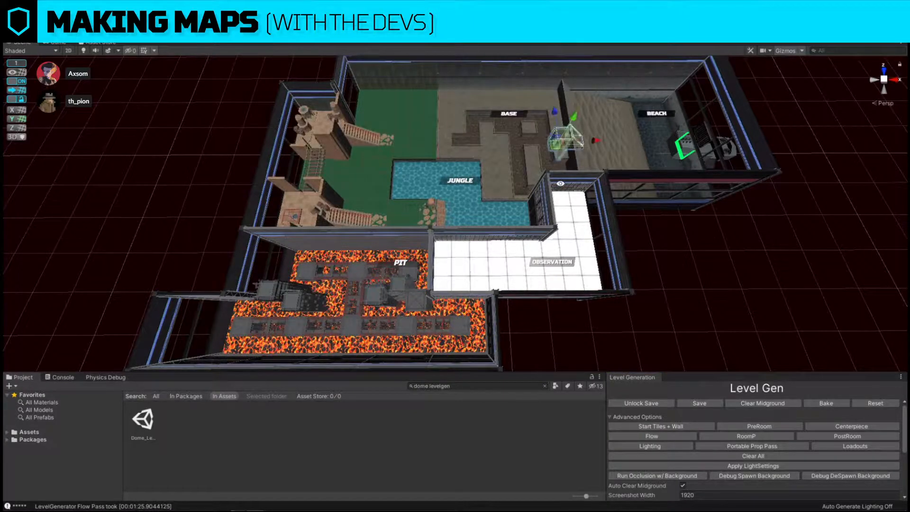
# Examine the generated Dome map from several angles, covering the beach, base, jungle, observation and pit rooms
pyautogui.keyDown('alt'); pyautogui.moveTo(560, 184); pyautogui.dragTo(475, 182); pyautogui.keyUp('alt')
pyautogui.moveTo(475, 182); pyautogui.dragTo(605, 169, button='right')
pyautogui.press('w')
pyautogui.moveTo(444, 168); pyautogui.dragTo(602, 142, button='right')
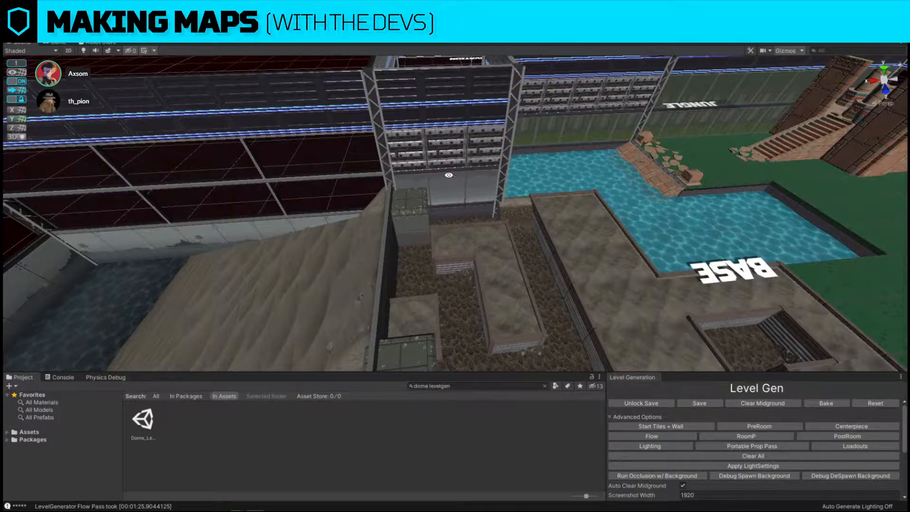
pyautogui.press('d')
pyautogui.moveTo(569, 141); pyautogui.dragTo(421, 126, button='right')
pyautogui.press('s')
pyautogui.press('s')
pyautogui.keyDown('alt'); pyautogui.moveTo(620, 133); pyautogui.dragTo(520, 136); pyautogui.keyUp('alt')
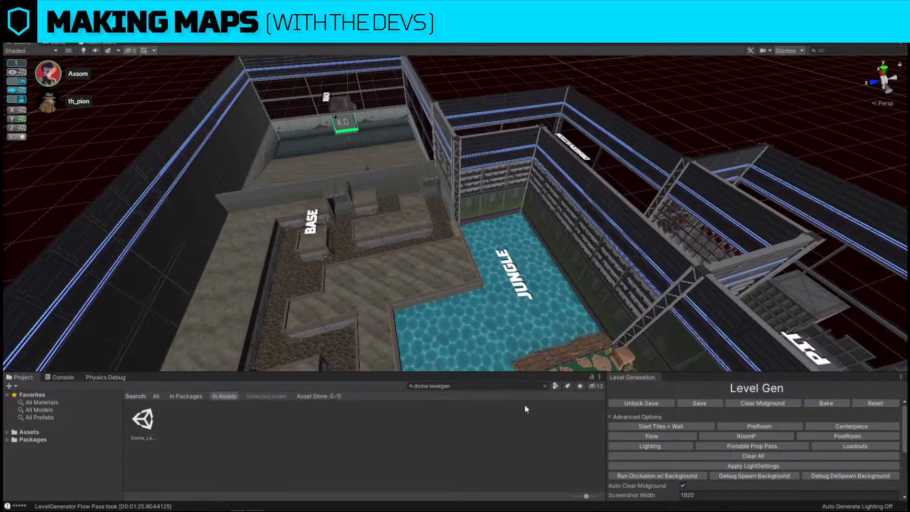
pyautogui.keyDown('alt'); pyautogui.moveTo(620, 170); pyautogui.dragTo(313, 250); pyautogui.keyUp('alt')
pyautogui.scroll(-5, 383, 246)
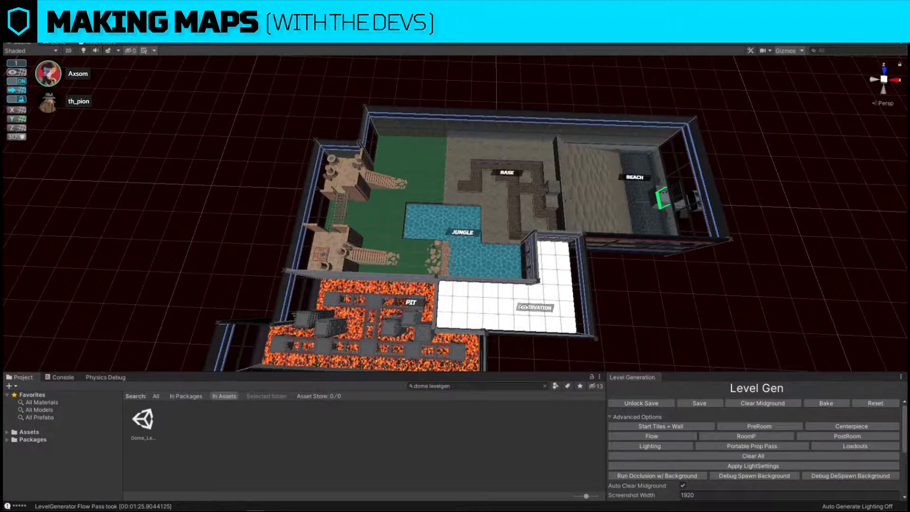
# Generate a new start tile and wall layout for the Dome map
pyautogui.moveTo(577, 186); pyautogui.dragTo(588, 191, button='right')
pyautogui.press('s')
pyautogui.click(704, 428)
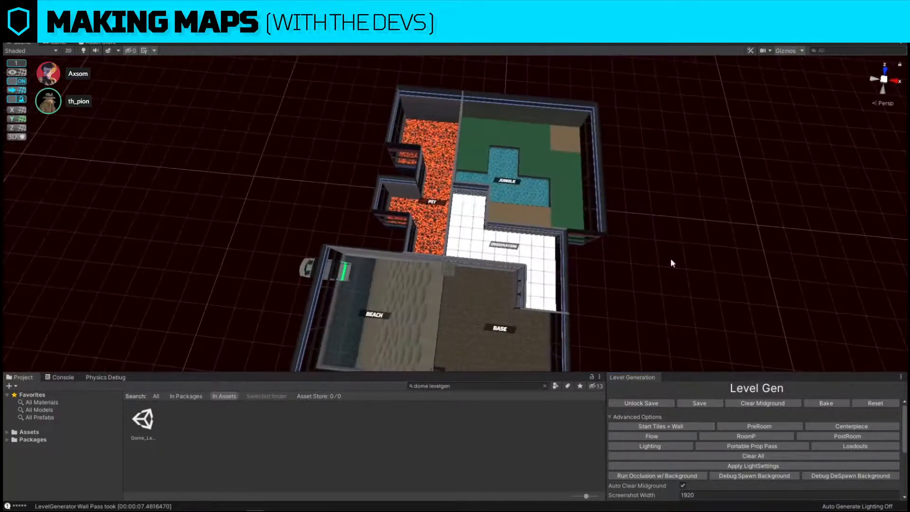
# Check the regenerated room layout and reroll the start tiles and walls twice more
pyautogui.moveTo(667, 245); pyautogui.dragTo(669, 249, button='right')
pyautogui.moveTo(489, 242); pyautogui.dragTo(501, 297, button='right')
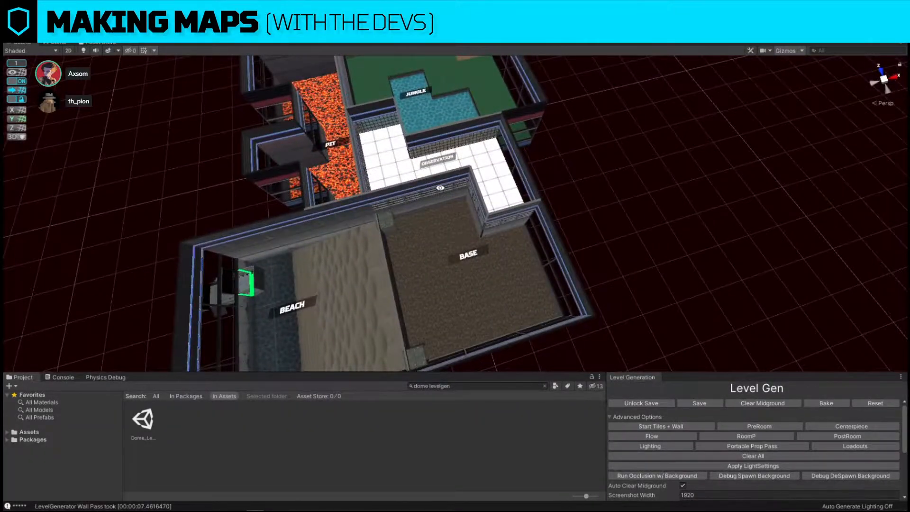
pyautogui.moveTo(664, 202); pyautogui.dragTo(609, 186, button='right')
pyautogui.click(701, 426)
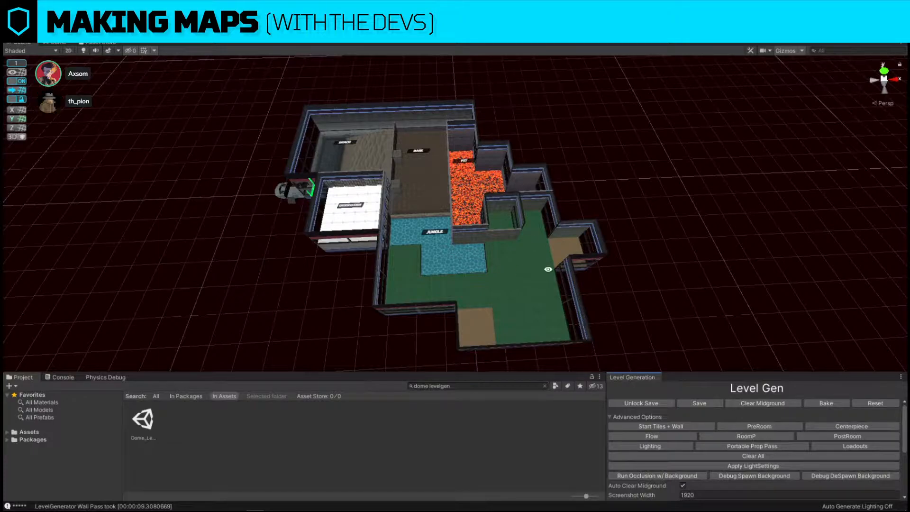
pyautogui.click(651, 427)
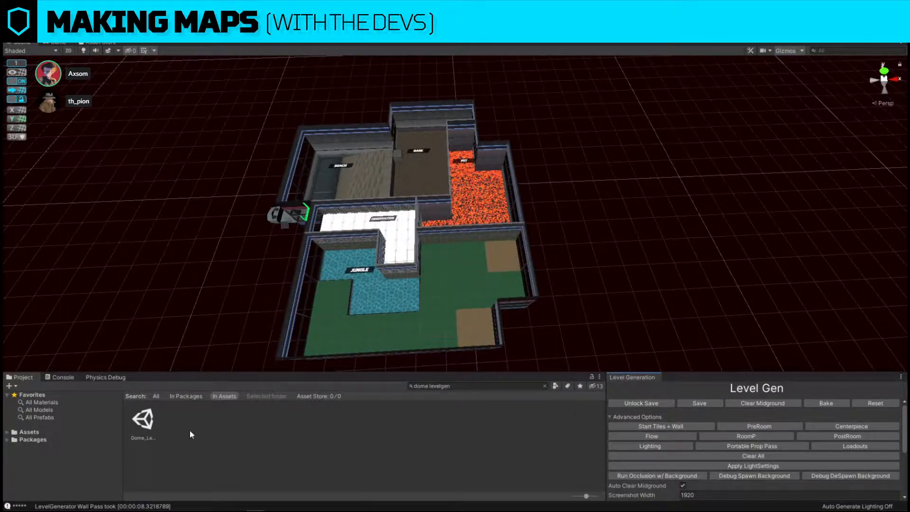
# Review the level generator's seed and pass timing entries in the console log, and return to the project assets
pyautogui.click(61, 376)
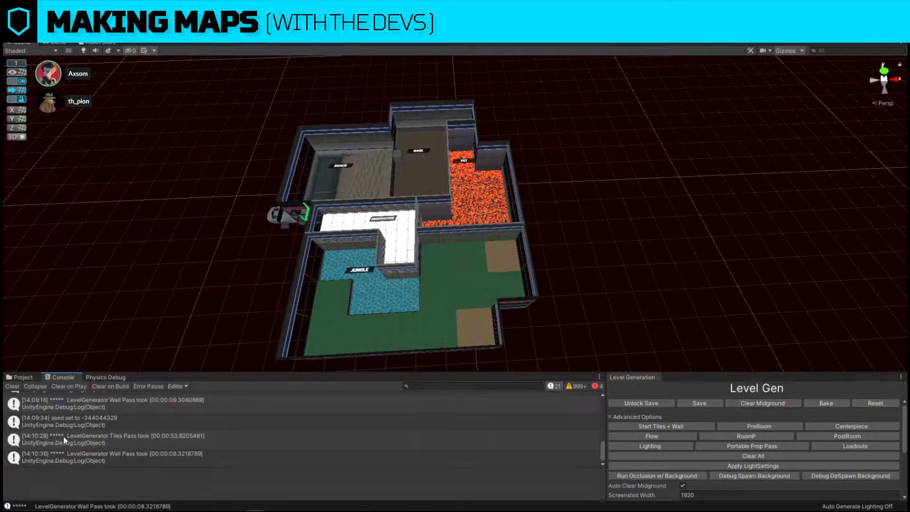
pyautogui.scroll(2, 181, 437)
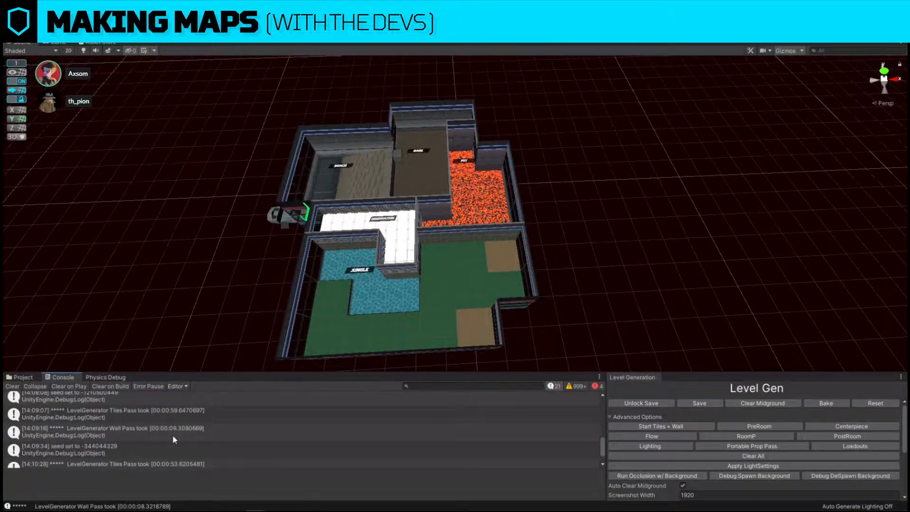
pyautogui.scroll(3, 164, 419)
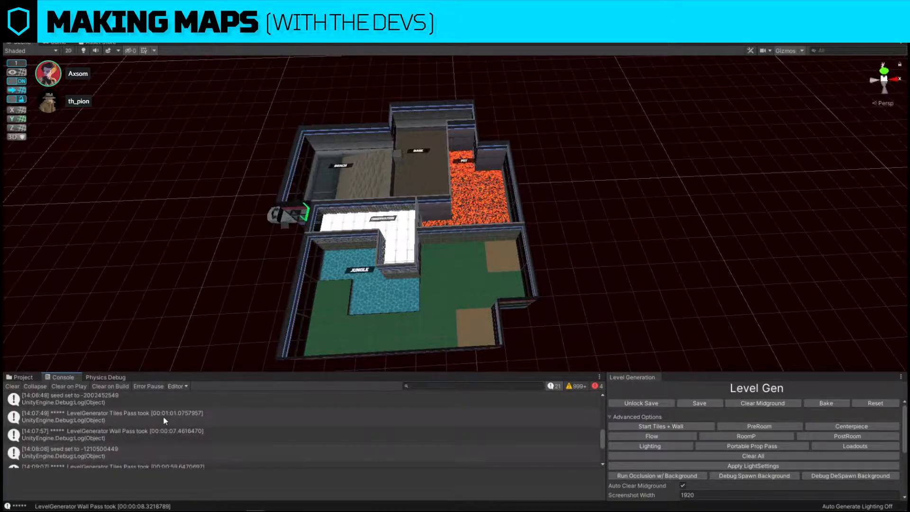
pyautogui.scroll(4, 163, 416)
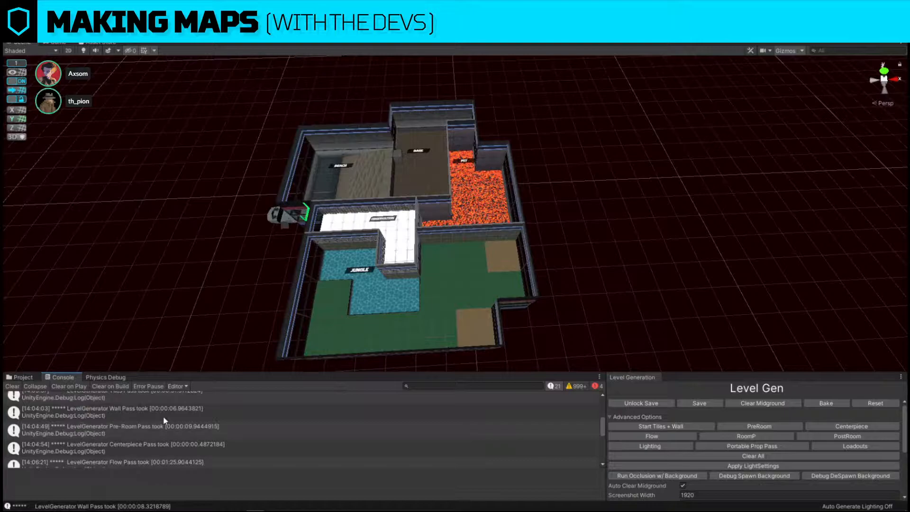
pyautogui.scroll(2, 163, 416)
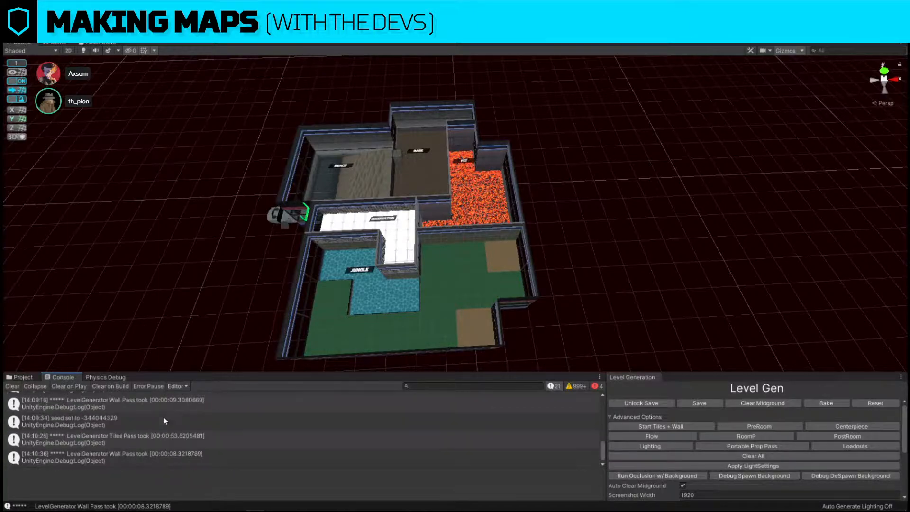
pyautogui.click(20, 378)
# Examine how the observation room connects to the beach, base, jungle and pit rooms in the current layout
pyautogui.moveTo(508, 252); pyautogui.dragTo(496, 189, button='right')
pyautogui.press('w')
pyautogui.press('s')
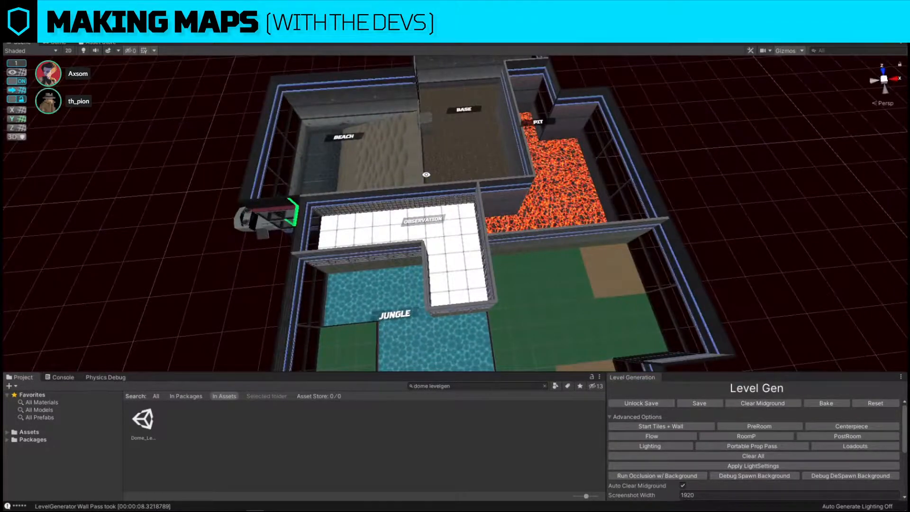
pyautogui.moveTo(564, 193); pyautogui.dragTo(562, 194, button='right')
pyautogui.press('d')
pyautogui.press('s')
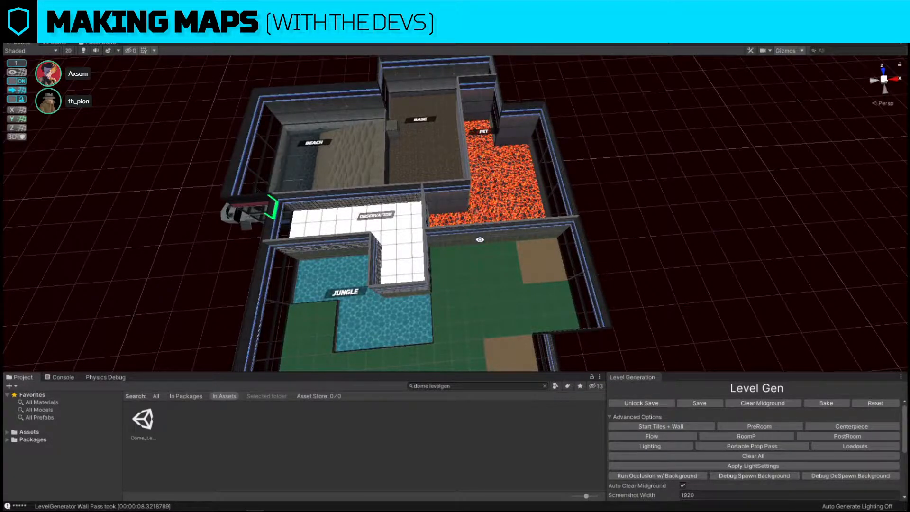
pyautogui.press('a')
pyautogui.press('w')
pyautogui.moveTo(410, 195); pyautogui.dragTo(600, 167, button='right')
pyautogui.moveTo(463, 208)
pyautogui.keyDown('alt'); pyautogui.mouseDown()
pyautogui.moveTo(636, 185)
pyautogui.moveTo(461, 200)
pyautogui.mouseUp(); pyautogui.keyUp('alt')
pyautogui.press('d')
pyautogui.moveTo(461, 199); pyautogui.dragTo(521, 177, button='right')
pyautogui.press('s')
pyautogui.press('w')
pyautogui.press('s')
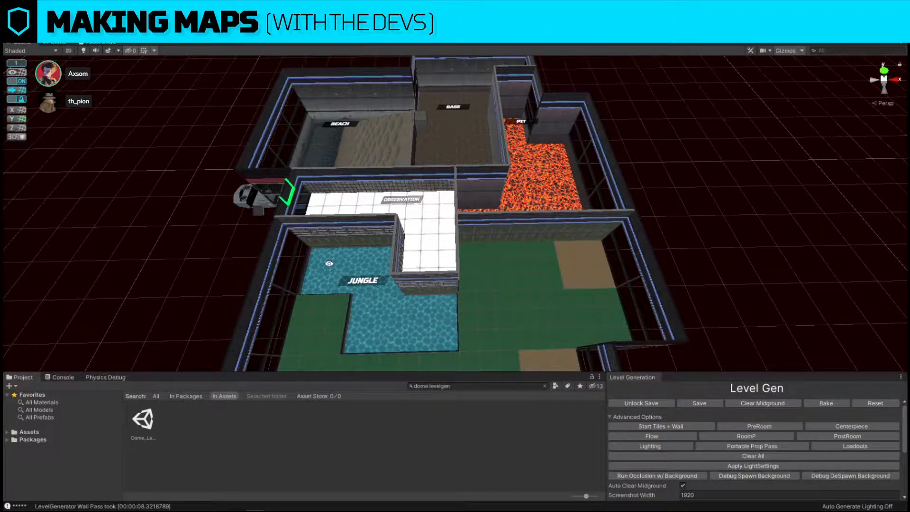
# Generate another start tile and wall layout and frame all five rooms
pyautogui.click(690, 429)
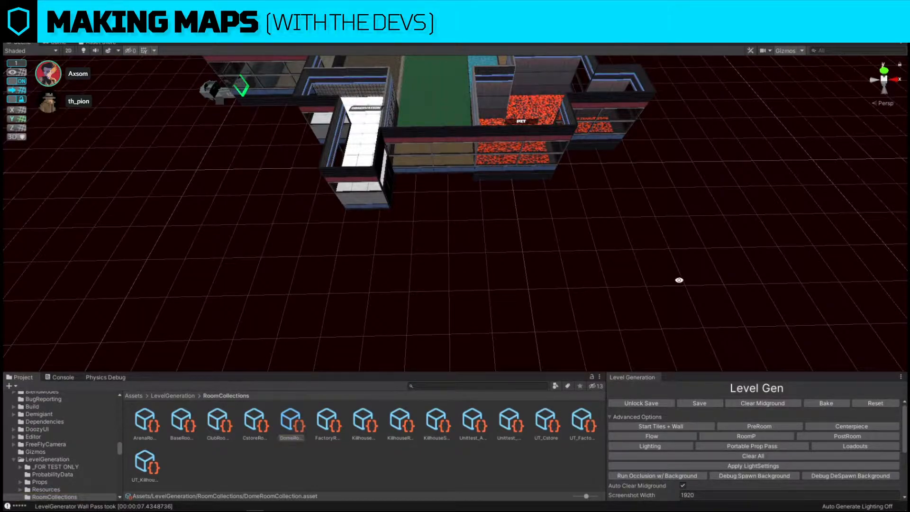
pyautogui.moveTo(689, 281)
pyautogui.mouseDown(button='right')
pyautogui.moveTo(686, 131)
pyautogui.moveTo(684, 277)
pyautogui.mouseUp(button='right')
pyautogui.press('w')
pyautogui.press('s')
pyautogui.keyDown('alt'); pyautogui.moveTo(619, 228); pyautogui.dragTo(556, 192); pyautogui.keyUp('alt')
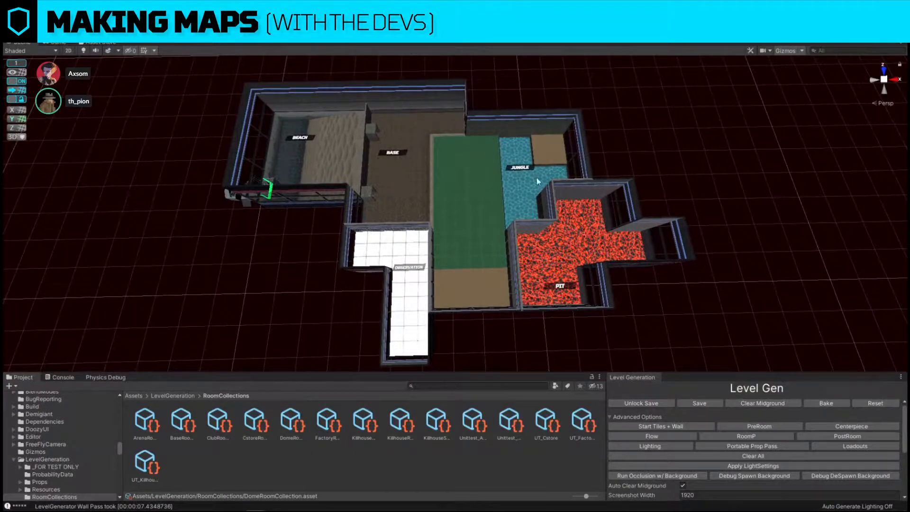
# Capture a screen region of about 1039x662 around the map and mark a route from the beach entrance through base and observation to the pit
pyautogui.press('Print')
pyautogui.moveTo(190, 61); pyautogui.dragTo(680, 374)
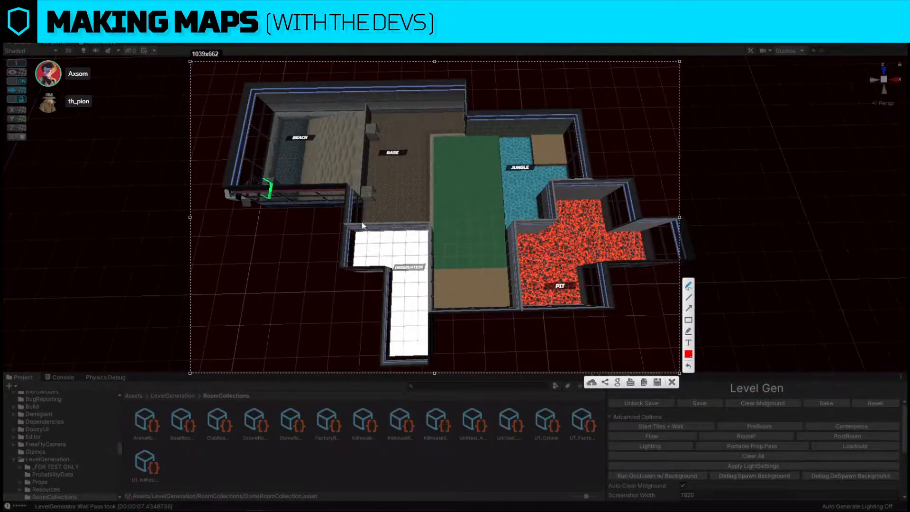
pyautogui.moveTo(353, 223)
pyautogui.mouseDown()
pyautogui.moveTo(354, 234)
pyautogui.moveTo(382, 228)
pyautogui.moveTo(352, 223)
pyautogui.mouseUp()
pyautogui.moveTo(256, 190)
pyautogui.mouseDown()
pyautogui.moveTo(381, 159)
pyautogui.moveTo(372, 256)
pyautogui.moveTo(396, 258)
pyautogui.moveTo(407, 290)
pyautogui.moveTo(574, 286)
pyautogui.mouseUp()
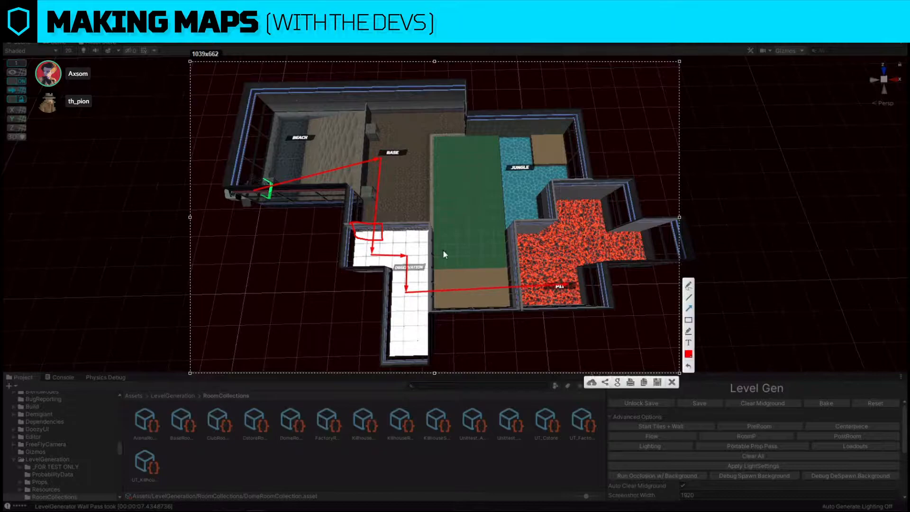
pyautogui.moveTo(457, 277)
pyautogui.mouseDown()
pyautogui.moveTo(454, 254)
pyautogui.moveTo(487, 251)
pyautogui.mouseUp()
pyautogui.hotkey('ctrl', 'z')
pyautogui.hotkey('ctrl', 'z')
# Draw a freehand route from the base through the jungle into the pit, and circle a spot on the jungle–pit wall
pyautogui.click(690, 285)
pyautogui.moveTo(525, 240)
pyautogui.mouseDown()
pyautogui.moveTo(536, 239)
pyautogui.moveTo(527, 243)
pyautogui.mouseUp()
pyautogui.click(688, 366)
pyautogui.moveTo(486, 219); pyautogui.dragTo(537, 253)
pyautogui.hotkey('ctrl', 'z')
pyautogui.moveTo(437, 116)
pyautogui.mouseDown()
pyautogui.moveTo(458, 151)
pyautogui.moveTo(550, 147)
pyautogui.moveTo(565, 163)
pyautogui.moveTo(574, 229)
pyautogui.mouseUp()
pyautogui.moveTo(503, 236); pyautogui.dragTo(503, 236)
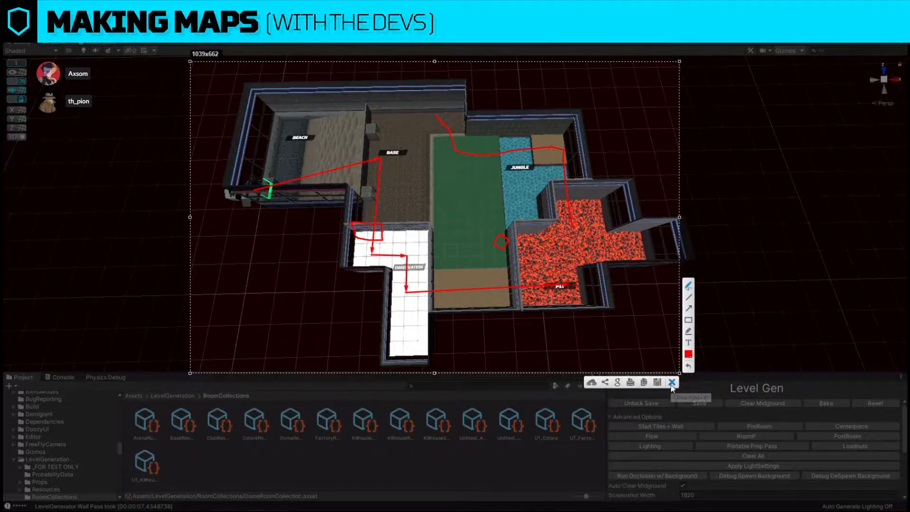
# Mark the observation room's far end and the jungle's corner, draw an arrow to the circled spot, and close the annotated capture
pyautogui.moveTo(361, 347); pyautogui.dragTo(429, 350)
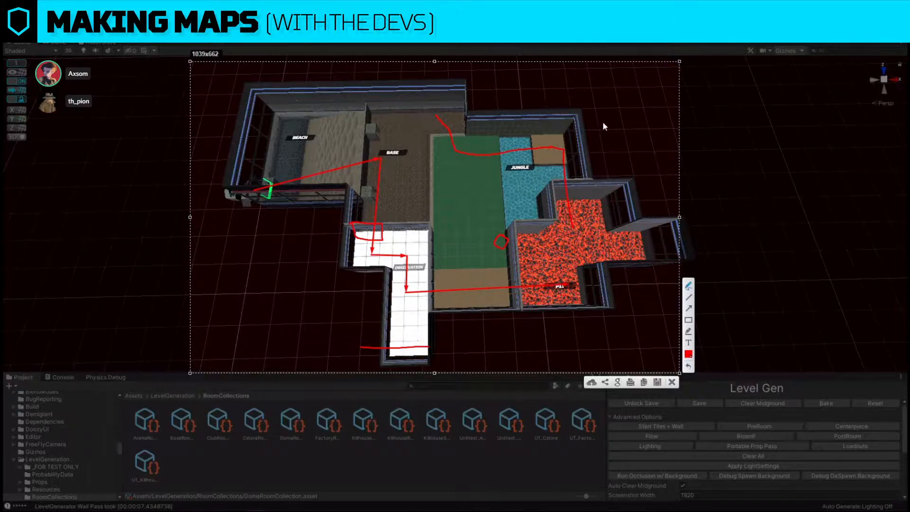
pyautogui.moveTo(549, 141); pyautogui.dragTo(593, 138)
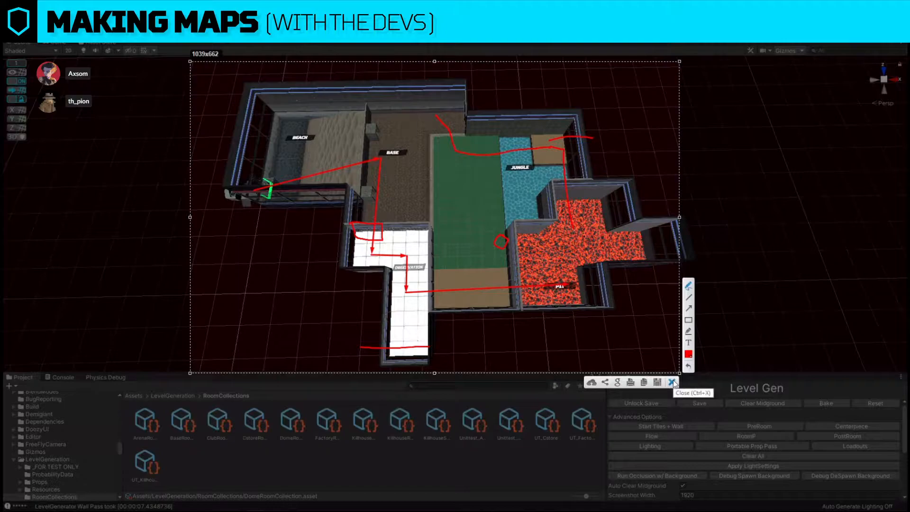
pyautogui.moveTo(485, 122); pyautogui.dragTo(483, 149)
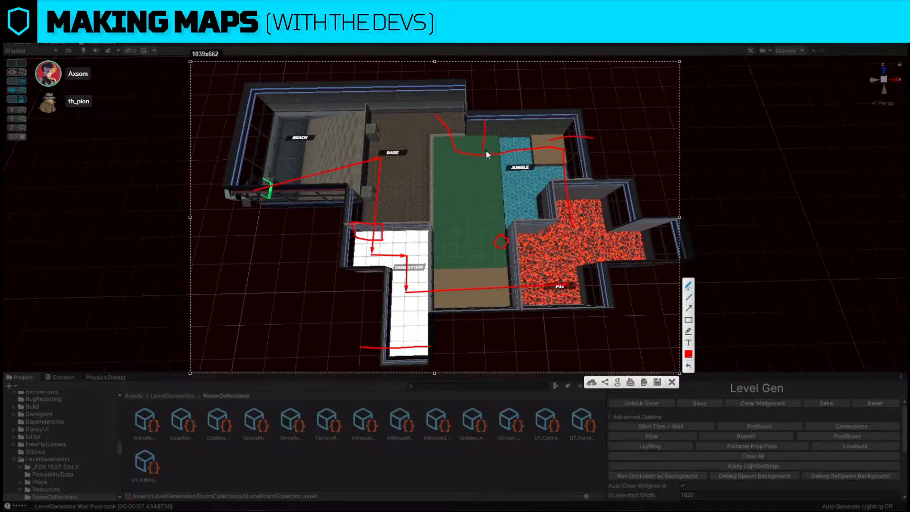
pyautogui.moveTo(482, 215)
pyautogui.mouseDown()
pyautogui.moveTo(493, 235)
pyautogui.moveTo(506, 222)
pyautogui.mouseUp()
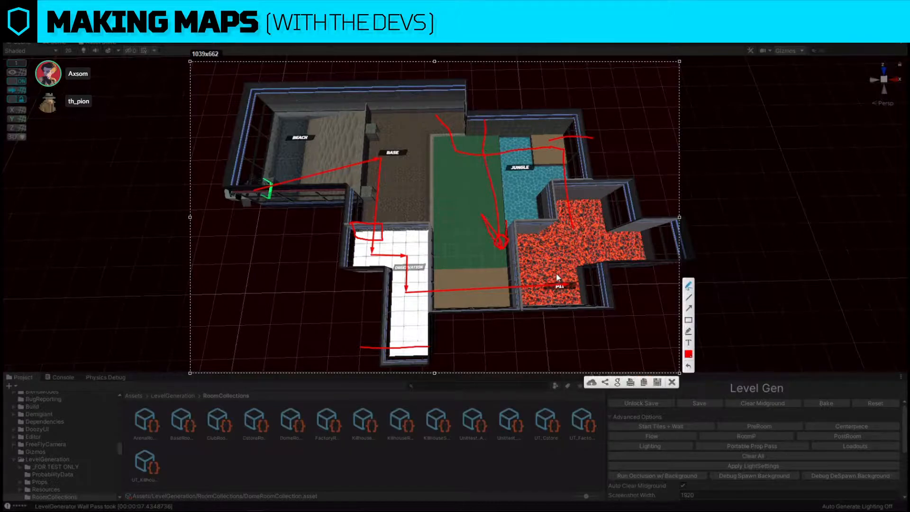
pyautogui.click(672, 383)
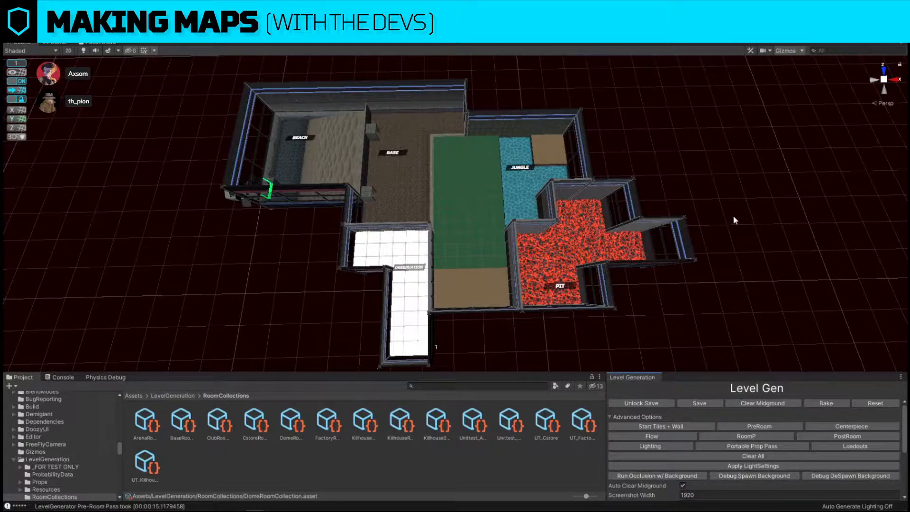
# Capture a region of about 1084x622 around the whole map and outline its rectangular boundary with straight red lines
pyautogui.keyDown('alt'); pyautogui.moveTo(734, 201); pyautogui.dragTo(734, 181); pyautogui.keyUp('alt')
pyautogui.scroll(-4, 646, 135)
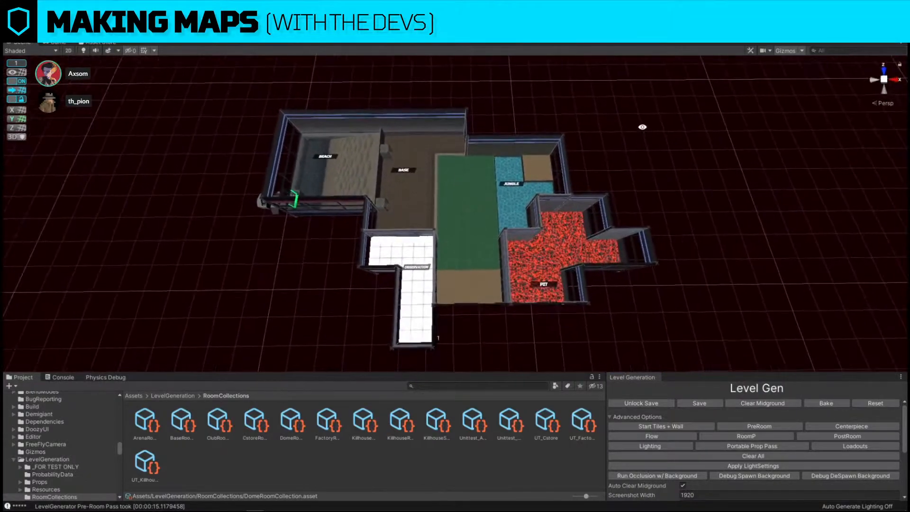
pyautogui.press('Print')
pyautogui.moveTo(194, 69); pyautogui.dragTo(706, 363)
pyautogui.click(716, 289)
pyautogui.moveTo(468, 111)
pyautogui.mouseDown()
pyautogui.moveTo(628, 115)
pyautogui.moveTo(630, 107)
pyautogui.moveTo(666, 346)
pyautogui.moveTo(246, 344)
pyautogui.mouseUp()
pyautogui.moveTo(246, 345)
pyautogui.mouseDown()
pyautogui.moveTo(280, 138)
pyautogui.moveTo(478, 106)
pyautogui.moveTo(473, 132)
pyautogui.moveTo(514, 135)
pyautogui.mouseUp()
# Cross out the empty cells inside the boundary above and beside the jungle and pit rooms with freehand strokes
pyautogui.click(714, 276)
pyautogui.moveTo(514, 130); pyautogui.dragTo(592, 125)
pyautogui.moveTo(584, 114)
pyautogui.mouseDown()
pyautogui.moveTo(568, 127)
pyautogui.moveTo(626, 128)
pyautogui.mouseUp()
pyautogui.moveTo(625, 116); pyautogui.dragTo(610, 129)
pyautogui.moveTo(564, 165)
pyautogui.mouseDown()
pyautogui.moveTo(577, 155)
pyautogui.moveTo(608, 164)
pyautogui.mouseUp()
pyautogui.moveTo(608, 146); pyautogui.dragTo(632, 165)
pyautogui.moveTo(573, 171); pyautogui.dragTo(600, 189)
pyautogui.moveTo(600, 171); pyautogui.dragTo(571, 188)
pyautogui.moveTo(631, 172); pyautogui.dragTo(610, 192)
pyautogui.moveTo(610, 174)
pyautogui.mouseDown()
pyautogui.moveTo(635, 192)
pyautogui.moveTo(613, 217)
pyautogui.mouseUp()
pyautogui.moveTo(613, 201); pyautogui.dragTo(633, 216)
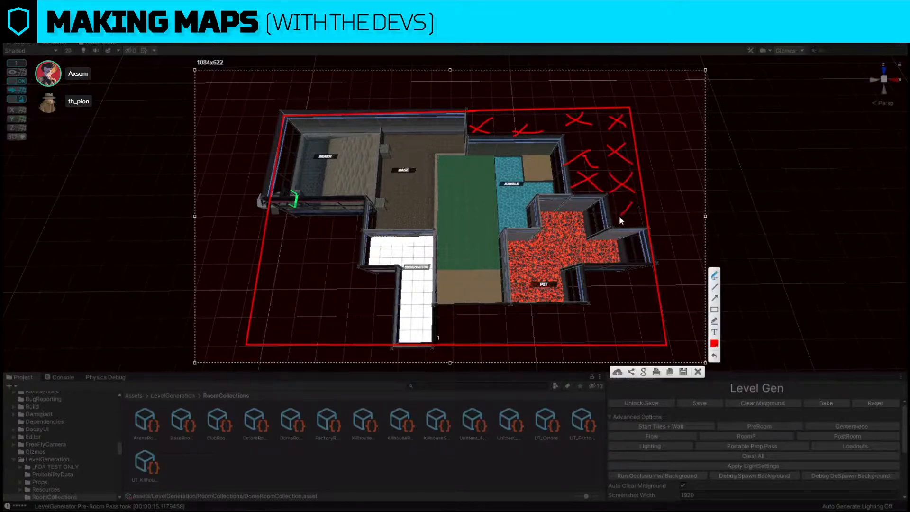
# Cross out the empty cells inside the boundary below the pit and jungle rooms
pyautogui.moveTo(639, 282)
pyautogui.mouseDown()
pyautogui.moveTo(627, 303)
pyautogui.moveTo(642, 304)
pyautogui.mouseUp()
pyautogui.moveTo(606, 282)
pyautogui.mouseDown()
pyautogui.moveTo(596, 290)
pyautogui.moveTo(612, 299)
pyautogui.moveTo(632, 337)
pyautogui.mouseUp()
pyautogui.moveTo(622, 319)
pyautogui.mouseDown()
pyautogui.moveTo(645, 332)
pyautogui.moveTo(590, 333)
pyautogui.mouseUp()
pyautogui.moveTo(582, 309); pyautogui.dragTo(611, 330)
pyautogui.moveTo(568, 318)
pyautogui.mouseDown()
pyautogui.moveTo(542, 333)
pyautogui.moveTo(567, 331)
pyautogui.mouseUp()
pyautogui.moveTo(532, 310); pyautogui.dragTo(507, 336)
pyautogui.moveTo(508, 325)
pyautogui.mouseDown()
pyautogui.moveTo(535, 337)
pyautogui.moveTo(479, 334)
pyautogui.mouseUp()
pyautogui.moveTo(469, 322)
pyautogui.mouseDown()
pyautogui.moveTo(500, 335)
pyautogui.moveTo(456, 333)
pyautogui.moveTo(490, 342)
pyautogui.mouseUp()
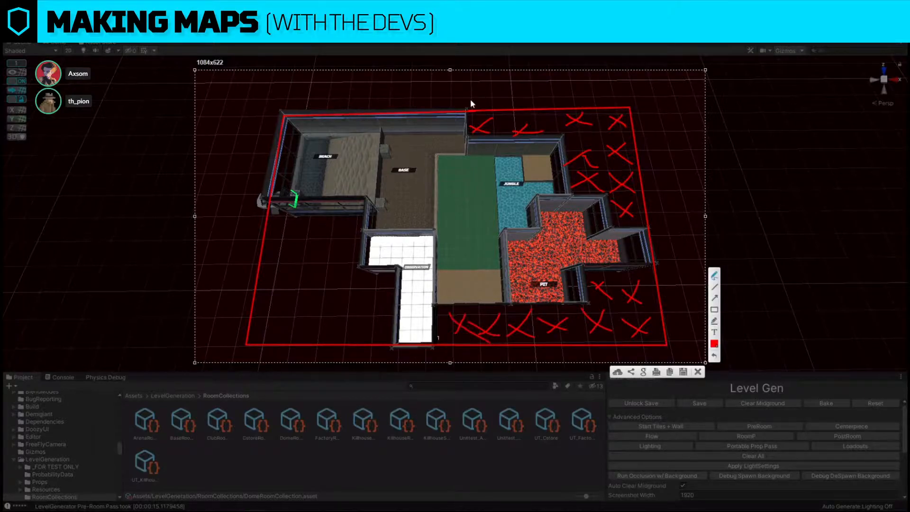
# Draw short freehand strokes outside the boundary along its upper, pit-side and lower edges
pyautogui.moveTo(475, 71); pyautogui.dragTo(476, 104)
pyautogui.moveTo(513, 62); pyautogui.dragTo(513, 99)
pyautogui.moveTo(560, 61); pyautogui.dragTo(553, 98)
pyautogui.moveTo(597, 62); pyautogui.dragTo(596, 102)
pyautogui.moveTo(630, 54); pyautogui.dragTo(624, 102)
pyautogui.moveTo(646, 112)
pyautogui.mouseDown()
pyautogui.moveTo(665, 106)
pyautogui.moveTo(682, 139)
pyautogui.moveTo(675, 194)
pyautogui.mouseUp()
pyautogui.moveTo(661, 229); pyautogui.dragTo(682, 230)
pyautogui.moveTo(664, 287); pyautogui.dragTo(685, 286)
pyautogui.moveTo(652, 353)
pyautogui.mouseDown()
pyautogui.moveTo(650, 361)
pyautogui.moveTo(616, 347)
pyautogui.moveTo(580, 363)
pyautogui.moveTo(526, 366)
pyautogui.mouseUp()
pyautogui.moveTo(508, 358); pyautogui.dragTo(475, 371)
pyautogui.moveTo(459, 358)
pyautogui.mouseDown()
pyautogui.moveTo(455, 366)
pyautogui.moveTo(441, 359)
pyautogui.mouseUp()
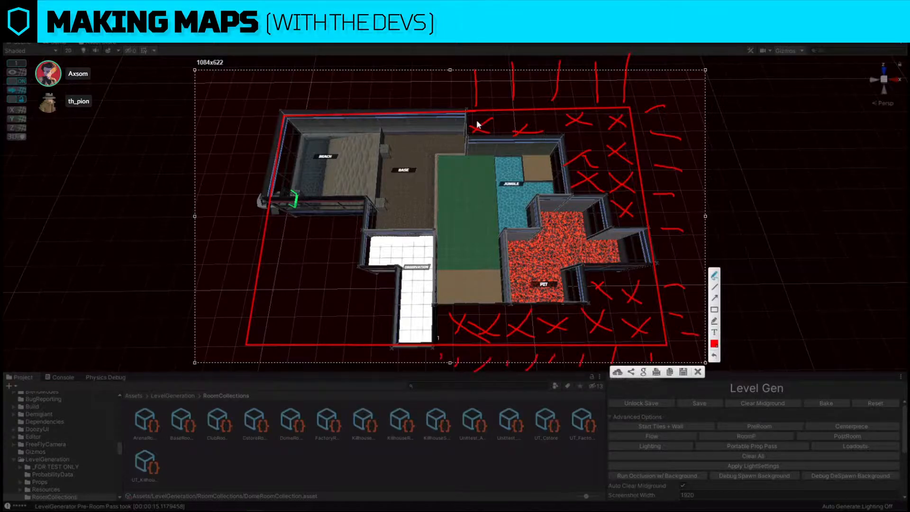
# Cross out the empty cells beside the observation room, trace the outer wall from beach to observation, and close the annotated capture
pyautogui.moveTo(369, 338)
pyautogui.mouseDown()
pyautogui.moveTo(380, 325)
pyautogui.moveTo(388, 337)
pyautogui.mouseUp()
pyautogui.moveTo(314, 331); pyautogui.dragTo(337, 340)
pyautogui.moveTo(305, 321)
pyautogui.mouseDown()
pyautogui.moveTo(282, 344)
pyautogui.moveTo(261, 323)
pyautogui.moveTo(273, 330)
pyautogui.mouseUp()
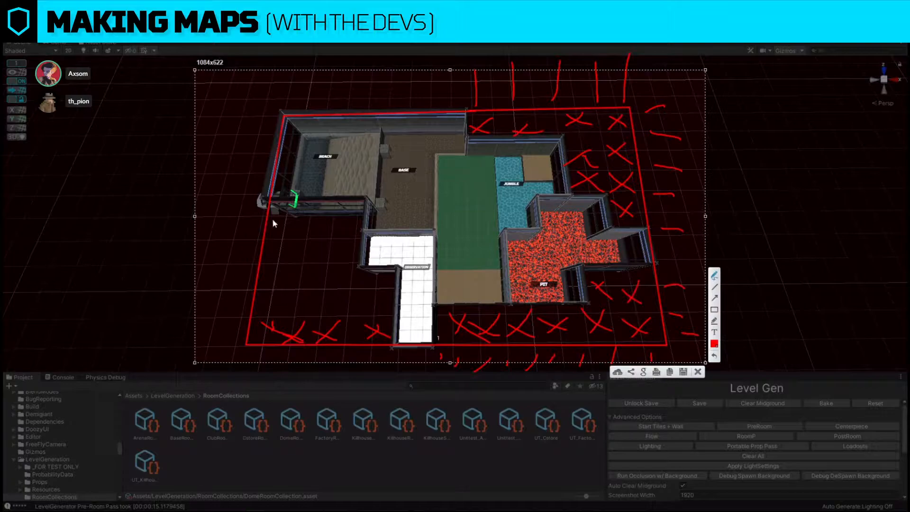
pyautogui.moveTo(272, 219); pyautogui.dragTo(333, 222)
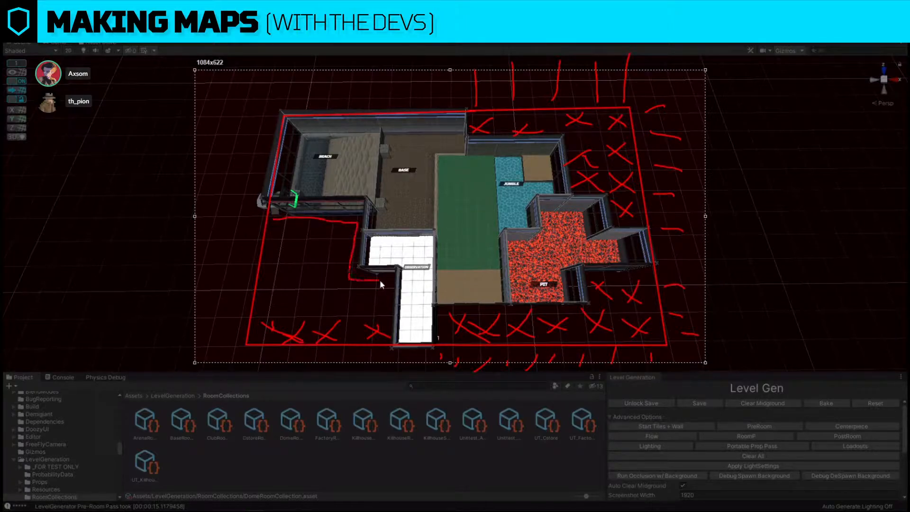
pyautogui.moveTo(362, 283)
pyautogui.mouseDown()
pyautogui.moveTo(348, 222)
pyautogui.moveTo(278, 216)
pyautogui.mouseUp()
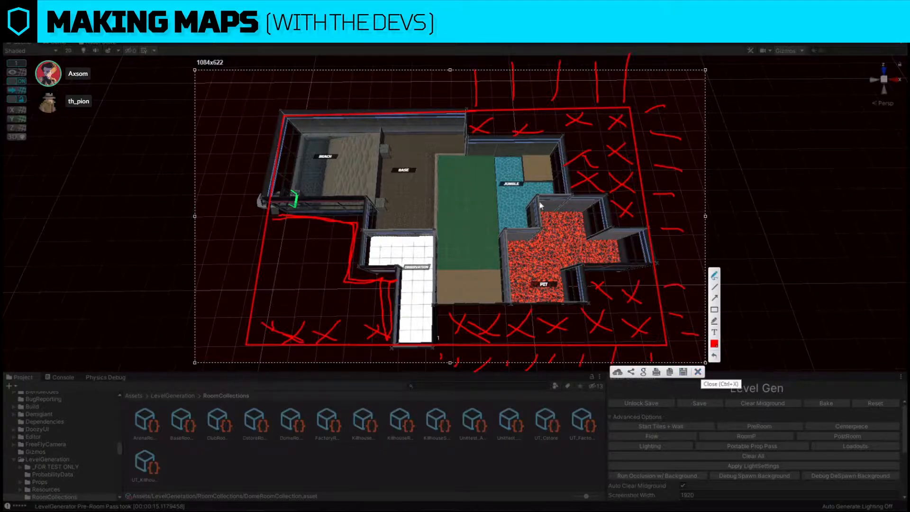
pyautogui.click(698, 371)
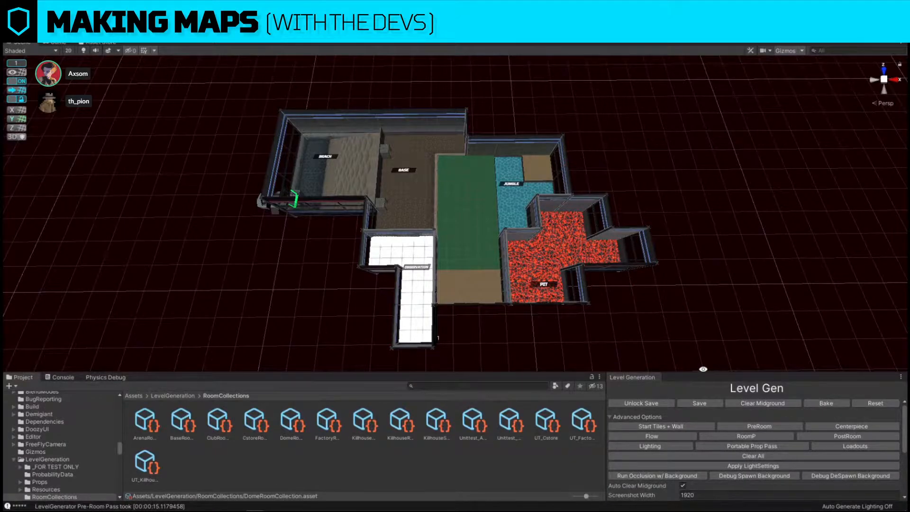
pyautogui.moveTo(501, 293); pyautogui.dragTo(513, 264, button='right')
pyautogui.press('s')
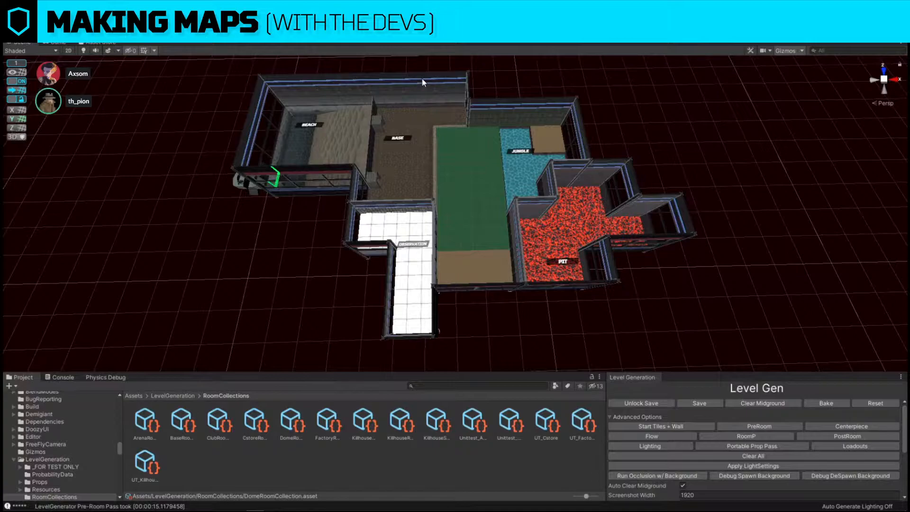
pyautogui.moveTo(558, 234); pyautogui.dragTo(557, 234, button='right')
pyautogui.press('d')
pyautogui.press('w')
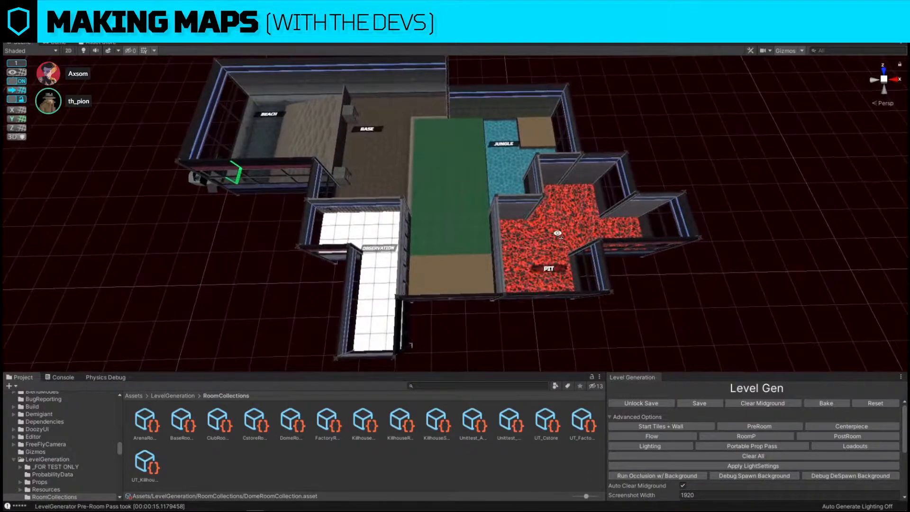
# Run the Centerpiece pass and the Flow pass on the generated dome layout
pyautogui.scroll(-2, 558, 234)
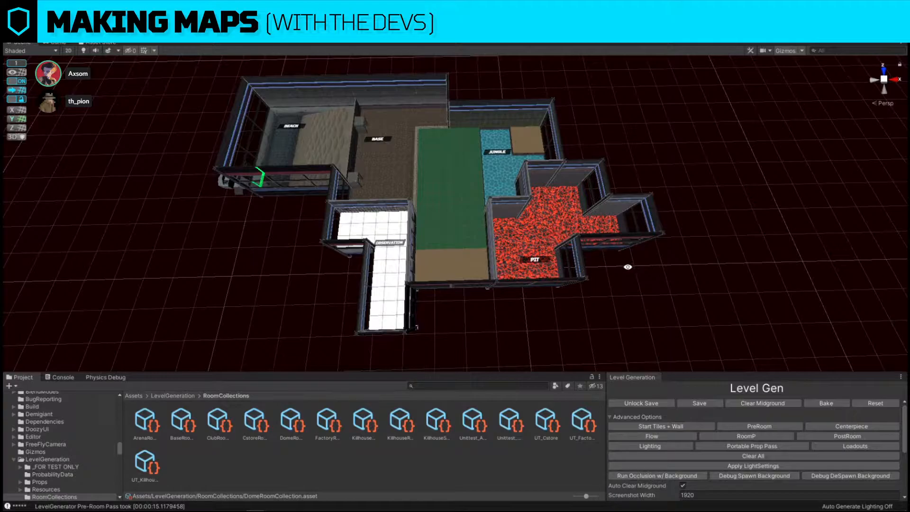
pyautogui.moveTo(584, 269); pyautogui.dragTo(592, 292, button='right')
pyautogui.press('w')
pyautogui.press('s')
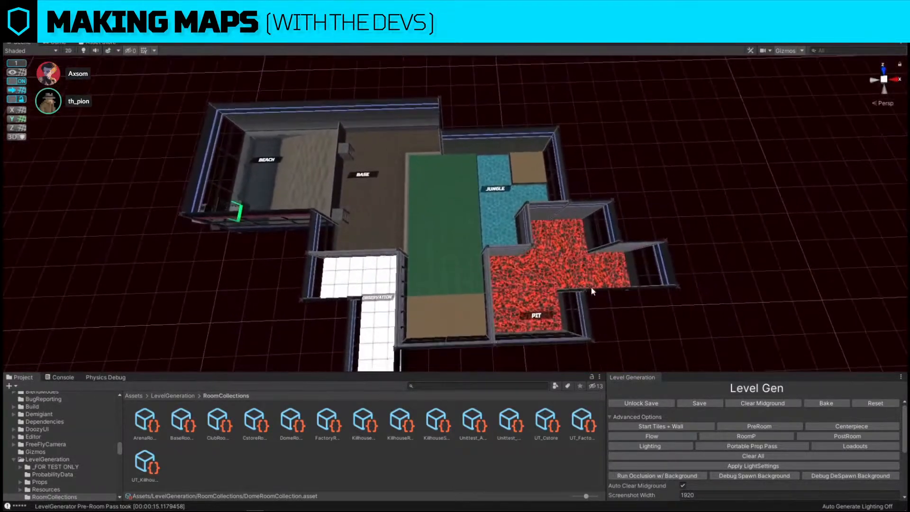
pyautogui.click(829, 426)
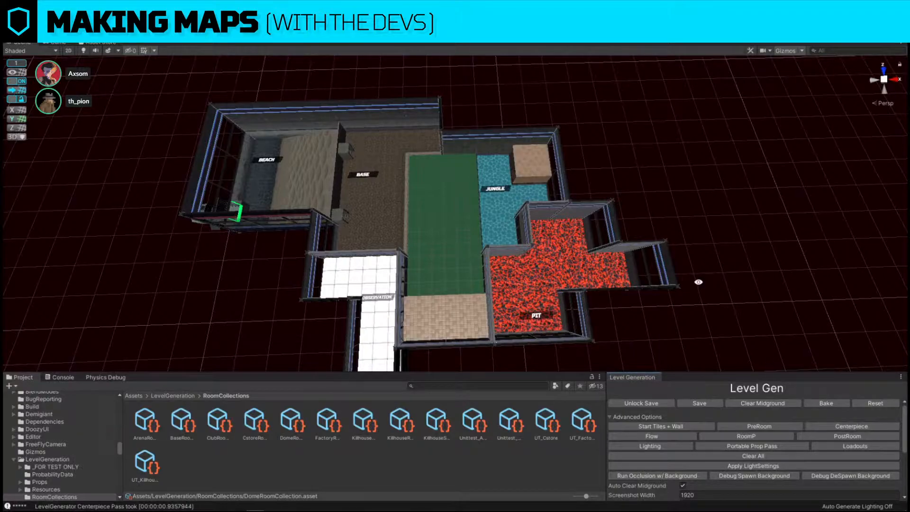
pyautogui.click(661, 438)
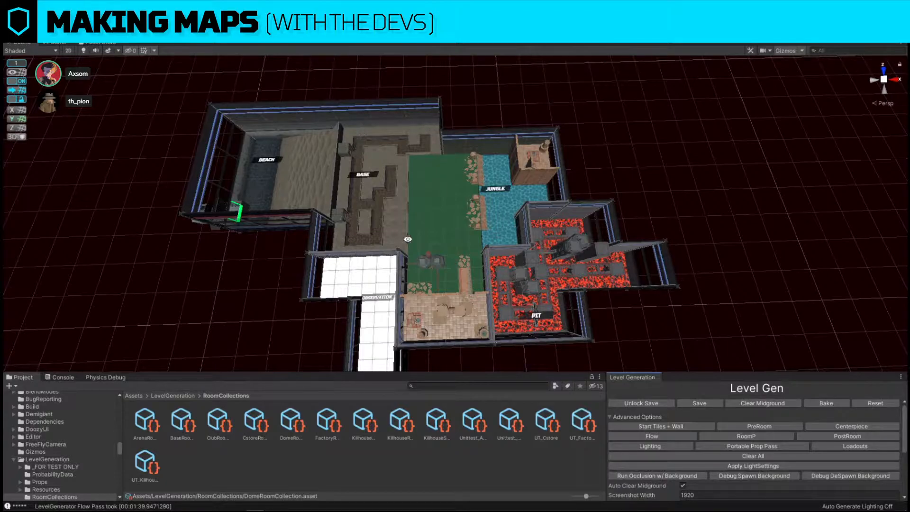
# Delete the raised floor tiles along the base room's border with the jungle, including the end tiles and the small neighbouring block
pyautogui.moveTo(518, 185); pyautogui.dragTo(587, 230, button='right')
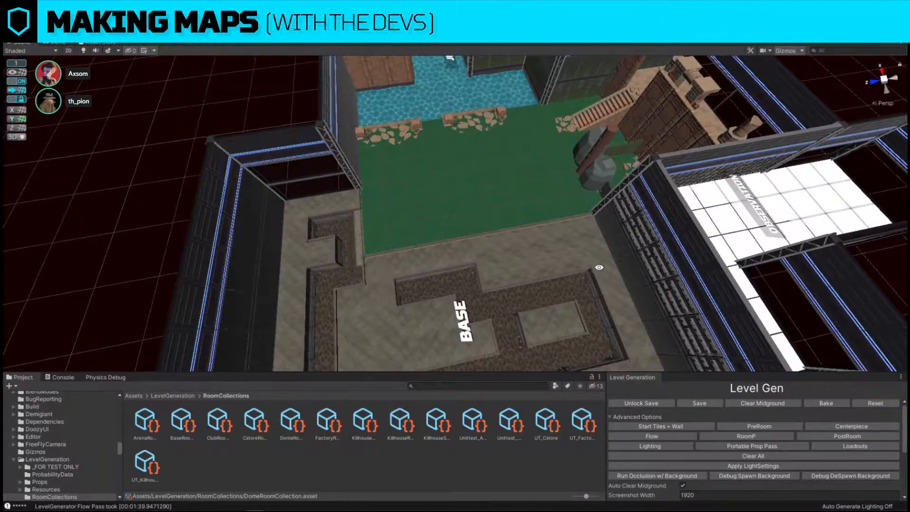
pyautogui.click(346, 202)
pyautogui.moveTo(416, 191); pyautogui.dragTo(426, 241, button='right')
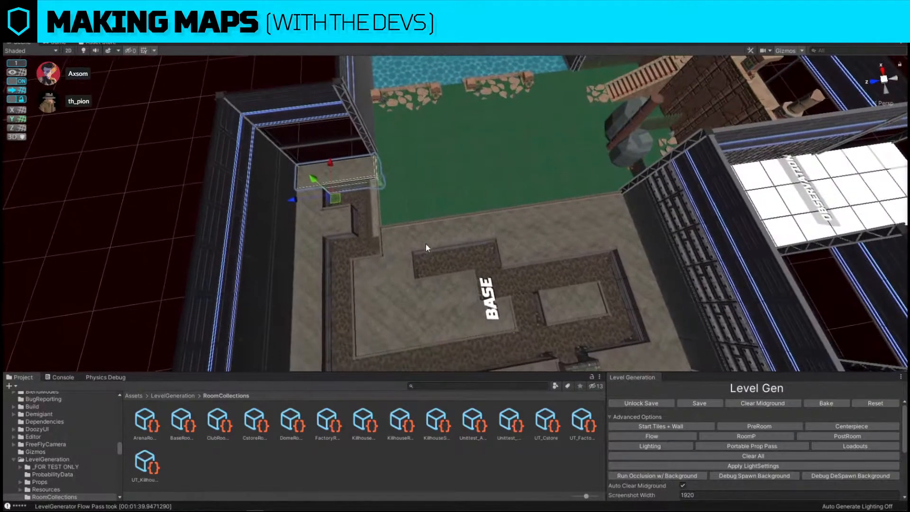
pyautogui.keyDown('shift'); pyautogui.click(407, 237); pyautogui.keyUp('shift')
pyautogui.keyDown('shift'); pyautogui.click(450, 232); pyautogui.keyUp('shift')
pyautogui.click(490, 228)
pyautogui.hotkey('ctrl', 'z')
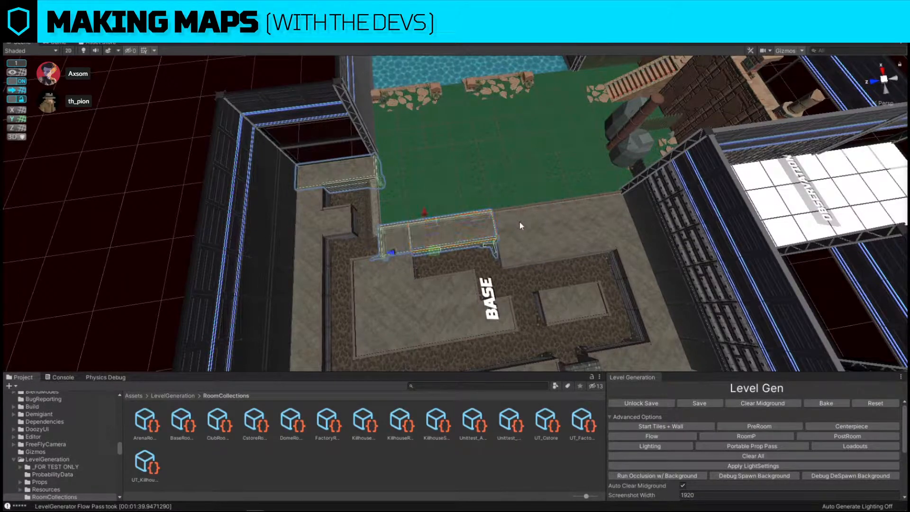
pyautogui.keyDown('shift'); pyautogui.click(520, 222); pyautogui.keyUp('shift')
pyautogui.keyDown('shift'); pyautogui.click(588, 213); pyautogui.keyUp('shift')
pyautogui.keyDown('shift'); pyautogui.click(616, 206); pyautogui.keyUp('shift')
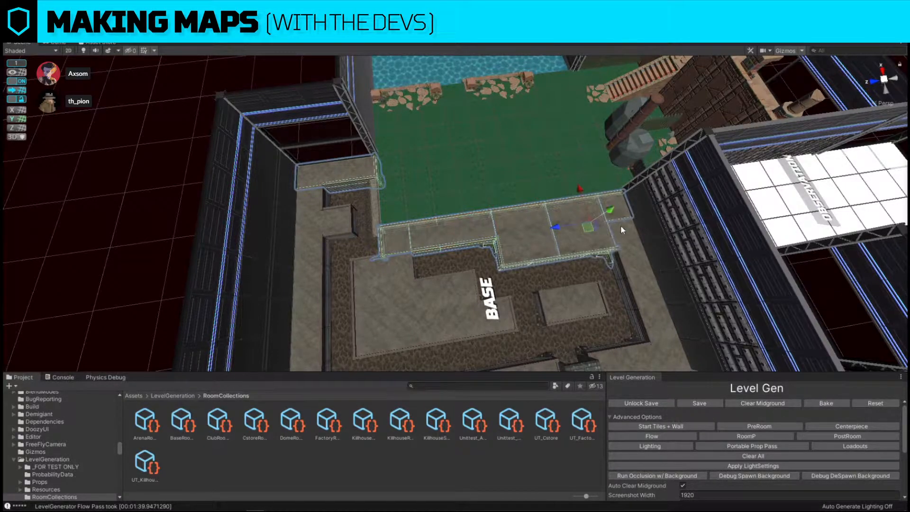
pyautogui.keyDown('shift'); pyautogui.click(620, 230); pyautogui.keyUp('shift')
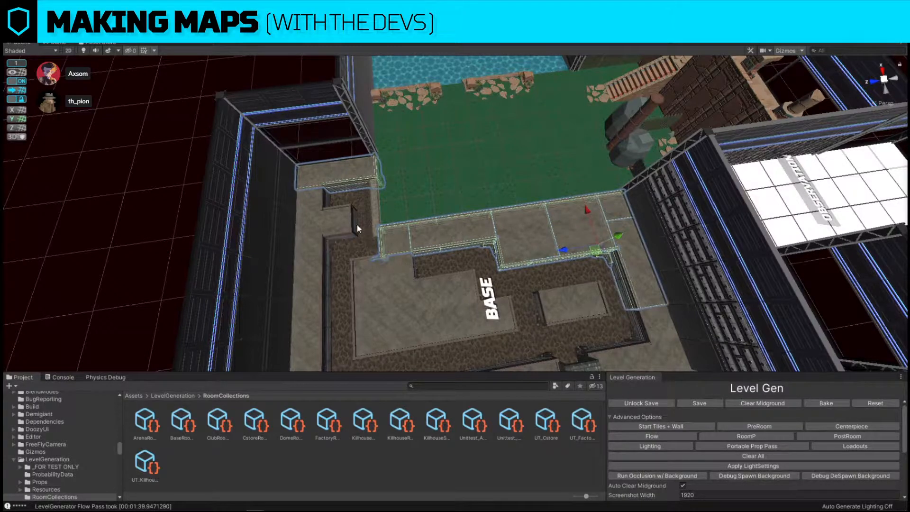
pyautogui.keyDown('shift'); pyautogui.click(343, 225); pyautogui.keyUp('shift')
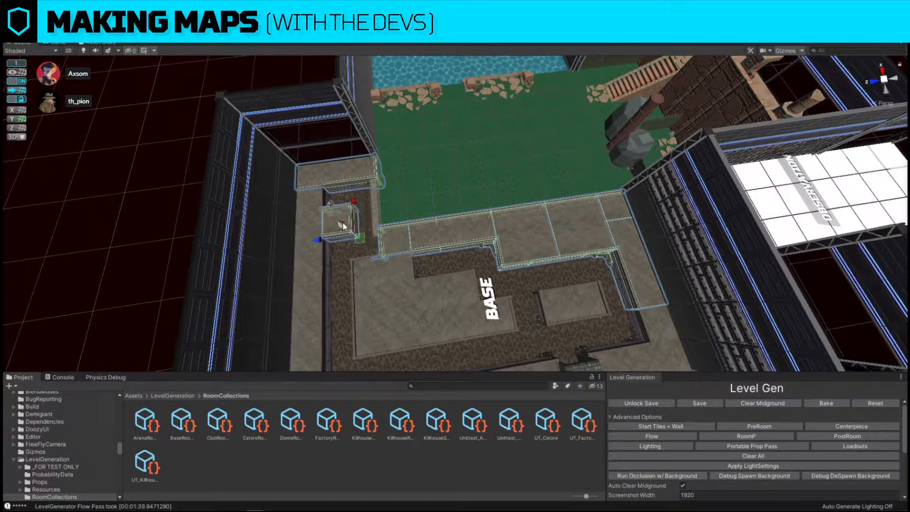
pyautogui.press('Delete')
# Delete the leftover corrugated trench wall piece and debris near the base room's corner facing the jungle
pyautogui.keyDown('alt'); pyautogui.moveTo(547, 217); pyautogui.dragTo(289, 202); pyautogui.keyUp('alt')
pyautogui.keyDown('alt'); pyautogui.moveTo(511, 172); pyautogui.dragTo(443, 177); pyautogui.keyUp('alt')
pyautogui.scroll(-6, 510, 172)
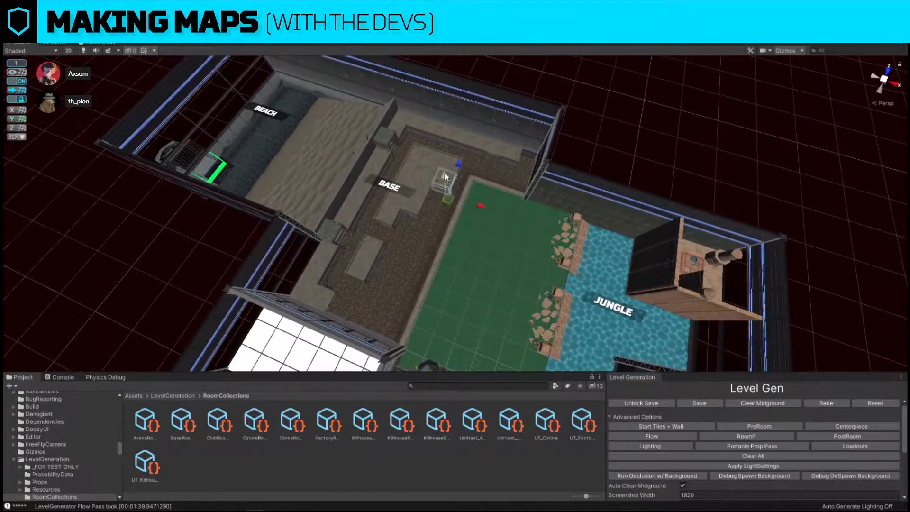
pyautogui.scroll(8, 440, 174)
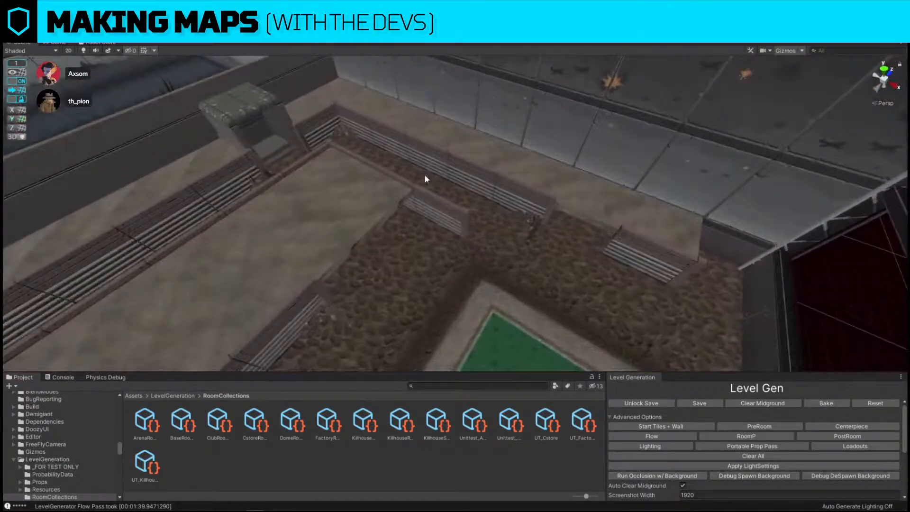
pyautogui.click(433, 201)
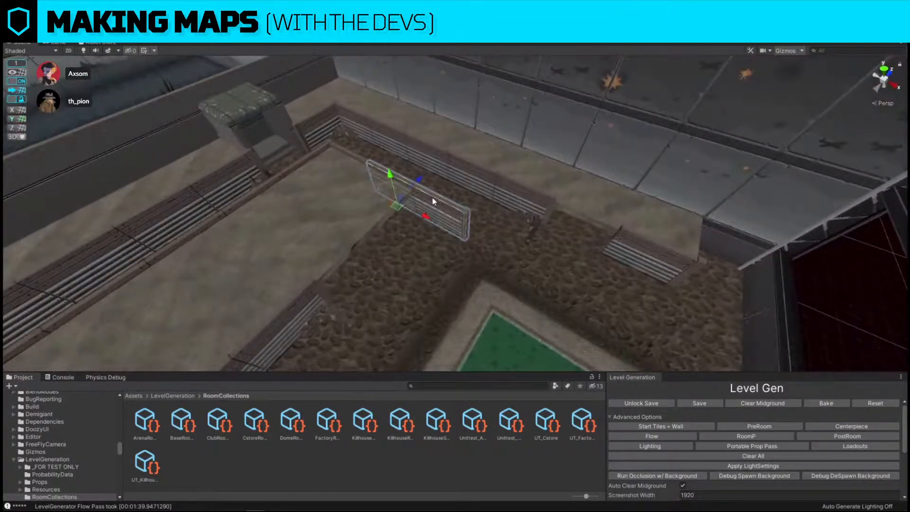
pyautogui.press('Delete')
pyautogui.click(545, 216)
pyautogui.press('Delete')
pyautogui.click(533, 217)
pyautogui.press('Delete')
# Select the central trench block tiles and the corner platform in the base room to examine their shapes
pyautogui.click(378, 202)
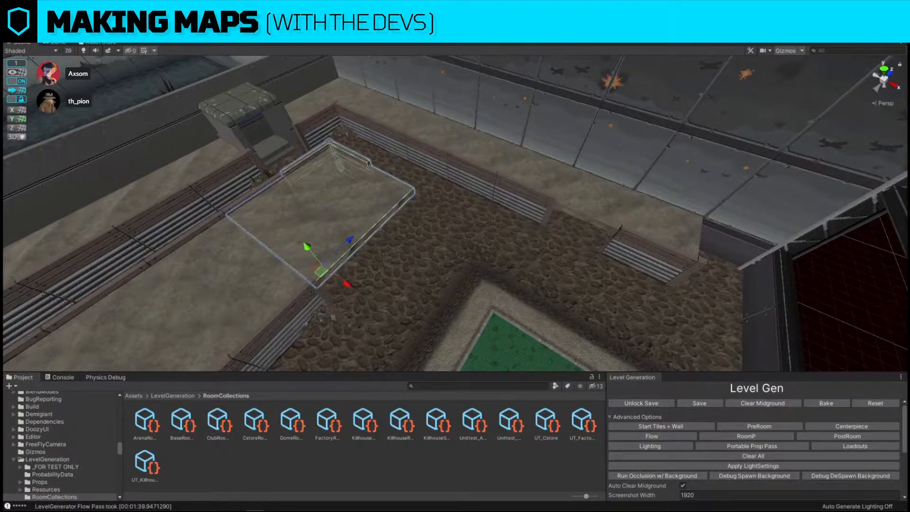
pyautogui.moveTo(331, 239); pyautogui.dragTo(308, 249, button='right')
pyautogui.click(441, 108)
pyautogui.keyDown('shift'); pyautogui.click(371, 76); pyautogui.keyUp('shift')
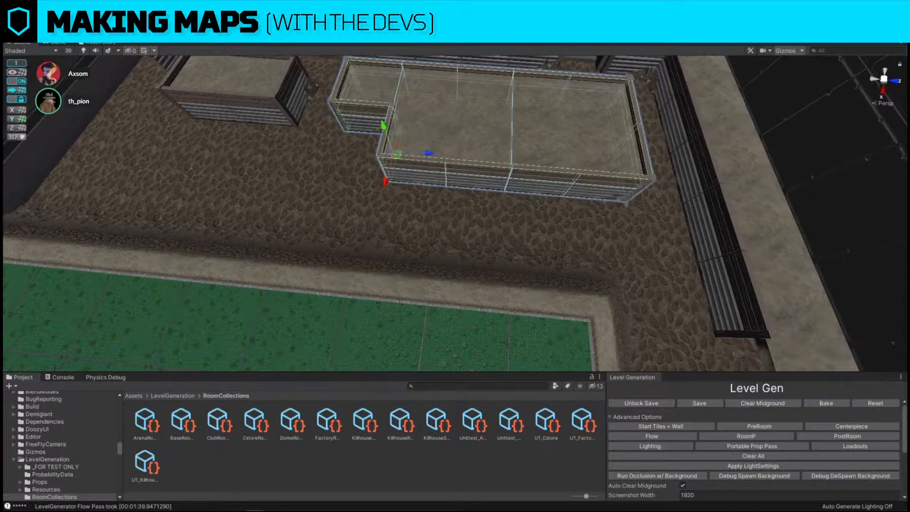
pyautogui.click(449, 127)
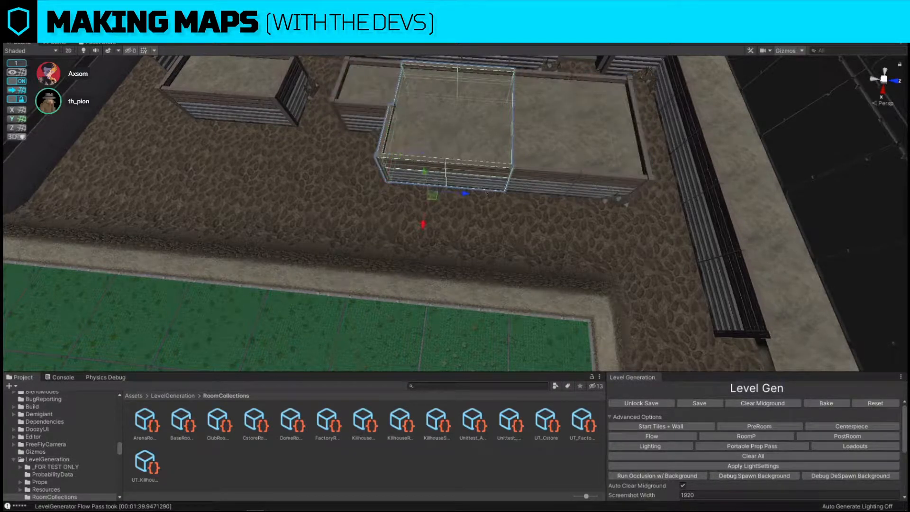
pyautogui.moveTo(418, 194); pyautogui.dragTo(580, 113, button='right')
pyautogui.click(638, 77)
pyautogui.moveTo(639, 77); pyautogui.dragTo(462, 115, button='right')
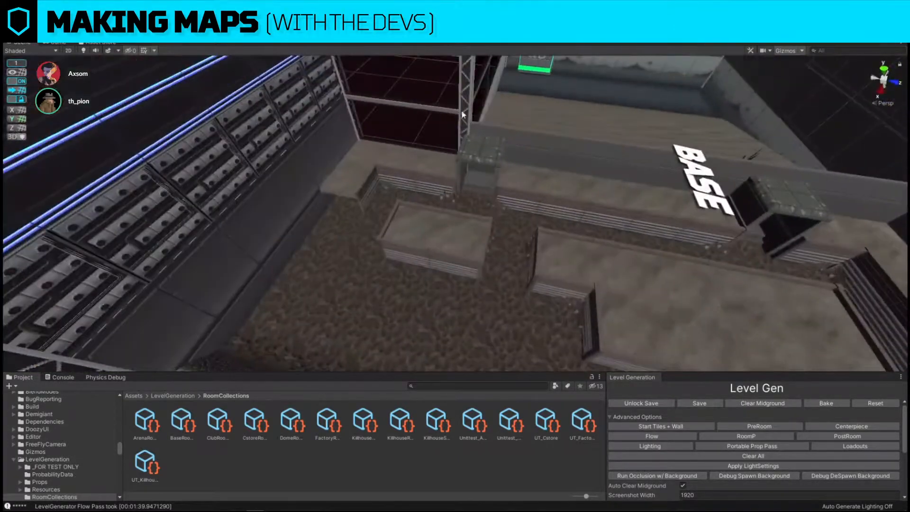
pyautogui.click(349, 183)
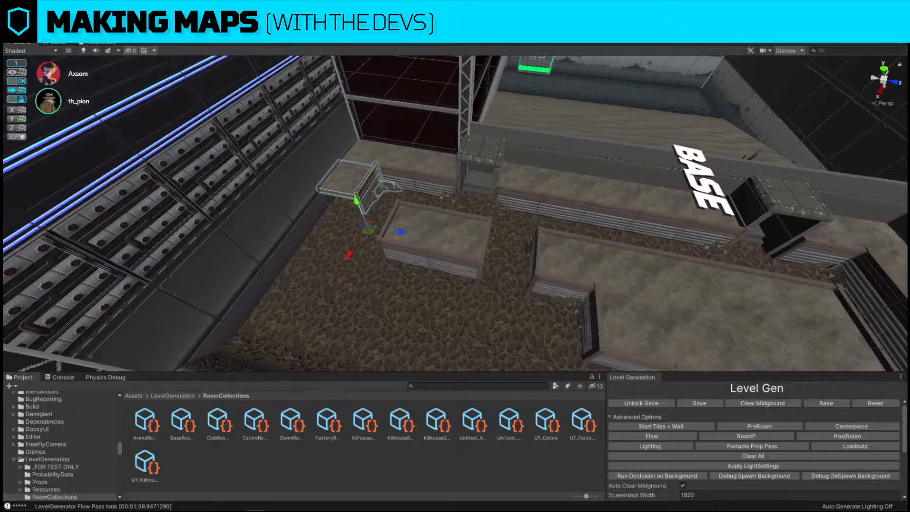
pyautogui.moveTo(455, 247); pyautogui.dragTo(765, 237, button='right')
pyautogui.click(431, 161)
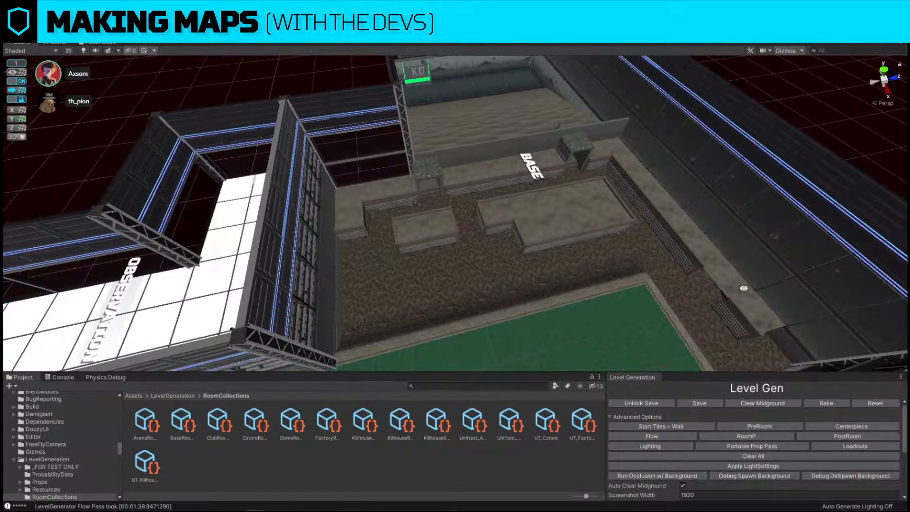
# Highlight the raised platform running along the base room's side wall and inspect its edge facing the jungle
pyautogui.click(725, 277)
pyautogui.moveTo(584, 271); pyautogui.dragTo(720, 285, button='right')
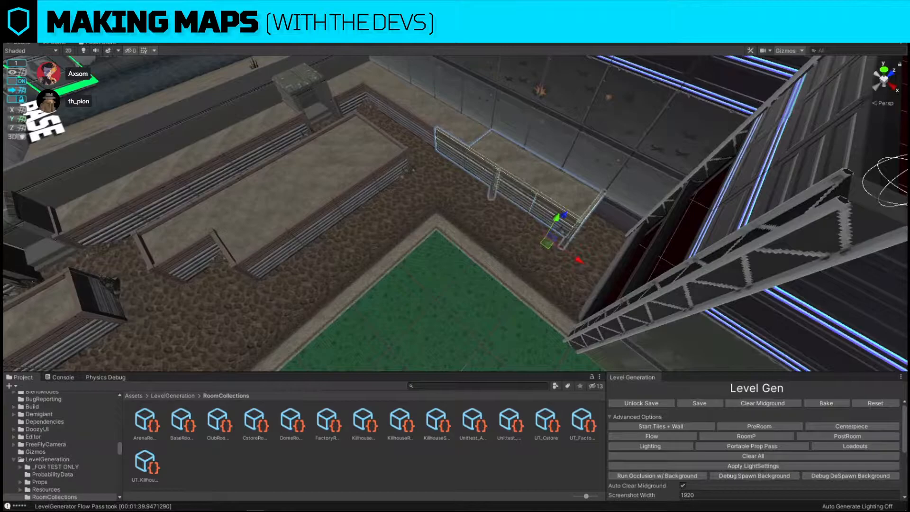
pyautogui.moveTo(506, 207); pyautogui.dragTo(459, 223, button='right')
pyautogui.click(556, 118)
# Delete the row of raised platform tiles between the two doorways along the base room's wall toward the beach
pyautogui.moveTo(508, 187); pyautogui.dragTo(495, 153, button='right')
pyautogui.scroll(-5, 494, 152)
pyautogui.click(437, 223)
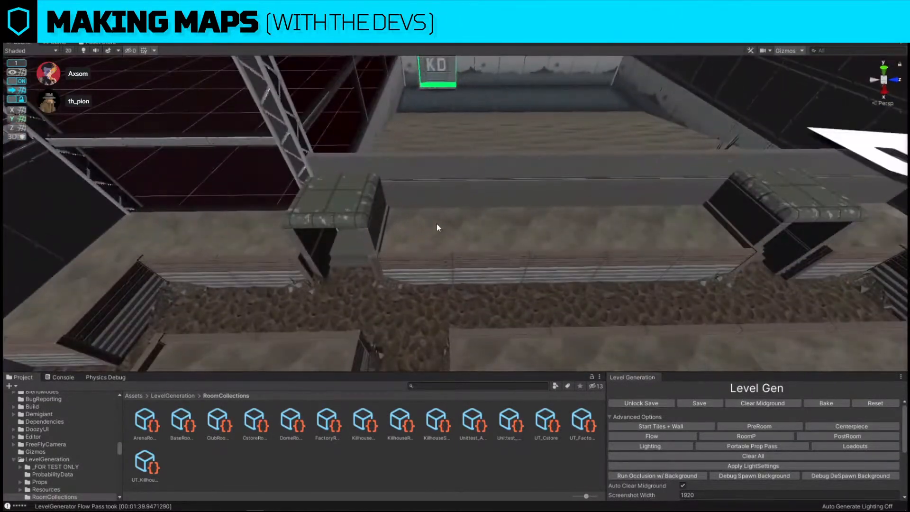
pyautogui.keyDown('shift'); pyautogui.click(564, 224); pyautogui.keyUp('shift')
pyautogui.keyDown('shift'); pyautogui.click(649, 225); pyautogui.keyUp('shift')
pyautogui.keyDown('shift'); pyautogui.click(702, 227); pyautogui.keyUp('shift')
pyautogui.press('Delete')
# Delete the raised corner tiles beside the base room's far doorway and the leftover retaining wall pieces around them
pyautogui.moveTo(513, 223); pyautogui.dragTo(499, 184, button='right')
pyautogui.click(506, 243)
pyautogui.keyDown('shift'); pyautogui.click(556, 230); pyautogui.keyUp('shift')
pyautogui.press('Delete')
pyautogui.click(576, 279)
pyautogui.press('Delete')
pyautogui.click(569, 298)
pyautogui.press('Delete')
pyautogui.click(606, 326)
pyautogui.moveTo(465, 263); pyautogui.dragTo(548, 280, button='right')
pyautogui.hotkey('ctrl', 'z')
# Swap the corner doorway between beach and base with the adjacent sloped wall segment, moving the doorway away from the corner
pyautogui.moveTo(617, 199); pyautogui.dragTo(487, 197, button='right')
pyautogui.click(621, 141)
pyautogui.click(414, 166)
pyautogui.moveTo(410, 169); pyautogui.dragTo(683, 170, button='right')
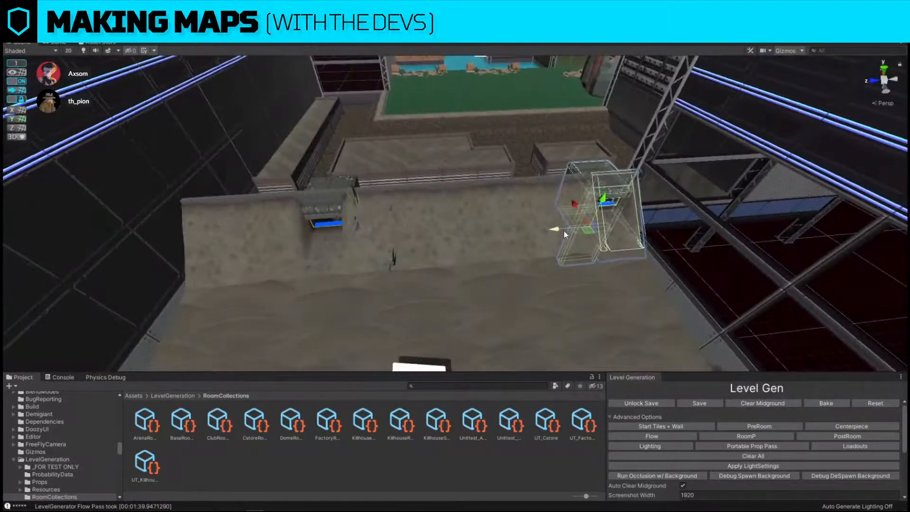
pyautogui.click(492, 181)
pyautogui.moveTo(491, 181); pyautogui.dragTo(362, 171, button='right')
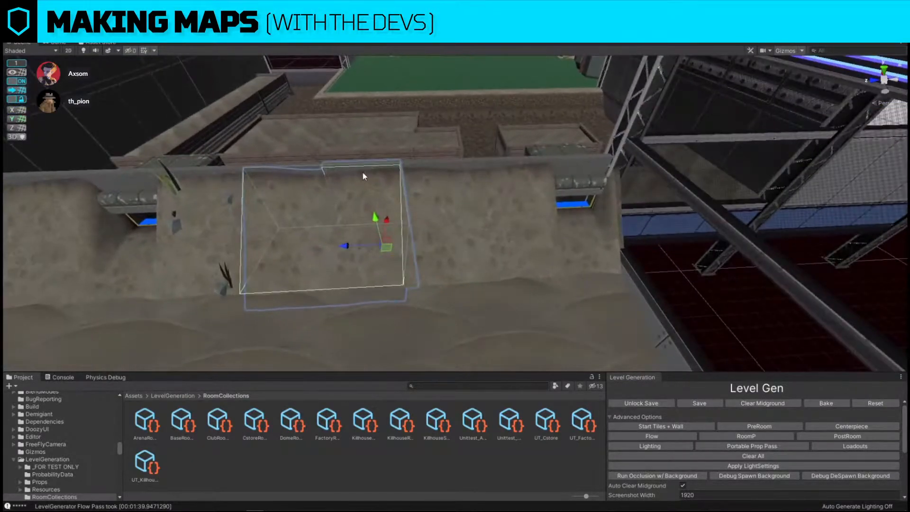
pyautogui.click(439, 166)
pyautogui.moveTo(458, 240); pyautogui.dragTo(414, 238)
pyautogui.click(545, 157)
# Examine the cleared base room and its repositioned doorway from both the base and beach sides
pyautogui.press('s')
pyautogui.moveTo(487, 233); pyautogui.dragTo(459, 153, button='right')
pyautogui.click(485, 105)
pyautogui.press('w')
pyautogui.press('s')
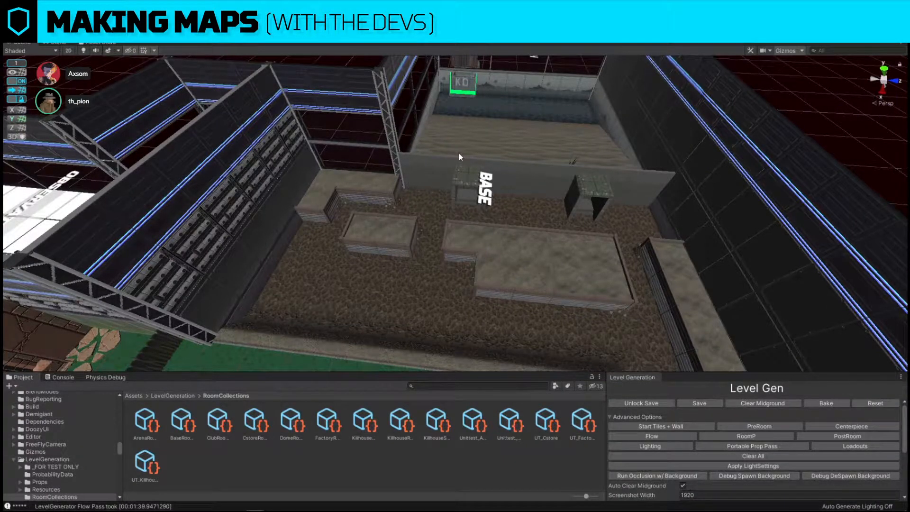
pyautogui.moveTo(459, 153); pyautogui.dragTo(794, 172, button='right')
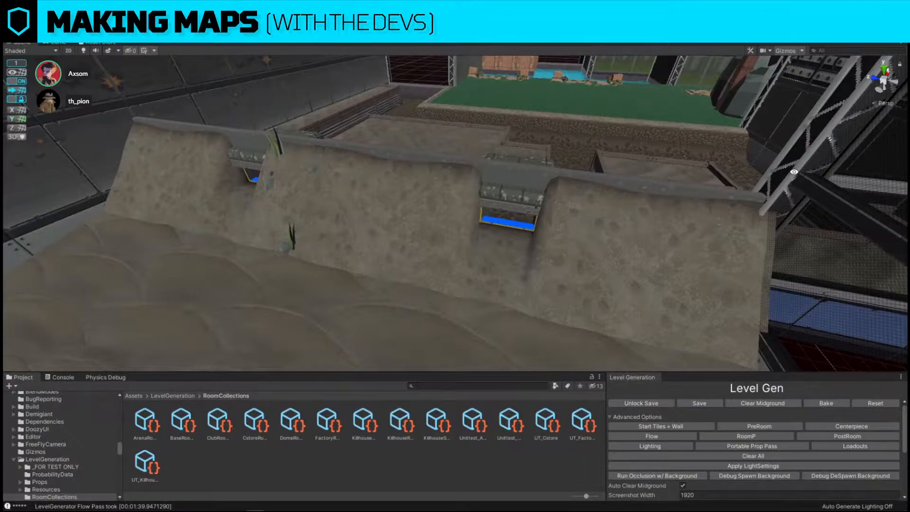
# Delete the wooden ramp leading up to the temple and slide the neighbouring temple wall segment toward its opening
pyautogui.moveTo(795, 172); pyautogui.dragTo(464, 207, button='right')
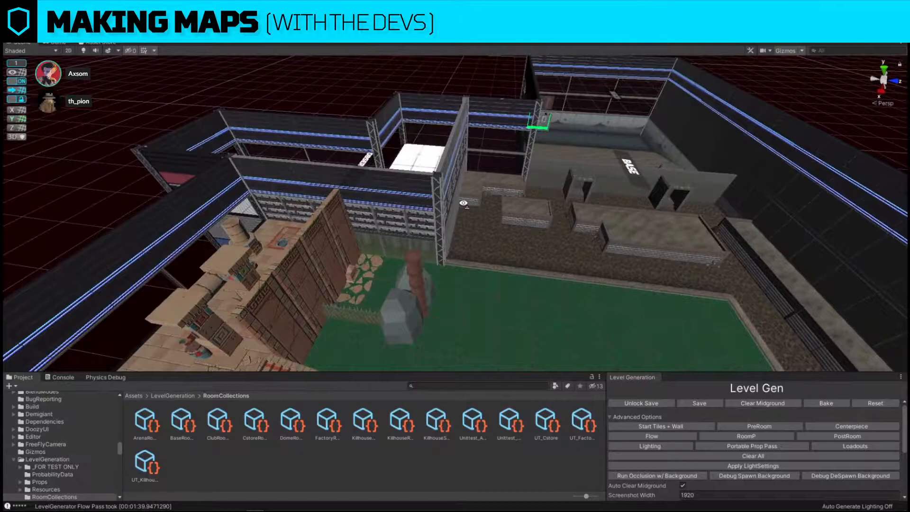
pyautogui.moveTo(378, 168); pyautogui.dragTo(264, 215, button='right')
pyautogui.click(338, 230)
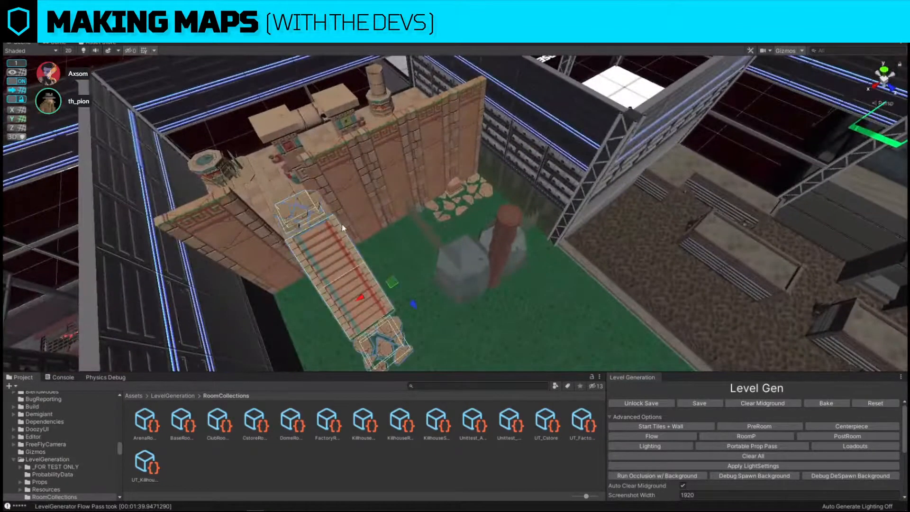
pyautogui.press('Delete')
pyautogui.click(421, 185)
pyautogui.moveTo(399, 207); pyautogui.dragTo(400, 185, button='right')
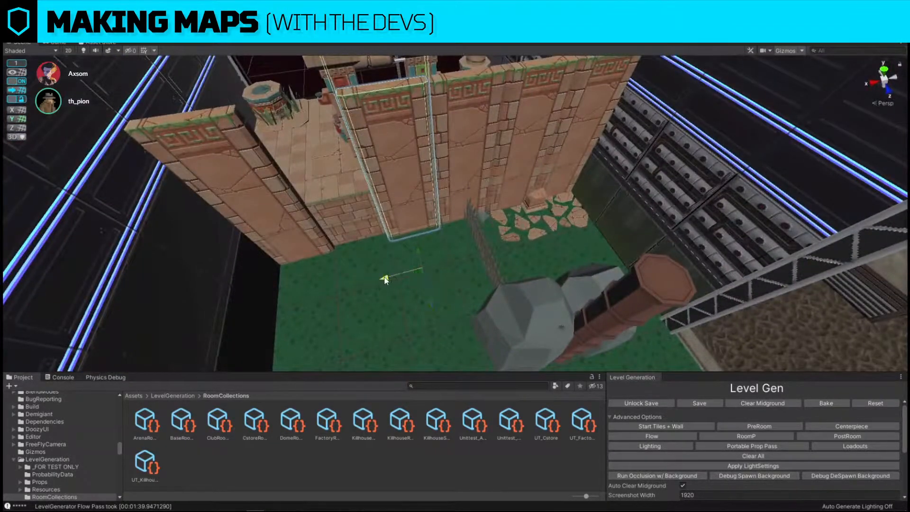
pyautogui.moveTo(402, 269); pyautogui.dragTo(333, 203, button='right')
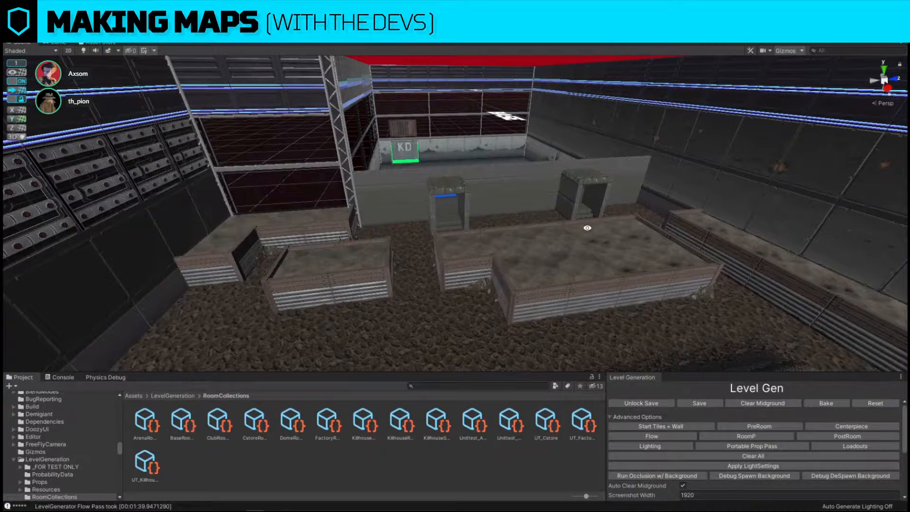
# Run the Room pass to populate the rooms with props and view the jungle area
pyautogui.moveTo(447, 279); pyautogui.dragTo(416, 259, button='right')
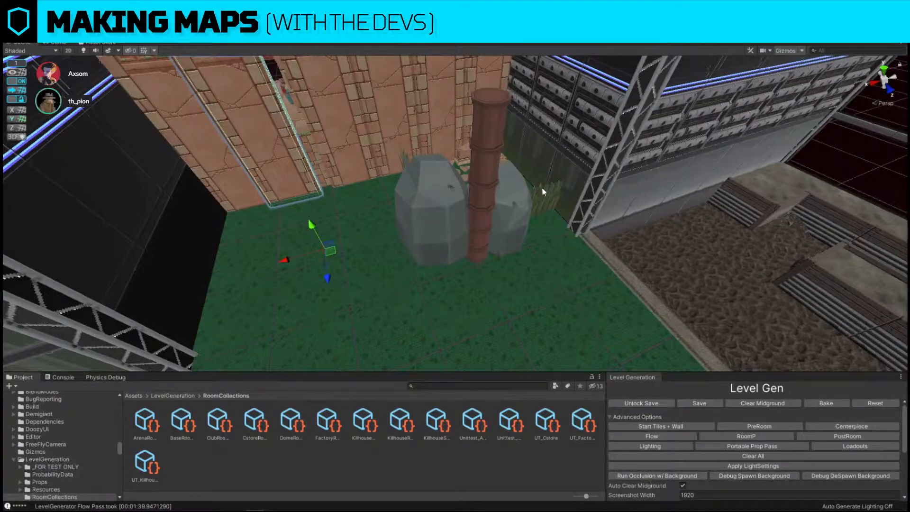
pyautogui.keyDown('alt'); pyautogui.moveTo(409, 189); pyautogui.dragTo(730, 204); pyautogui.keyUp('alt')
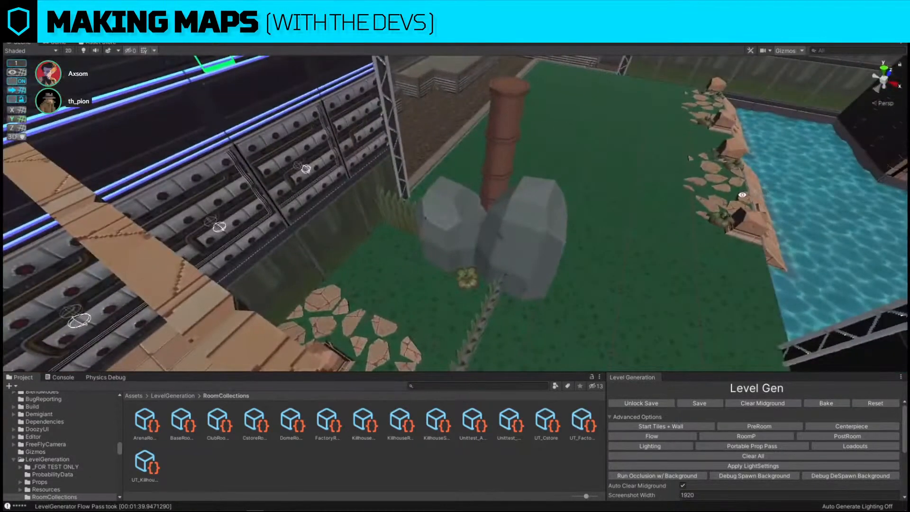
pyautogui.keyDown('alt'); pyautogui.moveTo(738, 172); pyautogui.dragTo(716, 188); pyautogui.keyUp('alt')
pyautogui.scroll(-3, 705, 183)
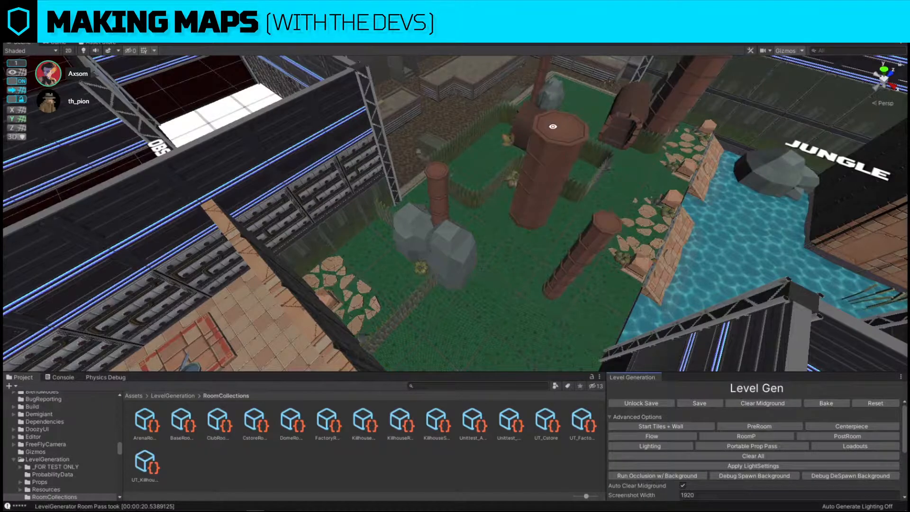
# Select the pillars, logs, boulders and hedge props placed across the jungle's grass area to examine their layout
pyautogui.moveTo(560, 199); pyautogui.dragTo(411, 215, button='right')
pyautogui.click(403, 256)
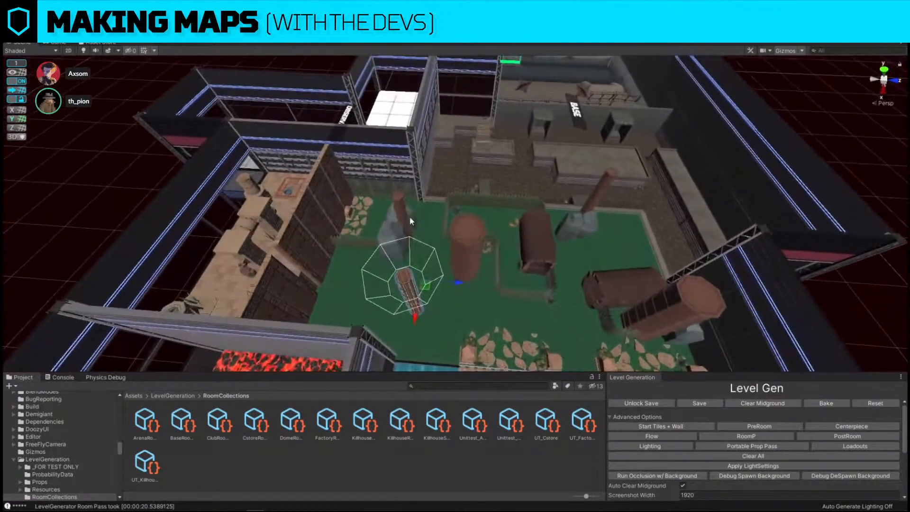
pyautogui.keyDown('shift'); pyautogui.click(410, 217); pyautogui.keyUp('shift')
pyautogui.keyDown('shift'); pyautogui.click(466, 243); pyautogui.keyUp('shift')
pyautogui.keyDown('shift'); pyautogui.click(668, 309); pyautogui.keyUp('shift')
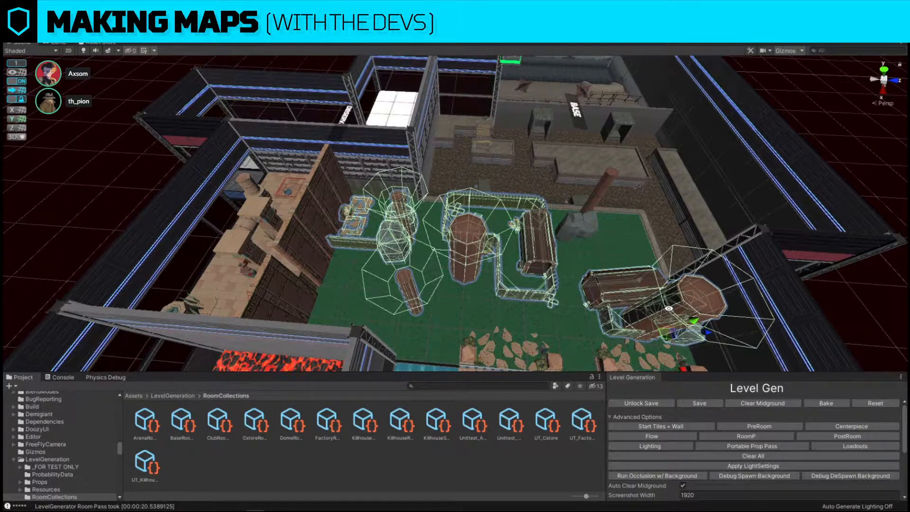
pyautogui.moveTo(669, 309); pyautogui.dragTo(627, 274, button='right')
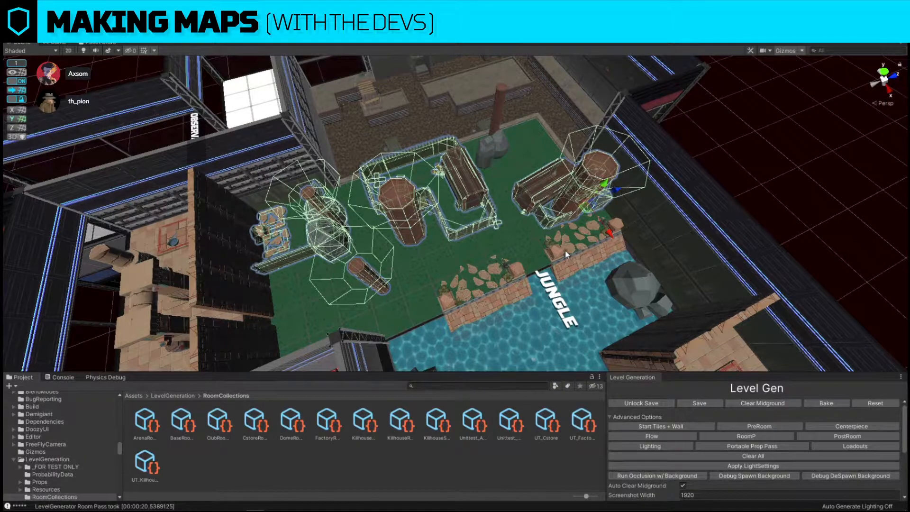
# Run the PostRoom pass and the Lighting pass on the generated Dome map
pyautogui.click(755, 147)
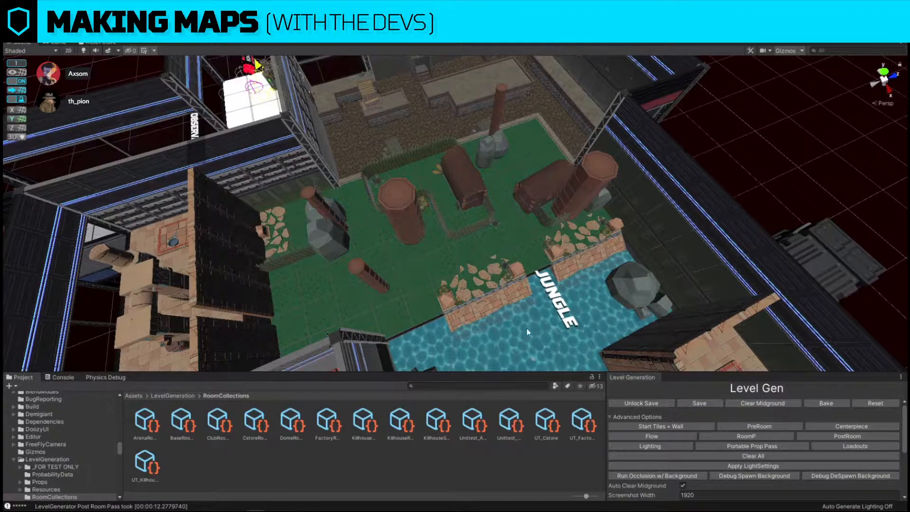
pyautogui.click(646, 447)
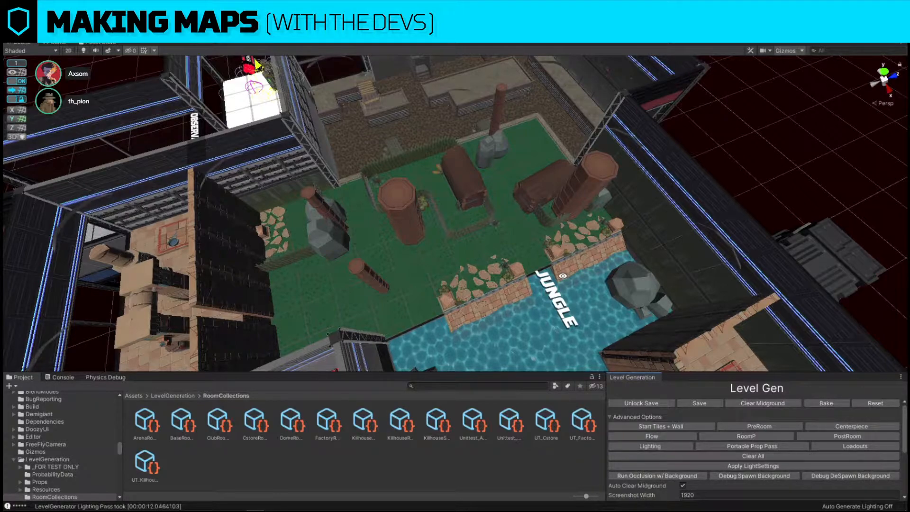
# Slide one temple wall segment facing the jungle a short way along the wall line
pyautogui.moveTo(648, 162); pyautogui.dragTo(370, 123, button='right')
pyautogui.click(363, 242)
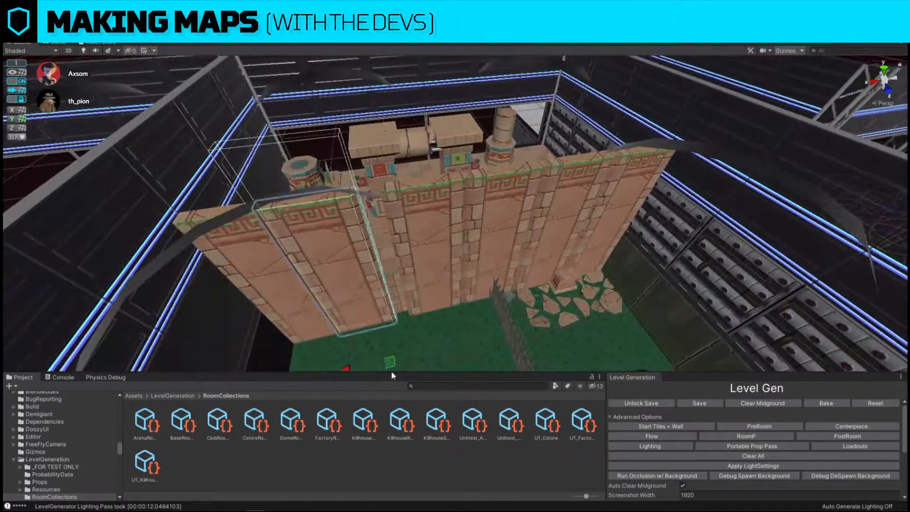
pyautogui.moveTo(348, 370); pyautogui.dragTo(359, 365)
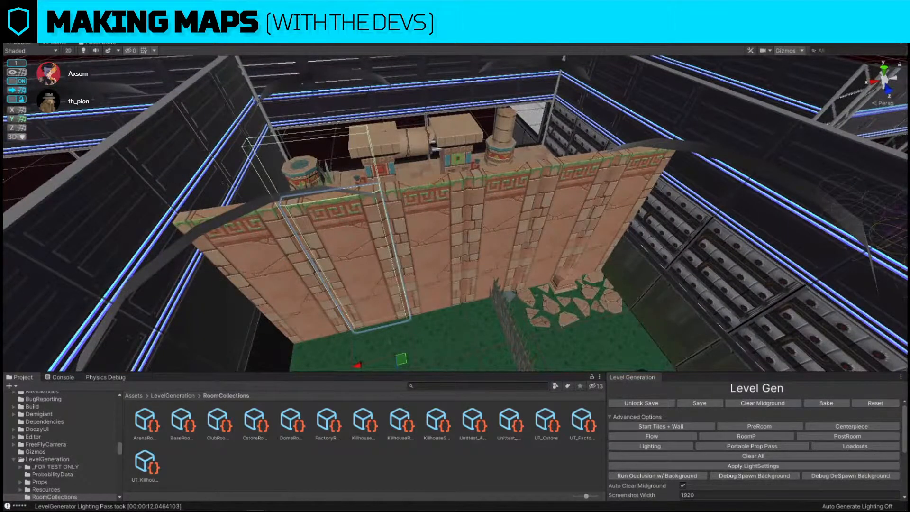
# Replace two of the temple wall segments facing the jungle with a lower wall prefab from the Ruins folder
pyautogui.click(372, 288)
pyautogui.click(562, 199)
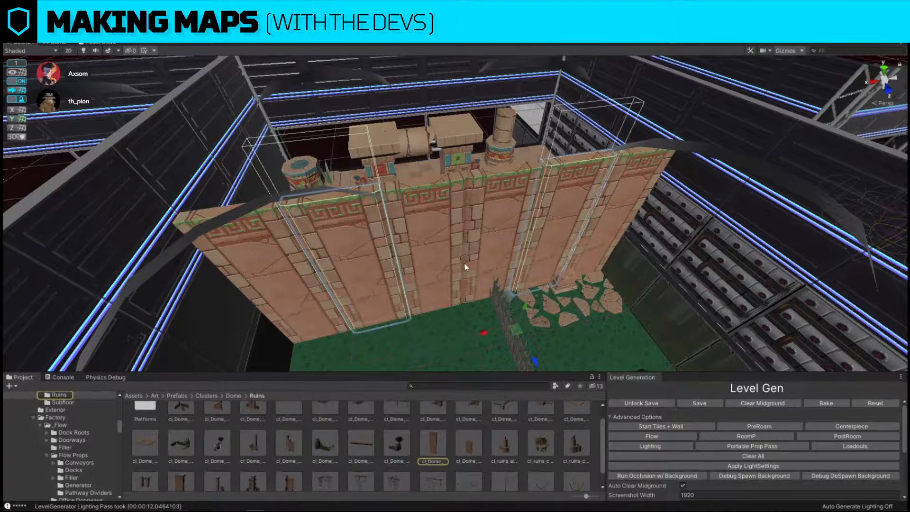
pyautogui.hotkey('ctrl', 'shift', 'r')
pyautogui.moveTo(460, 455); pyautogui.dragTo(484, 288)
pyautogui.click(575, 354)
# Move the green crate cover from the base trench onto the raised platform beside it
pyautogui.press('s')
pyautogui.moveTo(435, 222); pyautogui.dragTo(564, 295, button='right')
pyautogui.press('w')
pyautogui.press('w')
pyautogui.click(379, 274)
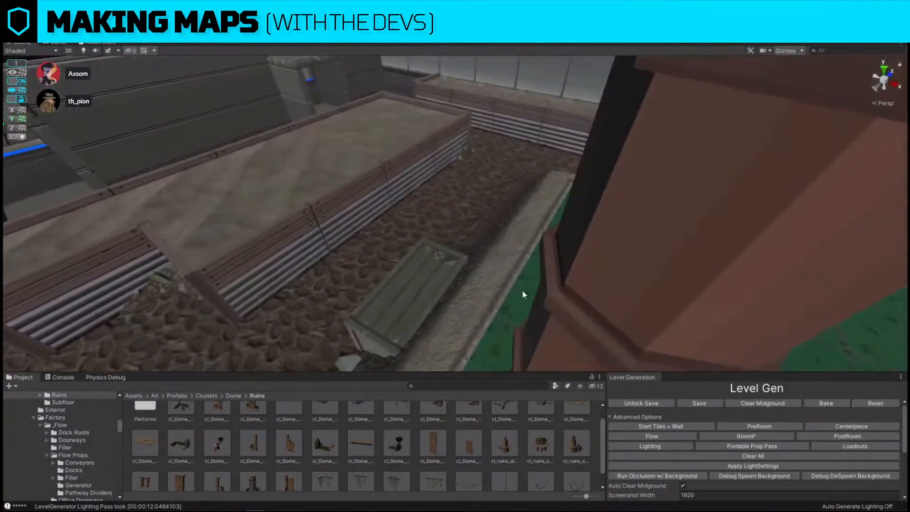
pyautogui.click(400, 281)
pyautogui.moveTo(418, 189); pyautogui.dragTo(577, 178, button='right')
pyautogui.click(552, 210)
pyautogui.moveTo(443, 236); pyautogui.dragTo(240, 180)
# Reimport all prefabs in the Dome clusters' Base folder, leaving out its subfolders
pyautogui.scroll(-3, 495, 485)
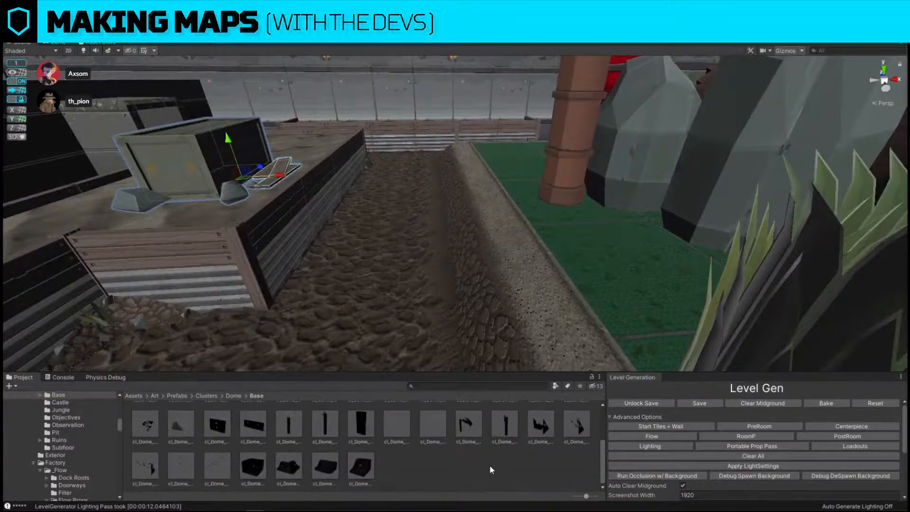
pyautogui.click(370, 465)
pyautogui.scroll(5, 360, 456)
pyautogui.keyDown('shift'); pyautogui.click(251, 421); pyautogui.keyUp('shift')
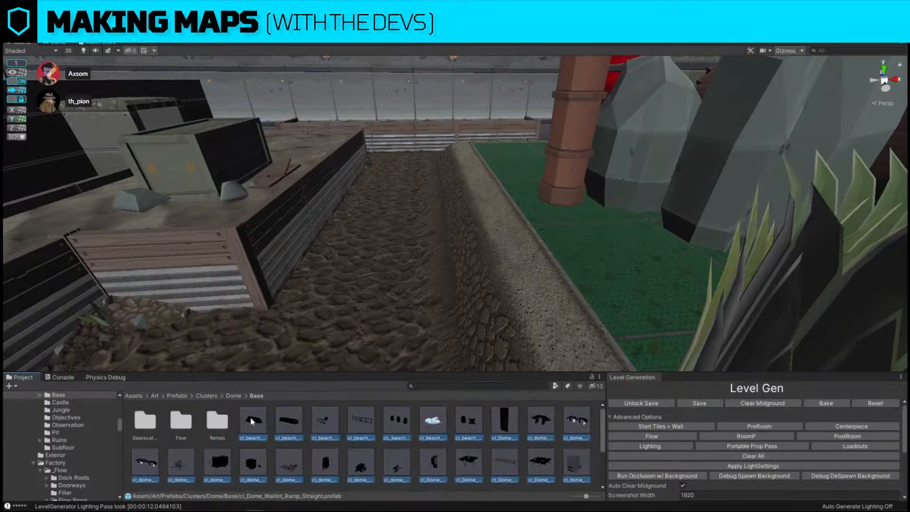
pyautogui.rightClick(251, 421)
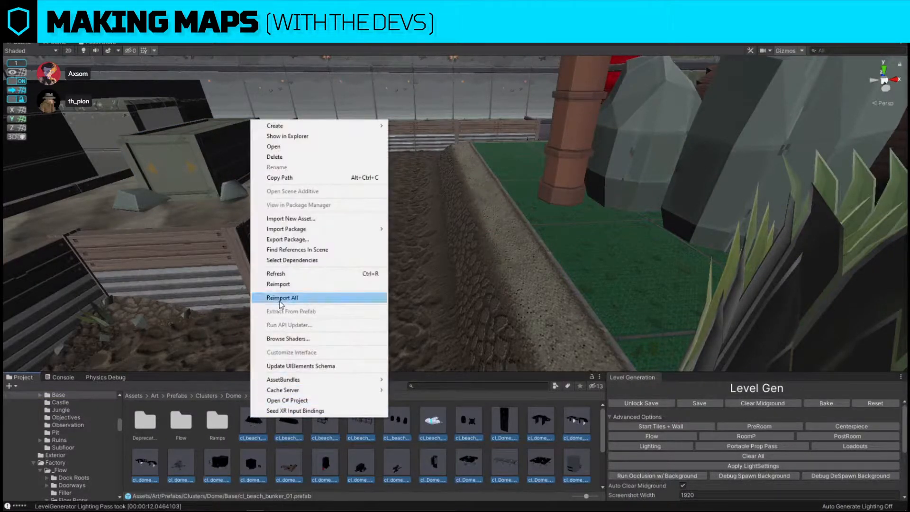
pyautogui.click(283, 285)
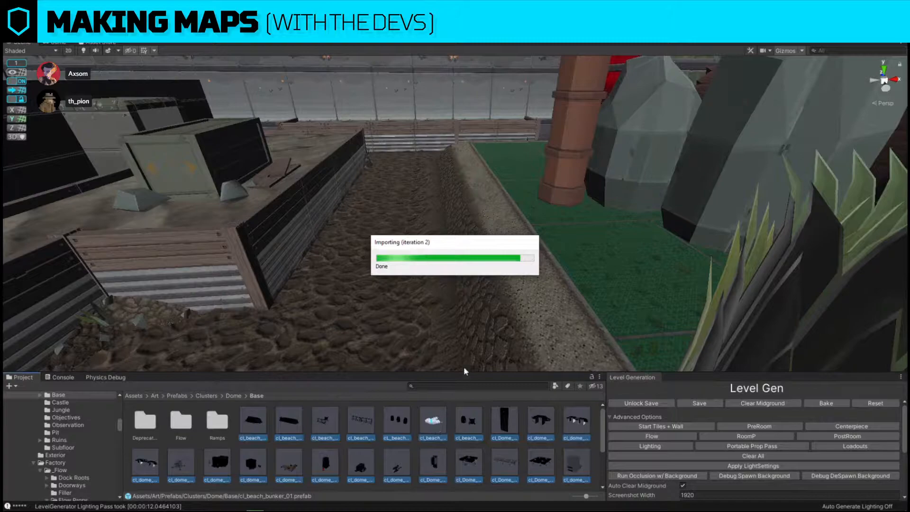
# Replace the crate cover on the raised base platform with the cl_dome_base_cover_2x2_Artillery prefab
pyautogui.moveTo(570, 277); pyautogui.dragTo(501, 252, button='right')
pyautogui.click(343, 182)
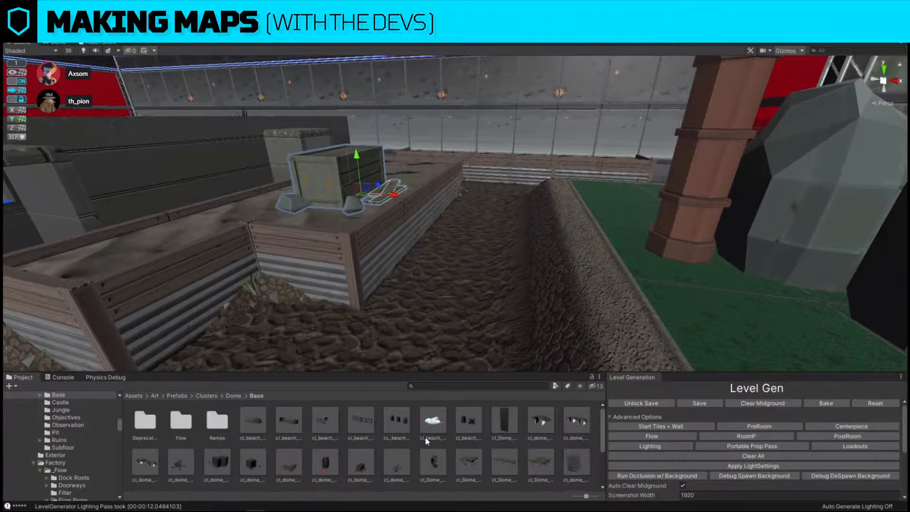
pyautogui.hotkey('ctrl', 'shift', 'r')
pyautogui.moveTo(187, 462); pyautogui.dragTo(414, 289)
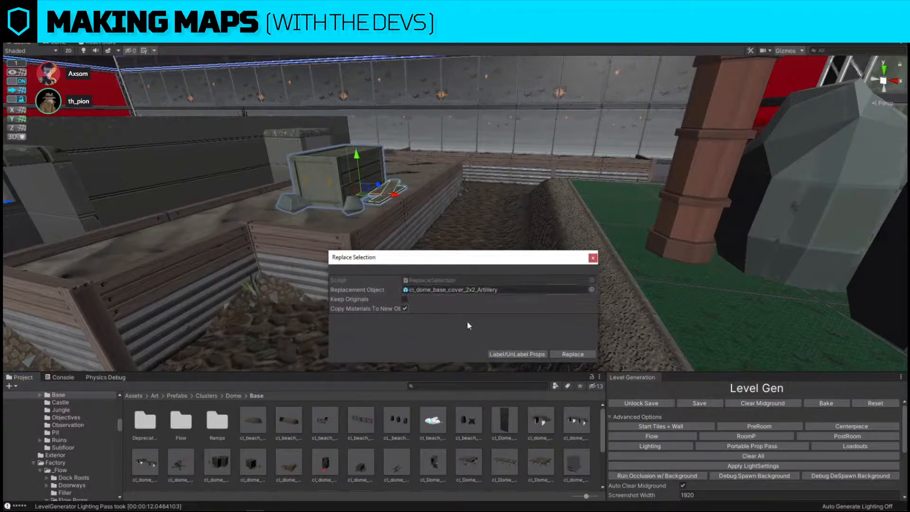
pyautogui.click(573, 355)
# Shift the artillery gun across the platform and lower it onto the surface with grid snapping off, then restore snapping
pyautogui.press('f')
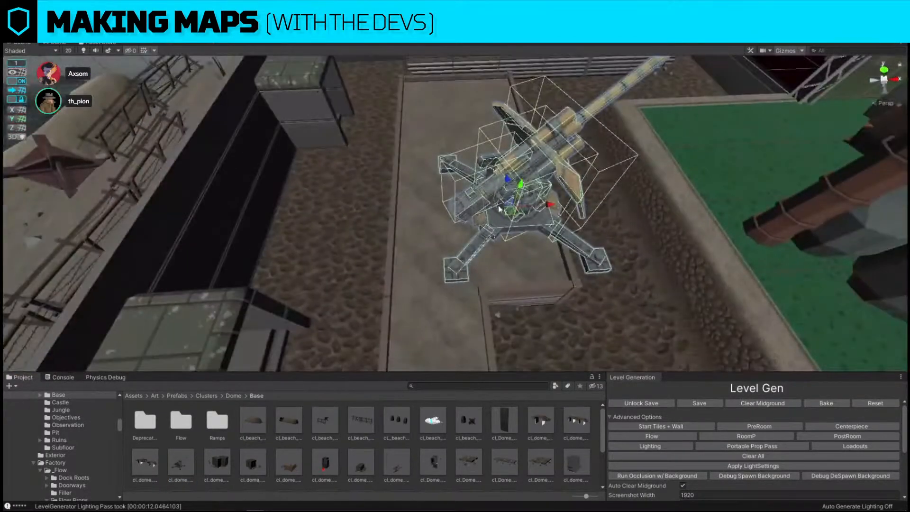
pyautogui.moveTo(513, 216); pyautogui.dragTo(460, 176)
pyautogui.moveTo(460, 176); pyautogui.dragTo(425, 176, button='right')
pyautogui.click(13, 90)
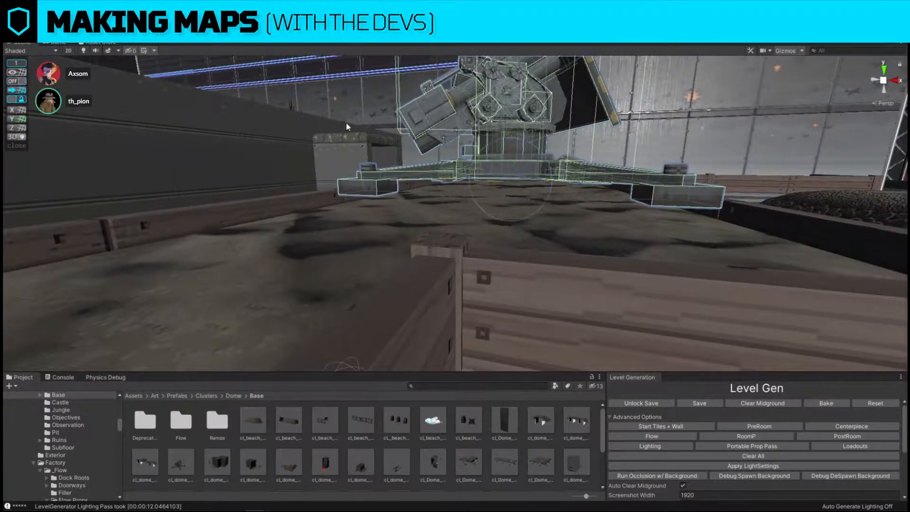
pyautogui.moveTo(513, 140); pyautogui.dragTo(514, 154)
pyautogui.moveTo(483, 175); pyautogui.dragTo(484, 279, button='right')
pyautogui.click(15, 82)
# Rotate the artillery gun so its barrel points toward the beach and nudge it along the platform
pyautogui.press('f')
pyautogui.keyDown('alt'); pyautogui.moveTo(430, 157); pyautogui.dragTo(275, 200); pyautogui.keyUp('alt')
pyautogui.scroll(-10, 305, 199)
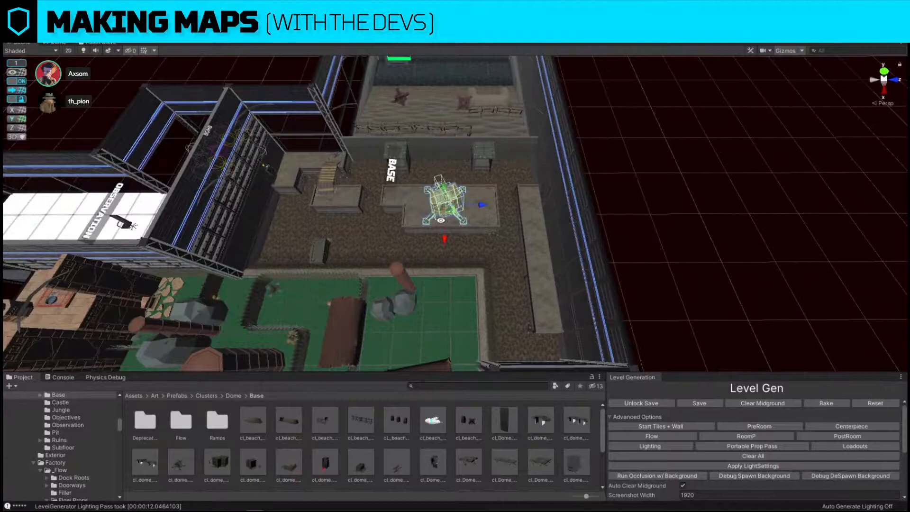
pyautogui.press('e')
pyautogui.moveTo(459, 222); pyautogui.dragTo(717, 216)
pyautogui.press('w')
pyautogui.scroll(5, 465, 204)
pyautogui.keyDown('alt'); pyautogui.moveTo(462, 203); pyautogui.dragTo(455, 196); pyautogui.keyUp('alt')
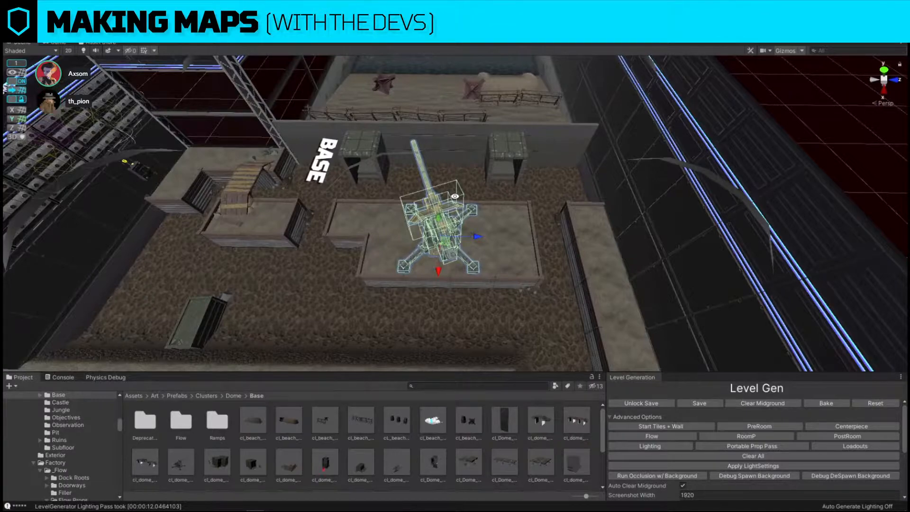
pyautogui.moveTo(480, 239)
pyautogui.mouseDown()
pyautogui.moveTo(510, 237)
pyautogui.moveTo(491, 235)
pyautogui.mouseUp()
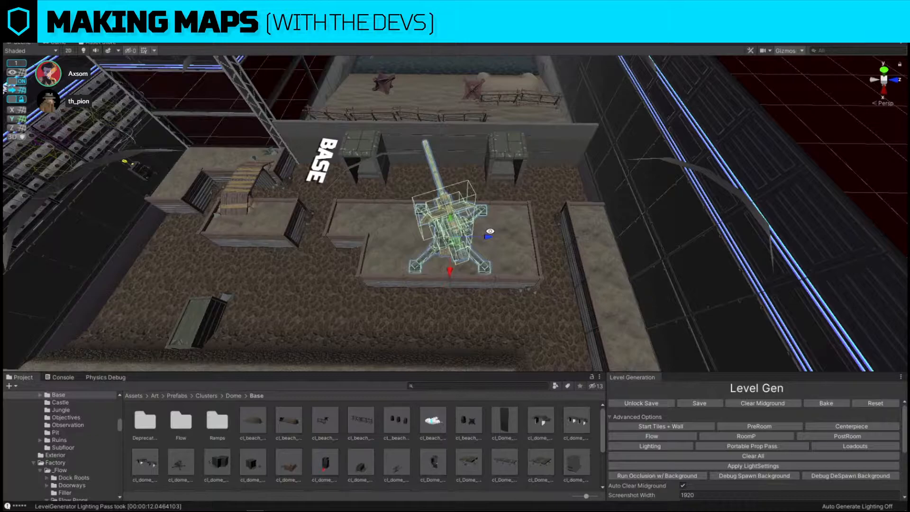
# Turn off grid snapping and reposition the barbed-wire fence on the beach sand
pyautogui.press('w')
pyautogui.moveTo(501, 305); pyautogui.dragTo(360, 195, button='right')
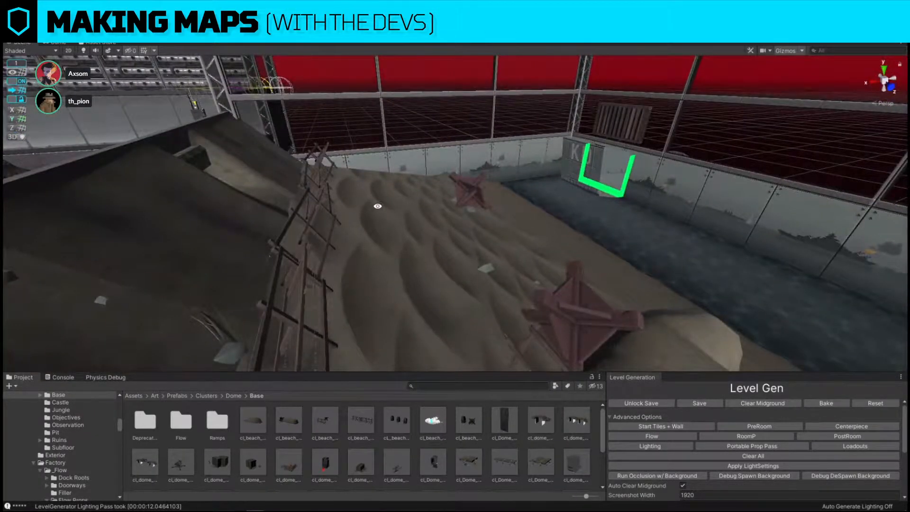
pyautogui.click(310, 192)
pyautogui.press('f')
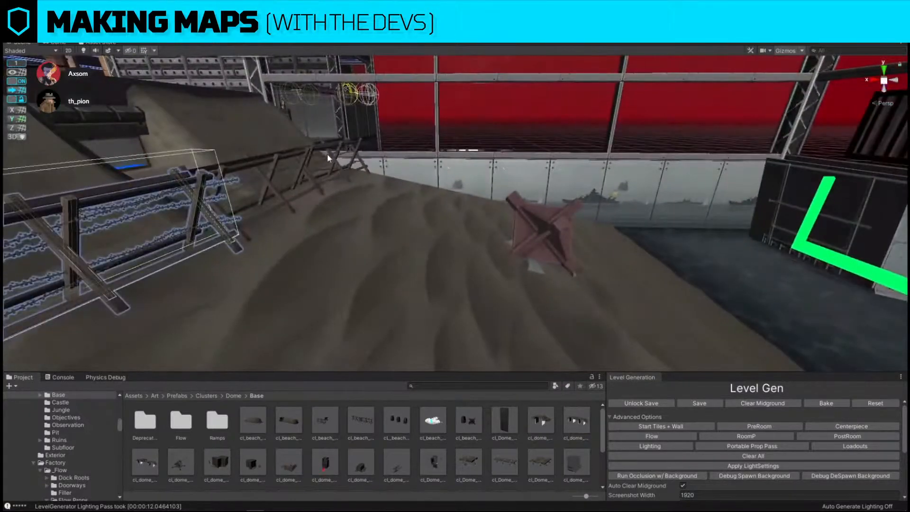
pyautogui.click(11, 83)
pyautogui.moveTo(266, 107); pyautogui.dragTo(67, 137, button='right')
pyautogui.press('a')
pyautogui.moveTo(433, 176); pyautogui.dragTo(522, 191, button='right')
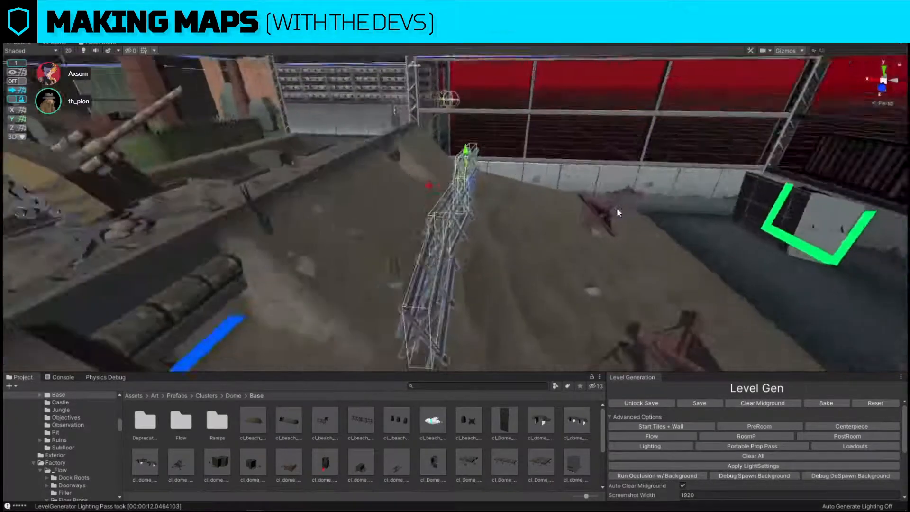
pyautogui.moveTo(617, 208); pyautogui.dragTo(479, 240, button='right')
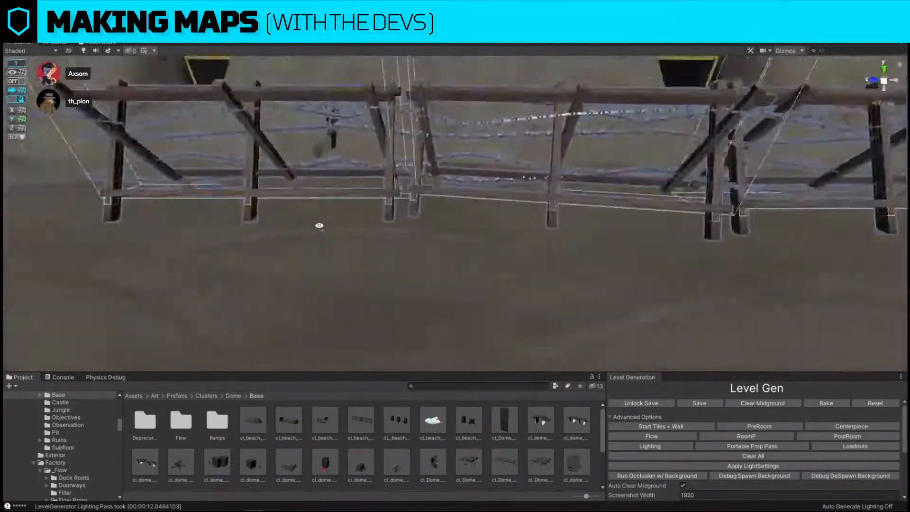
pyautogui.moveTo(319, 226); pyautogui.dragTo(443, 201, button='right')
pyautogui.moveTo(510, 186); pyautogui.dragTo(444, 183)
# Delete one of the two hedgehog obstacles from the beach
pyautogui.click(264, 304)
pyautogui.press('Delete')
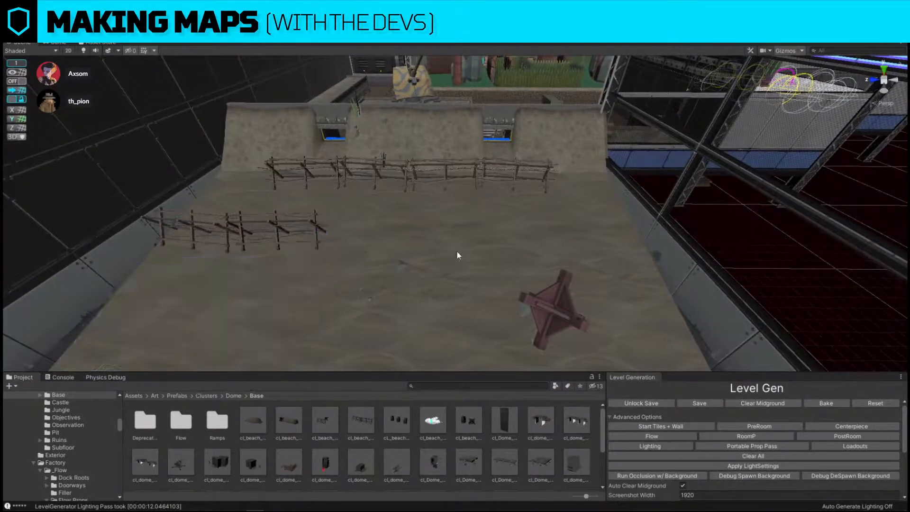
# Slide another barbed-wire fence section across the beach and adjust its height to sit on the sand
pyautogui.moveTo(443, 125); pyautogui.dragTo(357, 102, button='right')
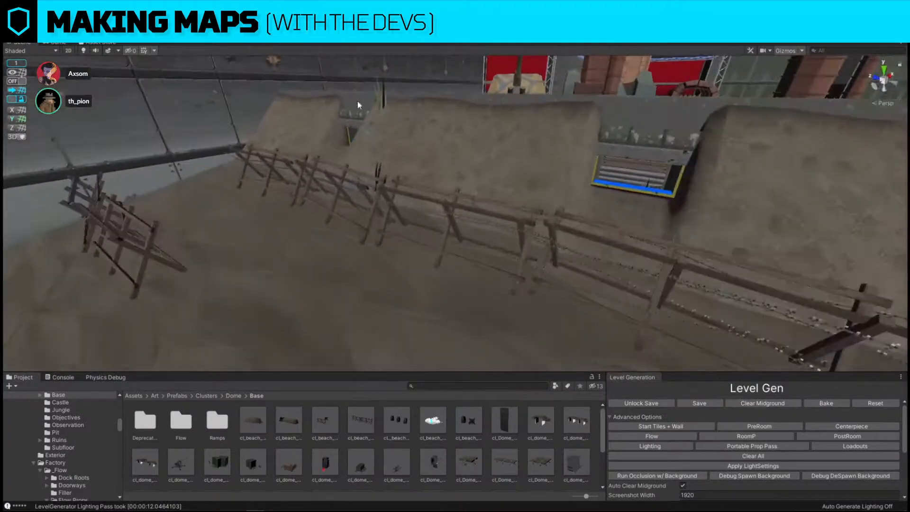
pyautogui.click(441, 207)
pyautogui.moveTo(359, 186); pyautogui.dragTo(445, 154, button='right')
pyautogui.moveTo(421, 151); pyautogui.dragTo(578, 185)
pyautogui.moveTo(579, 181); pyautogui.dragTo(572, 142, button='right')
pyautogui.moveTo(538, 133); pyautogui.dragTo(531, 139)
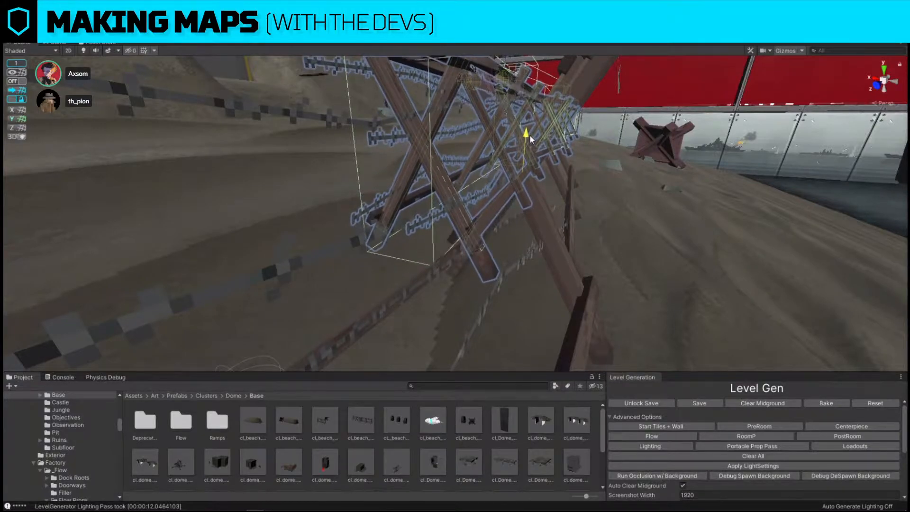
pyautogui.moveTo(553, 220); pyautogui.dragTo(493, 137, button='right')
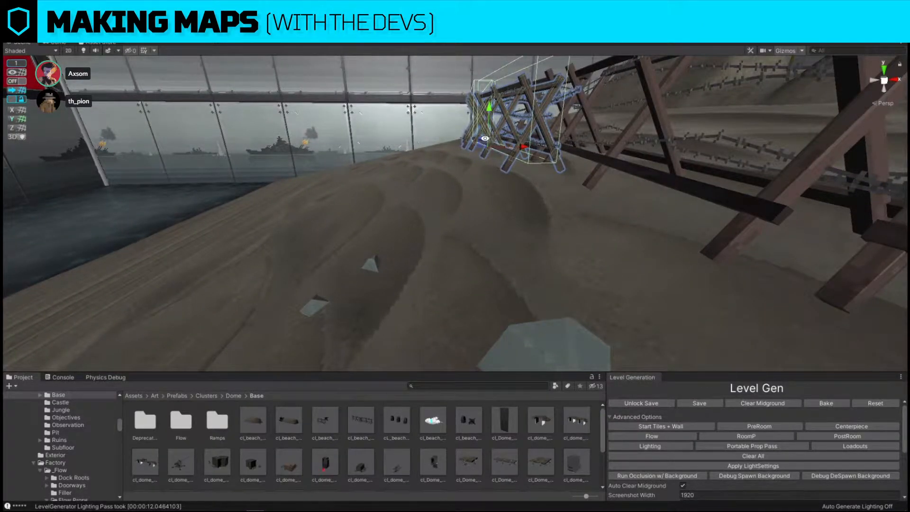
pyautogui.moveTo(485, 138); pyautogui.dragTo(542, 206)
pyautogui.moveTo(333, 203); pyautogui.dragTo(372, 206)
# Select the remaining hedgehog obstacle with its debris and move it across the beach
pyautogui.moveTo(527, 202); pyautogui.dragTo(541, 200, button='right')
pyautogui.press('d')
pyautogui.click(542, 205)
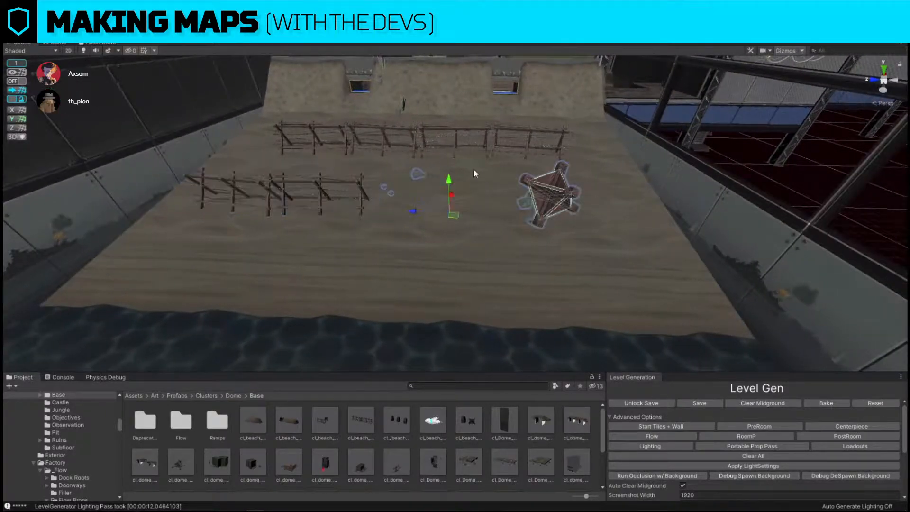
pyautogui.keyDown('alt'); pyautogui.moveTo(474, 169); pyautogui.dragTo(491, 185); pyautogui.keyUp('alt')
pyautogui.moveTo(391, 189); pyautogui.dragTo(442, 109)
# Delete the unwanted stray props one after another
pyautogui.moveTo(442, 109); pyautogui.dragTo(462, 287, button='right')
pyautogui.click(407, 243)
pyautogui.press('Delete')
pyautogui.click(411, 223)
pyautogui.click(449, 247)
pyautogui.press('Delete')
pyautogui.click(459, 210)
pyautogui.press('Delete')
# Slide the stone planter at the jungle's water edge sideways along the shoreline
pyautogui.moveTo(480, 173); pyautogui.dragTo(361, 157, button='right')
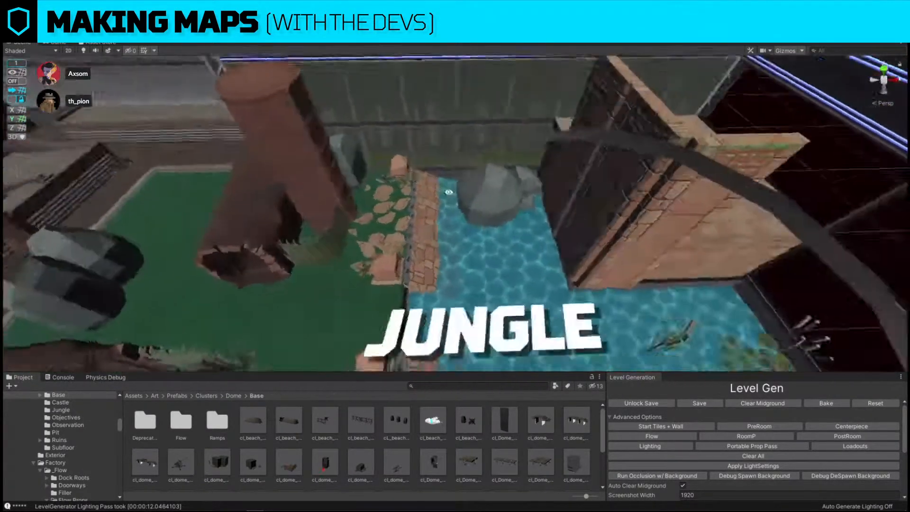
pyautogui.moveTo(522, 214); pyautogui.dragTo(581, 197, button='right')
pyautogui.click(581, 197)
pyautogui.press('f')
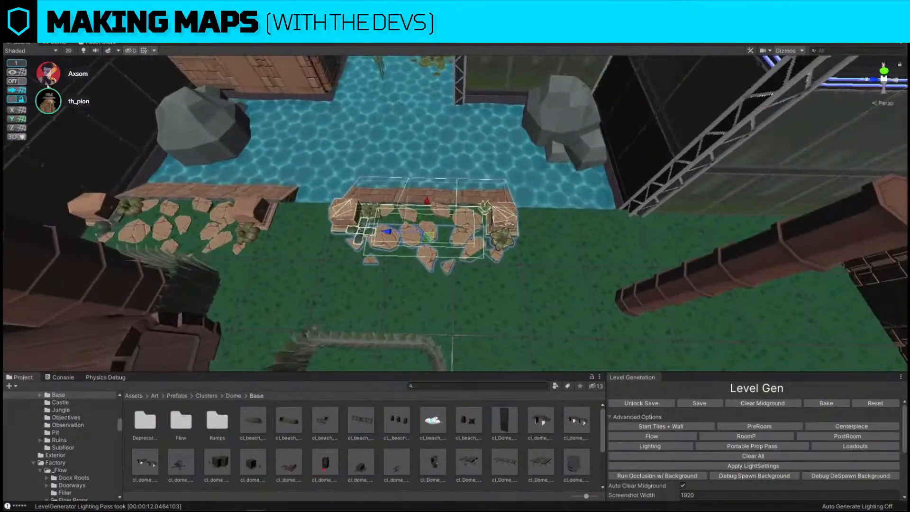
pyautogui.moveTo(385, 231); pyautogui.dragTo(514, 235)
# Delete the two boulder groups standing in the jungle's water
pyautogui.click(512, 241)
pyautogui.click(543, 235)
pyautogui.click(558, 151)
pyautogui.moveTo(552, 166); pyautogui.dragTo(418, 151, button='right')
pyautogui.keyDown('shift'); pyautogui.click(322, 191); pyautogui.keyUp('shift')
pyautogui.press('Delete')
# Place the JUNGLE room label over the temple room and change its text to RUINS
pyautogui.moveTo(436, 190); pyautogui.dragTo(433, 156, button='right')
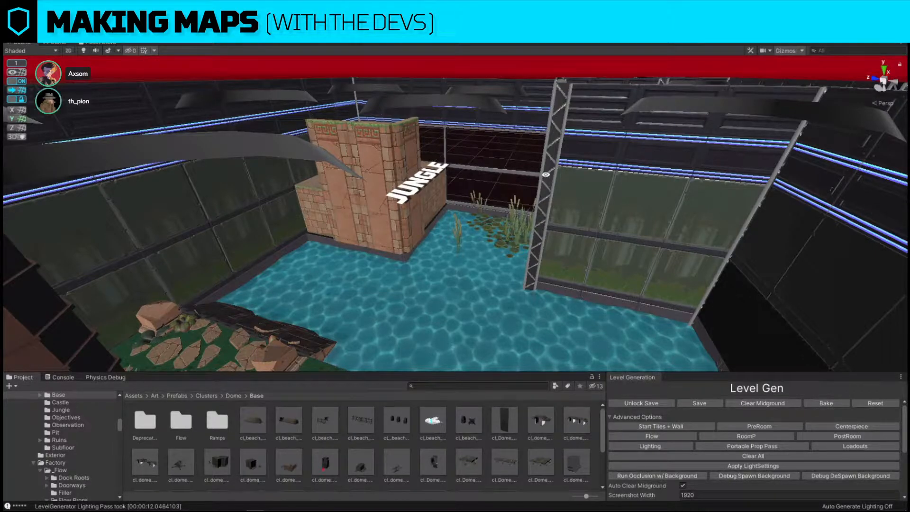
pyautogui.keyDown('alt'); pyautogui.moveTo(624, 135); pyautogui.dragTo(436, 242); pyautogui.keyUp('alt')
pyautogui.scroll(-8, 442, 237)
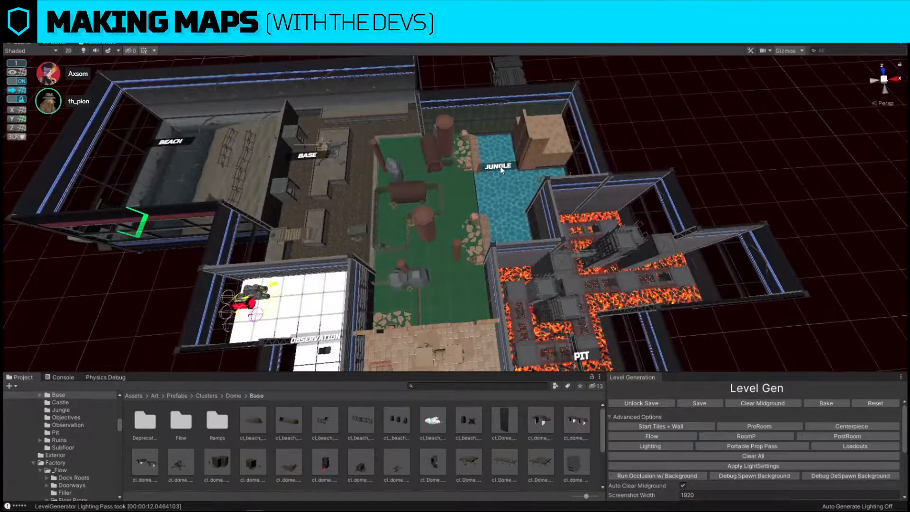
pyautogui.click(501, 168)
pyautogui.moveTo(619, 179); pyautogui.dragTo(596, 148, button='right')
pyautogui.press('w')
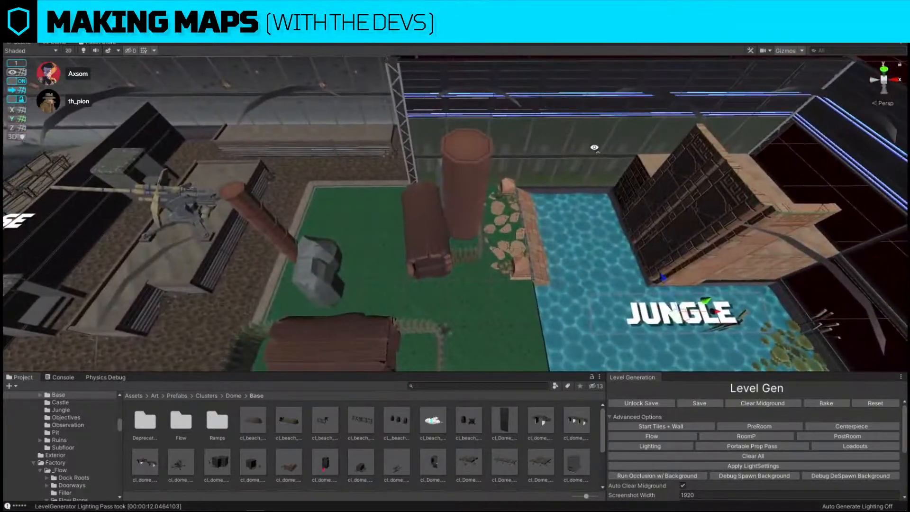
pyautogui.keyDown('alt'); pyautogui.moveTo(596, 152); pyautogui.dragTo(596, 196); pyautogui.keyUp('alt')
pyautogui.scroll(-8, 596, 196)
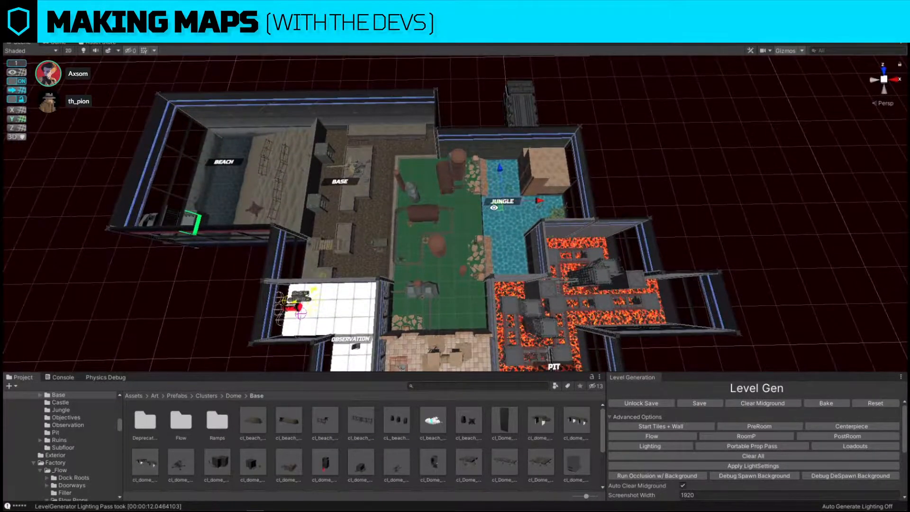
pyautogui.moveTo(501, 207); pyautogui.dragTo(456, 255)
pyautogui.scroll(-3, 437, 230)
pyautogui.moveTo(456, 253); pyautogui.dragTo(511, 176, button='right')
pyautogui.scroll(-4, 480, 173)
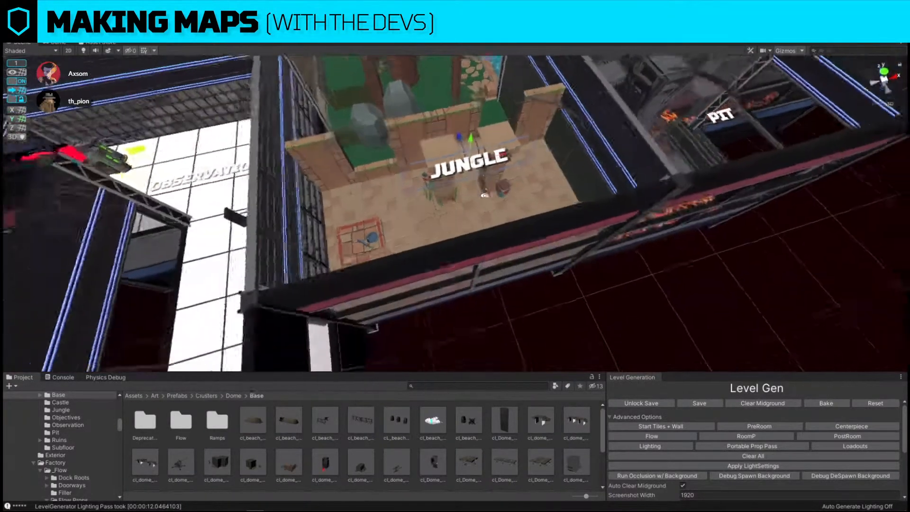
pyautogui.click(467, 145)
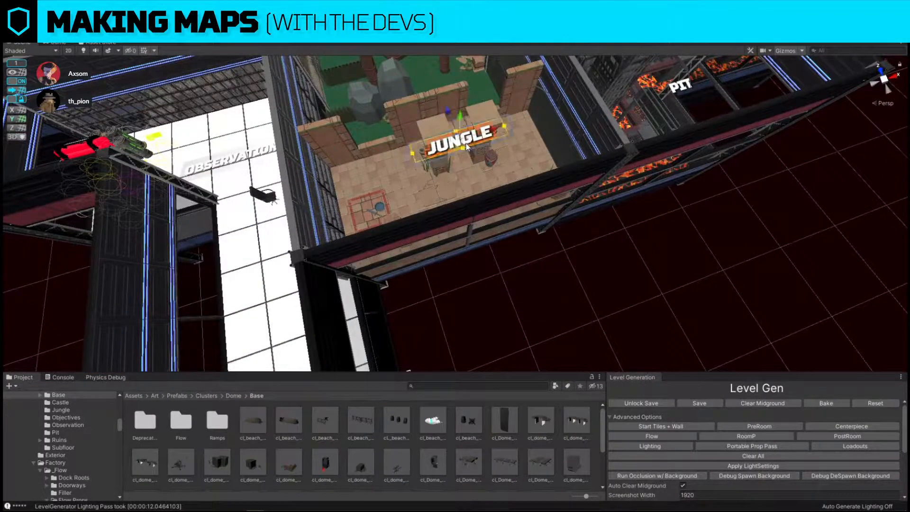
pyautogui.write('RUINS')
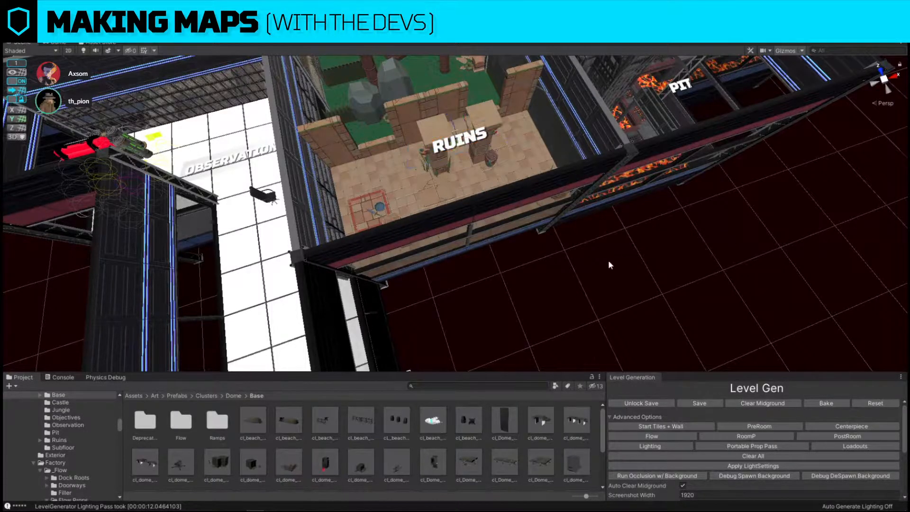
# Move the stone pillar cluster away from the jungle wall toward the middle of the ruins room
pyautogui.write('f')
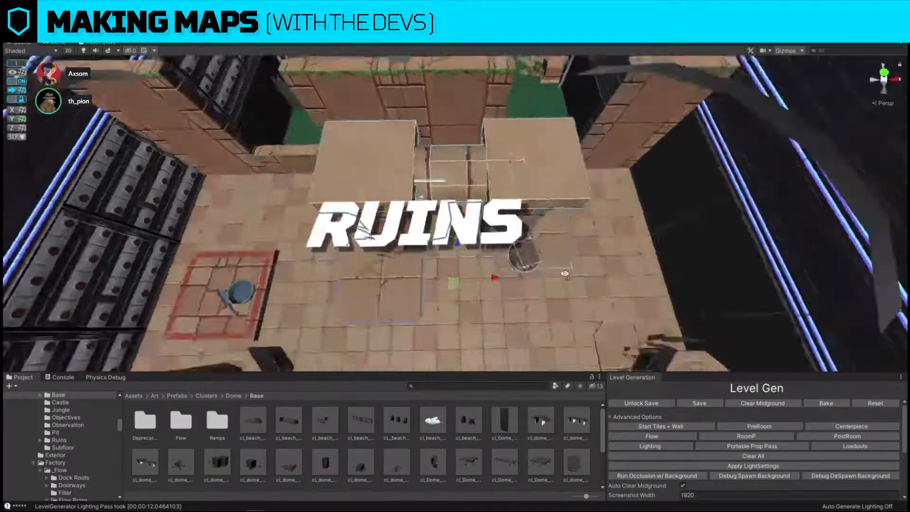
pyautogui.moveTo(565, 274); pyautogui.dragTo(472, 222, button='right')
pyautogui.press('s')
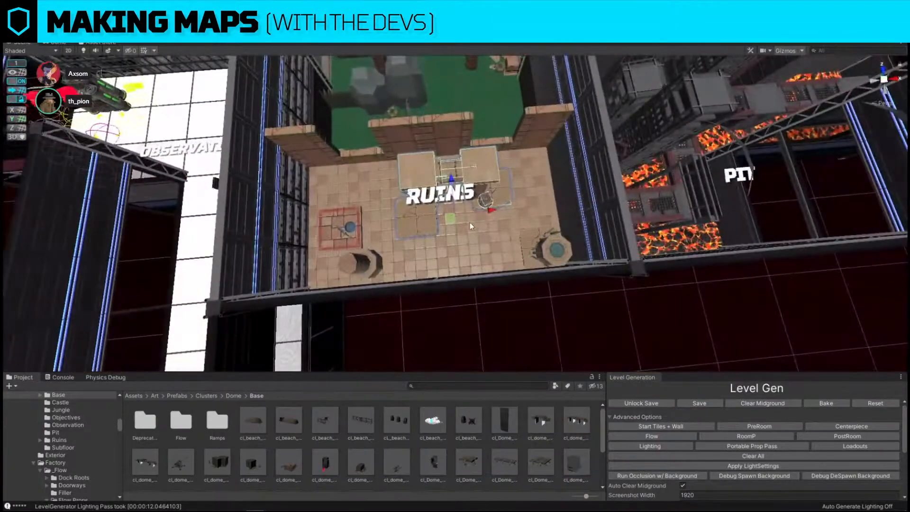
pyautogui.moveTo(453, 221); pyautogui.dragTo(447, 237)
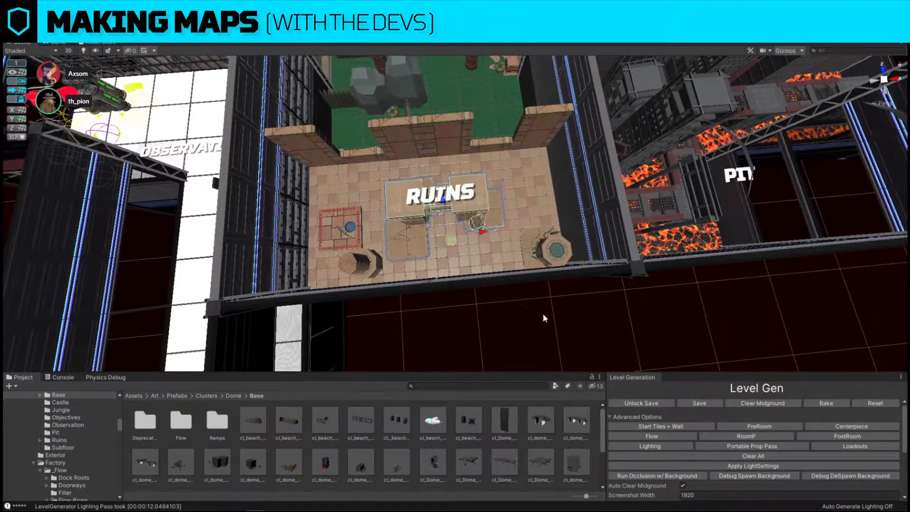
# Delete the two prop clusters with round stone basins in the ruins room's outer corners
pyautogui.click(557, 253)
pyautogui.keyDown('shift'); pyautogui.click(359, 254); pyautogui.keyUp('shift')
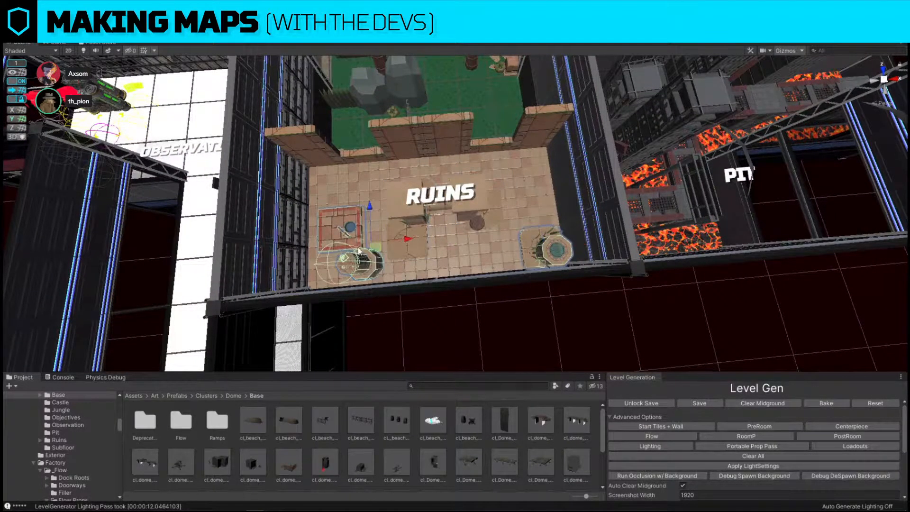
pyautogui.press('Delete')
# Search the project assets for "dummy" and place the cyan player dummy at the low wall between ruins and jungle
pyautogui.moveTo(466, 176); pyautogui.dragTo(437, 68, button='right')
pyautogui.press('w')
pyautogui.click(490, 220)
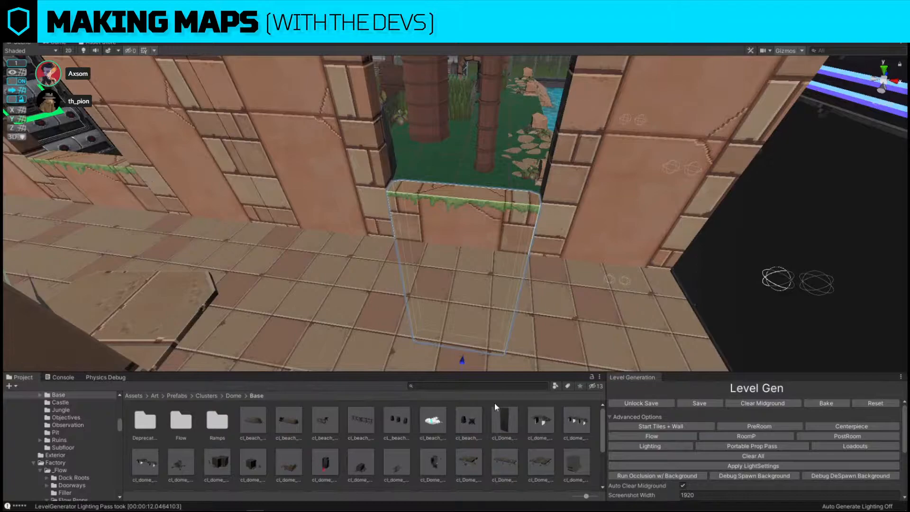
pyautogui.click(456, 386)
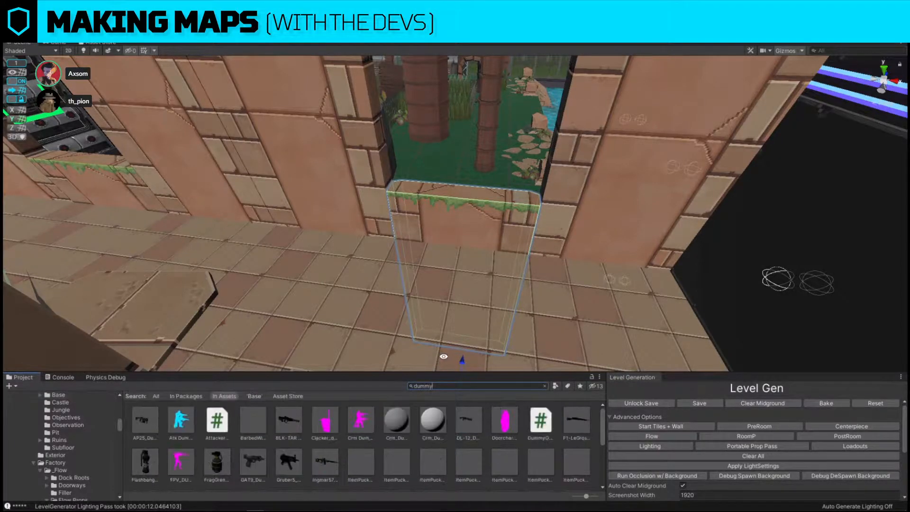
pyautogui.moveTo(185, 414); pyautogui.dragTo(454, 285)
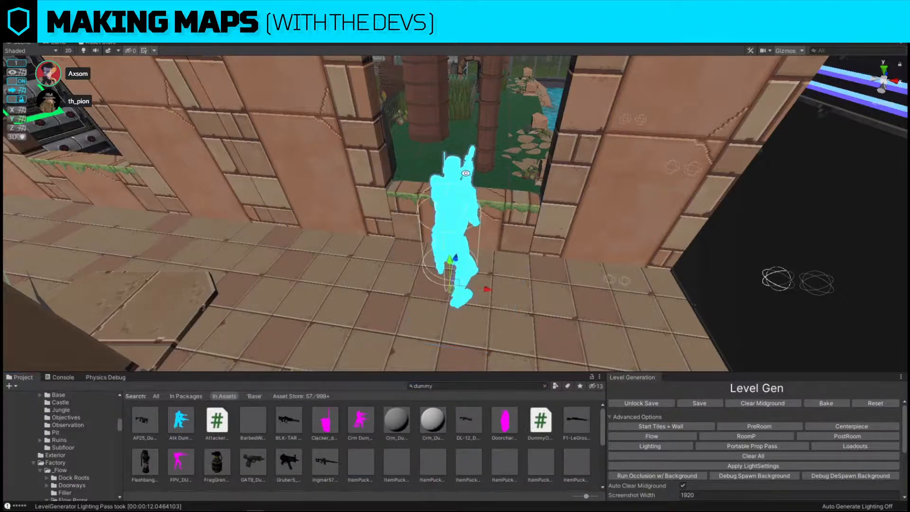
pyautogui.moveTo(460, 182); pyautogui.dragTo(475, 181)
pyautogui.click(458, 199)
# Raise both low wall pieces between the jungle and the ruins together
pyautogui.moveTo(458, 199); pyautogui.dragTo(565, 228, button='right')
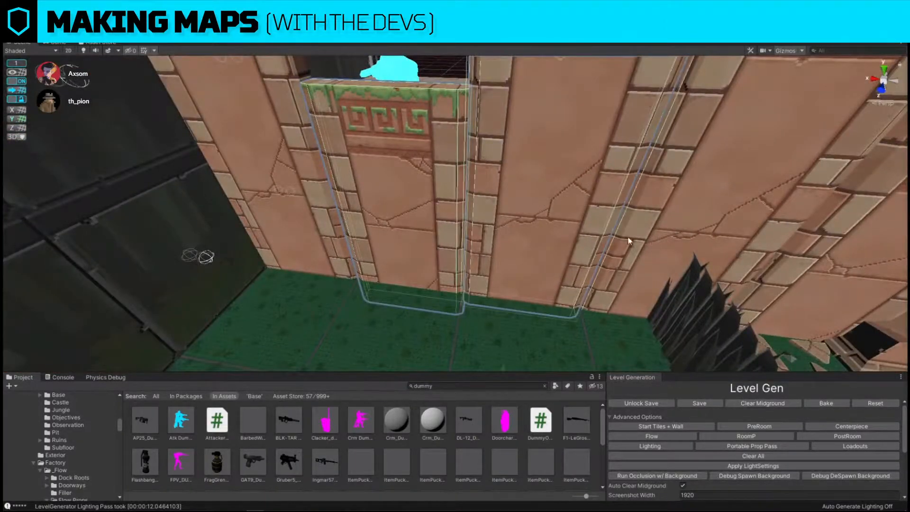
pyautogui.moveTo(247, 227); pyautogui.dragTo(318, 209, button='right')
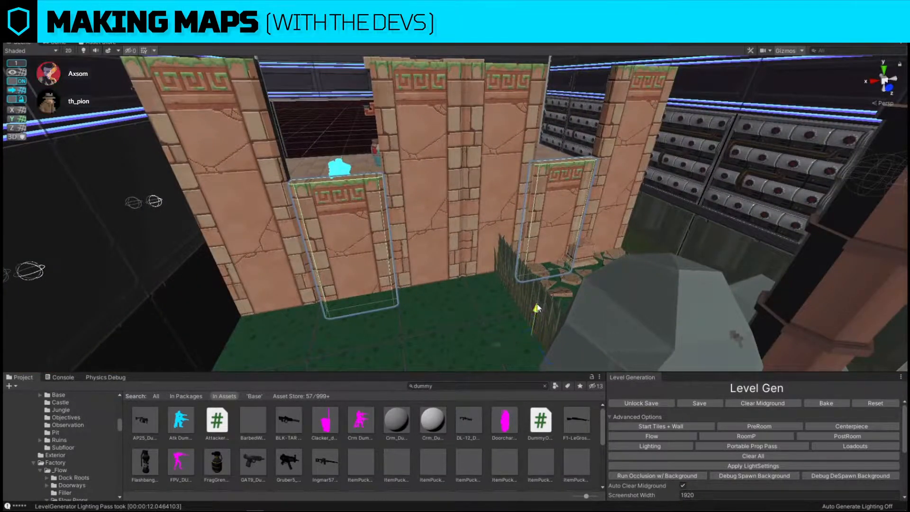
pyautogui.moveTo(536, 307); pyautogui.dragTo(538, 303)
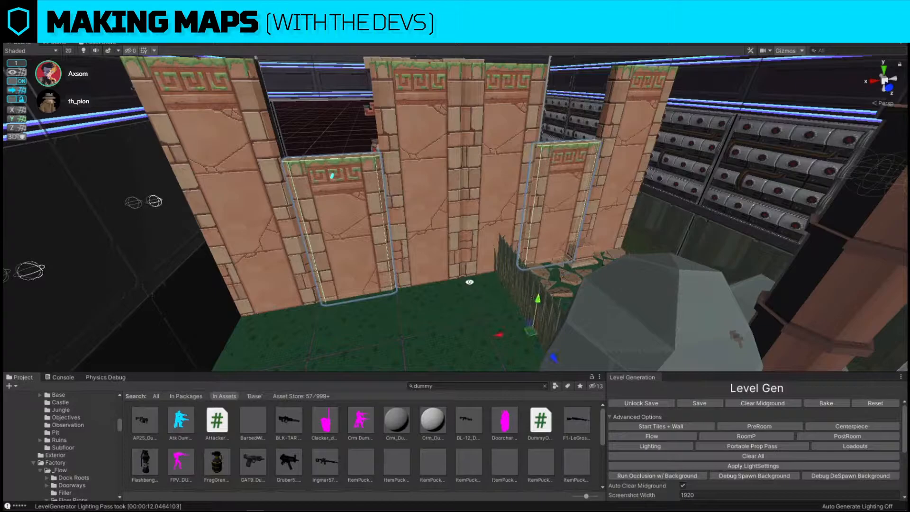
# Show the dummy's standing figure alongside the crouching one to compare it with the low wall's height
pyautogui.click(414, 254)
pyautogui.keyDown('shift'); pyautogui.click(349, 250); pyautogui.keyUp('shift')
pyautogui.moveTo(463, 238); pyautogui.dragTo(561, 227, button='right')
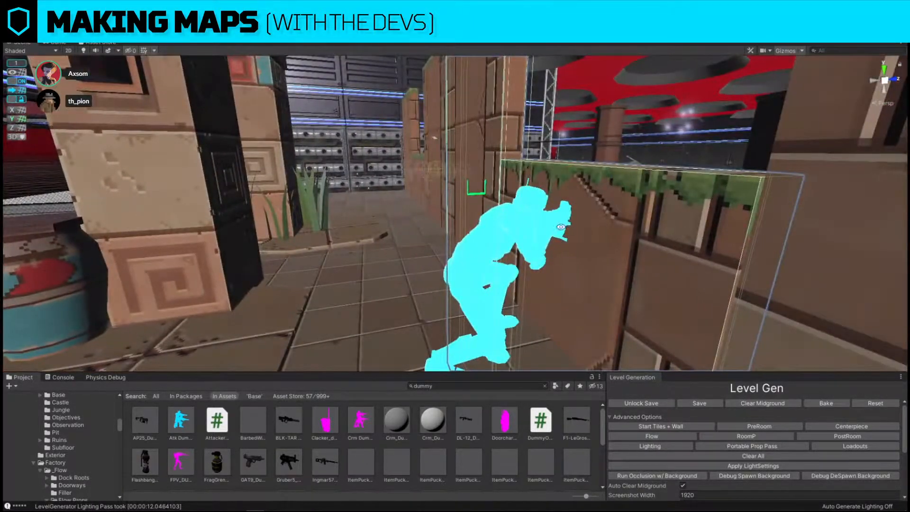
pyautogui.click(538, 215)
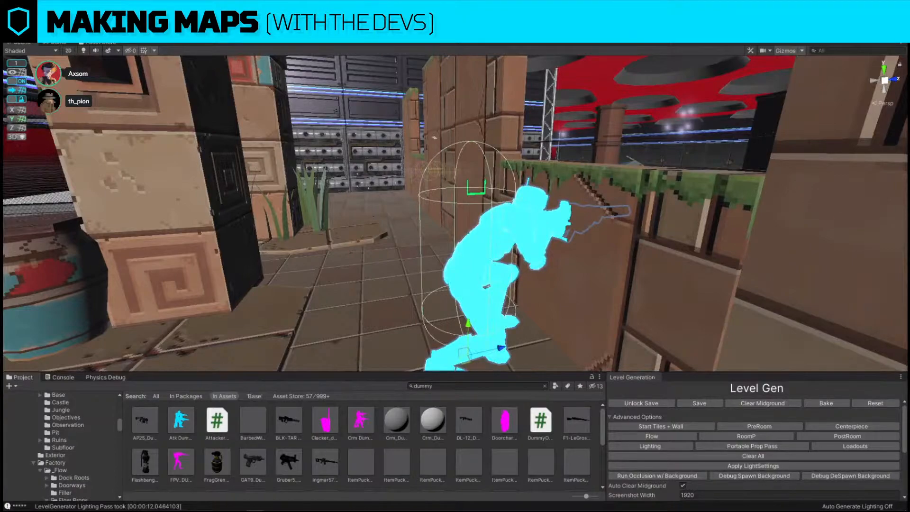
pyautogui.click(538, 214)
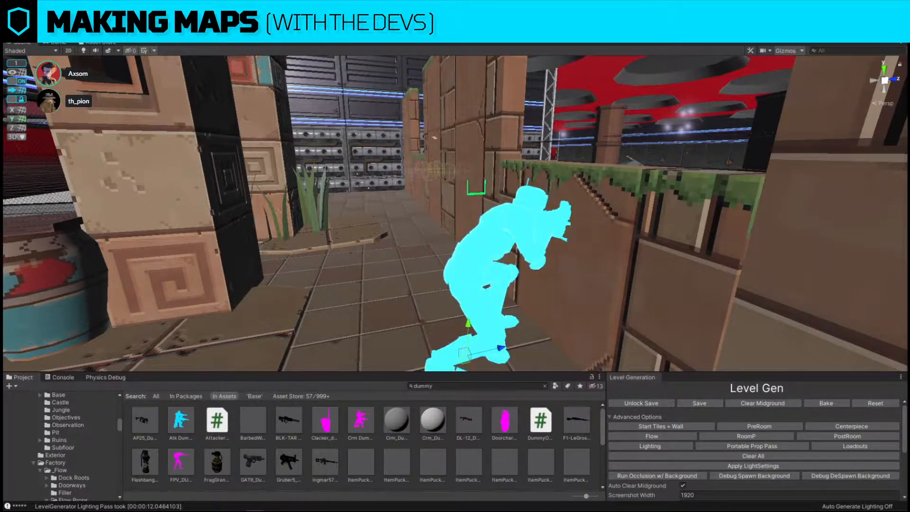
pyautogui.hotkey('alt', 'shift', 'a')
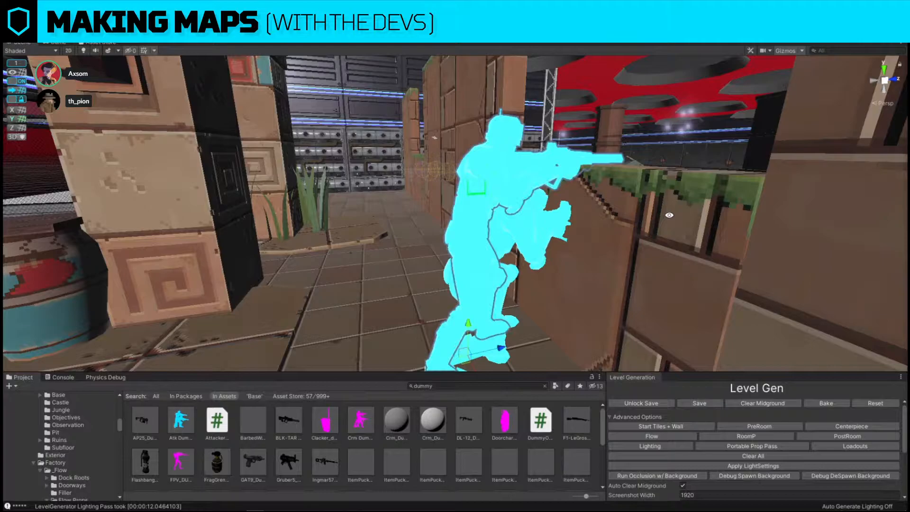
pyautogui.keyDown('alt'); pyautogui.moveTo(687, 199); pyautogui.dragTo(441, 211); pyautogui.keyUp('alt')
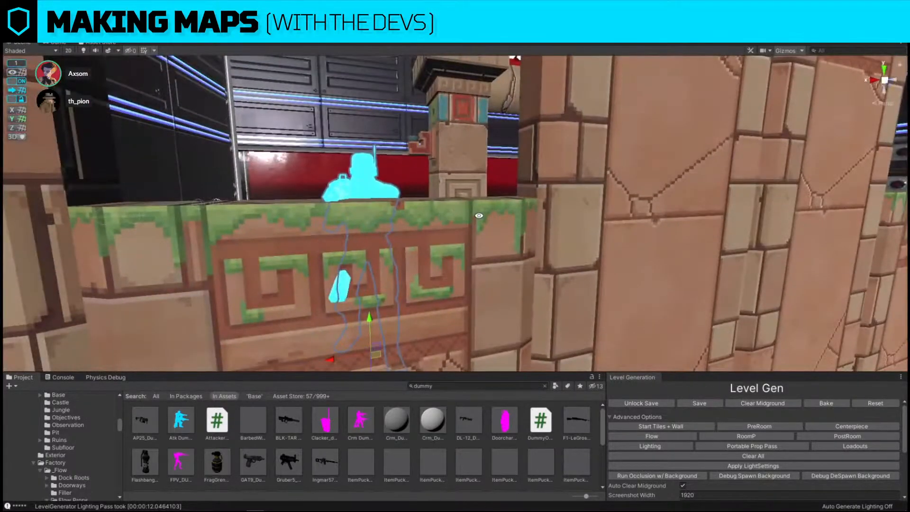
# Turn snapping off and lower both low wall pieces slightly on the jungle side
pyautogui.click(459, 233)
pyautogui.moveTo(458, 233); pyautogui.dragTo(582, 226, button='right')
pyautogui.keyDown('shift'); pyautogui.click(605, 216); pyautogui.keyUp('shift')
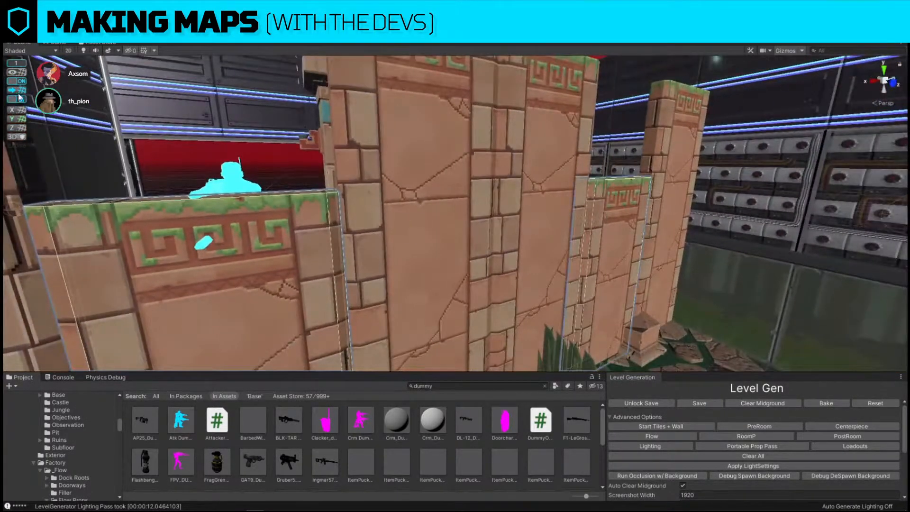
pyautogui.moveTo(99, 111); pyautogui.dragTo(499, 227, button='right')
pyautogui.moveTo(521, 234); pyautogui.dragTo(523, 240)
pyautogui.moveTo(524, 241); pyautogui.dragTo(408, 244, button='right')
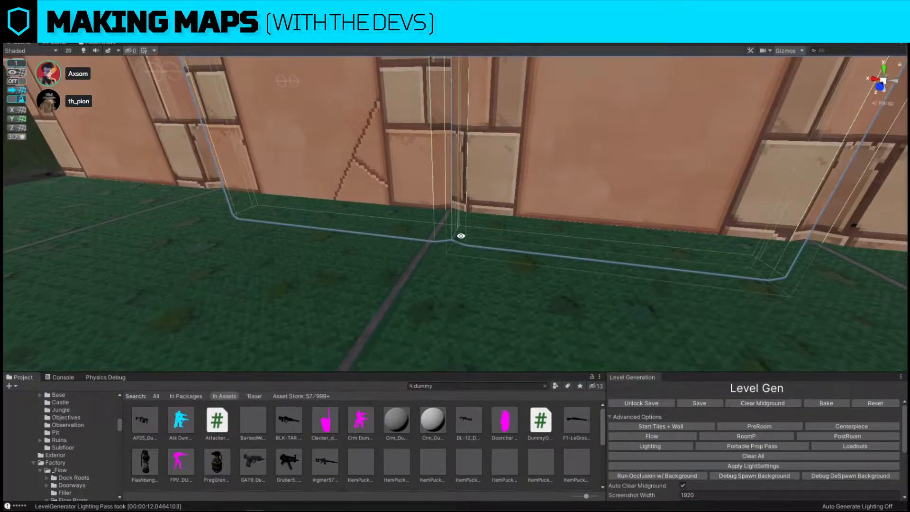
# Examine the underside of the jungle floor and where the stone wall meets its edge
pyautogui.moveTo(464, 245); pyautogui.dragTo(406, 167, button='right')
pyautogui.click(406, 169)
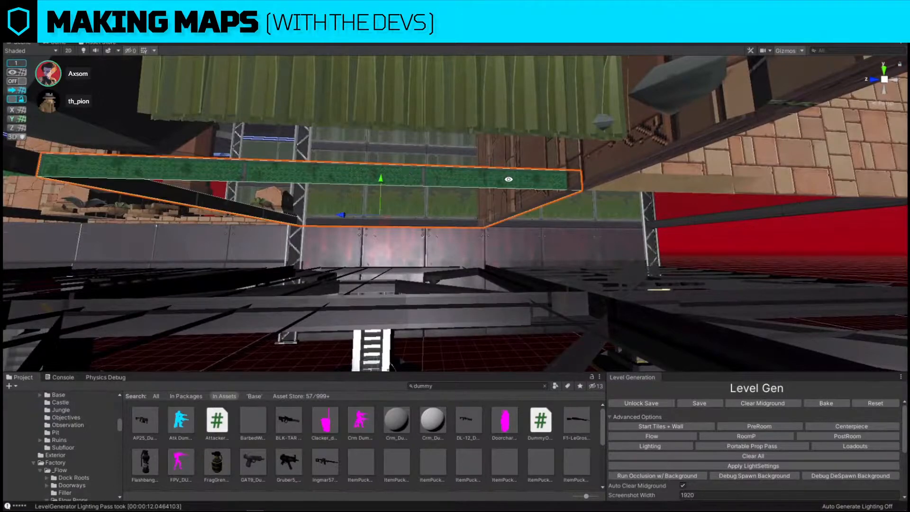
pyautogui.keyDown('shift'); pyautogui.click(494, 281); pyautogui.keyUp('shift')
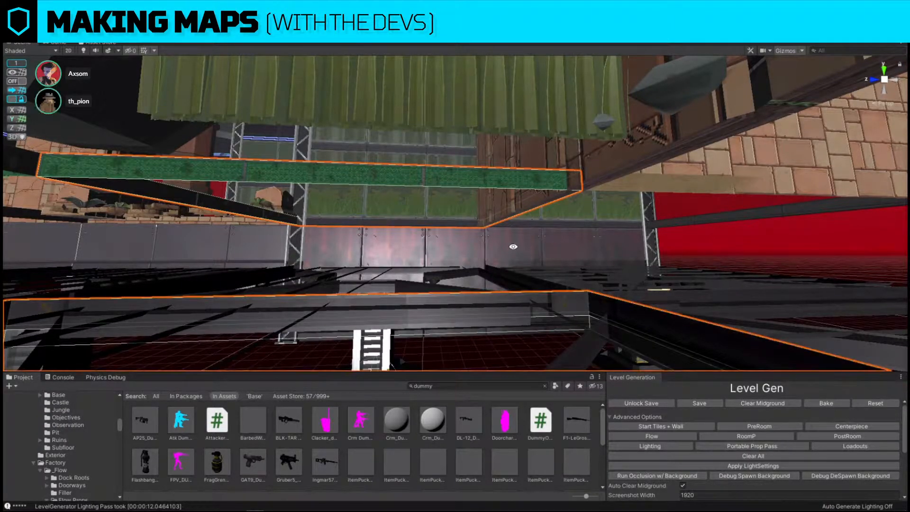
pyautogui.moveTo(513, 247); pyautogui.dragTo(588, 236, button='right')
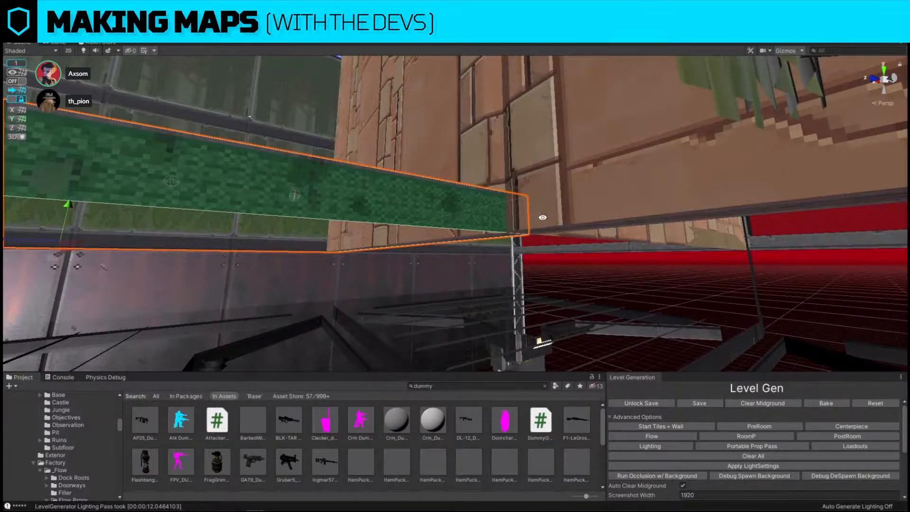
pyautogui.moveTo(449, 182); pyautogui.dragTo(617, 179, button='right')
# Select both low wall pieces again and check their height against the standing dummy from the jungle side
pyautogui.click(349, 200)
pyautogui.keyDown('shift'); pyautogui.click(637, 186); pyautogui.keyUp('shift')
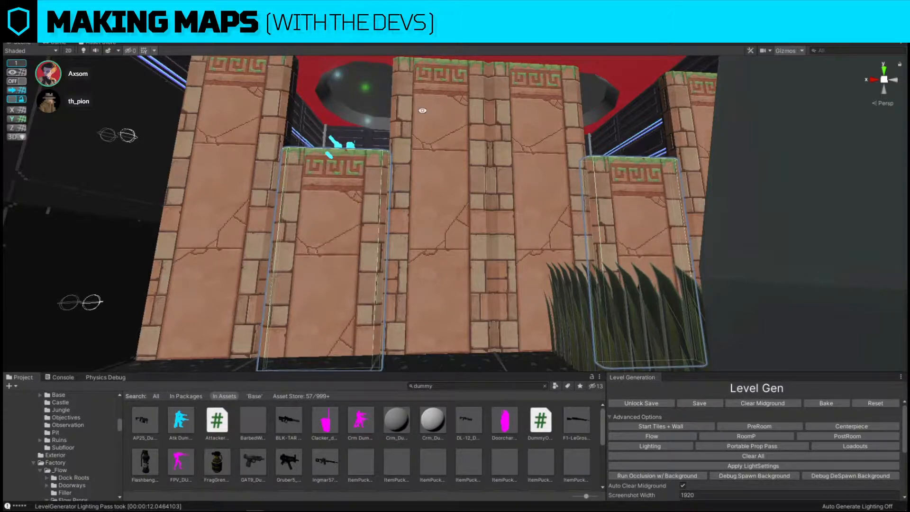
pyautogui.moveTo(550, 213); pyautogui.dragTo(590, 230, button='right')
pyautogui.click(546, 128)
pyautogui.press('w')
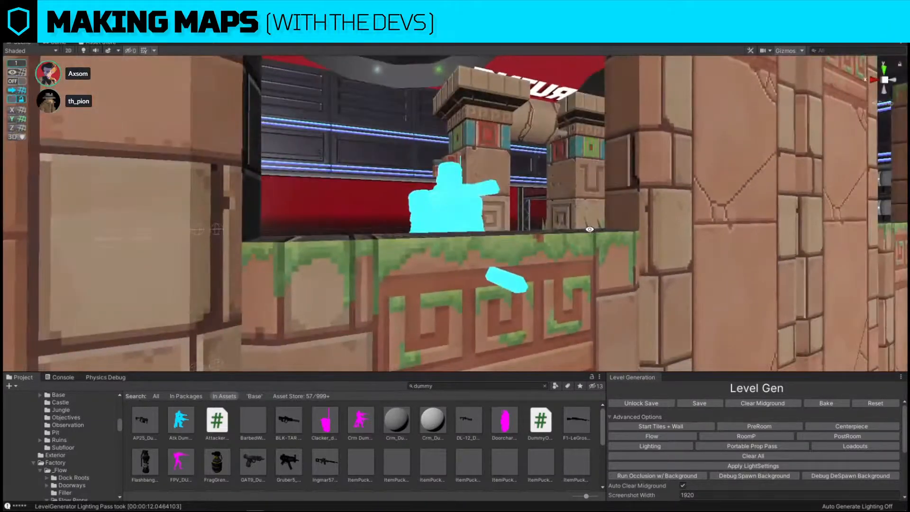
pyautogui.press('s')
pyautogui.moveTo(590, 229); pyautogui.dragTo(599, 266, button='right')
pyautogui.click(652, 192)
pyautogui.keyDown('shift'); pyautogui.click(361, 224); pyautogui.keyUp('shift')
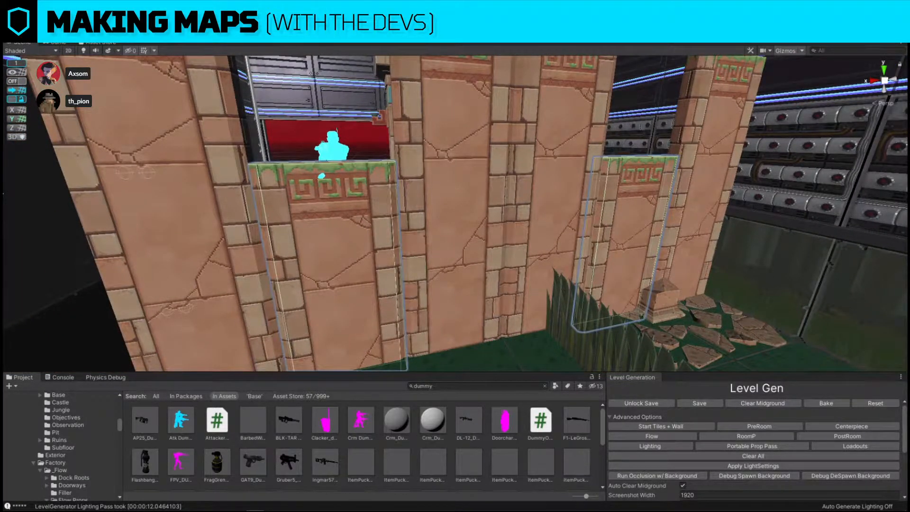
# Check the dummy's line of sight over the low wall and delete the dummy
pyautogui.moveTo(600, 176); pyautogui.dragTo(686, 159, button='right')
pyautogui.press('w')
pyautogui.click(531, 194)
pyautogui.click(531, 193)
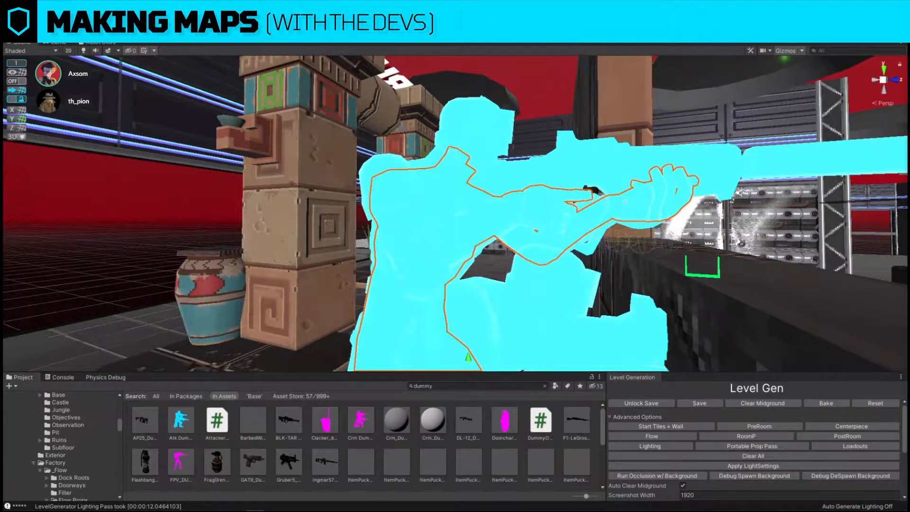
pyautogui.click(591, 189)
pyautogui.moveTo(593, 190); pyautogui.dragTo(409, 200, button='right')
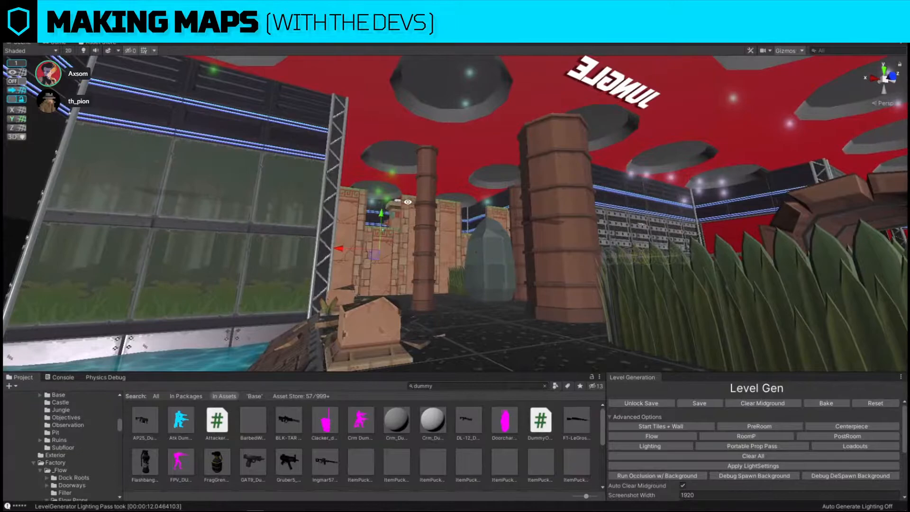
pyautogui.moveTo(385, 229); pyautogui.dragTo(384, 233, button='right')
pyautogui.moveTo(542, 212); pyautogui.dragTo(641, 233, button='right')
pyautogui.press('Delete')
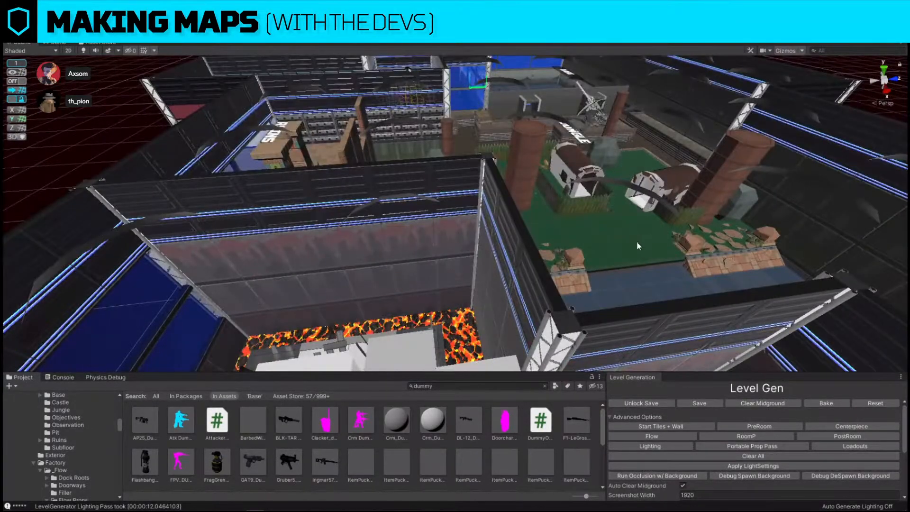
# Delete the boulder and planter cluster on the jungle grass nearest the ruins
pyautogui.moveTo(638, 246); pyautogui.dragTo(704, 184, button='right')
pyautogui.moveTo(444, 168); pyautogui.dragTo(534, 274, button='right')
pyautogui.click(446, 241)
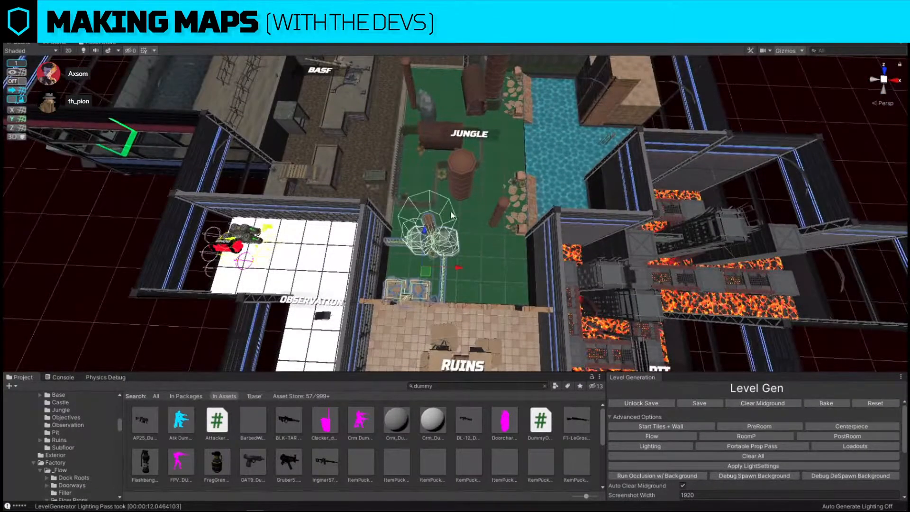
# Turn snapping back on and move the leaning tree trunk from the shoreline onto the open grass near the ruins
pyautogui.click(459, 195)
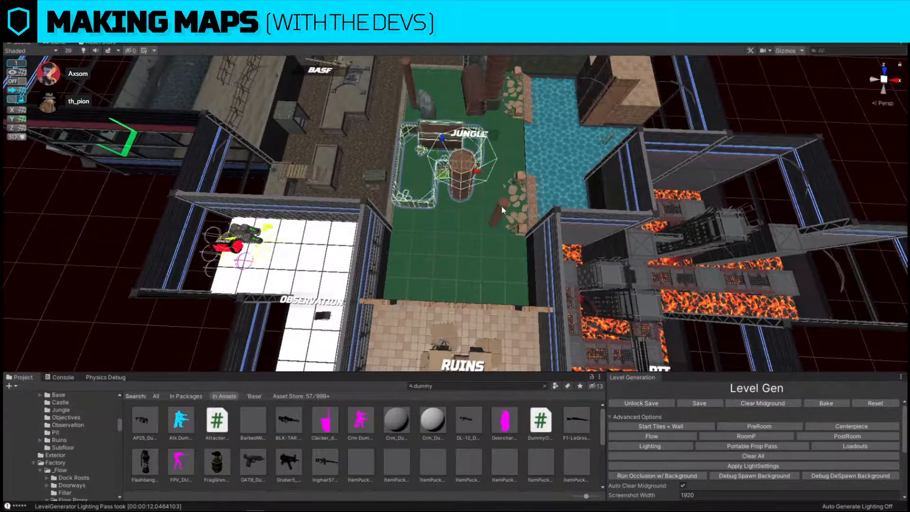
pyautogui.click(503, 210)
pyautogui.click(17, 81)
pyautogui.scroll(3, 446, 200)
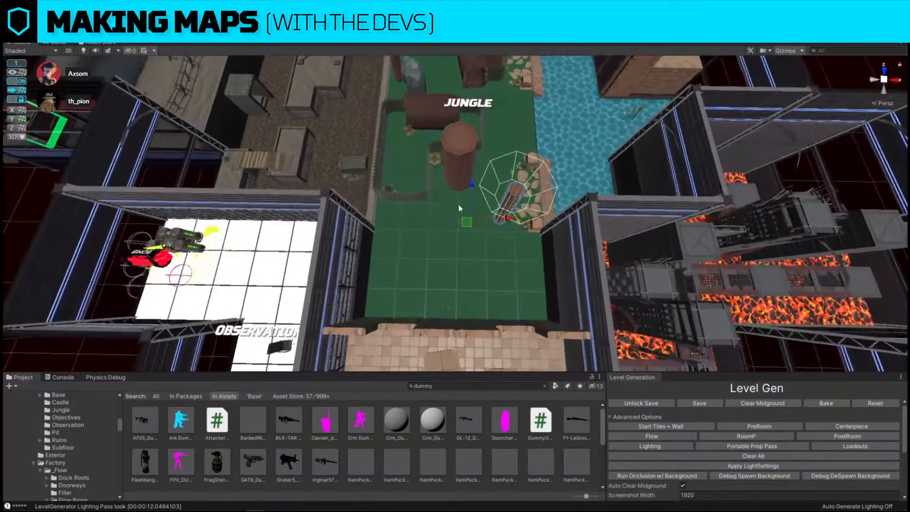
pyautogui.press('z')
pyautogui.moveTo(506, 208); pyautogui.dragTo(459, 254)
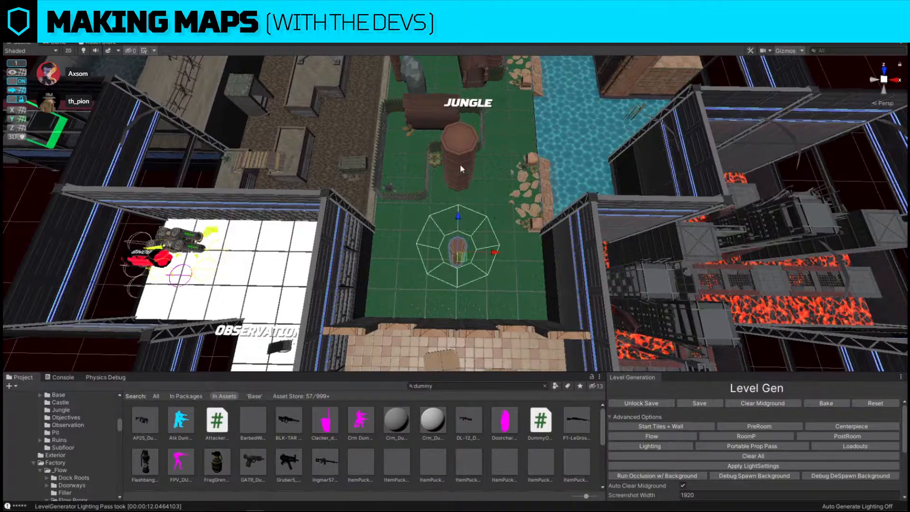
# Shift the hedge, log and large trunk cluster slightly across the middle of the jungle
pyautogui.click(462, 169)
pyautogui.press('f')
pyautogui.scroll(-5, 438, 185)
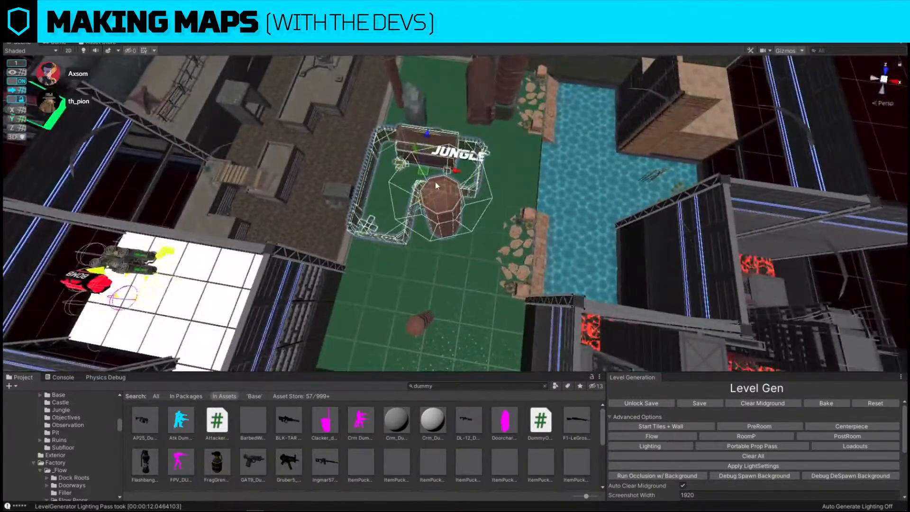
pyautogui.moveTo(421, 176); pyautogui.dragTo(450, 183)
# Delete the log and large trunk cluster at the jungle's far end beside the shoreline stones
pyautogui.press('w')
pyautogui.moveTo(549, 212); pyautogui.dragTo(468, 203, button='right')
pyautogui.click(500, 230)
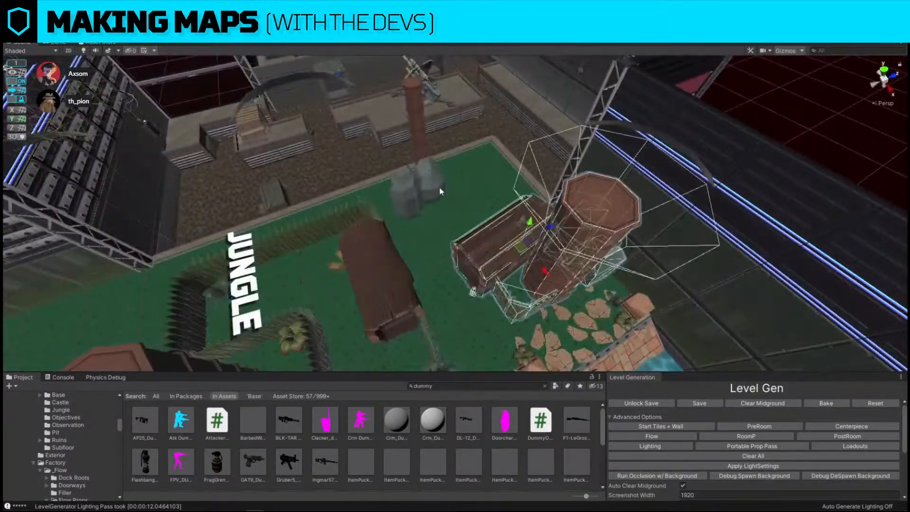
# Move the boulder and thin trunk cluster toward the jungle's far corner beside the truss
pyautogui.click(419, 180)
pyautogui.moveTo(412, 140); pyautogui.dragTo(622, 218)
pyautogui.press('e')
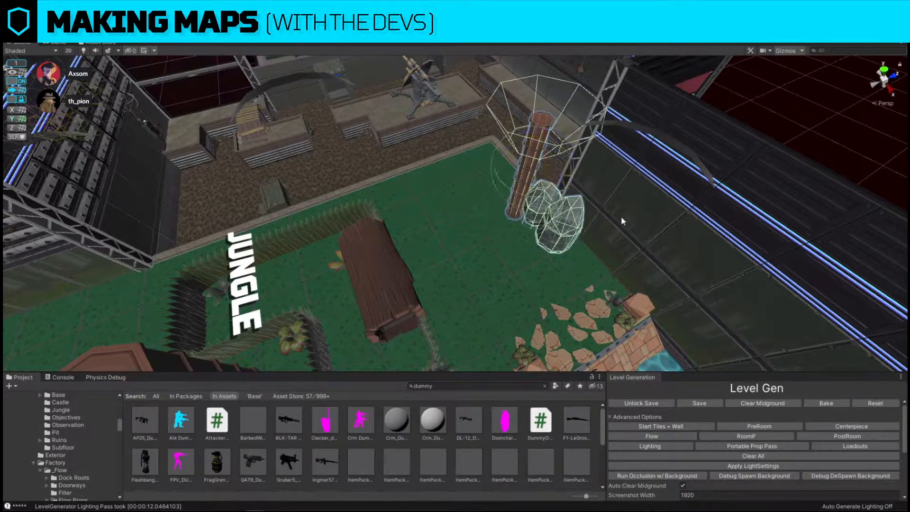
pyautogui.press('f')
pyautogui.press('w')
pyautogui.moveTo(431, 135); pyautogui.dragTo(551, 186)
pyautogui.scroll(-3, 403, 154)
# Delete the boulder and thin trunk cluster, and undo the deletion
pyautogui.press('Delete')
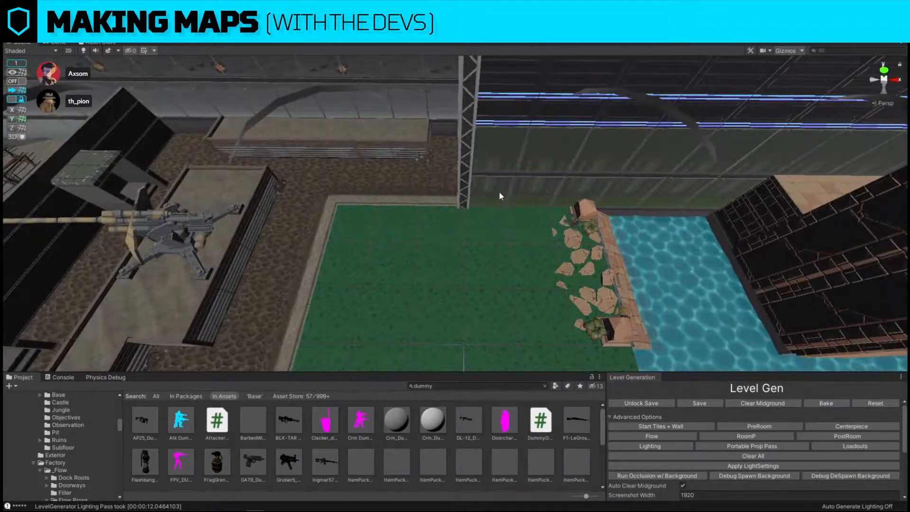
pyautogui.hotkey('ctrl', 'z')
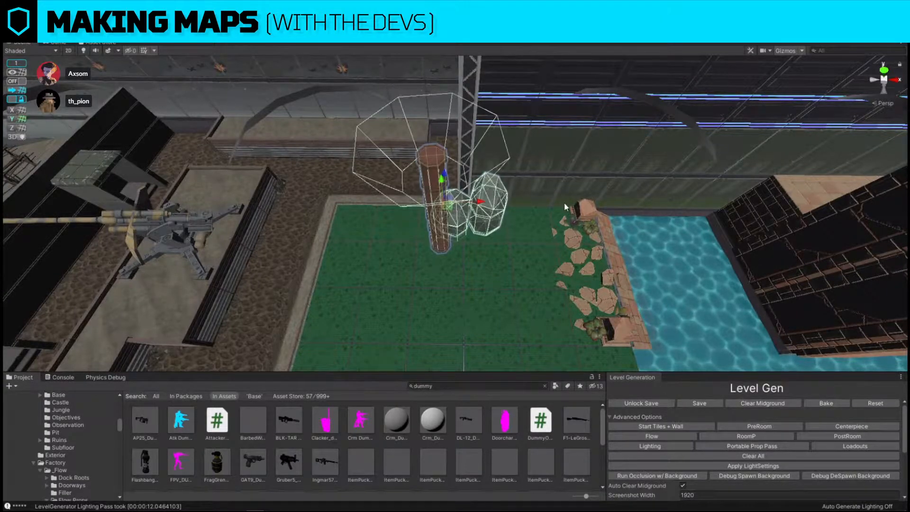
# Delete the boulder and thin trunk cluster, and delete the shoreline stones along the grass beside it
pyautogui.press('Delete')
pyautogui.click(580, 210)
pyautogui.click(604, 245)
pyautogui.press('Delete')
# Delete the piece beyond the ruins platform at the corner of the pond
pyautogui.keyDown('alt'); pyautogui.moveTo(479, 237); pyautogui.dragTo(547, 169); pyautogui.keyUp('alt')
pyautogui.scroll(1, 546, 170)
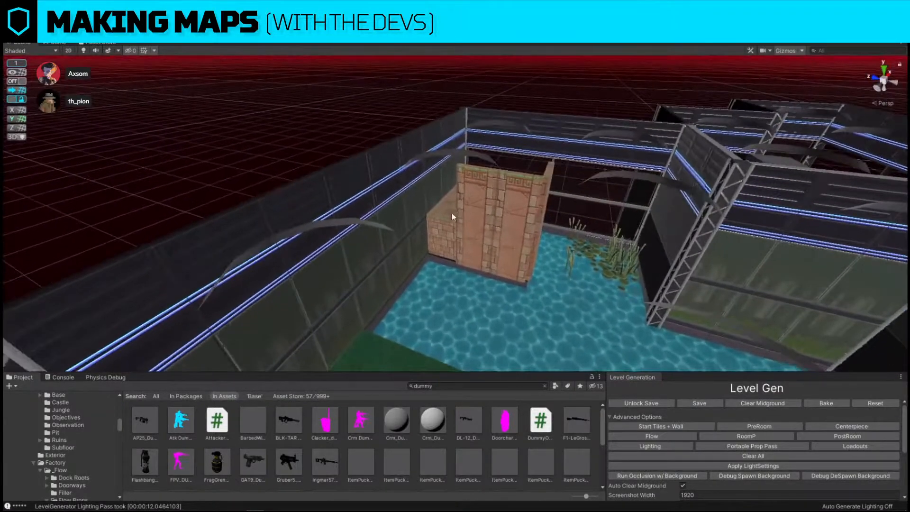
pyautogui.click(450, 214)
pyautogui.click(444, 211)
pyautogui.moveTo(365, 158); pyautogui.dragTo(359, 172, button='right')
pyautogui.press('w')
pyautogui.click(408, 224)
pyautogui.press('Delete')
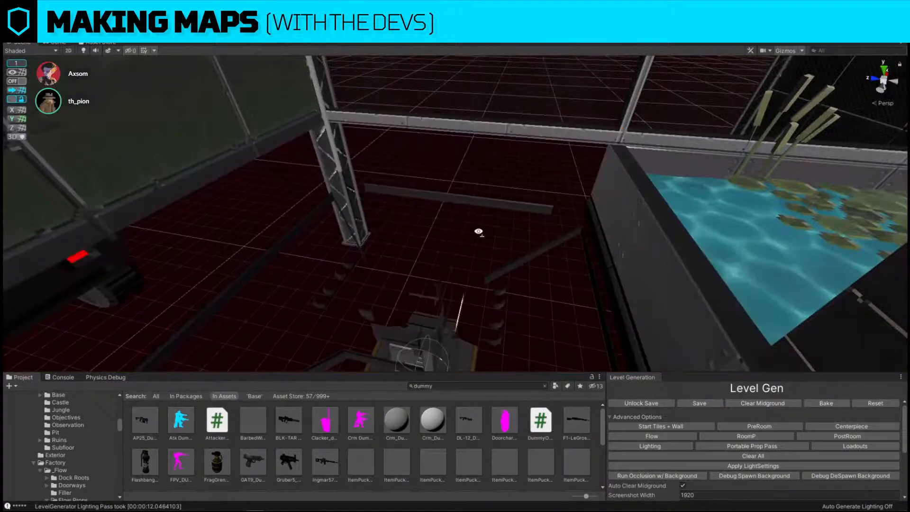
# Turn snapping on, duplicate the large ruins platform in the pond and place the copy on the jungle grass
pyautogui.scroll(-3, 477, 230)
pyautogui.click(17, 81)
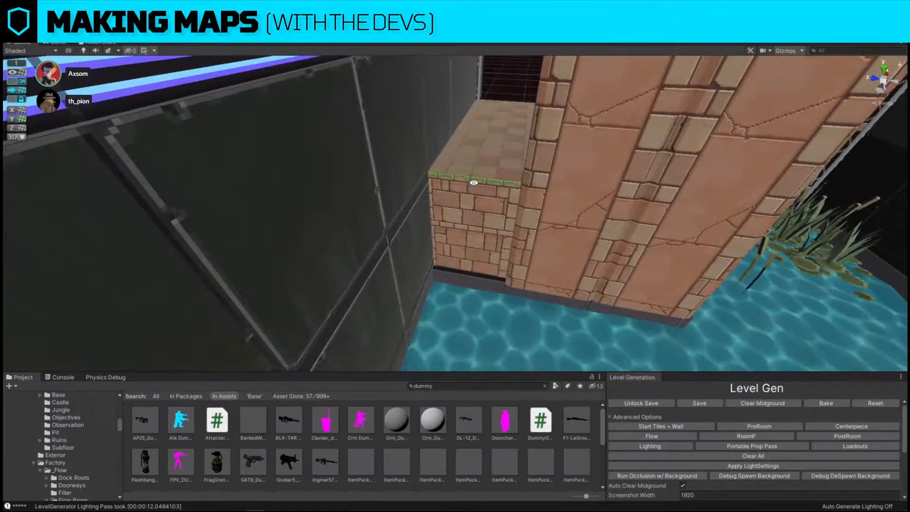
pyautogui.click(520, 173)
pyautogui.keyDown('alt'); pyautogui.moveTo(520, 173); pyautogui.dragTo(445, 184); pyautogui.keyUp('alt')
pyautogui.scroll(-4, 445, 184)
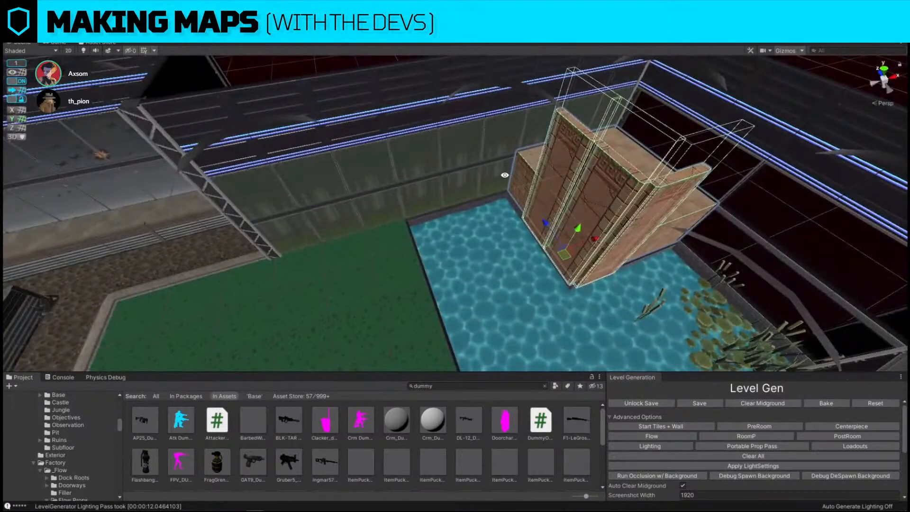
pyautogui.click(530, 182)
pyautogui.scroll(-3, 525, 189)
pyautogui.hotkey('ctrl', 'd')
pyautogui.moveTo(599, 199); pyautogui.dragTo(409, 224)
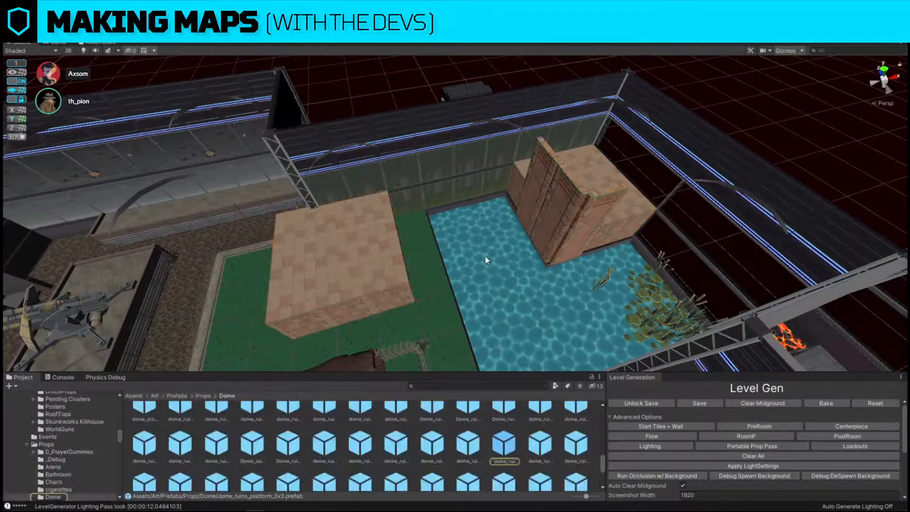
# Replace the copied platform with dome_ruins_platform_1x1 and move it to the water's edge by the glass wall
pyautogui.click(374, 248)
pyautogui.hotkey('ctrl', 'r')
pyautogui.moveTo(391, 446); pyautogui.dragTo(467, 295)
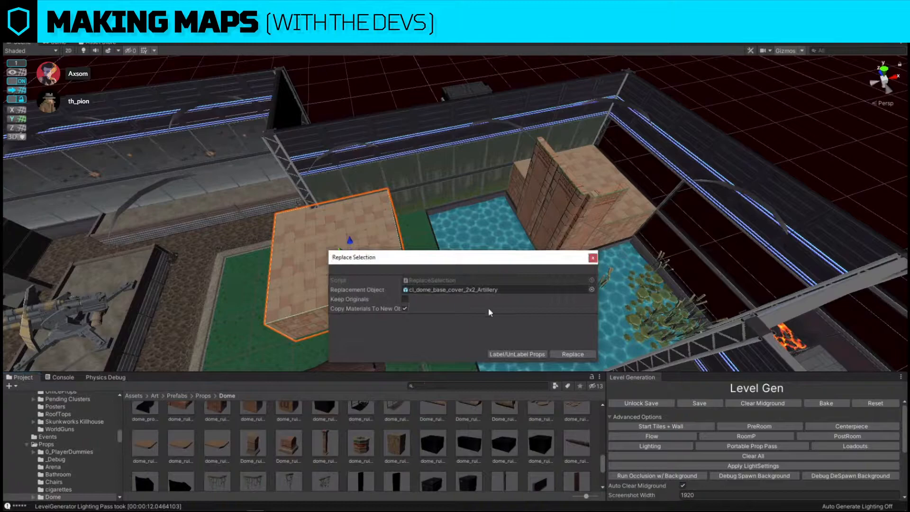
pyautogui.moveTo(401, 447); pyautogui.dragTo(495, 293)
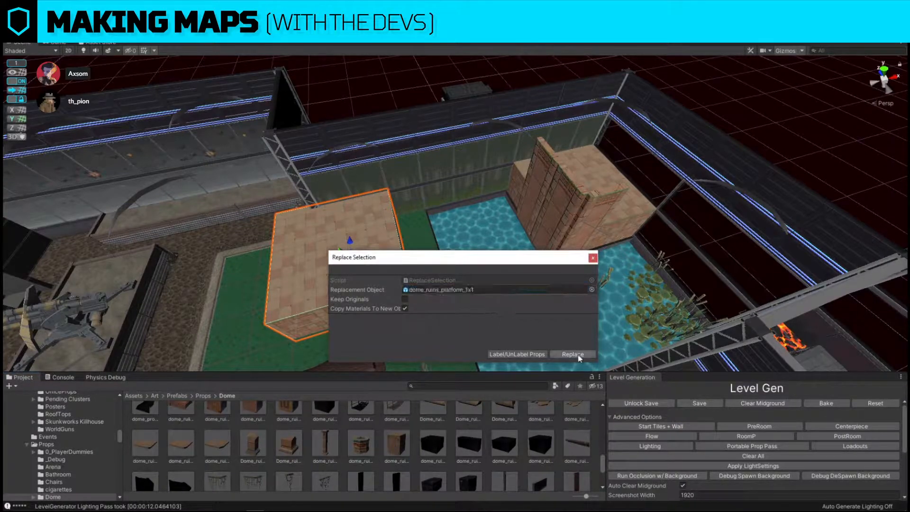
pyautogui.click(575, 355)
pyautogui.scroll(2, 336, 252)
pyautogui.moveTo(341, 283); pyautogui.dragTo(393, 248)
# Duplicate the small platform, move the copy over the water and replace it with dome_ruins_bridge_3x1
pyautogui.hotkey('ctrl', 'd')
pyautogui.moveTo(411, 210); pyautogui.dragTo(466, 206)
pyautogui.hotkey('ctrl', 'shift', 'r')
pyautogui.moveTo(393, 412); pyautogui.dragTo(489, 292)
pyautogui.click(573, 355)
pyautogui.scroll(3, 444, 192)
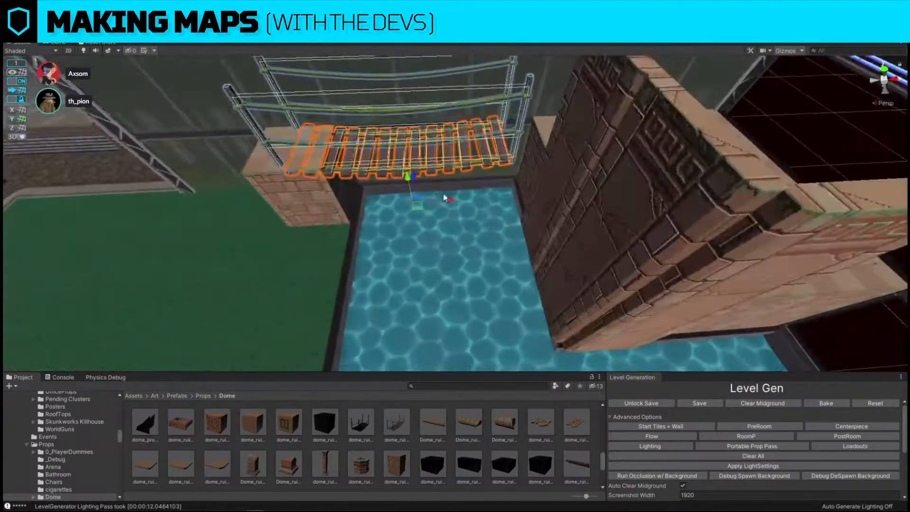
# Duplicate the rope bridge, move the copy to the ruins platform's opposite side and rotate it to span toward the pit room's wall
pyautogui.keyDown('alt'); pyautogui.moveTo(478, 197); pyautogui.dragTo(431, 230); pyautogui.keyUp('alt')
pyautogui.moveTo(431, 229); pyautogui.dragTo(399, 208, button='right')
pyautogui.hotkey('ctrl', 'd')
pyautogui.moveTo(307, 146); pyautogui.dragTo(527, 263)
pyautogui.moveTo(527, 263); pyautogui.dragTo(474, 223, button='right')
pyautogui.press('e')
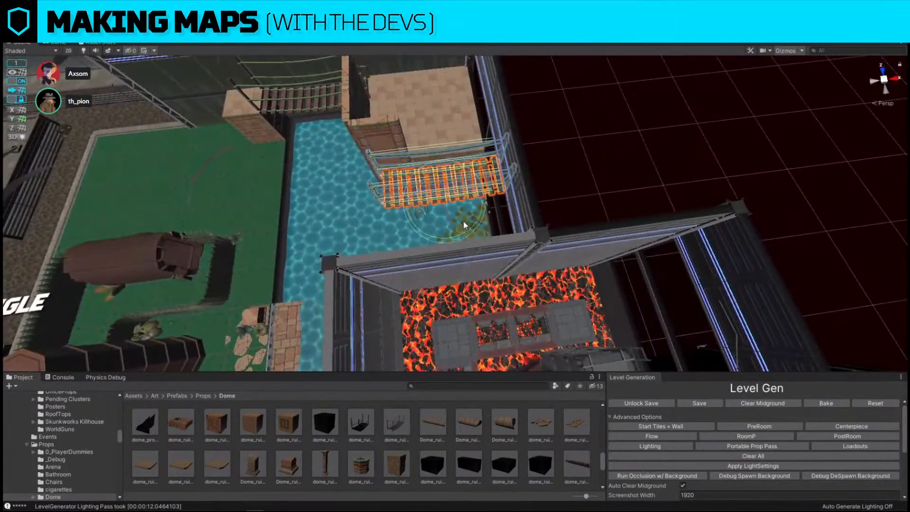
pyautogui.moveTo(468, 235); pyautogui.dragTo(604, 218)
pyautogui.press('f')
pyautogui.keyDown('alt'); pyautogui.moveTo(449, 193); pyautogui.dragTo(638, 163); pyautogui.keyUp('alt')
pyautogui.press('w')
pyautogui.moveTo(442, 269); pyautogui.dragTo(529, 270)
# Duplicate the second rope bridge and place the copy alongside it to make a double-width bridge
pyautogui.hotkey('ctrl', 'd')
pyautogui.moveTo(478, 257); pyautogui.dragTo(419, 251)
pyautogui.press('w')
pyautogui.moveTo(419, 252); pyautogui.dragTo(517, 242, button='right')
pyautogui.press('s')
# Delete the two inner rope railings running down the middle of the double-width bridge
pyautogui.click(540, 172)
pyautogui.moveTo(611, 176); pyautogui.dragTo(564, 186, button='right')
pyautogui.press('s')
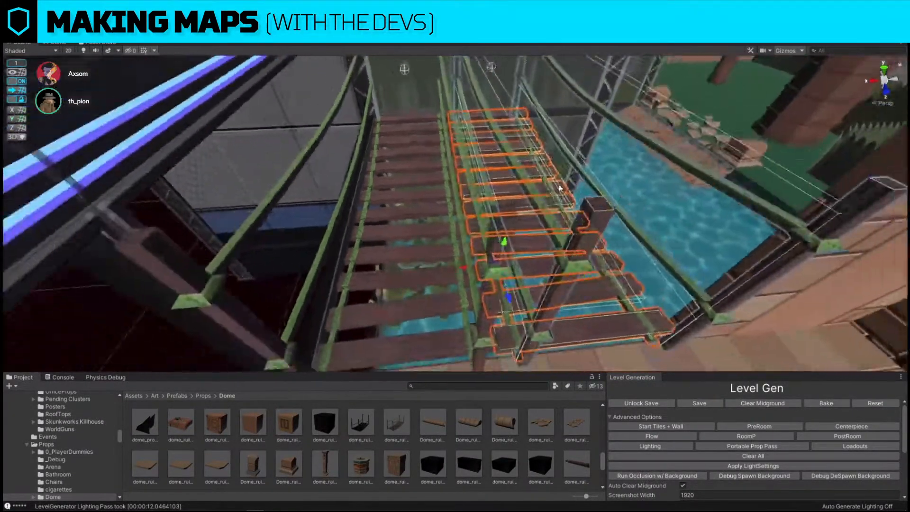
pyautogui.click(507, 215)
pyautogui.click(500, 242)
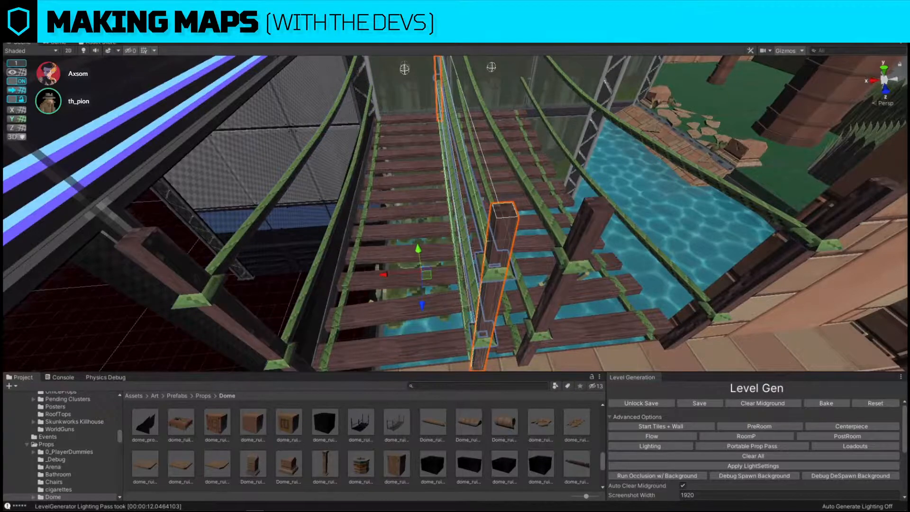
pyautogui.press('Delete')
pyautogui.click(559, 269)
pyautogui.click(618, 233)
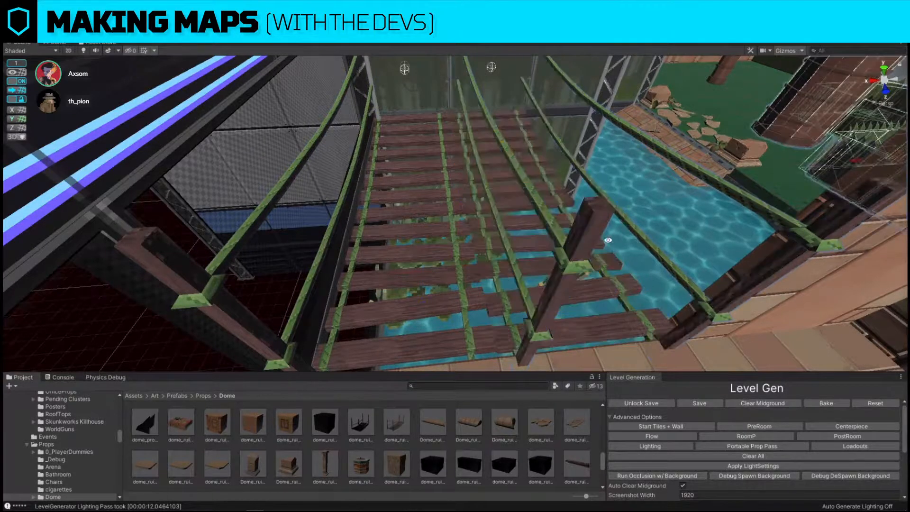
pyautogui.click(576, 256)
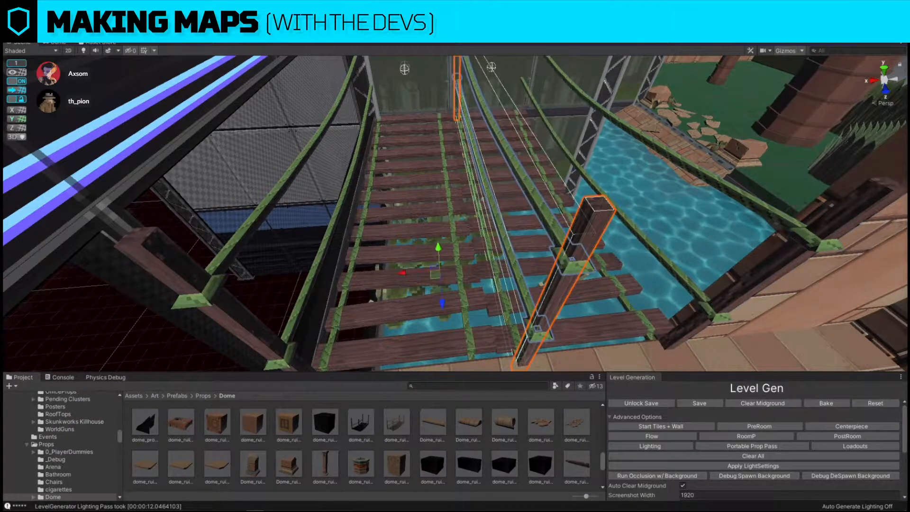
pyautogui.press('Delete')
# Delete the double bridge's rope railing on the outer wall side and a wall panel at the bridge's end
pyautogui.click(230, 307)
pyautogui.click(230, 307)
pyautogui.press('Delete')
pyautogui.moveTo(590, 227); pyautogui.dragTo(635, 165, button='right')
pyautogui.click(486, 154)
pyautogui.press('Delete')
# Search the assets for "pit for", replace the wall panel at the double bridge's end with the Doorway prefab, and align the doorway with the bridge
pyautogui.click(467, 147)
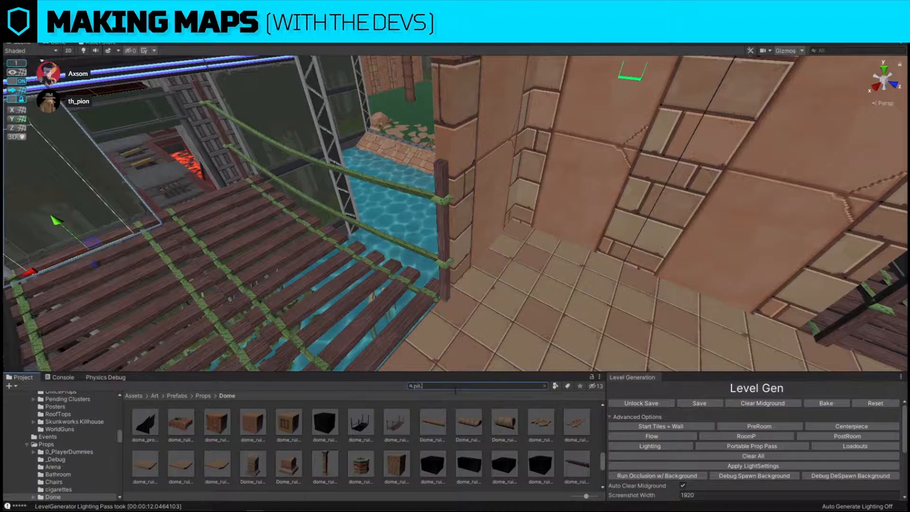
pyautogui.hotkey('ctrl', 'shift', 'r')
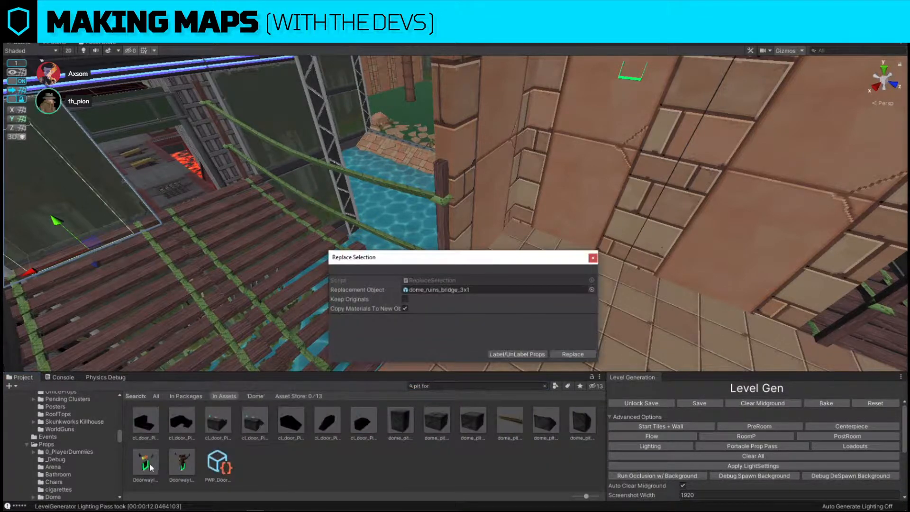
pyautogui.click(573, 355)
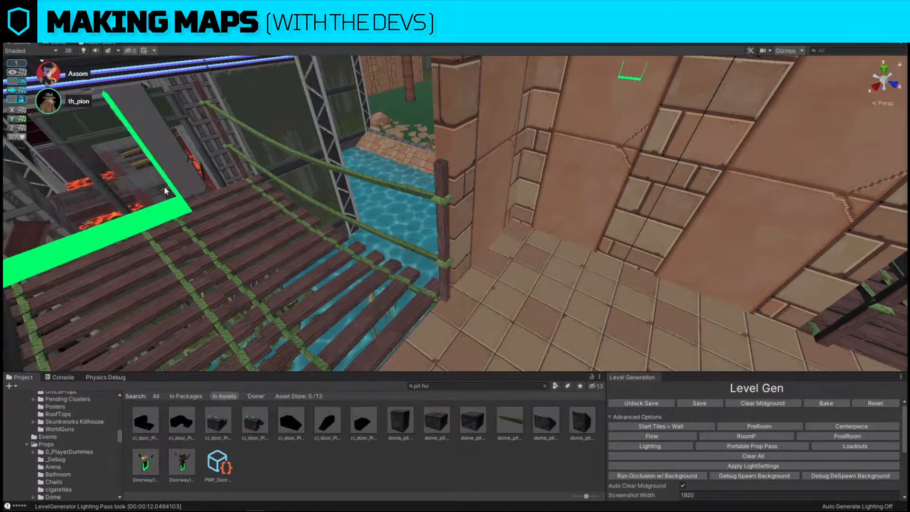
pyautogui.moveTo(167, 175); pyautogui.dragTo(426, 147, button='right')
pyautogui.press('f')
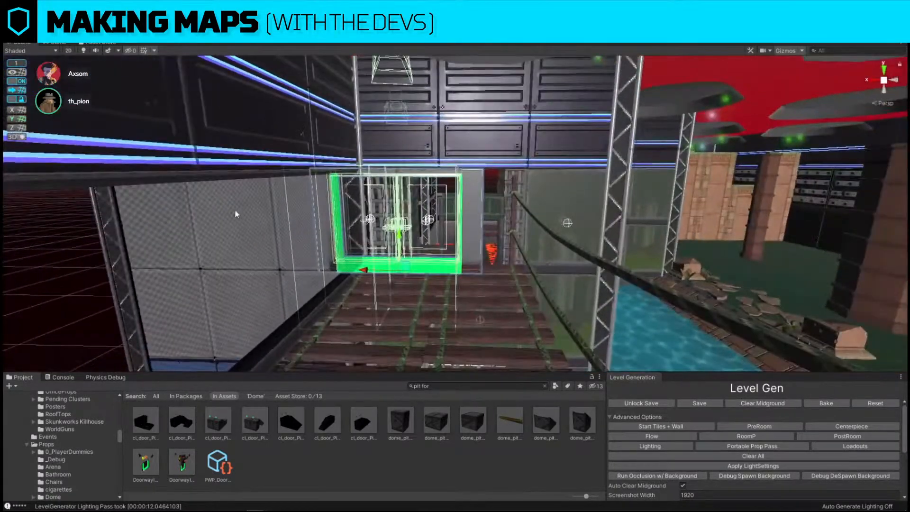
pyautogui.moveTo(363, 270); pyautogui.dragTo(405, 269)
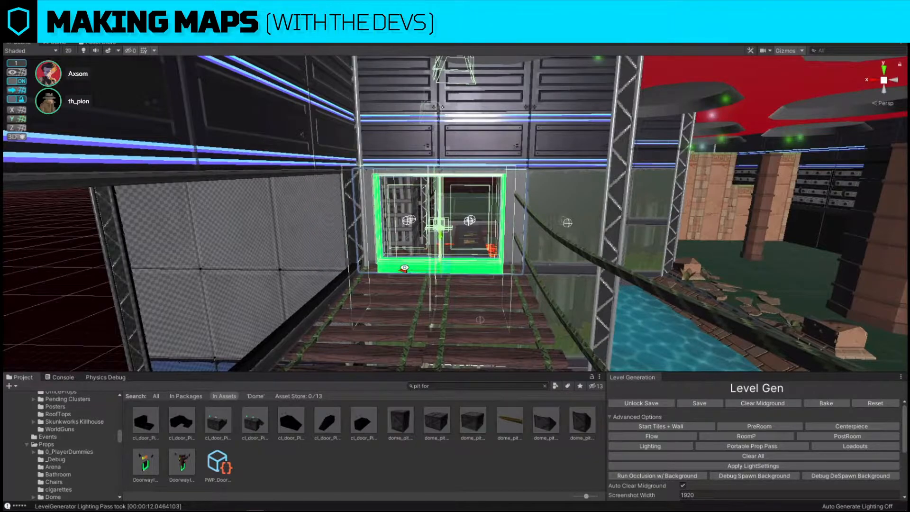
# Examine the new doorway, ruins walls, jungle and pond, and the sight lines from the neighbouring room toward the bridge
pyautogui.moveTo(544, 198); pyautogui.dragTo(581, 182, button='right')
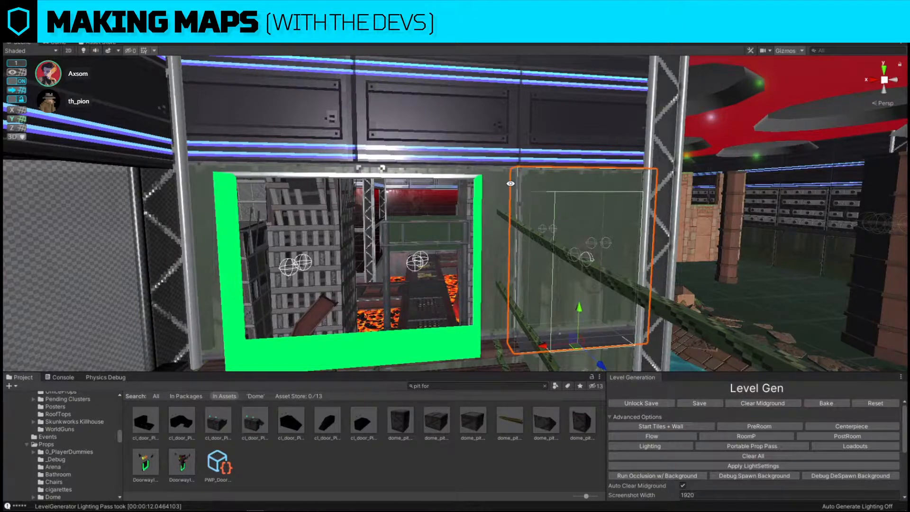
pyautogui.moveTo(511, 183); pyautogui.dragTo(428, 170, button='right')
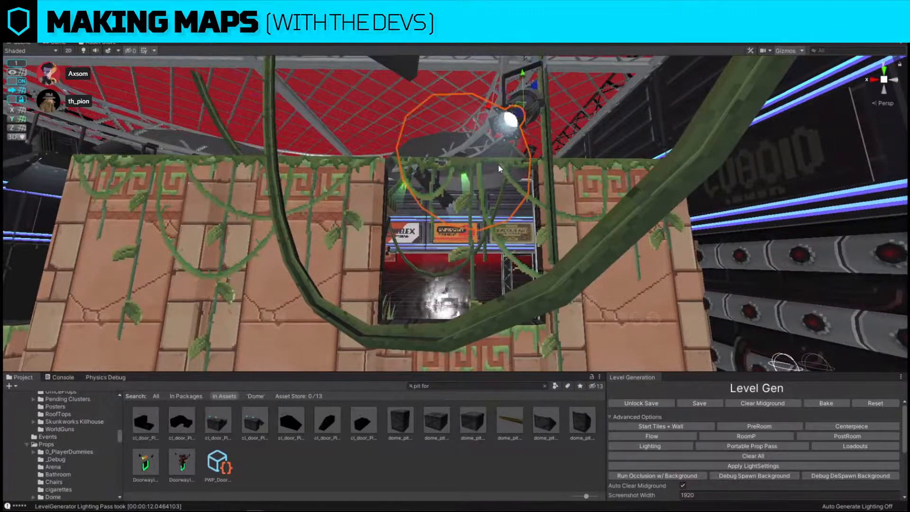
pyautogui.moveTo(594, 163); pyautogui.dragTo(486, 200, button='right')
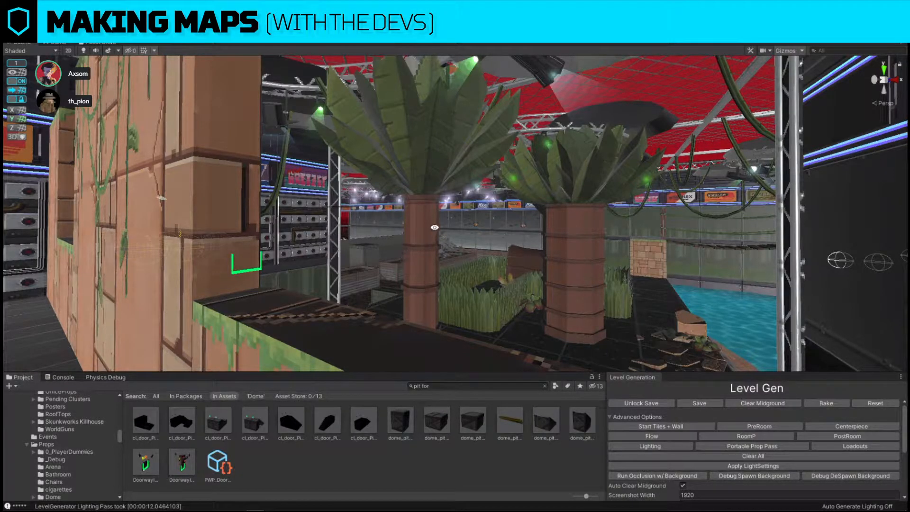
pyautogui.moveTo(435, 228); pyautogui.dragTo(366, 279, button='right')
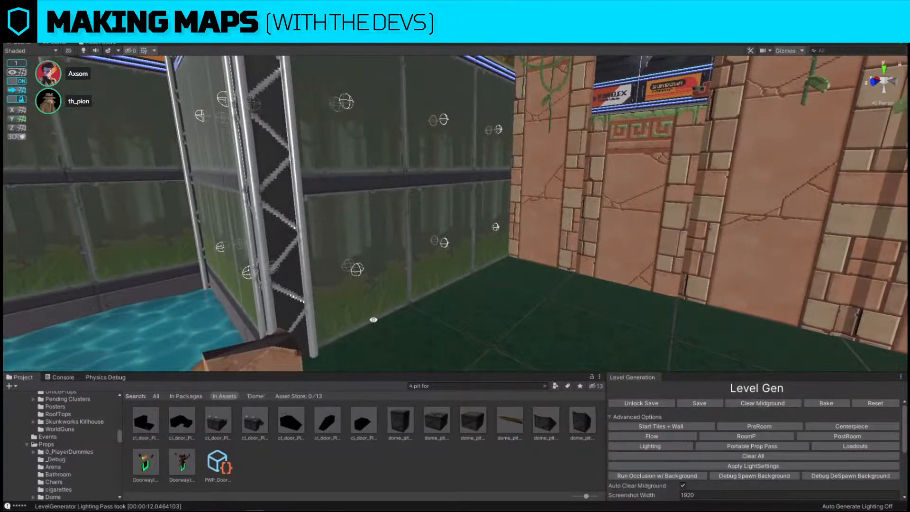
pyautogui.moveTo(446, 220); pyautogui.dragTo(338, 273, button='right')
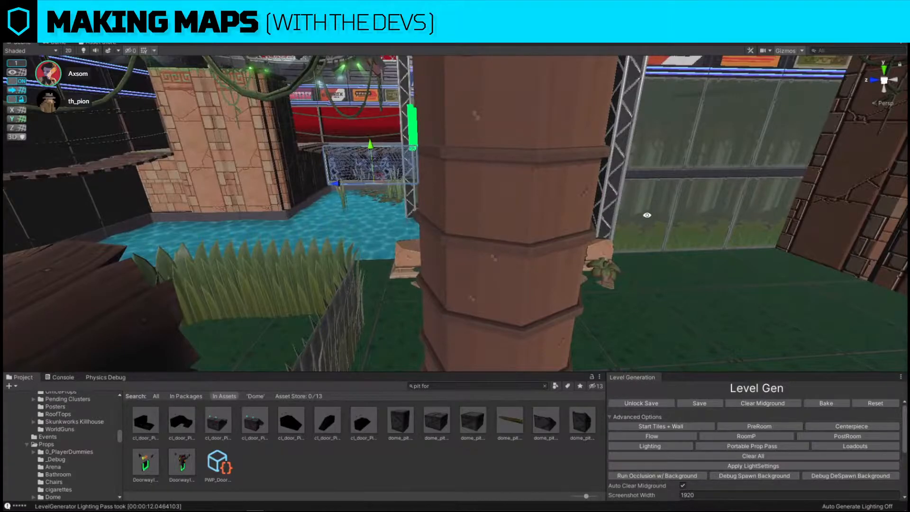
pyautogui.moveTo(535, 273); pyautogui.dragTo(574, 254, button='right')
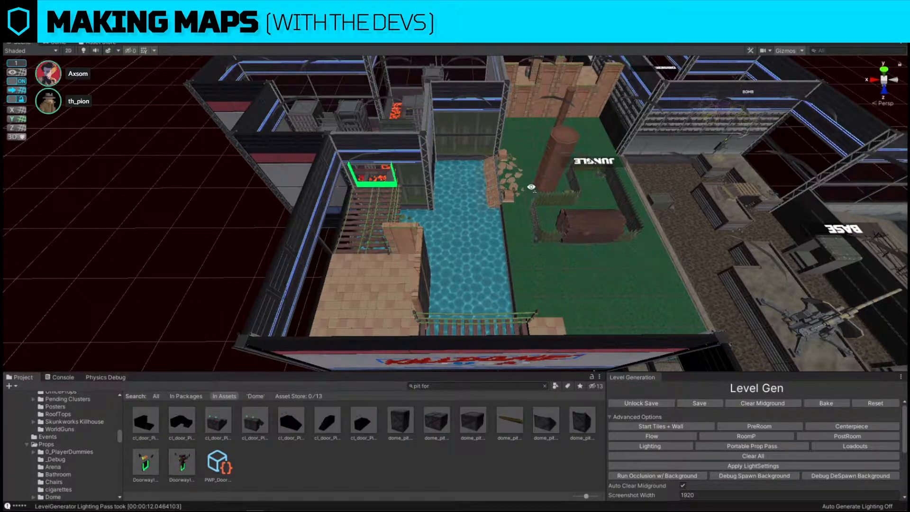
pyautogui.keyDown('alt'); pyautogui.moveTo(532, 187); pyautogui.dragTo(490, 205); pyautogui.keyUp('alt')
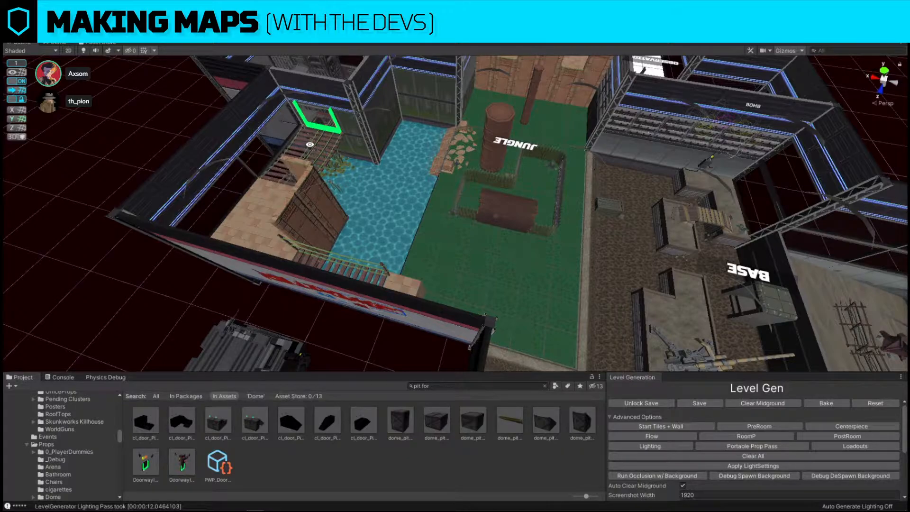
pyautogui.press('w')
pyautogui.moveTo(398, 147); pyautogui.dragTo(398, 104, button='right')
pyautogui.click(442, 169)
pyautogui.press('w')
pyautogui.moveTo(368, 163); pyautogui.dragTo(232, 172, button='right')
pyautogui.moveTo(469, 173); pyautogui.dragTo(529, 189, button='right')
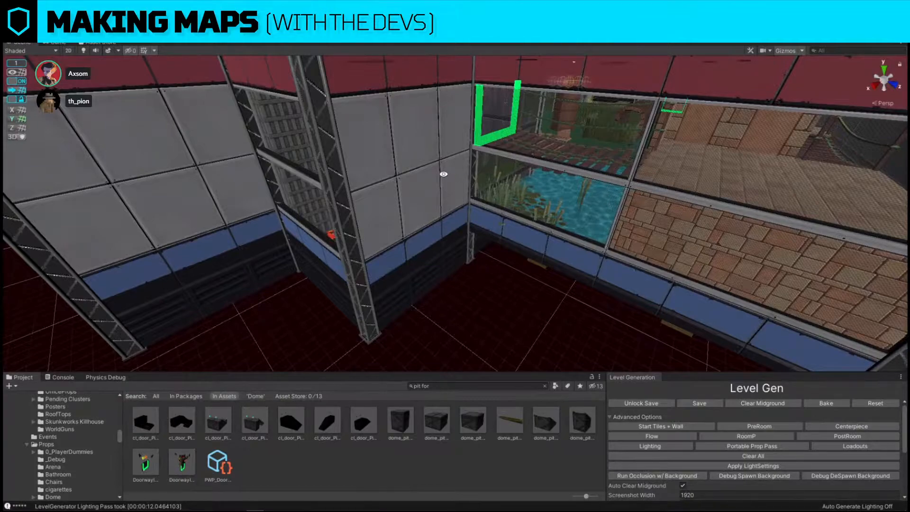
# Capture the window area overlooking the pond, sketch red freehand marks over the water and bridge, and discard the capture
pyautogui.press('Print')
pyautogui.moveTo(382, 73); pyautogui.dragTo(817, 335)
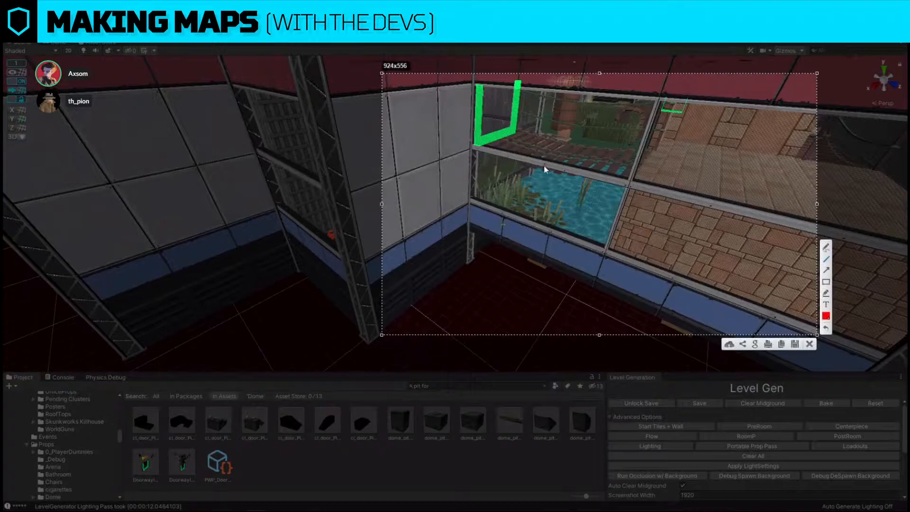
pyautogui.moveTo(527, 191); pyautogui.dragTo(536, 131)
pyautogui.moveTo(567, 202); pyautogui.dragTo(653, 154)
pyautogui.moveTo(536, 130); pyautogui.dragTo(659, 163)
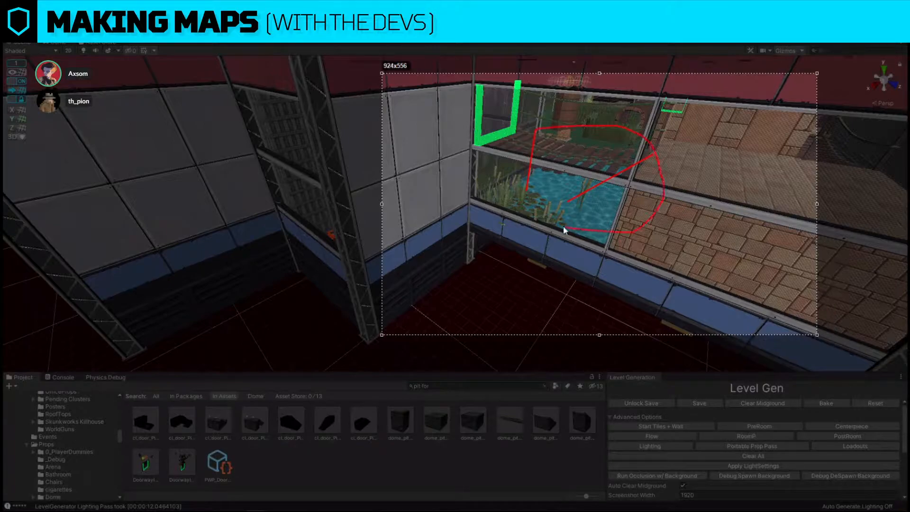
pyautogui.moveTo(537, 141); pyautogui.dragTo(537, 140)
pyautogui.moveTo(524, 181); pyautogui.dragTo(522, 244)
pyautogui.moveTo(581, 273); pyautogui.dragTo(679, 206)
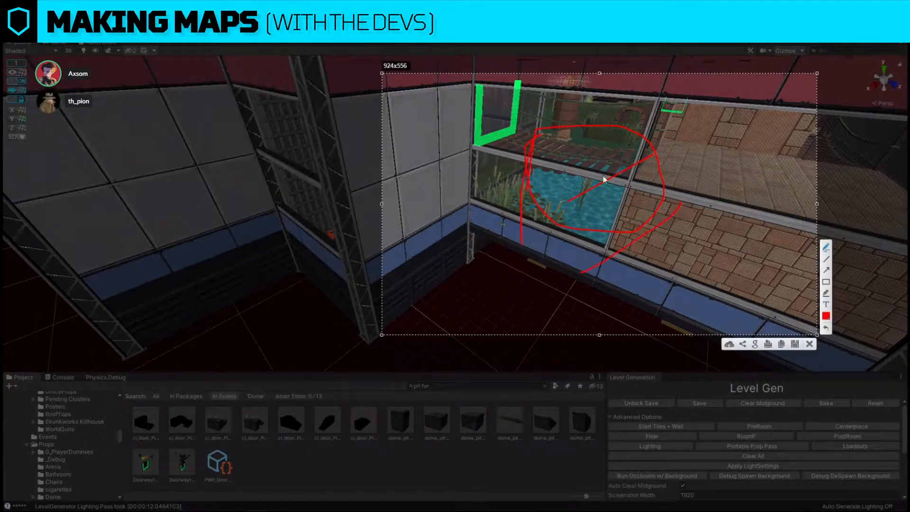
pyautogui.moveTo(584, 147)
pyautogui.mouseDown()
pyautogui.moveTo(551, 141)
pyautogui.moveTo(583, 148)
pyautogui.mouseUp()
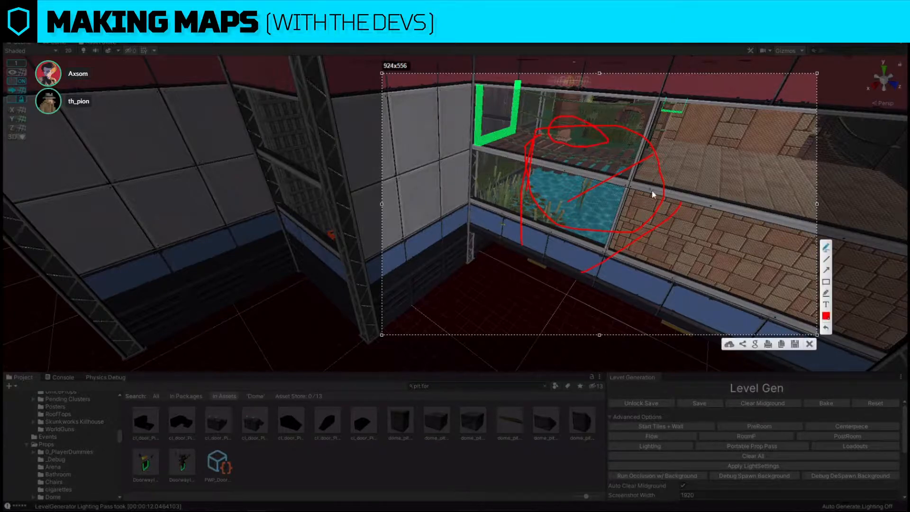
pyautogui.click(809, 344)
# Deactivate the wall-side rope railing on the first bridge, between the small platform and the ruins
pyautogui.moveTo(622, 221); pyautogui.dragTo(377, 236, button='right')
pyautogui.press('w')
pyautogui.scroll(-5, 473, 218)
pyautogui.scroll(5, 377, 237)
pyautogui.click(264, 307)
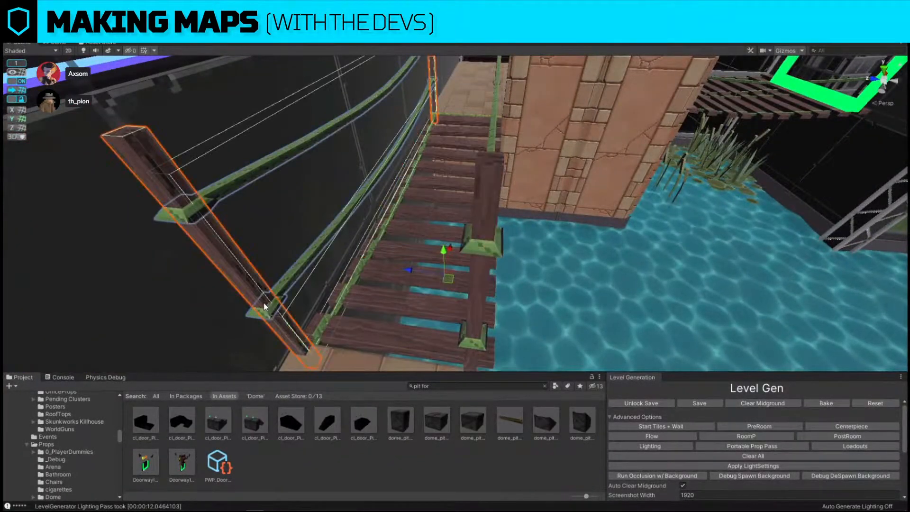
pyautogui.hotkey('alt', 'shift', 'a')
# Search the assets for "obs for" to find the doorway prefab for the wall between Observation and Ruins
pyautogui.press('s')
pyautogui.moveTo(524, 178); pyautogui.dragTo(520, 131, button='right')
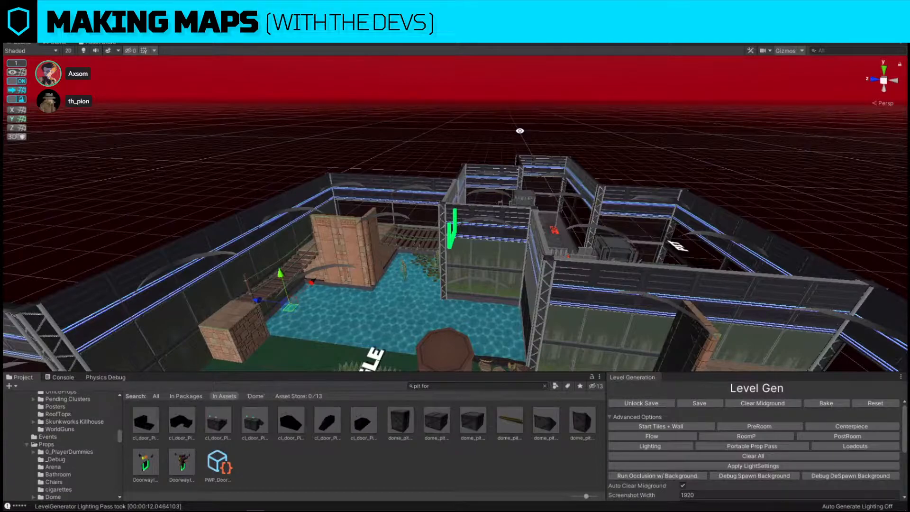
pyautogui.keyDown('alt'); pyautogui.moveTo(521, 131); pyautogui.dragTo(308, 159); pyautogui.keyUp('alt')
pyautogui.press('s')
pyautogui.moveTo(511, 185); pyautogui.dragTo(533, 375, button='right')
pyautogui.press('w')
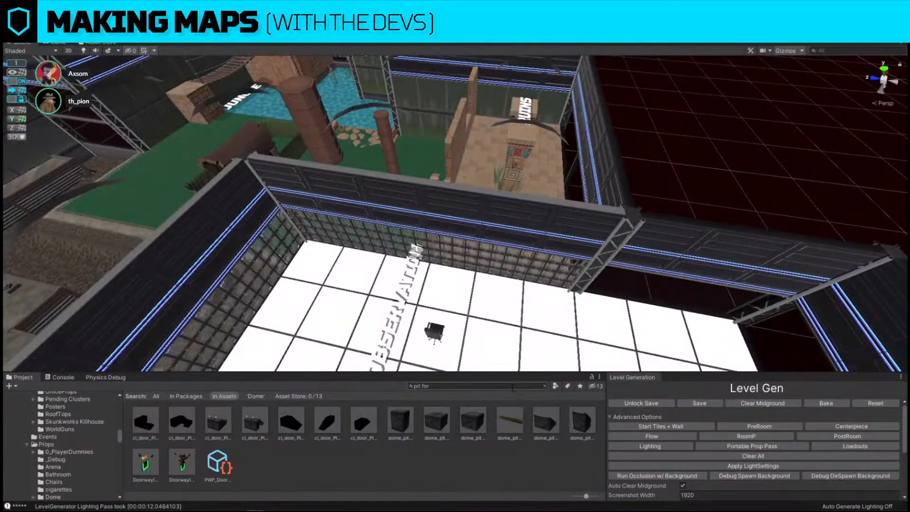
pyautogui.click(514, 388)
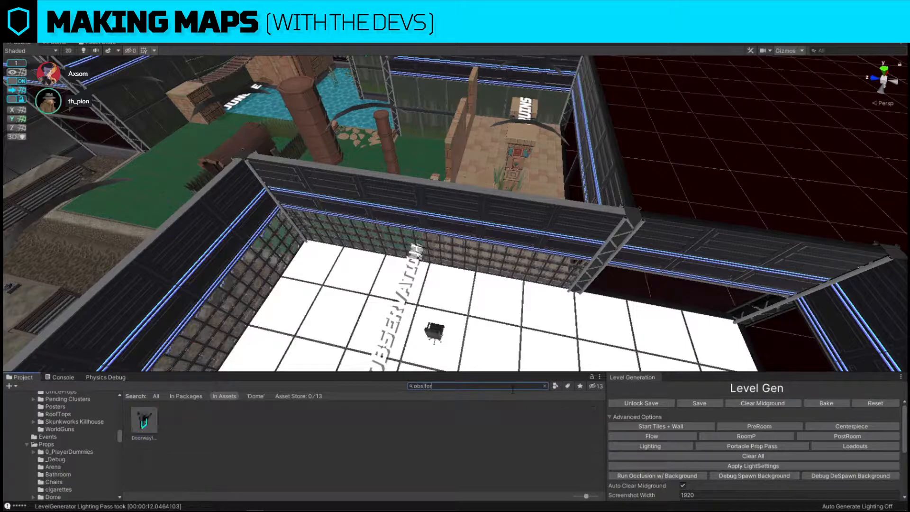
pyautogui.moveTo(571, 279); pyautogui.dragTo(571, 279, button='right')
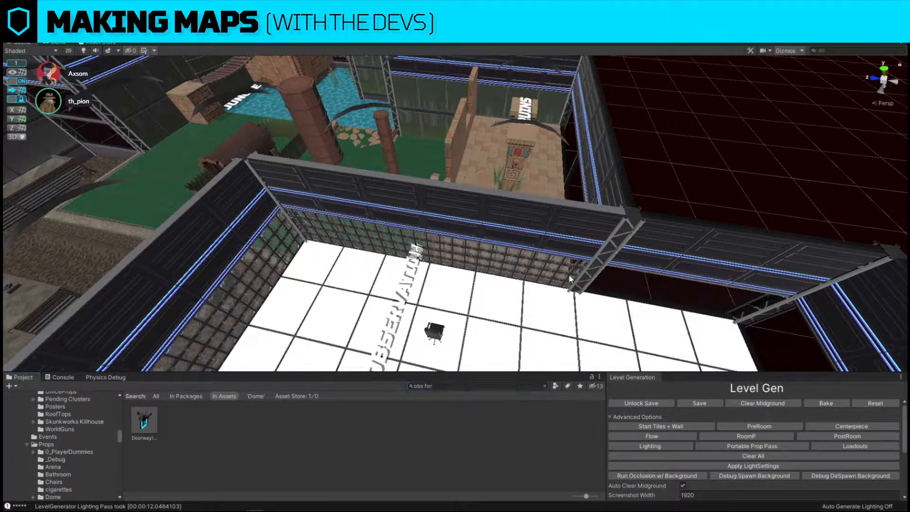
# Set DoorwayInt_Forest_Obs_F3 as the replacement object and slide a wall panel along the wall between Observation and Ruins
pyautogui.click(517, 272)
pyautogui.hotkey('ctrl', 'shift', 'r')
pyautogui.moveTo(151, 420); pyautogui.dragTo(438, 291)
pyautogui.moveTo(441, 233); pyautogui.dragTo(411, 238, button='right')
pyautogui.click(359, 208)
pyautogui.moveTo(417, 194); pyautogui.dragTo(436, 224, button='right')
pyautogui.moveTo(376, 204); pyautogui.dragTo(518, 201)
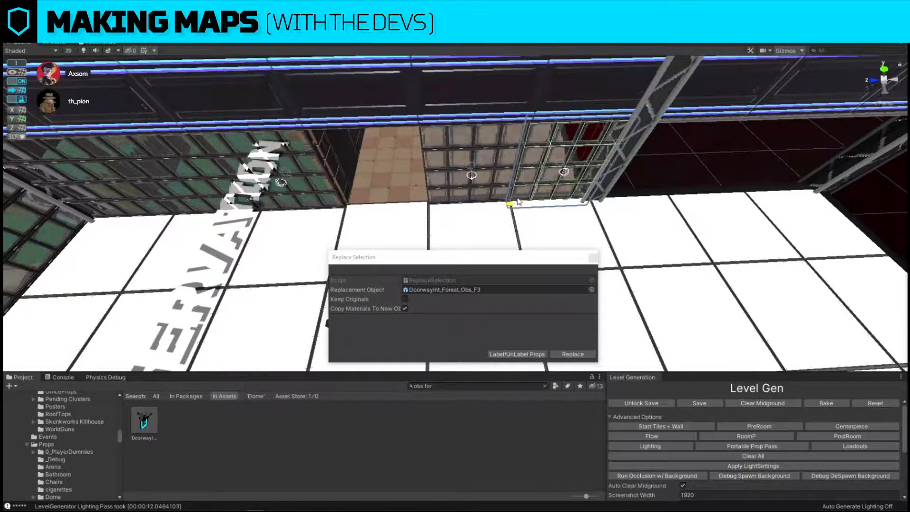
# Replace the wall panel beside the gap with the Observation doorway, keeping no original, and slide the doorway into the opening
pyautogui.click(497, 187)
pyautogui.click(591, 354)
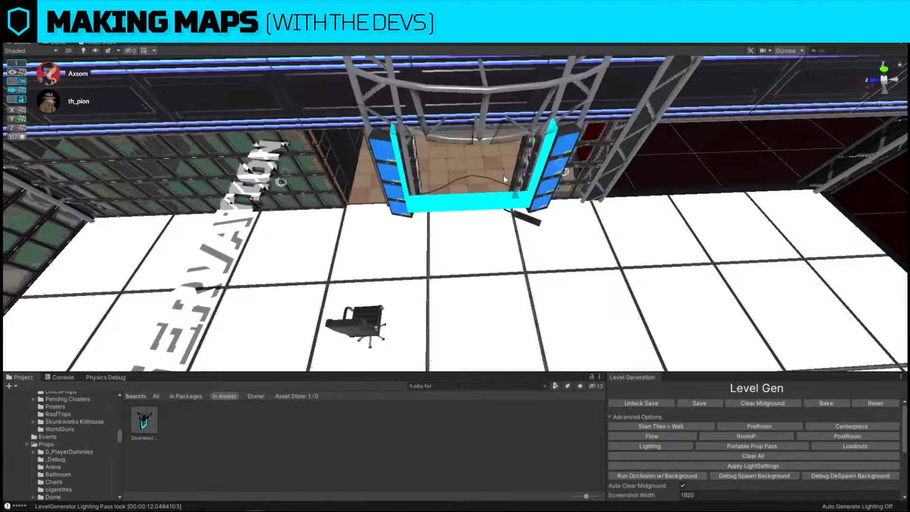
pyautogui.click(551, 163)
pyautogui.moveTo(433, 204); pyautogui.dragTo(397, 205)
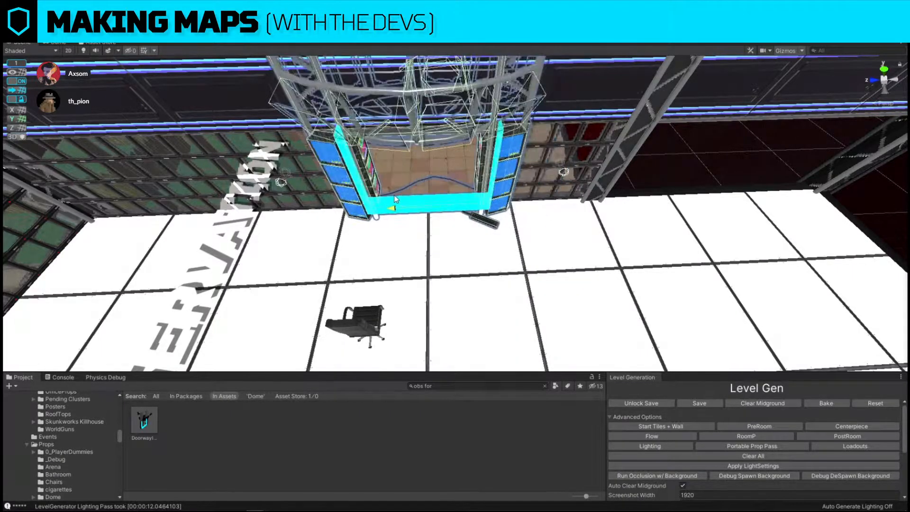
pyautogui.scroll(-6, 428, 187)
# Search the assets for "pit for" to find a doorway for the wall between Ruins and Pit
pyautogui.click(592, 141)
pyautogui.moveTo(593, 141); pyautogui.dragTo(567, 70, button='right')
pyautogui.press('w')
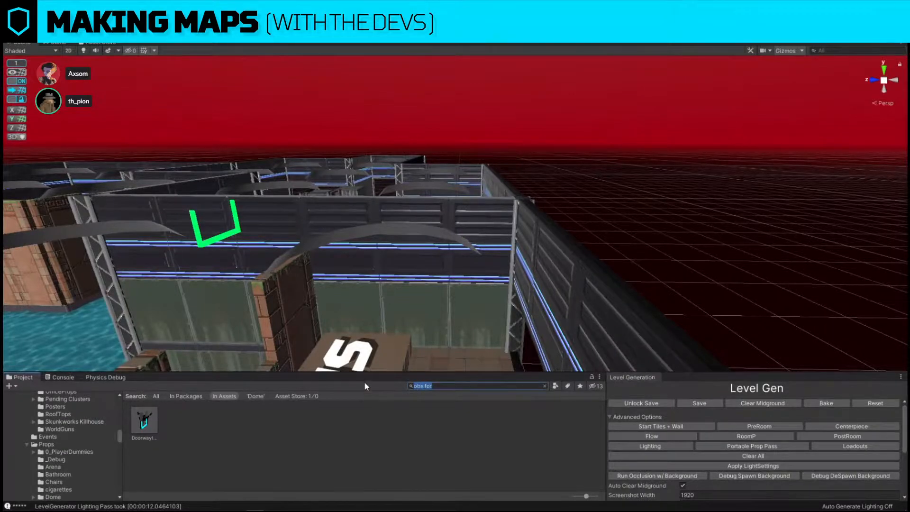
pyautogui.write('jun')
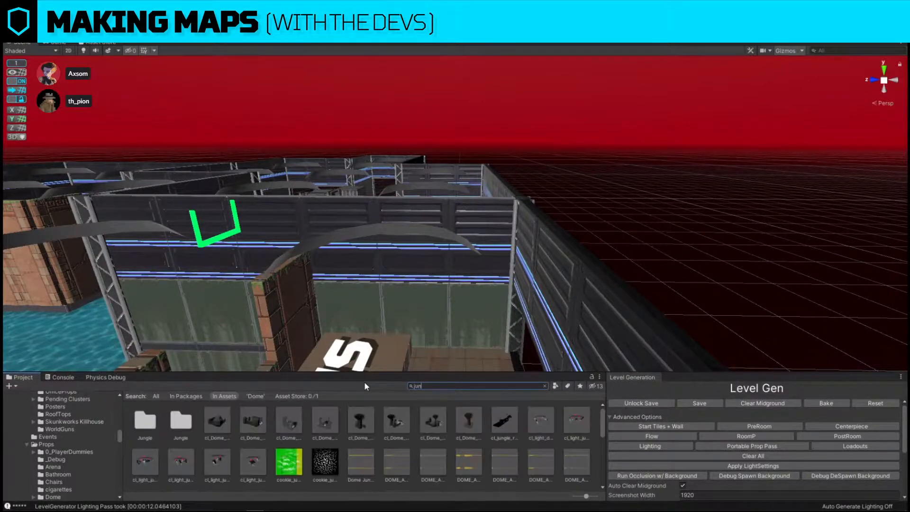
pyautogui.press('BackSpace')
pyautogui.press('BackSpace')
pyautogui.write('pit for')
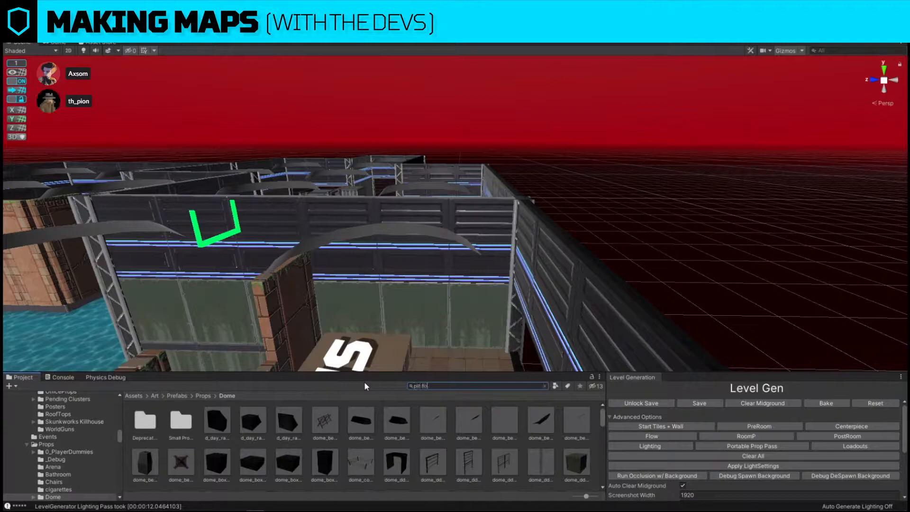
# Delete the corner wall panel between Ruins and Pit and replace its neighbour with the green-edged Doorway prefab
pyautogui.click(481, 315)
pyautogui.press('Delete')
pyautogui.click(433, 326)
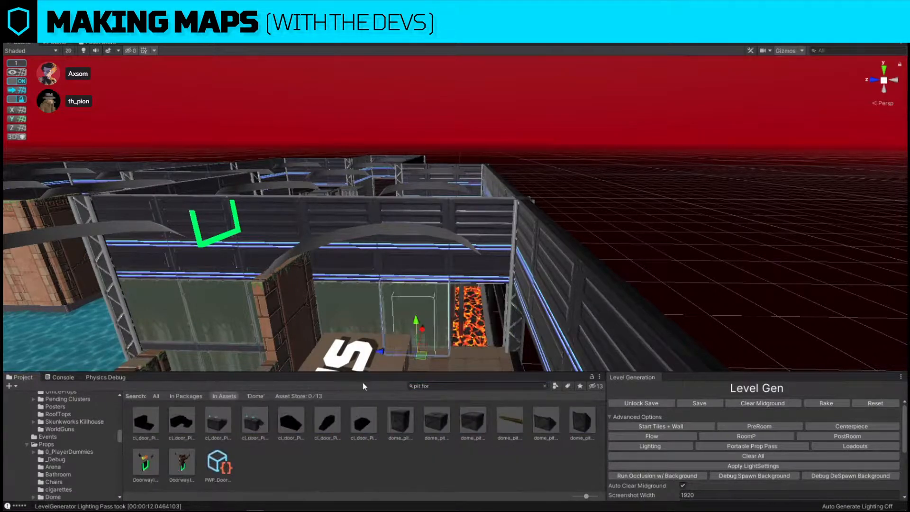
pyautogui.hotkey('ctrl', 'shift', 'r')
pyautogui.moveTo(149, 461); pyautogui.dragTo(457, 290)
pyautogui.moveTo(555, 157); pyautogui.dragTo(543, 228, button='right')
pyautogui.click(573, 355)
# Slide the new Pit doorway along the wall into the gap between the remaining panel and the corner truss
pyautogui.press('f')
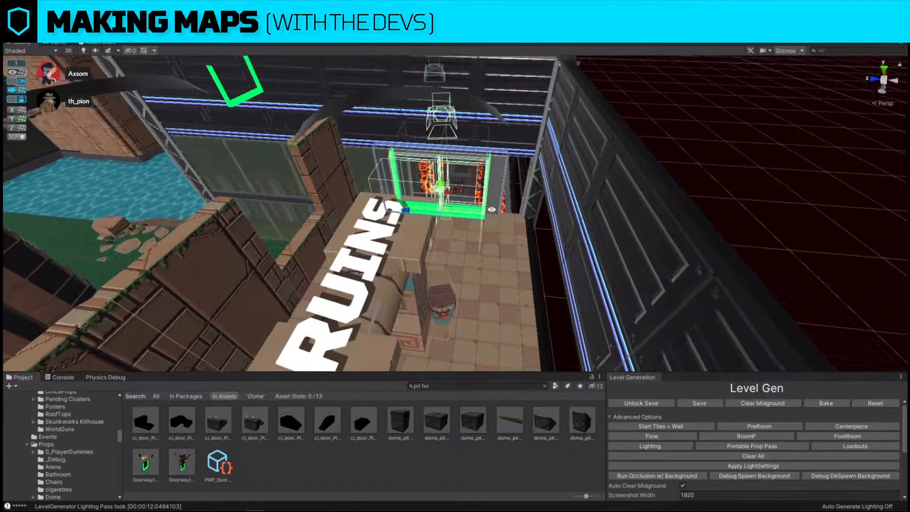
pyautogui.moveTo(396, 269); pyautogui.dragTo(425, 263)
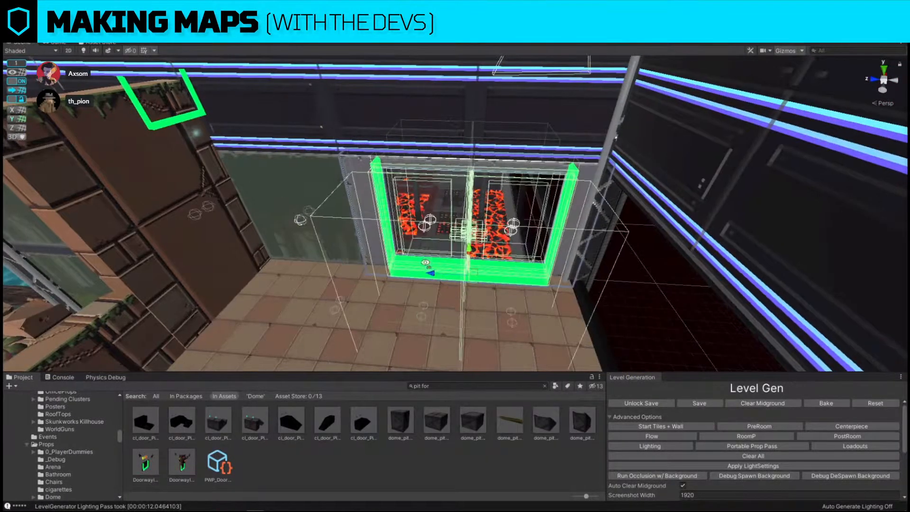
pyautogui.moveTo(425, 263); pyautogui.dragTo(406, 224, button='right')
pyautogui.click(406, 224)
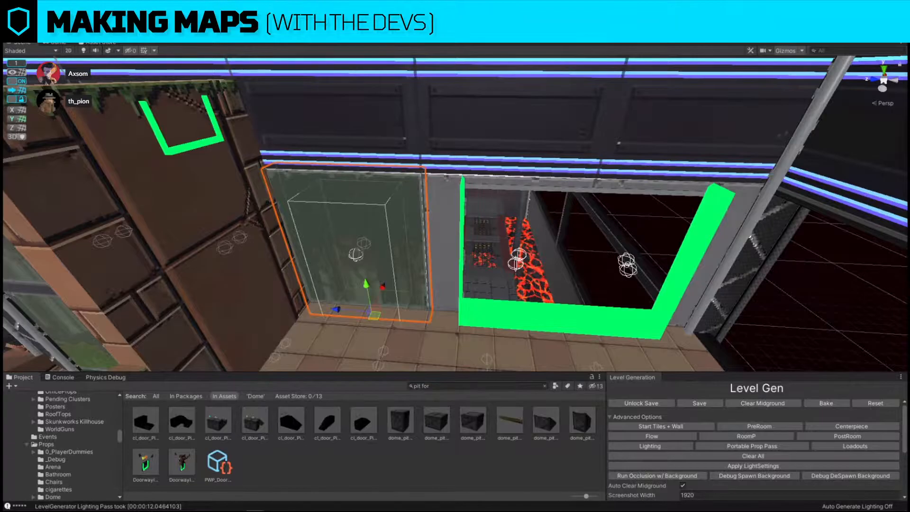
# Examine the Pit room's platforms and lava, both of its doorways, and the overall map layout
pyautogui.keyDown('alt'); pyautogui.moveTo(477, 176); pyautogui.dragTo(612, 75); pyautogui.keyUp('alt')
pyautogui.moveTo(726, 119); pyautogui.dragTo(429, 186, button='right')
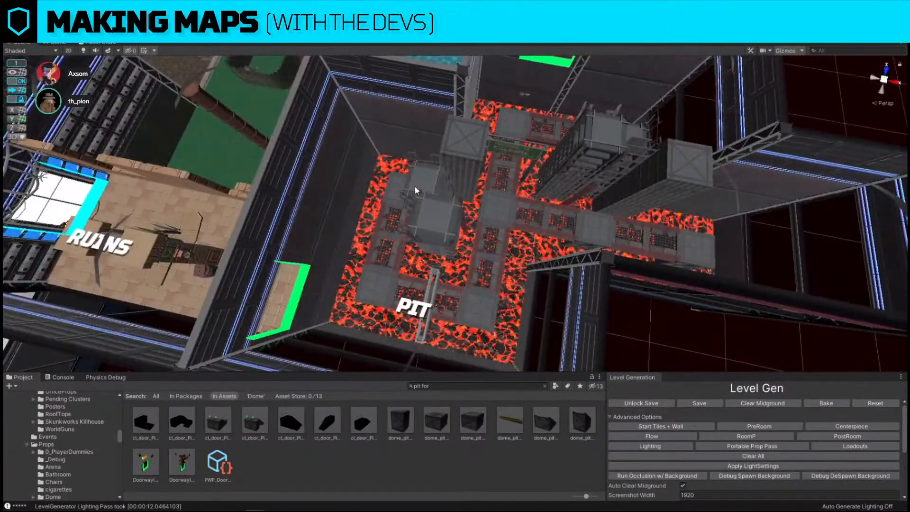
pyautogui.moveTo(715, 256); pyautogui.dragTo(571, 233, button='right')
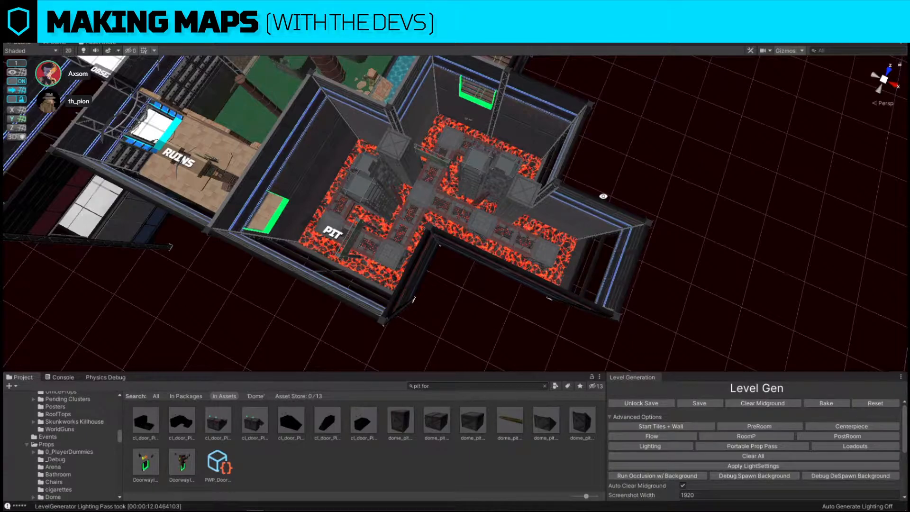
pyautogui.keyDown('alt'); pyautogui.moveTo(517, 149); pyautogui.dragTo(573, 127); pyautogui.keyUp('alt')
pyautogui.scroll(-8, 579, 123)
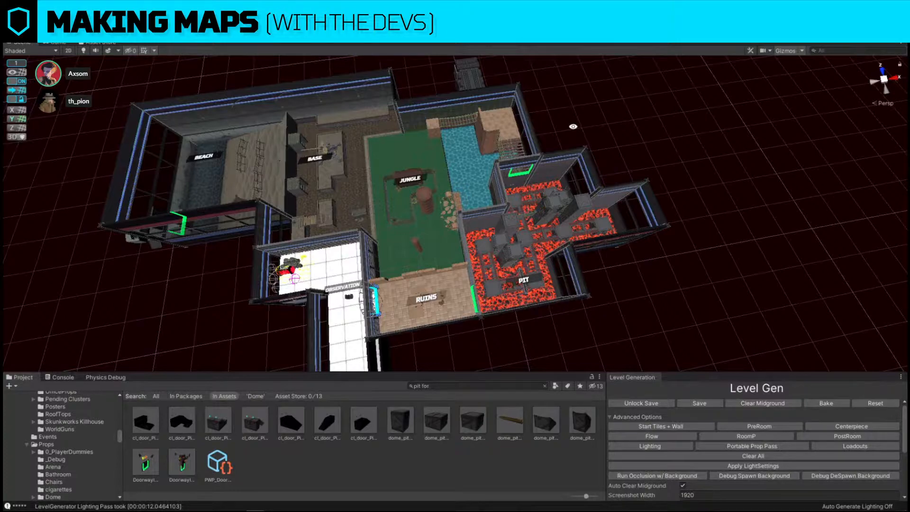
pyautogui.keyDown('alt'); pyautogui.moveTo(557, 165); pyautogui.dragTo(551, 110); pyautogui.keyUp('alt')
pyautogui.scroll(5, 550, 108)
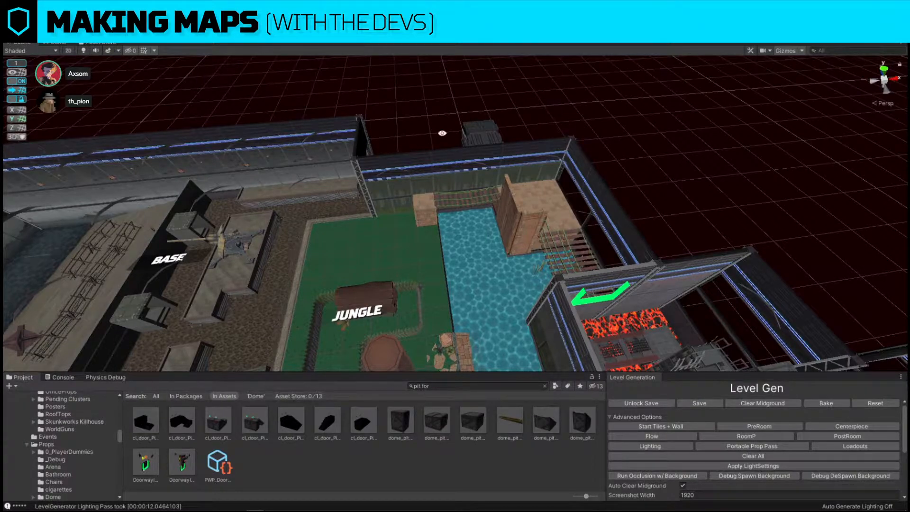
# Place a ruins wall piece on the jungle grass, on the Base side of the small bridge platform
pyautogui.press('w')
pyautogui.moveTo(499, 249); pyautogui.dragTo(610, 190, button='right')
pyautogui.click(610, 190)
pyautogui.scroll(-3, 550, 199)
pyautogui.moveTo(536, 252); pyautogui.dragTo(319, 286)
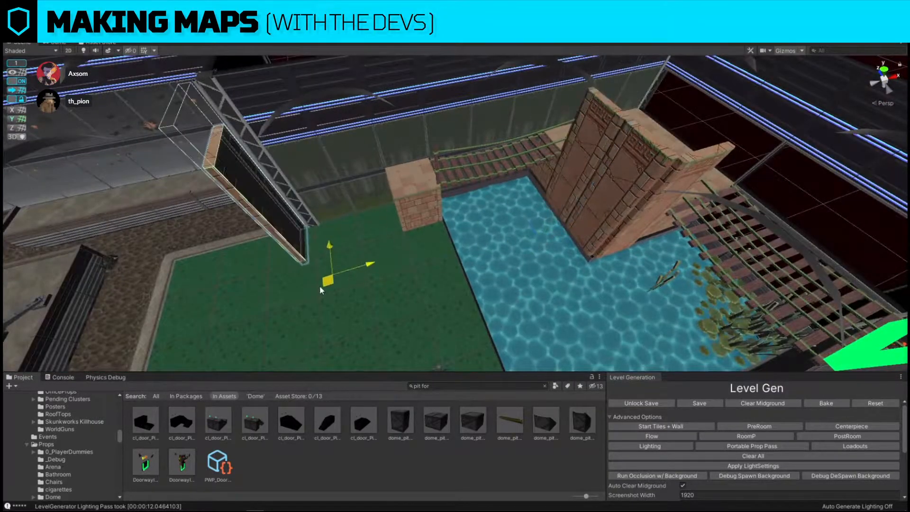
# Search the assets for "stair dome" and replace the ruins wall piece on the grass with a stone staircase prefab
pyautogui.click(457, 386)
pyautogui.write('s')
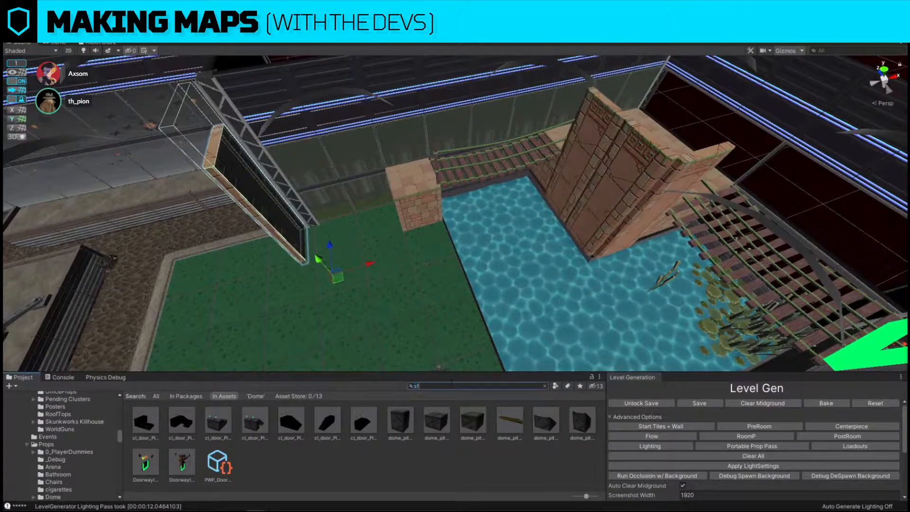
pyautogui.write('tair dome')
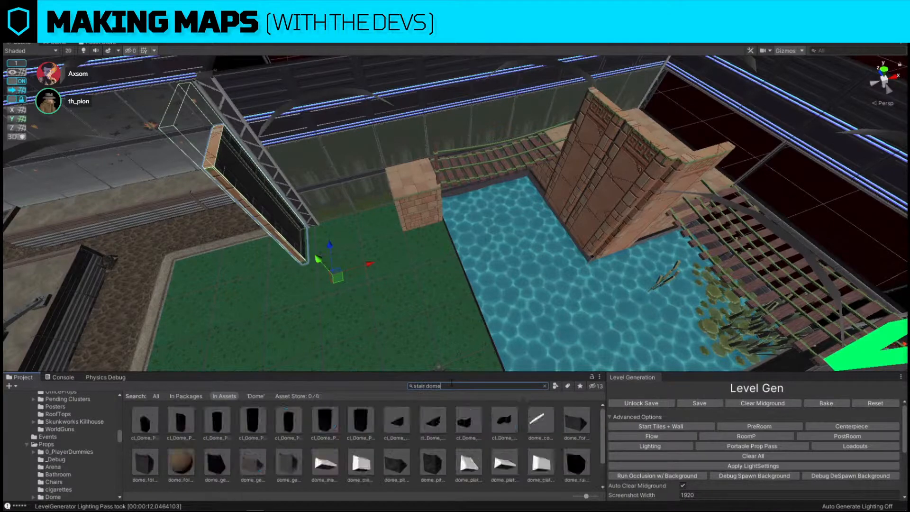
pyautogui.hotkey('ctrl', 'shift', 'r')
pyautogui.moveTo(397, 424); pyautogui.dragTo(487, 291)
pyautogui.click(574, 357)
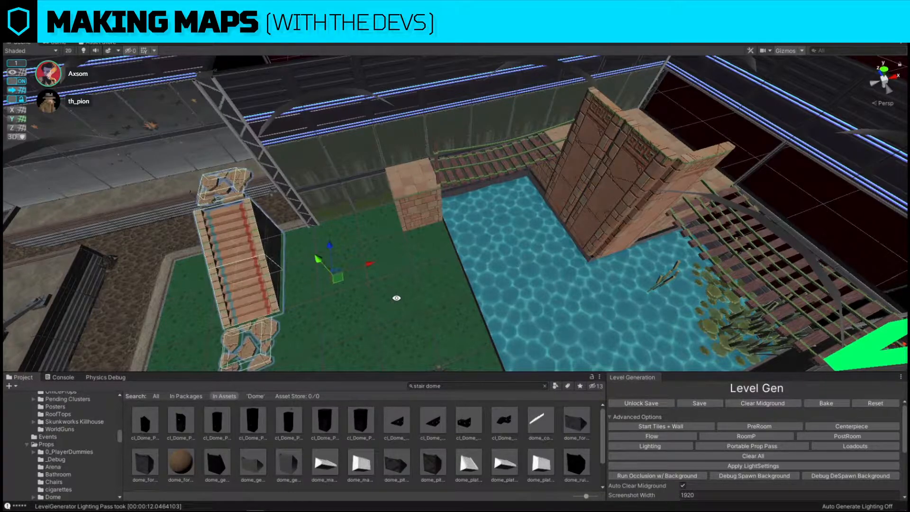
# Rotate the staircase and move it against the small platform so it leads up from the jungle to the rope bridge
pyautogui.press('s')
pyautogui.moveTo(359, 242); pyautogui.dragTo(307, 277, button='right')
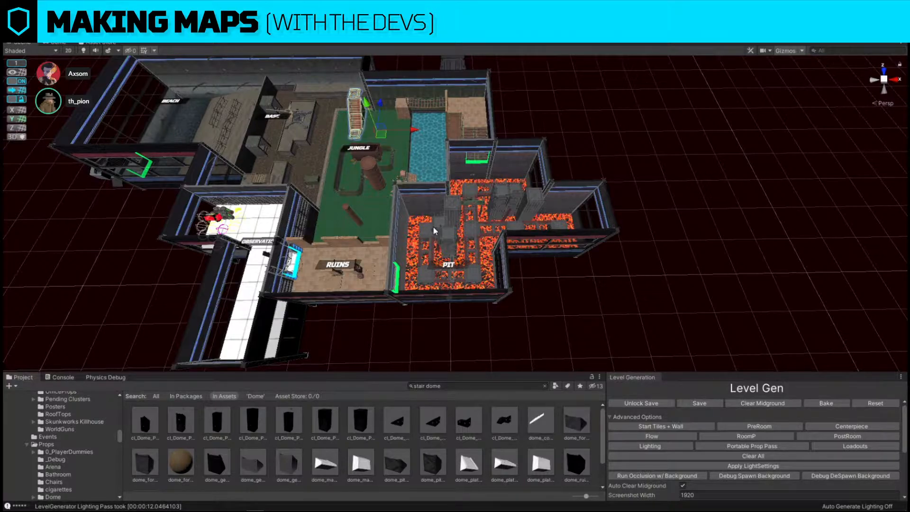
pyautogui.scroll(1, 434, 230)
pyautogui.moveTo(433, 230); pyautogui.dragTo(403, 257, button='right')
pyautogui.press('e')
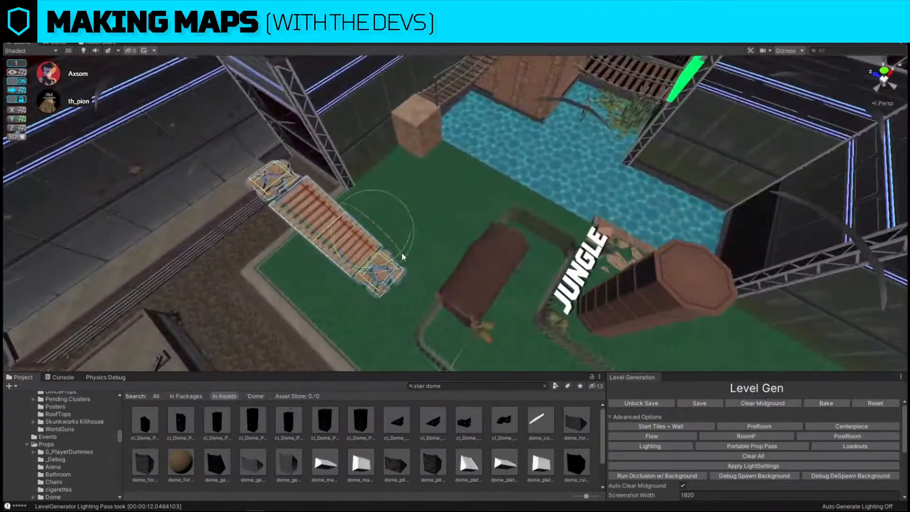
pyautogui.moveTo(397, 259); pyautogui.dragTo(261, 276)
pyautogui.press('w')
pyautogui.moveTo(372, 238); pyautogui.dragTo(429, 216)
pyautogui.moveTo(430, 216)
pyautogui.mouseDown(button='right')
pyautogui.moveTo(442, 143)
pyautogui.moveTo(443, 215)
pyautogui.mouseUp(button='right')
pyautogui.click(443, 146)
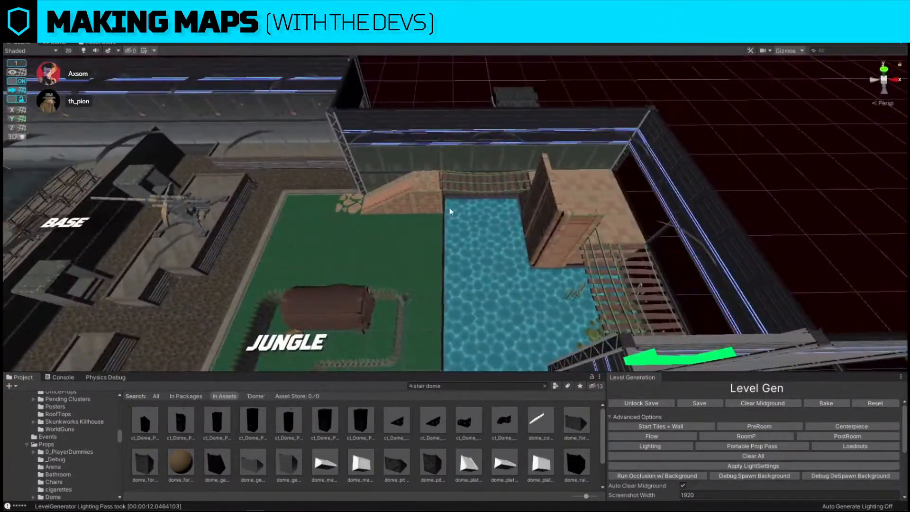
# Duplicate the tall ruins wall by the pond, rotate the copy and place it beside the small platform at the staircase's top
pyautogui.moveTo(548, 184); pyautogui.dragTo(606, 214, button='right')
pyautogui.click(606, 215)
pyautogui.hotkey('ctrl', 'd')
pyautogui.moveTo(602, 245); pyautogui.dragTo(509, 246)
pyautogui.press('e')
pyautogui.keyDown('ctrl'); pyautogui.moveTo(501, 278); pyautogui.dragTo(639, 250); pyautogui.keyUp('ctrl')
pyautogui.press('w')
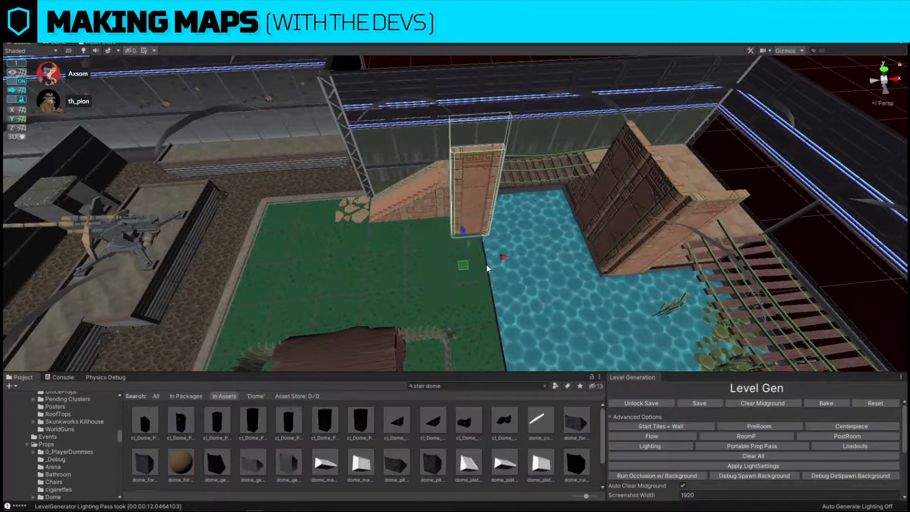
pyautogui.moveTo(464, 264); pyautogui.dragTo(456, 261)
pyautogui.moveTo(467, 258); pyautogui.dragTo(598, 235, button='right')
pyautogui.moveTo(444, 315); pyautogui.dragTo(431, 318)
pyautogui.moveTo(521, 277); pyautogui.dragTo(505, 200, button='right')
# Delete the flat floor piece in the Base room near the wall shared with Observation
pyautogui.moveTo(491, 129); pyautogui.dragTo(448, 203, button='right')
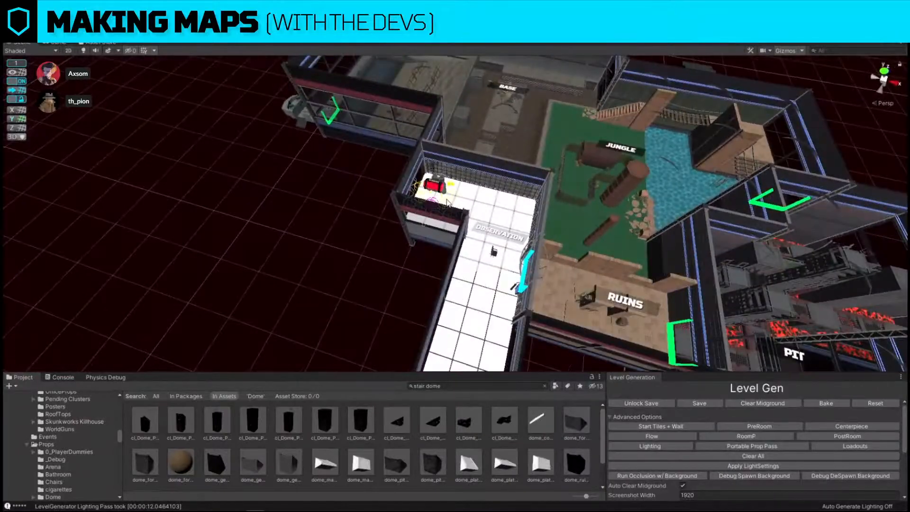
pyautogui.moveTo(592, 226); pyautogui.dragTo(543, 219, button='right')
pyautogui.click(482, 219)
pyautogui.keyDown('shift'); pyautogui.click(406, 222); pyautogui.keyUp('shift')
pyautogui.keyDown('alt'); pyautogui.moveTo(477, 204); pyautogui.dragTo(547, 267); pyautogui.keyUp('alt')
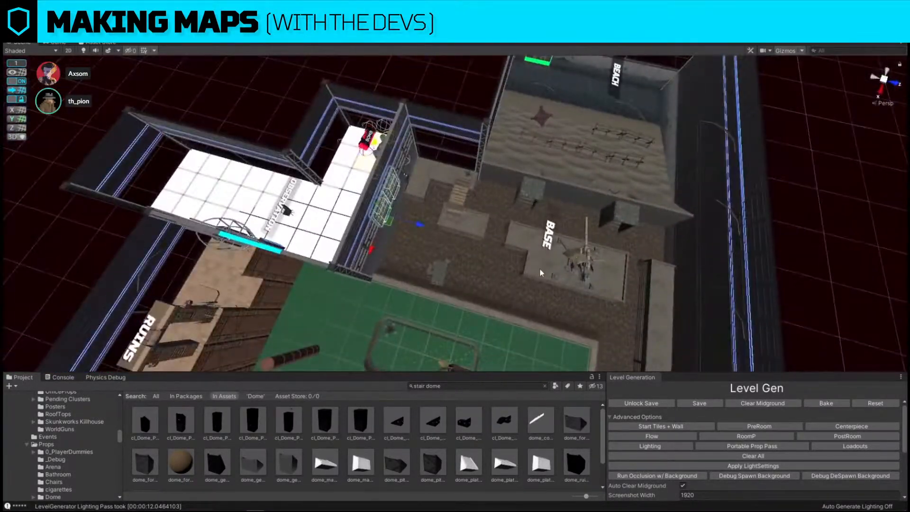
pyautogui.click(439, 272)
pyautogui.press('Delete')
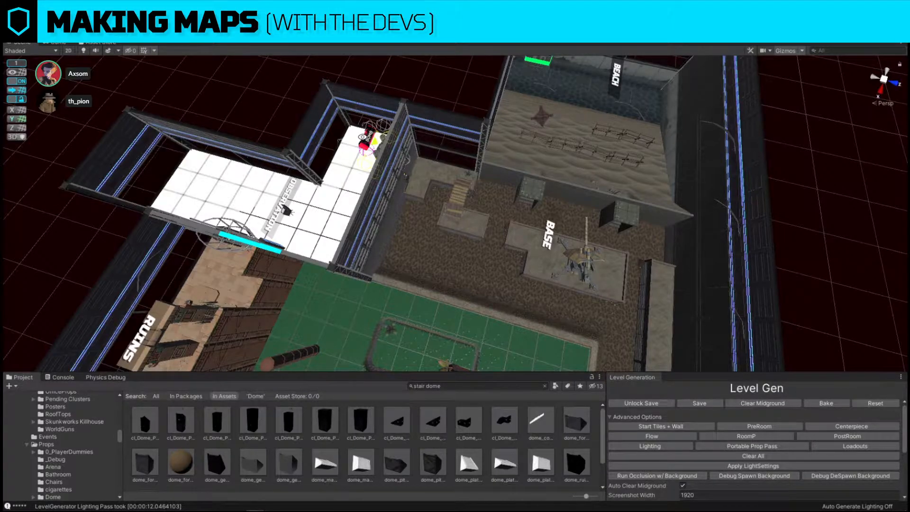
# Move the green-lit machine group from the Observation room's corner into the Pit room
pyautogui.keyDown('alt'); pyautogui.moveTo(363, 126); pyautogui.dragTo(666, 121); pyautogui.keyUp('alt')
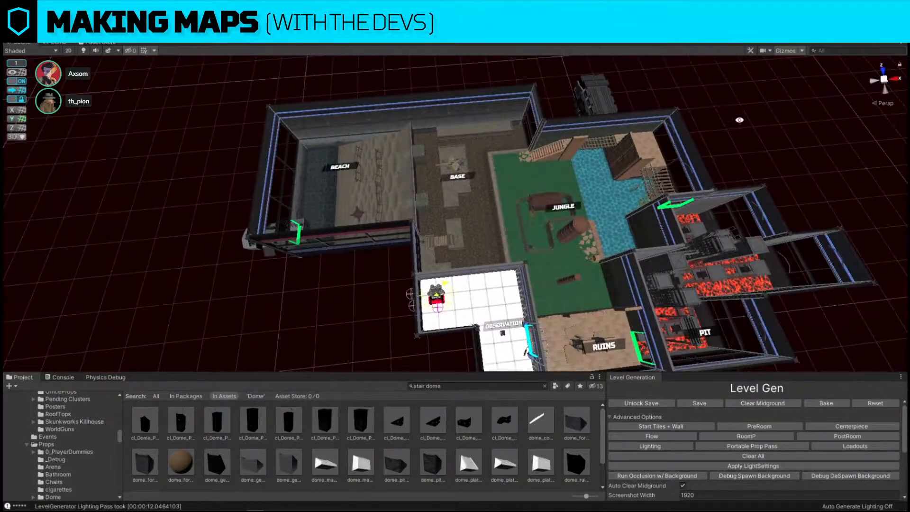
pyautogui.keyDown('alt'); pyautogui.scroll(6, 726, 123); pyautogui.keyUp('alt')
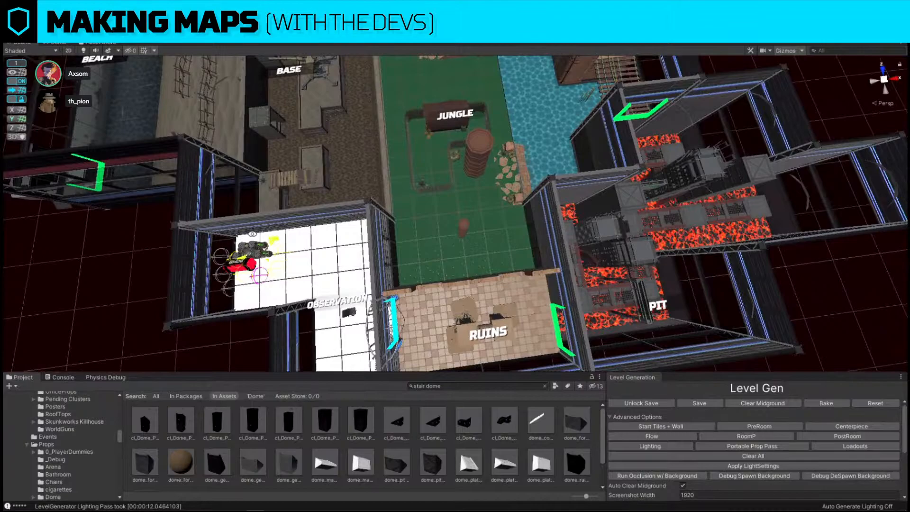
pyautogui.click(246, 255)
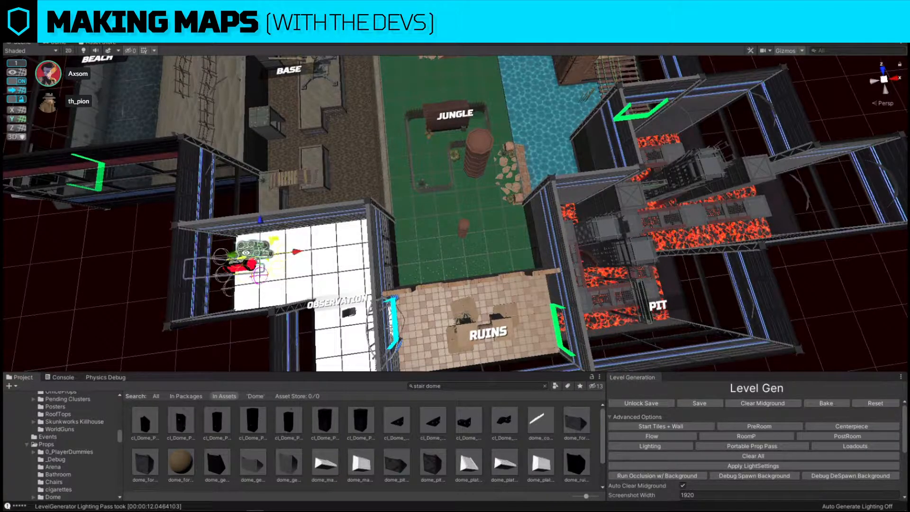
pyautogui.scroll(-6, 246, 254)
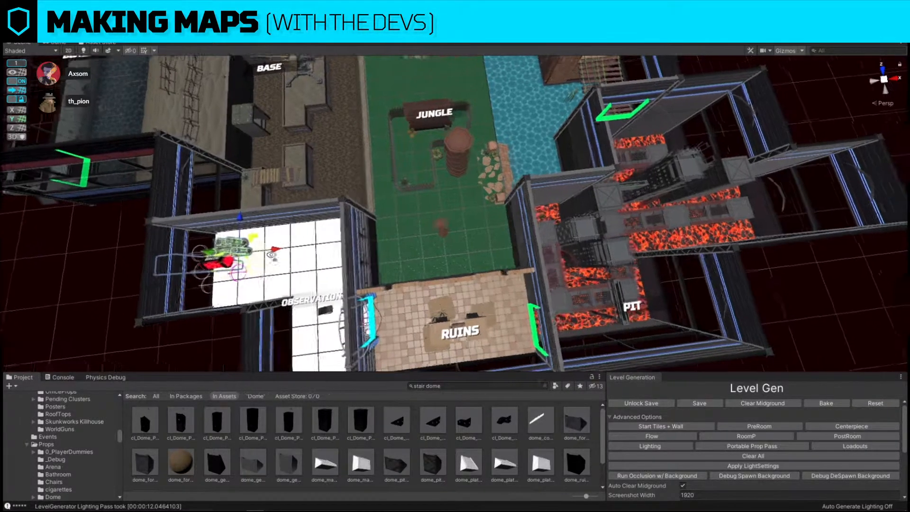
pyautogui.moveTo(221, 226); pyautogui.dragTo(467, 232)
pyautogui.moveTo(466, 233); pyautogui.dragTo(285, 146, button='right')
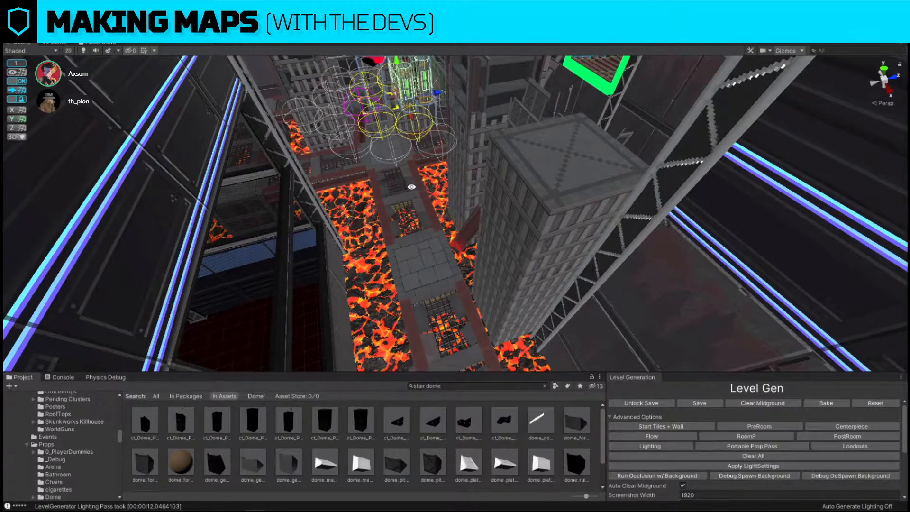
# Move the green-lit machine group onto the lava walkway floor between the tall blocks in the Pit room, switching grid snapping off while placing it
pyautogui.moveTo(412, 187); pyautogui.dragTo(516, 208, button='right')
pyautogui.moveTo(486, 92); pyautogui.dragTo(498, 227)
pyautogui.click(12, 82)
pyautogui.moveTo(338, 176); pyautogui.dragTo(517, 186, button='right')
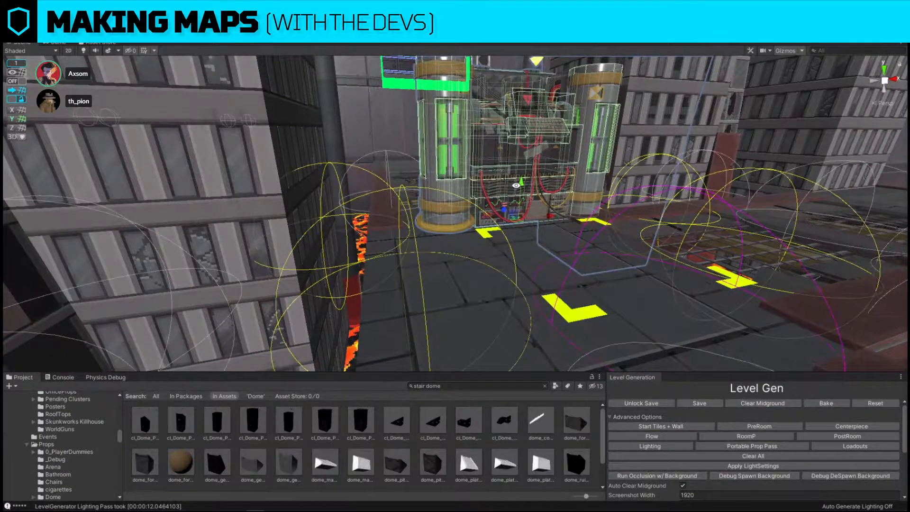
pyautogui.moveTo(580, 207); pyautogui.dragTo(463, 293, button='right')
pyautogui.scroll(-5, 463, 293)
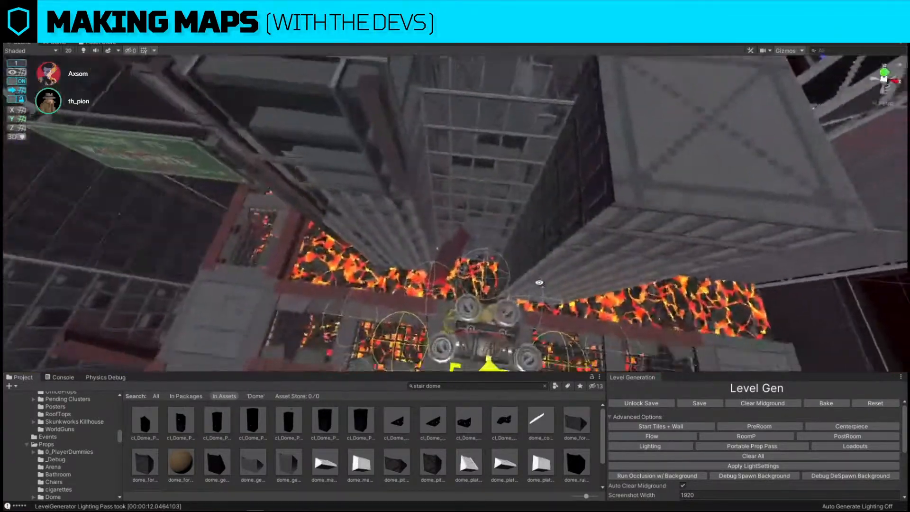
pyautogui.moveTo(540, 283); pyautogui.dragTo(441, 190, button='right')
# Replace the windowed exterior wall in the Observation room's corner section with the DoorwayExt_Obs_Red_F3 prefab
pyautogui.moveTo(657, 154); pyautogui.dragTo(469, 177, button='right')
pyautogui.moveTo(406, 187); pyautogui.dragTo(682, 197, button='right')
pyautogui.press('w')
pyautogui.press('s')
pyautogui.moveTo(590, 155); pyautogui.dragTo(101, 226, button='right')
pyautogui.press('w')
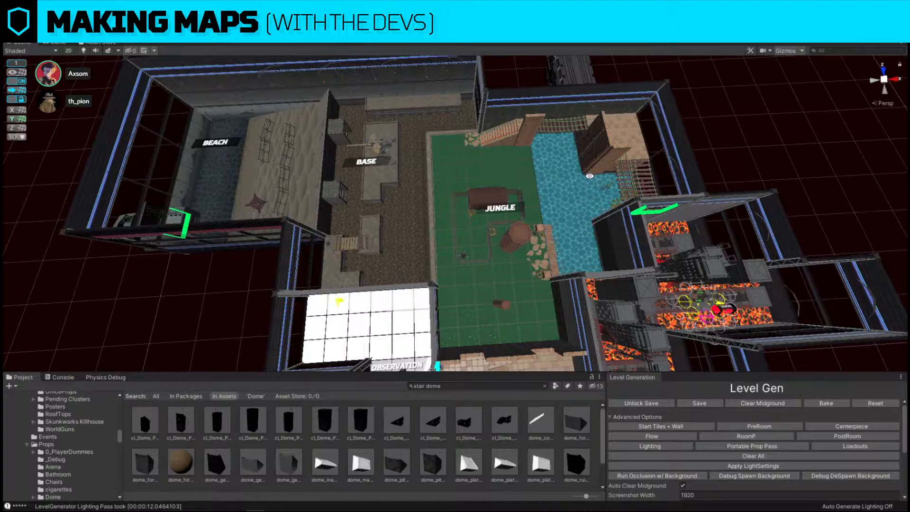
pyautogui.moveTo(589, 176); pyautogui.dragTo(535, 171, button='right')
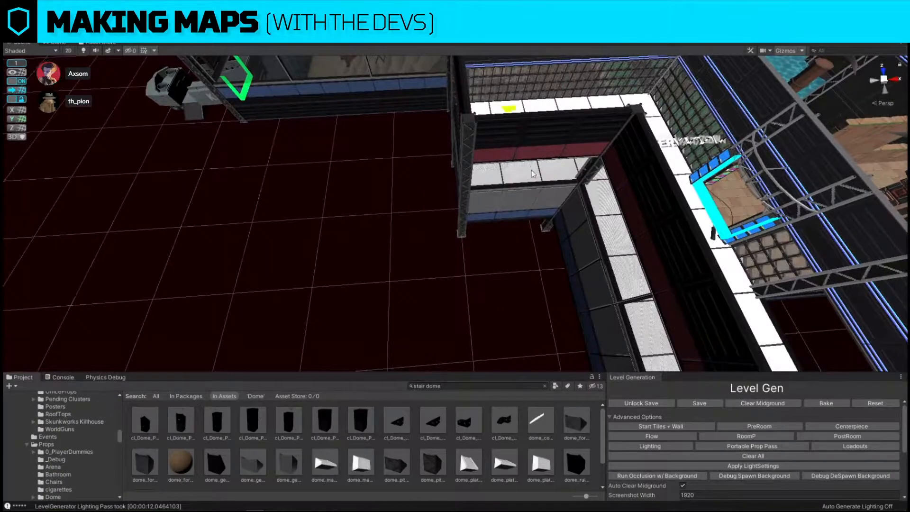
pyautogui.click(534, 171)
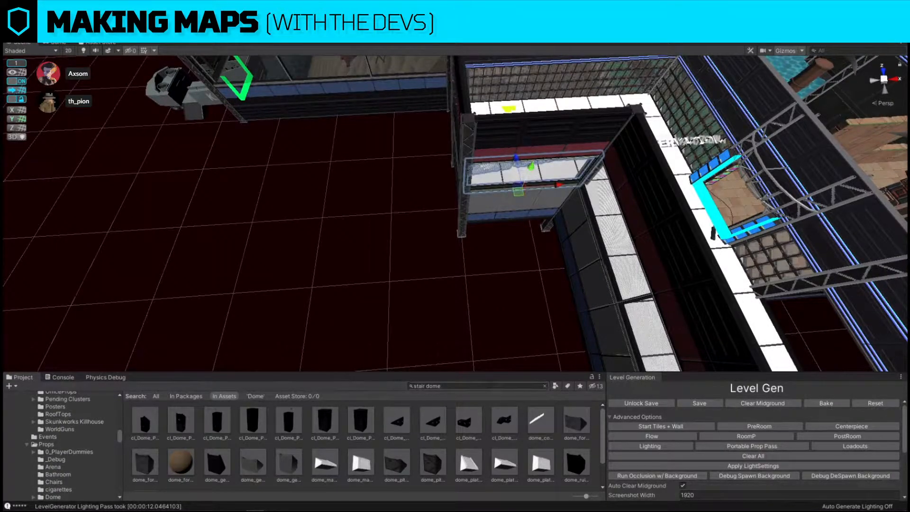
pyautogui.click(484, 384)
pyautogui.write('obse')
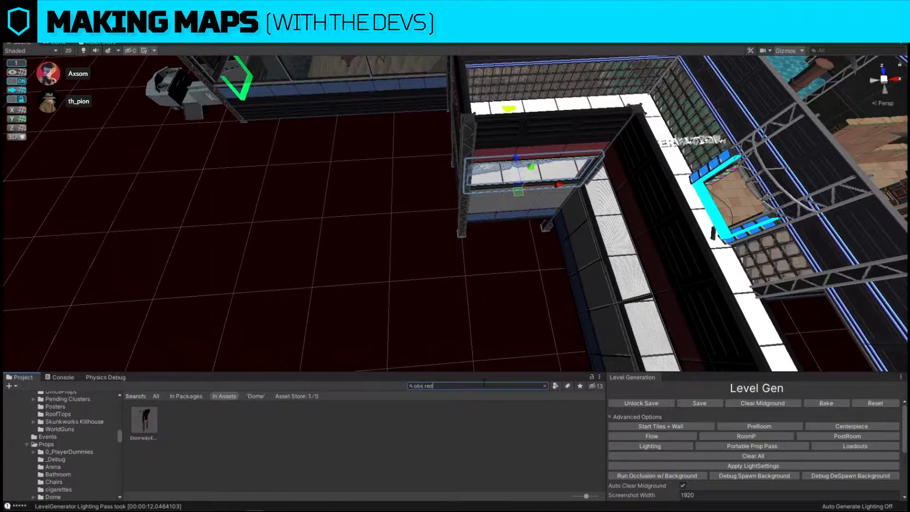
pyautogui.hotkey('ctrl', 'shift', 'r')
pyautogui.moveTo(143, 423); pyautogui.dragTo(433, 292)
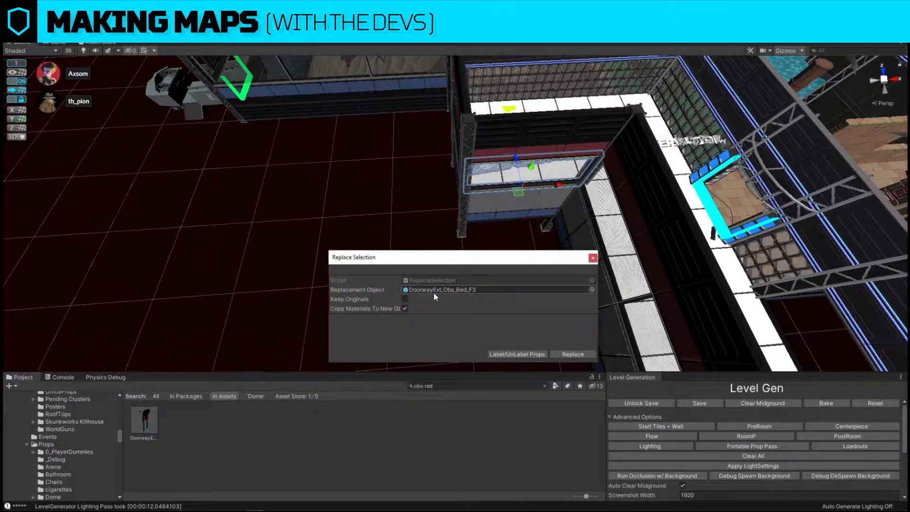
pyautogui.click(573, 354)
pyautogui.click(606, 177)
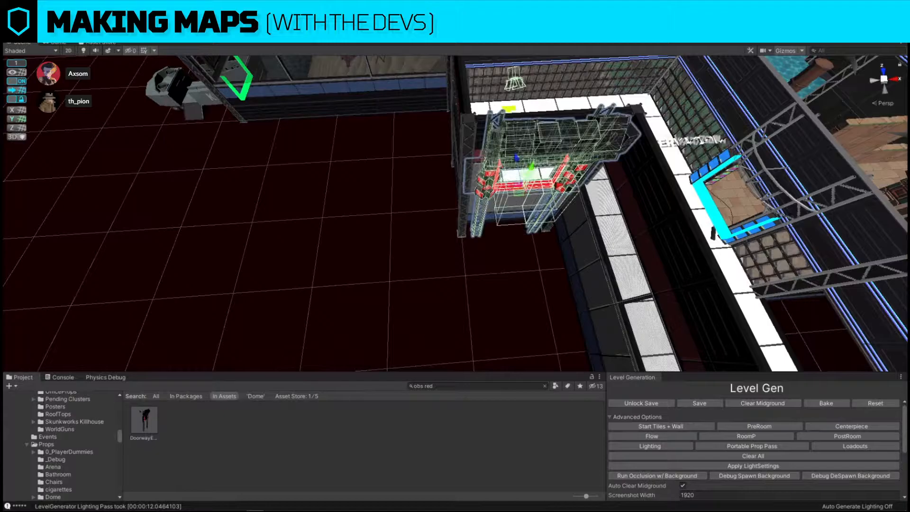
# Replace the windowed exterior walls beside the ramp outside the red doorway with a solid Dome exterior wall prefab
pyautogui.click(577, 218)
pyautogui.keyDown('alt'); pyautogui.moveTo(577, 219); pyautogui.dragTo(877, 194); pyautogui.keyUp('alt')
pyautogui.moveTo(877, 193); pyautogui.dragTo(361, 266, button='right')
pyautogui.click(361, 265)
pyautogui.moveTo(435, 190); pyautogui.dragTo(544, 238, button='right')
pyautogui.click(545, 238)
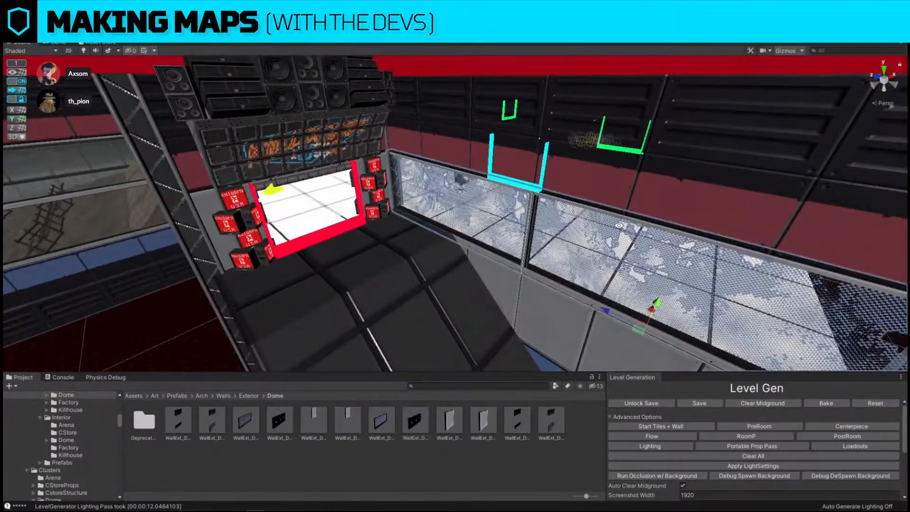
pyautogui.moveTo(602, 232); pyautogui.dragTo(624, 241, button='right')
pyautogui.moveTo(506, 267); pyautogui.dragTo(540, 269, button='right')
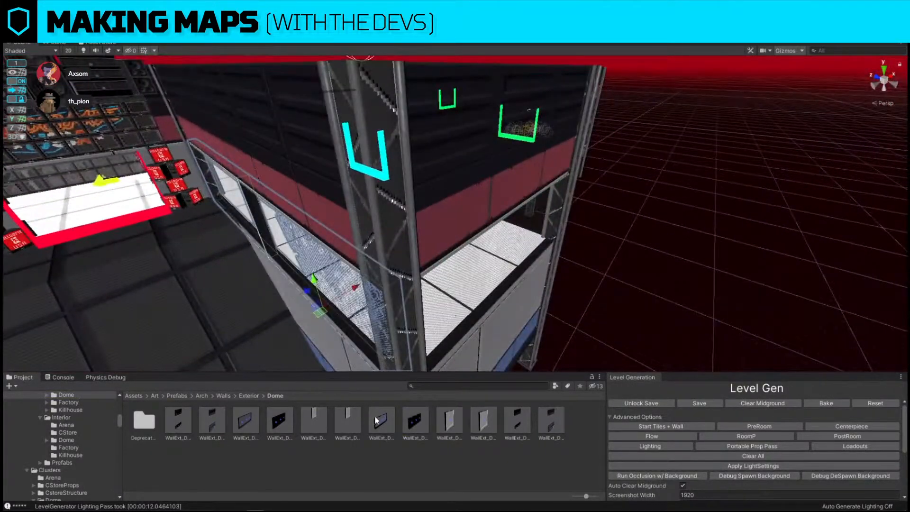
pyautogui.hotkey('ctrl', 'shift', 'r')
pyautogui.moveTo(412, 426); pyautogui.dragTo(490, 281)
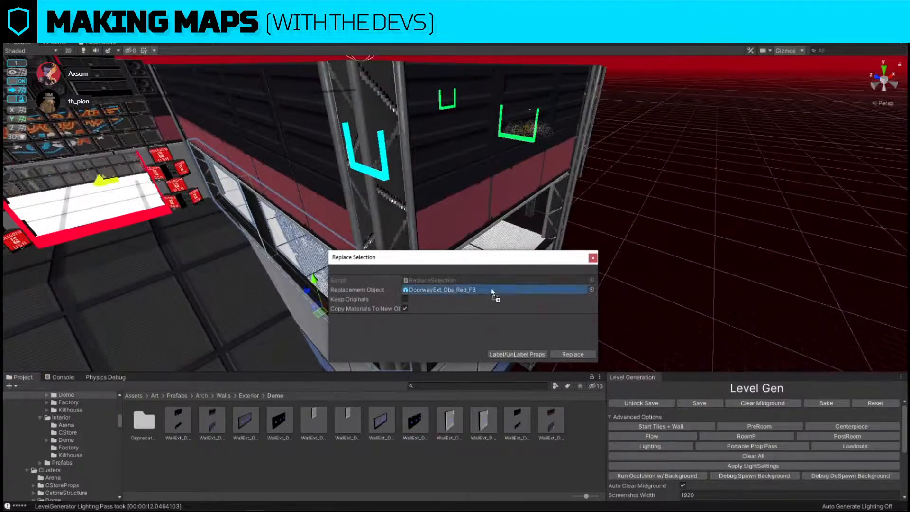
pyautogui.click(579, 357)
pyautogui.moveTo(646, 326); pyautogui.dragTo(678, 247, button='right')
pyautogui.hotkey('ctrl', 'shift', 'r')
pyautogui.click(573, 354)
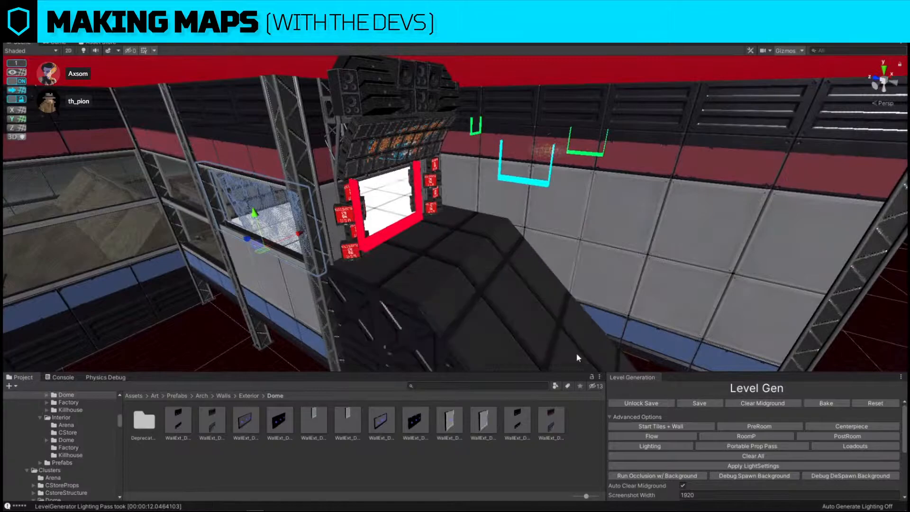
# Rotate the office chair prop and move it into the Observation room's corner area behind the red doorway
pyautogui.moveTo(488, 215); pyautogui.dragTo(669, 180, button='right')
pyautogui.press('a')
pyautogui.press('w')
pyautogui.press('a')
pyautogui.click(546, 241)
pyautogui.moveTo(545, 241); pyautogui.dragTo(531, 322, button='right')
pyautogui.press('s')
pyautogui.moveTo(500, 219); pyautogui.dragTo(381, 237)
pyautogui.moveTo(381, 237); pyautogui.dragTo(367, 237, button='right')
pyautogui.press('s')
pyautogui.press('e')
pyautogui.moveTo(475, 247); pyautogui.dragTo(451, 202)
pyautogui.press('w')
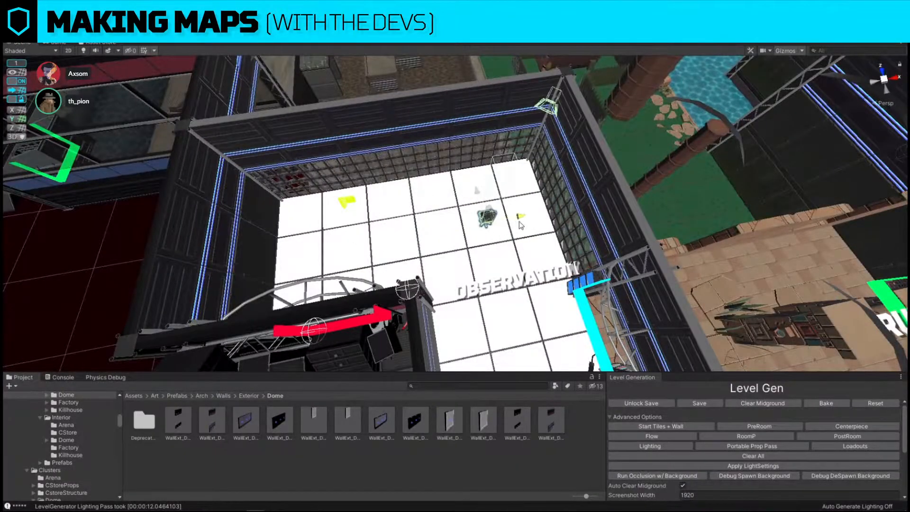
pyautogui.moveTo(484, 225); pyautogui.dragTo(597, 241, button='right')
pyautogui.moveTo(630, 232); pyautogui.dragTo(417, 239)
# Delete one barred window panel from the Observation wall shared with the Base room
pyautogui.moveTo(445, 243); pyautogui.dragTo(482, 183, button='right')
pyautogui.click(416, 181)
pyautogui.press('Delete')
# Replace the barred panel beside the gap with DoorwayInt_DDay_Obs_F3 and shift the doorway over to fill the opening
pyautogui.click(337, 189)
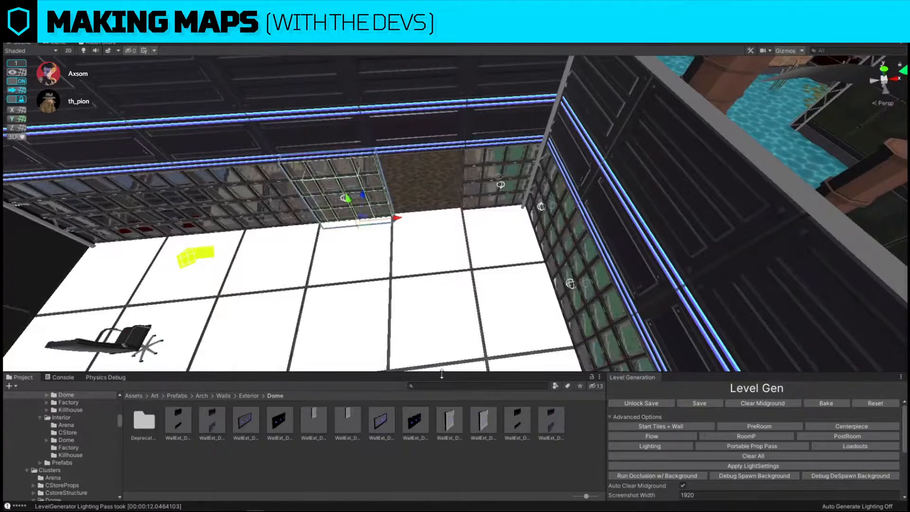
pyautogui.click(438, 385)
pyautogui.write('obs ')
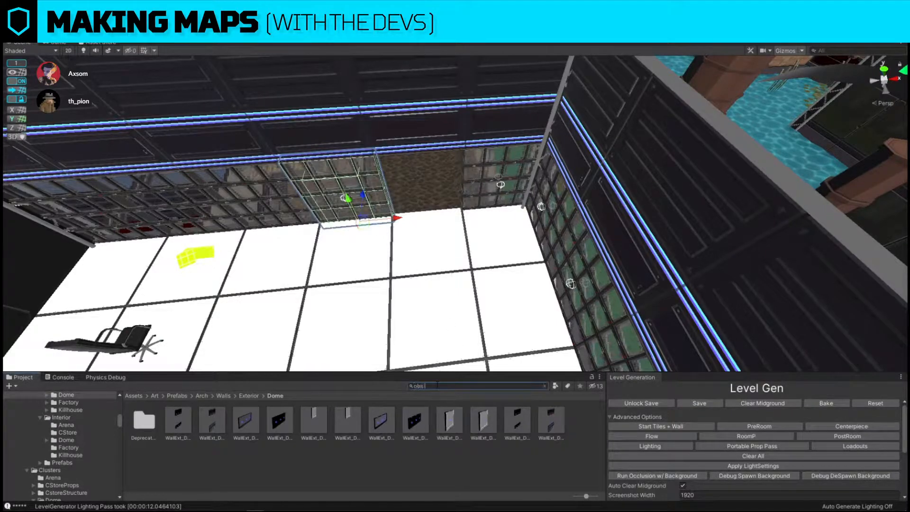
pyautogui.write('dd')
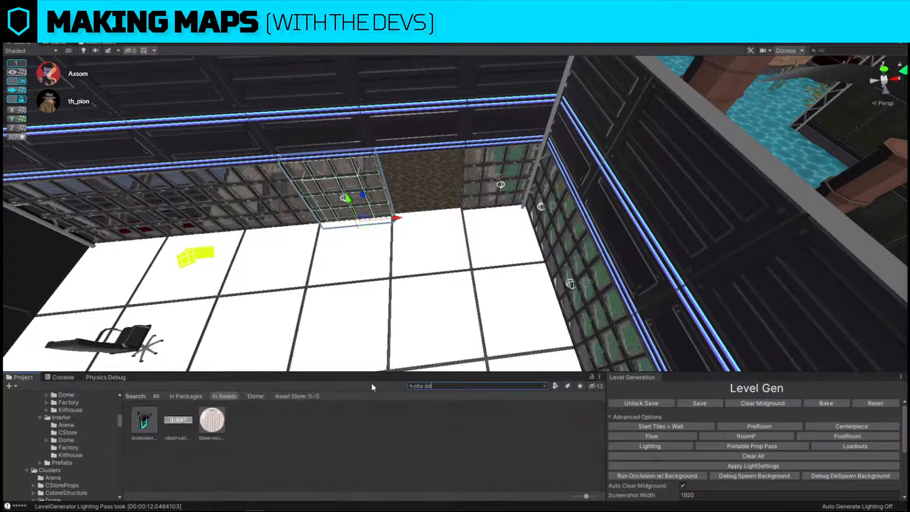
pyautogui.hotkey('ctrl', 'shift', 'r')
pyautogui.moveTo(144, 418); pyautogui.dragTo(453, 289)
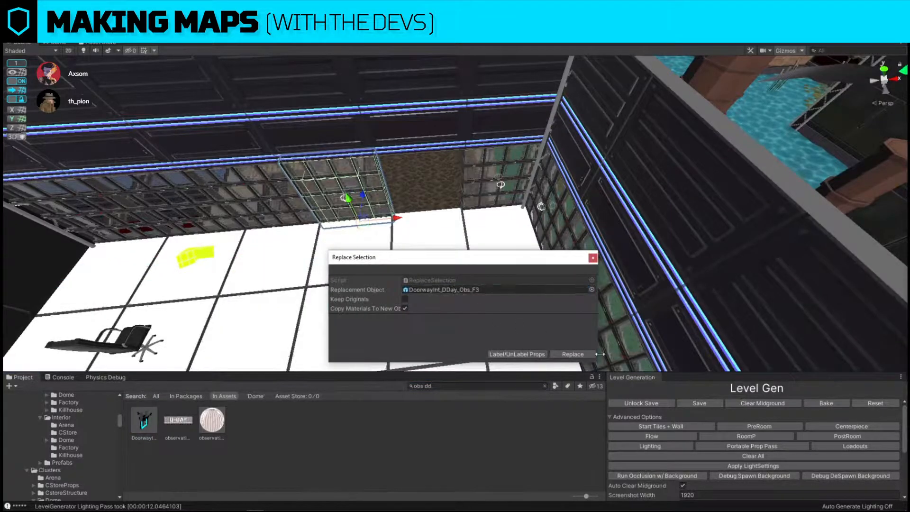
pyautogui.click(562, 354)
pyautogui.moveTo(400, 217); pyautogui.dragTo(438, 215)
pyautogui.moveTo(438, 215); pyautogui.dragTo(516, 138, button='right')
pyautogui.press('f')
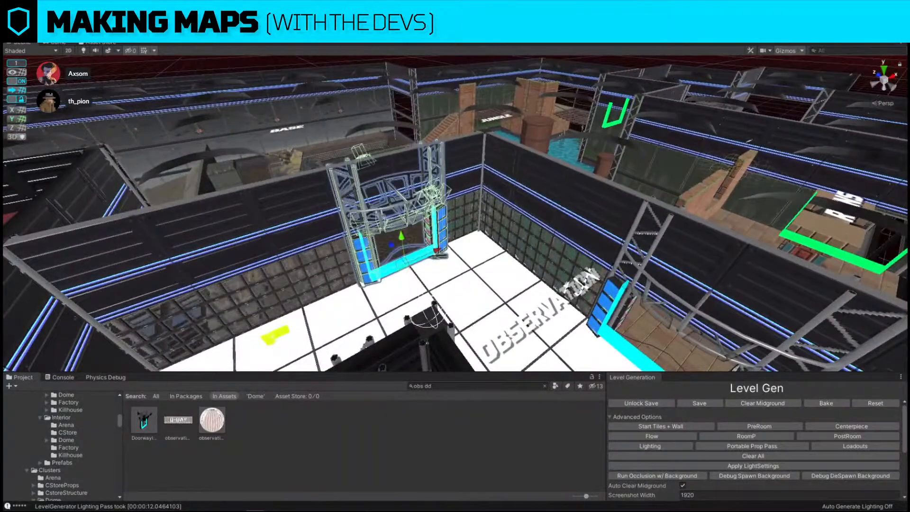
# Replace the plank-topped ramp cluster beside the ammo crates in the Base trench with cl_Dome_BaseRamp_Mid2Mid
pyautogui.keyDown('alt'); pyautogui.moveTo(370, 223); pyautogui.dragTo(725, 230); pyautogui.keyUp('alt')
pyautogui.scroll(5, 733, 225)
pyautogui.scroll(-4, 733, 225)
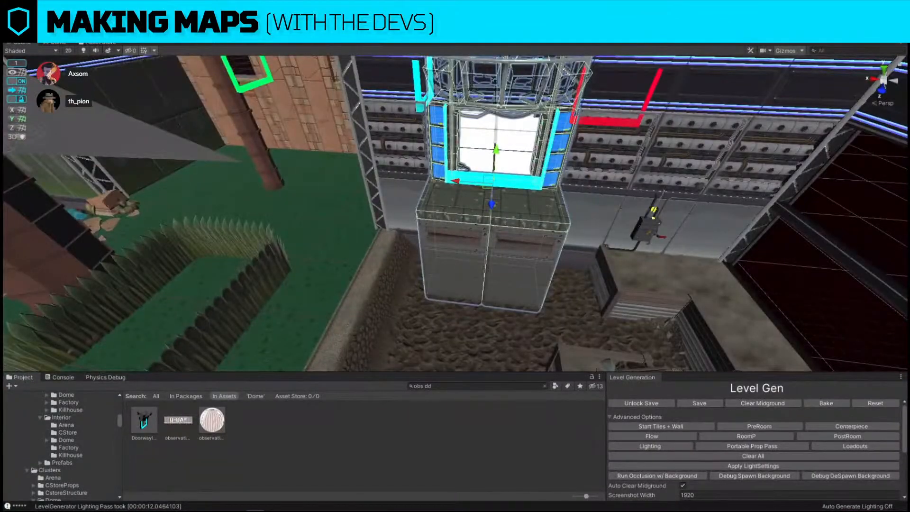
pyautogui.moveTo(612, 235); pyautogui.dragTo(511, 235, button='right')
pyautogui.click(586, 249)
pyautogui.click(512, 235)
pyautogui.click(462, 132)
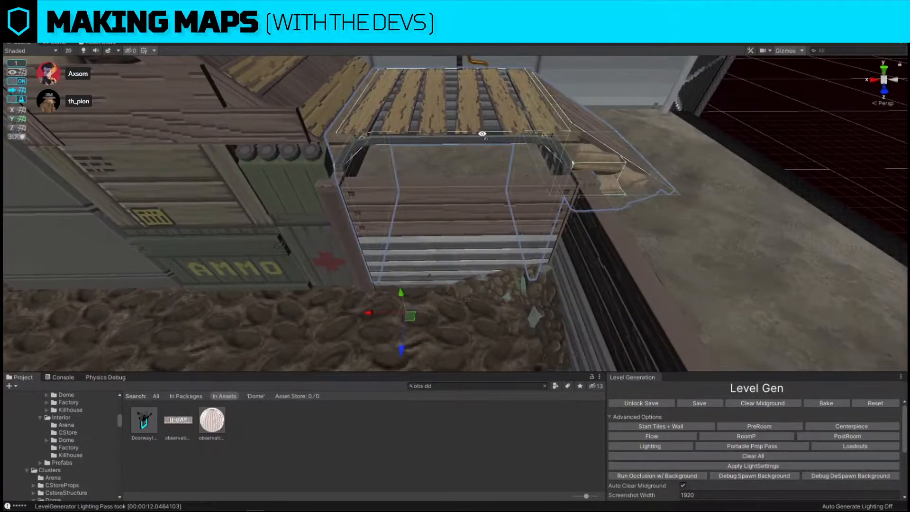
pyautogui.moveTo(482, 134); pyautogui.dragTo(537, 137, button='right')
pyautogui.click(439, 115)
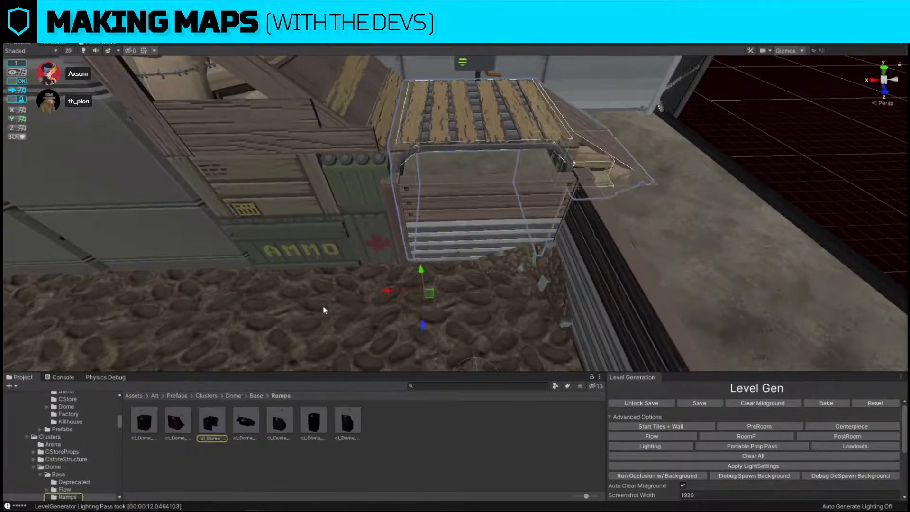
pyautogui.hotkey('ctrl', 'shift', 'r')
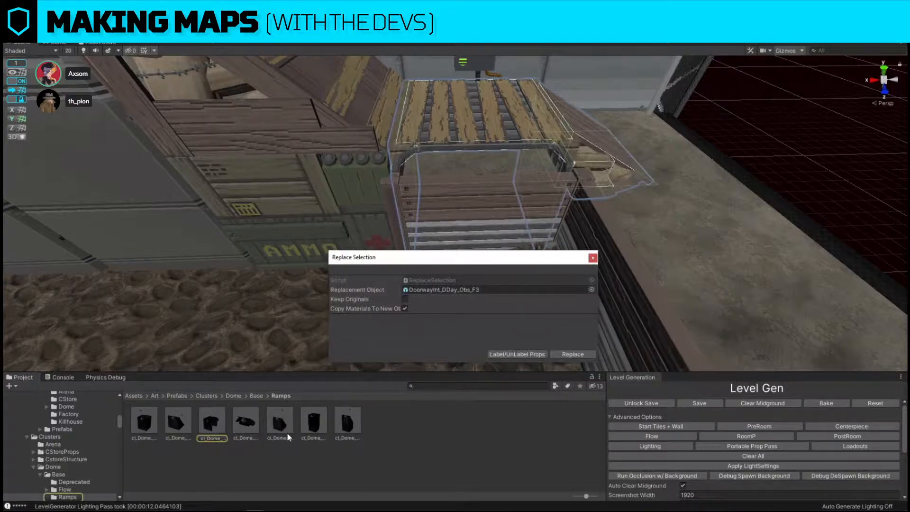
pyautogui.moveTo(246, 421); pyautogui.dragTo(486, 286)
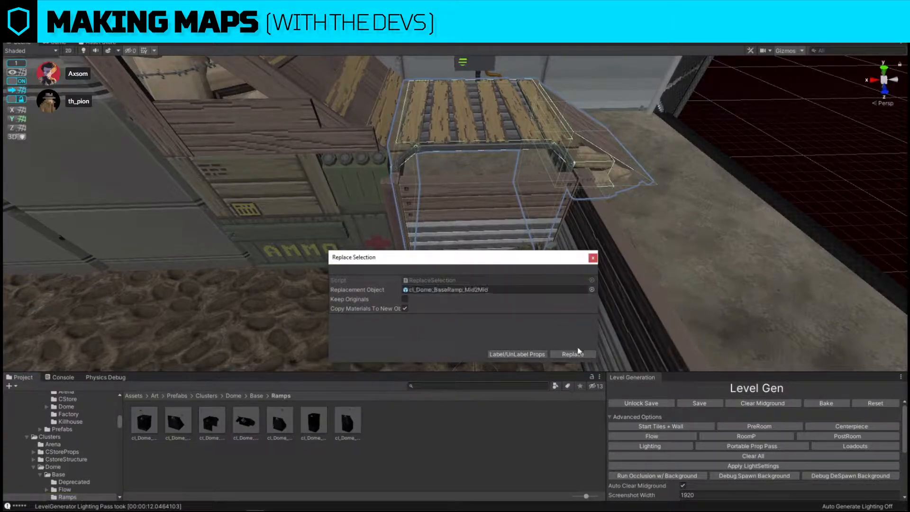
pyautogui.click(573, 355)
# Rotate the new ramp piece and move it into position in the Base trench
pyautogui.click(449, 151)
pyautogui.moveTo(449, 151); pyautogui.dragTo(601, 262, button='right')
pyautogui.moveTo(536, 262); pyautogui.dragTo(320, 263)
pyautogui.press('e')
pyautogui.moveTo(374, 283); pyautogui.dragTo(663, 259)
pyautogui.press('w')
pyautogui.moveTo(317, 260); pyautogui.dragTo(344, 258)
pyautogui.moveTo(344, 258); pyautogui.dragTo(555, 240, button='right')
pyautogui.click(551, 224)
pyautogui.moveTo(306, 197); pyautogui.dragTo(591, 198)
pyautogui.moveTo(590, 198); pyautogui.dragTo(357, 168, button='right')
# Reposition the framed marker on the Observation room floor near the doorway to Base
pyautogui.click(461, 165)
pyautogui.moveTo(484, 194); pyautogui.dragTo(484, 194, button='right')
pyautogui.moveTo(551, 177); pyautogui.dragTo(508, 217)
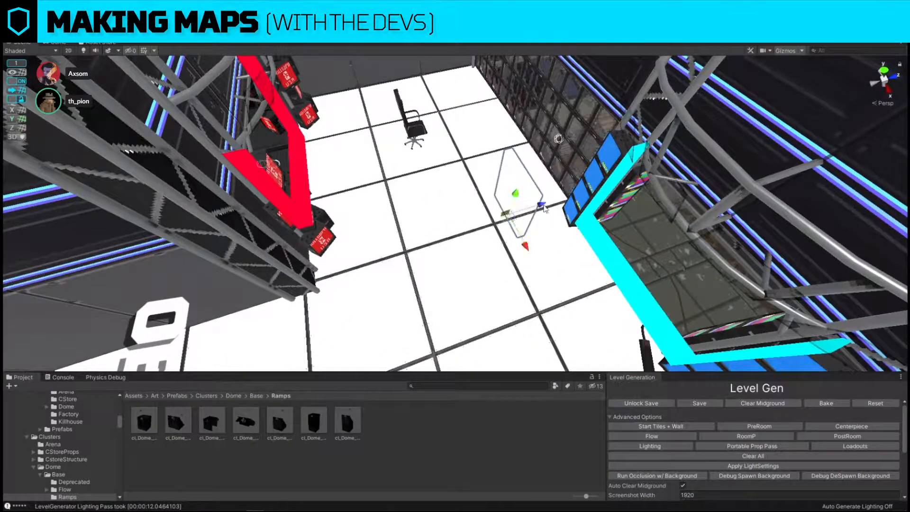
pyautogui.hotkey('ctrl', 'z')
pyautogui.moveTo(545, 182); pyautogui.dragTo(500, 222)
pyautogui.moveTo(469, 227); pyautogui.dragTo(618, 265, button='right')
# Rotate the free-standing barred panel beside the Base doorway, duplicate it and move the copy across the Observation room
pyautogui.click(490, 266)
pyautogui.moveTo(490, 266); pyautogui.dragTo(502, 266, button='right')
pyautogui.moveTo(497, 189); pyautogui.dragTo(290, 209, button='right')
pyautogui.click(364, 217)
pyautogui.press('f')
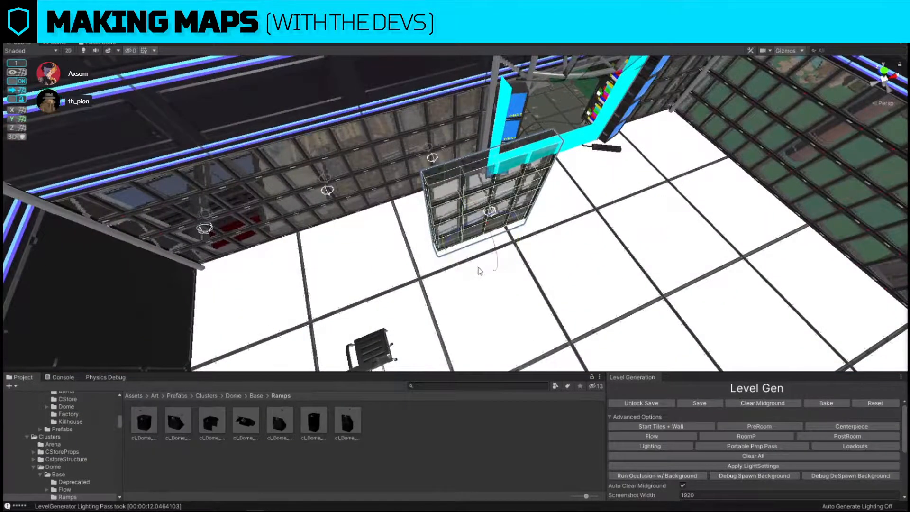
pyautogui.moveTo(480, 271); pyautogui.dragTo(364, 276)
pyautogui.press('w')
pyautogui.moveTo(479, 243); pyautogui.dragTo(470, 212, button='right')
pyautogui.hotkey('ctrl', 'd')
pyautogui.moveTo(556, 220); pyautogui.dragTo(337, 232)
# Rotate and move the two barred panels to form a divider between the chair's corner area and the rest of Observation
pyautogui.click(497, 195)
pyautogui.moveTo(497, 195); pyautogui.dragTo(535, 222, button='right')
pyautogui.press('e')
pyautogui.moveTo(510, 229); pyautogui.dragTo(702, 242)
pyautogui.press('w')
pyautogui.moveTo(463, 256); pyautogui.dragTo(470, 173, button='right')
pyautogui.keyDown('shift'); pyautogui.click(364, 233); pyautogui.keyUp('shift')
pyautogui.press('e')
pyautogui.moveTo(363, 232); pyautogui.dragTo(529, 264)
pyautogui.press('w')
pyautogui.moveTo(336, 222); pyautogui.dragTo(309, 9)
# Try to move both barred divider panels toward the OBSERVATION label and rotate them together
pyautogui.keyDown('shift'); pyautogui.click(376, 158); pyautogui.keyUp('shift')
pyautogui.keyDown('shift'); pyautogui.click(503, 168); pyautogui.keyUp('shift')
pyautogui.moveTo(502, 178); pyautogui.dragTo(459, 219, button='right')
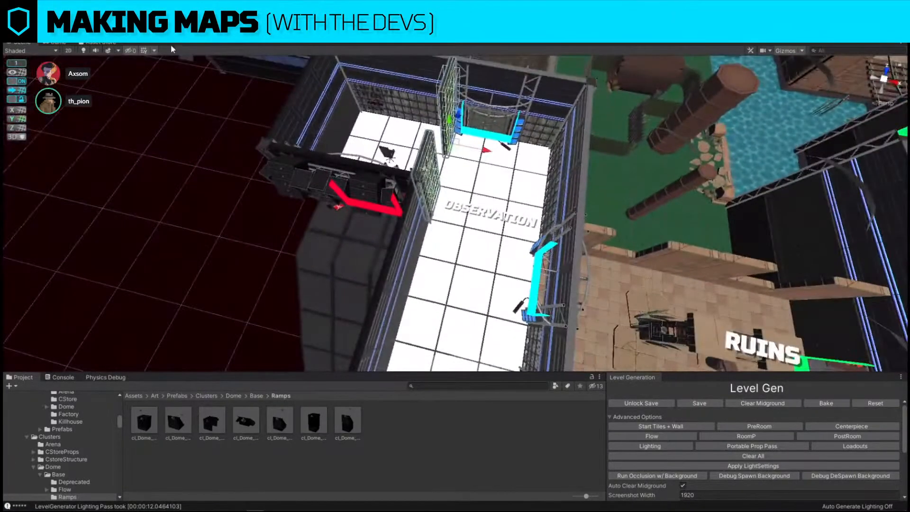
pyautogui.press('z')
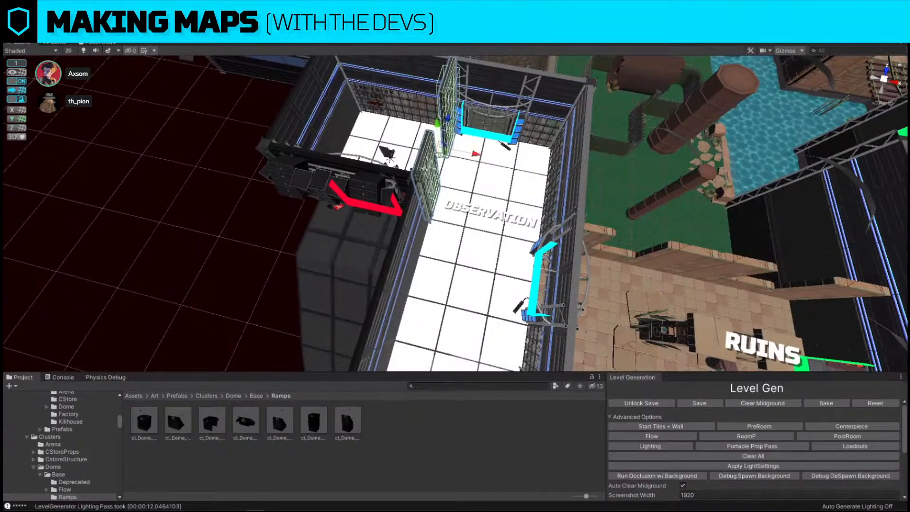
pyautogui.moveTo(455, 156); pyautogui.dragTo(505, 257)
pyautogui.moveTo(488, 223); pyautogui.dragTo(380, 244)
pyautogui.press('w')
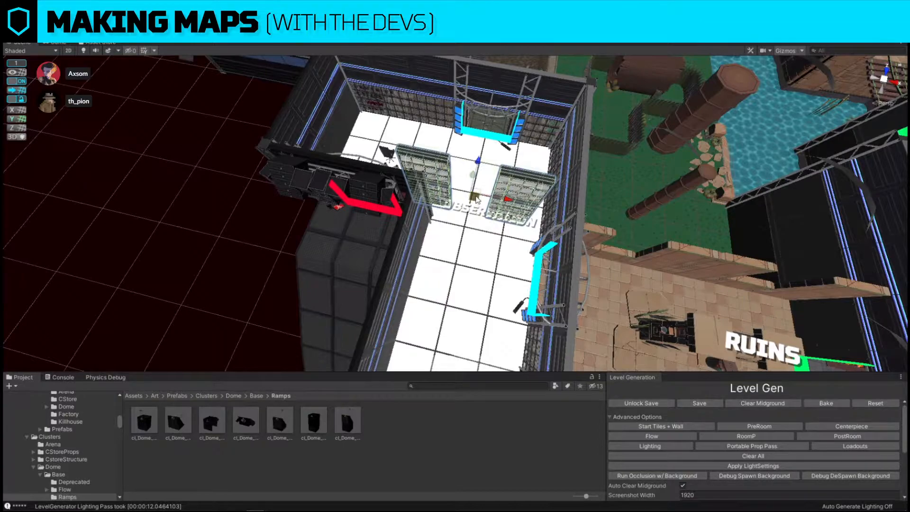
pyautogui.hotkey('ctrl', 'z')
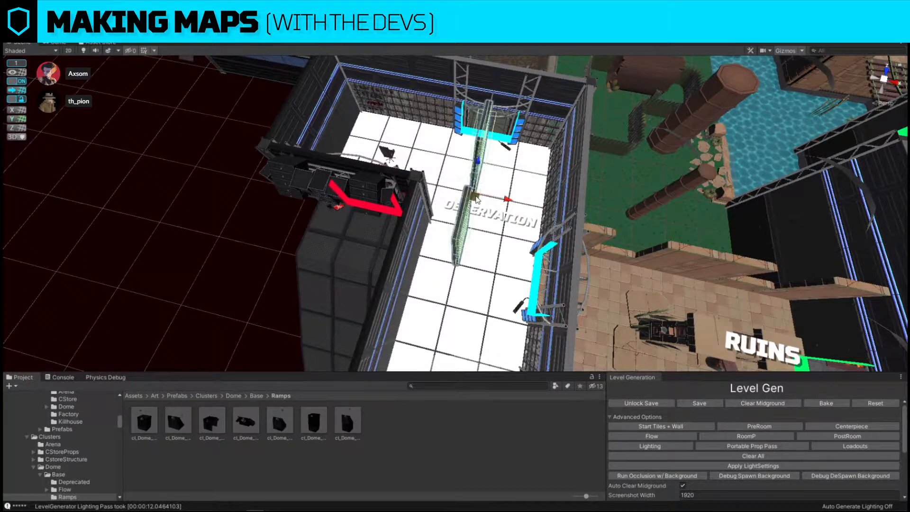
pyautogui.hotkey('ctrl', 'z')
# Duplicate the two divider panels, rotate the copies and place them across the opening to Observation's long section
pyautogui.moveTo(443, 151); pyautogui.dragTo(322, 228)
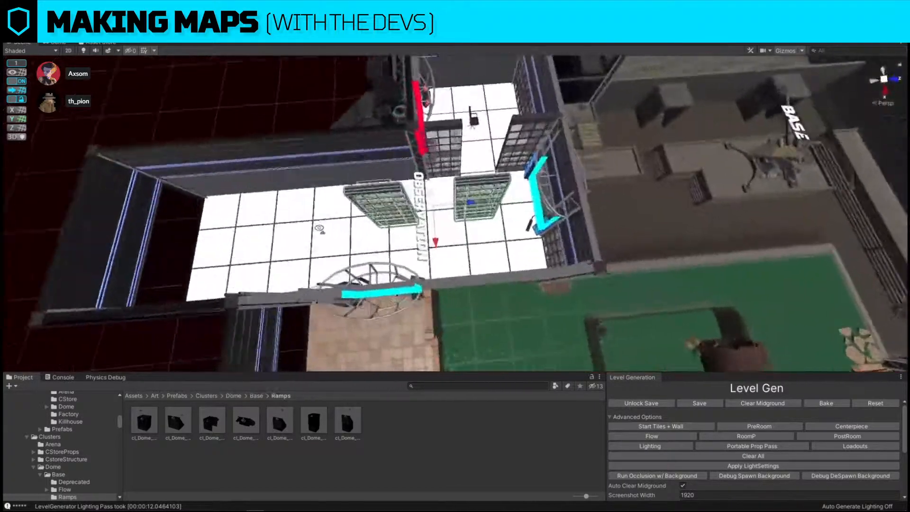
pyautogui.moveTo(322, 228); pyautogui.dragTo(340, 239, button='right')
pyautogui.moveTo(417, 230); pyautogui.dragTo(444, 228, button='middle')
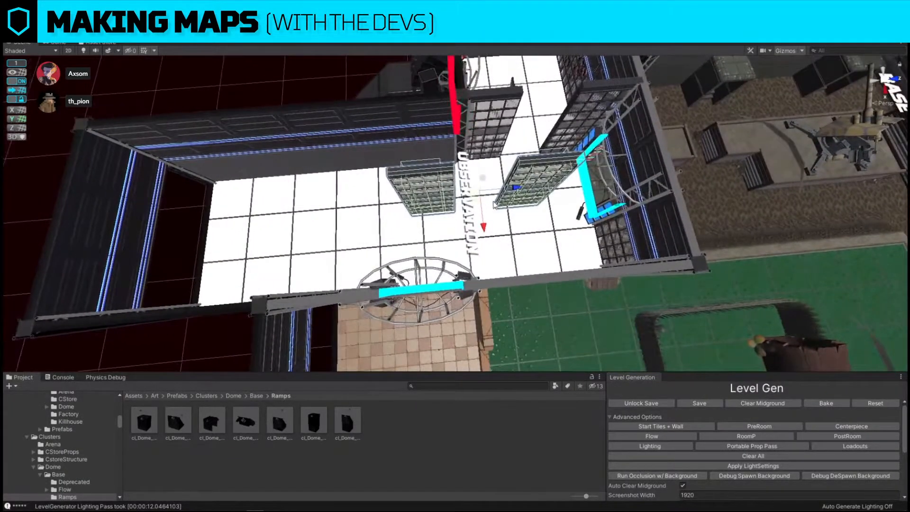
pyautogui.moveTo(473, 198); pyautogui.dragTo(310, 255)
pyautogui.press('w')
pyautogui.moveTo(417, 166); pyautogui.dragTo(425, 192, button='right')
pyautogui.moveTo(425, 195); pyautogui.dragTo(482, 218)
pyautogui.moveTo(429, 199); pyautogui.dragTo(419, 155, button='right')
pyautogui.press('s')
pyautogui.click(405, 146)
pyautogui.press('w')
pyautogui.click(532, 227)
pyautogui.moveTo(532, 227); pyautogui.dragTo(532, 240, button='right')
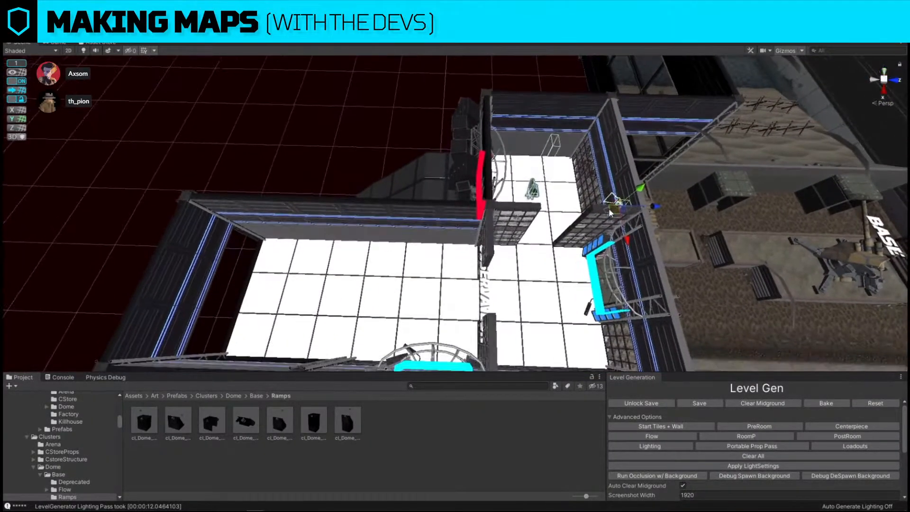
# Move the duplicated barred panel nearest the red doorway farther into the long section of Observation, against its outer wall
pyautogui.click(494, 239)
pyautogui.press('w')
pyautogui.moveTo(417, 271); pyautogui.dragTo(614, 254, button='right')
pyautogui.keyDown('shift'); pyautogui.click(622, 216); pyautogui.keyUp('shift')
pyautogui.keyDown('shift'); pyautogui.click(676, 156); pyautogui.keyUp('shift')
pyautogui.click(513, 188)
pyautogui.keyDown('shift'); pyautogui.click(535, 119); pyautogui.keyUp('shift')
pyautogui.moveTo(535, 119); pyautogui.dragTo(432, 191, button='right')
pyautogui.press('s')
pyautogui.moveTo(532, 184); pyautogui.dragTo(398, 182)
pyautogui.moveTo(398, 181); pyautogui.dragTo(531, 195, button='right')
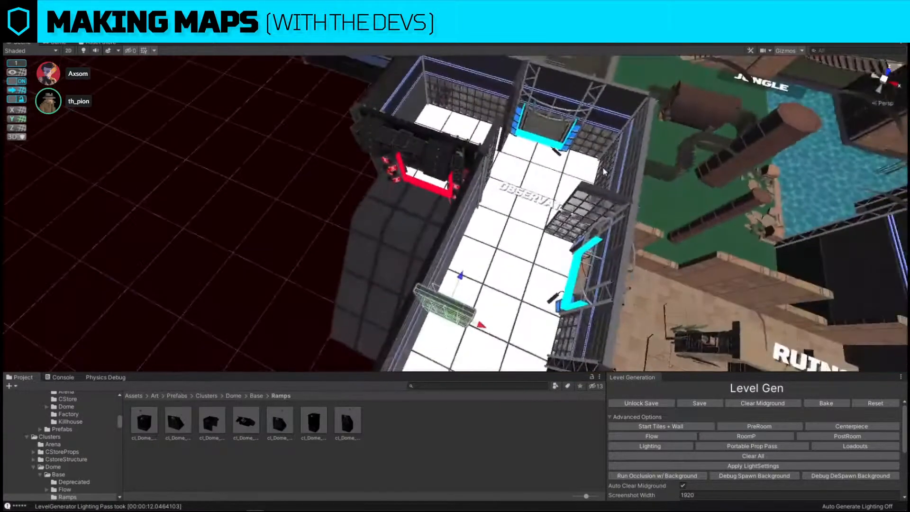
# Move the OBSERVATION label farther into the room's long section, beside the blue doorway to Ruins
pyautogui.click(539, 197)
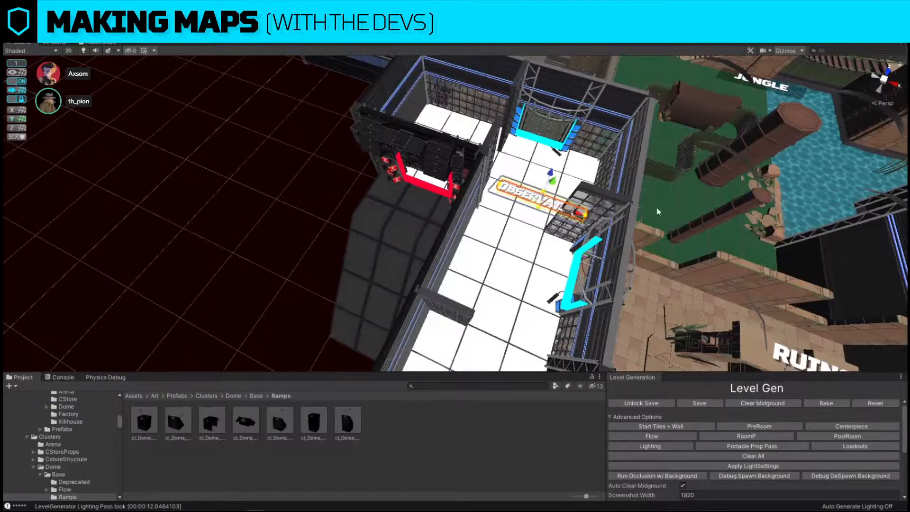
pyautogui.keyDown('alt'); pyautogui.moveTo(573, 213); pyautogui.dragTo(481, 255); pyautogui.keyUp('alt')
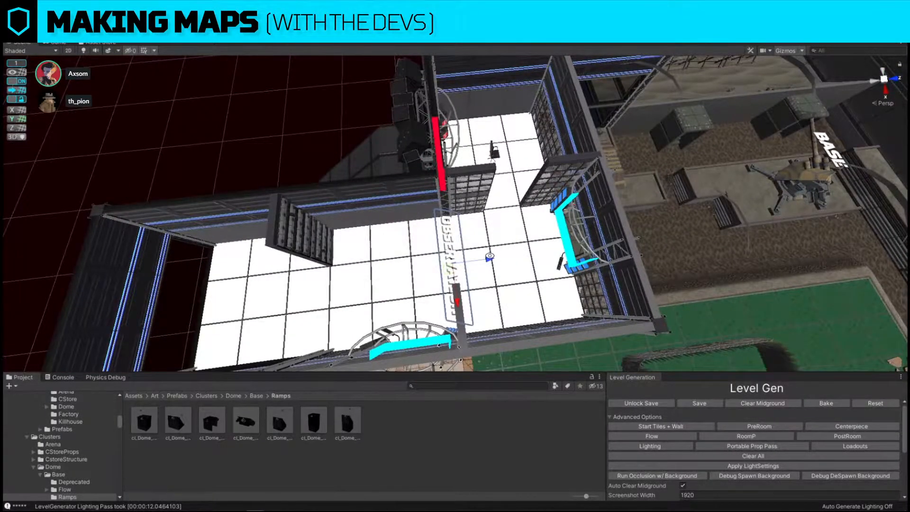
pyautogui.moveTo(472, 266); pyautogui.dragTo(426, 266)
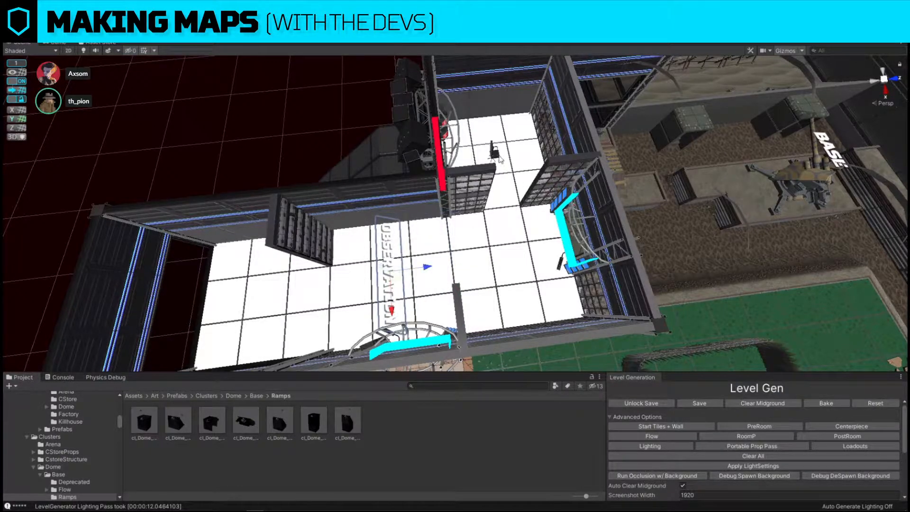
pyautogui.click(498, 156)
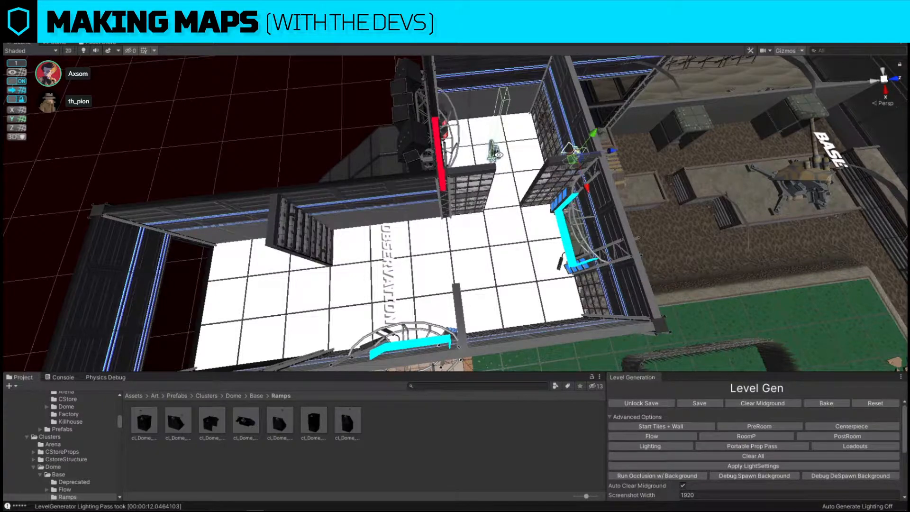
# Show the L_Snap layer to examine the snap points around the dome's exterior and the truck, and hide the layer again
pyautogui.click(843, 31)
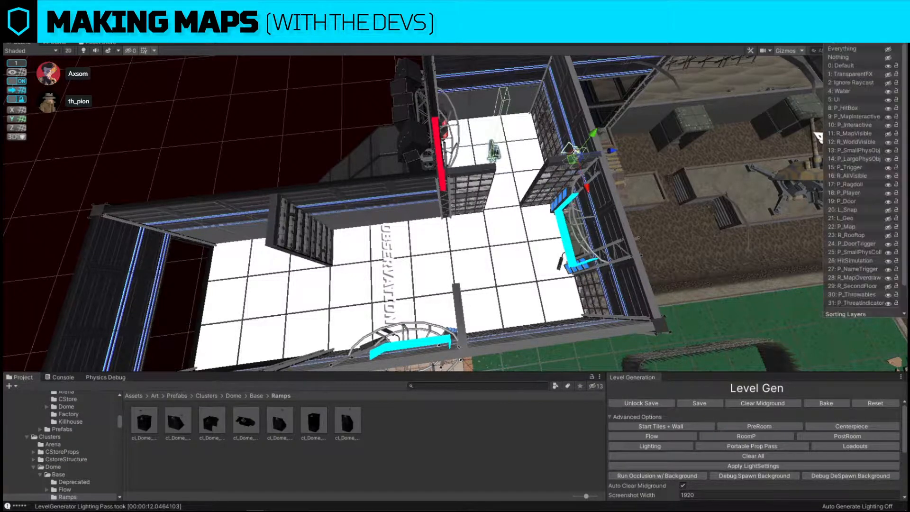
pyautogui.click(889, 219)
pyautogui.click(888, 211)
pyautogui.moveTo(536, 147); pyautogui.dragTo(463, 149, button='right')
pyautogui.moveTo(519, 184); pyautogui.dragTo(479, 216, button='right')
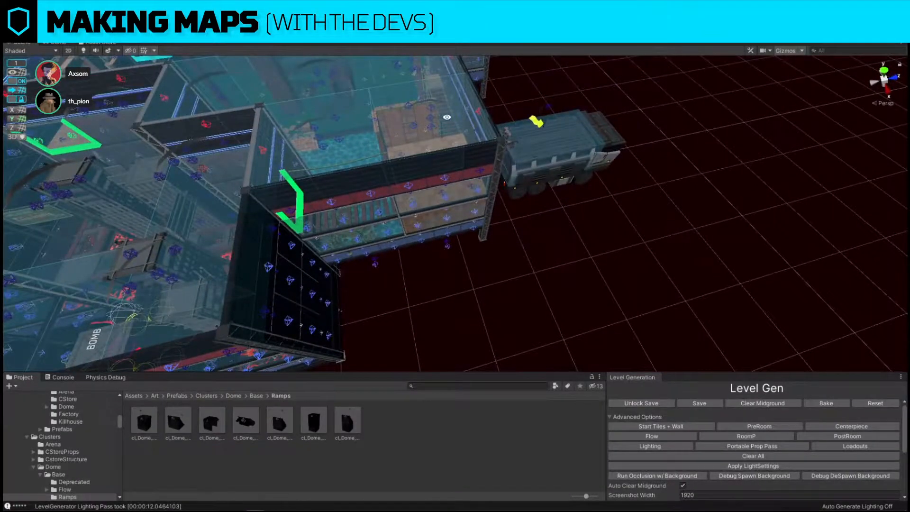
pyautogui.moveTo(575, 198); pyautogui.dragTo(479, 200, button='right')
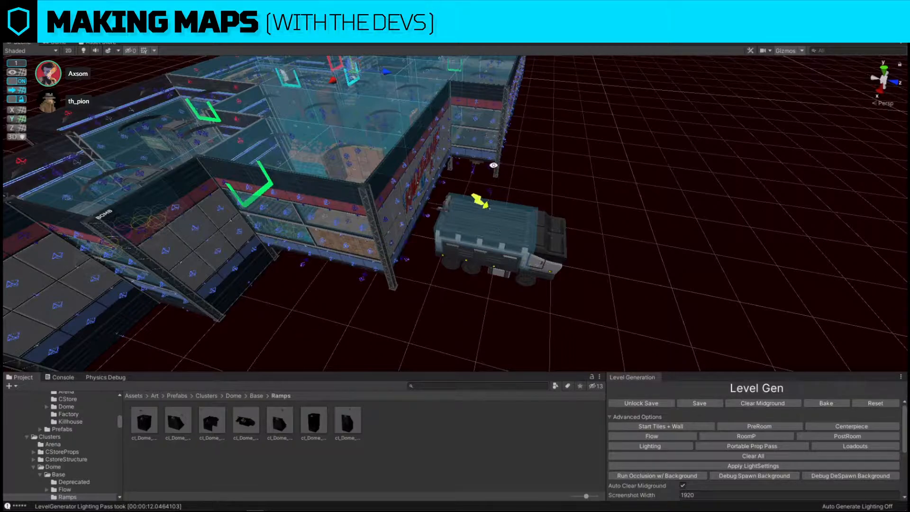
pyautogui.click(842, 32)
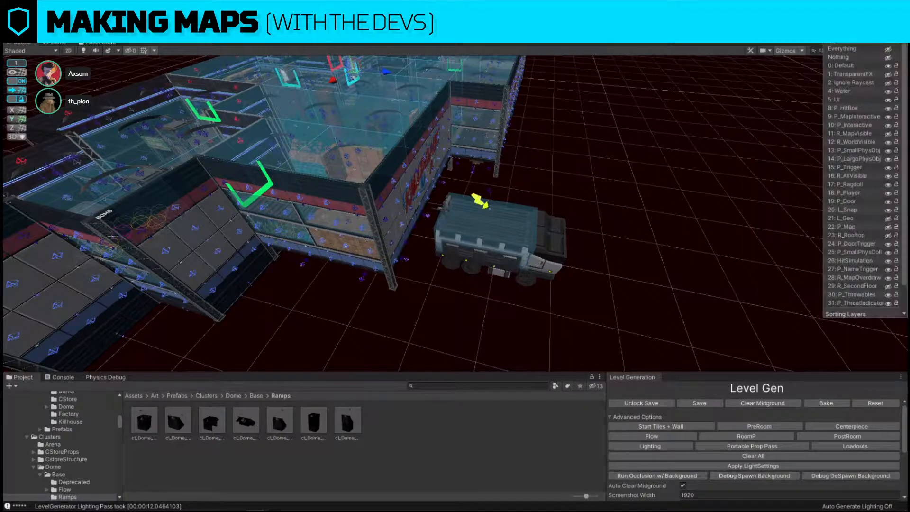
pyautogui.click(887, 211)
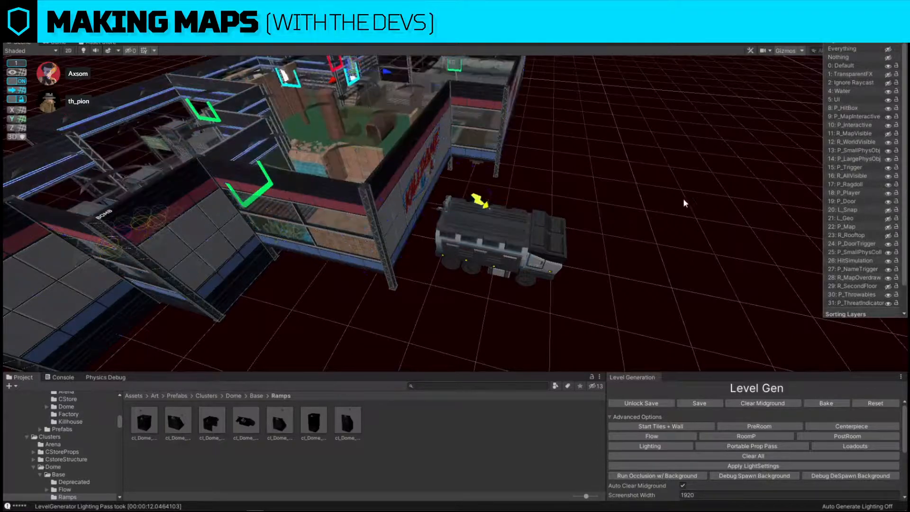
pyautogui.click(702, 201)
# Fit a solid exterior wall panel into the former red doorway opening beside Observation's chair corner
pyautogui.moveTo(431, 167); pyautogui.dragTo(621, 163, button='right')
pyautogui.press('a')
pyautogui.press('a')
pyautogui.moveTo(563, 164); pyautogui.dragTo(591, 205, button='right')
pyautogui.press('s')
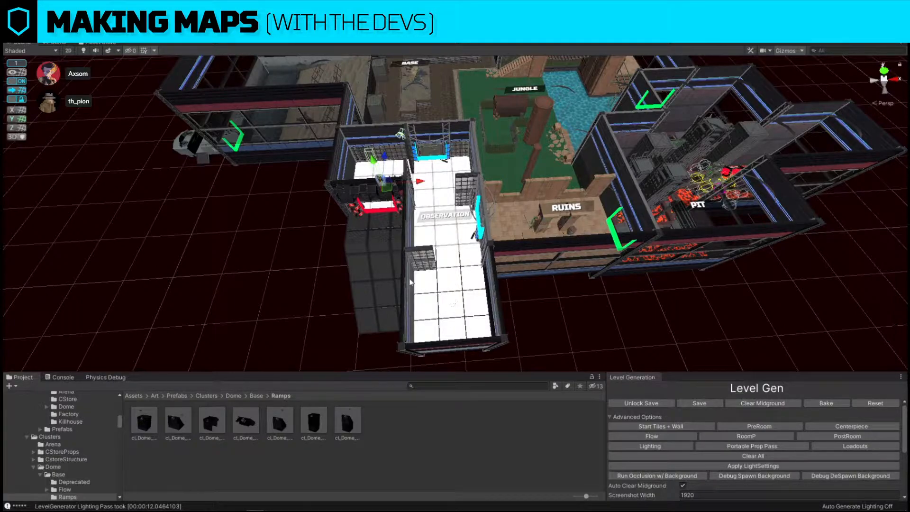
pyautogui.keyDown('alt'); pyautogui.moveTo(583, 325); pyautogui.dragTo(506, 263); pyautogui.keyUp('alt')
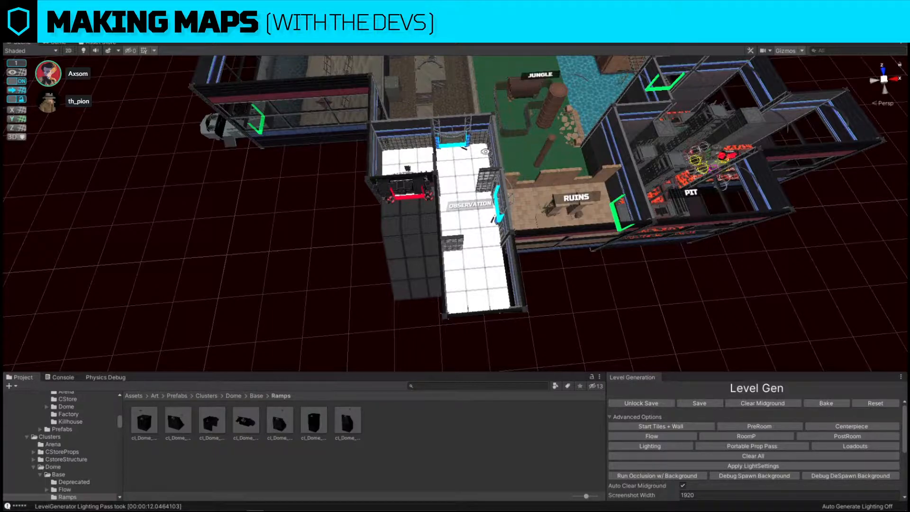
pyautogui.moveTo(468, 192); pyautogui.dragTo(581, 136, button='right')
pyautogui.click(574, 136)
pyautogui.moveTo(537, 177); pyautogui.dragTo(585, 186)
pyautogui.press('e')
pyautogui.press('w')
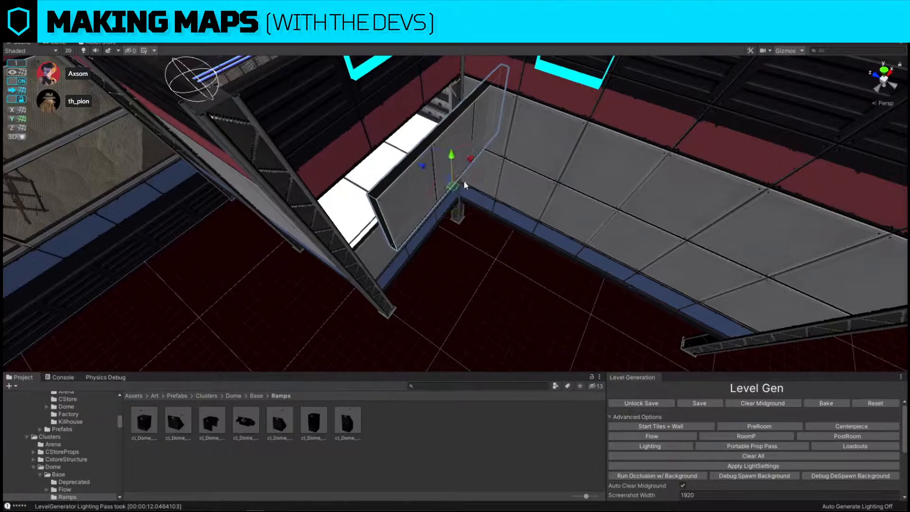
pyautogui.moveTo(456, 185); pyautogui.dragTo(414, 193)
# Replace the window wall on Observation's long section with the doorway found by searching "obs red", and set the exterior ramp outside it
pyautogui.moveTo(413, 193); pyautogui.dragTo(581, 161, button='right')
pyautogui.moveTo(678, 138); pyautogui.dragTo(320, 107, button='right')
pyautogui.click(417, 203)
pyautogui.click(423, 206)
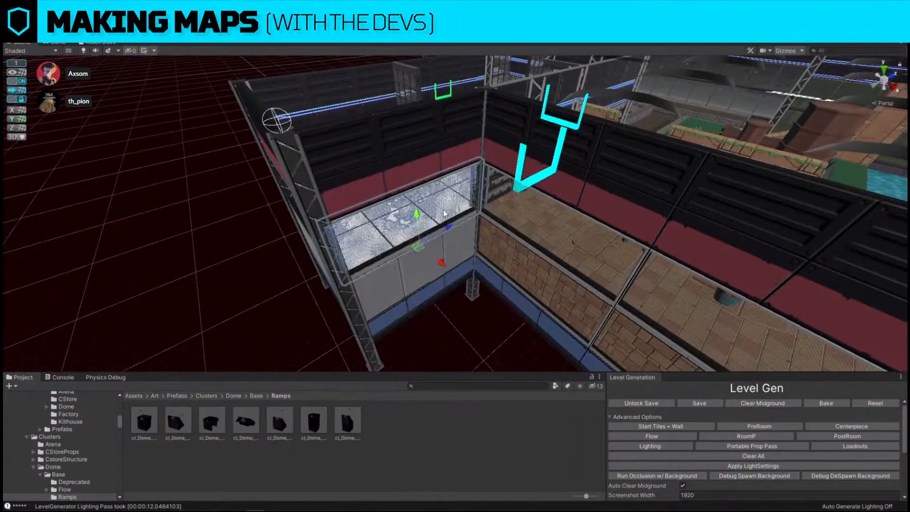
pyautogui.click(461, 386)
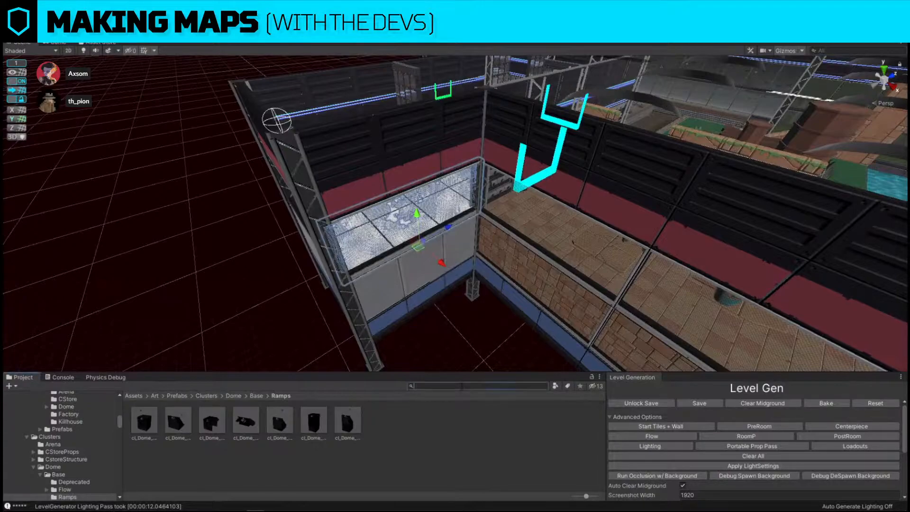
pyautogui.write('obs red')
pyautogui.hotkey('ctrl', 'shift', 'r')
pyautogui.moveTo(145, 421); pyautogui.dragTo(465, 290)
pyautogui.click(577, 354)
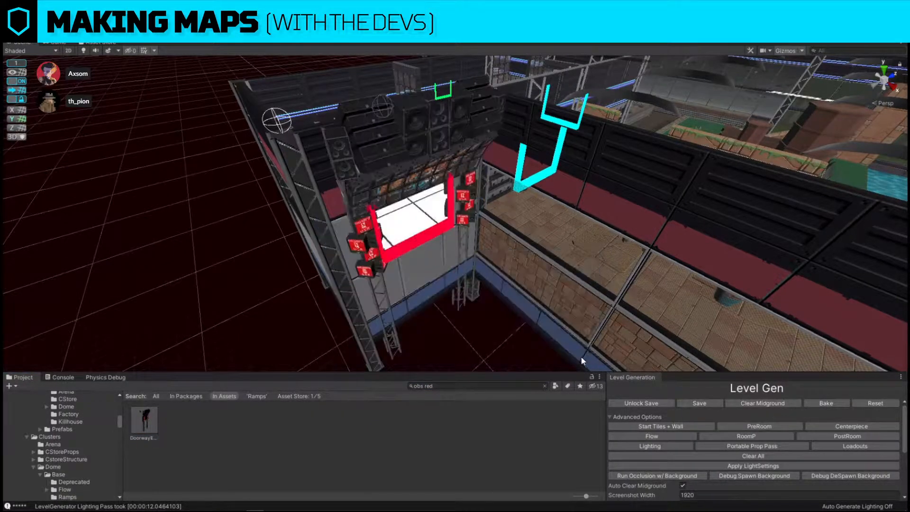
pyautogui.click(431, 110)
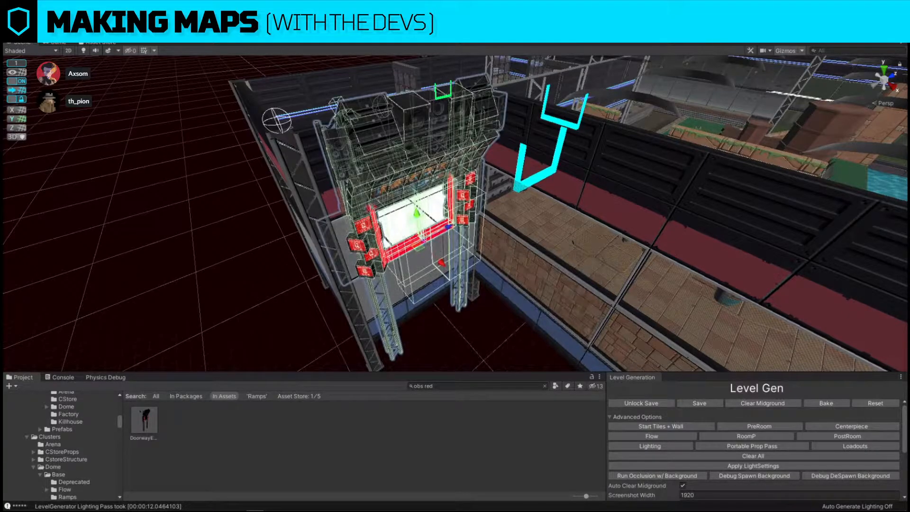
pyautogui.moveTo(519, 251); pyautogui.dragTo(504, 241, button='right')
# Replace the upper window walls of Ruins and of Observation's end with the WallExt_Dome_F3_3x_solid prefab
pyautogui.click(584, 227)
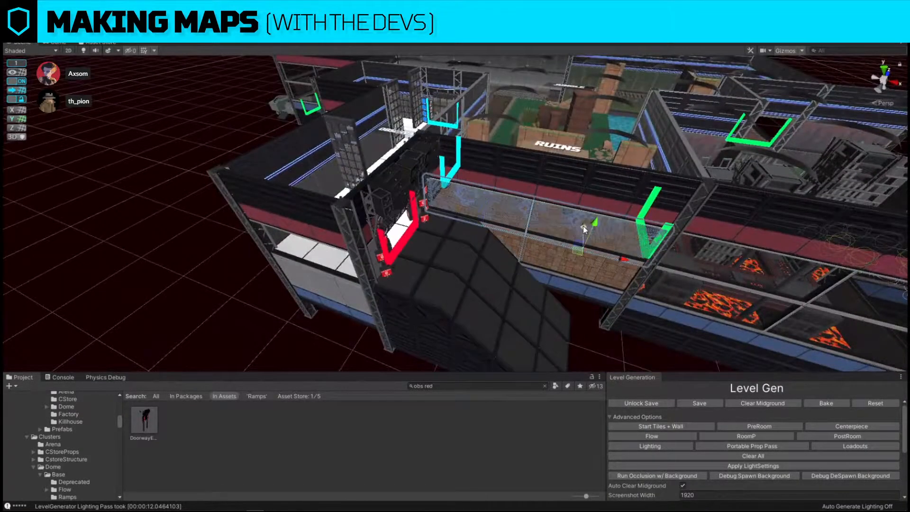
pyautogui.press('f')
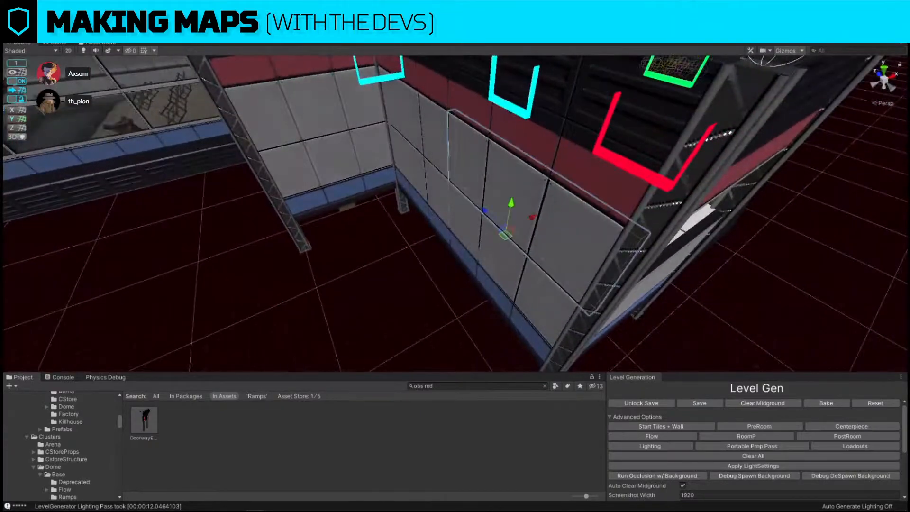
pyautogui.moveTo(748, 150); pyautogui.dragTo(508, 158, button='right')
pyautogui.click(414, 249)
pyautogui.click(508, 157)
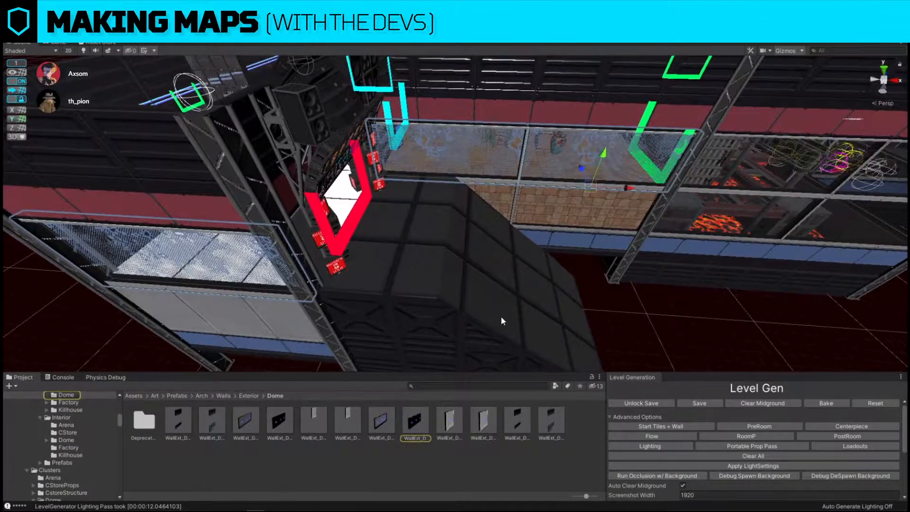
pyautogui.hotkey('ctrl', 'shift', 'r')
pyautogui.moveTo(416, 424); pyautogui.dragTo(460, 291)
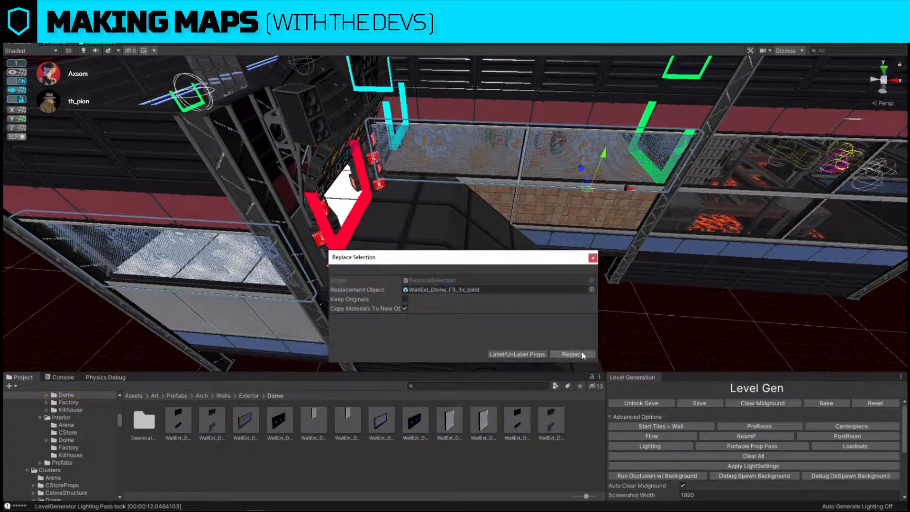
pyautogui.click(581, 353)
# Replace the lower window walls outside Ruins with the WallExt_Dome_F2_3x_Solid prefab
pyautogui.click(510, 194)
pyautogui.keyDown('shift'); pyautogui.click(558, 207); pyautogui.keyUp('shift')
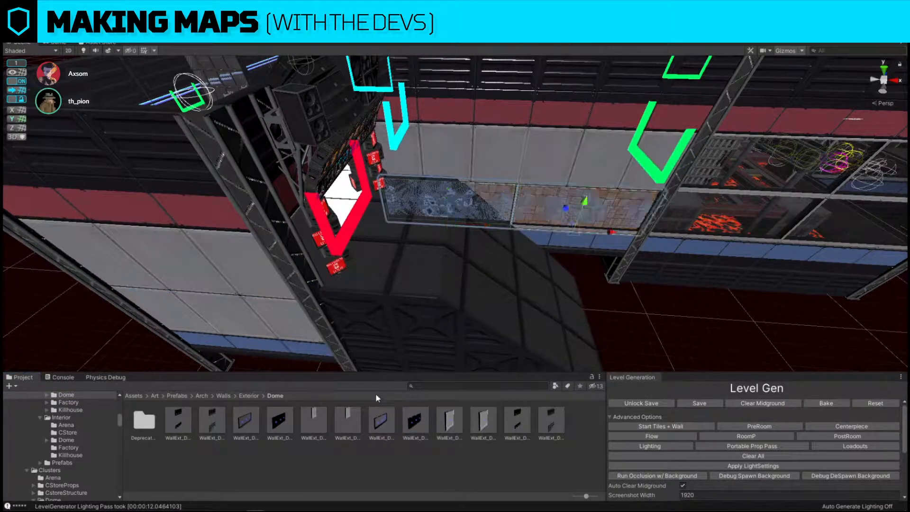
pyautogui.hotkey('ctrl', 'shift', 'r')
pyautogui.moveTo(275, 426); pyautogui.dragTo(489, 293)
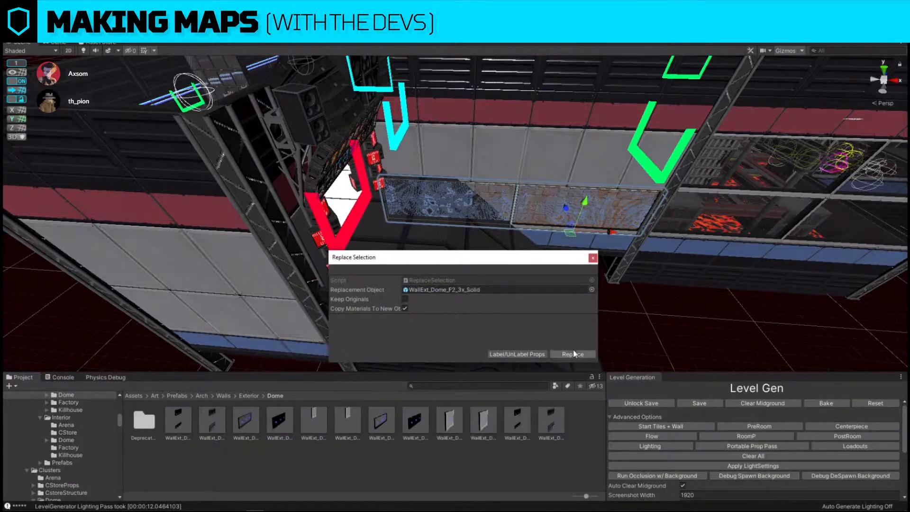
pyautogui.click(573, 354)
# Replace Pit's lower window nearest Ruins with a wall wing found by searching "wing dome", and rotate it to slope away from Ruins
pyautogui.moveTo(451, 286); pyautogui.dragTo(493, 254, button='right')
pyautogui.click(494, 254)
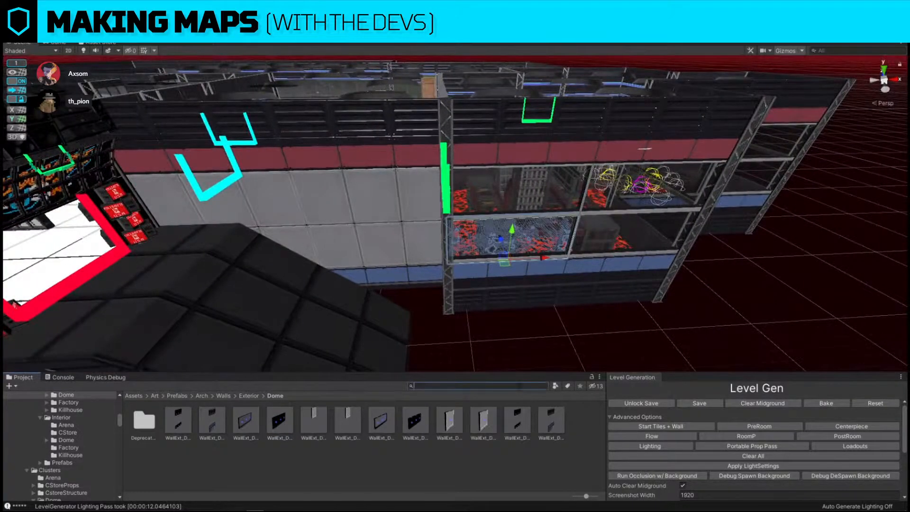
pyautogui.write('wing dome')
pyautogui.hotkey('ctrl', 'shift', 'r')
pyautogui.moveTo(246, 424); pyautogui.dragTo(498, 290)
pyautogui.click(573, 354)
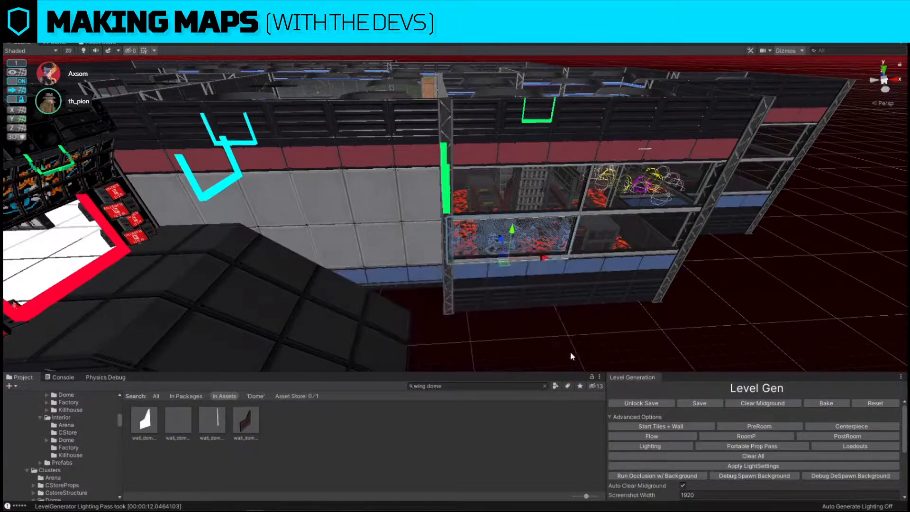
pyautogui.moveTo(573, 354); pyautogui.dragTo(524, 267, button='right')
pyautogui.press('e')
pyautogui.moveTo(482, 282); pyautogui.dragTo(733, 263)
pyautogui.click(762, 336)
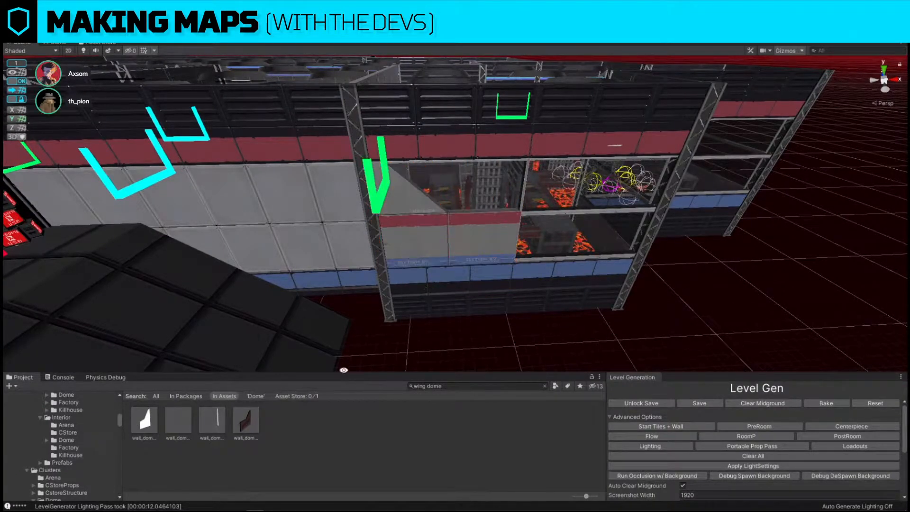
# Select two stacked barred panels in Observation and move them toward the red doorway's end of the long section
pyautogui.moveTo(665, 289); pyautogui.dragTo(587, 200, button='right')
pyautogui.press('w')
pyautogui.press('s')
pyautogui.press('w')
pyautogui.click(512, 256)
pyautogui.keyDown('shift'); pyautogui.click(515, 199); pyautogui.keyUp('shift')
pyautogui.moveTo(516, 200); pyautogui.dragTo(636, 278, button='right')
pyautogui.press('s')
pyautogui.moveTo(335, 88); pyautogui.dragTo(460, 146)
pyautogui.press('w')
pyautogui.moveTo(542, 173); pyautogui.dragTo(411, 152, button='right')
pyautogui.press('s')
pyautogui.press('w')
# Move the other stacked barred panels alongside the first pair, forming a divider between Observation's blue and red doorways
pyautogui.click(493, 162)
pyautogui.keyDown('shift'); pyautogui.click(504, 112); pyautogui.keyUp('shift')
pyautogui.keyDown('shift'); pyautogui.click(272, 152); pyautogui.keyUp('shift')
pyautogui.keyDown('shift'); pyautogui.click(330, 213); pyautogui.keyUp('shift')
pyautogui.press('d')
pyautogui.press('s')
pyautogui.click(261, 201)
pyautogui.click(386, 195)
pyautogui.keyDown('shift'); pyautogui.click(397, 141); pyautogui.keyUp('shift')
pyautogui.moveTo(417, 121); pyautogui.dragTo(475, 128)
# Add the remaining barred panels of the divider near the red doorway to the selection and rotate them all together
pyautogui.keyDown('shift'); pyautogui.click(479, 152); pyautogui.keyUp('shift')
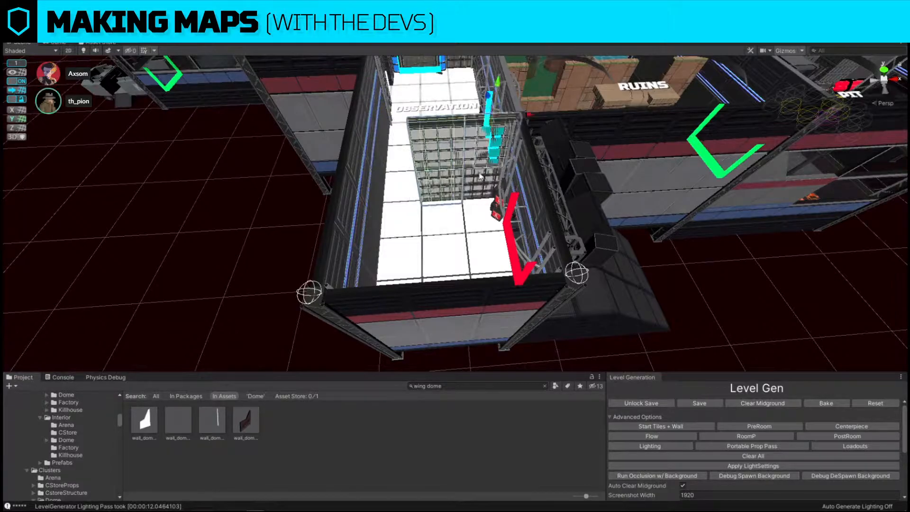
pyautogui.keyDown('shift'); pyautogui.click(481, 178); pyautogui.keyUp('shift')
pyautogui.press('e')
pyautogui.moveTo(459, 223); pyautogui.dragTo(723, 261)
pyautogui.click(725, 263)
pyautogui.press('w')
pyautogui.moveTo(724, 263)
pyautogui.mouseDown(button='right')
pyautogui.moveTo(723, 204)
pyautogui.moveTo(720, 264)
pyautogui.mouseUp(button='right')
pyautogui.press('s')
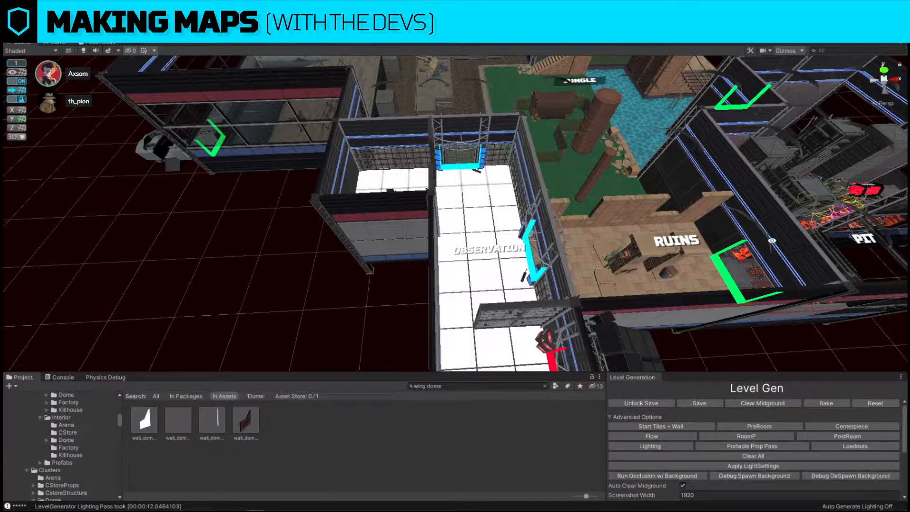
# Move the OBSERVATION label back toward the blue doorway leading to Base
pyautogui.click(526, 249)
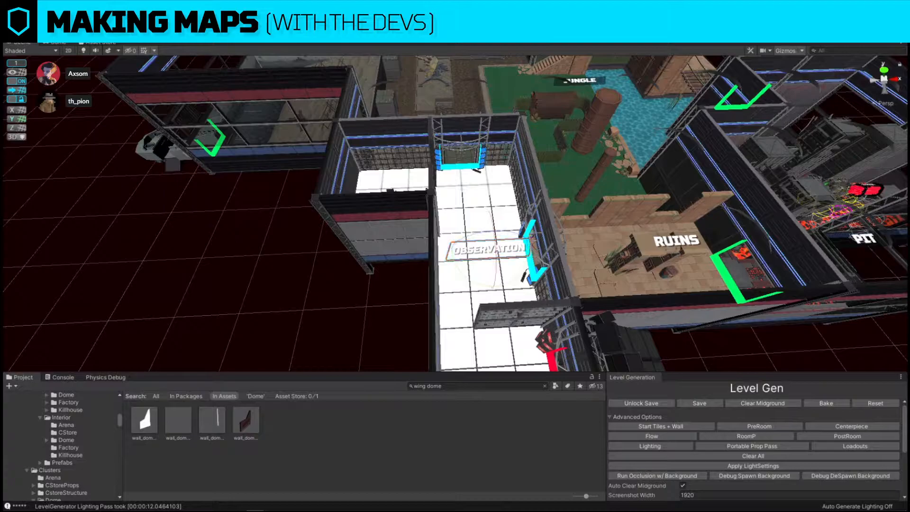
pyautogui.press('w')
pyautogui.moveTo(568, 248); pyautogui.dragTo(498, 275, button='right')
pyautogui.press('s')
pyautogui.moveTo(418, 183); pyautogui.dragTo(417, 161)
pyautogui.press('s')
pyautogui.moveTo(417, 161); pyautogui.dragTo(420, 172, button='right')
pyautogui.moveTo(426, 154); pyautogui.dragTo(425, 145)
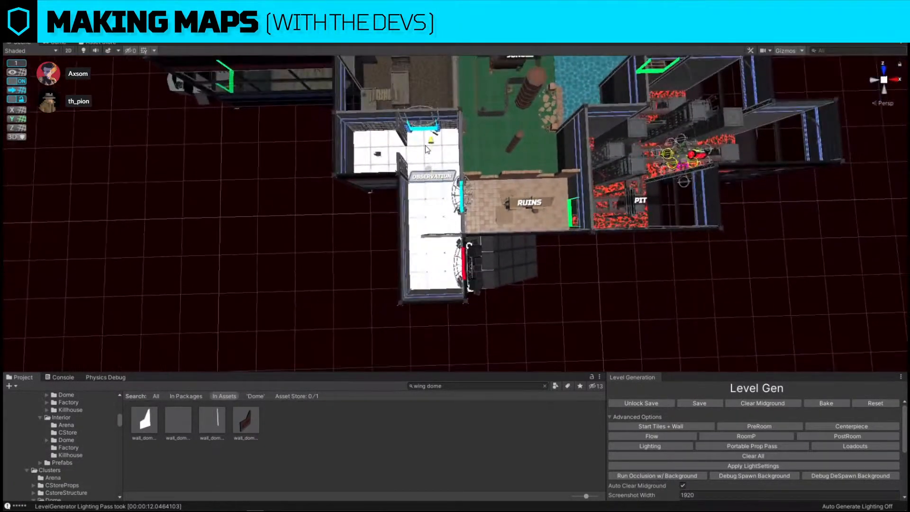
pyautogui.click(311, 221)
# Examine the whole dome layout from several angles, covering Beach, Base, Jungle, Ruins, Observation and Pit
pyautogui.moveTo(572, 162); pyautogui.dragTo(596, 137, button='right')
pyautogui.press('w')
pyautogui.press('d')
pyautogui.press('s')
pyautogui.moveTo(580, 207); pyautogui.dragTo(543, 188, button='right')
pyautogui.press('a')
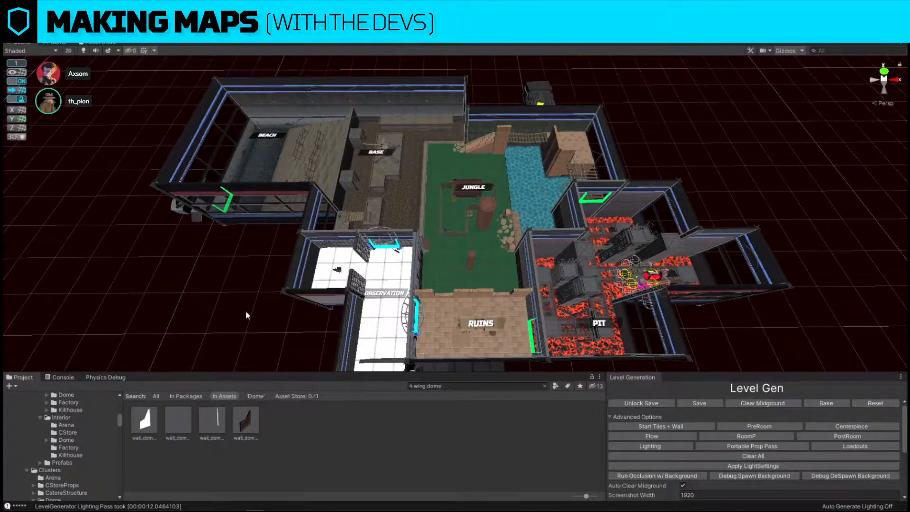
pyautogui.keyDown('alt'); pyautogui.moveTo(533, 196); pyautogui.dragTo(599, 210); pyautogui.keyUp('alt')
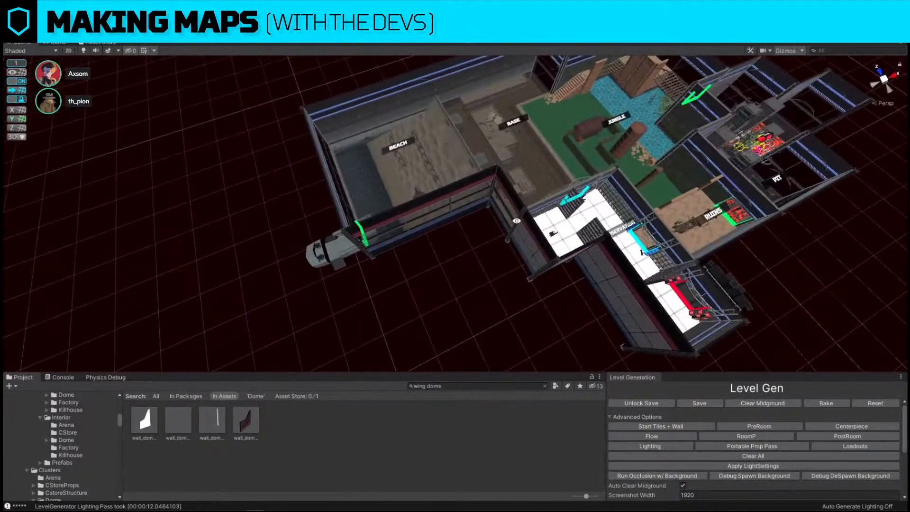
pyautogui.keyDown('alt'); pyautogui.moveTo(717, 282); pyautogui.dragTo(682, 279); pyautogui.keyUp('alt')
pyautogui.moveTo(682, 279); pyautogui.dragTo(684, 314, button='right')
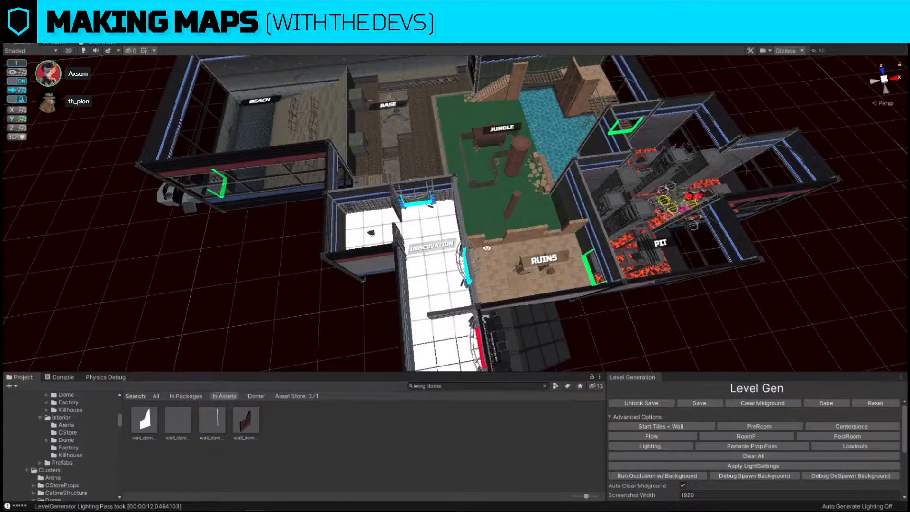
pyautogui.moveTo(517, 246); pyautogui.dragTo(447, 178, button='right')
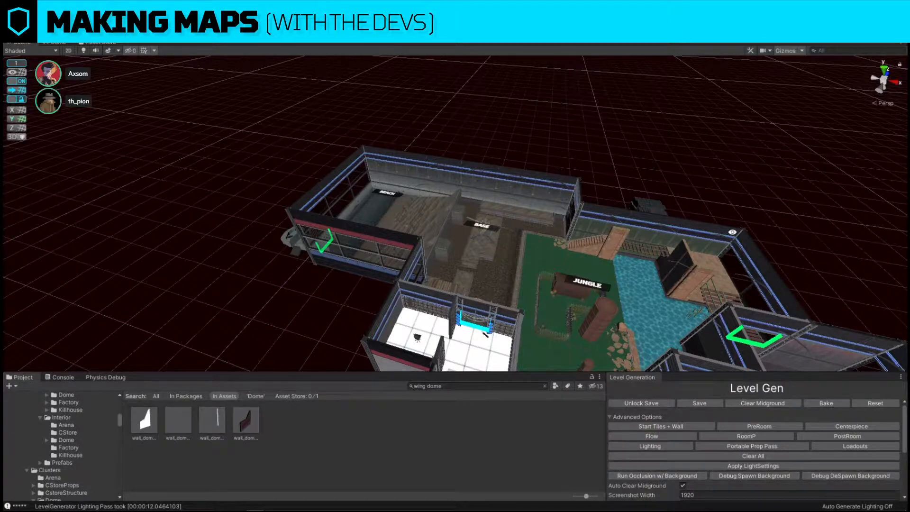
pyautogui.keyDown('alt'); pyautogui.moveTo(733, 232); pyautogui.dragTo(446, 228); pyautogui.keyUp('alt')
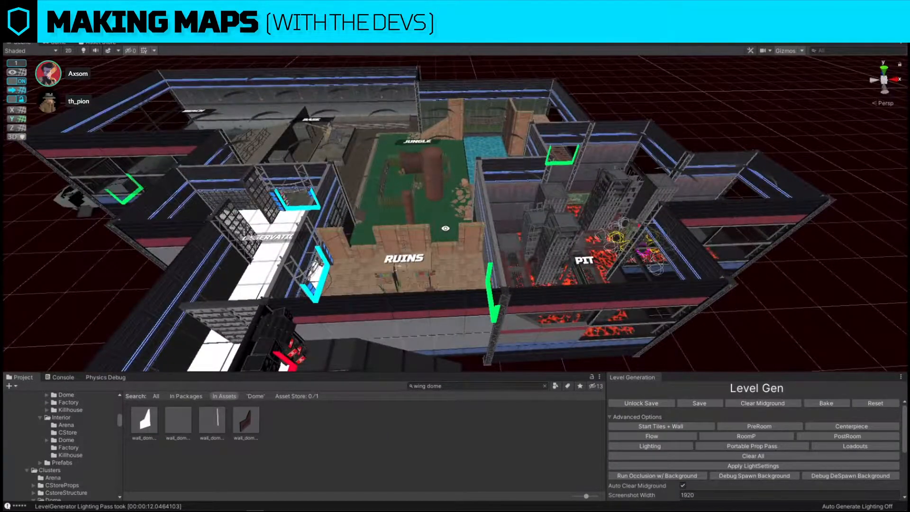
pyautogui.keyDown('alt'); pyautogui.moveTo(490, 168); pyautogui.dragTo(321, 178); pyautogui.keyUp('alt')
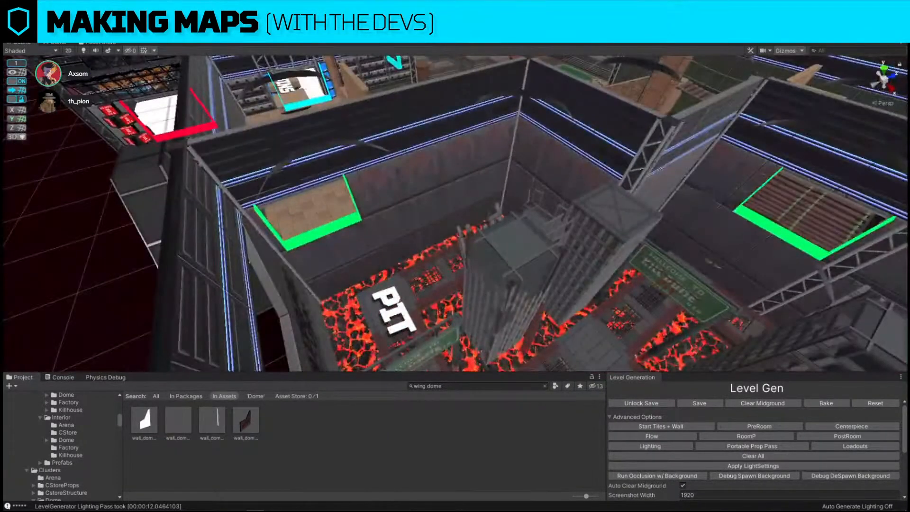
# Make the L_Snap layer visible and select the three snap points on the lower wall at Pit's lava edge
pyautogui.click(845, 31)
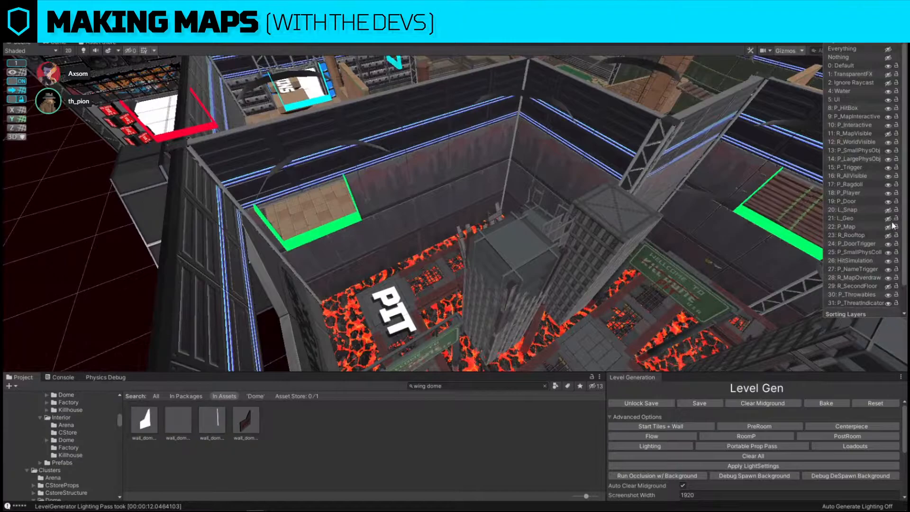
pyautogui.moveTo(531, 215); pyautogui.dragTo(479, 161, button='right')
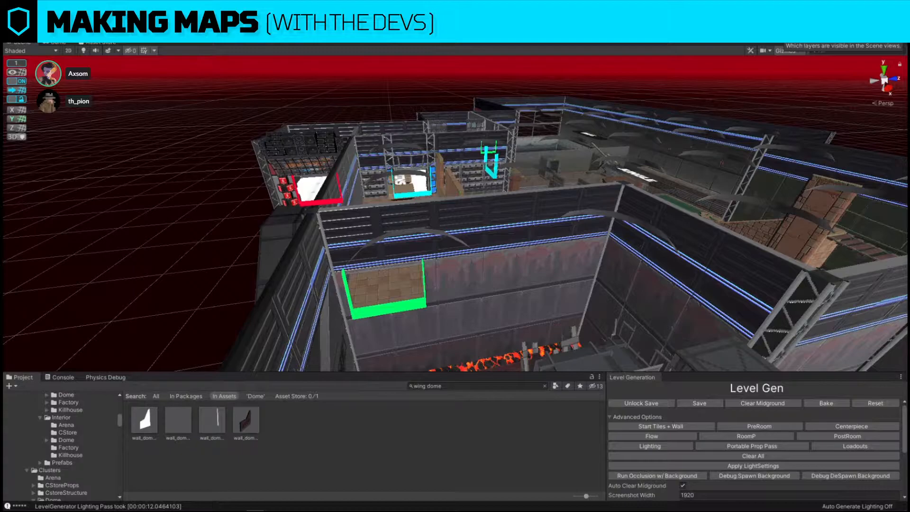
pyautogui.click(868, 35)
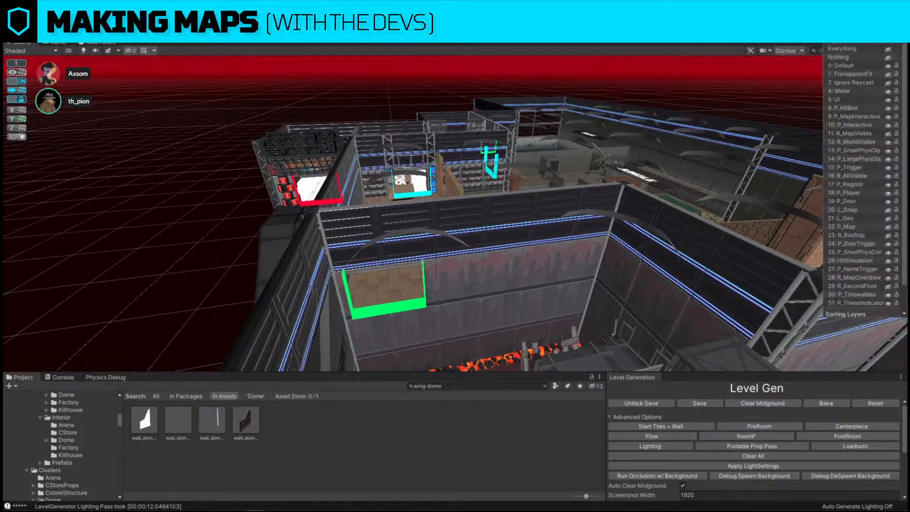
pyautogui.click(890, 210)
pyautogui.moveTo(479, 166); pyautogui.dragTo(457, 220, button='right')
pyautogui.press('w')
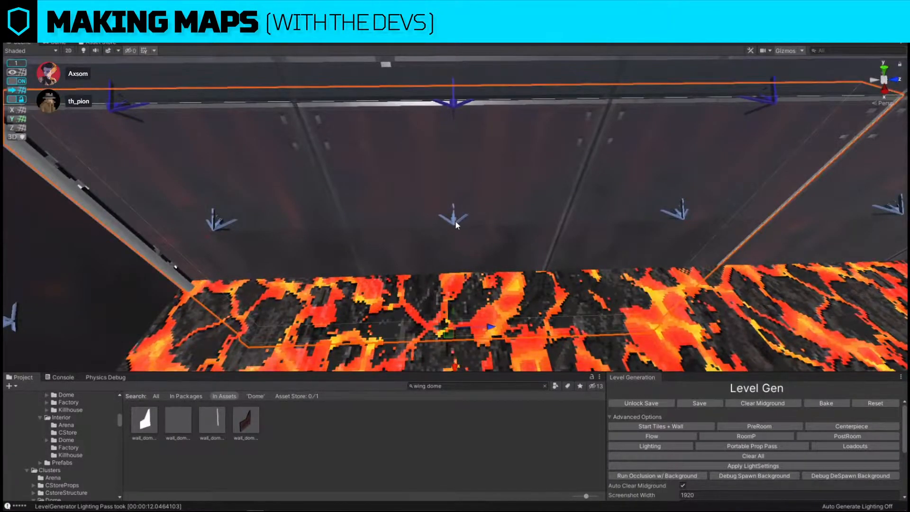
pyautogui.click(456, 221)
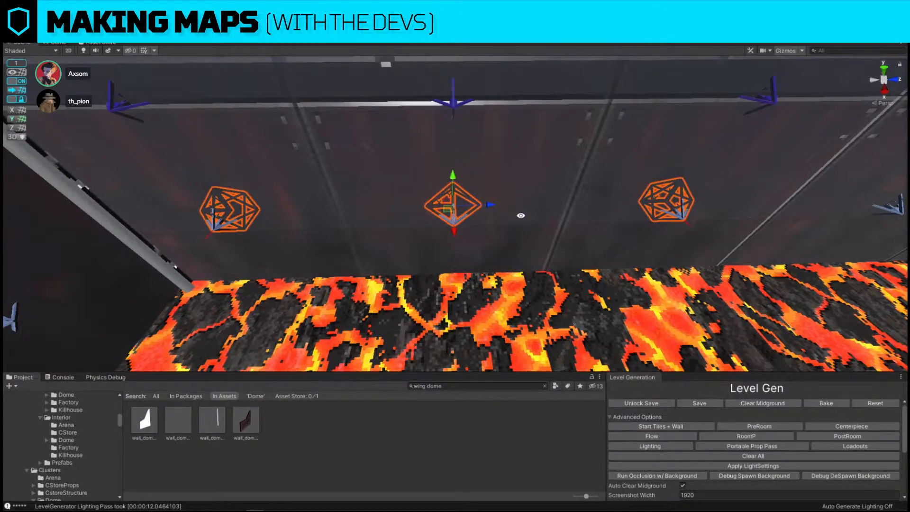
pyautogui.keyDown('alt'); pyautogui.moveTo(503, 208); pyautogui.dragTo(563, 223); pyautogui.keyUp('alt')
# Nudge the two snap points on the adjoining corner wall with grid snapping off, and hide the L_Snap layer
pyautogui.click(21, 81)
pyautogui.moveTo(571, 220); pyautogui.dragTo(441, 214, button='right')
pyautogui.click(447, 243)
pyautogui.keyDown('alt'); pyautogui.moveTo(448, 243); pyautogui.dragTo(690, 265); pyautogui.keyUp('alt')
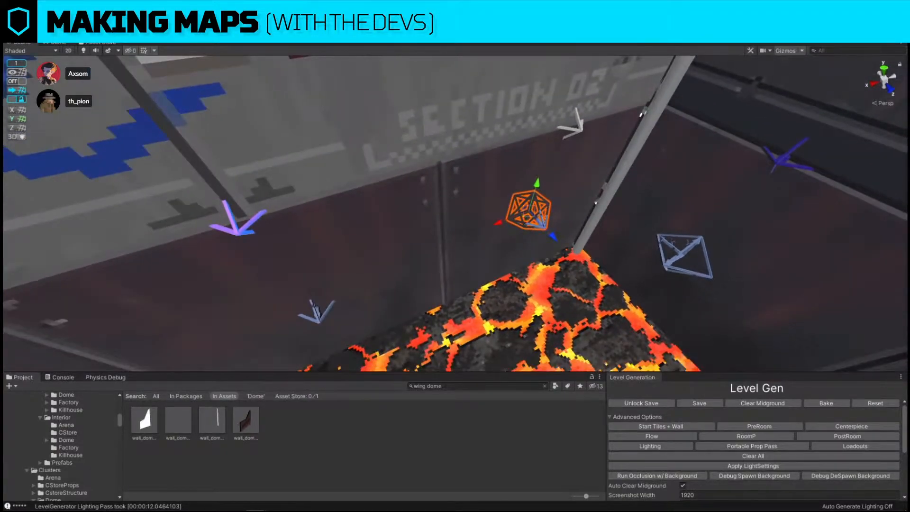
pyautogui.keyDown('shift'); pyautogui.click(318, 314); pyautogui.keyUp('shift')
pyautogui.moveTo(555, 235); pyautogui.dragTo(564, 246)
pyautogui.keyDown('alt'); pyautogui.moveTo(512, 244); pyautogui.dragTo(578, 153, button='right'); pyautogui.keyUp('alt')
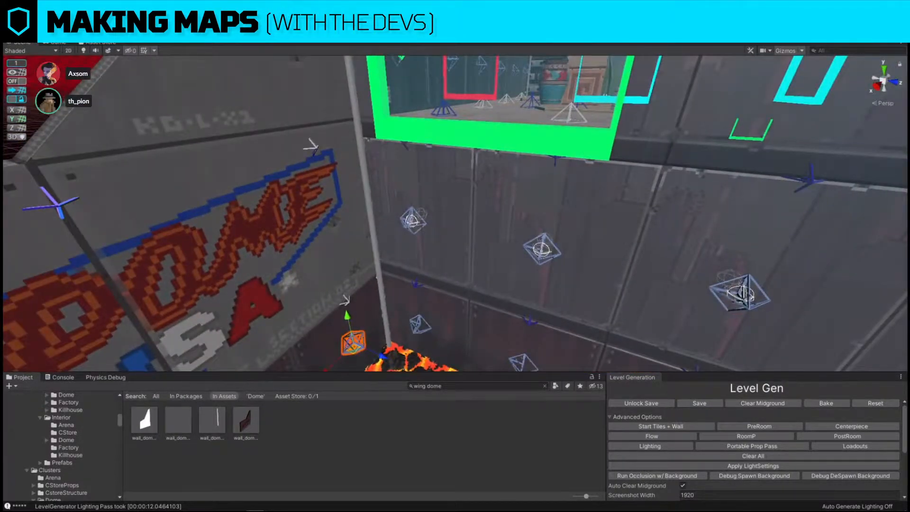
pyautogui.click(845, 32)
pyautogui.click(889, 212)
# Select Pit's green doorway to Ruins and bring in the platforms and ramps beneath it
pyautogui.click(602, 123)
pyautogui.click(648, 138)
pyautogui.click(633, 134)
pyautogui.press('s')
pyautogui.moveTo(633, 135); pyautogui.dragTo(526, 247, button='right')
pyautogui.press('w')
pyautogui.press('s')
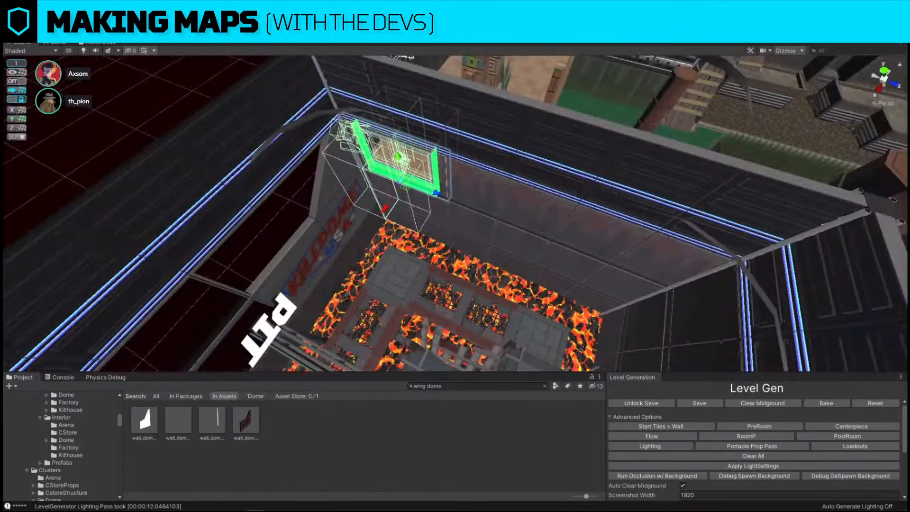
pyautogui.hotkey('ctrl', 'z')
pyautogui.hotkey('ctrl', 'z')
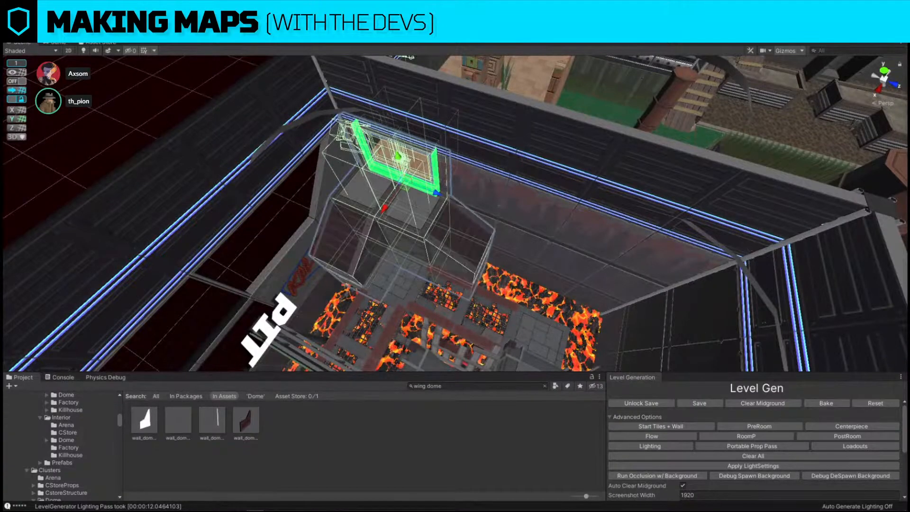
pyautogui.hotkey('ctrl', 'z')
pyautogui.hotkey('ctrl', 'z')
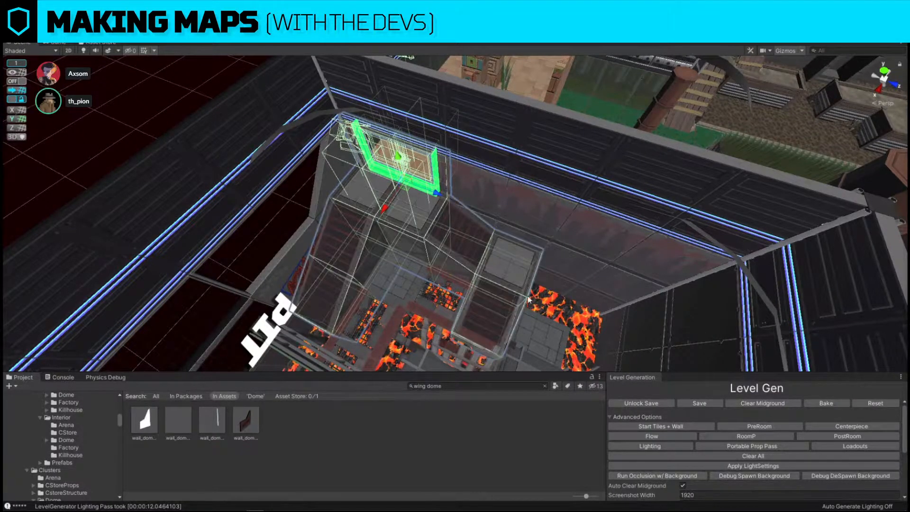
# Delete the surplus ramp and platform pieces around Pit's green doorway to Ruins
pyautogui.click(504, 283)
pyautogui.click(492, 325)
pyautogui.press('Delete')
pyautogui.click(358, 248)
pyautogui.press('w')
pyautogui.moveTo(361, 243); pyautogui.dragTo(412, 215, button='right')
pyautogui.click(514, 315)
pyautogui.press('Delete')
pyautogui.click(536, 275)
pyautogui.press('Delete')
pyautogui.click(295, 302)
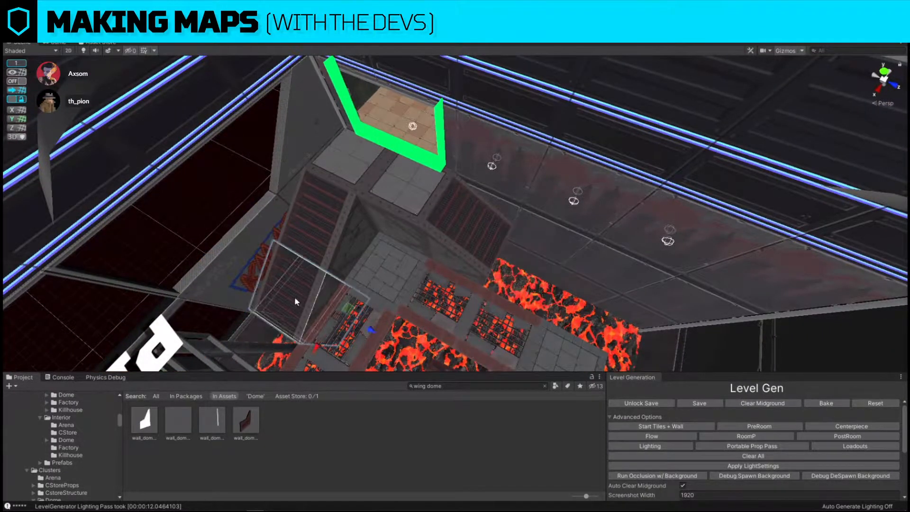
pyautogui.press('Delete')
# Rotate the remaining loose ramp and move it to continue the ramp along Pit's wall, then duplicate the piece at its foot
pyautogui.click(313, 283)
pyautogui.press('e')
pyautogui.keyDown('ctrl'); pyautogui.moveTo(358, 345); pyautogui.dragTo(499, 318); pyautogui.keyUp('ctrl')
pyautogui.press('w')
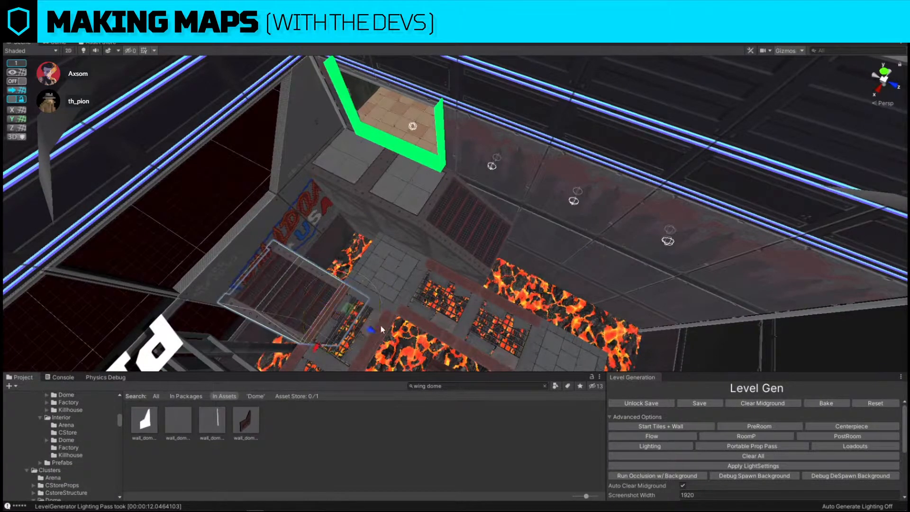
pyautogui.moveTo(354, 312); pyautogui.dragTo(506, 294)
pyautogui.moveTo(505, 294); pyautogui.dragTo(435, 298, button='right')
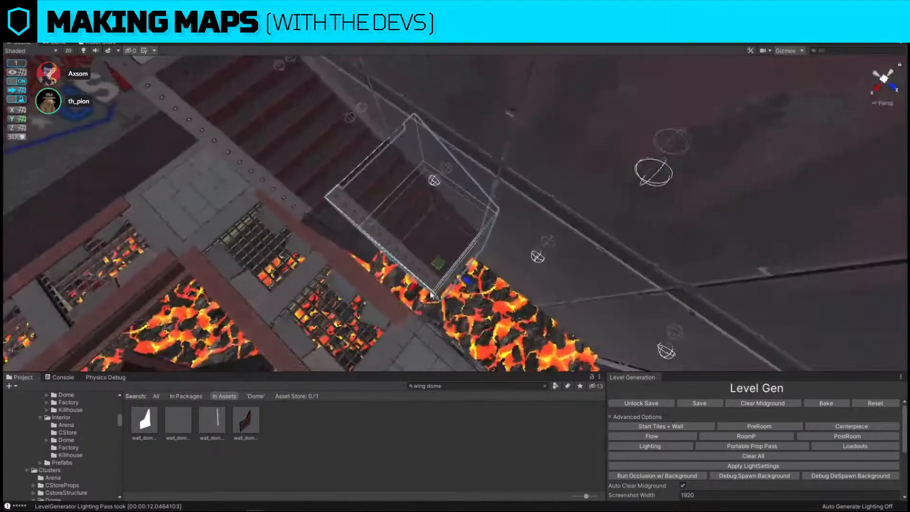
pyautogui.moveTo(413, 282); pyautogui.dragTo(565, 207)
pyautogui.click(474, 343)
pyautogui.keyDown('alt'); pyautogui.moveTo(394, 293); pyautogui.dragTo(430, 219); pyautogui.keyUp('alt')
pyautogui.hotkey('ctrl', 'd')
# Duplicate the platform and ramp assembly from the Ruins doorway, rotate the copy and place it beneath Pit's other green doorway
pyautogui.press('s')
pyautogui.moveTo(429, 218); pyautogui.dragTo(652, 151, button='right')
pyautogui.moveTo(564, 141); pyautogui.dragTo(653, 140, button='right')
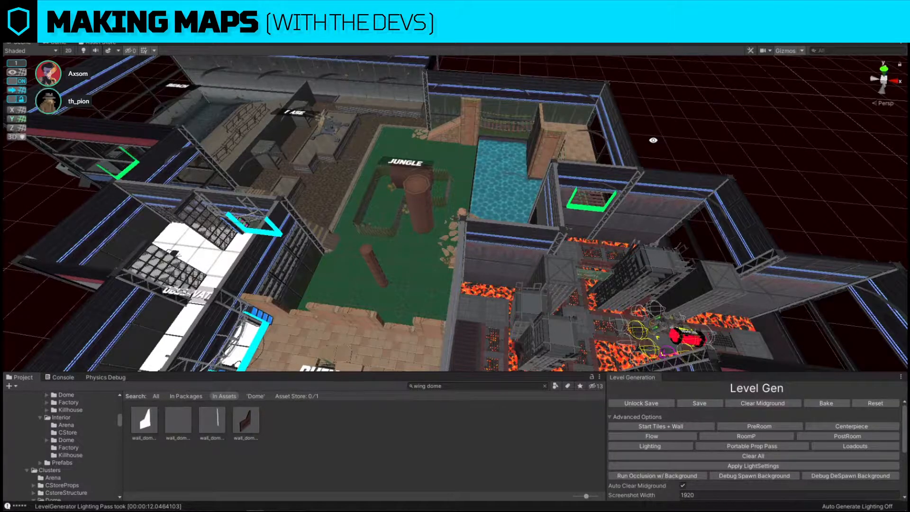
pyautogui.moveTo(511, 207); pyautogui.dragTo(534, 230, button='right')
pyautogui.press('s')
pyautogui.moveTo(567, 140); pyautogui.dragTo(517, 164, button='right')
pyautogui.press('w')
pyautogui.click(354, 285)
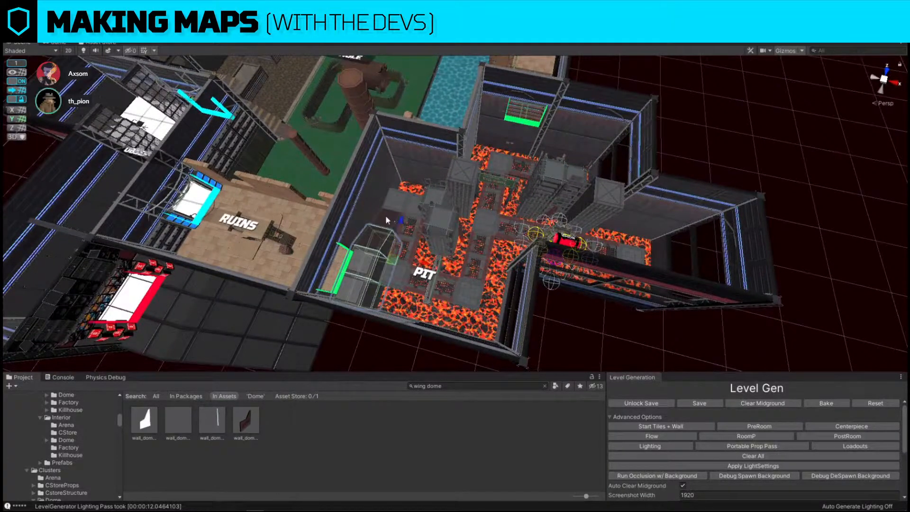
pyautogui.click(395, 201)
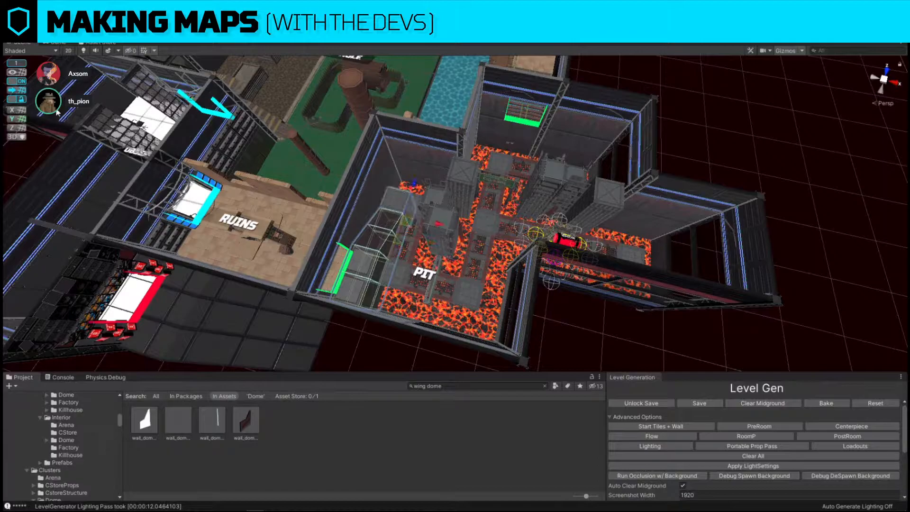
pyautogui.click(126, 30)
pyautogui.press('e')
pyautogui.keyDown('ctrl'); pyautogui.moveTo(399, 276); pyautogui.dragTo(277, 294); pyautogui.keyUp('ctrl')
pyautogui.press('w')
pyautogui.moveTo(394, 275); pyautogui.dragTo(427, 271, button='right')
pyautogui.press('w')
pyautogui.press('s')
pyautogui.moveTo(290, 313); pyautogui.dragTo(486, 169)
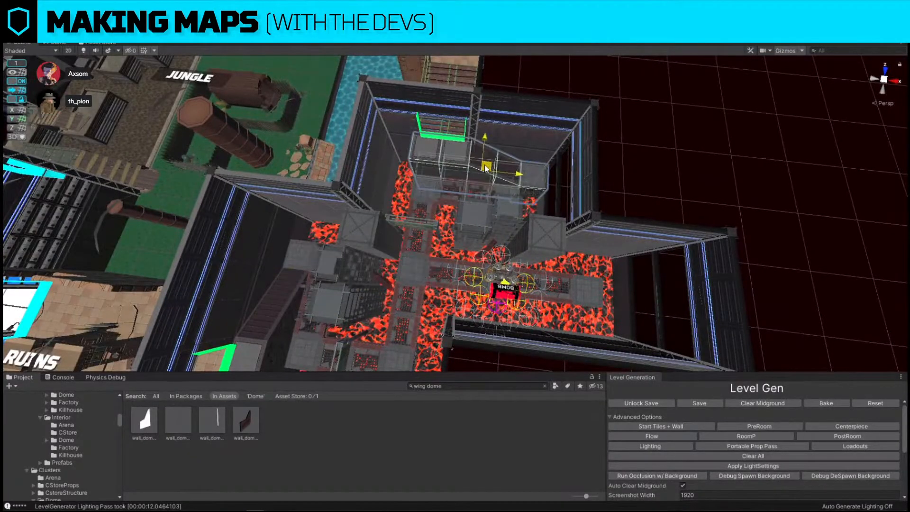
# Examine the ramps placed in Pit and the glass panels beside Observation's blue doorway
pyautogui.click(674, 163)
pyautogui.moveTo(555, 161); pyautogui.dragTo(610, 138, button='right')
pyautogui.press('w')
pyautogui.moveTo(437, 172); pyautogui.dragTo(386, 223, button='right')
pyautogui.click(386, 230)
pyautogui.moveTo(362, 211); pyautogui.dragTo(438, 215)
pyautogui.moveTo(437, 216); pyautogui.dragTo(374, 172, button='right')
pyautogui.press('w')
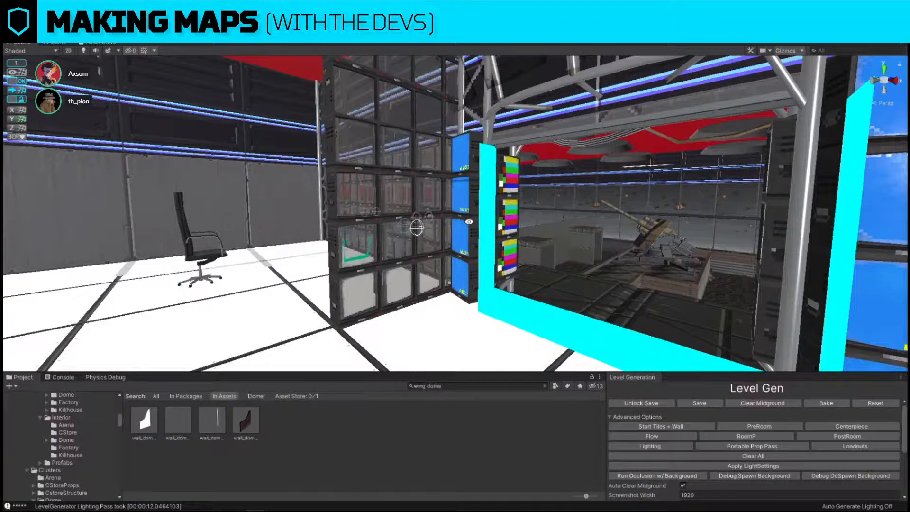
# Select the stacked glass panels on both sides of the opening to Observation's chair alcove and rotate them together to face the other way
pyautogui.click(402, 236)
pyautogui.keyDown('shift'); pyautogui.click(404, 96); pyautogui.keyUp('shift')
pyautogui.moveTo(404, 95); pyautogui.dragTo(310, 153, button='right')
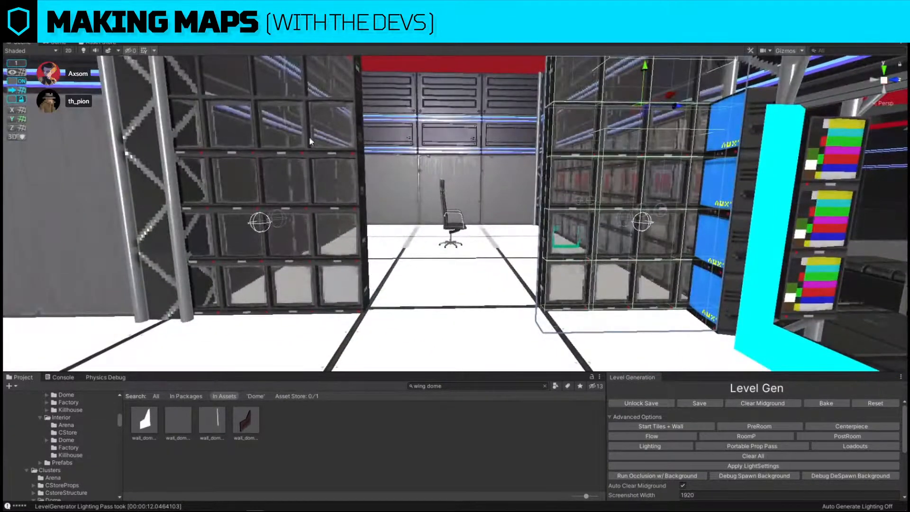
pyautogui.click(309, 152)
pyautogui.keyDown('shift'); pyautogui.click(342, 87); pyautogui.keyUp('shift')
pyautogui.keyDown('shift'); pyautogui.click(587, 90); pyautogui.keyUp('shift')
pyautogui.keyDown('shift'); pyautogui.click(600, 150); pyautogui.keyUp('shift')
pyautogui.moveTo(600, 150); pyautogui.dragTo(475, 195, button='right')
pyautogui.press('e')
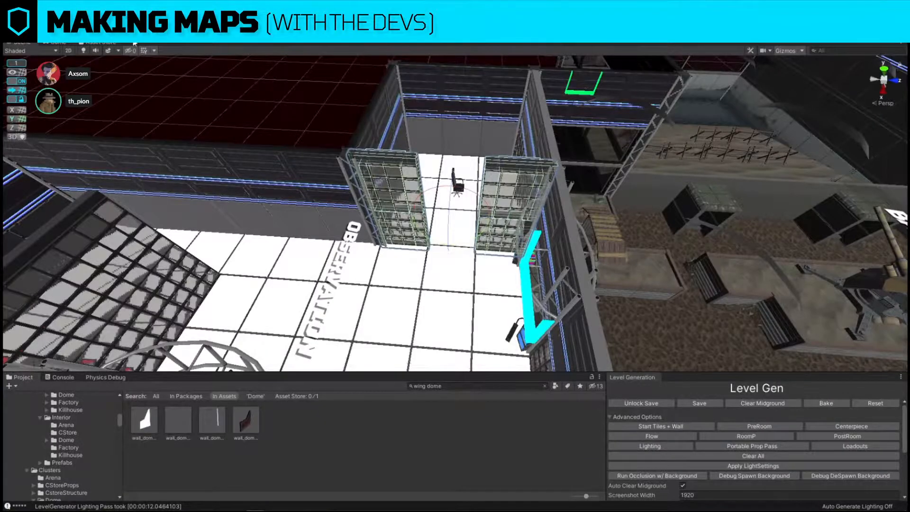
pyautogui.moveTo(512, 290); pyautogui.dragTo(756, 288)
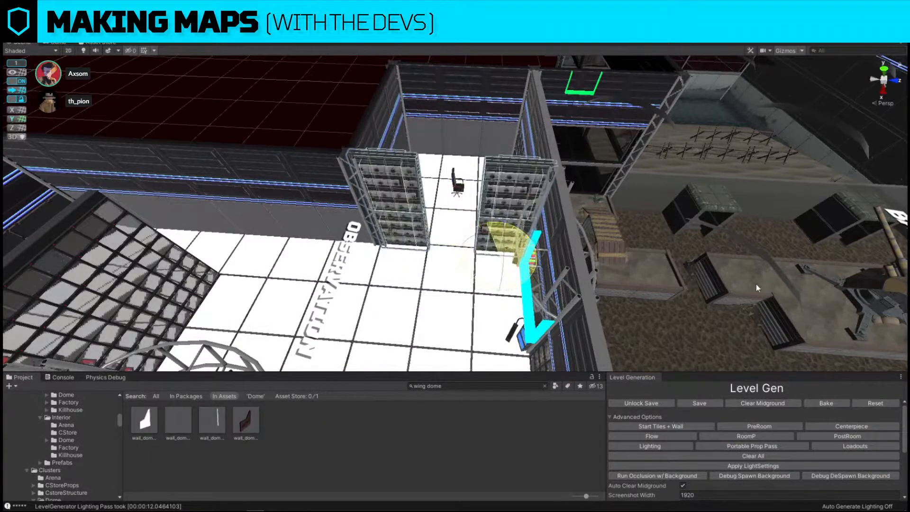
# Examine the view through Observation's glass panels and the room's blue and red doorways
pyautogui.moveTo(285, 110); pyautogui.dragTo(613, 151, button='right')
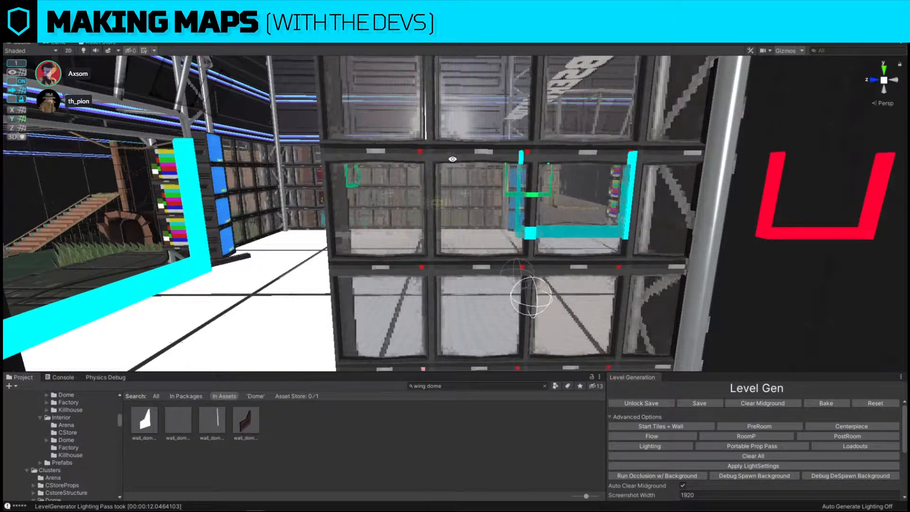
pyautogui.moveTo(453, 142); pyautogui.dragTo(493, 184, button='right')
pyautogui.press('w')
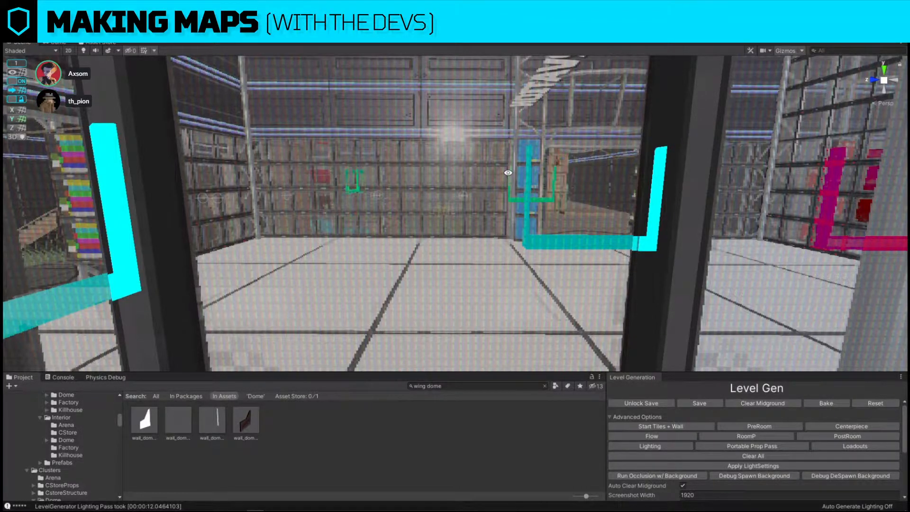
pyautogui.moveTo(508, 173); pyautogui.dragTo(439, 229, button='right')
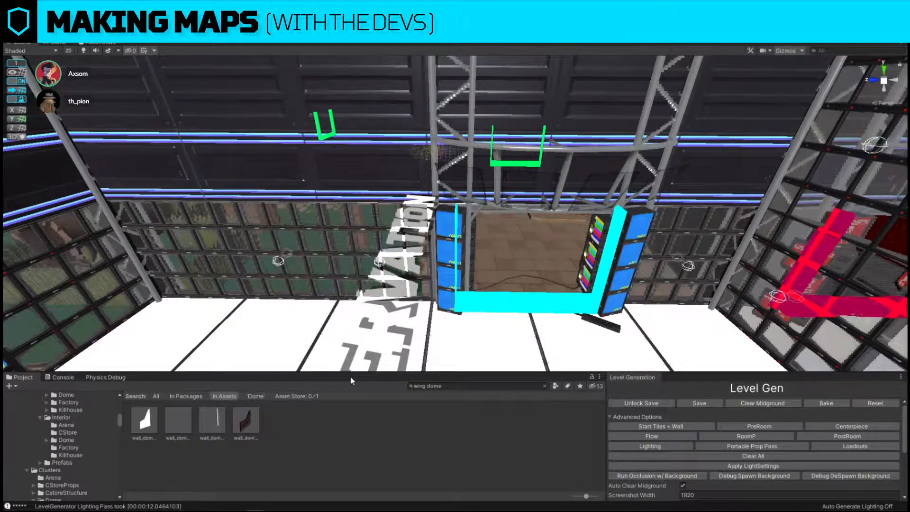
pyautogui.moveTo(550, 233); pyautogui.dragTo(435, 332, button='right')
pyautogui.scroll(-10, 662, 299)
pyautogui.moveTo(661, 300); pyautogui.dragTo(617, 273, button='right')
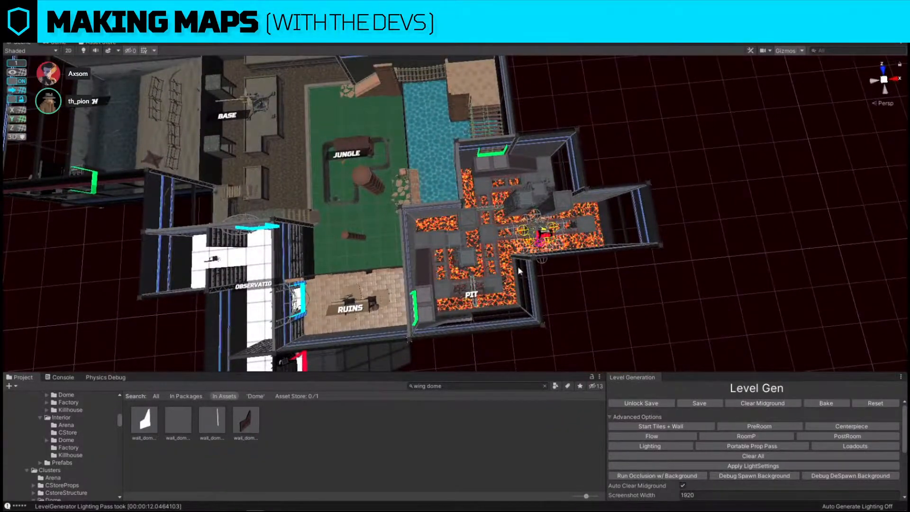
# Move Pit's grated walkway section with the KILLDOME sign so it meets the cross walkway at the bomb
pyautogui.press('f')
pyautogui.moveTo(559, 254)
pyautogui.mouseDown(button='right')
pyautogui.moveTo(560, 245)
pyautogui.moveTo(545, 246)
pyautogui.mouseUp(button='right')
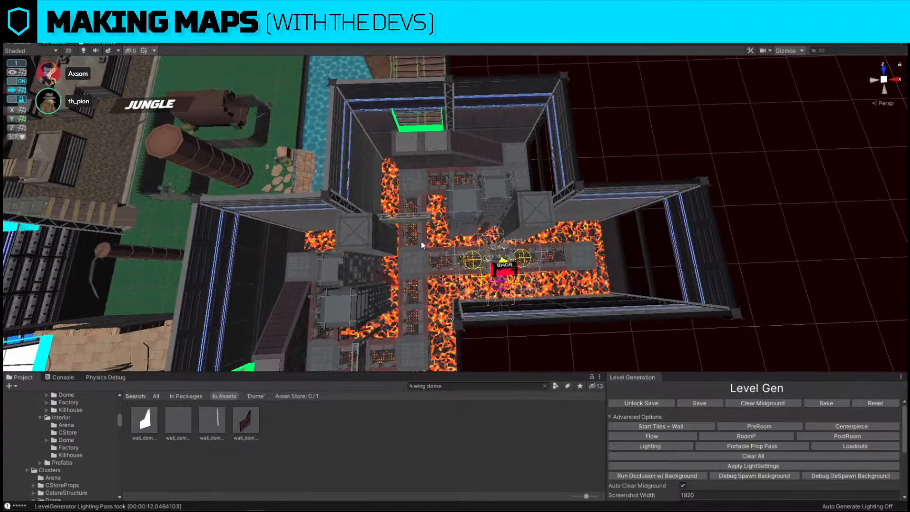
pyautogui.click(420, 242)
pyautogui.moveTo(405, 145); pyautogui.dragTo(412, 166, button='right')
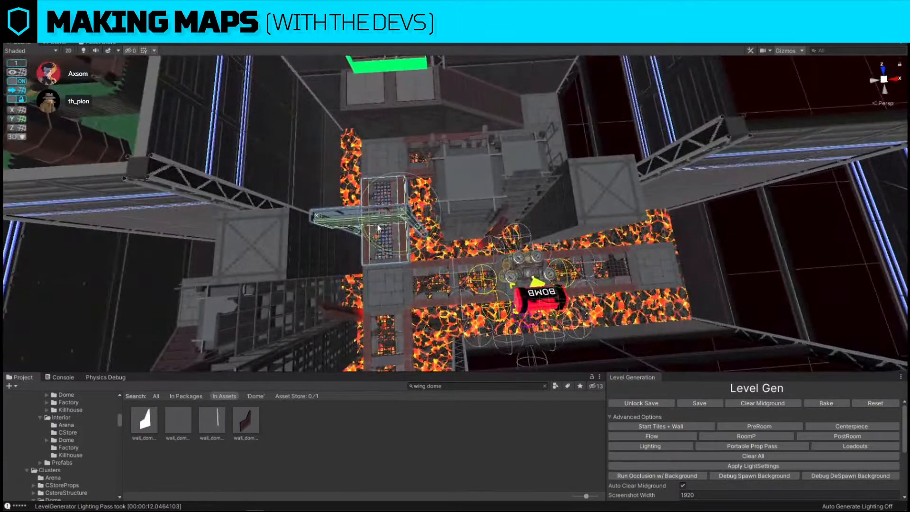
pyautogui.moveTo(557, 204); pyautogui.dragTo(521, 228, button='right')
pyautogui.moveTo(517, 223); pyautogui.dragTo(463, 218)
pyautogui.click(507, 244)
pyautogui.moveTo(554, 240); pyautogui.dragTo(512, 207, button='right')
pyautogui.click(599, 134)
pyautogui.moveTo(599, 134); pyautogui.dragTo(555, 204, button='right')
pyautogui.press('d')
pyautogui.press('w')
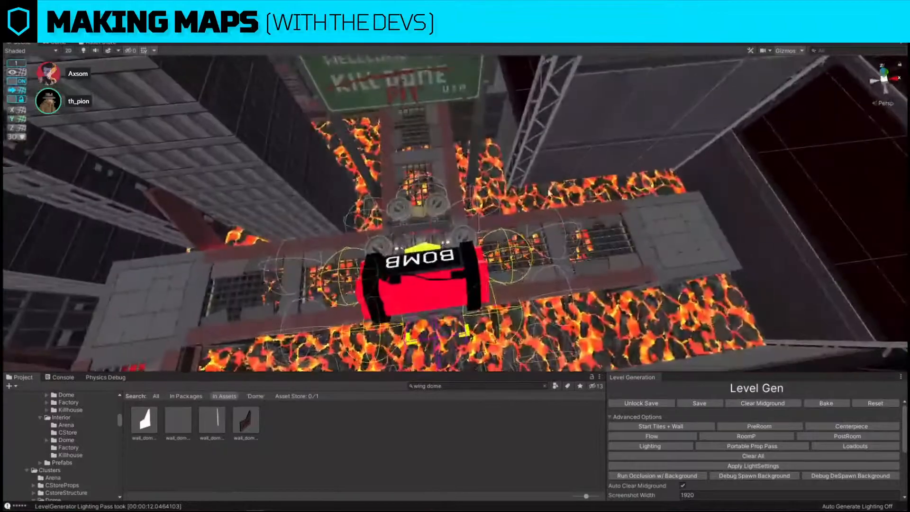
# Move the bomb to the far end of Pit's side arm, turned sideways to the walkway
pyautogui.scroll(3, 456, 219)
pyautogui.moveTo(459, 217); pyautogui.dragTo(365, 221, button='right')
pyautogui.press('s')
pyautogui.moveTo(339, 233); pyautogui.dragTo(549, 225)
pyautogui.moveTo(531, 228); pyautogui.dragTo(532, 229, button='right')
pyautogui.press('w')
pyautogui.press('d')
pyautogui.press('s')
pyautogui.scroll(-15, 532, 229)
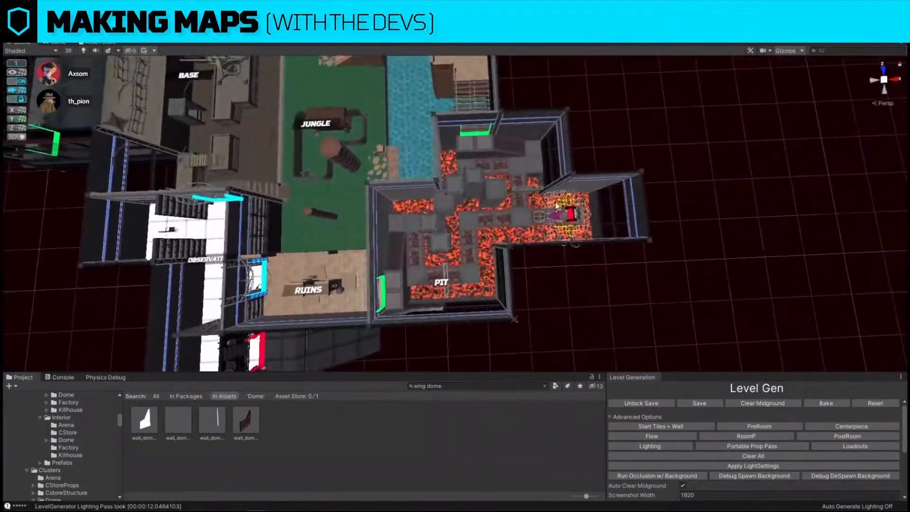
# Move the yellow marker from the block outside the dome onto Jungle's grass beside Pit's wall
pyautogui.moveTo(635, 186); pyautogui.dragTo(622, 165, button='right')
pyautogui.press('w')
pyautogui.press('s')
pyautogui.press('d')
pyautogui.press('w')
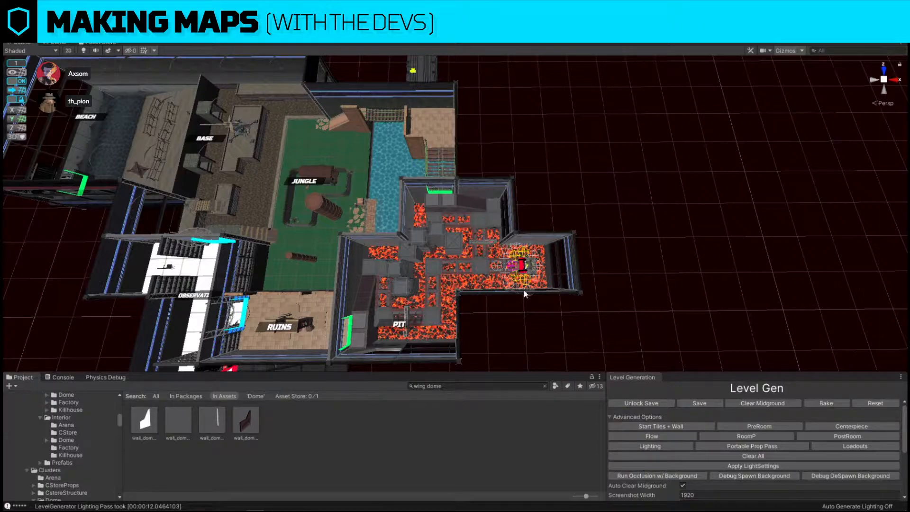
pyautogui.moveTo(521, 186); pyautogui.dragTo(521, 183, button='right')
pyautogui.press('a')
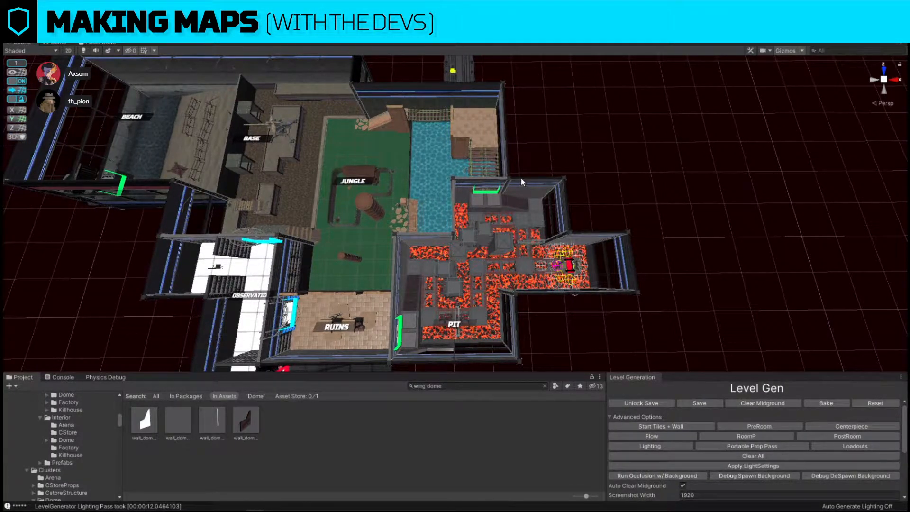
pyautogui.click(453, 72)
pyautogui.moveTo(460, 85); pyautogui.dragTo(391, 274)
pyautogui.click(524, 179)
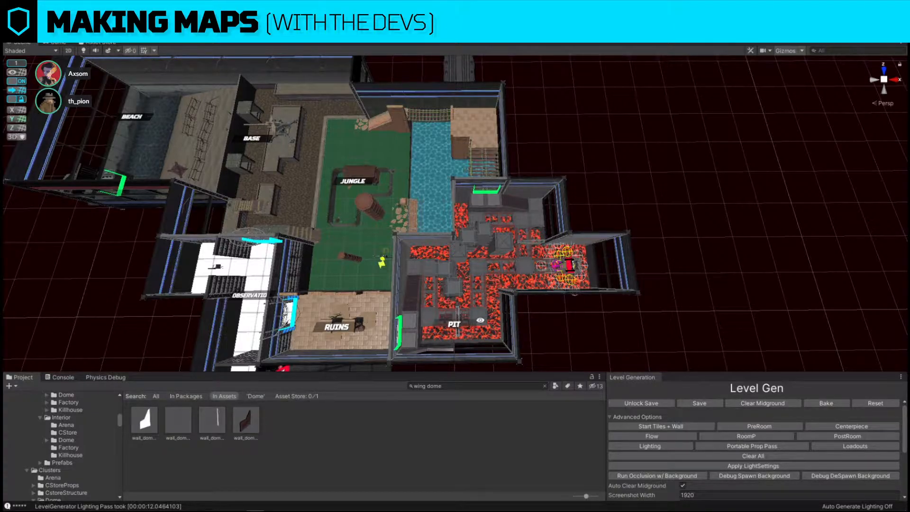
# Examine the complete dome layout from above, including Pit's connections and the marker in Jungle
pyautogui.moveTo(539, 268); pyautogui.dragTo(711, 225, button='right')
pyautogui.press('w')
pyautogui.press('s')
pyautogui.press('w')
pyautogui.moveTo(594, 206); pyautogui.dragTo(352, 204, button='right')
pyautogui.press('w')
pyautogui.press('s')
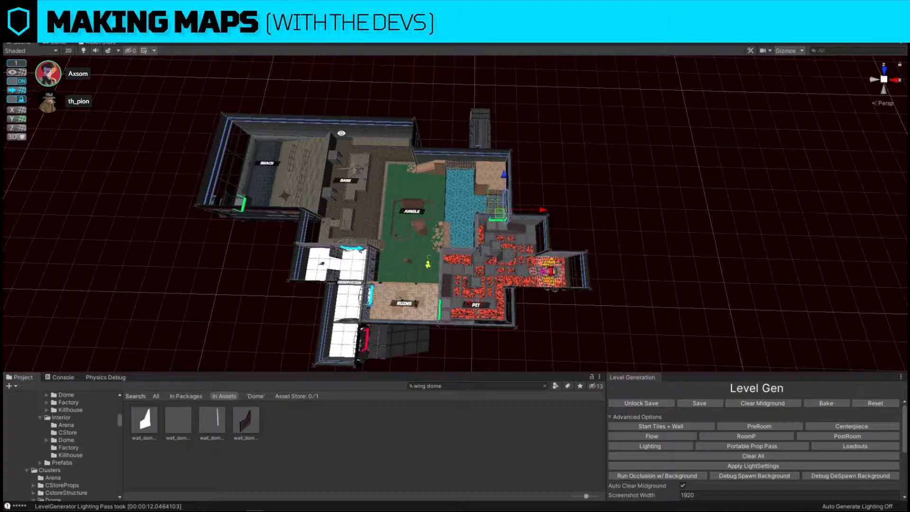
pyautogui.press('a')
pyautogui.moveTo(530, 250); pyautogui.dragTo(529, 250, button='right')
pyautogui.press('w')
pyautogui.press('s')
pyautogui.press('d')
pyautogui.moveTo(471, 209); pyautogui.dragTo(471, 209, button='right')
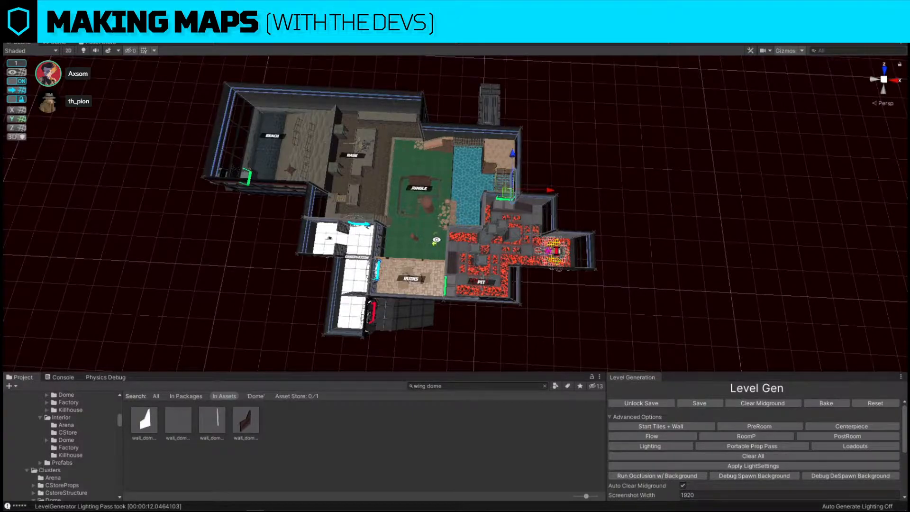
pyautogui.scroll(10, 437, 240)
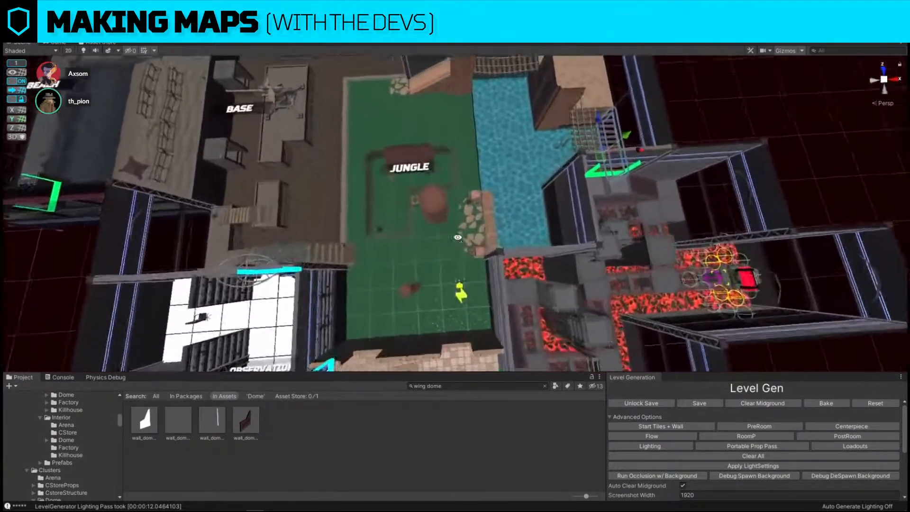
# Lower the pipe fixture on the wall beside Jungle's pool below the water surface, with grid snapping off
pyautogui.moveTo(456, 237); pyautogui.dragTo(475, 291, button='right')
pyautogui.click(464, 306)
pyautogui.scroll(5, 465, 306)
pyautogui.keyDown('alt'); pyautogui.moveTo(464, 306); pyautogui.dragTo(678, 258); pyautogui.keyUp('alt')
pyautogui.scroll(5, 402, 200)
pyautogui.keyDown('alt'); pyautogui.moveTo(403, 200); pyautogui.dragTo(371, 223); pyautogui.keyUp('alt')
pyautogui.moveTo(466, 221); pyautogui.dragTo(465, 171, button='right')
pyautogui.moveTo(496, 124); pyautogui.dragTo(499, 225)
pyautogui.click(19, 81)
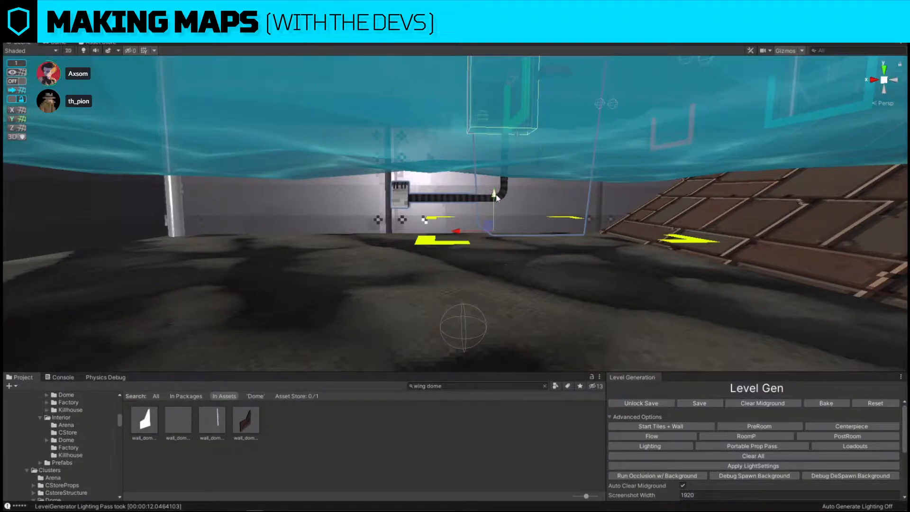
pyautogui.moveTo(496, 195); pyautogui.dragTo(494, 220)
pyautogui.moveTo(618, 201); pyautogui.dragTo(537, 200, button='right')
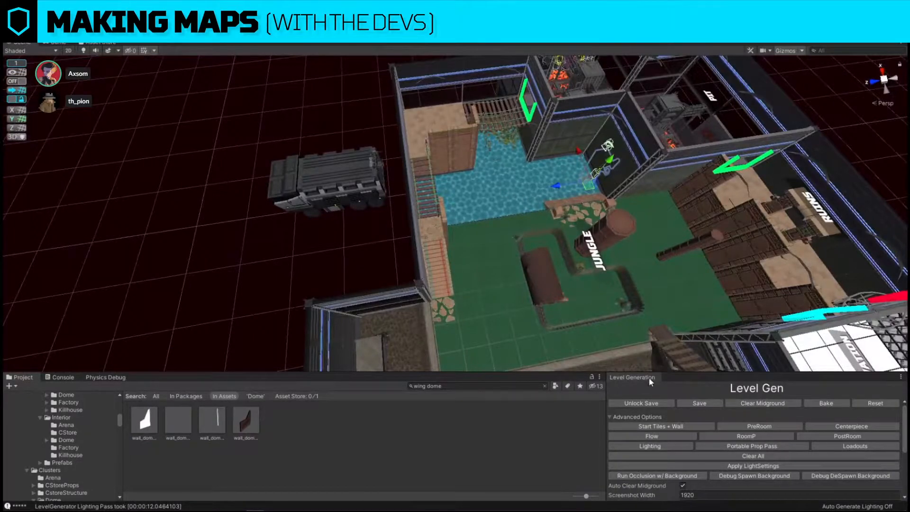
# Turn grid snapping back on and review the Dome layout around Jungle's centerpiece
pyautogui.moveTo(695, 214); pyautogui.dragTo(626, 225, button='right')
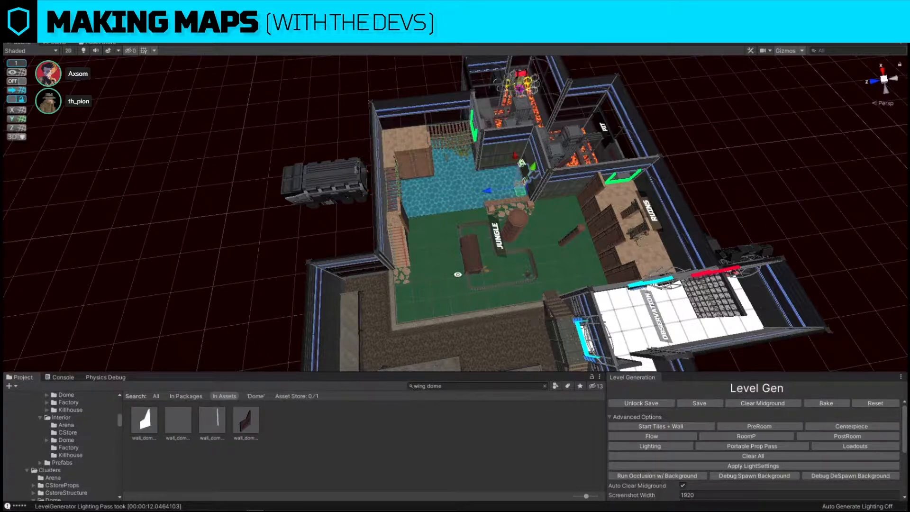
pyautogui.click(749, 162)
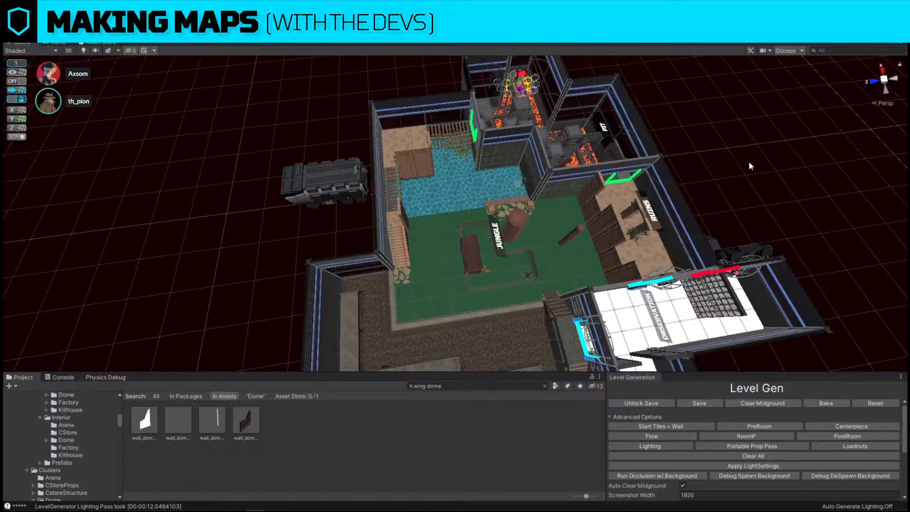
pyautogui.click(470, 258)
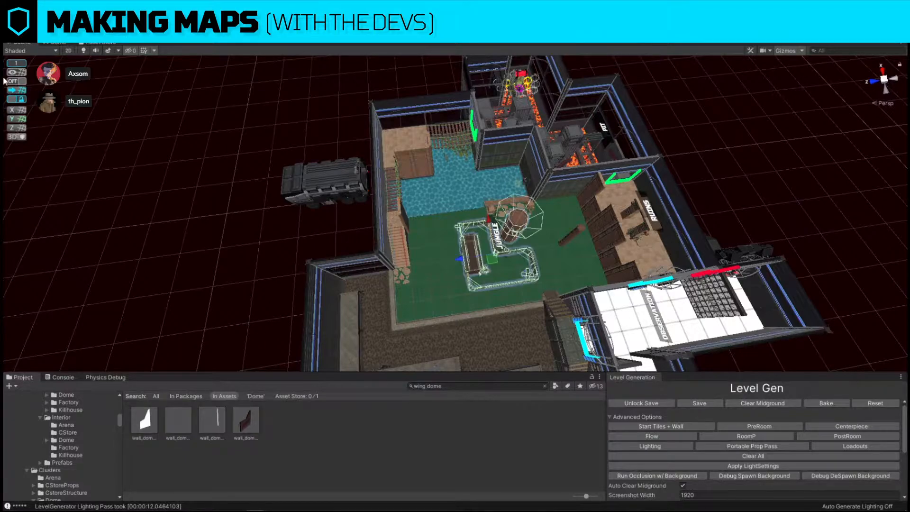
pyautogui.press('f')
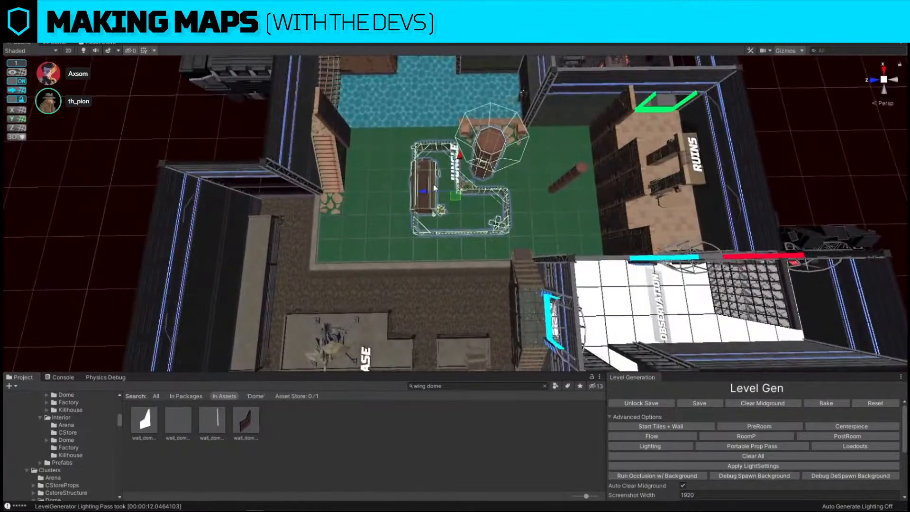
pyautogui.moveTo(422, 194); pyautogui.dragTo(635, 113)
pyautogui.press('w')
pyautogui.moveTo(635, 113); pyautogui.dragTo(269, 207, button='right')
pyautogui.click(488, 142)
pyautogui.press('s')
# Place the Forest exterior doorway with the stone head in Jungle's outer wall at the plank bridge, including the dark platform outside
pyautogui.click(268, 207)
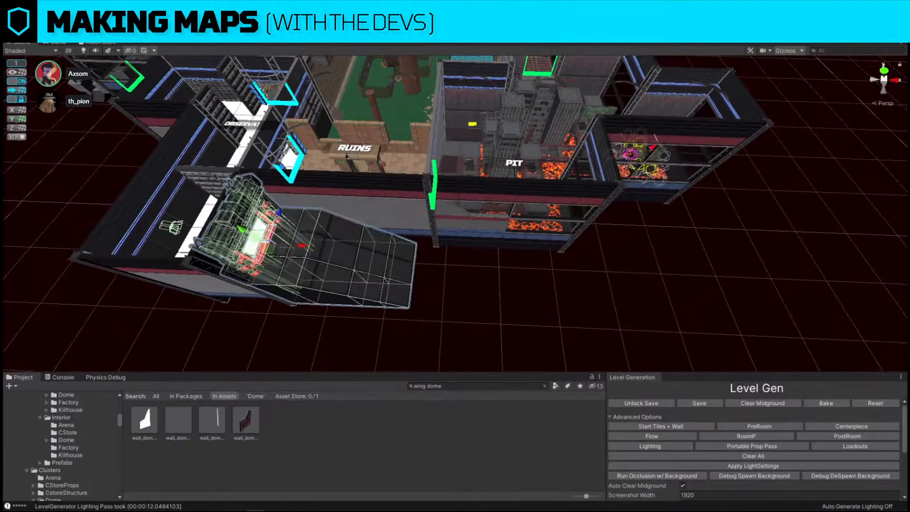
pyautogui.moveTo(586, 215); pyautogui.dragTo(395, 166, button='right')
pyautogui.press('w')
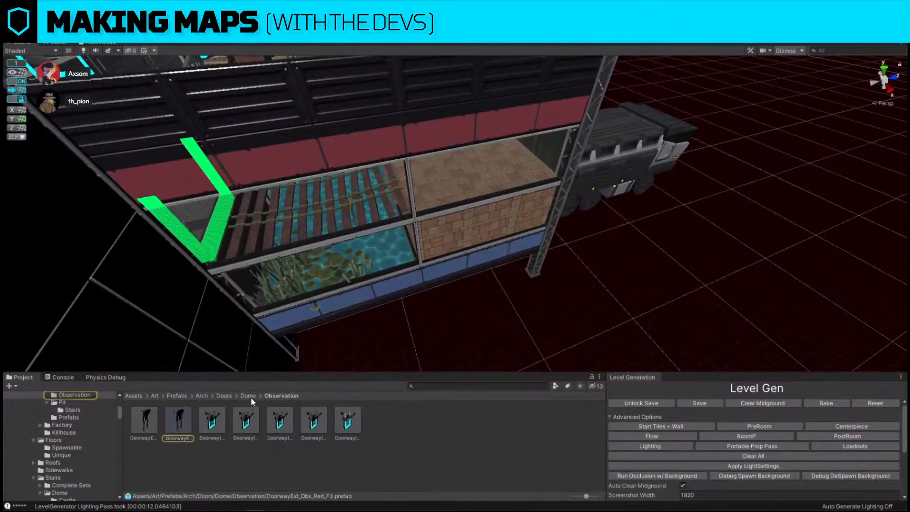
pyautogui.click(249, 397)
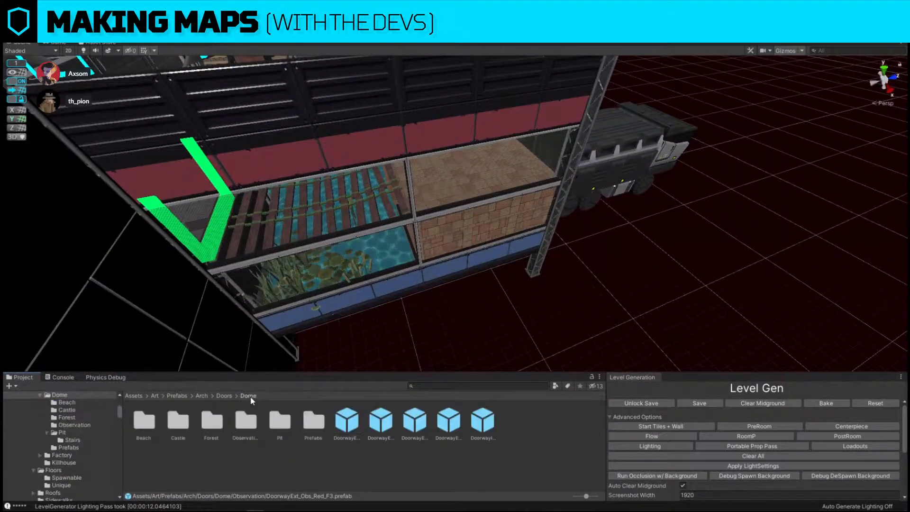
pyautogui.doubleClick(212, 422)
pyautogui.click(345, 290)
pyautogui.hotkey('ctrl', 'shift', 'r')
pyautogui.moveTo(381, 420); pyautogui.dragTo(470, 292)
pyautogui.click(577, 354)
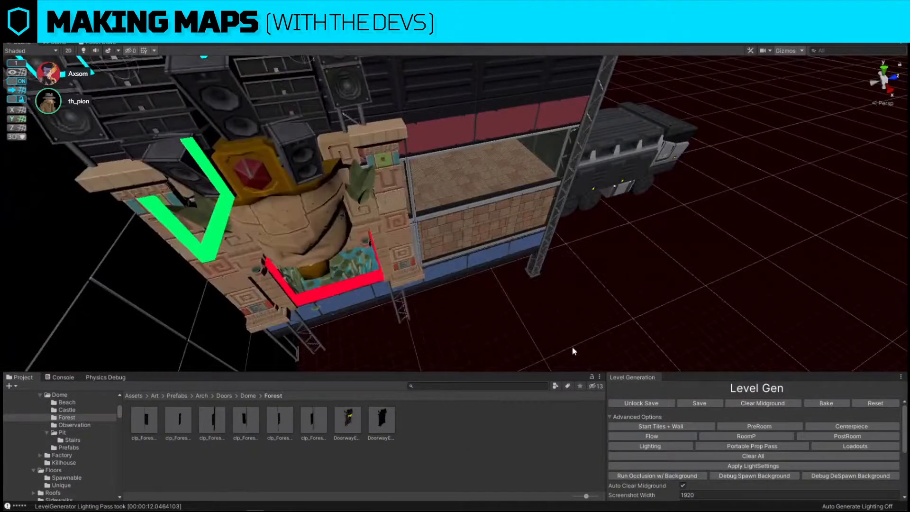
pyautogui.click(403, 243)
pyautogui.click(670, 321)
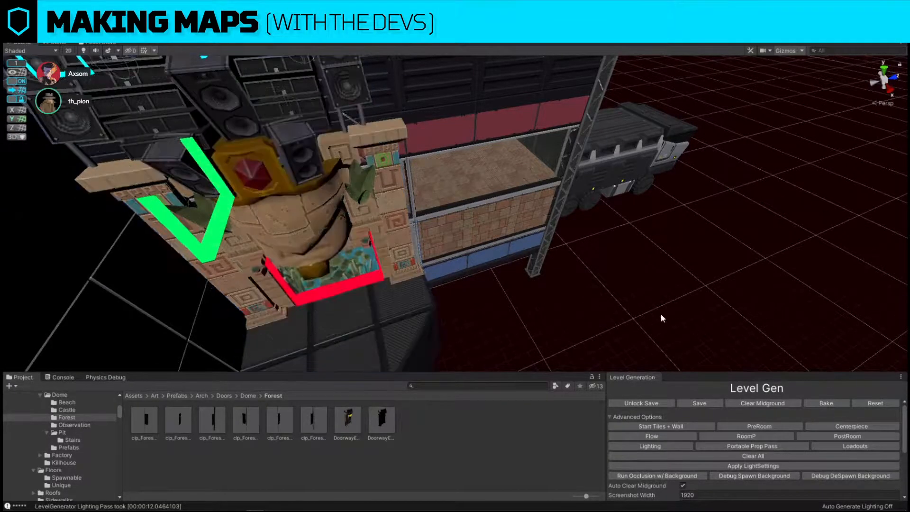
# Try deleting the carved stone head from the new Forest doorway, then restore it
pyautogui.keyDown('alt'); pyautogui.moveTo(544, 252); pyautogui.dragTo(448, 303); pyautogui.keyUp('alt')
pyautogui.click(416, 269)
pyautogui.keyDown('alt'); pyautogui.moveTo(417, 269); pyautogui.dragTo(773, 218); pyautogui.keyUp('alt')
pyautogui.moveTo(527, 190); pyautogui.dragTo(405, 147, button='right')
pyautogui.moveTo(479, 232); pyautogui.dragTo(478, 187, button='right')
pyautogui.moveTo(339, 226); pyautogui.dragTo(442, 231, button='right')
pyautogui.click(442, 231)
pyautogui.click(442, 231)
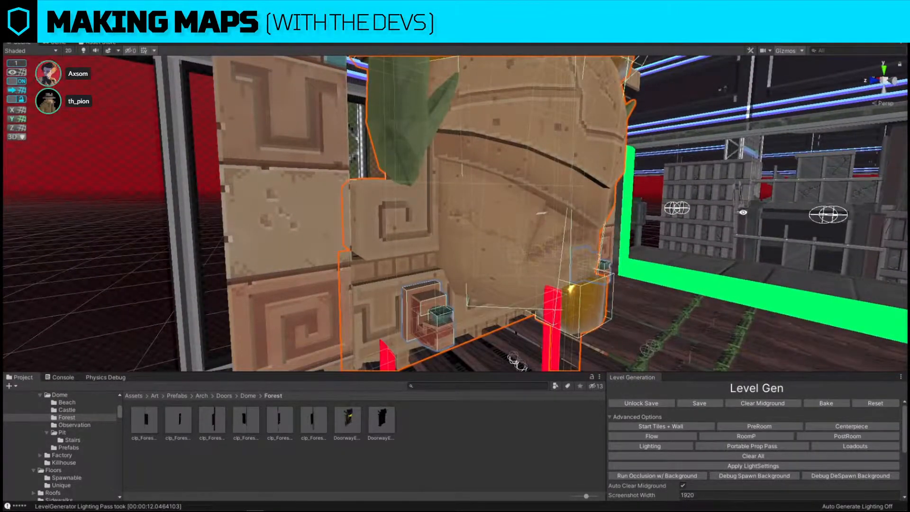
pyautogui.press('Delete')
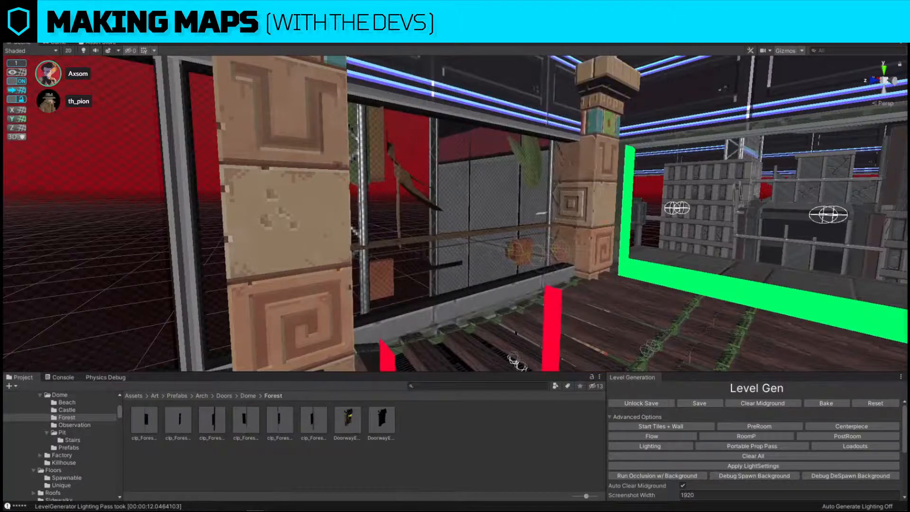
pyautogui.hotkey('ctrl', 'z')
pyautogui.keyDown('alt'); pyautogui.moveTo(642, 224); pyautogui.dragTo(420, 204); pyautogui.keyUp('alt')
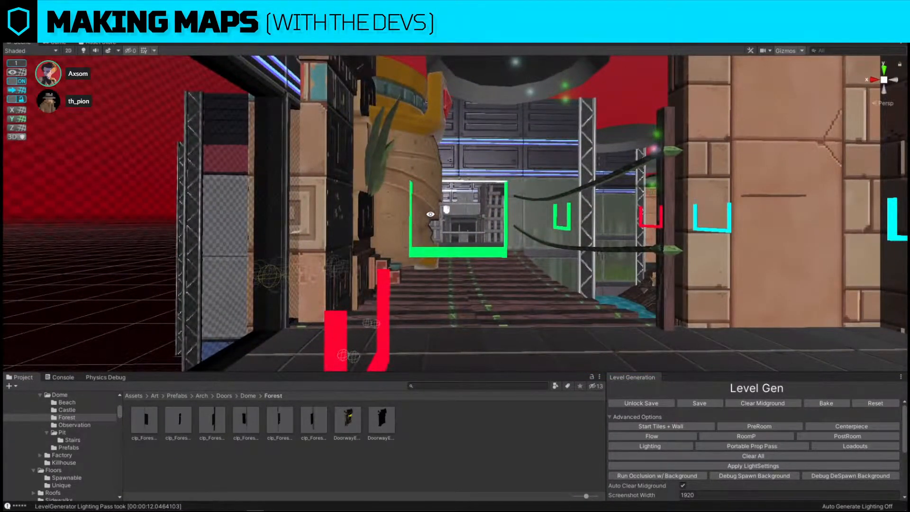
# Examine how the stone-head doorway meets the plank bridge above and the planted pool below
pyautogui.moveTo(455, 221); pyautogui.dragTo(423, 270, button='right')
pyautogui.press('w')
pyautogui.press('d')
pyautogui.press('w')
pyautogui.moveTo(418, 225); pyautogui.dragTo(599, 256, button='right')
pyautogui.click(574, 238)
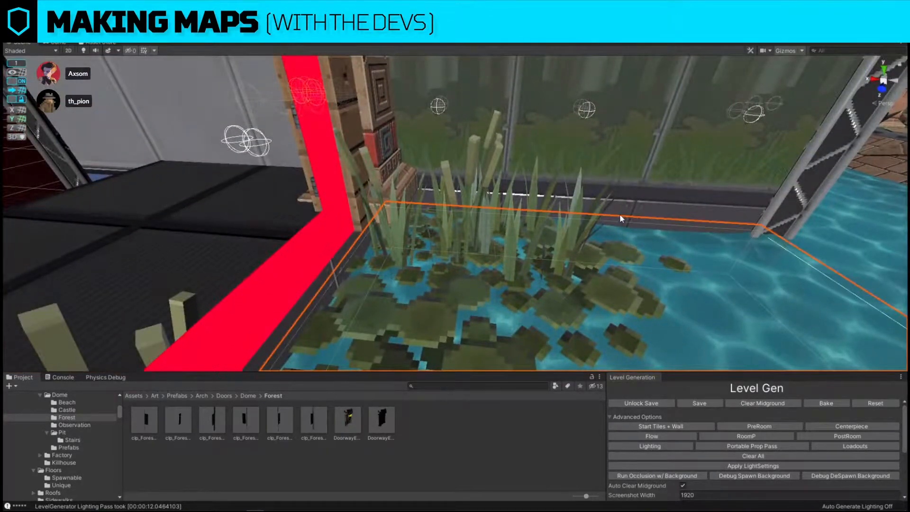
pyautogui.click(498, 153)
pyautogui.moveTo(498, 152); pyautogui.dragTo(462, 135, button='right')
pyautogui.press('s')
pyautogui.click(462, 135)
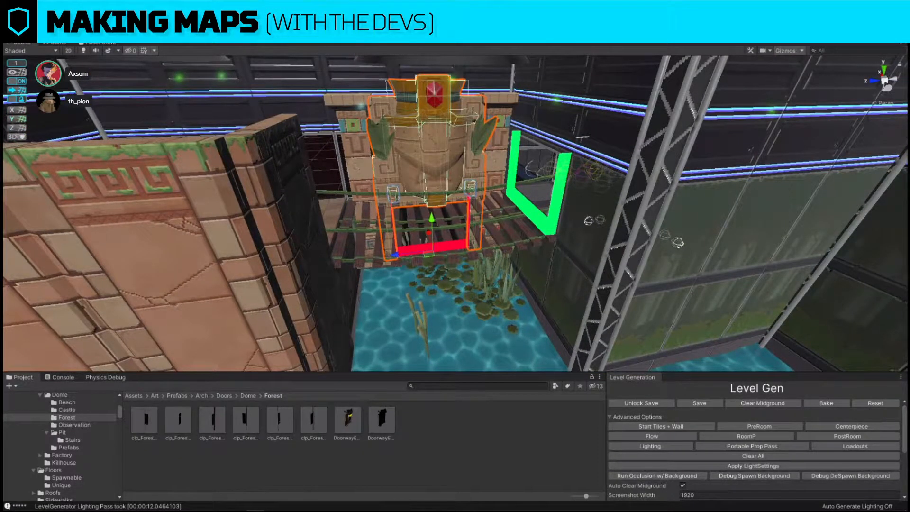
pyautogui.click(462, 134)
pyautogui.moveTo(605, 229); pyautogui.dragTo(791, 205, button='right')
pyautogui.press('w')
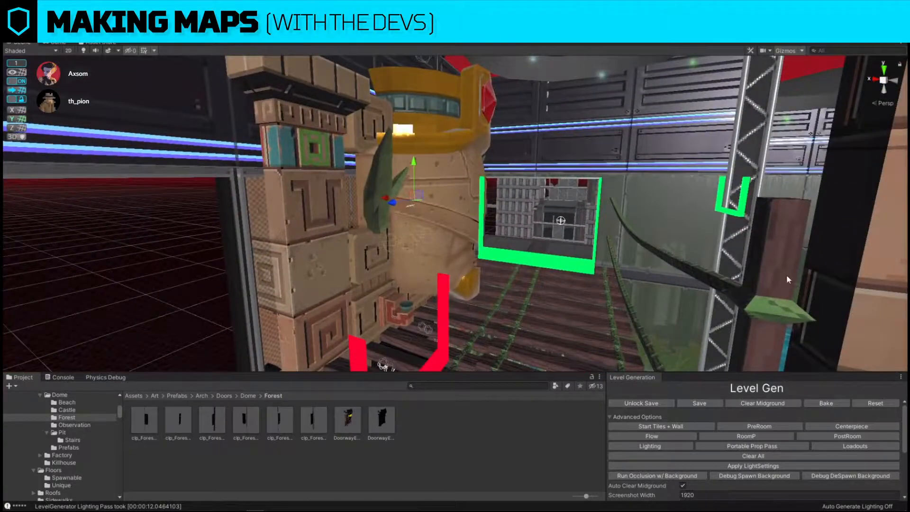
# Show the physics collision geometry and try moving the flat collider plane at the stone head outside the dome
pyautogui.click(105, 378)
pyautogui.moveTo(484, 235); pyautogui.dragTo(369, 266, button='right')
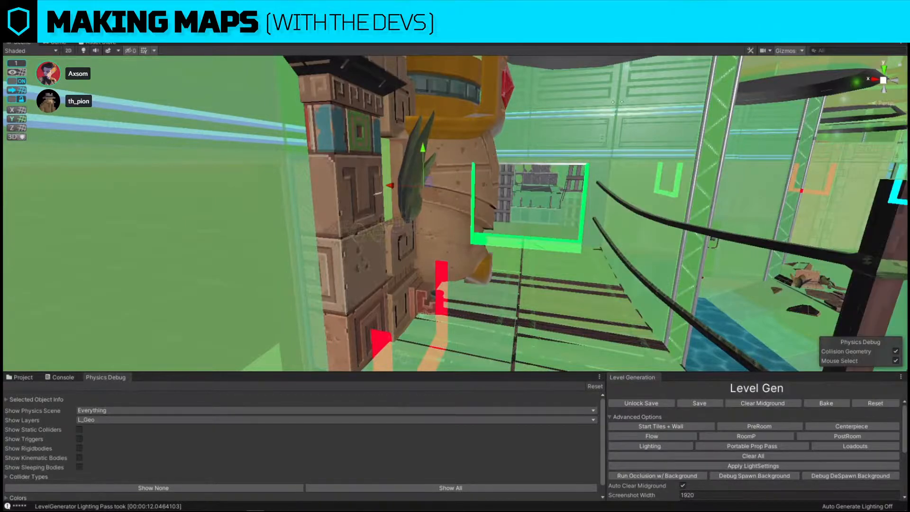
pyautogui.keyDown('alt'); pyautogui.moveTo(702, 241); pyautogui.dragTo(523, 235); pyautogui.keyUp('alt')
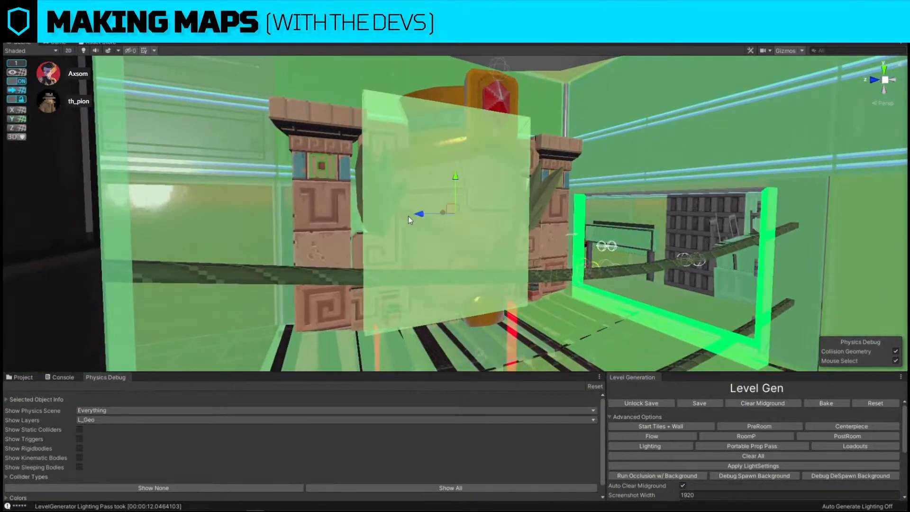
pyautogui.keyDown('alt'); pyautogui.moveTo(408, 217); pyautogui.dragTo(191, 205); pyautogui.keyUp('alt')
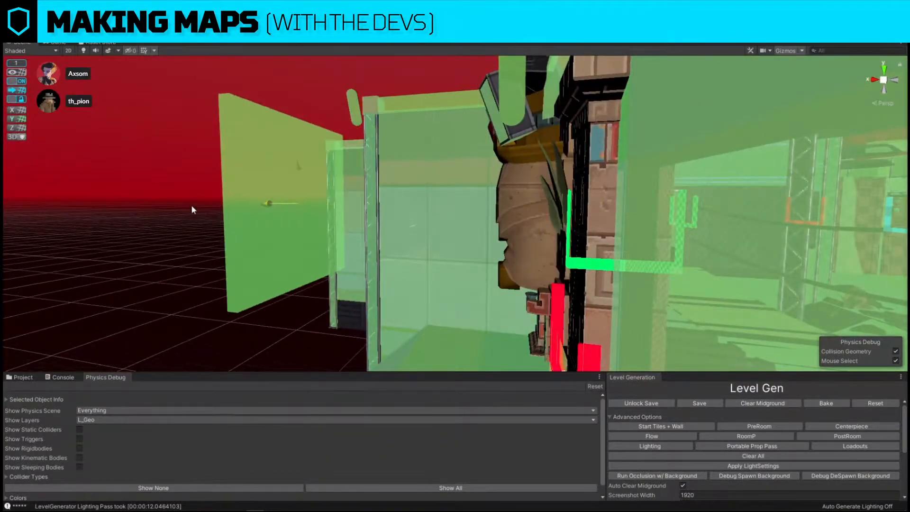
pyautogui.press('d')
pyautogui.moveTo(416, 185); pyautogui.dragTo(410, 218, button='right')
pyautogui.press('w')
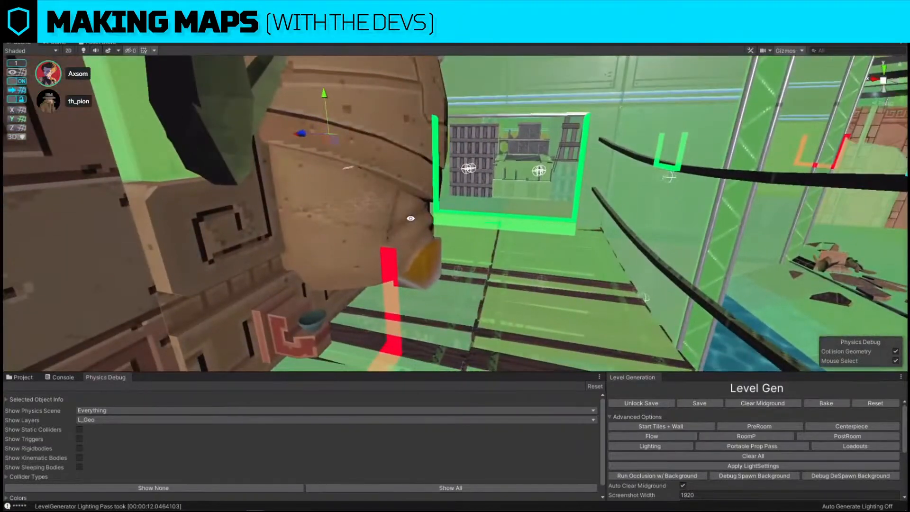
# Examine the collision coverage of the stone head's jaw, golden crown and red jewel beside the bridge
pyautogui.press('a')
pyautogui.moveTo(524, 237); pyautogui.dragTo(503, 176, button='right')
pyautogui.press('w')
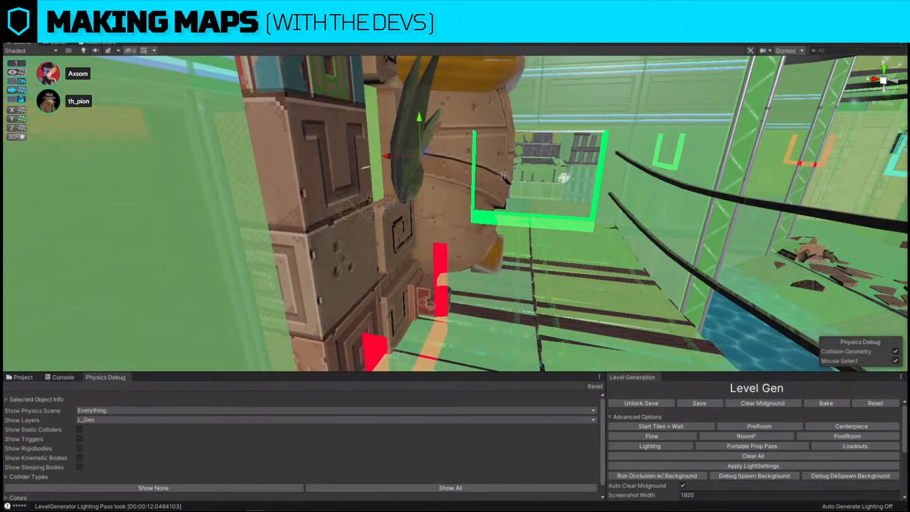
pyautogui.click(492, 256)
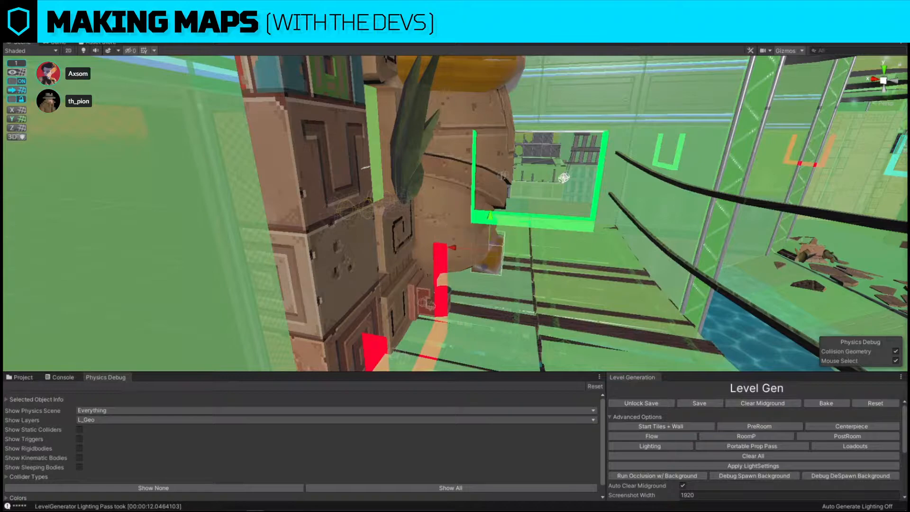
pyautogui.keyDown('alt'); pyautogui.moveTo(691, 278); pyautogui.dragTo(480, 216); pyautogui.keyUp('alt')
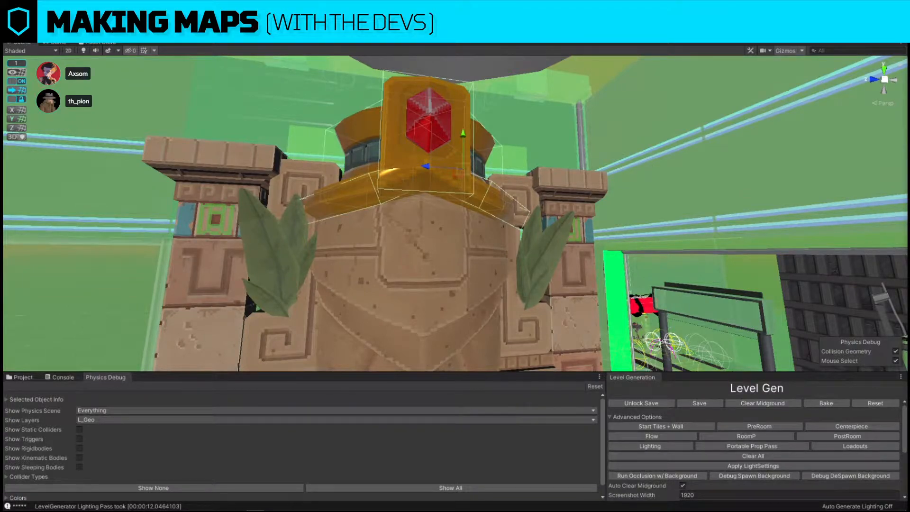
pyautogui.press('a')
pyautogui.moveTo(622, 241); pyautogui.dragTo(705, 295, button='right')
pyautogui.press('s')
pyautogui.click(23, 378)
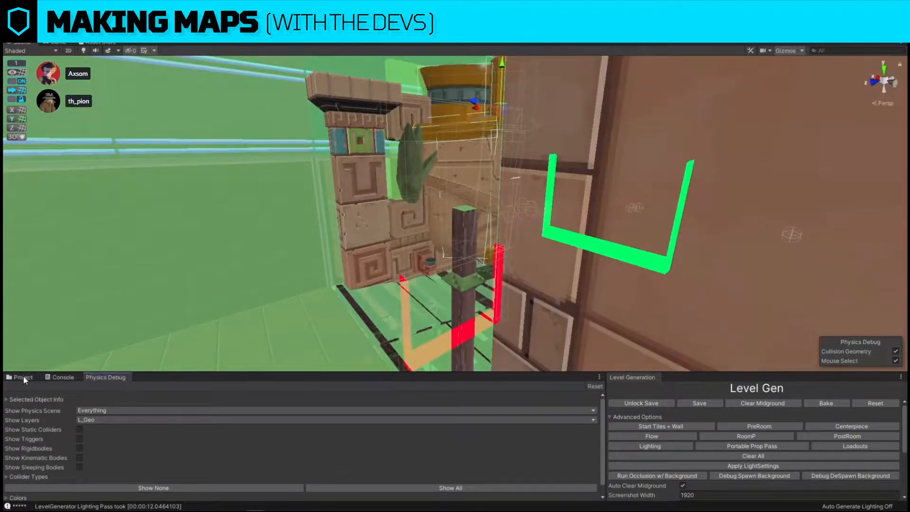
# Compare the stone head's visible model with its collision geometry from the front, side and below
pyautogui.press('d')
pyautogui.moveTo(484, 238); pyautogui.dragTo(556, 263, button='right')
pyautogui.press('w')
pyautogui.press('s')
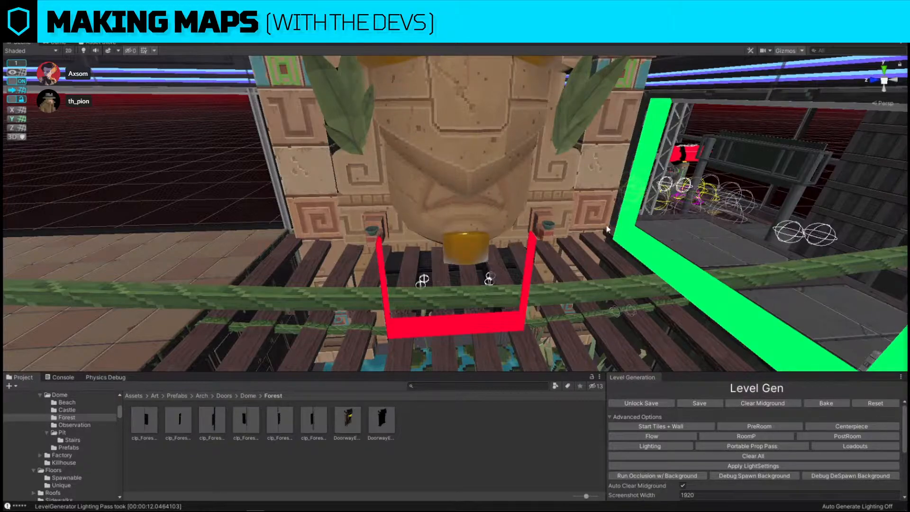
pyautogui.click(105, 377)
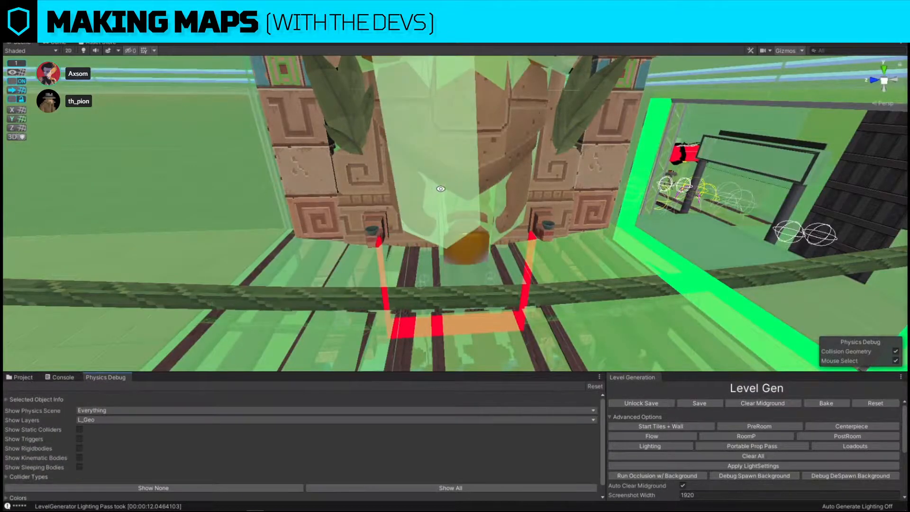
pyautogui.moveTo(522, 203); pyautogui.dragTo(523, 163, button='right')
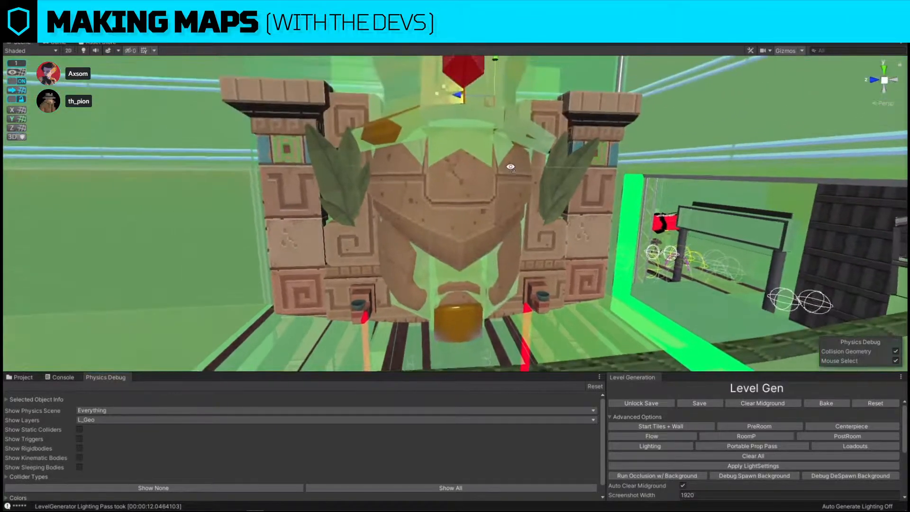
pyautogui.moveTo(405, 253); pyautogui.dragTo(451, 228, button='right')
pyautogui.press('w')
pyautogui.moveTo(535, 198)
pyautogui.keyDown('alt'); pyautogui.mouseDown()
pyautogui.moveTo(424, 195)
pyautogui.moveTo(555, 195)
pyautogui.moveTo(550, 204)
pyautogui.mouseUp(); pyautogui.keyUp('alt')
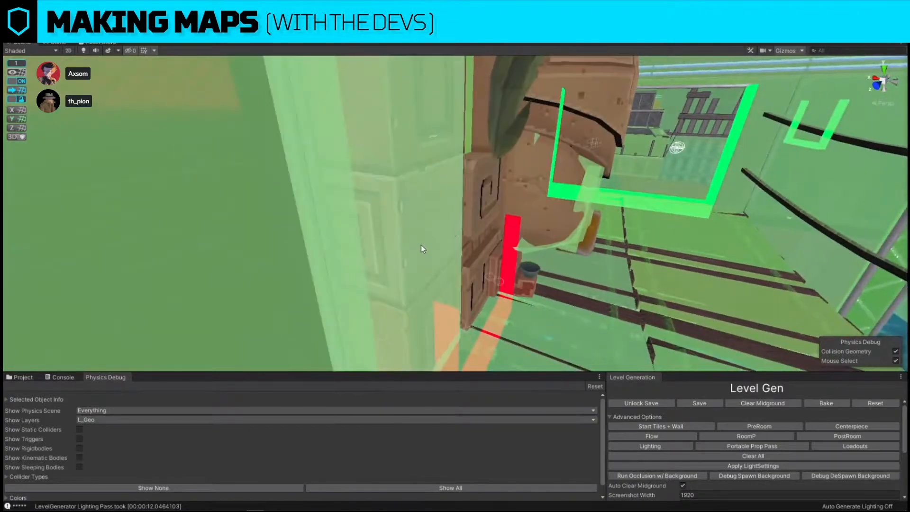
pyautogui.keyDown('alt'); pyautogui.moveTo(459, 228); pyautogui.dragTo(350, 315); pyautogui.keyUp('alt')
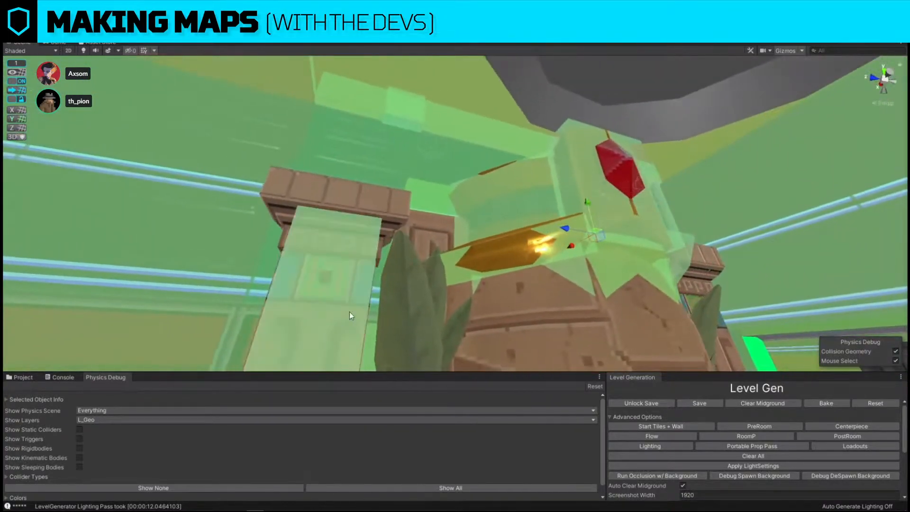
pyautogui.keyDown('alt'); pyautogui.moveTo(366, 281); pyautogui.dragTo(441, 296); pyautogui.keyUp('alt')
pyautogui.moveTo(441, 296); pyautogui.dragTo(560, 384, button='right')
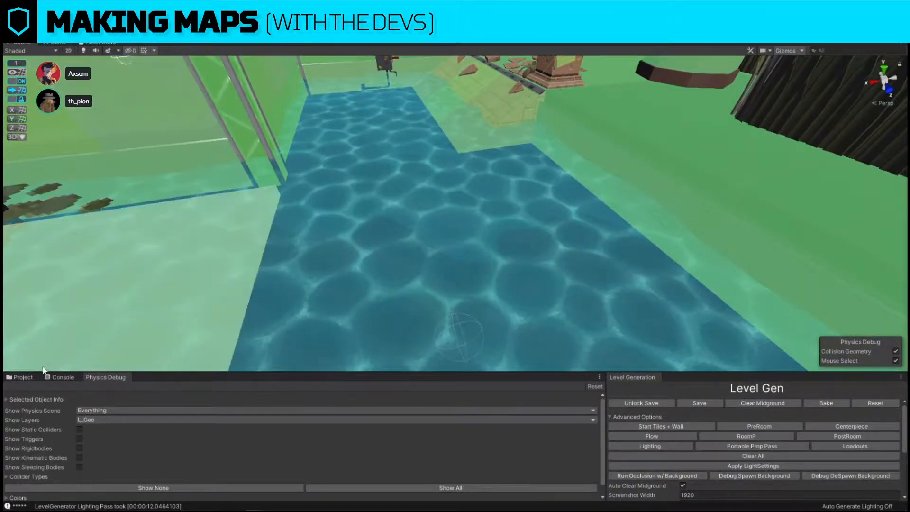
pyautogui.click(23, 378)
# Rotate the reeds and lily pads at the new doorway and move them to the pool's edge beside the rope-railed plank walkway
pyautogui.moveTo(451, 275); pyautogui.dragTo(527, 188, button='right')
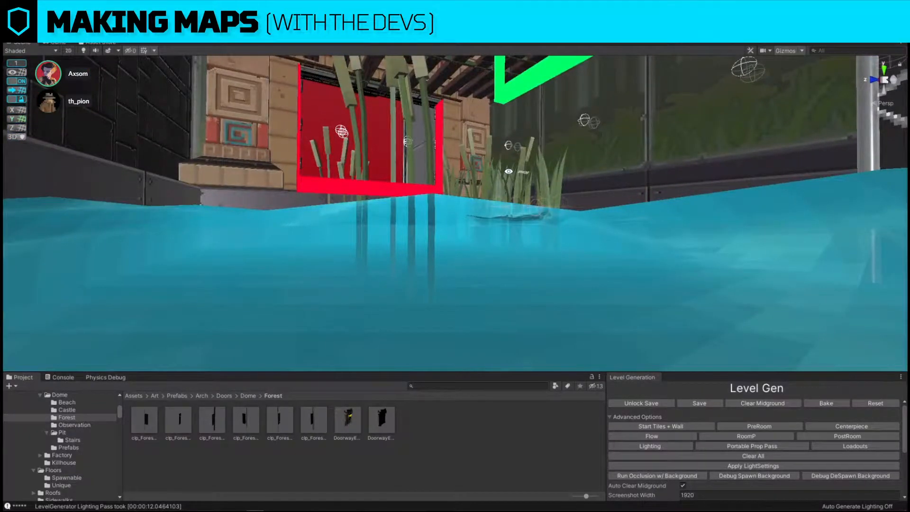
pyautogui.click(524, 163)
pyautogui.moveTo(517, 161); pyautogui.dragTo(664, 164, button='right')
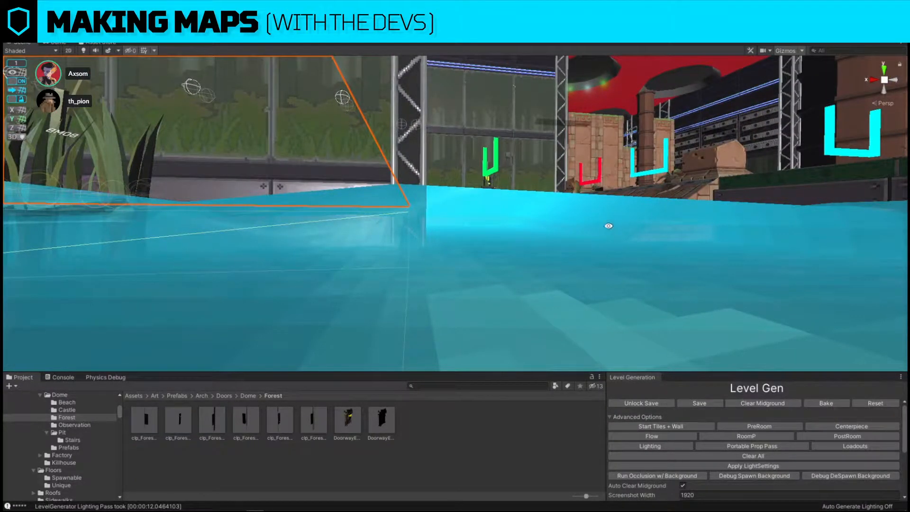
pyautogui.keyDown('alt'); pyautogui.moveTo(629, 221); pyautogui.dragTo(736, 345, button='right'); pyautogui.keyUp('alt')
pyautogui.moveTo(701, 268); pyautogui.dragTo(471, 171, button='right')
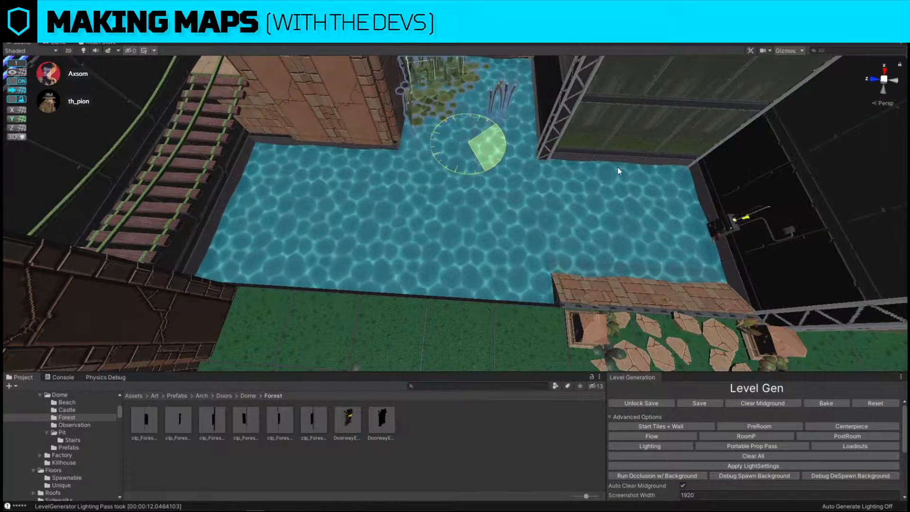
pyautogui.moveTo(468, 147); pyautogui.dragTo(328, 243)
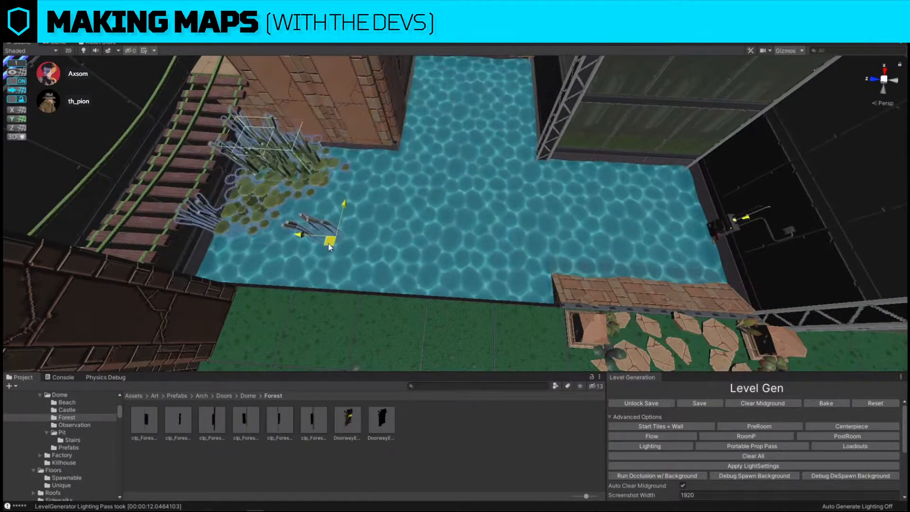
# Move and duplicate the weathered stone piece standing in the pool beside the plank walkway
pyautogui.moveTo(488, 221); pyautogui.dragTo(248, 199, button='right')
pyautogui.click(386, 181)
pyautogui.click(595, 242)
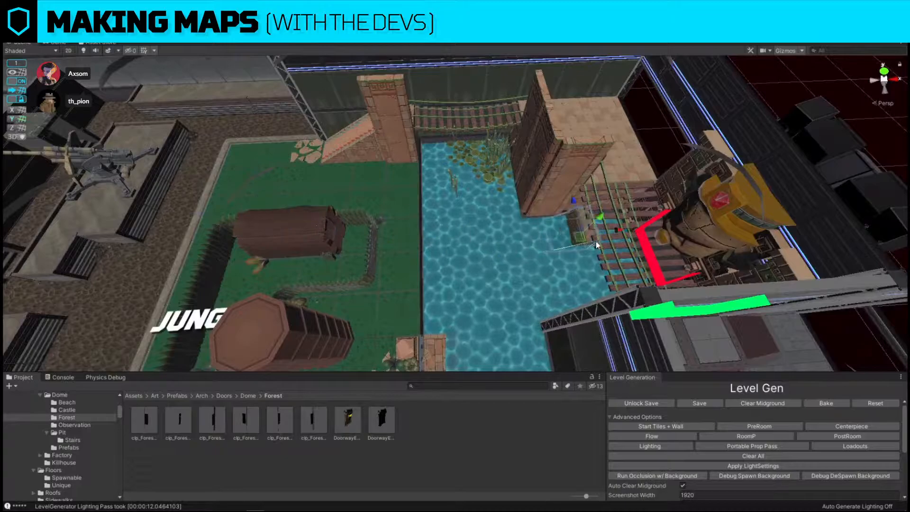
pyautogui.press('f')
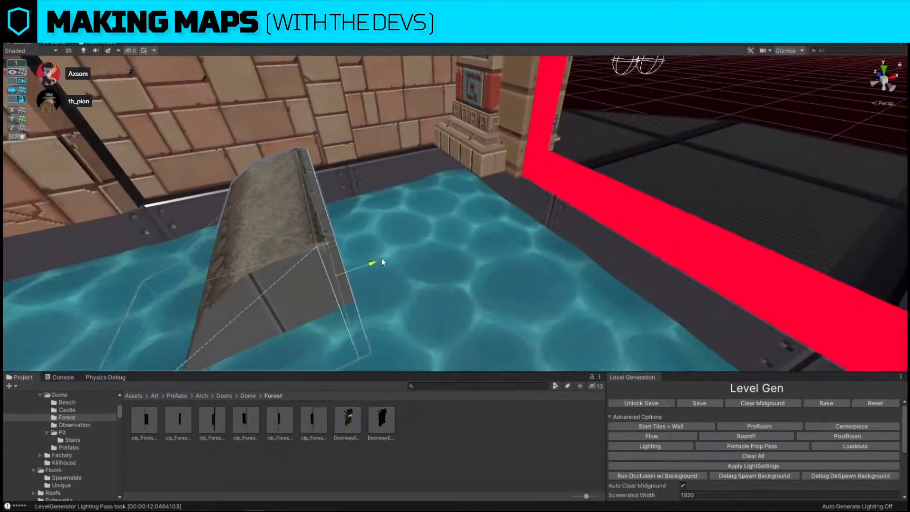
pyautogui.keyDown('alt'); pyautogui.moveTo(381, 257); pyautogui.dragTo(570, 254); pyautogui.keyUp('alt')
pyautogui.moveTo(317, 281); pyautogui.dragTo(622, 261)
pyautogui.hotkey('ctrl', 'd')
pyautogui.press('d')
# Replace the upper and lower openings in the exterior wall between the stone head and the Killdome sign with solid dome walls
pyautogui.moveTo(591, 267); pyautogui.dragTo(696, 184, button='right')
pyautogui.press('w')
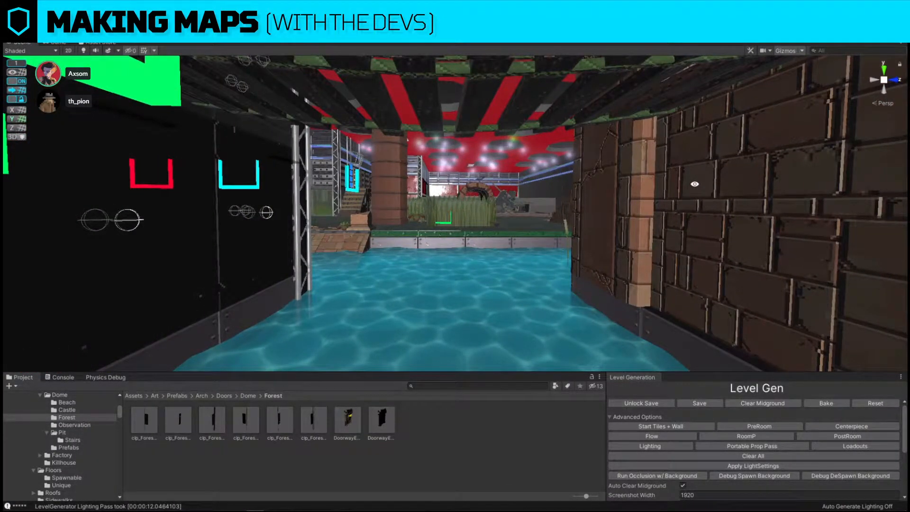
pyautogui.moveTo(695, 184); pyautogui.dragTo(752, 84, button='right')
pyautogui.press('s')
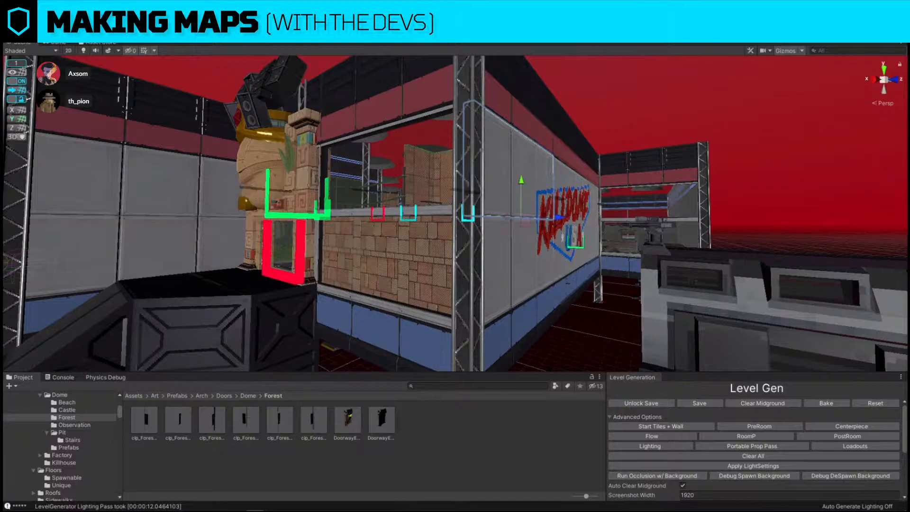
pyautogui.click(401, 134)
pyautogui.hotkey('ctrl', 'shift', 'r')
pyautogui.moveTo(423, 433); pyautogui.dragTo(484, 290)
pyautogui.click(573, 355)
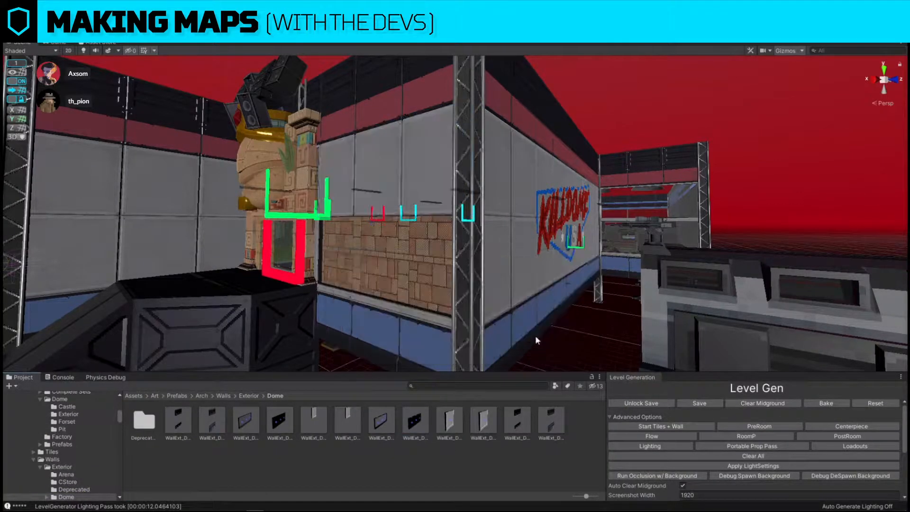
pyautogui.hotkey('ctrl', 'shift', 'r')
pyautogui.moveTo(279, 421); pyautogui.dragTo(467, 290)
pyautogui.click(576, 355)
# Replace the lower and upper windows of the adjoining exterior wall near the stone head's ramp with solid dome wall pieces
pyautogui.moveTo(616, 237); pyautogui.dragTo(426, 172, button='right')
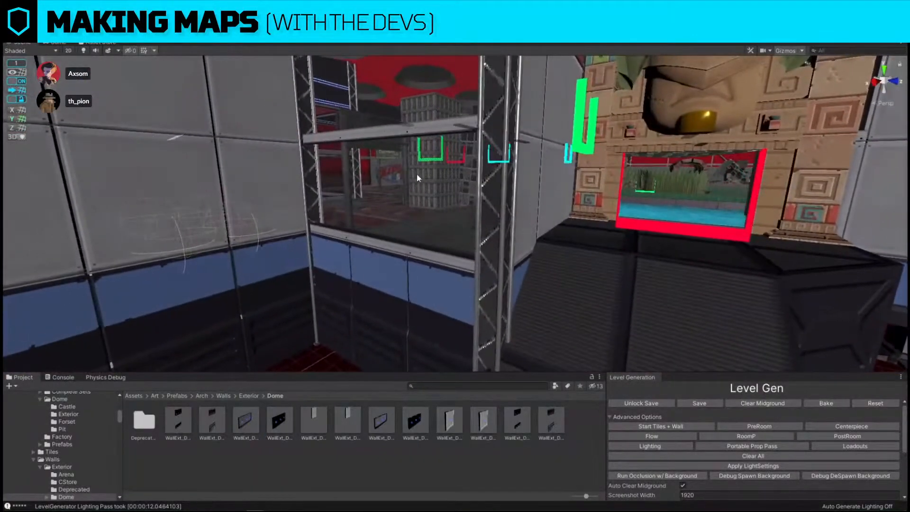
pyautogui.click(426, 173)
pyautogui.keyDown('shift'); pyautogui.click(432, 89); pyautogui.keyUp('shift')
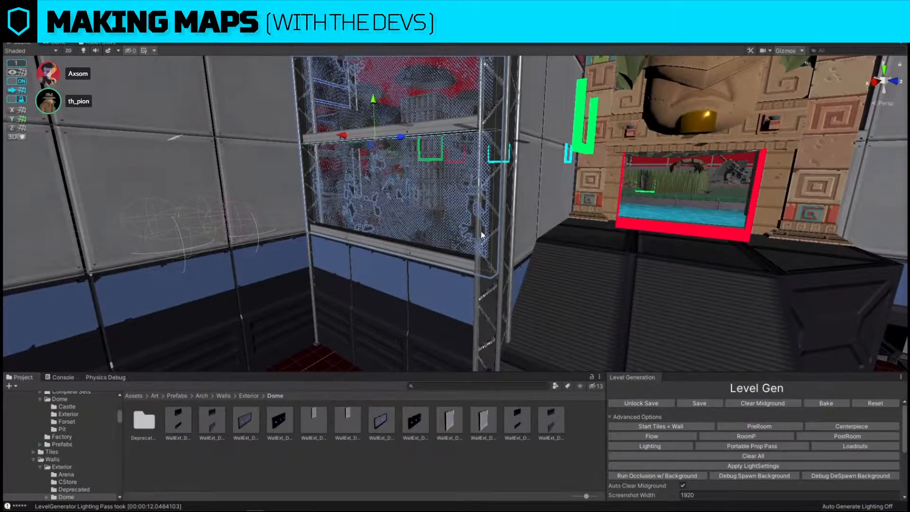
pyautogui.click(424, 243)
pyautogui.hotkey('ctrl', 'shift', 'r')
pyautogui.click(560, 356)
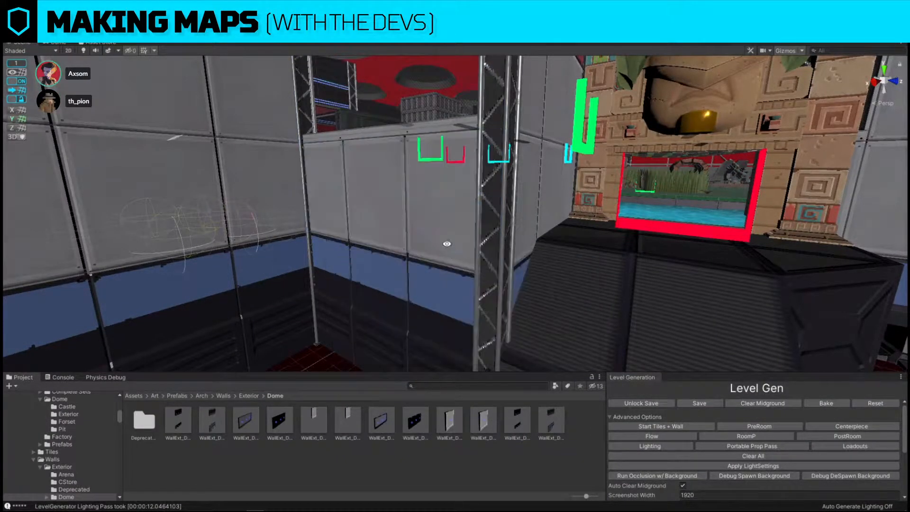
pyautogui.click(428, 84)
pyautogui.hotkey('ctrl', 'shift', 'r')
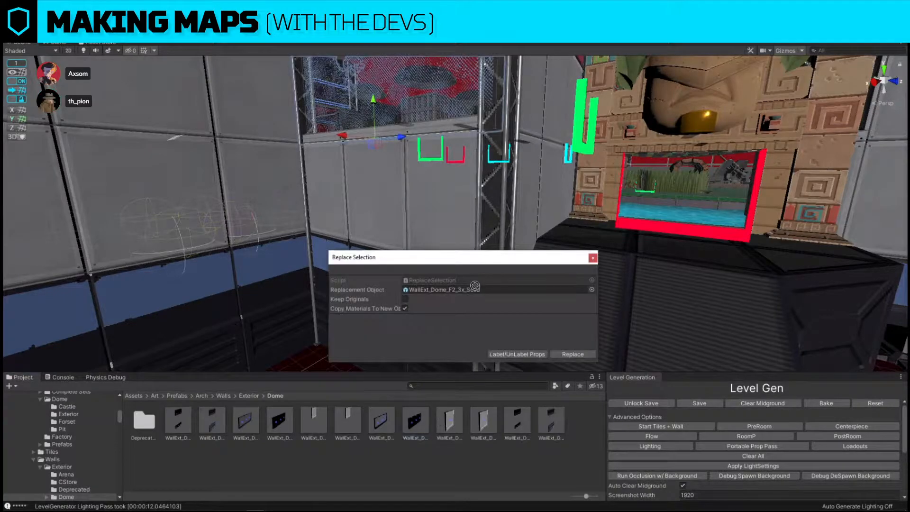
pyautogui.click(562, 353)
# Examine the closed exterior walls around the stone head's ramp and the whole map from above
pyautogui.press('s')
pyautogui.moveTo(514, 296); pyautogui.dragTo(696, 259, button='right')
pyautogui.press('w')
pyautogui.press('s')
pyautogui.moveTo(619, 293); pyautogui.dragTo(672, 308, button='right')
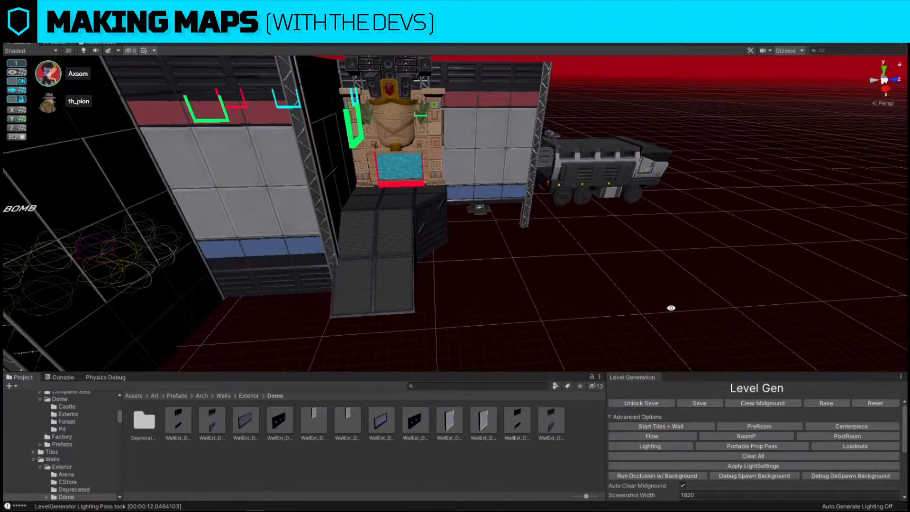
pyautogui.moveTo(689, 285); pyautogui.dragTo(442, 196, button='right')
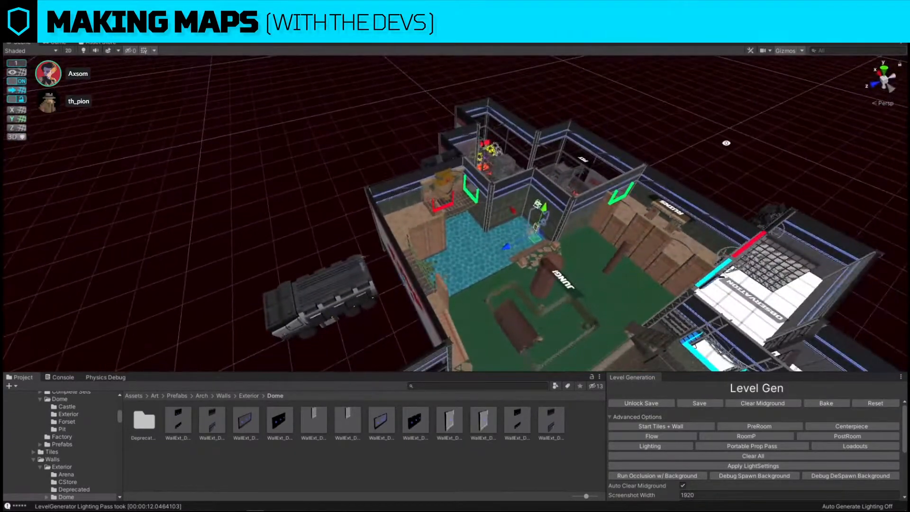
pyautogui.moveTo(749, 138); pyautogui.dragTo(562, 175, button='right')
# Duplicate the red-framed floor grates above the Pit's lava twice and move the copies along the lava channel
pyautogui.click(426, 334)
pyautogui.moveTo(429, 327); pyautogui.dragTo(526, 262, button='right')
pyautogui.moveTo(501, 290); pyautogui.dragTo(531, 245, button='right')
pyautogui.click(529, 255)
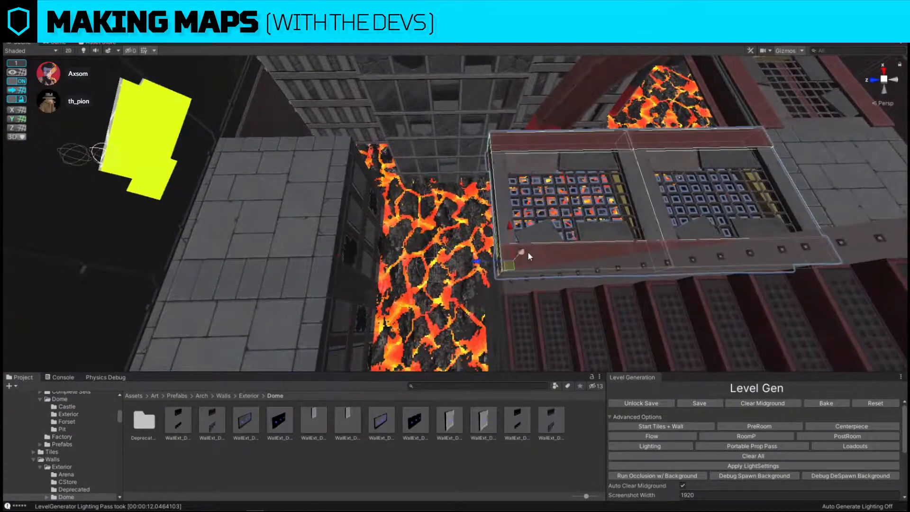
pyautogui.click(592, 250)
pyautogui.hotkey('ctrl', 'd')
pyautogui.moveTo(532, 201); pyautogui.dragTo(379, 209)
pyautogui.keyDown('alt'); pyautogui.moveTo(579, 186); pyautogui.dragTo(394, 181); pyautogui.keyUp('alt')
pyautogui.hotkey('ctrl', 'd')
pyautogui.moveTo(458, 166); pyautogui.dragTo(704, 157)
# Examine the jungle pool's inner wall corner and the overall dome layout from above
pyautogui.scroll(-4, 473, 159)
pyautogui.scroll(-6, 593, 94)
pyautogui.scroll(8, 545, 218)
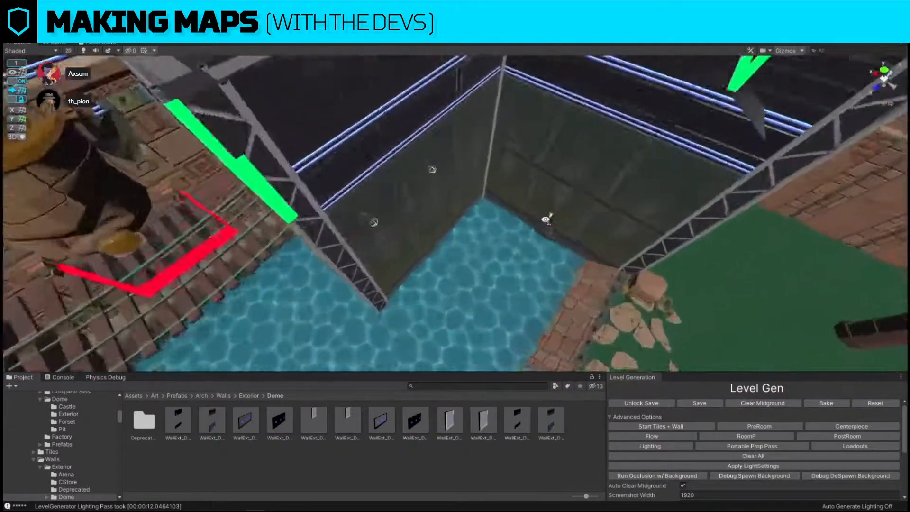
pyautogui.click(571, 226)
pyautogui.keyDown('alt'); pyautogui.moveTo(571, 227); pyautogui.dragTo(543, 241); pyautogui.keyUp('alt')
pyautogui.scroll(2, 555, 235)
pyautogui.scroll(-6, 486, 219)
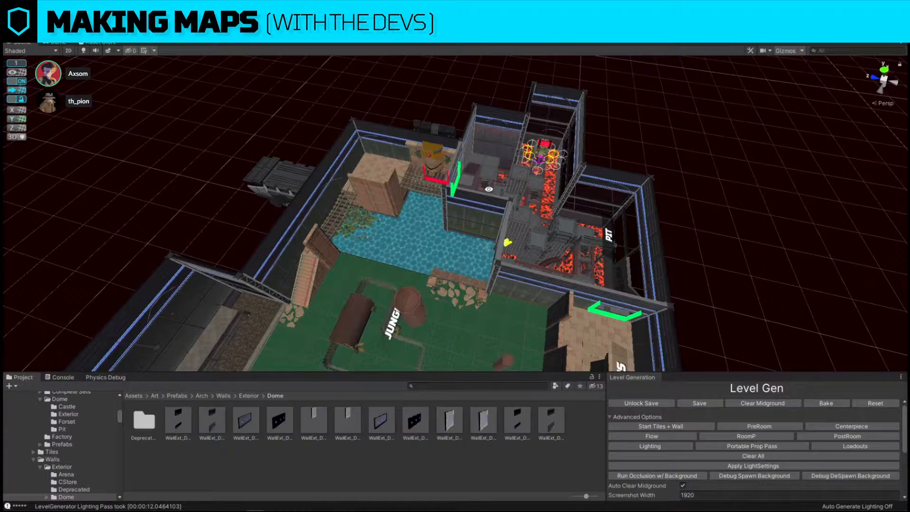
pyautogui.keyDown('alt'); pyautogui.moveTo(477, 184); pyautogui.dragTo(516, 199); pyautogui.keyUp('alt')
pyautogui.press('s')
pyautogui.moveTo(515, 200); pyautogui.dragTo(522, 199, button='right')
pyautogui.press('a')
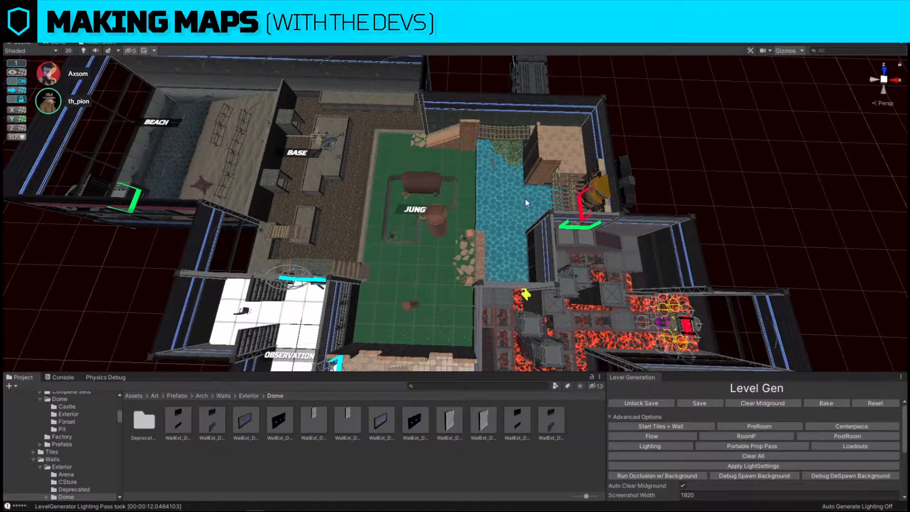
pyautogui.moveTo(525, 198); pyautogui.dragTo(514, 226, button='right')
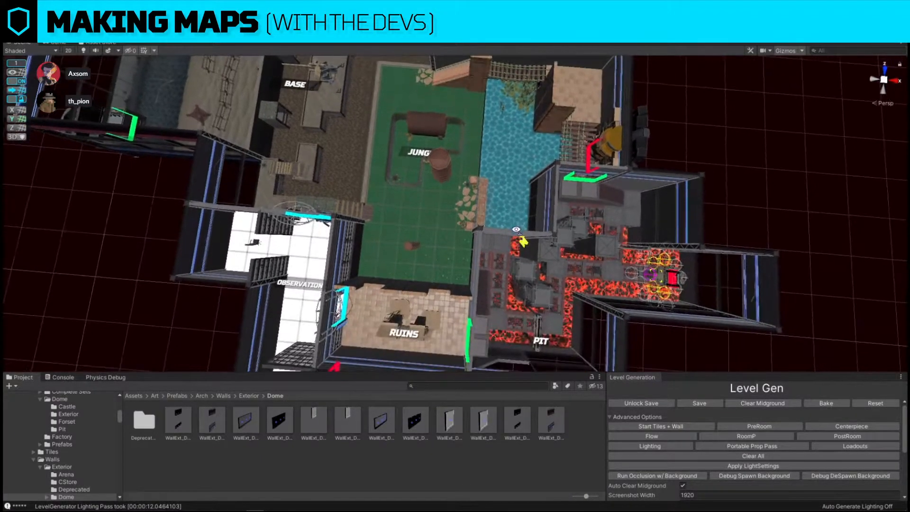
# Copy the Ruins room's centre prop onto the tiled platform by the pool and replace the copy with the octagonal ruins fountain
pyautogui.click(423, 322)
pyautogui.hotkey('ctrl', 'd')
pyautogui.moveTo(418, 328); pyautogui.dragTo(573, 104)
pyautogui.hotkey('ctrl', 'shift', 'f')
pyautogui.click(595, 83)
pyautogui.hotkey('ctrl', 'shift', 'r')
pyautogui.moveTo(517, 429); pyautogui.dragTo(474, 289)
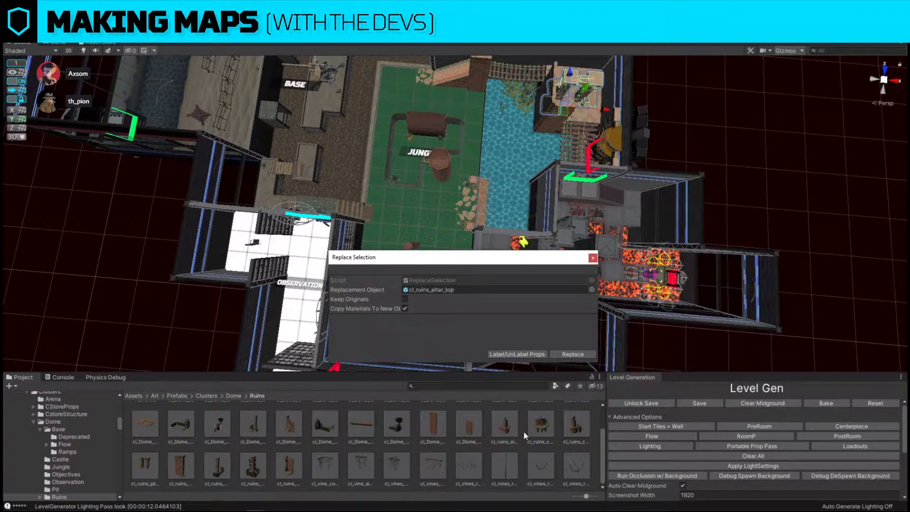
pyautogui.moveTo(539, 372); pyautogui.dragTo(459, 285)
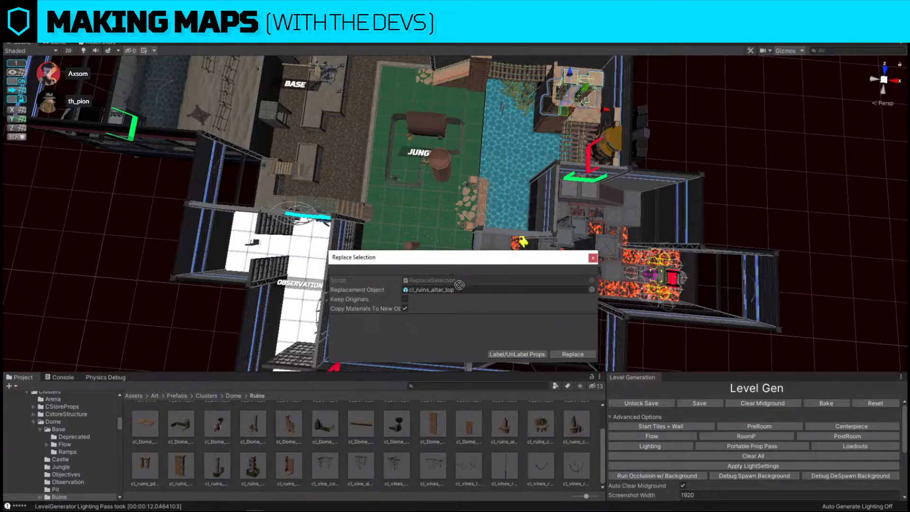
pyautogui.click(574, 354)
# Rotate the octagonal fountain with its plants and move it towards the corner of the tiled platform
pyautogui.moveTo(522, 265); pyautogui.dragTo(341, 237, button='right')
pyautogui.moveTo(382, 266); pyautogui.dragTo(412, 279, button='right')
pyautogui.click(417, 282)
pyautogui.press('e')
pyautogui.moveTo(428, 284); pyautogui.dragTo(573, 273)
pyautogui.press('w')
pyautogui.moveTo(412, 260); pyautogui.dragTo(396, 214)
pyautogui.moveTo(396, 214); pyautogui.dragTo(366, 251, button='right')
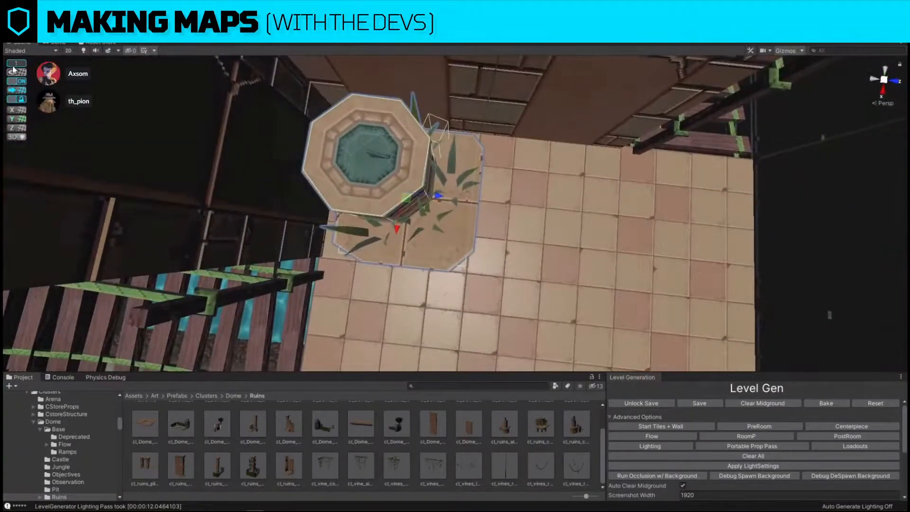
# Nudge the potted-plant planter prop in the Ruins room slightly with grid snapping turned off
pyautogui.click(21, 82)
pyautogui.moveTo(273, 133); pyautogui.dragTo(387, 131, button='middle')
pyautogui.moveTo(522, 191); pyautogui.dragTo(513, 187)
pyautogui.moveTo(512, 188); pyautogui.dragTo(598, 191, button='right')
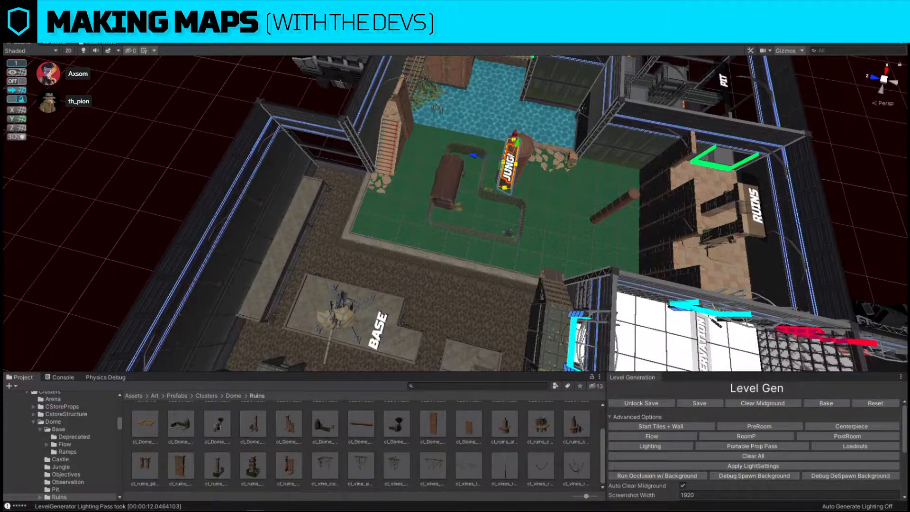
# Try to shift the Jungle room label slightly, and undo the move
pyautogui.moveTo(517, 142); pyautogui.dragTo(510, 141, button='right')
pyautogui.moveTo(510, 141); pyautogui.dragTo(511, 135)
pyautogui.hotkey('ctrl', 'z')
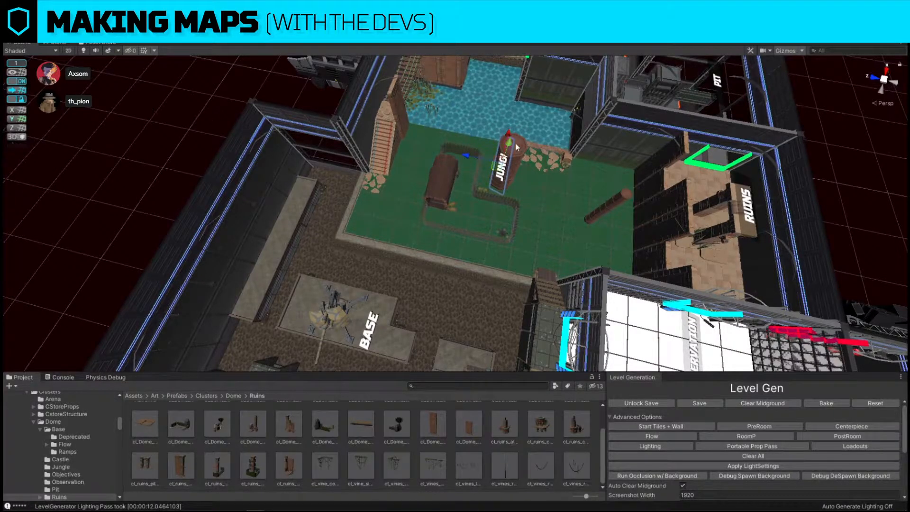
# Shift the Jungle room's log and stump centerpiece slightly toward the Ruins room in two small moves
pyautogui.moveTo(513, 136); pyautogui.dragTo(496, 220, button='right')
pyautogui.click(494, 194)
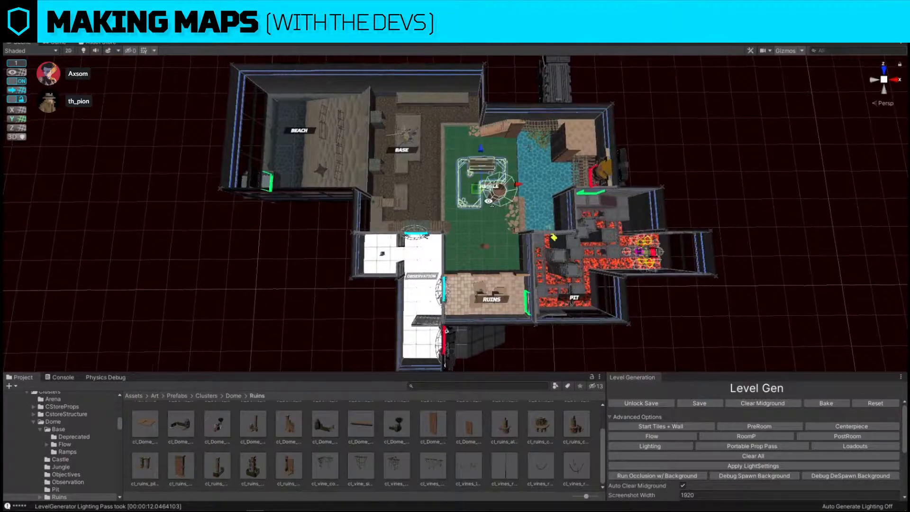
pyautogui.press('f')
pyautogui.moveTo(464, 156); pyautogui.dragTo(464, 163)
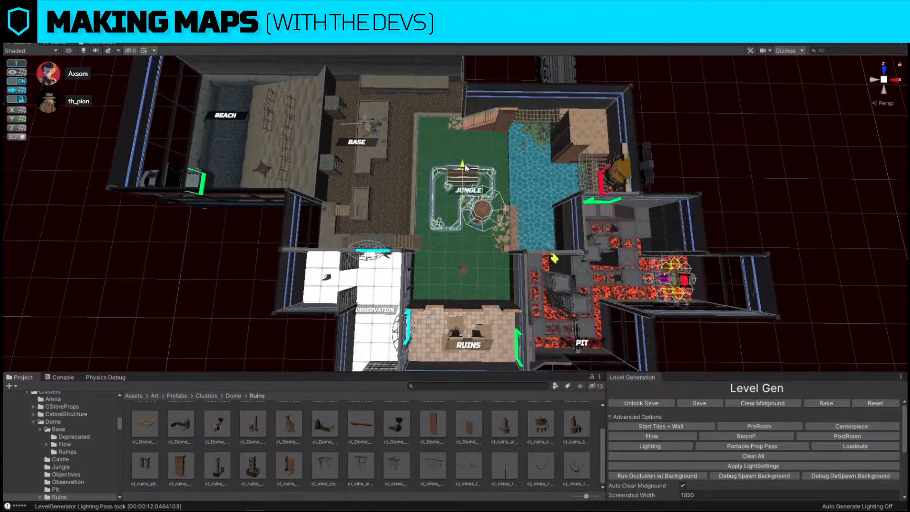
pyautogui.click(704, 171)
pyautogui.moveTo(704, 171); pyautogui.dragTo(678, 194, button='right')
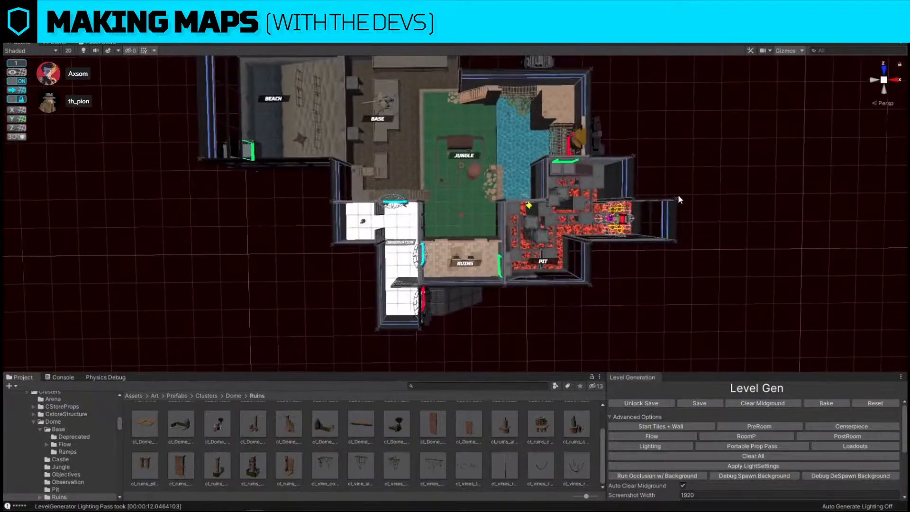
pyautogui.click(473, 151)
pyautogui.moveTo(460, 127); pyautogui.dragTo(461, 130)
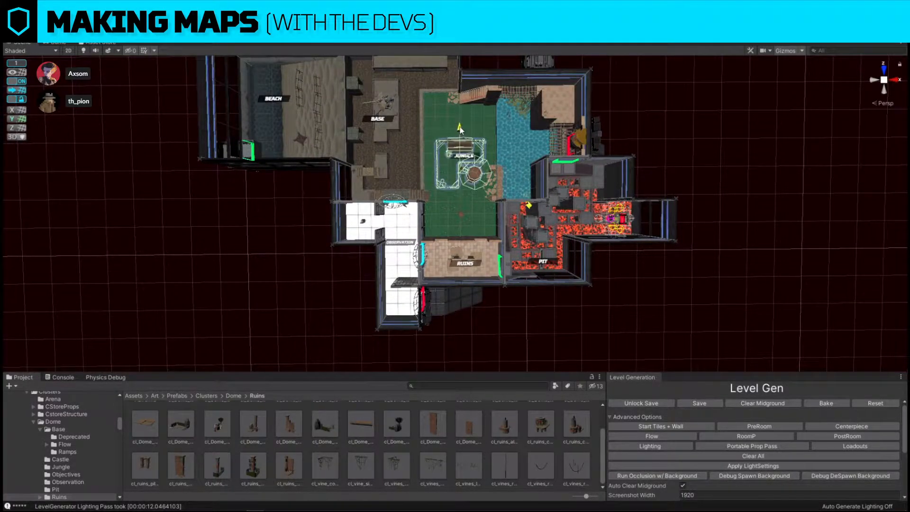
pyautogui.click(666, 139)
pyautogui.moveTo(557, 130); pyautogui.dragTo(555, 103, button='right')
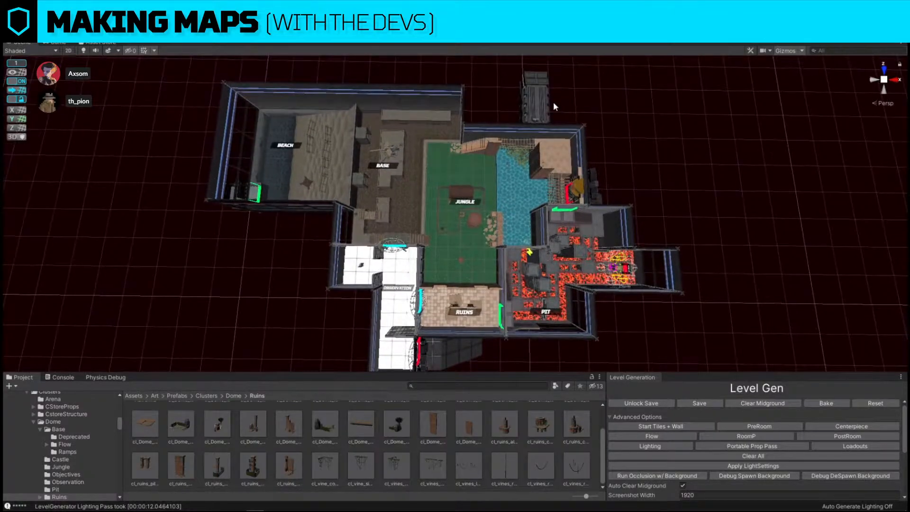
# Delete the two small dirt platform pieces at the foot of the wooden ramp in the Base room
pyautogui.moveTo(542, 122); pyautogui.dragTo(380, 244, button='right')
pyautogui.press('w')
pyautogui.click(382, 244)
pyautogui.moveTo(396, 280); pyautogui.dragTo(433, 213, button='right')
pyautogui.click(464, 212)
pyautogui.keyDown('alt'); pyautogui.moveTo(532, 201); pyautogui.dragTo(362, 220); pyautogui.keyUp('alt')
pyautogui.moveTo(503, 222)
pyautogui.mouseDown(button='right')
pyautogui.moveTo(450, 212)
pyautogui.moveTo(504, 214)
pyautogui.mouseUp(button='right')
pyautogui.click(450, 212)
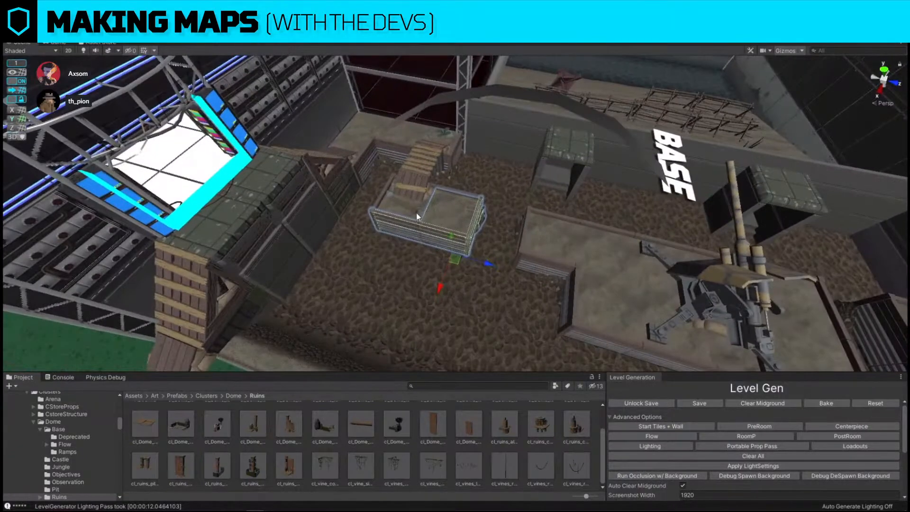
pyautogui.press('Delete')
pyautogui.click(416, 214)
pyautogui.press('Delete')
# Duplicate the square dirt platform under the anti-aircraft gun and place the copy at the foot of the wooden ramp
pyautogui.click(602, 303)
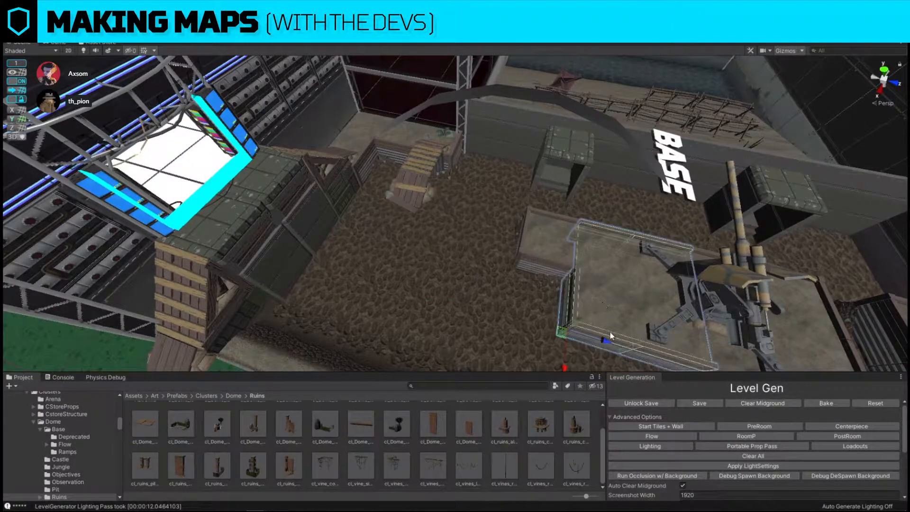
pyautogui.moveTo(606, 341); pyautogui.dragTo(429, 288)
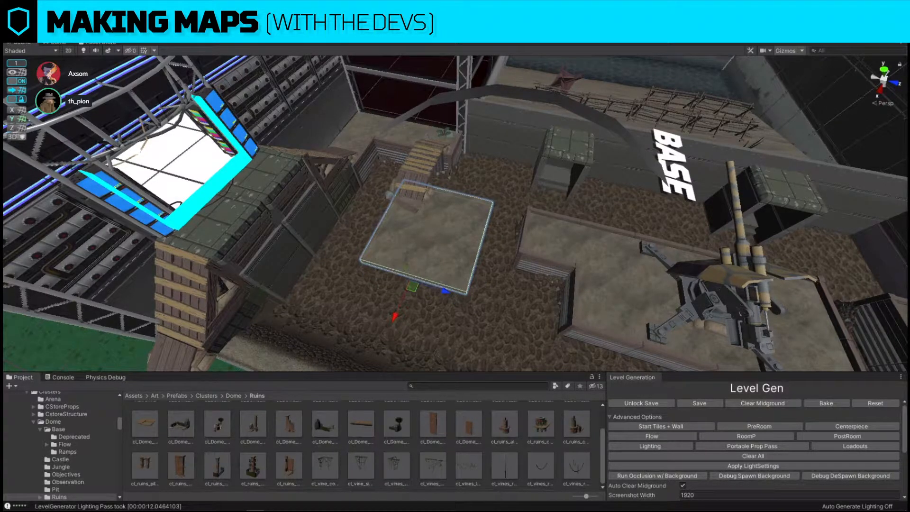
pyautogui.keyDown('alt'); pyautogui.moveTo(435, 284); pyautogui.dragTo(507, 276); pyautogui.keyUp('alt')
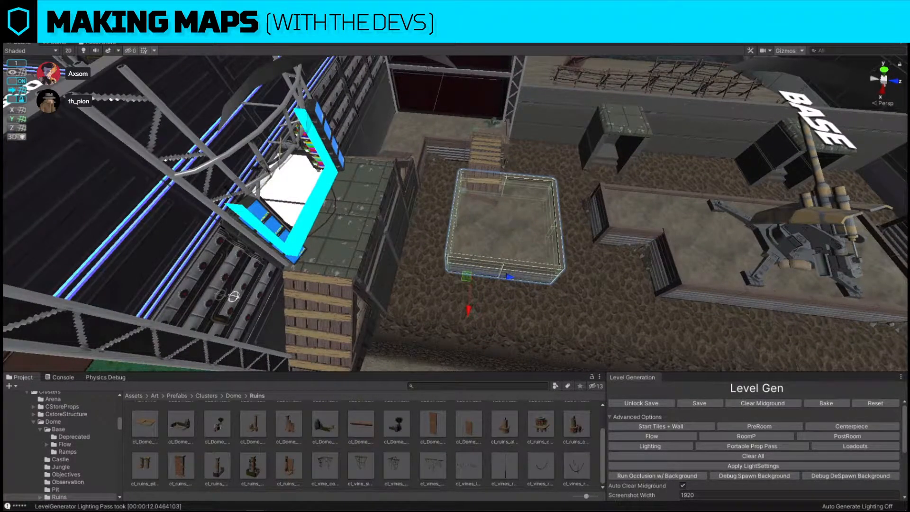
pyautogui.press('d')
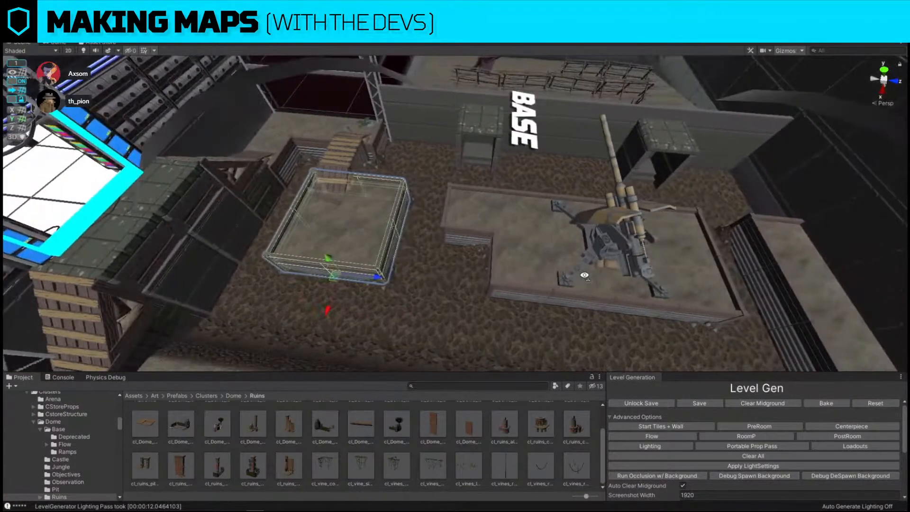
pyautogui.moveTo(585, 275); pyautogui.dragTo(701, 256, button='right')
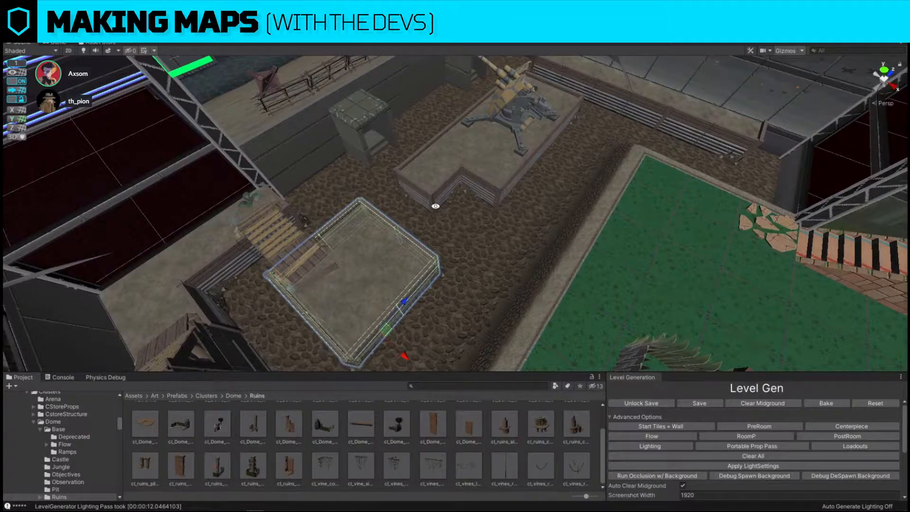
pyautogui.moveTo(636, 200); pyautogui.dragTo(518, 199, button='right')
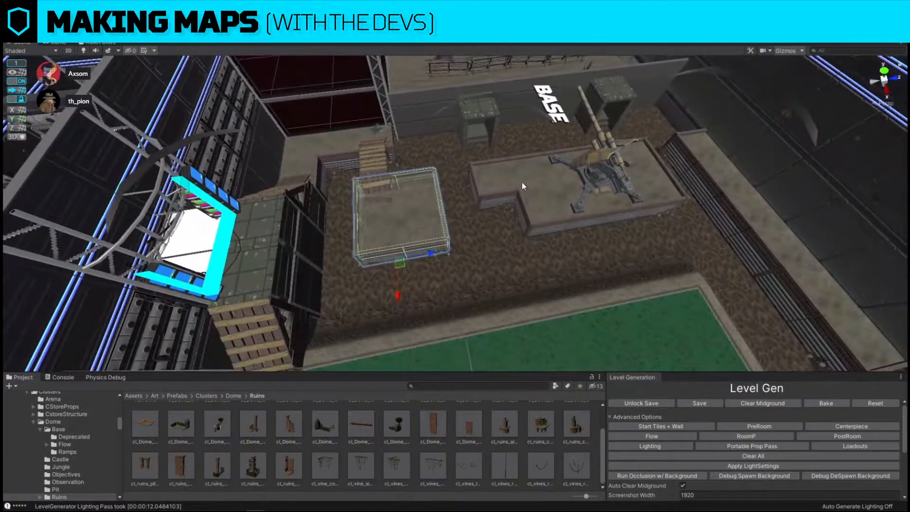
# Duplicate the Base room's wooden ramp and rotate the copy perpendicular to the original
pyautogui.click(379, 163)
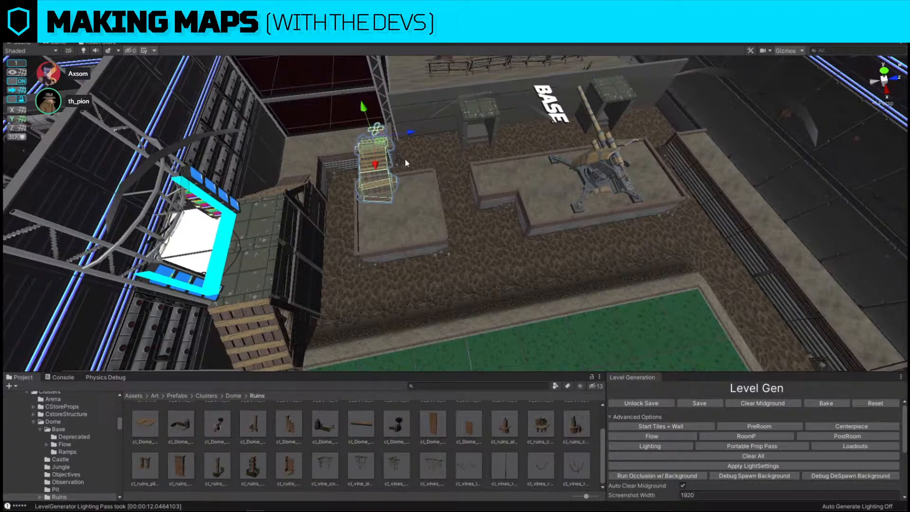
pyautogui.hotkey('ctrl', 'd')
pyautogui.moveTo(379, 143); pyautogui.dragTo(473, 156)
pyautogui.moveTo(473, 157); pyautogui.dragTo(439, 170, button='right')
pyautogui.press('e')
pyautogui.moveTo(390, 167); pyautogui.dragTo(504, 151)
# Position the copied wooden ramp so it bridges the gun platform and the long raised ledge along the far wall
pyautogui.press('w')
pyautogui.moveTo(446, 168); pyautogui.dragTo(429, 174, button='right')
pyautogui.moveTo(285, 165); pyautogui.dragTo(520, 265)
pyautogui.moveTo(521, 266); pyautogui.dragTo(485, 148, button='right')
pyautogui.moveTo(441, 189); pyautogui.dragTo(446, 241, button='right')
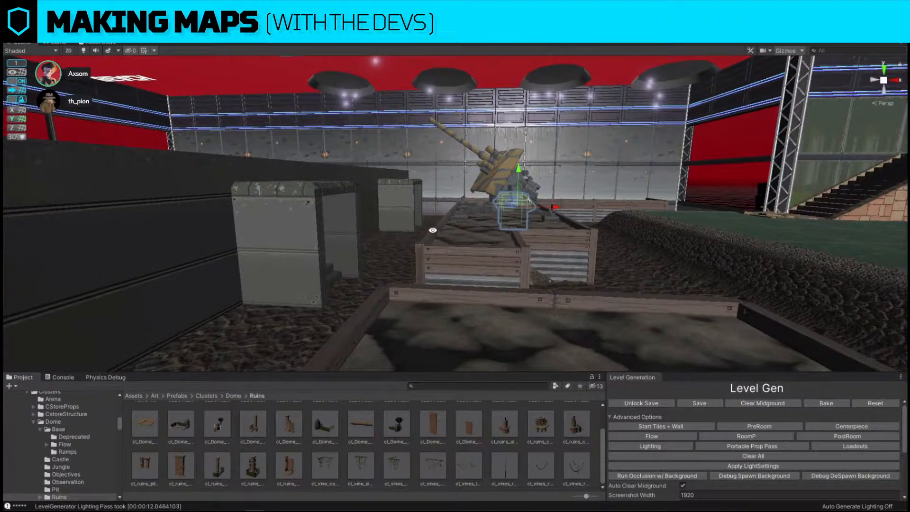
pyautogui.moveTo(348, 187); pyautogui.dragTo(552, 229, button='right')
# Duplicate the anti-aircraft gun onto the new square platform and replace the copy with the green crate prefab from the Base folder
pyautogui.click(475, 189)
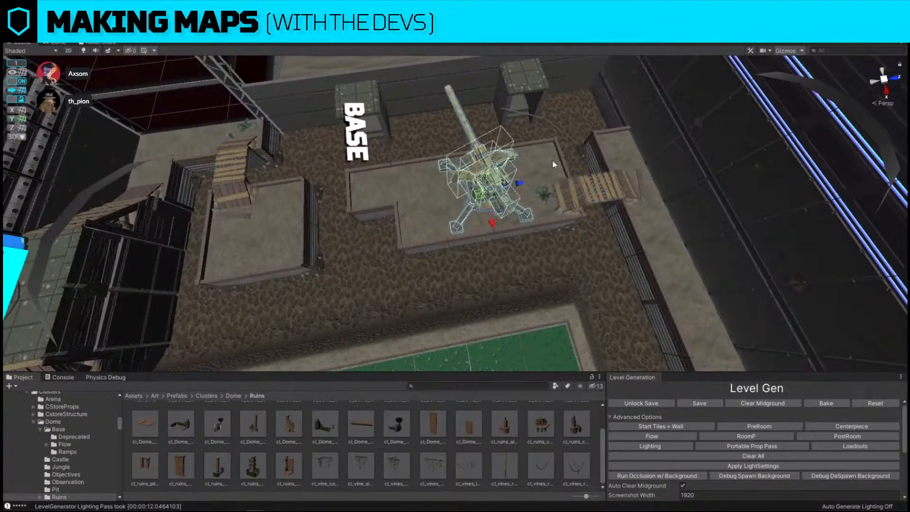
pyautogui.click(493, 185)
pyautogui.hotkey('ctrl', 'd')
pyautogui.moveTo(526, 185); pyautogui.dragTo(309, 203)
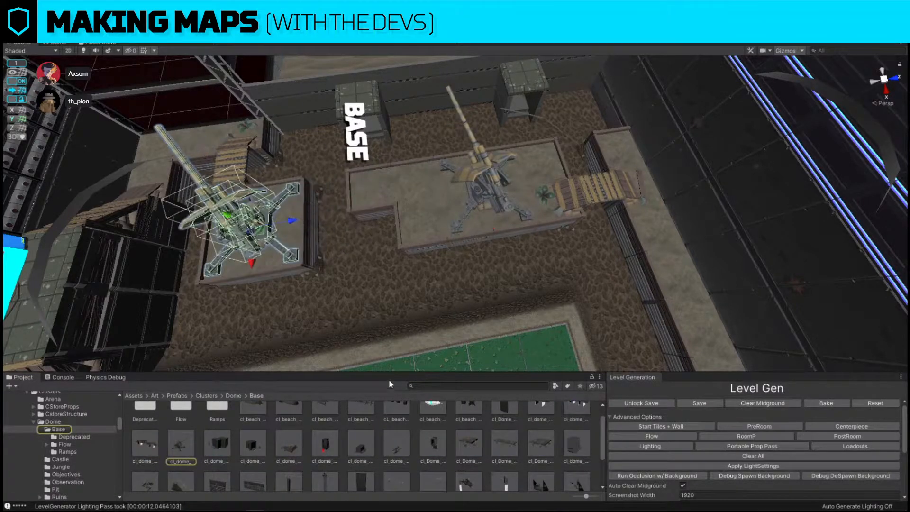
pyautogui.hotkey('ctrl', 'shift', 'r')
pyautogui.moveTo(363, 441); pyautogui.dragTo(447, 302)
pyautogui.click(573, 354)
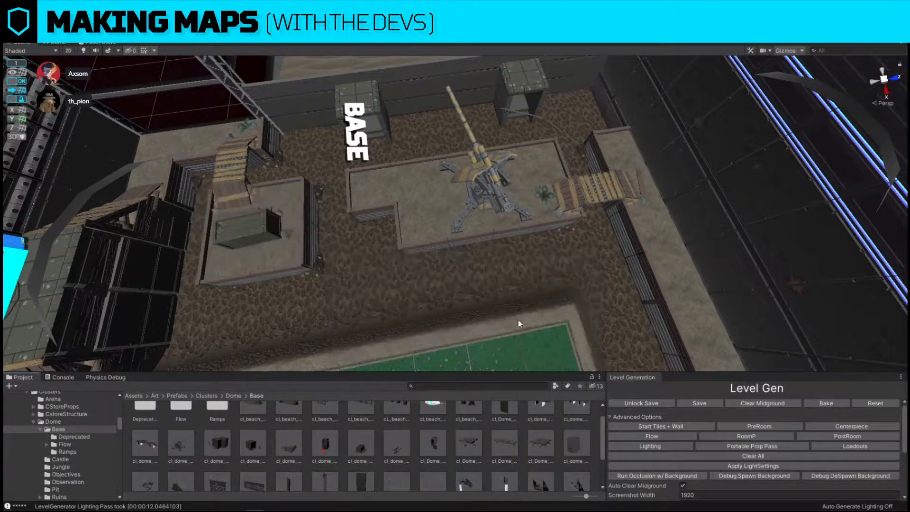
# Position the green crate on the square platform, in front of the wooden ramp
pyautogui.press('f')
pyautogui.moveTo(377, 230); pyautogui.dragTo(397, 264)
pyautogui.press('w')
pyautogui.moveTo(400, 264); pyautogui.dragTo(534, 196, button='right')
pyautogui.moveTo(539, 201); pyautogui.dragTo(514, 200)
pyautogui.press('s')
pyautogui.moveTo(513, 200); pyautogui.dragTo(565, 159, button='right')
pyautogui.press('w')
# Lower the green crate onto the platform surface with grid snapping off, and turn grid snapping back on
pyautogui.click(12, 82)
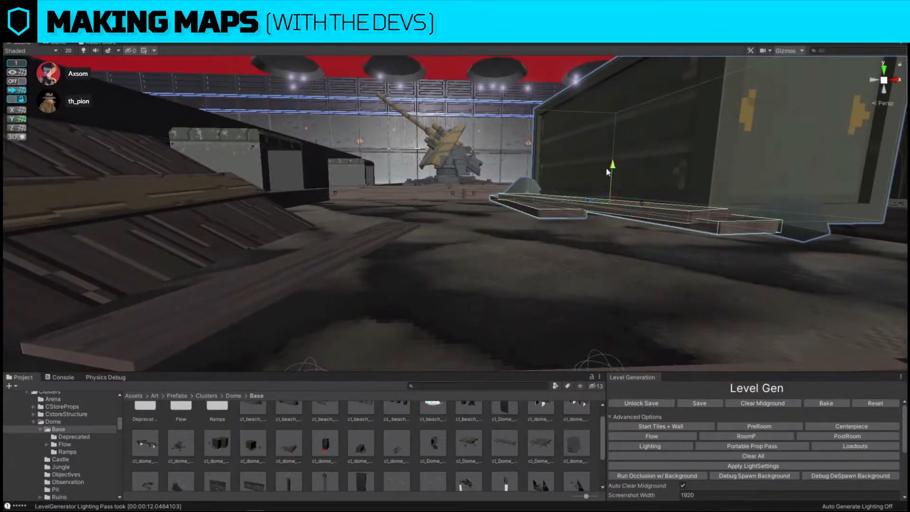
pyautogui.moveTo(612, 167); pyautogui.dragTo(608, 186)
pyautogui.moveTo(608, 186); pyautogui.dragTo(411, 349, button='right')
pyautogui.press('w')
pyautogui.press('s')
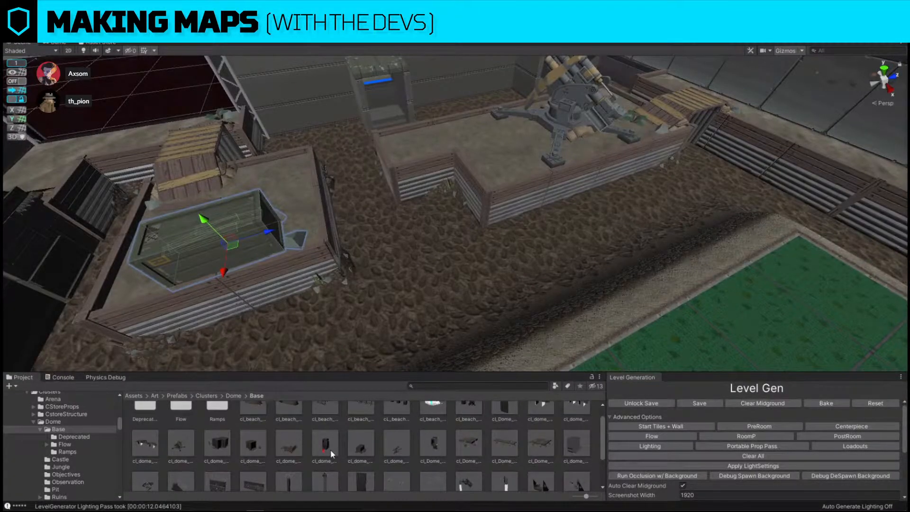
pyautogui.press('s')
pyautogui.moveTo(225, 229); pyautogui.dragTo(239, 201, button='right')
pyautogui.click(19, 82)
# Duplicate the green crate and move the copy into the trench beside the long raised ledge
pyautogui.press('w')
pyautogui.moveTo(216, 134); pyautogui.dragTo(203, 155, button='right')
pyautogui.press('s')
pyautogui.hotkey('ctrl', 'd')
pyautogui.moveTo(283, 180); pyautogui.dragTo(580, 272)
pyautogui.press('w')
pyautogui.moveTo(579, 273); pyautogui.dragTo(620, 308, button='right')
# Replace the copied crate with the stacked-crate prefab with the red piece from the Base folder
pyautogui.scroll(1, 506, 434)
pyautogui.hotkey('ctrl', 'shift', 'r')
pyautogui.moveTo(325, 464); pyautogui.dragTo(475, 290)
pyautogui.click(571, 354)
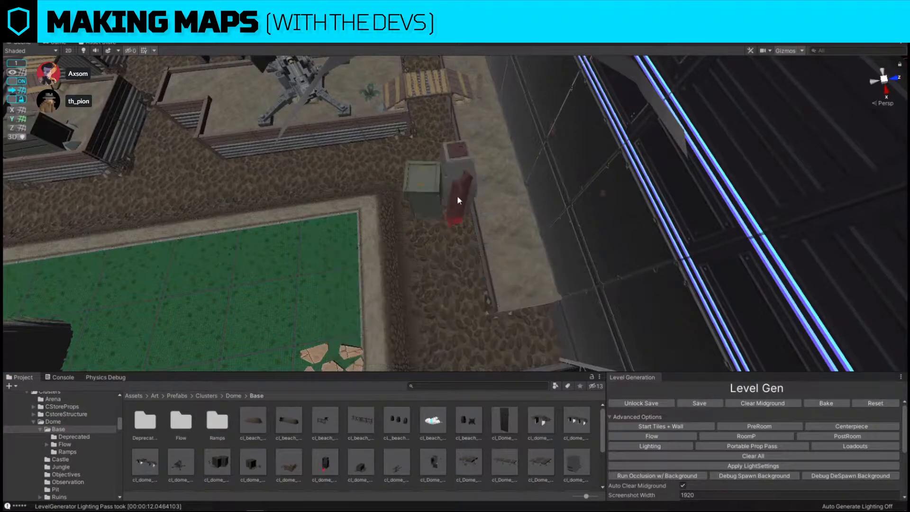
# Move the stacked-crate prop toward the far end of the long raised ledge in the Base room
pyautogui.click(458, 196)
pyautogui.moveTo(468, 217); pyautogui.dragTo(509, 253)
pyautogui.press('w')
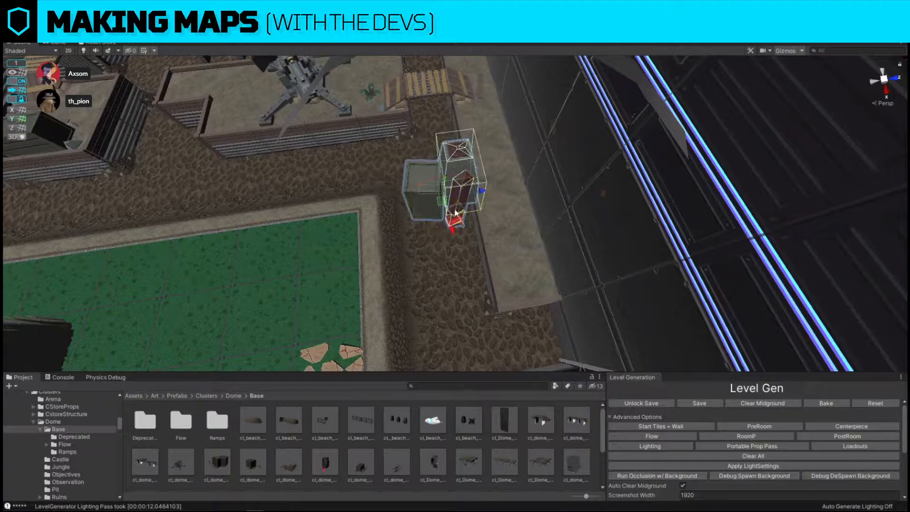
pyautogui.moveTo(480, 194); pyautogui.dragTo(633, 187)
pyautogui.moveTo(476, 212); pyautogui.dragTo(564, 227)
# Rotate the stacked-crate prop at the end of the raised ledge
pyautogui.press('f')
pyautogui.keyDown('alt'); pyautogui.moveTo(501, 223); pyautogui.dragTo(592, 210); pyautogui.keyUp('alt')
pyautogui.scroll(-3, 592, 210)
pyautogui.press('e')
pyautogui.moveTo(494, 233); pyautogui.dragTo(619, 254)
# Capture a screenshot region around the anti-aircraft gun, sketch a target panel idea in red along its firing line, and close the capture
pyautogui.press('w')
pyautogui.moveTo(532, 259); pyautogui.dragTo(568, 156, button='right')
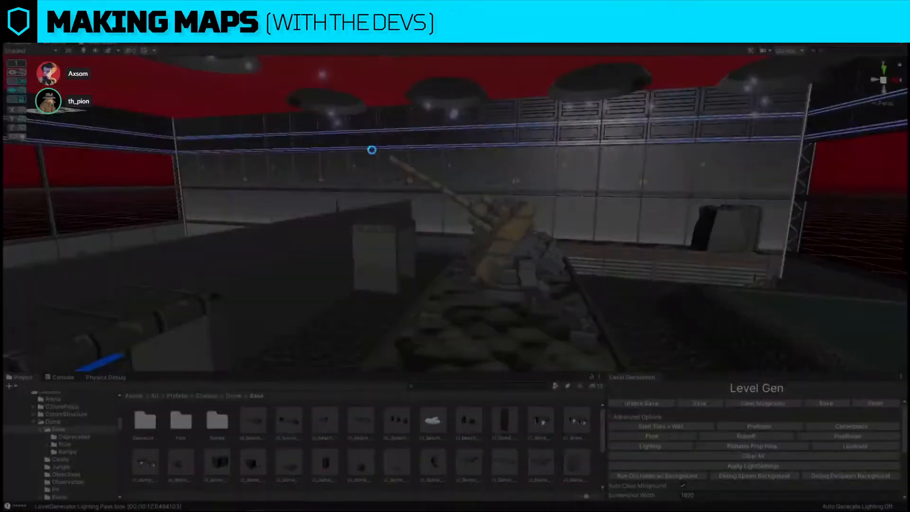
pyautogui.moveTo(253, 79); pyautogui.dragTo(666, 364)
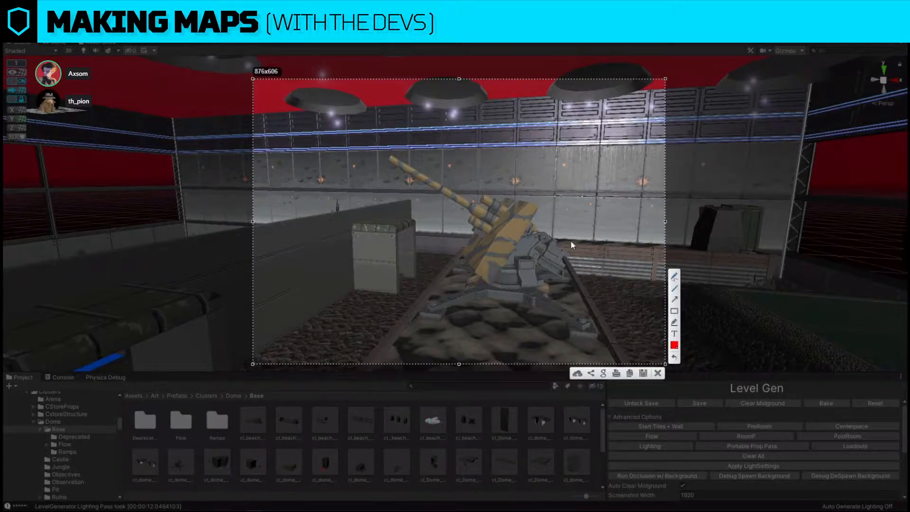
pyautogui.moveTo(476, 208); pyautogui.dragTo(324, 115)
pyautogui.moveTo(324, 194)
pyautogui.mouseDown()
pyautogui.moveTo(347, 209)
pyautogui.moveTo(364, 140)
pyautogui.mouseUp()
pyautogui.moveTo(354, 197)
pyautogui.mouseDown()
pyautogui.moveTo(355, 179)
pyautogui.moveTo(359, 197)
pyautogui.mouseUp()
pyautogui.moveTo(354, 113); pyautogui.dragTo(336, 81)
pyautogui.moveTo(324, 209); pyautogui.dragTo(304, 221)
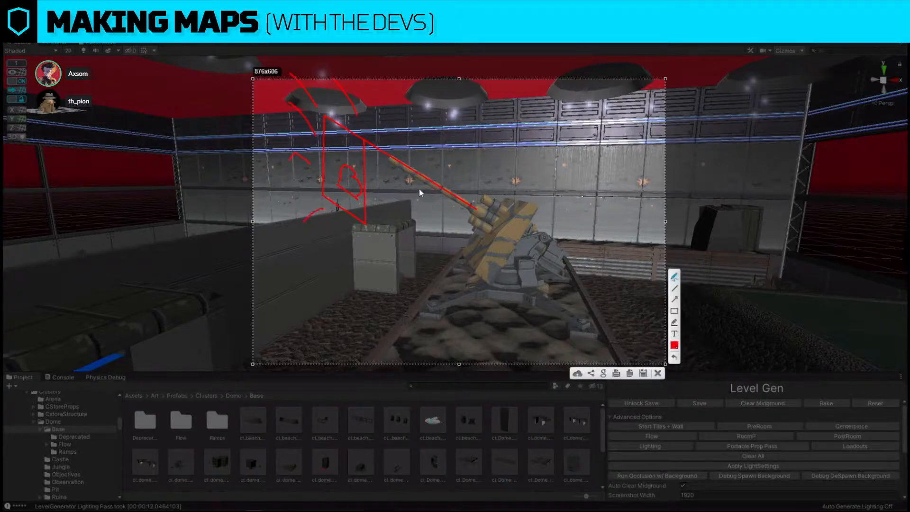
pyautogui.moveTo(406, 151); pyautogui.dragTo(402, 125)
pyautogui.moveTo(381, 173); pyautogui.dragTo(373, 188)
pyautogui.click(658, 374)
# Examine the overall layout of the Base, Jungle, Observation and Ruins rooms from above
pyautogui.moveTo(607, 251)
pyautogui.mouseDown(button='right')
pyautogui.moveTo(580, 194)
pyautogui.moveTo(453, 279)
pyautogui.moveTo(445, 350)
pyautogui.moveTo(452, 344)
pyautogui.mouseUp(button='right')
pyautogui.press('s')
pyautogui.press('w')
pyautogui.moveTo(629, 153); pyautogui.dragTo(588, 249, button='right')
pyautogui.press('s')
pyautogui.scroll(-3, 527, 307)
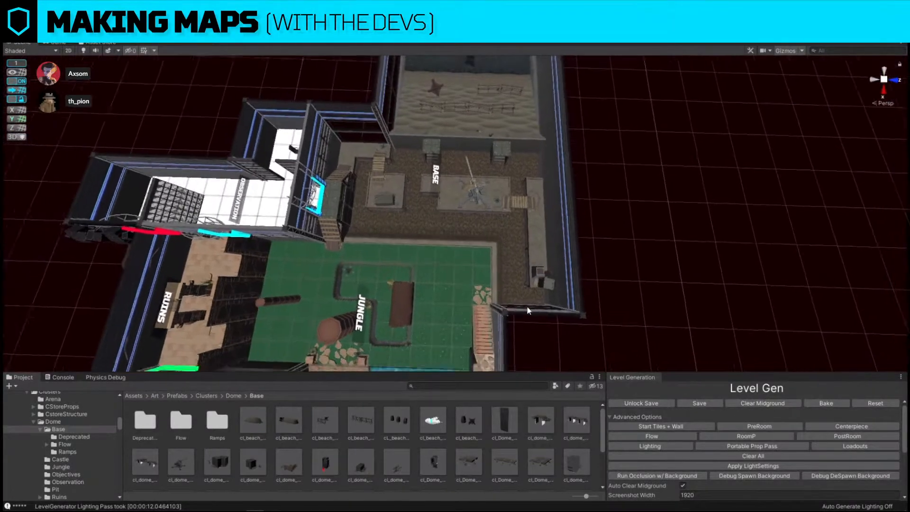
pyautogui.scroll(-1, 528, 310)
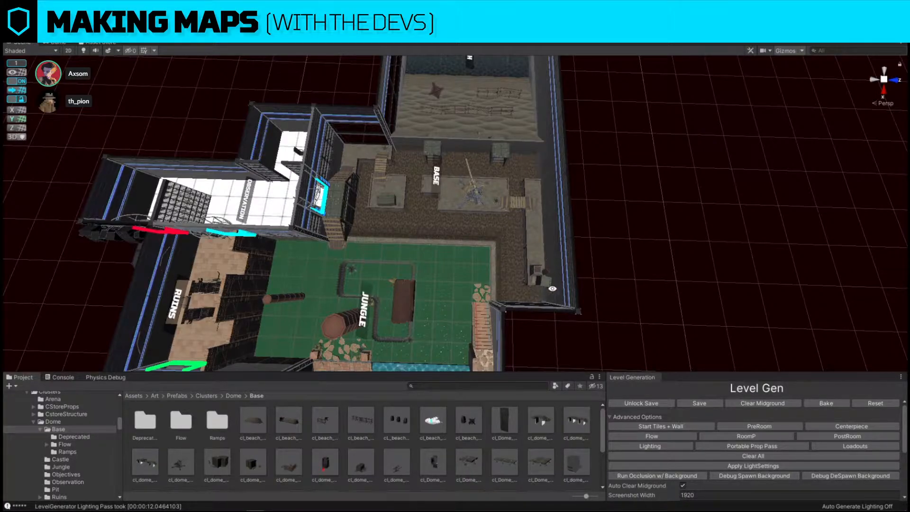
pyautogui.keyDown('alt'); pyautogui.moveTo(428, 245); pyautogui.dragTo(571, 245); pyautogui.keyUp('alt')
pyautogui.press('w')
pyautogui.moveTo(571, 245); pyautogui.dragTo(638, 308, button='right')
pyautogui.press('w')
pyautogui.press('s')
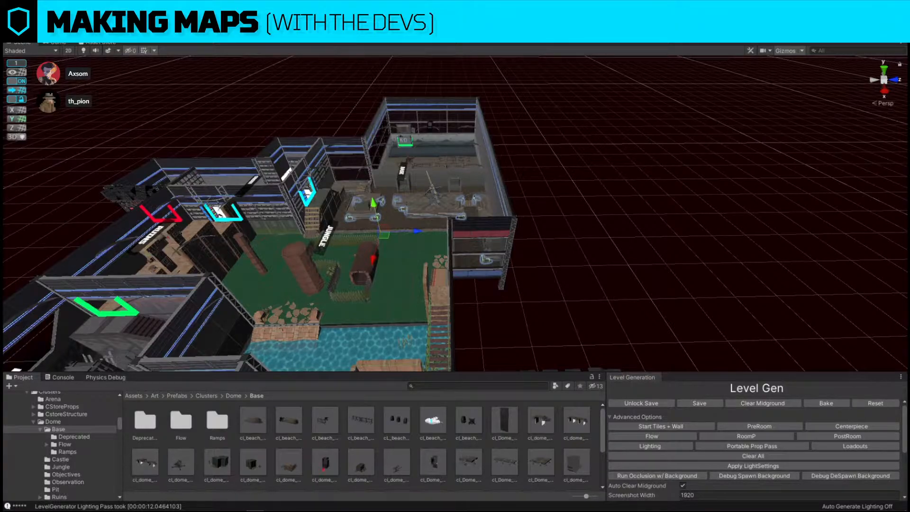
pyautogui.click(600, 171)
# Try rotating the anti-aircraft gun's turret around its vertical axis
pyautogui.moveTo(568, 227); pyautogui.dragTo(571, 205, button='right')
pyautogui.press('w')
pyautogui.click(497, 211)
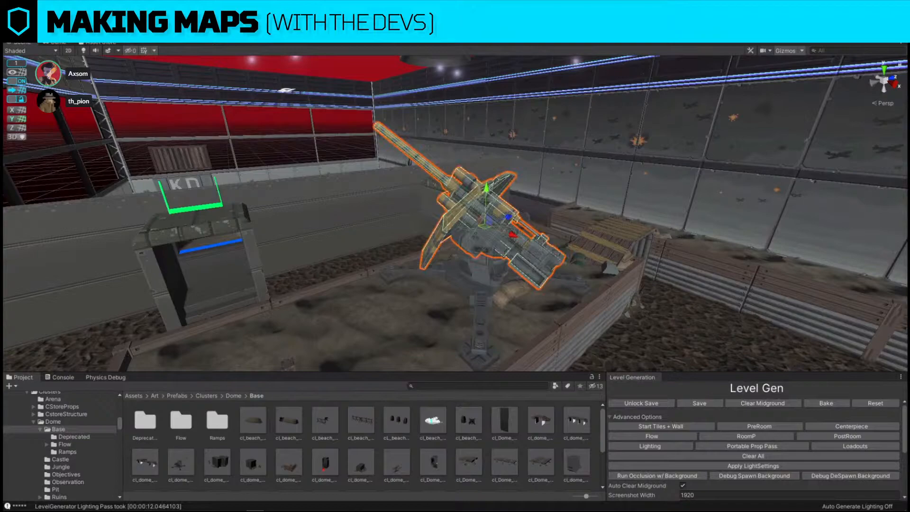
pyautogui.moveTo(117, 47); pyautogui.dragTo(176, 51, button='right')
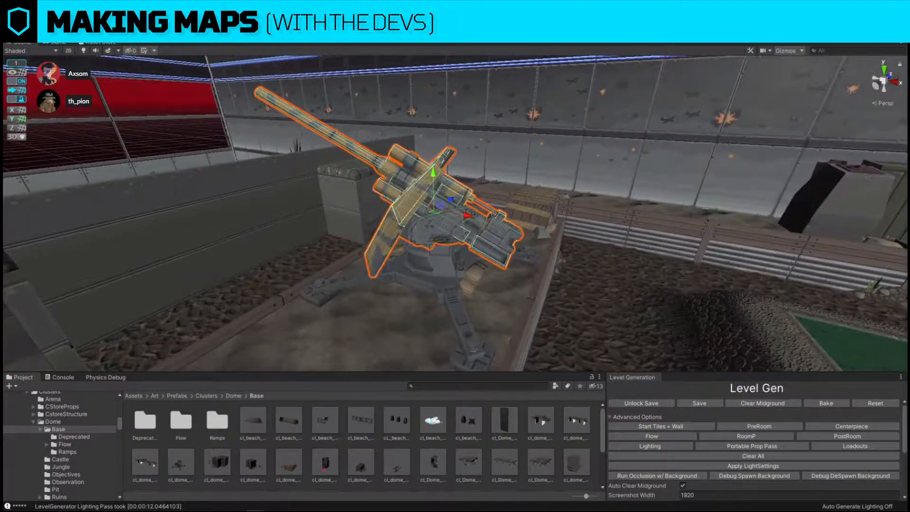
pyautogui.click(483, 257)
pyautogui.press('e')
pyautogui.moveTo(453, 267); pyautogui.dragTo(903, 266)
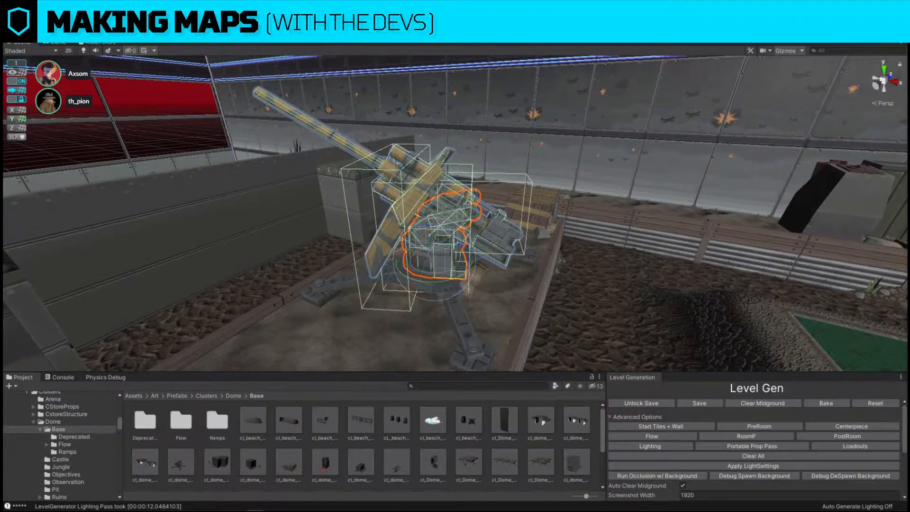
# Try tilting the anti-aircraft gun's barrel down toward horizontal, undoing each rotation
pyautogui.click(456, 189)
pyautogui.moveTo(463, 198); pyautogui.dragTo(459, 181)
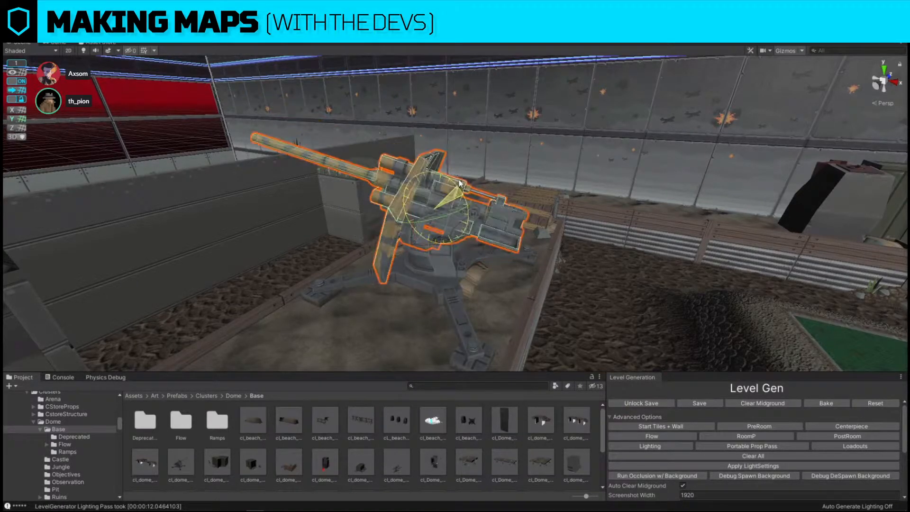
pyautogui.hotkey('ctrl', 'z')
pyautogui.click(165, 31)
pyautogui.moveTo(473, 184); pyautogui.dragTo(413, 151)
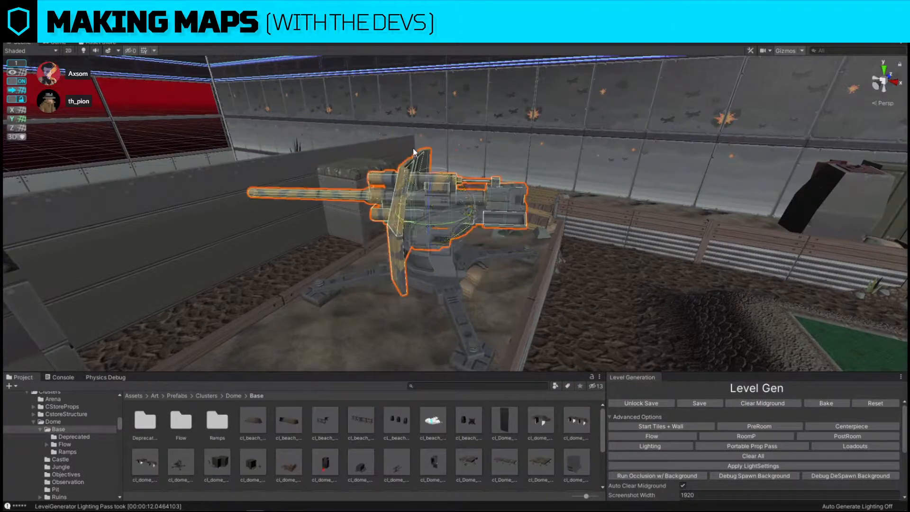
pyautogui.hotkey('ctrl', 'z')
pyautogui.press('w')
pyautogui.moveTo(555, 212); pyautogui.dragTo(512, 226, button='right')
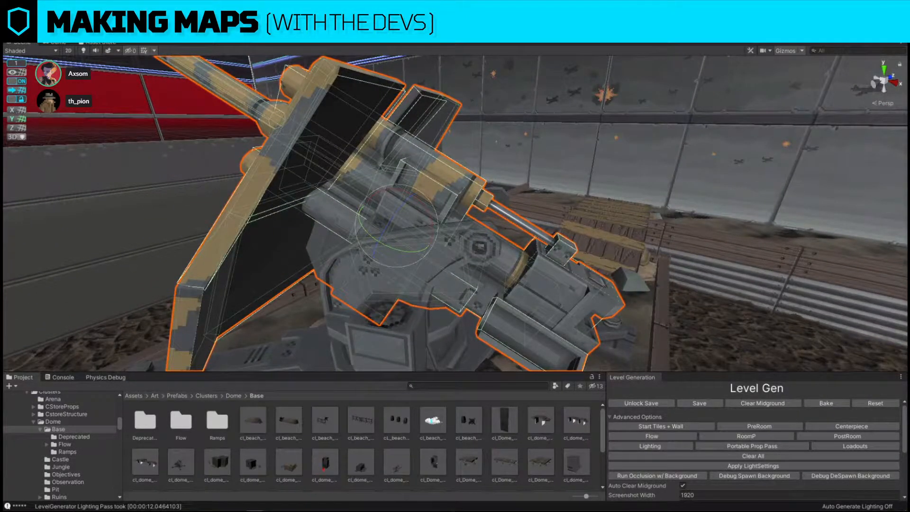
# Try another rotation of the anti-aircraft gun and undo the changes back to its raised barrel pose
pyautogui.press('d')
pyautogui.moveTo(668, 240); pyautogui.dragTo(532, 195, button='right')
pyautogui.press('a')
pyautogui.moveTo(530, 173); pyautogui.dragTo(717, 135)
pyautogui.moveTo(39, 278); pyautogui.dragTo(360, 100)
pyautogui.hotkey('ctrl', 'z')
pyautogui.moveTo(634, 194); pyautogui.dragTo(565, 123, button='right')
pyautogui.hotkey('ctrl', 'z')
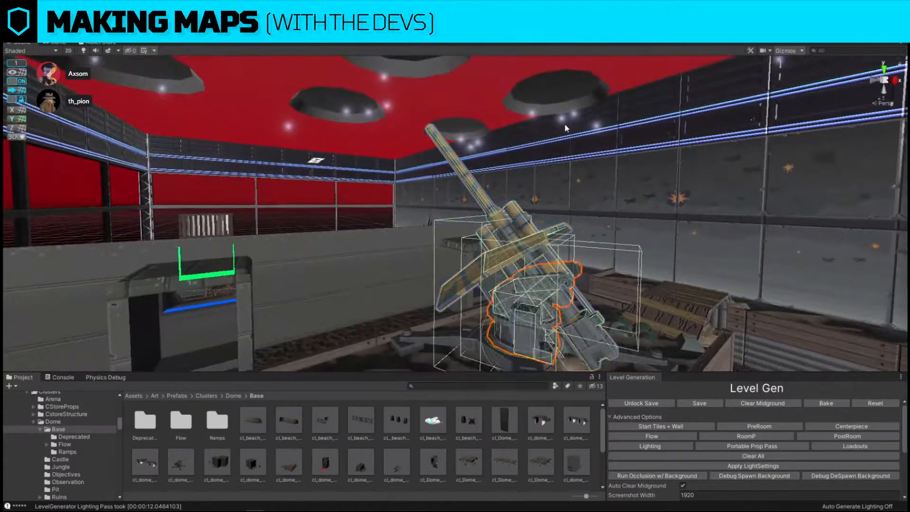
pyautogui.keyDown('alt'); pyautogui.moveTo(488, 101); pyautogui.dragTo(591, 150); pyautogui.keyUp('alt')
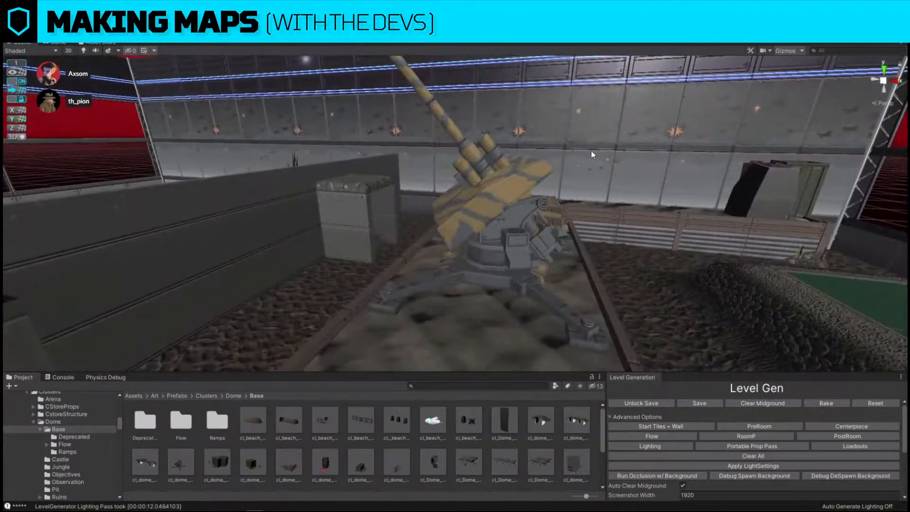
pyautogui.hotkey('ctrl', 'z')
pyautogui.hotkey('ctrl', 'z')
pyautogui.hotkey('ctrl', 'z')
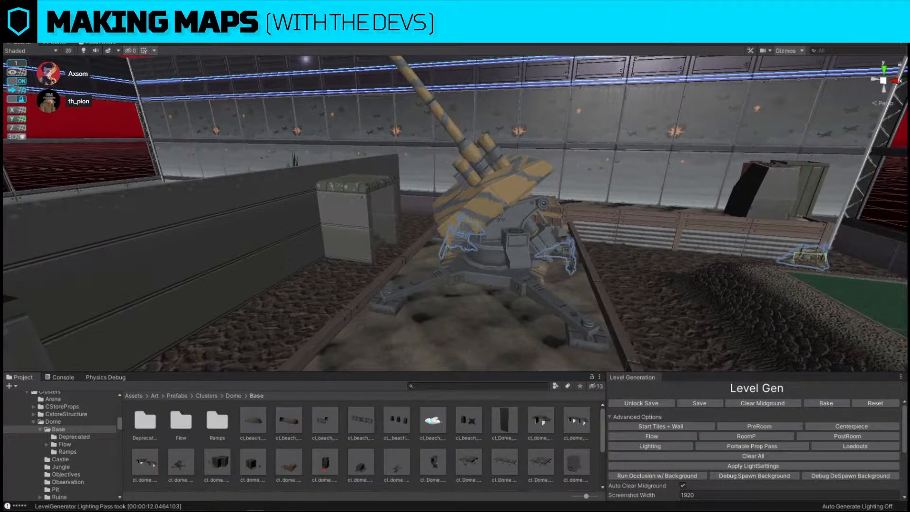
# Check the anti-aircraft gun's placement on its platform in the Base room
pyautogui.moveTo(609, 185); pyautogui.dragTo(332, 154, button='right')
pyautogui.click(424, 220)
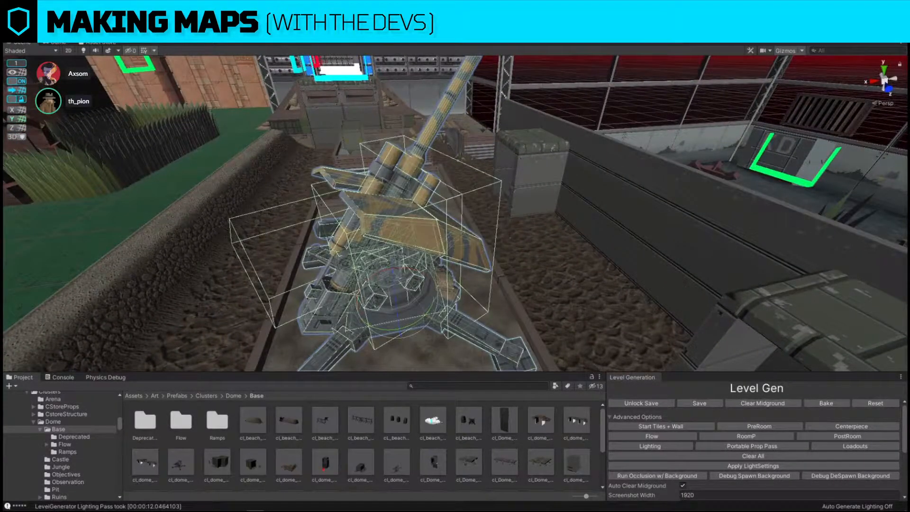
pyautogui.moveTo(503, 93); pyautogui.dragTo(474, 134)
pyautogui.moveTo(473, 134); pyautogui.dragTo(656, 97, button='right')
pyautogui.press('Delete')
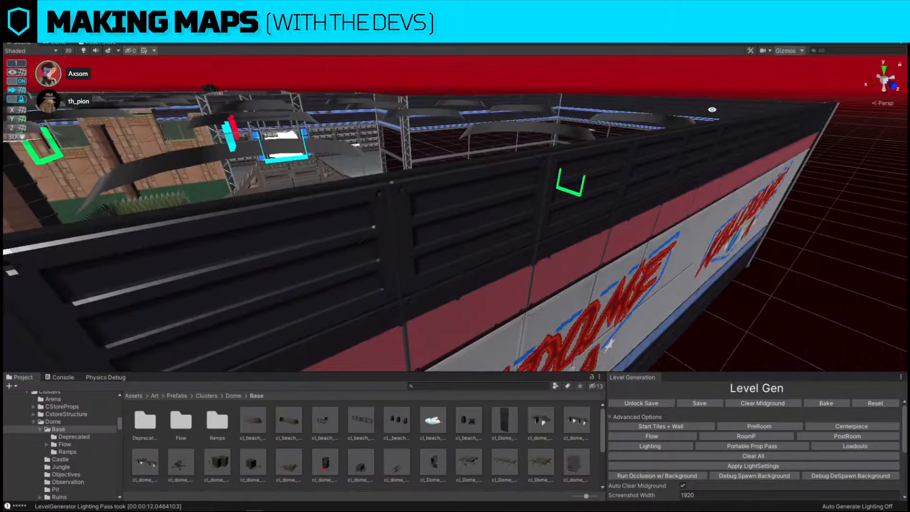
# Move the armoured truck along the outside of the level to behind the Base room's outer wall
pyautogui.moveTo(712, 110); pyautogui.dragTo(608, 202, button='right')
pyautogui.click(272, 252)
pyautogui.moveTo(443, 155); pyautogui.dragTo(432, 175, button='right')
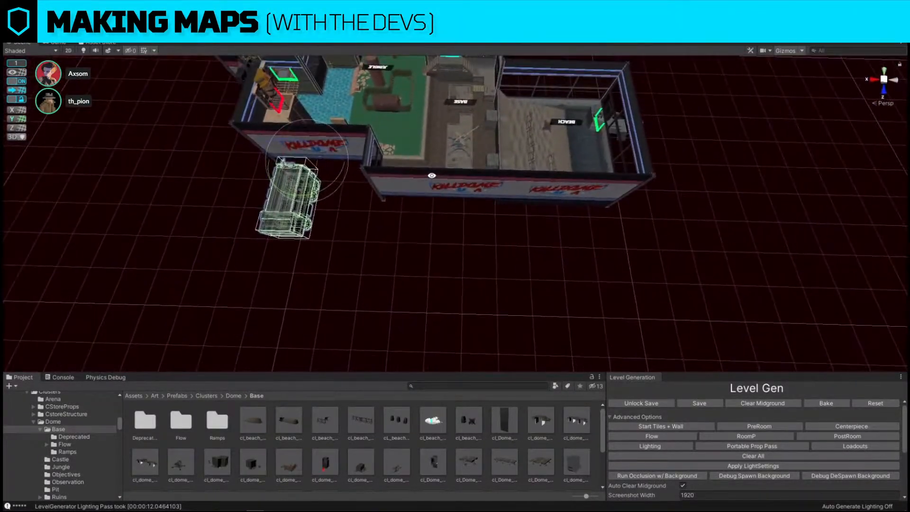
pyautogui.press('w')
pyautogui.moveTo(314, 164); pyautogui.dragTo(442, 214)
pyautogui.moveTo(492, 230); pyautogui.dragTo(285, 251, button='right')
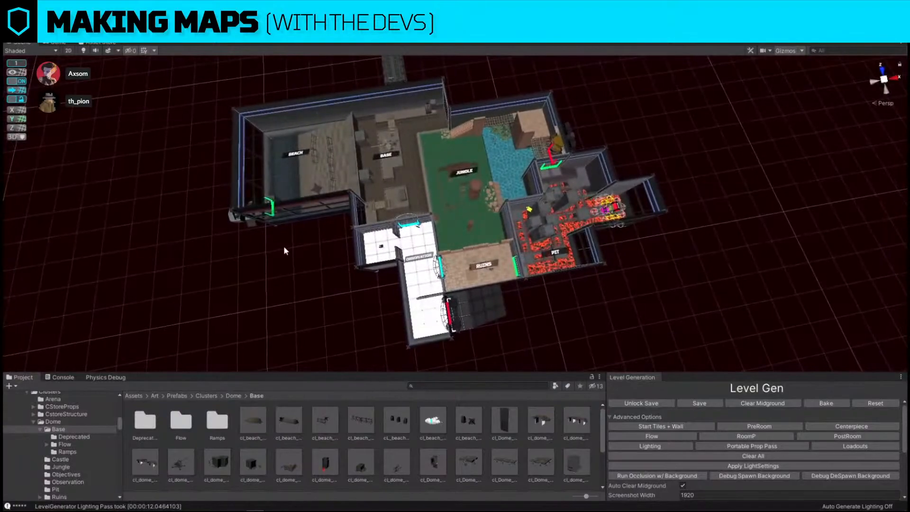
# Swap the words of the current level name to Fortune Terror
pyautogui.moveTo(450, 223); pyautogui.dragTo(423, 204, button='right')
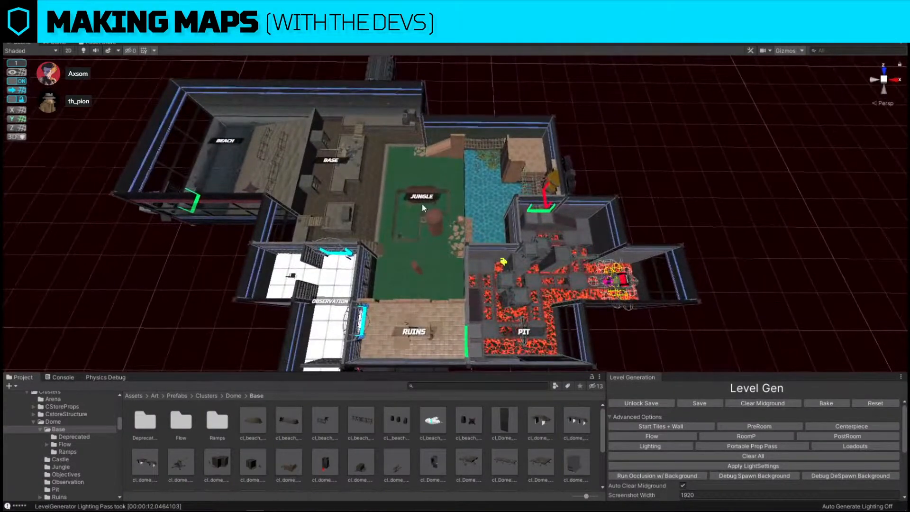
pyautogui.scroll(-5, 783, 468)
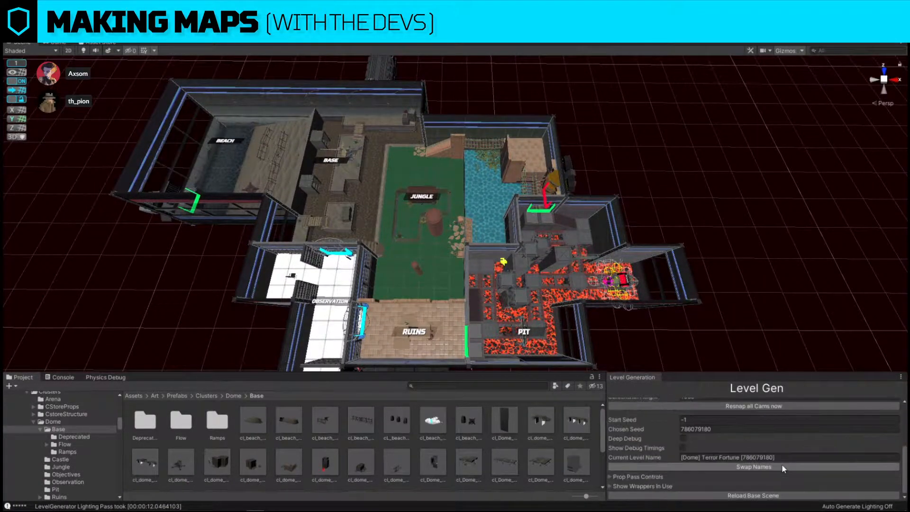
pyautogui.click(783, 467)
pyautogui.click(783, 468)
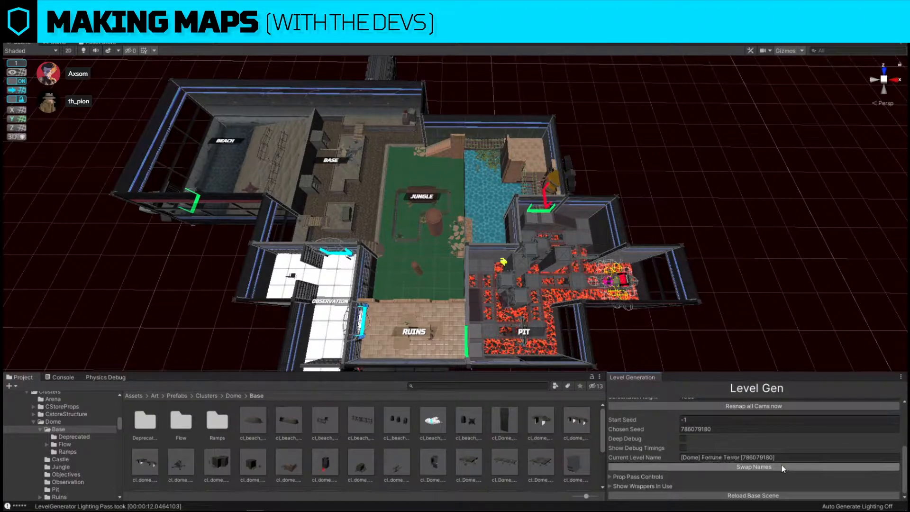
pyautogui.scroll(4, 782, 467)
pyautogui.scroll(-4, 698, 415)
pyautogui.scroll(3, 698, 417)
pyautogui.scroll(1, 697, 414)
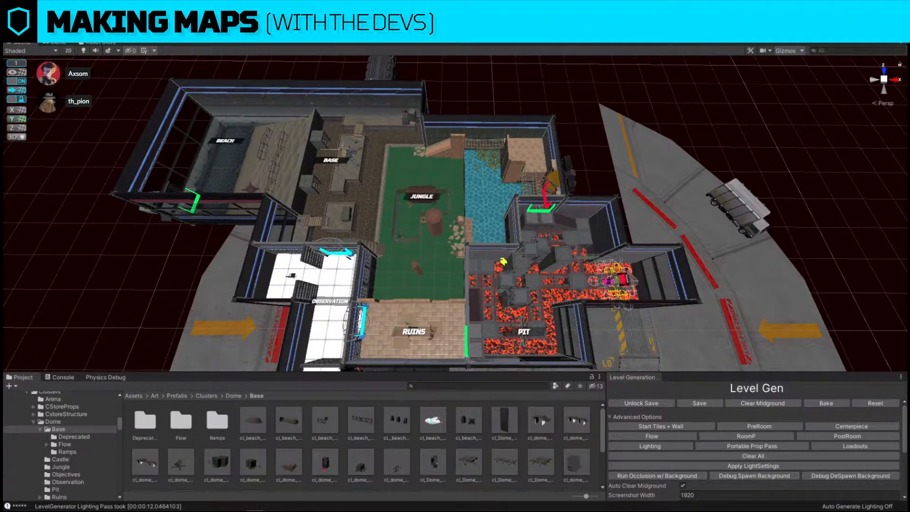
# Select the whole level with all its rooms and move it onto the centre of the round arena floor
pyautogui.click(427, 106)
pyautogui.press('s')
pyautogui.moveTo(428, 106); pyautogui.dragTo(427, 135, button='right')
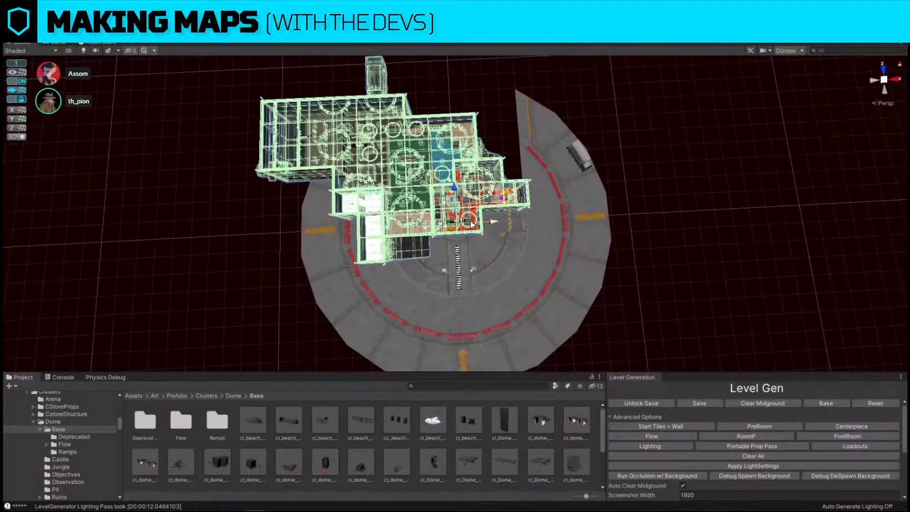
pyautogui.moveTo(472, 231); pyautogui.dragTo(511, 292)
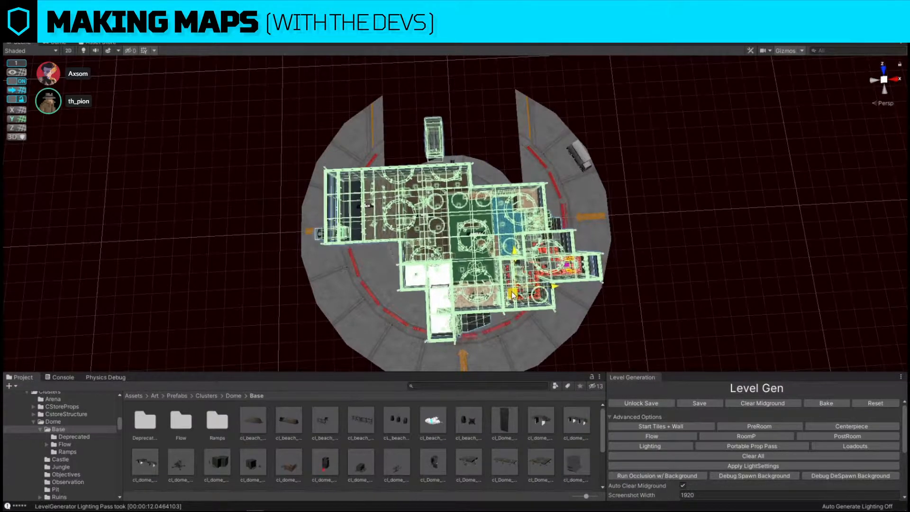
pyautogui.click(666, 336)
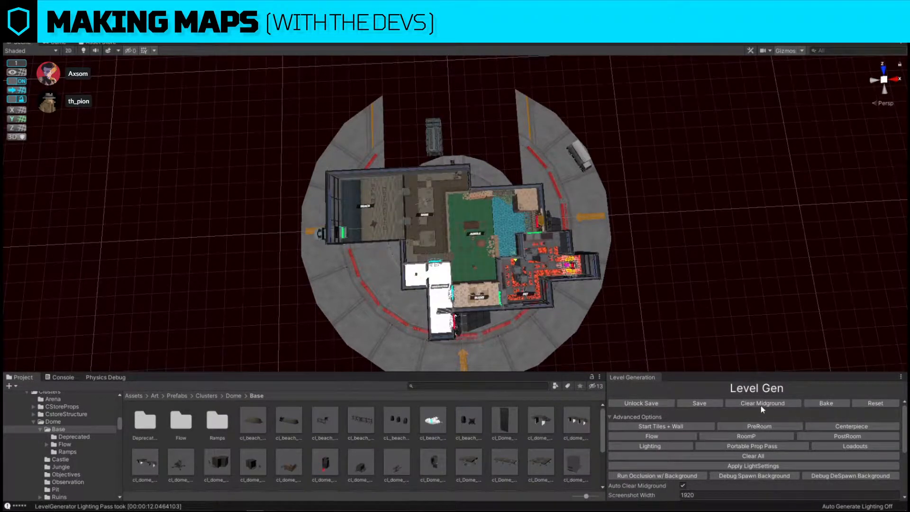
# Select the solid exterior wall panel at the corner near the truck and locate its prefab in the Dome exterior walls folder
pyautogui.moveTo(687, 266); pyautogui.dragTo(747, 206, button='right')
pyautogui.press('w')
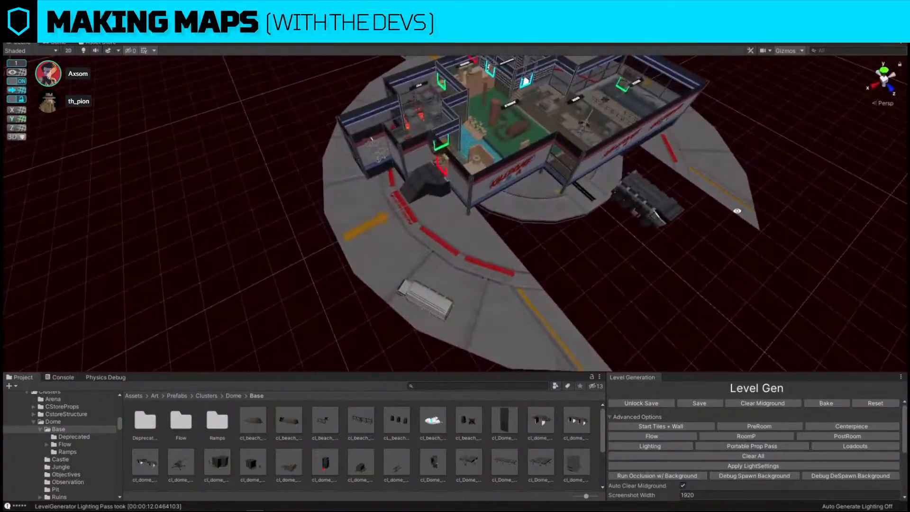
pyautogui.click(659, 212)
pyautogui.moveTo(658, 212); pyautogui.dragTo(661, 170, button='right')
pyautogui.click(417, 151)
pyautogui.moveTo(416, 152); pyautogui.dragTo(444, 148, button='right')
pyautogui.click(490, 218)
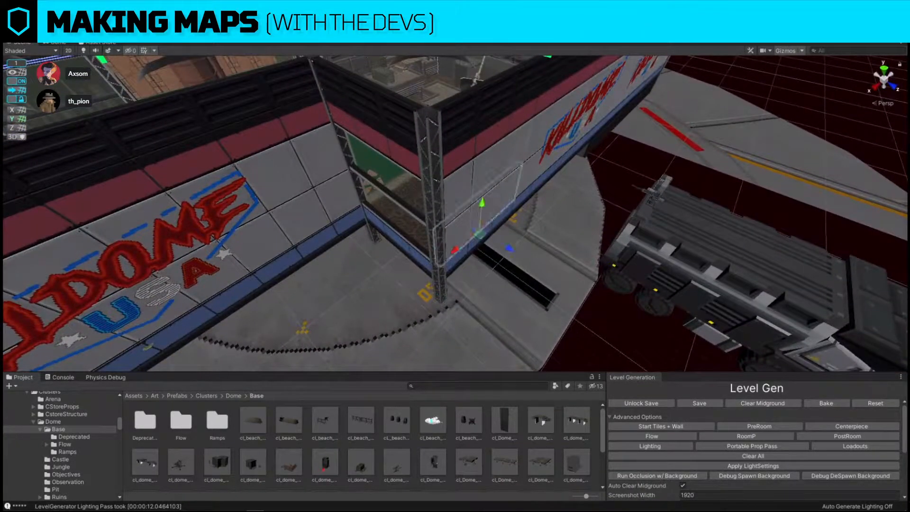
pyautogui.hotkey('ctrl', 'shift', 'p')
# Try replacing the lower open wall panel at the corner with cl_dome_base_cover_wall_2x1
pyautogui.click(418, 261)
pyautogui.hotkey('ctrl', 'r')
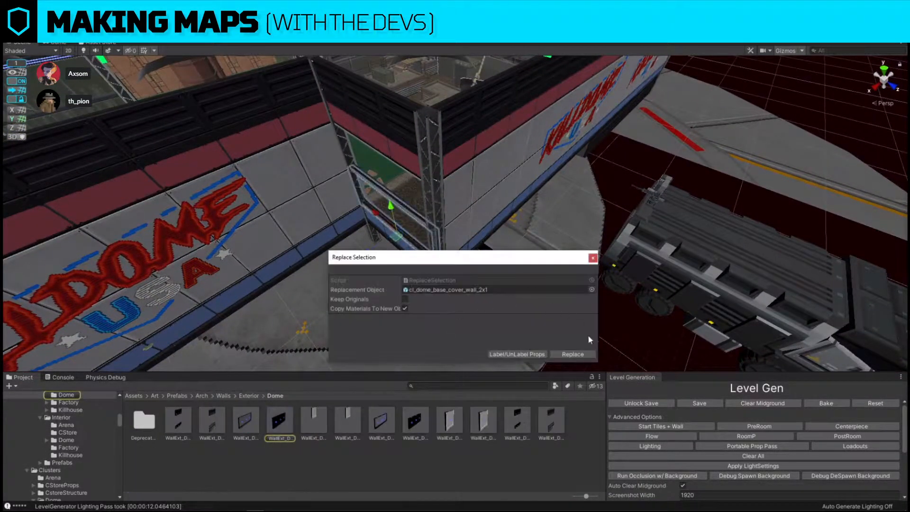
pyautogui.click(578, 355)
pyautogui.click(411, 188)
pyautogui.click(410, 235)
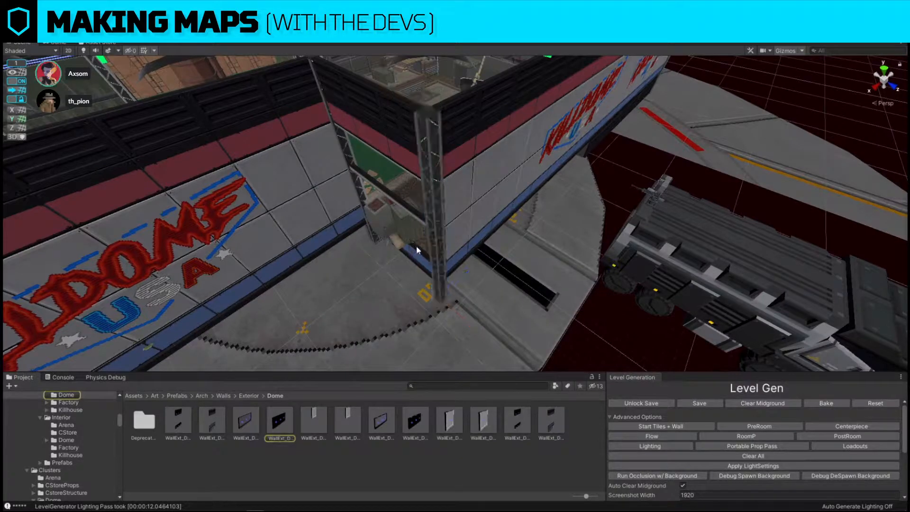
pyautogui.click(416, 248)
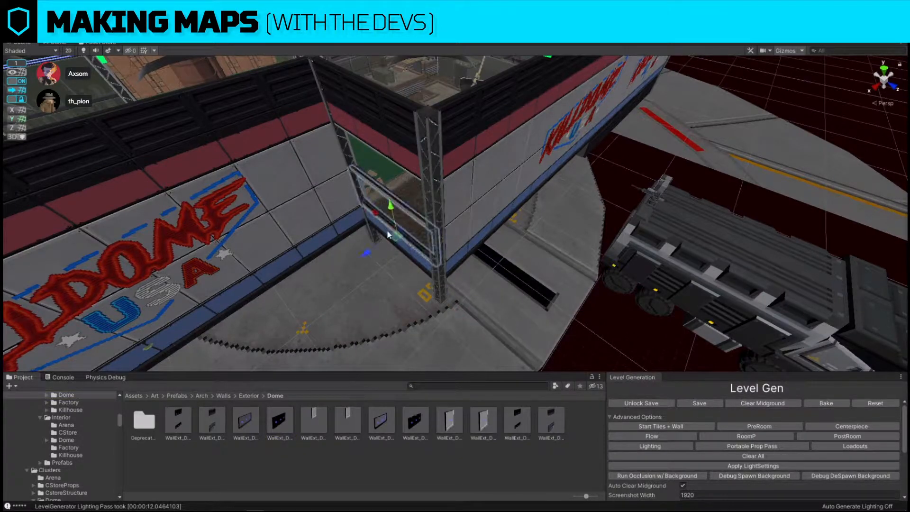
# Replace the lower open wall panel at the corner with the solid exterior wall prefab from the Dome folder
pyautogui.keyDown('ctrl'); pyautogui.click(280, 420); pyautogui.keyUp('ctrl')
pyautogui.hotkey('ctrl', 'r')
pyautogui.moveTo(279, 420); pyautogui.dragTo(451, 290)
pyautogui.click(573, 354)
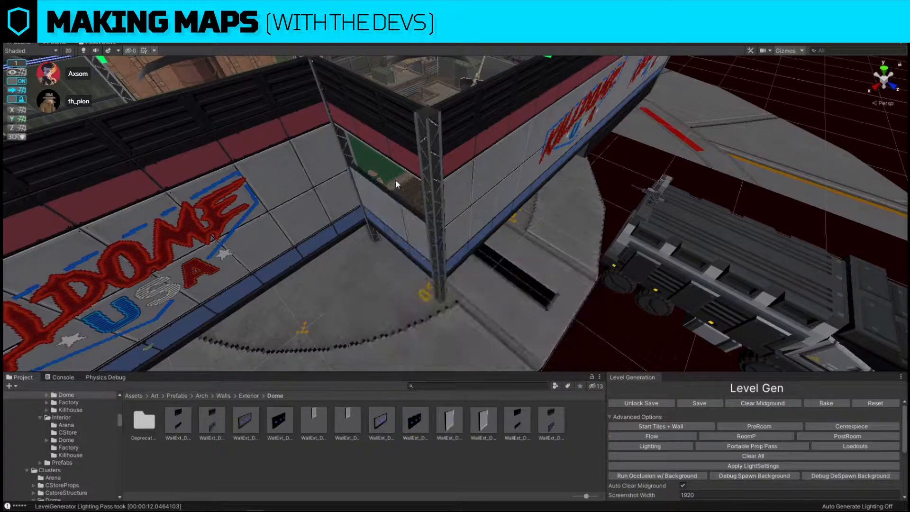
# Replace the open panel above the new solid wall with another exterior wall prefab from the Dome folder
pyautogui.hotkey('ctrl', 'r')
pyautogui.moveTo(426, 421); pyautogui.dragTo(499, 289)
pyautogui.click(572, 355)
pyautogui.moveTo(488, 271); pyautogui.dragTo(706, 284, button='right')
pyautogui.press('a')
pyautogui.press('w')
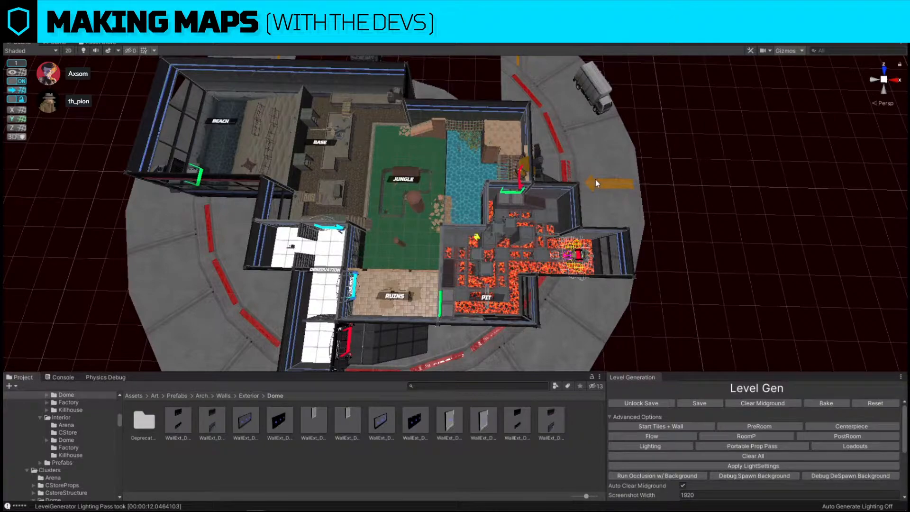
# Shift the armoured truck along its length beside the arena floor's edge behind the Base room
pyautogui.moveTo(648, 208); pyautogui.dragTo(647, 204, button='right')
pyautogui.moveTo(568, 180); pyautogui.dragTo(556, 144, button='right')
pyautogui.click(401, 124)
pyautogui.moveTo(443, 154); pyautogui.dragTo(266, 72, button='right')
pyautogui.press('d')
pyautogui.press('w')
pyautogui.moveTo(331, 166); pyautogui.dragTo(359, 172)
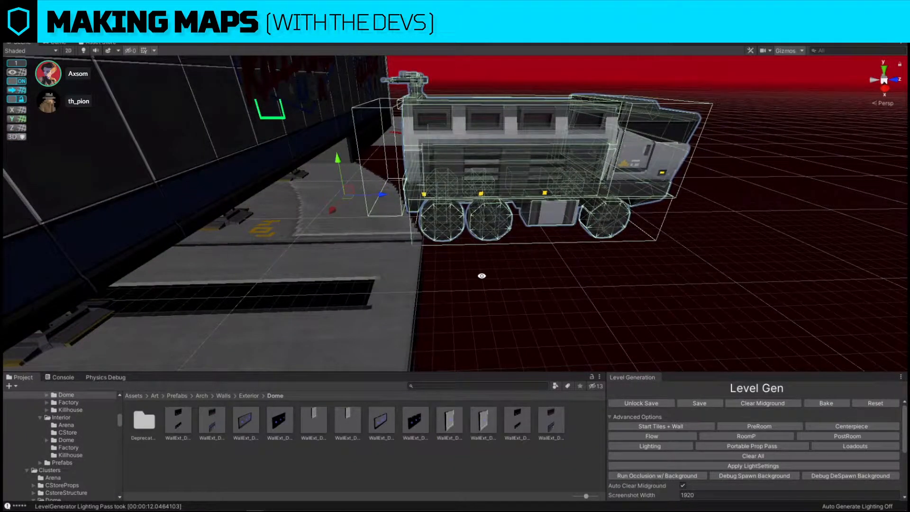
# Search the project for "background dome" and bring the Dome background into the scene
pyautogui.click(497, 386)
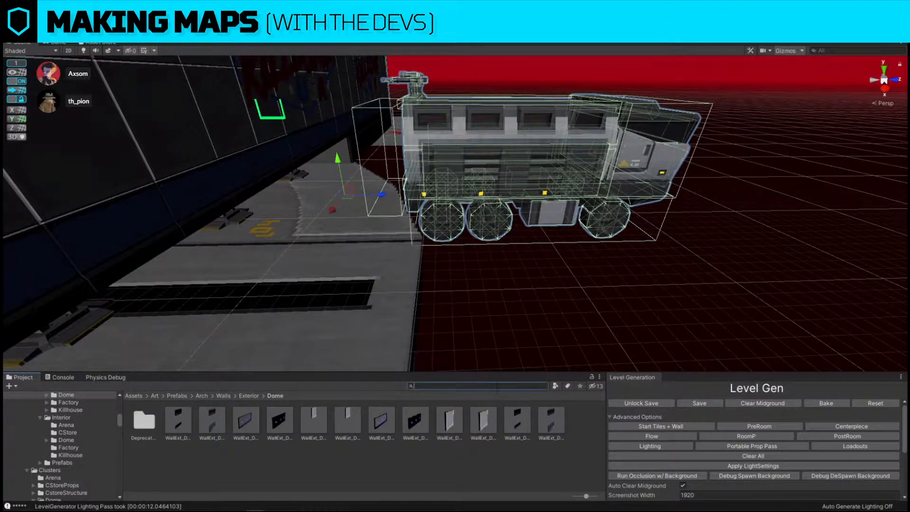
pyautogui.write('background dome')
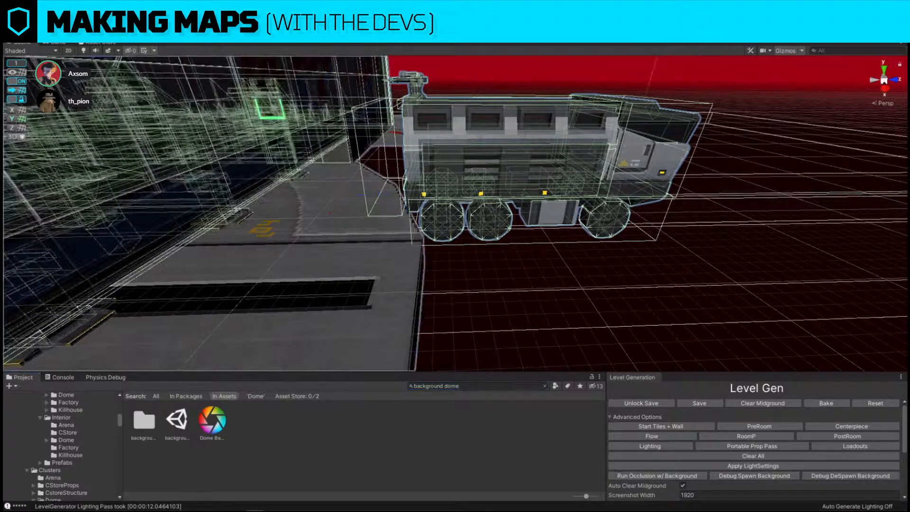
pyautogui.click(746, 178)
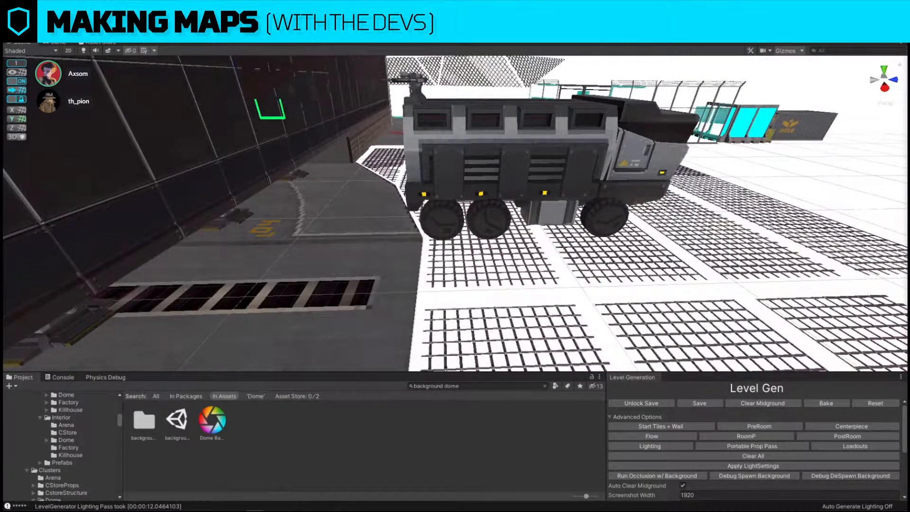
# Reposition the armoured truck so its wheels sit over the floor grating beyond the arena floor's edge
pyautogui.moveTo(536, 290); pyautogui.dragTo(492, 208, button='right')
pyautogui.press('w')
pyautogui.press('w')
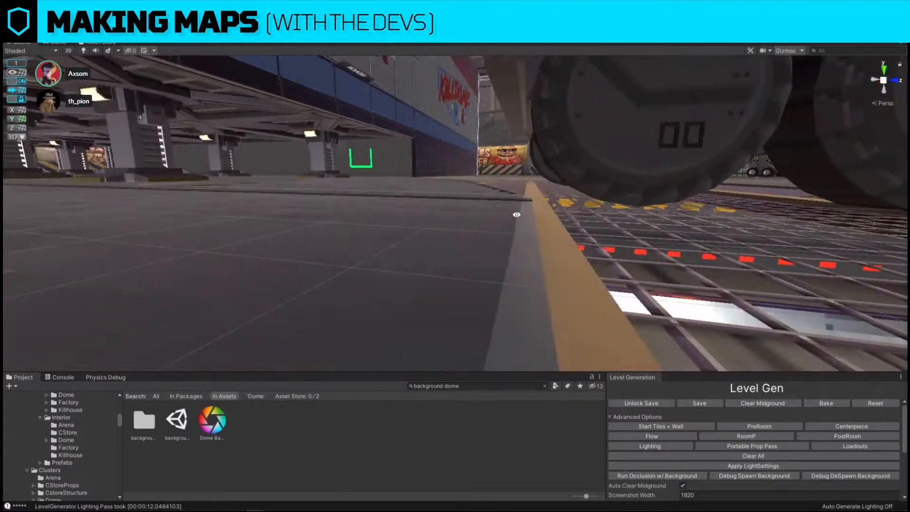
pyautogui.moveTo(563, 211); pyautogui.dragTo(249, 251, button='right')
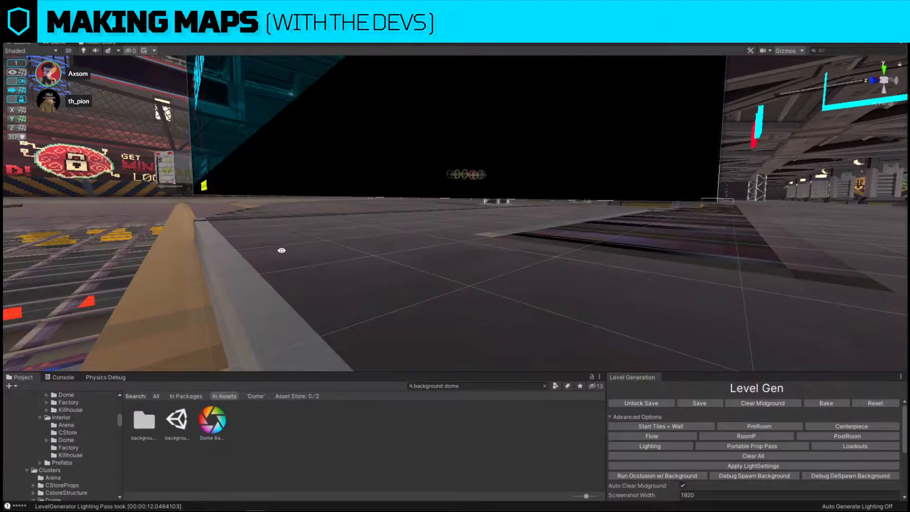
pyautogui.moveTo(333, 254); pyautogui.dragTo(516, 215, button='right')
pyautogui.moveTo(531, 146); pyautogui.dragTo(341, 76, button='right')
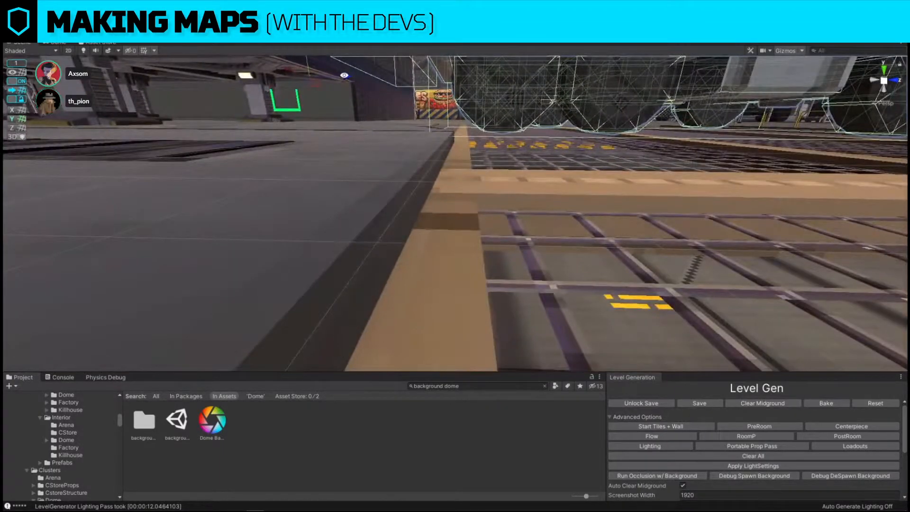
pyautogui.moveTo(346, 77); pyautogui.dragTo(286, 76)
pyautogui.moveTo(278, 74); pyautogui.dragTo(511, 188, button='right')
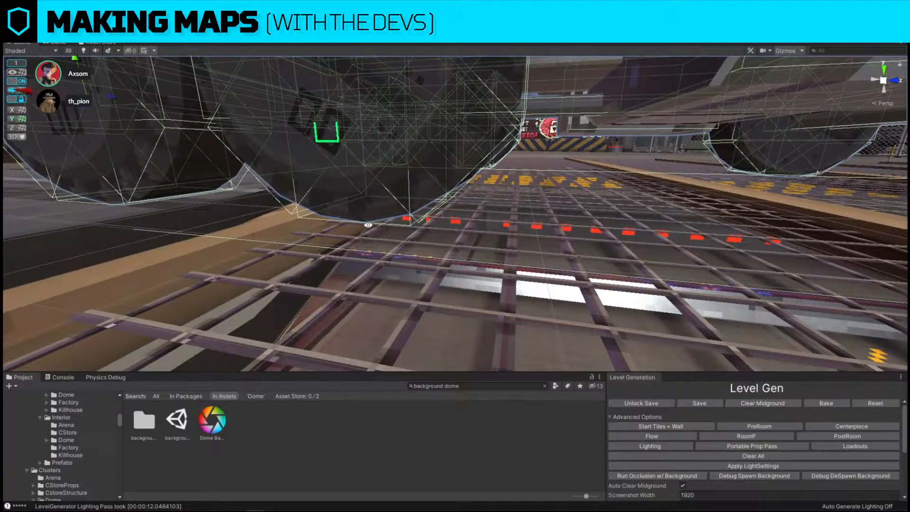
pyautogui.press('f')
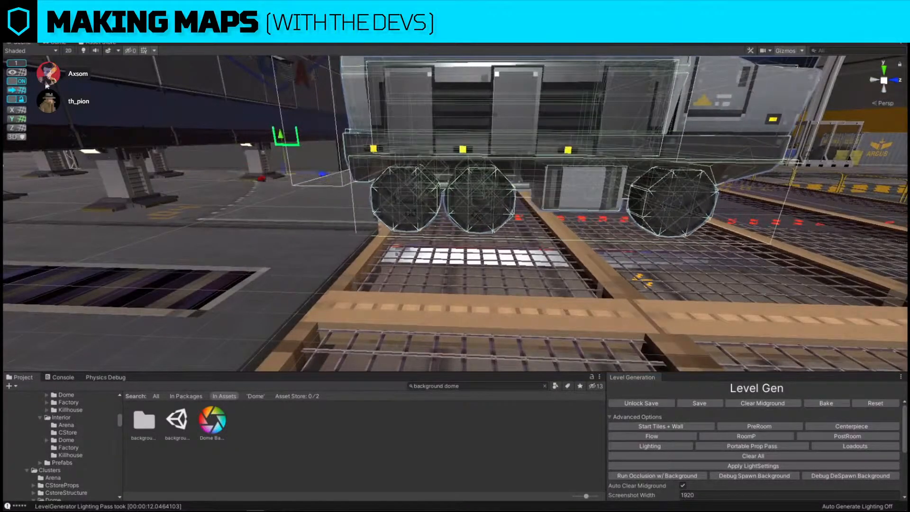
# Fine-tune the truck's position on the grating with grid snapping off, and turn snapping back on for a final nudge
pyautogui.click(19, 82)
pyautogui.moveTo(434, 247); pyautogui.dragTo(285, 117, button='right')
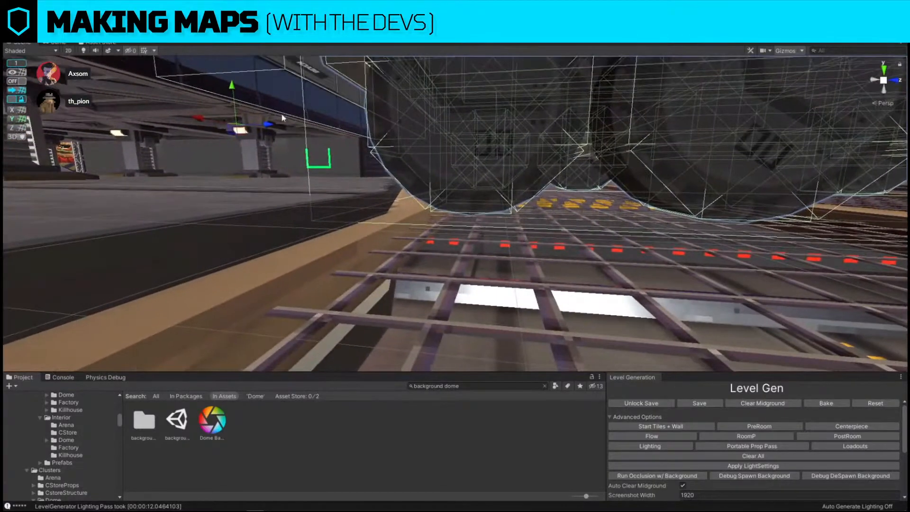
pyautogui.moveTo(386, 140); pyautogui.dragTo(568, 252, button='right')
pyautogui.click(22, 81)
pyautogui.moveTo(334, 130); pyautogui.dragTo(451, 143, button='right')
pyautogui.moveTo(393, 140); pyautogui.dragTo(432, 143)
pyautogui.moveTo(593, 181); pyautogui.dragTo(591, 102, button='right')
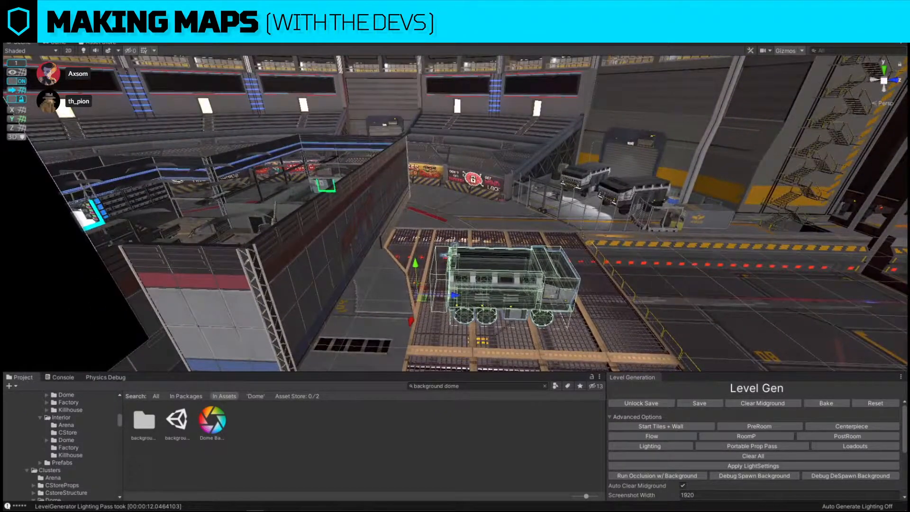
# Despawn the debug background and return to an overview of the whole level
pyautogui.click(591, 102)
pyautogui.click(850, 476)
pyautogui.moveTo(771, 318); pyautogui.dragTo(771, 319, button='right')
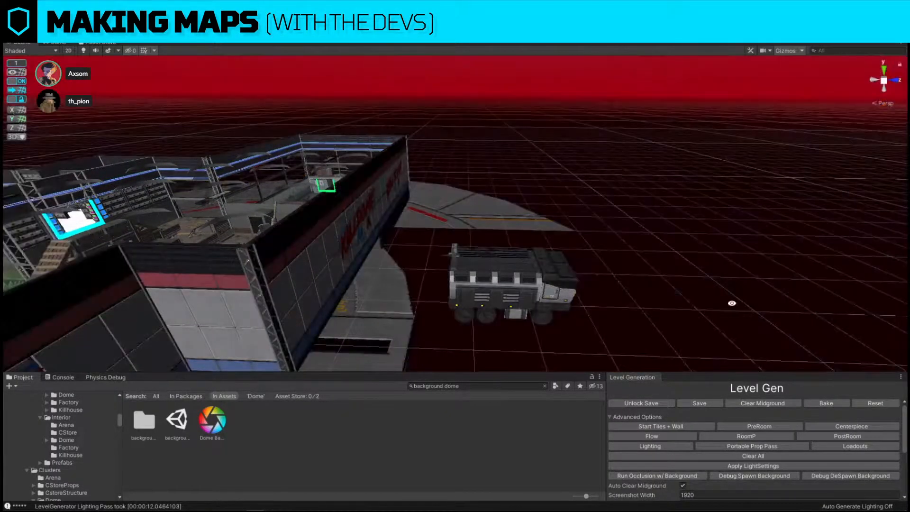
pyautogui.moveTo(456, 144); pyautogui.dragTo(657, 246, button='right')
pyautogui.keyDown('alt'); pyautogui.moveTo(647, 253); pyautogui.dragTo(623, 264); pyautogui.keyUp('alt')
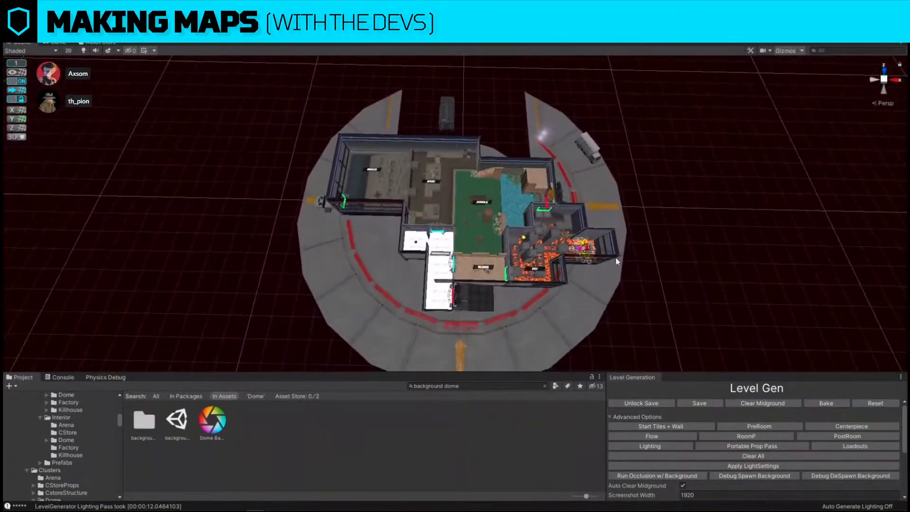
# Save the scene and check the Pit room and its neighbouring rooms up close
pyautogui.click(10, 17)
pyautogui.click(28, 52)
pyautogui.click(537, 264)
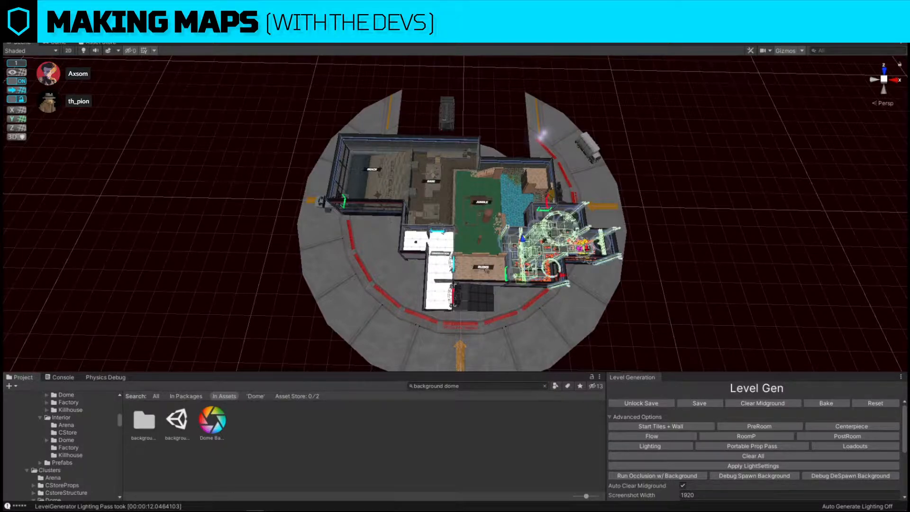
pyautogui.press('f')
pyautogui.moveTo(632, 246); pyautogui.dragTo(599, 289, button='right')
pyautogui.scroll(-3, 600, 289)
pyautogui.click(393, 270)
pyautogui.moveTo(392, 270); pyautogui.dragTo(484, 167)
pyautogui.scroll(-5, 703, 173)
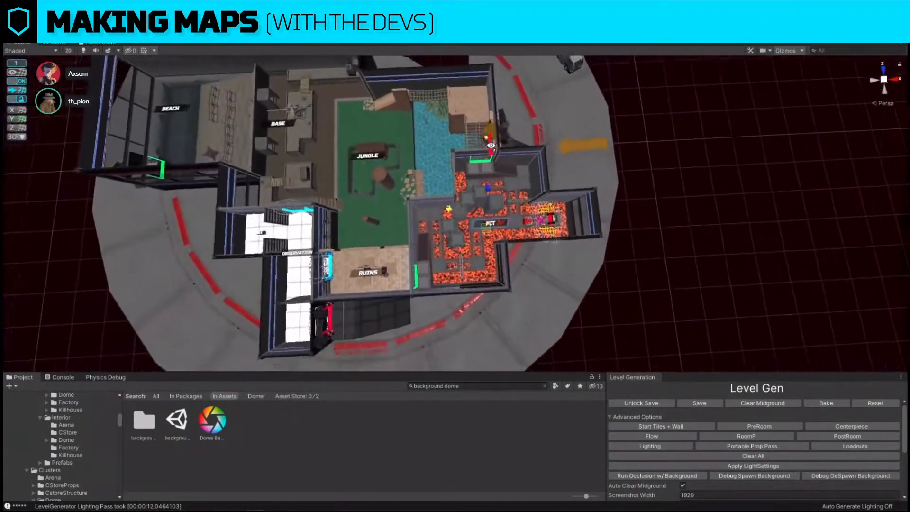
pyautogui.click(703, 169)
pyautogui.scroll(-2, 703, 169)
# Save the scene again while reviewing the complete level on the circular arena floor
pyautogui.click(11, 19)
pyautogui.click(25, 52)
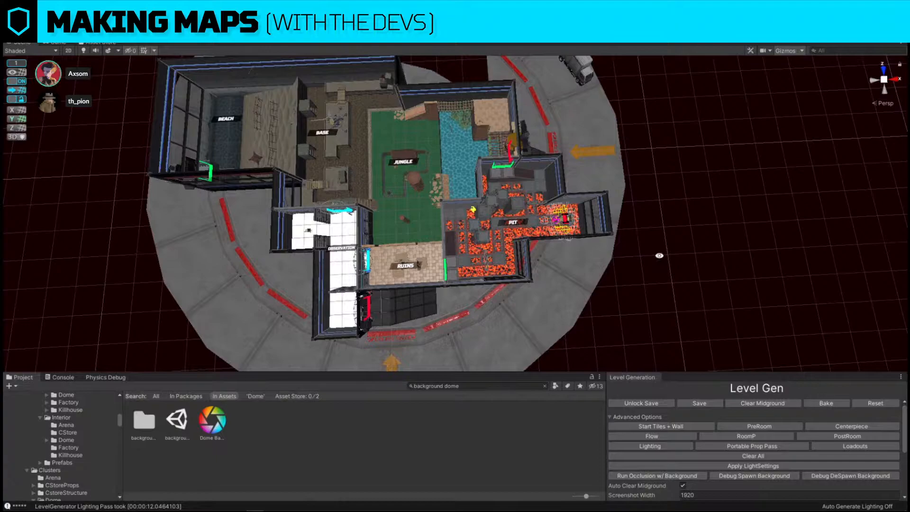
pyautogui.click(10, 15)
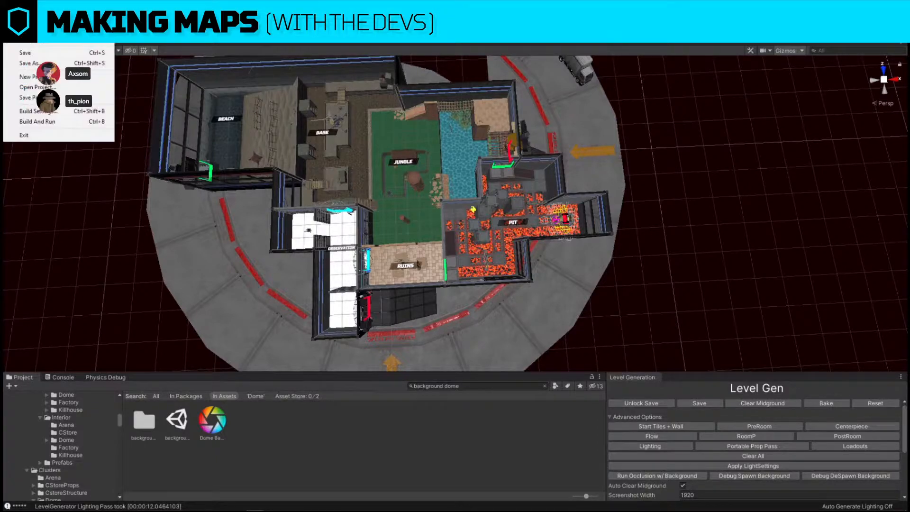
pyautogui.click(31, 52)
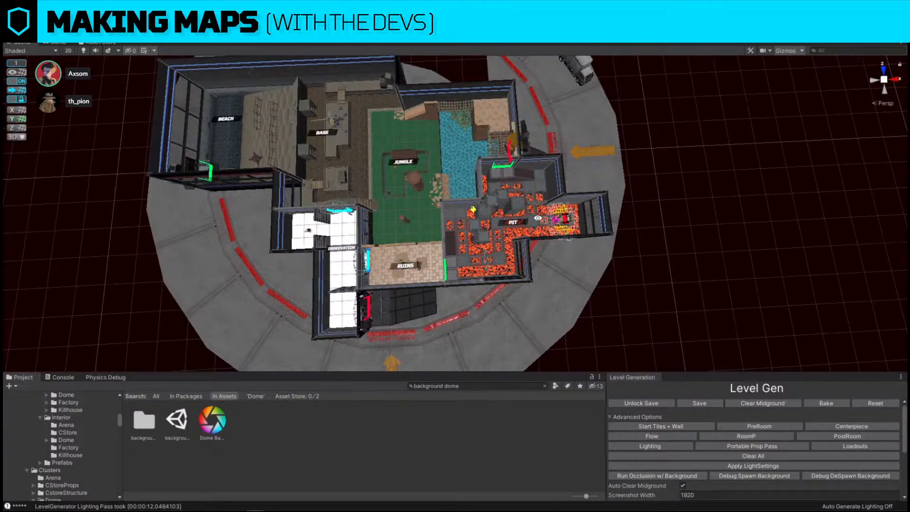
pyautogui.scroll(1, 451, 205)
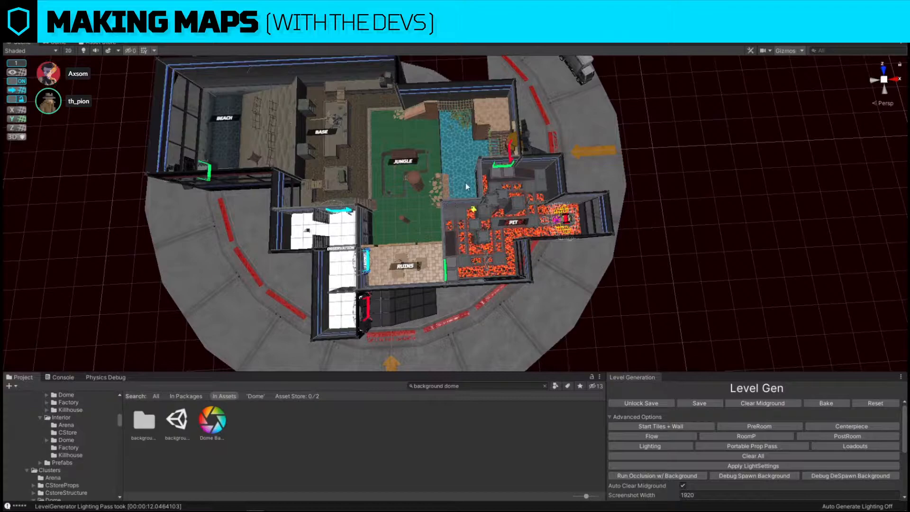
pyautogui.moveTo(465, 181); pyautogui.dragTo(493, 181, button='middle')
pyautogui.scroll(-2, 493, 181)
pyautogui.click(10, 15)
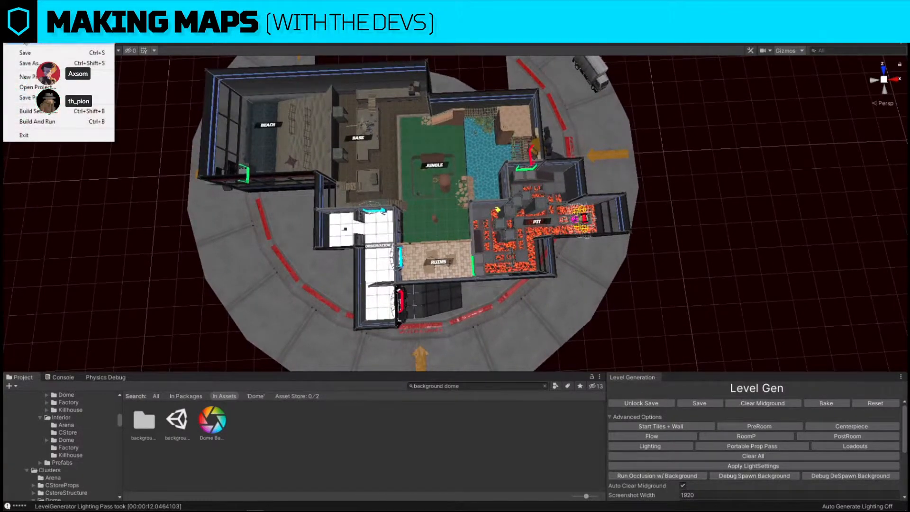
pyautogui.click(32, 53)
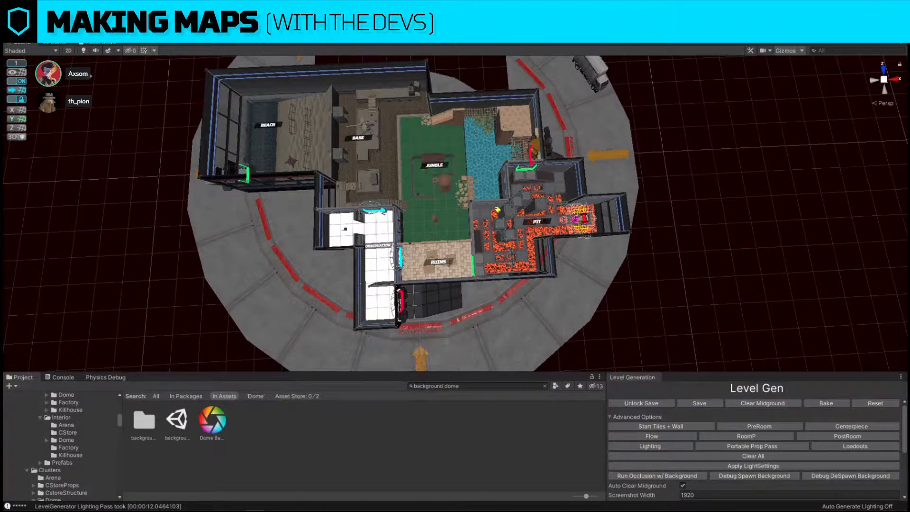
pyautogui.click(11, 15)
pyautogui.click(37, 53)
pyautogui.moveTo(184, 136); pyautogui.dragTo(205, 120, button='right')
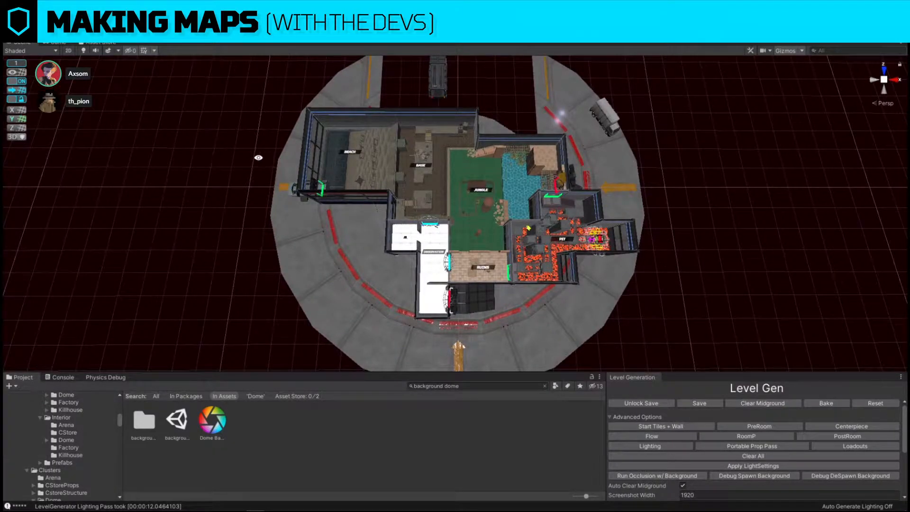
# Search the project for "dome levelgen" and save the open scene
pyautogui.click(545, 387)
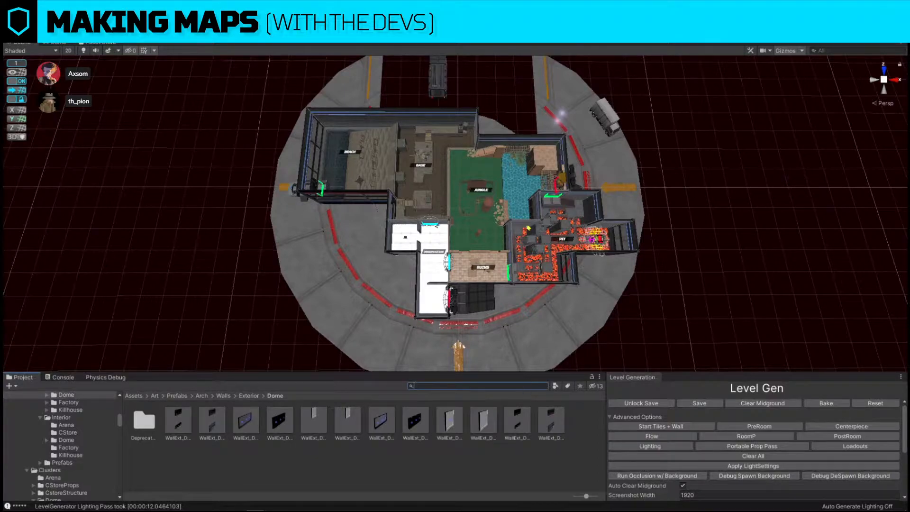
pyautogui.write('dome levelgen')
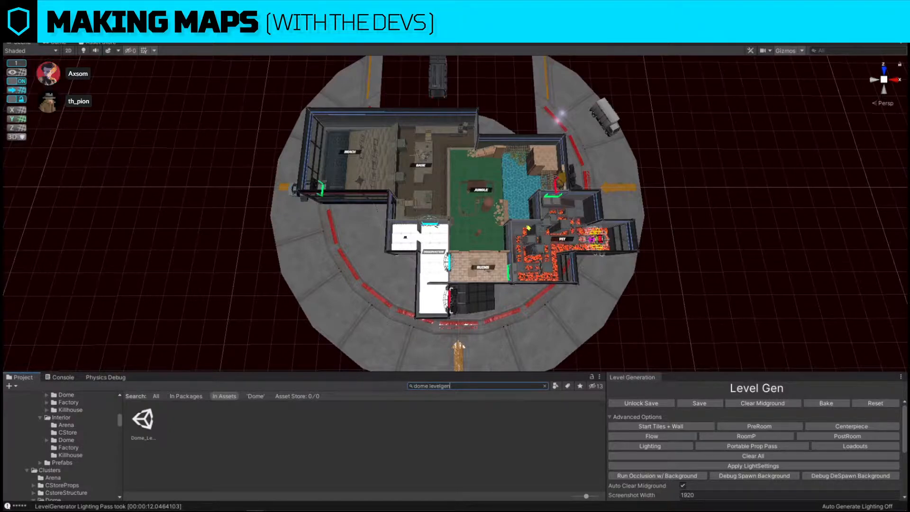
pyautogui.click(12, 38)
pyautogui.click(28, 53)
# Reload the base level generation scene and run the Start Tiles + Wall pass for a fresh layout
pyautogui.keyDown('alt'); pyautogui.moveTo(209, 163); pyautogui.dragTo(234, 174); pyautogui.keyUp('alt')
pyautogui.scroll(-5, 746, 474)
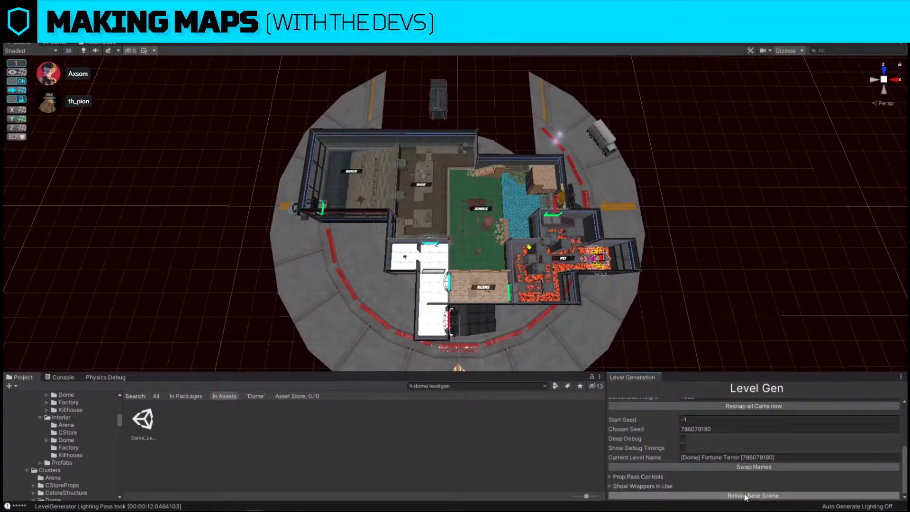
pyautogui.click(745, 495)
pyautogui.click(684, 426)
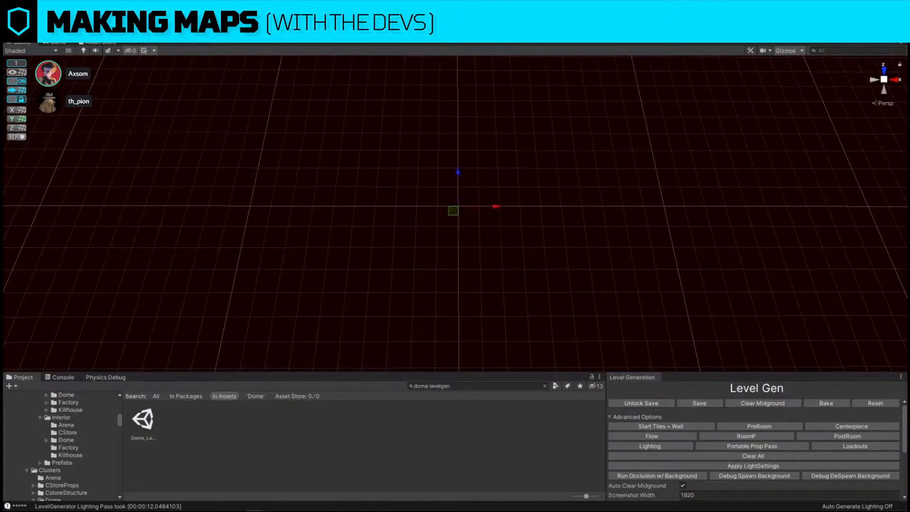
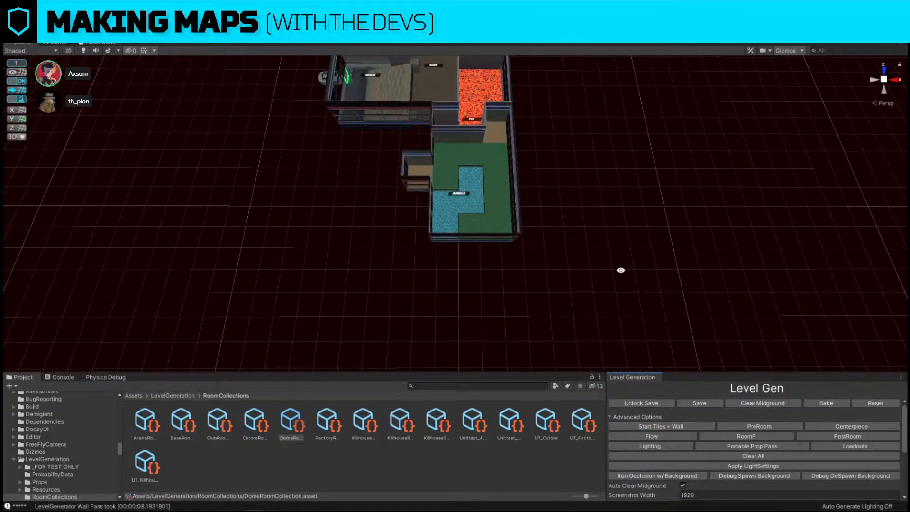
# Examine the generated Dome layouts from above, comparing how the rooms are arranged and connected
pyautogui.moveTo(563, 251); pyautogui.dragTo(576, 289, button='right')
pyautogui.press('w')
pyautogui.press('s')
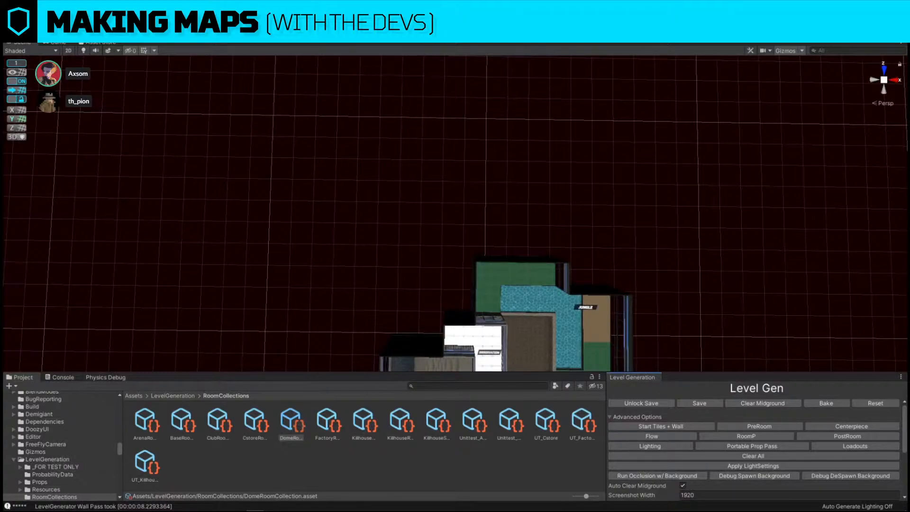
pyautogui.moveTo(497, 247)
pyautogui.mouseDown(button='right')
pyautogui.moveTo(724, 234)
pyautogui.moveTo(761, 222)
pyautogui.moveTo(505, 208)
pyautogui.mouseUp(button='right')
pyautogui.scroll(-3, 546, 204)
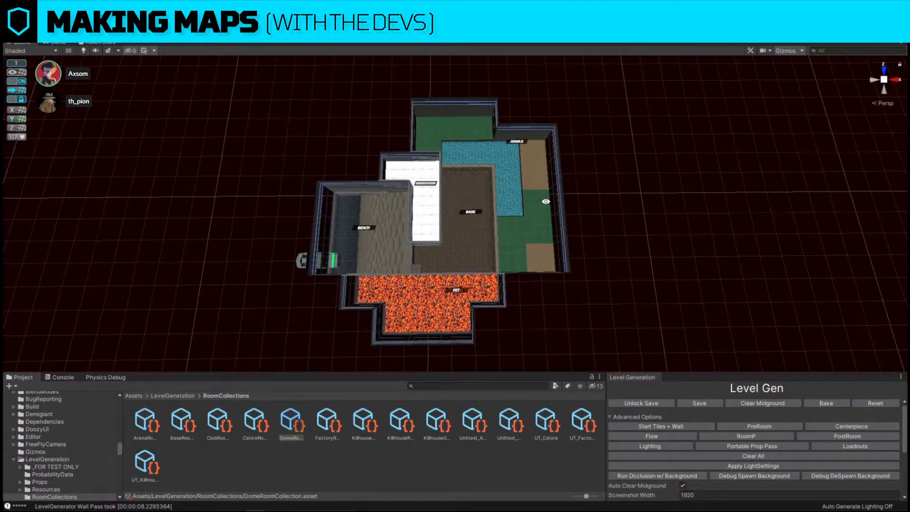
pyautogui.scroll(3, 485, 228)
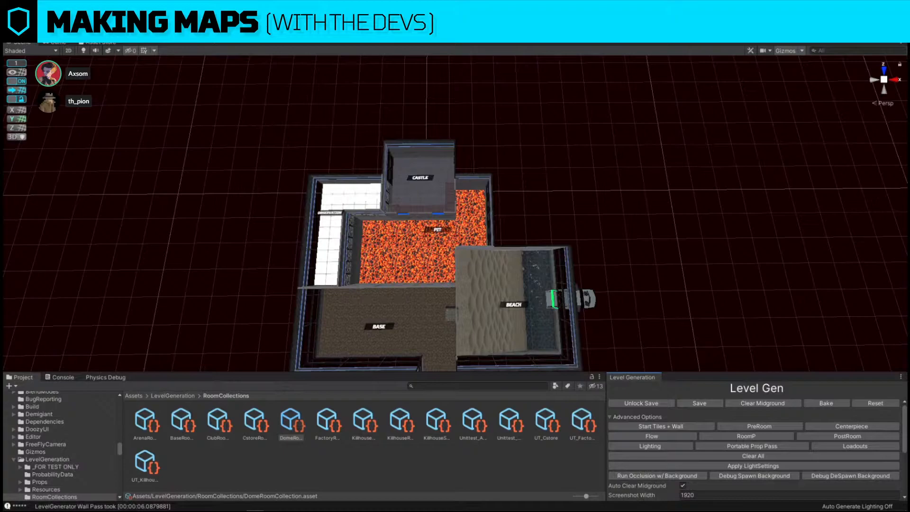
# Open the Level Generator's DomeRoomCollection config and, from its room list, the Jungle River room configuration
pyautogui.moveTo(909, 133); pyautogui.dragTo(830, 135)
pyautogui.moveTo(878, 42); pyautogui.dragTo(719, 95)
pyautogui.click(758, 67)
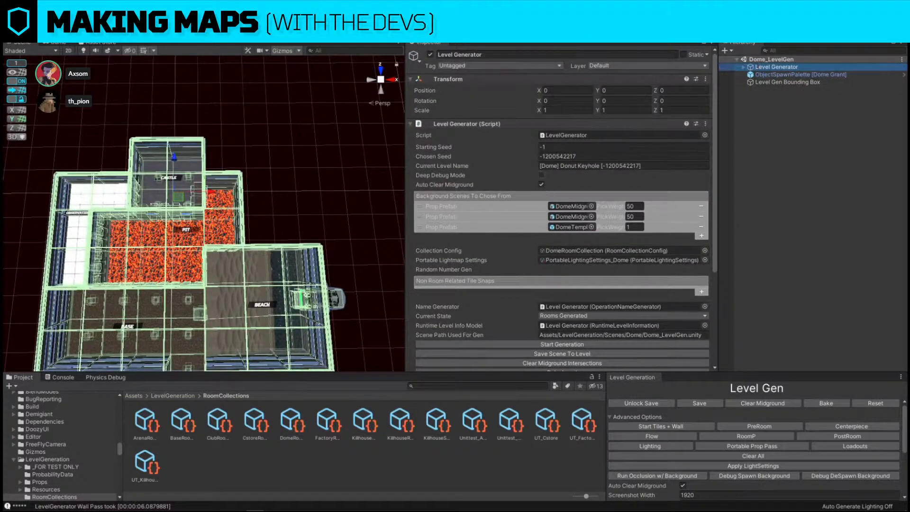
pyautogui.doubleClick(598, 252)
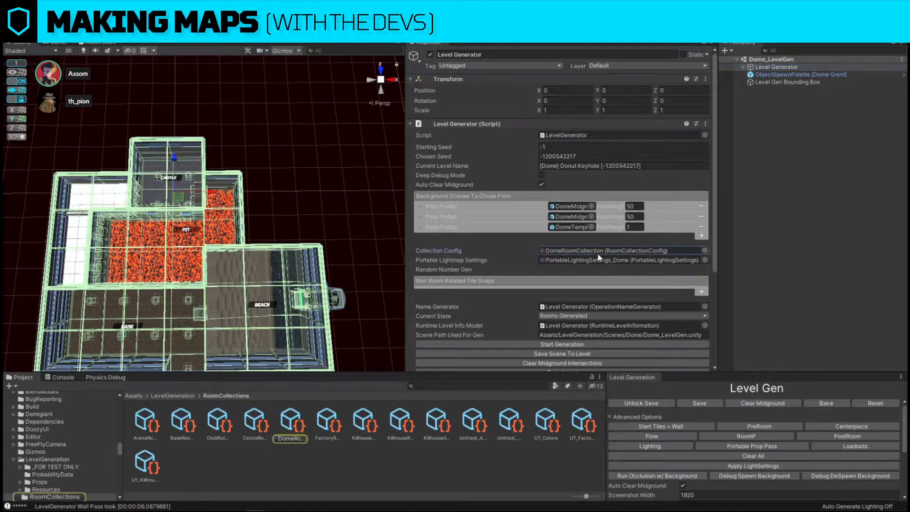
pyautogui.scroll(-10, 535, 137)
pyautogui.scroll(15, 534, 136)
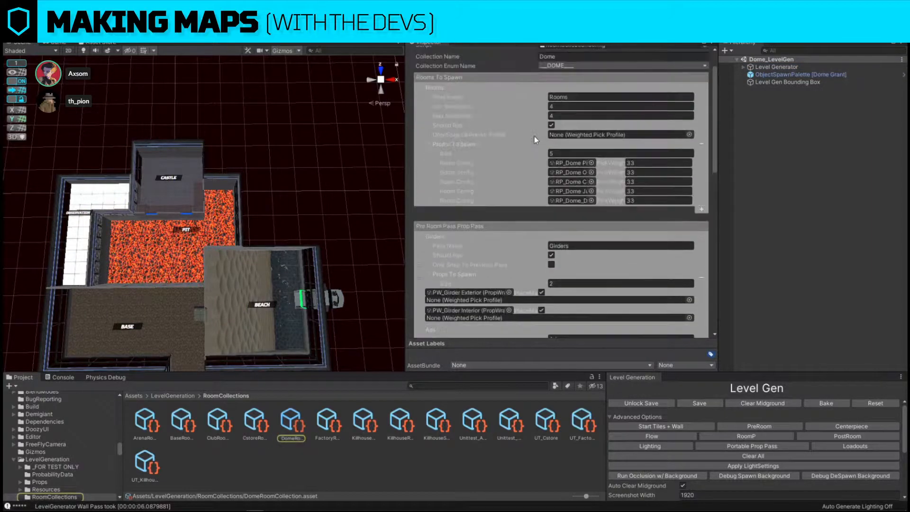
pyautogui.doubleClick(564, 192)
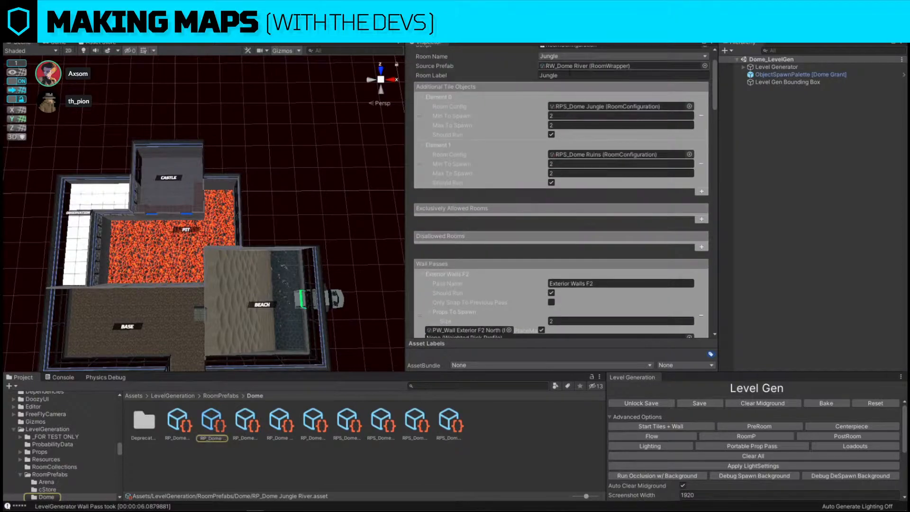
# Review the Jungle River room's wall, prop, lighting and flow passes, and clear the inspector and hierarchy from the view
pyautogui.scroll(-5, 577, 196)
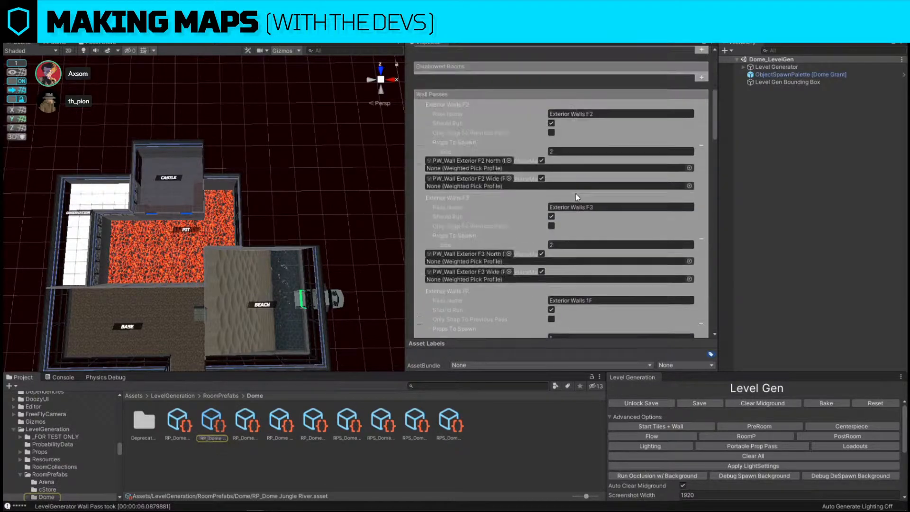
pyautogui.scroll(-10, 577, 197)
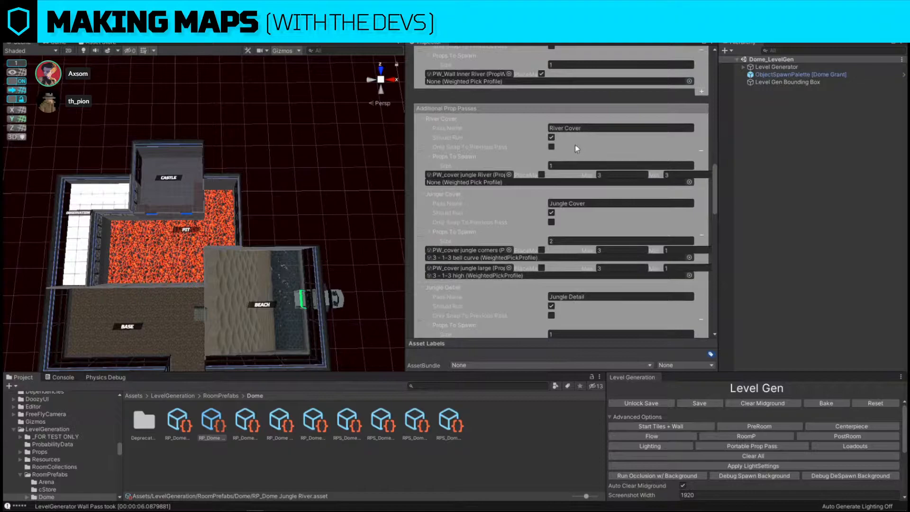
pyautogui.scroll(-15, 576, 145)
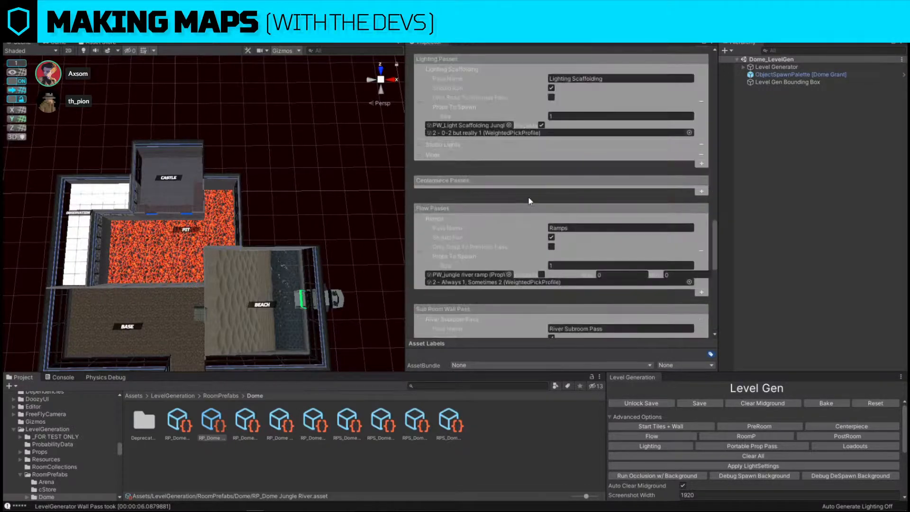
pyautogui.scroll(20, 530, 201)
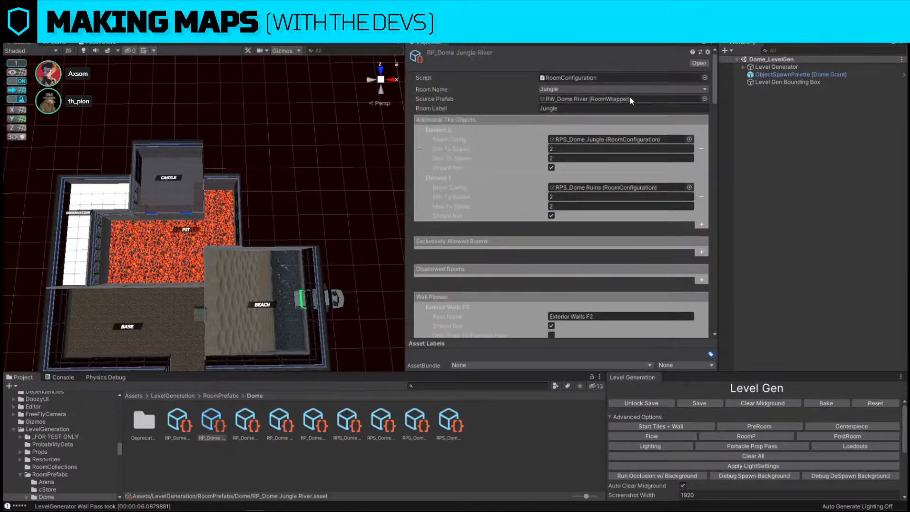
pyautogui.moveTo(427, 42); pyautogui.dragTo(909, 97)
pyautogui.moveTo(576, 43); pyautogui.dragTo(909, 80)
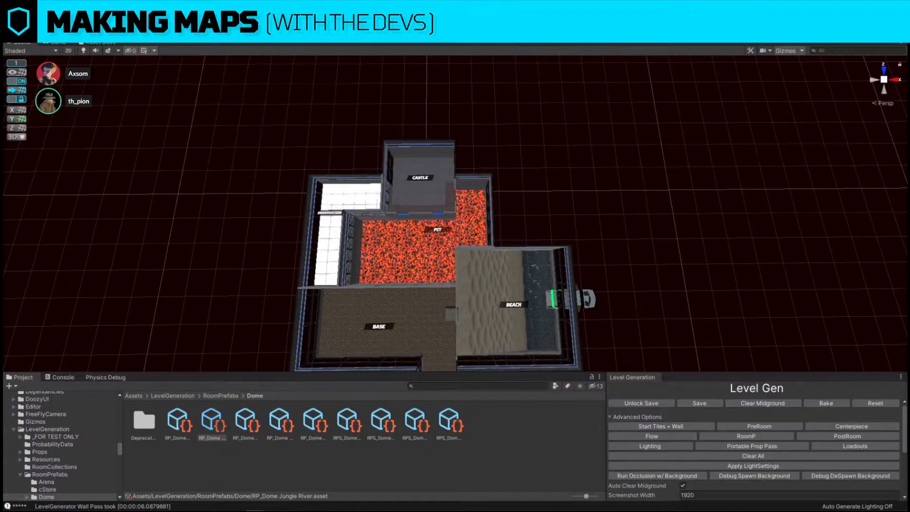
# Examine the layout with Castle, Pit, Base and Beach rooms from several angles, including the Base room's exterior wall
pyautogui.click(568, 146)
pyautogui.keyDown('alt'); pyautogui.moveTo(568, 146); pyautogui.dragTo(609, 120); pyautogui.keyUp('alt')
pyautogui.keyDown('alt'); pyautogui.moveTo(643, 238); pyautogui.dragTo(370, 191); pyautogui.keyUp('alt')
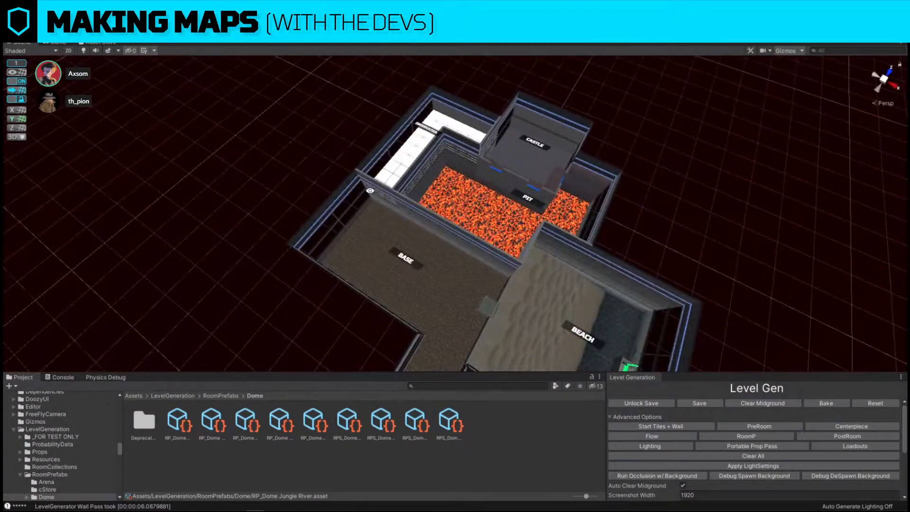
pyautogui.keyDown('alt'); pyautogui.moveTo(370, 190); pyautogui.dragTo(448, 181); pyautogui.keyUp('alt')
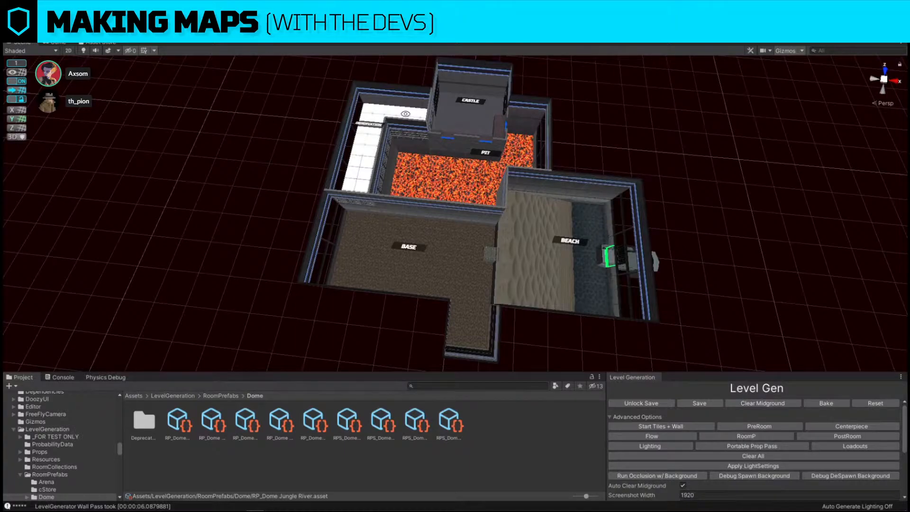
pyautogui.keyDown('alt'); pyautogui.moveTo(455, 220); pyautogui.dragTo(593, 219); pyautogui.keyUp('alt')
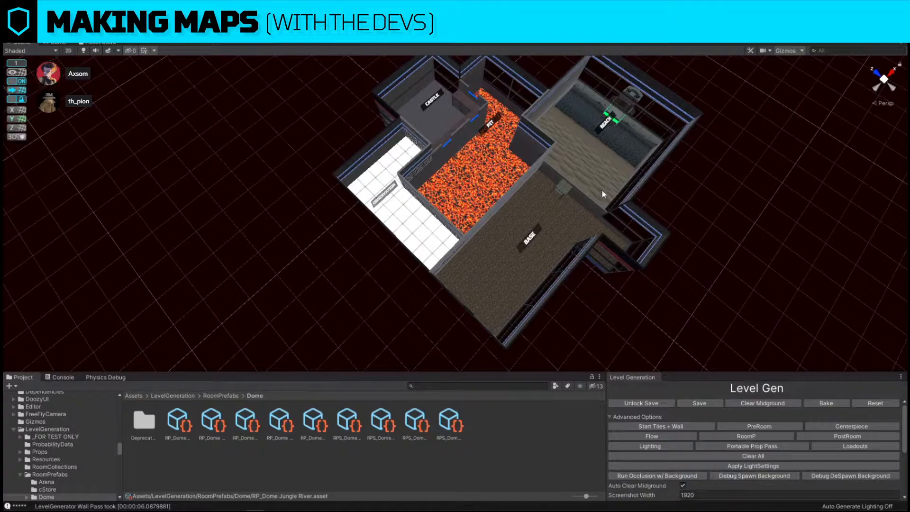
pyautogui.keyDown('alt'); pyautogui.moveTo(603, 192); pyautogui.dragTo(327, 162); pyautogui.keyUp('alt')
pyautogui.click(397, 158)
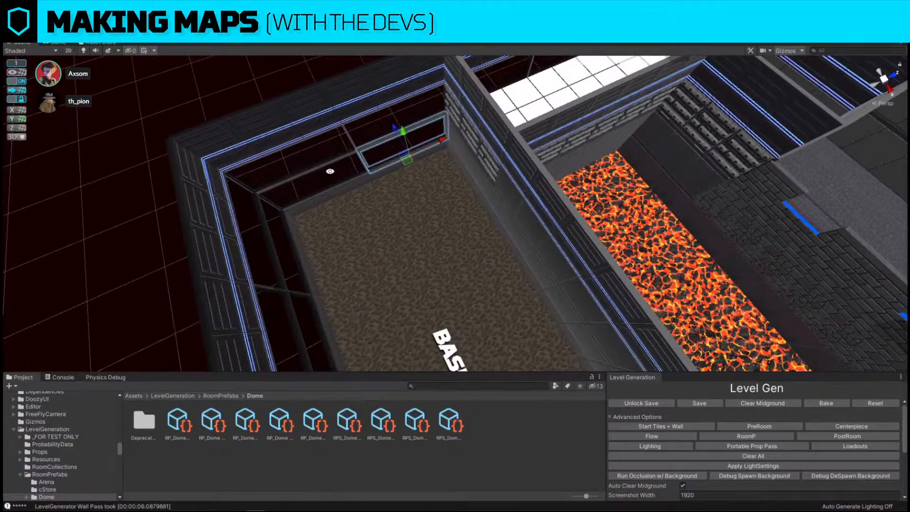
pyautogui.keyDown('alt'); pyautogui.moveTo(332, 175); pyautogui.dragTo(513, 167); pyautogui.keyUp('alt')
pyautogui.keyDown('alt'); pyautogui.scroll(-5, 507, 185); pyautogui.keyUp('alt')
pyautogui.click(372, 173)
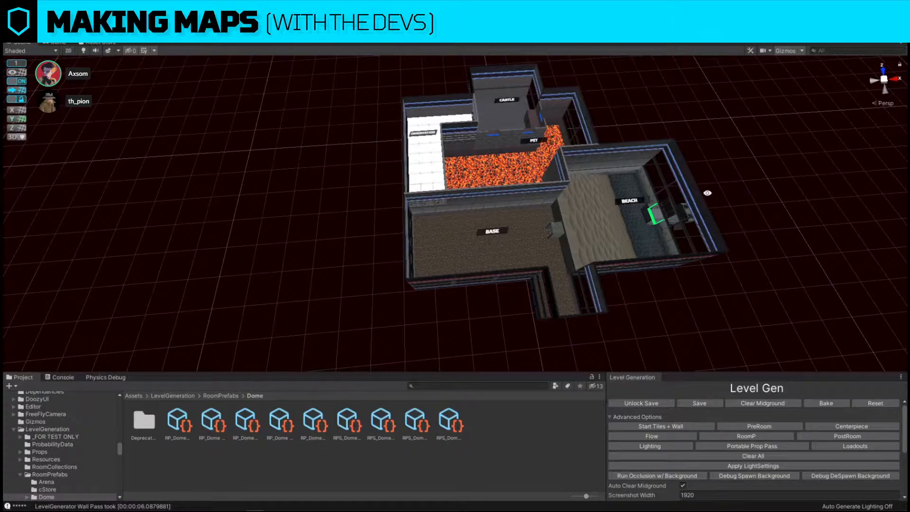
pyautogui.keyDown('alt'); pyautogui.moveTo(692, 101); pyautogui.dragTo(693, 144); pyautogui.keyUp('alt')
pyautogui.keyDown('alt'); pyautogui.scroll(10, 693, 144); pyautogui.keyUp('alt')
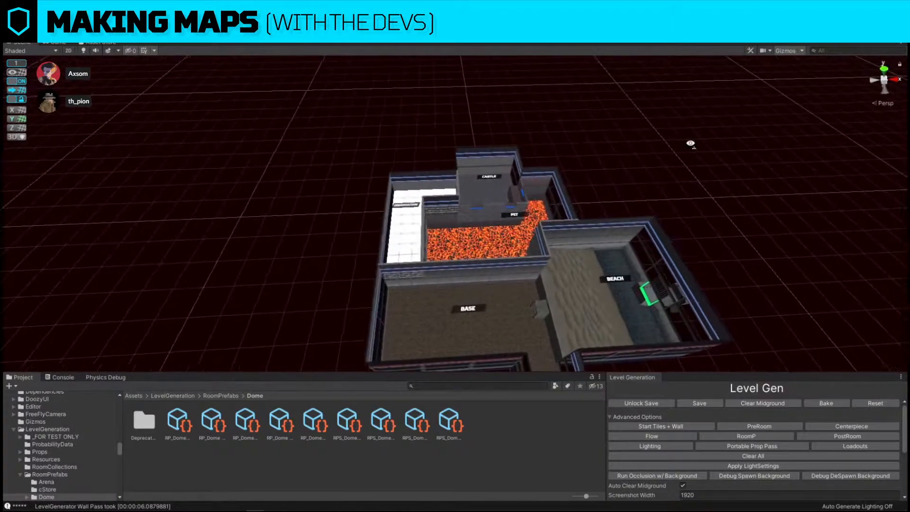
pyautogui.scroll(-6, 689, 140)
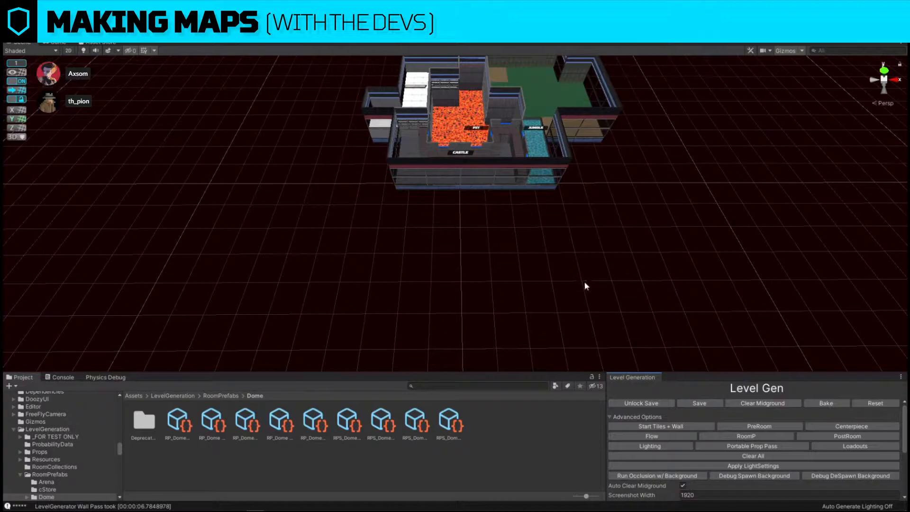
# Examine the generated layout with Castle, Pit, Jungle and Observation rooms up close and from above
pyautogui.keyDown('alt'); pyautogui.moveTo(552, 288); pyautogui.dragTo(565, 240); pyautogui.keyUp('alt')
pyautogui.press('w')
pyautogui.moveTo(564, 240); pyautogui.dragTo(557, 303, button='right')
pyautogui.press('s')
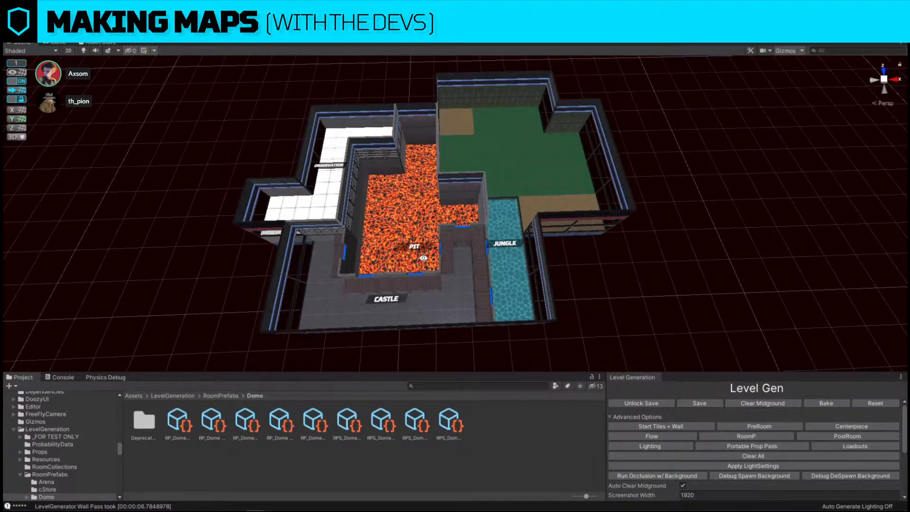
pyautogui.click(413, 249)
pyautogui.moveTo(440, 251); pyautogui.dragTo(441, 264, button='right')
pyautogui.click(570, 258)
pyautogui.moveTo(571, 259); pyautogui.dragTo(564, 283, button='right')
pyautogui.scroll(-6, 564, 284)
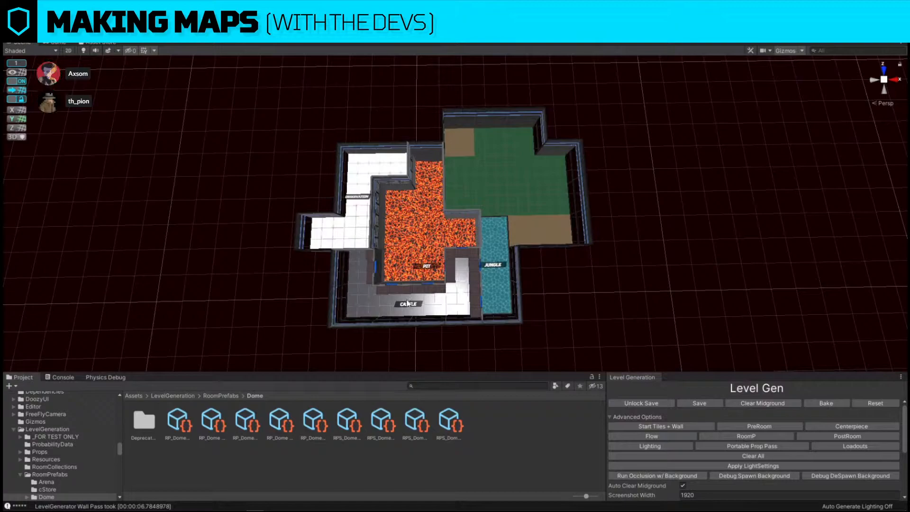
# Start a screen-region capture around the whole generated layout and set its annotation colour to green
pyautogui.press('super+shift+s')
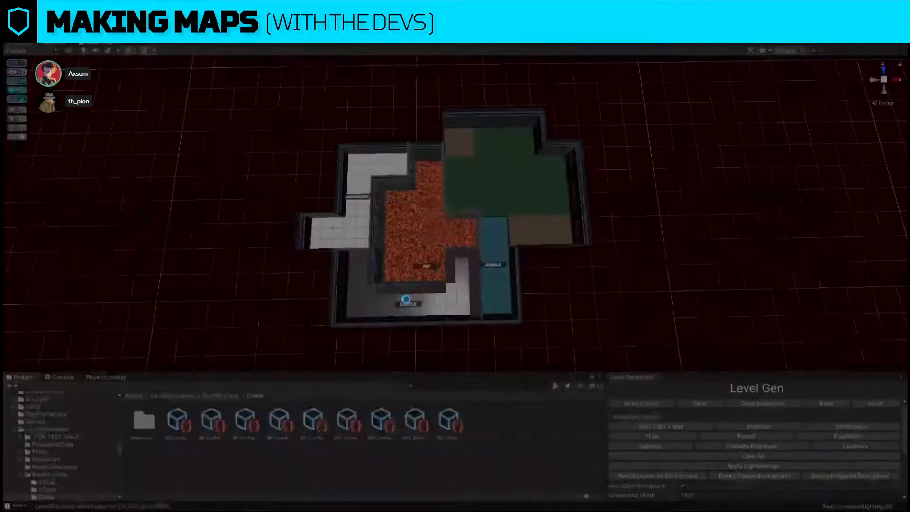
pyautogui.moveTo(216, 92); pyautogui.dragTo(695, 355)
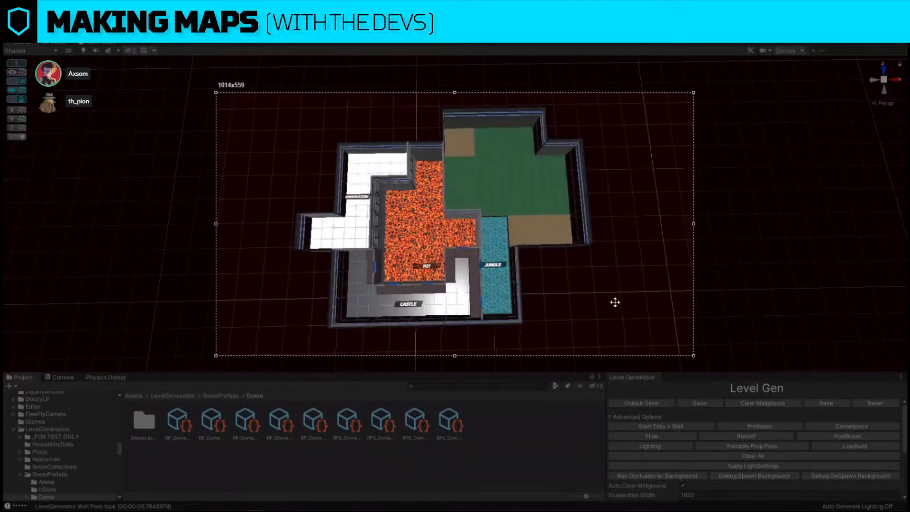
pyautogui.moveTo(615, 302); pyautogui.dragTo(613, 301)
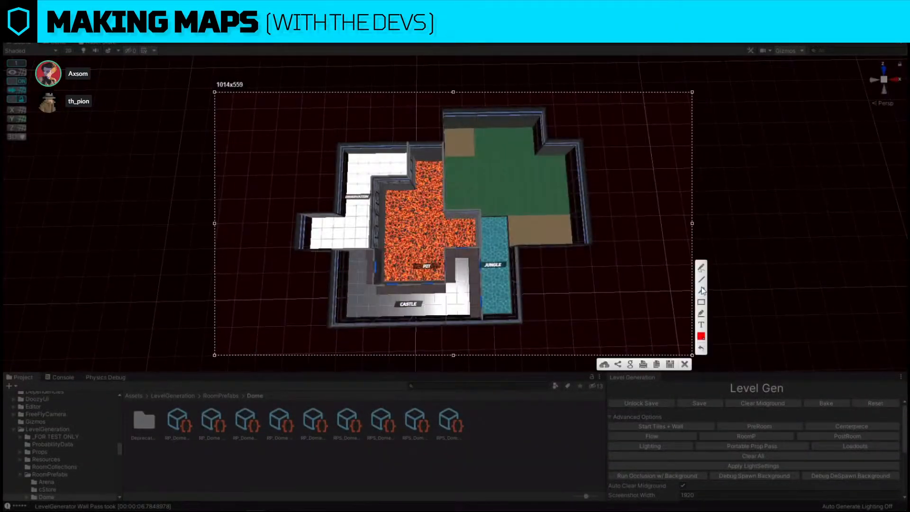
pyautogui.click(699, 335)
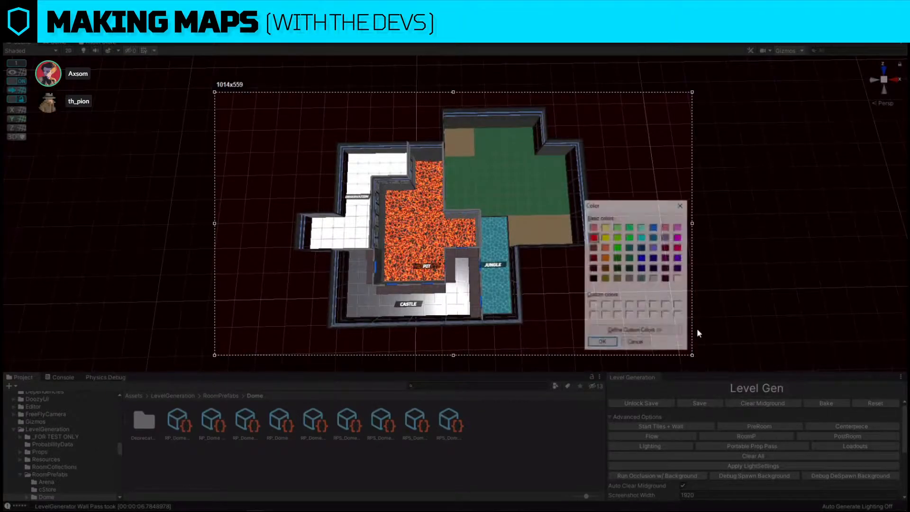
pyautogui.click(615, 347)
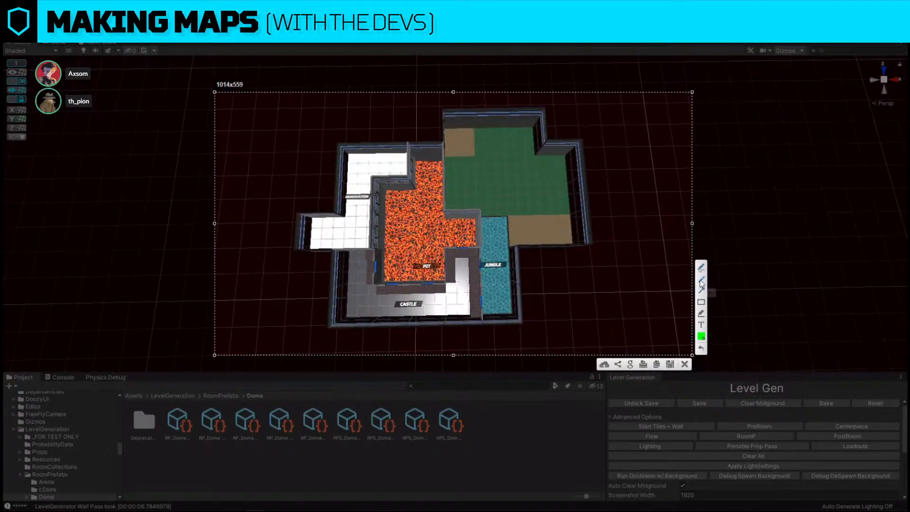
# Mark the Castle's outer wall and the Pit's centre, draw routes into the Pit via Observation and Jungle, and circle two Jungle areas
pyautogui.moveTo(384, 320)
pyautogui.mouseDown()
pyautogui.moveTo(406, 318)
pyautogui.moveTo(374, 318)
pyautogui.moveTo(415, 319)
pyautogui.mouseUp()
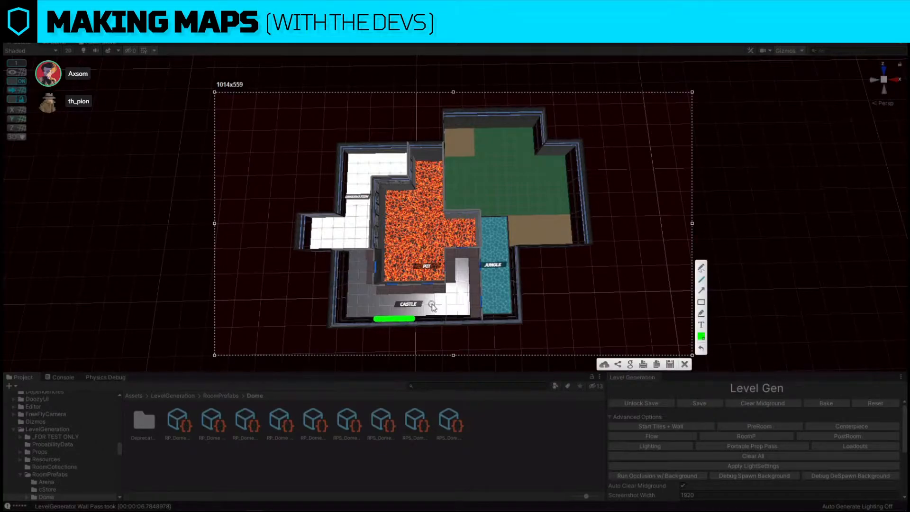
pyautogui.moveTo(421, 220)
pyautogui.mouseDown()
pyautogui.moveTo(408, 242)
pyautogui.moveTo(424, 240)
pyautogui.mouseUp()
pyautogui.moveTo(358, 273)
pyautogui.mouseDown()
pyautogui.moveTo(363, 173)
pyautogui.moveTo(424, 169)
pyautogui.mouseUp()
pyautogui.moveTo(453, 301)
pyautogui.mouseDown()
pyautogui.moveTo(492, 291)
pyautogui.moveTo(454, 233)
pyautogui.mouseUp()
pyautogui.moveTo(540, 268); pyautogui.dragTo(549, 275)
pyautogui.moveTo(534, 153)
pyautogui.mouseDown()
pyautogui.moveTo(558, 188)
pyautogui.moveTo(562, 171)
pyautogui.moveTo(531, 153)
pyautogui.mouseUp()
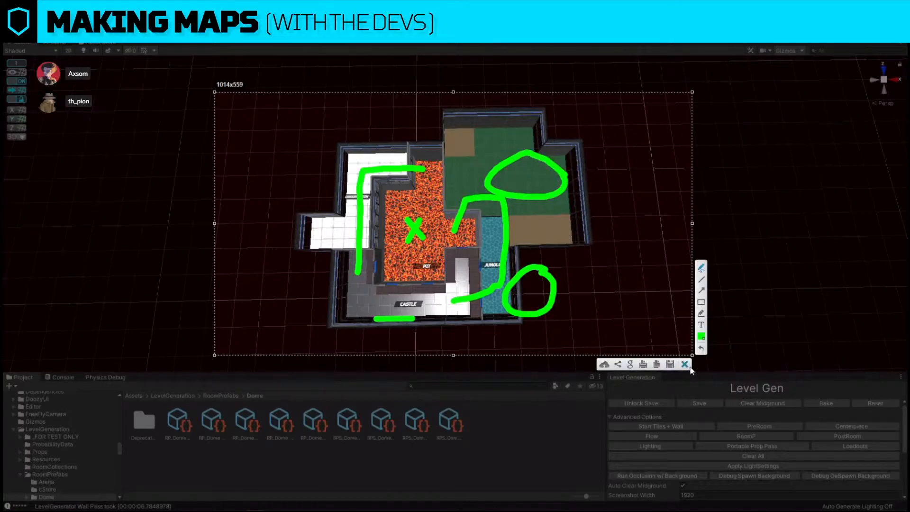
# Undo the two Jungle circles and the route drawn from Castle through Jungle
pyautogui.hotkey('ctrl', 'z')
pyautogui.hotkey('ctrl', 'z')
pyautogui.hotkey('ctrl', 'z')
pyautogui.hotkey('ctrl', 'z')
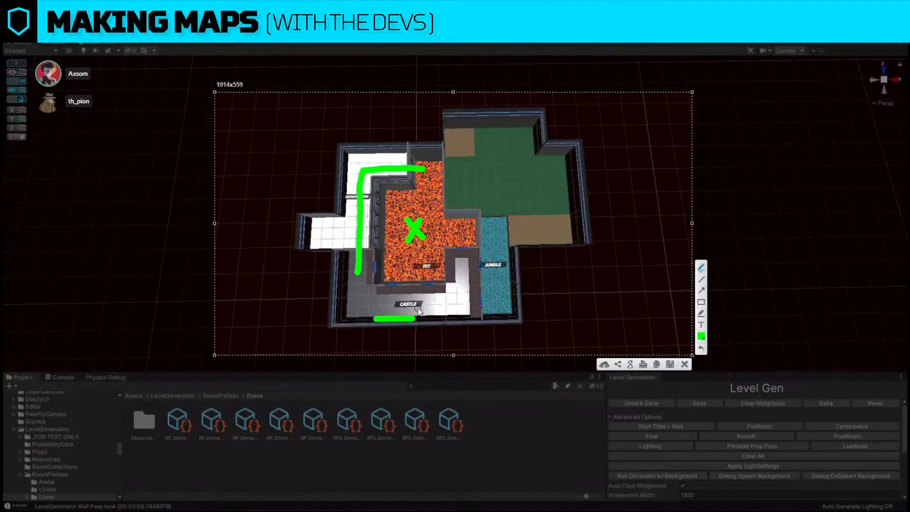
# Sketch the Castle and Observation route into the Pit, the route up the Jungle river, and marks across the Jungle's grass and dirt patches
pyautogui.moveTo(410, 301)
pyautogui.mouseDown()
pyautogui.moveTo(362, 252)
pyautogui.moveTo(361, 179)
pyautogui.moveTo(429, 163)
pyautogui.moveTo(420, 235)
pyautogui.moveTo(434, 239)
pyautogui.moveTo(437, 223)
pyautogui.mouseUp()
pyautogui.moveTo(426, 304)
pyautogui.mouseDown()
pyautogui.moveTo(506, 290)
pyautogui.moveTo(492, 193)
pyautogui.mouseUp()
pyautogui.moveTo(469, 140); pyautogui.dragTo(459, 155)
pyautogui.moveTo(537, 225); pyautogui.dragTo(535, 230)
pyautogui.moveTo(545, 174); pyautogui.dragTo(524, 181)
pyautogui.moveTo(526, 147)
pyautogui.mouseDown()
pyautogui.moveTo(493, 159)
pyautogui.moveTo(469, 182)
pyautogui.mouseUp()
pyautogui.moveTo(556, 188); pyautogui.dragTo(537, 196)
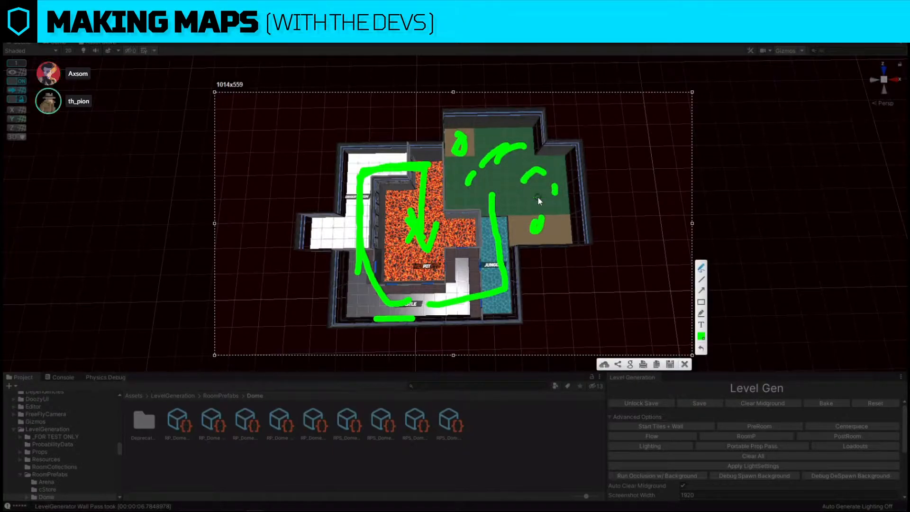
pyautogui.moveTo(494, 192)
pyautogui.mouseDown()
pyautogui.moveTo(496, 166)
pyautogui.moveTo(495, 194)
pyautogui.mouseUp()
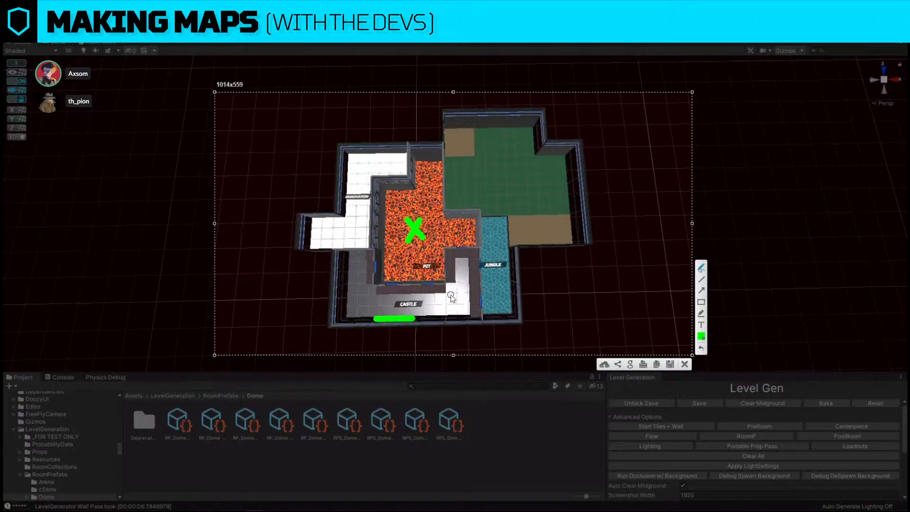
# Sketch arrows from Castle into the Pit and a route around Observation, undo the route, and discard the capture
pyautogui.moveTo(432, 285)
pyautogui.mouseDown()
pyautogui.moveTo(435, 218)
pyautogui.moveTo(442, 221)
pyautogui.mouseUp()
pyautogui.moveTo(395, 285)
pyautogui.mouseDown()
pyautogui.moveTo(395, 261)
pyautogui.moveTo(407, 250)
pyautogui.mouseUp()
pyautogui.moveTo(396, 298)
pyautogui.mouseDown()
pyautogui.moveTo(365, 293)
pyautogui.moveTo(423, 155)
pyautogui.mouseUp()
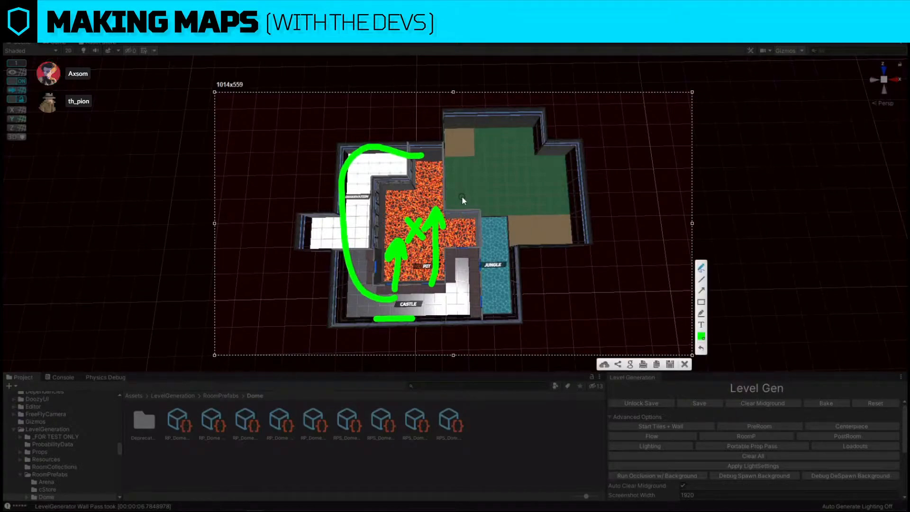
pyautogui.hotkey('ctrl', 'z')
pyautogui.moveTo(430, 321)
pyautogui.mouseDown()
pyautogui.moveTo(432, 256)
pyautogui.moveTo(446, 247)
pyautogui.mouseUp()
pyautogui.hotkey('ctrl', 'z')
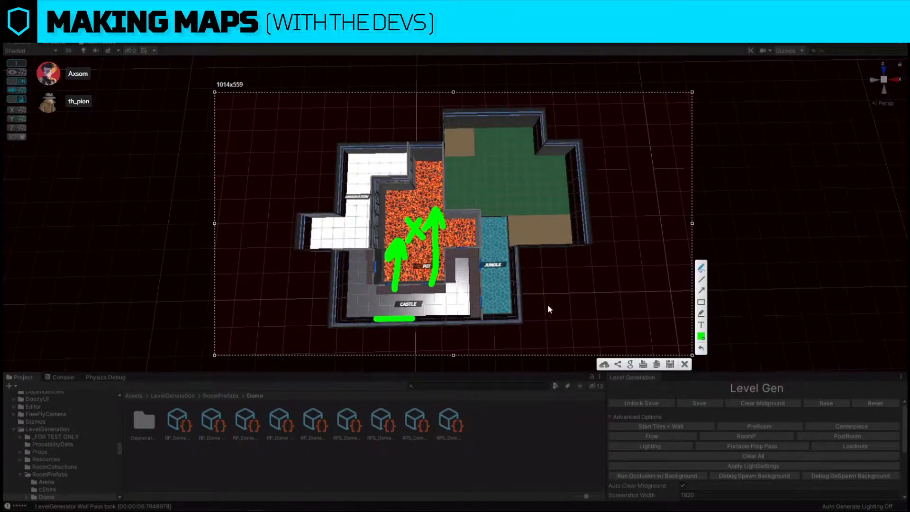
pyautogui.click(685, 364)
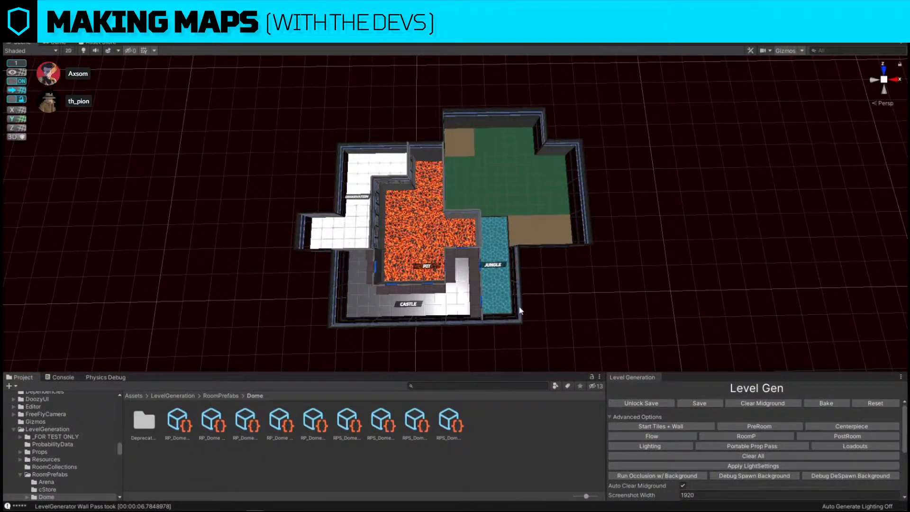
# Examine the Pit, Castle, Observation and Jungle layout from an oblique angle and from above
pyautogui.press('w')
pyautogui.press('d')
pyautogui.moveTo(545, 275); pyautogui.dragTo(684, 221, button='right')
pyautogui.keyDown('alt'); pyautogui.moveTo(389, 192); pyautogui.dragTo(616, 210); pyautogui.keyUp('alt')
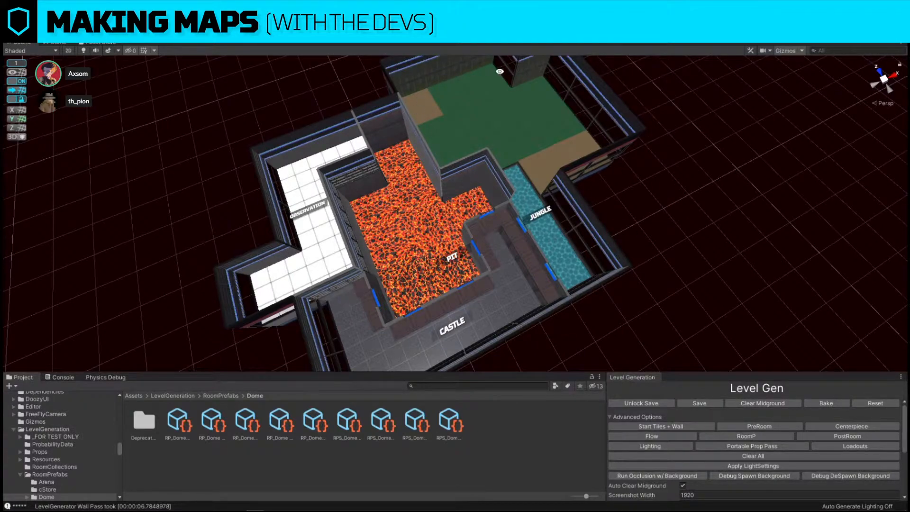
pyautogui.moveTo(547, 166); pyautogui.dragTo(471, 176, button='right')
pyautogui.press('w')
pyautogui.press('s')
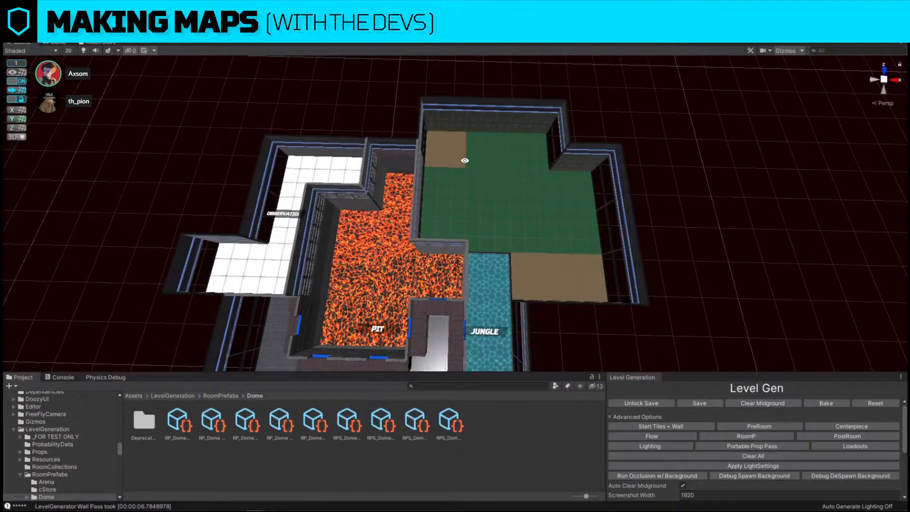
pyautogui.press('a')
pyautogui.press('s')
pyautogui.moveTo(719, 230); pyautogui.dragTo(729, 238, button='right')
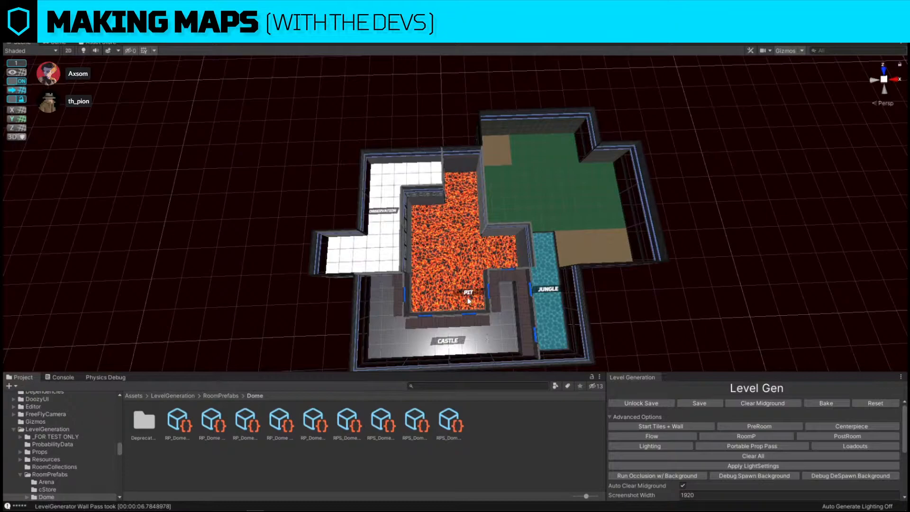
# Move the Pit room's label away from the Castle wall to the middle of the lava area
pyautogui.click(487, 291)
pyautogui.moveTo(464, 288); pyautogui.dragTo(452, 225)
pyautogui.click(633, 272)
pyautogui.moveTo(696, 311); pyautogui.dragTo(694, 346, button='right')
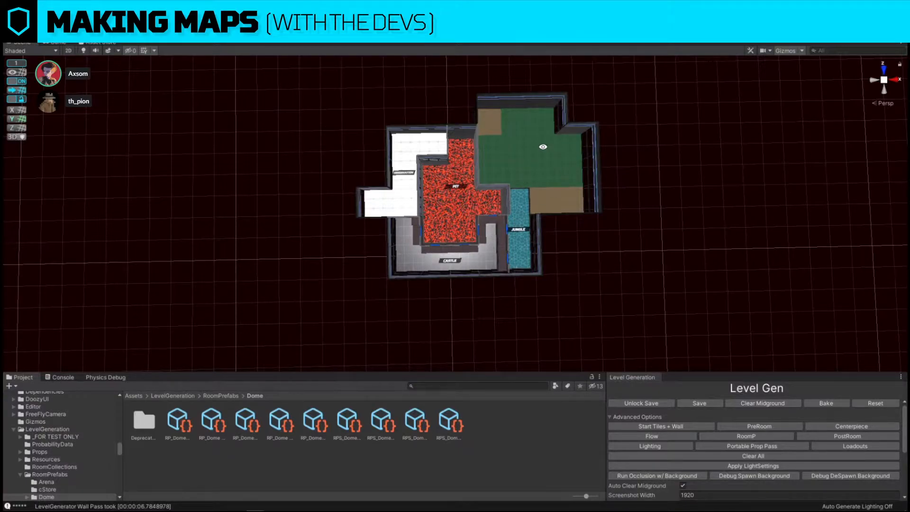
# Capture the layout, try an arrow up the Jungle river and a freehand line across its dirt patch, and undo both
pyautogui.press('Print')
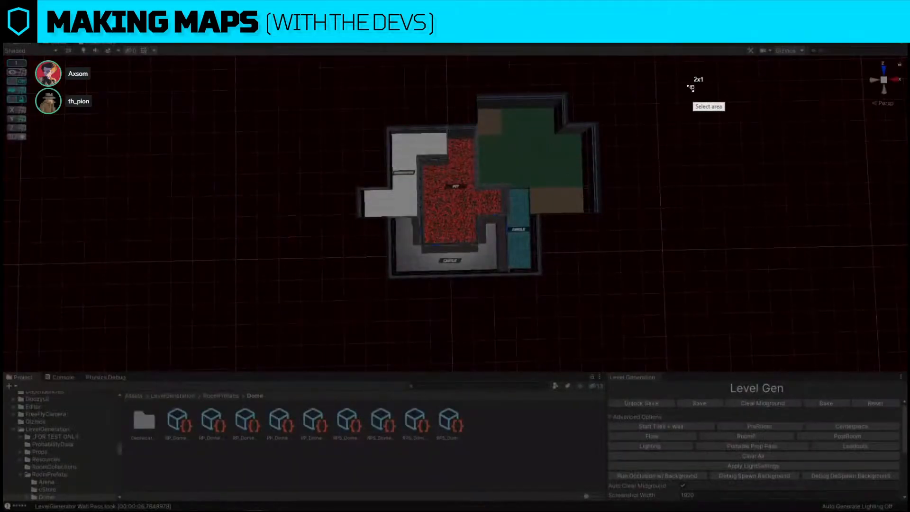
pyautogui.moveTo(692, 87); pyautogui.dragTo(318, 313)
pyautogui.click(702, 248)
pyautogui.moveTo(518, 260); pyautogui.dragTo(521, 157)
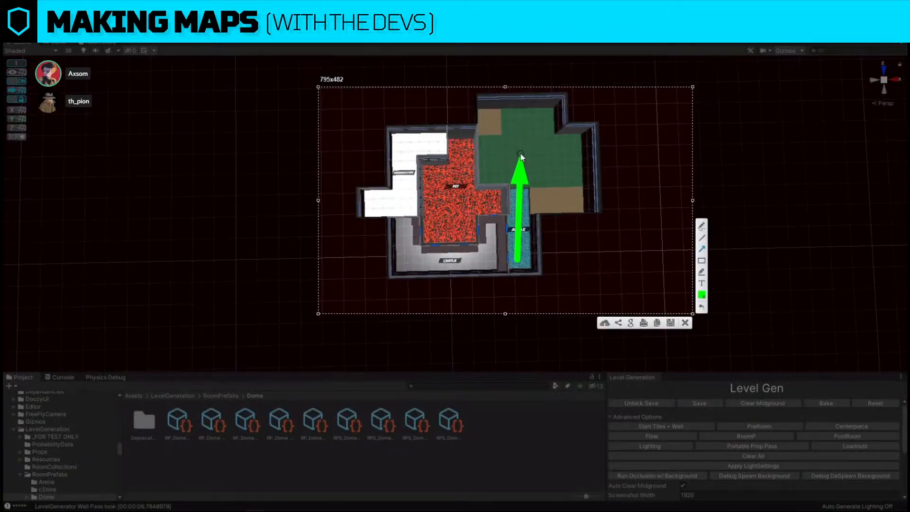
pyautogui.hotkey('ctrl', 'z')
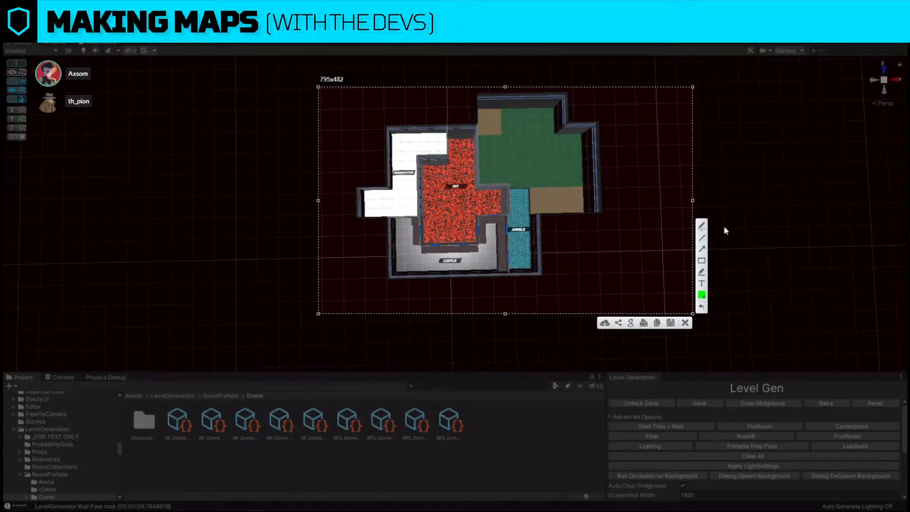
pyautogui.click(702, 226)
pyautogui.moveTo(598, 196); pyautogui.dragTo(533, 206)
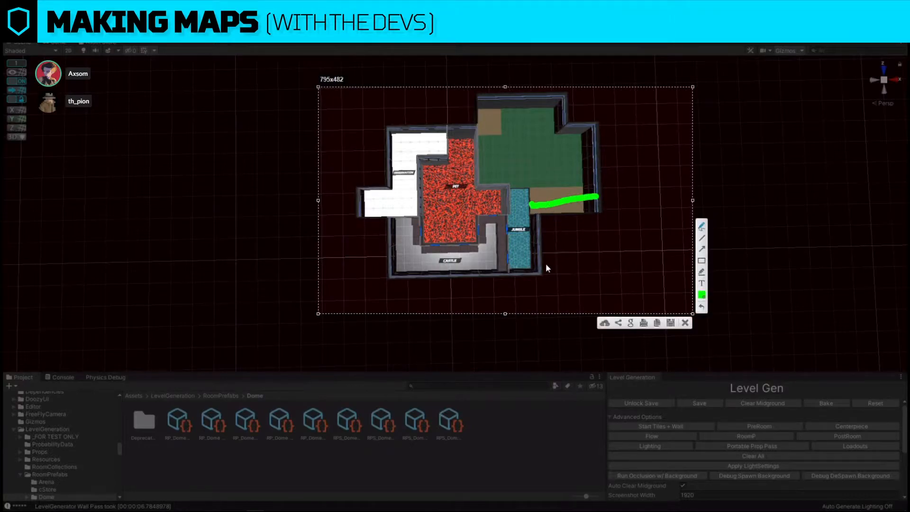
pyautogui.hotkey('ctrl', 'z')
# Draw a thick arrow up the Jungle river and a chain of thin arrows from Castle through Observation and Pit into Jungle
pyautogui.click(702, 249)
pyautogui.moveTo(525, 282); pyautogui.dragTo(519, 157)
pyautogui.moveTo(470, 264); pyautogui.dragTo(521, 261)
pyautogui.hotkey('ctrl', 'z')
pyautogui.moveTo(423, 260)
pyautogui.mouseDown()
pyautogui.moveTo(403, 244)
pyautogui.moveTo(408, 143)
pyautogui.moveTo(437, 144)
pyautogui.moveTo(439, 204)
pyautogui.moveTo(485, 201)
pyautogui.moveTo(466, 203)
pyautogui.moveTo(463, 170)
pyautogui.moveTo(507, 151)
pyautogui.mouseUp()
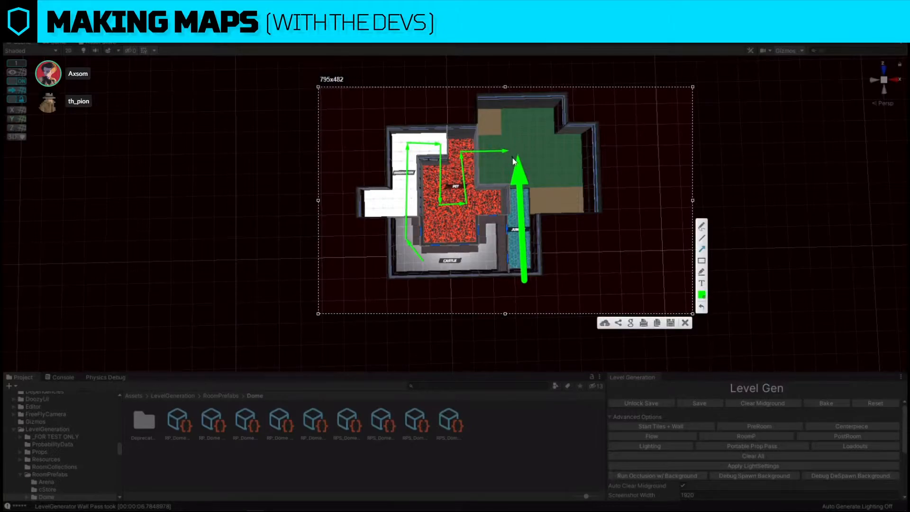
# Circle the Jungle's meeting area, sketch strokes around its corner dirt patch, and undo them along with the last arrow
pyautogui.click(701, 226)
pyautogui.moveTo(508, 147)
pyautogui.mouseDown()
pyautogui.moveTo(495, 192)
pyautogui.moveTo(508, 142)
pyautogui.mouseUp()
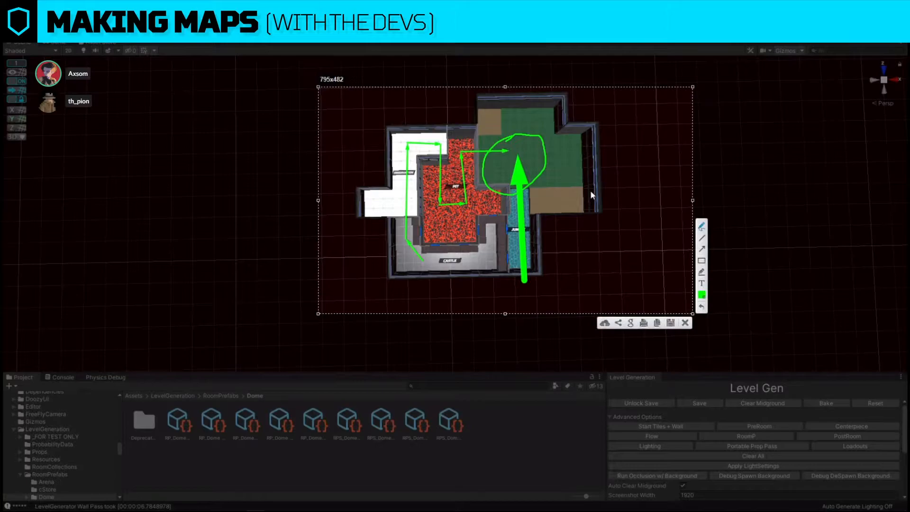
pyautogui.moveTo(474, 112)
pyautogui.mouseDown()
pyautogui.moveTo(477, 158)
pyautogui.moveTo(505, 161)
pyautogui.mouseUp()
pyautogui.moveTo(497, 110); pyautogui.dragTo(475, 109)
pyautogui.moveTo(463, 152)
pyautogui.mouseDown()
pyautogui.moveTo(490, 145)
pyautogui.moveTo(520, 113)
pyautogui.moveTo(543, 111)
pyautogui.mouseUp()
pyautogui.hotkey('ctrl', 'z')
pyautogui.hotkey('ctrl', 'z')
pyautogui.hotkey('ctrl', 'z')
pyautogui.hotkey('ctrl', 'z')
# Mark both Jungle dirt patches, draw lines from them to the river arrow's tip, and discard the capture
pyautogui.moveTo(488, 128)
pyautogui.mouseDown()
pyautogui.moveTo(483, 114)
pyautogui.moveTo(490, 129)
pyautogui.mouseUp()
pyautogui.moveTo(565, 193)
pyautogui.mouseDown()
pyautogui.moveTo(567, 204)
pyautogui.moveTo(521, 143)
pyautogui.moveTo(528, 145)
pyautogui.mouseUp()
pyautogui.moveTo(485, 117); pyautogui.dragTo(511, 153)
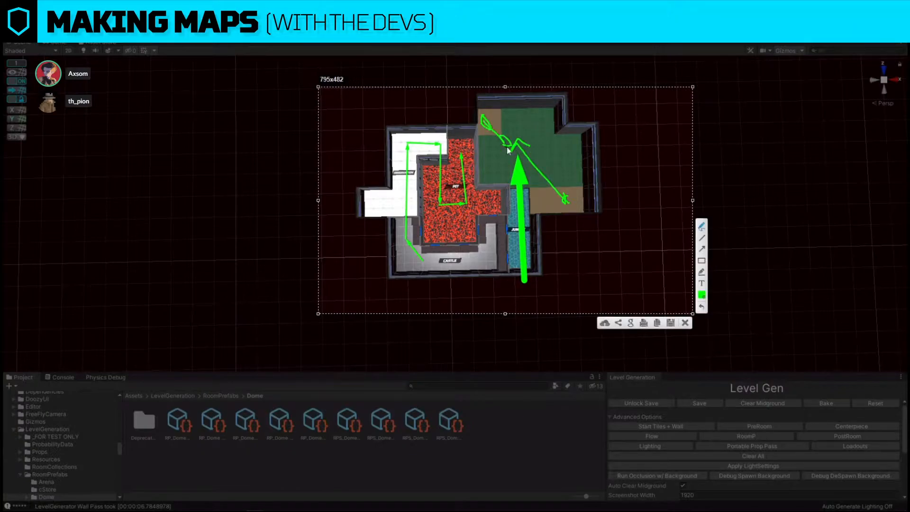
pyautogui.click(689, 324)
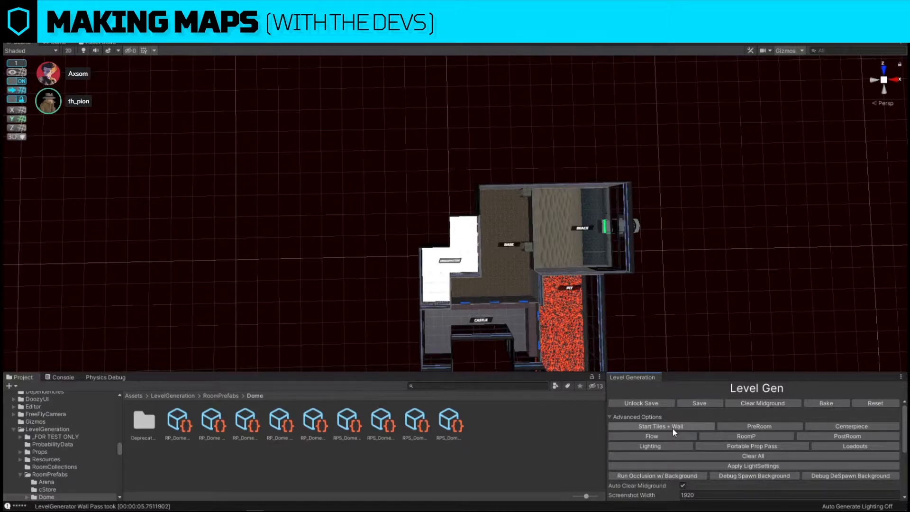
# Examine the new layout with Observation, Base, Beach, Castle and Pit rooms from several angles
pyautogui.keyDown('alt'); pyautogui.moveTo(447, 147); pyautogui.dragTo(611, 125); pyautogui.keyUp('alt')
pyautogui.moveTo(611, 124); pyautogui.dragTo(439, 140, button='right')
pyautogui.press('w')
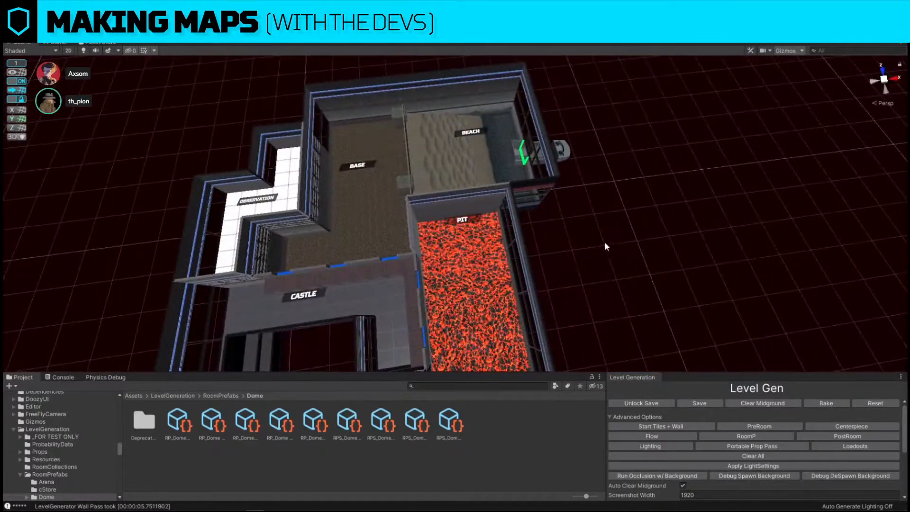
pyautogui.moveTo(607, 244); pyautogui.dragTo(584, 244, button='right')
pyautogui.press('s')
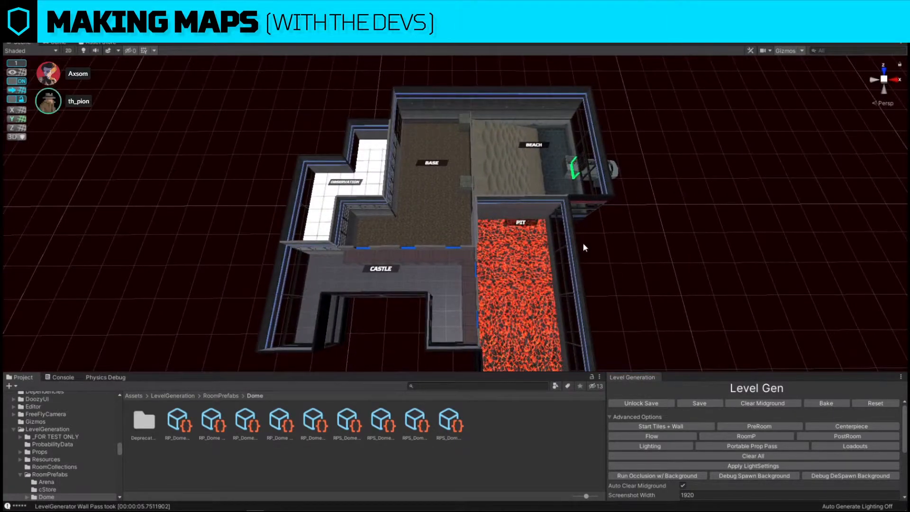
pyautogui.moveTo(572, 294); pyautogui.dragTo(576, 306, button='right')
pyautogui.press('s')
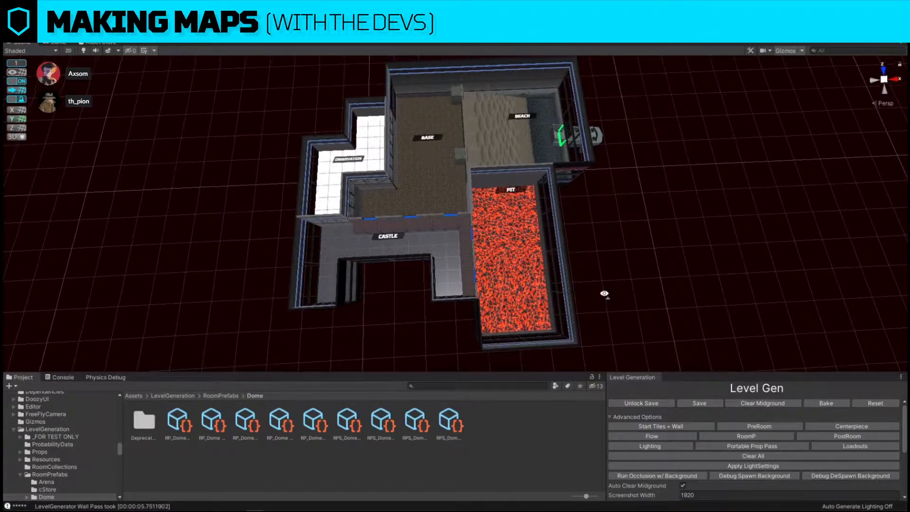
pyautogui.moveTo(603, 292); pyautogui.dragTo(602, 293, button='right')
pyautogui.press('w')
pyautogui.press('a')
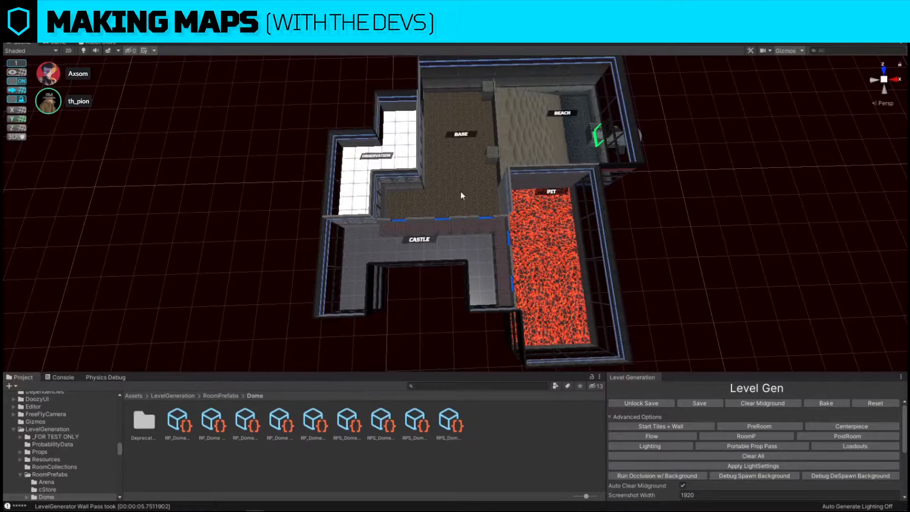
# Capture the new layout and outline in green the openings for Base–Pit, Base–Observation, Observation–Castle and Castle–Pit
pyautogui.press('Print')
pyautogui.moveTo(263, 58); pyautogui.dragTo(713, 380)
pyautogui.click(722, 293)
pyautogui.moveTo(499, 190)
pyautogui.mouseDown()
pyautogui.moveTo(506, 213)
pyautogui.moveTo(494, 192)
pyautogui.mouseUp()
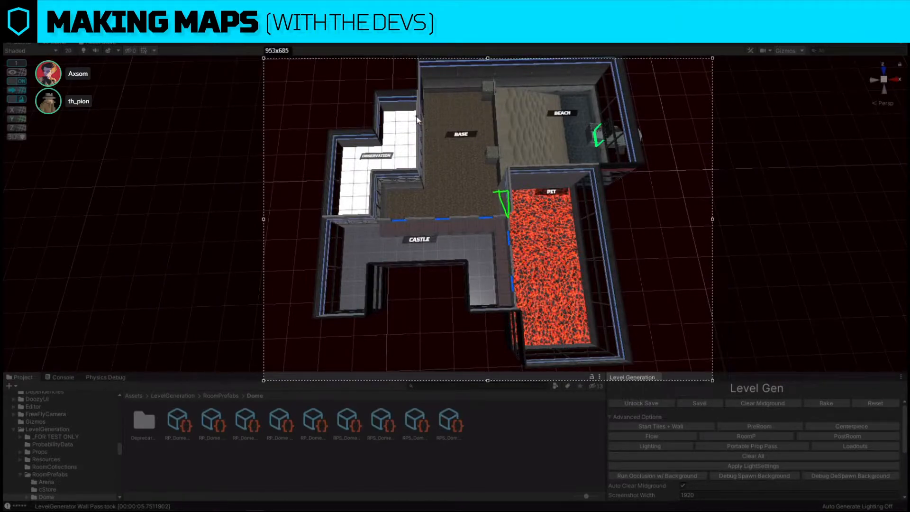
pyautogui.moveTo(427, 140); pyautogui.dragTo(420, 120)
pyautogui.moveTo(346, 215); pyautogui.dragTo(347, 217)
pyautogui.moveTo(484, 283)
pyautogui.mouseDown()
pyautogui.moveTo(524, 283)
pyautogui.moveTo(520, 254)
pyautogui.moveTo(535, 293)
pyautogui.moveTo(511, 308)
pyautogui.moveTo(497, 260)
pyautogui.mouseUp()
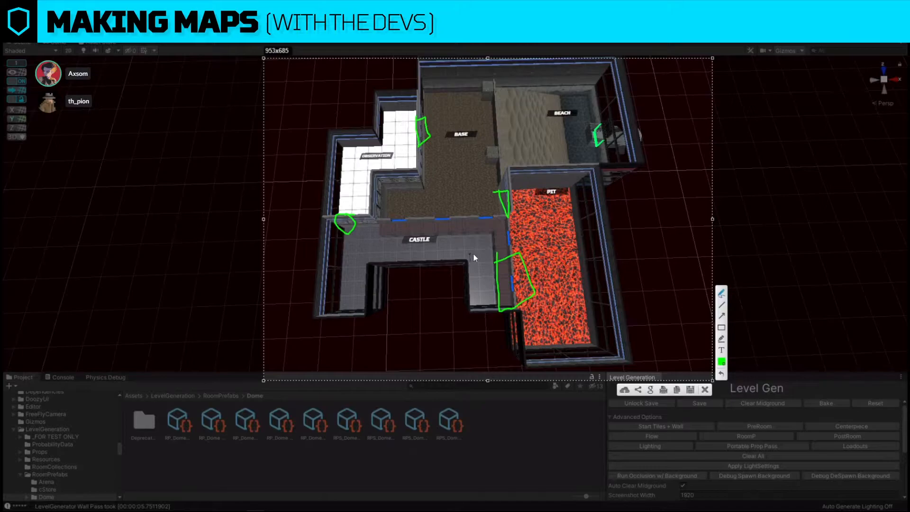
# Try circling the outer corners of Pit and Observation and sketching routes through the rooms, and undo these strokes
pyautogui.moveTo(586, 310)
pyautogui.mouseDown()
pyautogui.moveTo(632, 324)
pyautogui.moveTo(564, 303)
pyautogui.mouseUp()
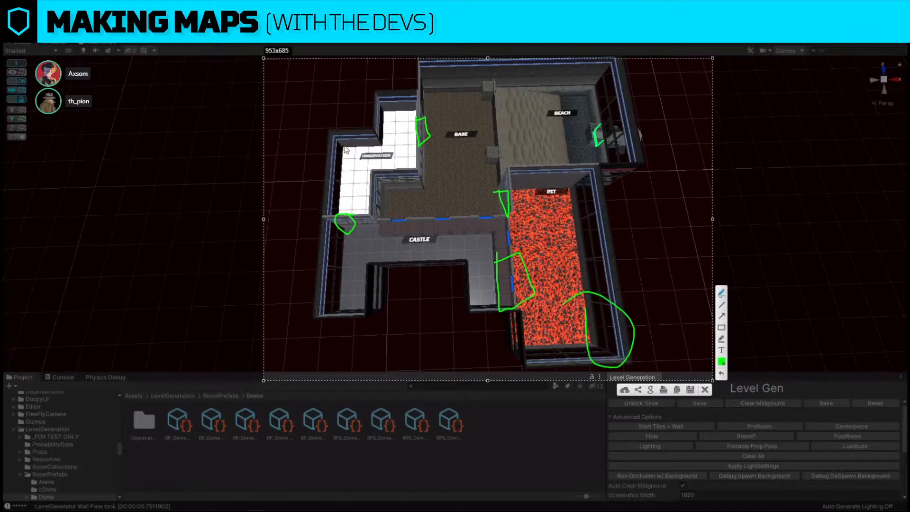
pyautogui.moveTo(358, 130)
pyautogui.mouseDown()
pyautogui.moveTo(390, 138)
pyautogui.moveTo(354, 126)
pyautogui.mouseUp()
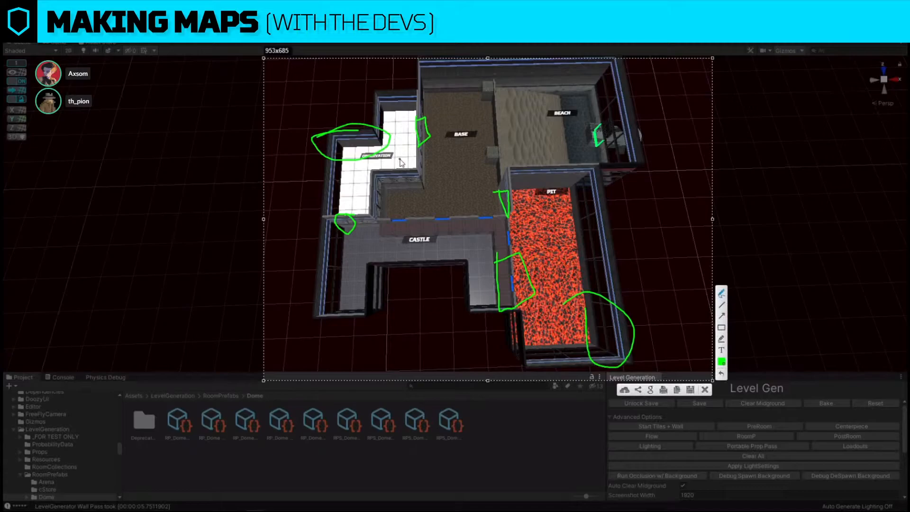
pyautogui.hotkey('ctrl', 'z')
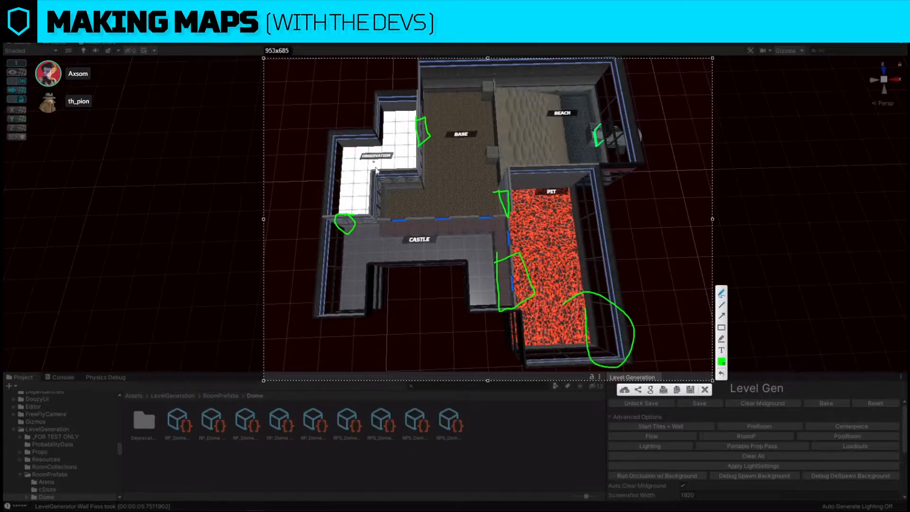
pyautogui.moveTo(295, 302)
pyautogui.mouseDown()
pyautogui.moveTo(408, 243)
pyautogui.moveTo(457, 124)
pyautogui.moveTo(461, 154)
pyautogui.mouseUp()
pyautogui.hotkey('ctrl', 'z')
pyautogui.moveTo(494, 232); pyautogui.dragTo(472, 170)
pyautogui.moveTo(397, 232)
pyautogui.mouseDown()
pyautogui.moveTo(402, 176)
pyautogui.moveTo(403, 194)
pyautogui.mouseUp()
pyautogui.hotkey('ctrl', 'z')
pyautogui.hotkey('ctrl', 'z')
pyautogui.hotkey('ctrl', 'z')
pyautogui.hotkey('ctrl', 'z')
# Circle the Pit's outer corner, a Pit spot and Observation's corner, and draw routes from both corners through the marked openings into Castle
pyautogui.moveTo(598, 303); pyautogui.dragTo(607, 352)
pyautogui.moveTo(565, 225)
pyautogui.mouseDown()
pyautogui.moveTo(554, 233)
pyautogui.moveTo(569, 235)
pyautogui.moveTo(565, 225)
pyautogui.mouseUp()
pyautogui.moveTo(644, 339)
pyautogui.mouseDown()
pyautogui.moveTo(598, 343)
pyautogui.moveTo(561, 244)
pyautogui.mouseUp()
pyautogui.moveTo(561, 244)
pyautogui.mouseDown()
pyautogui.moveTo(557, 268)
pyautogui.moveTo(483, 280)
pyautogui.moveTo(458, 246)
pyautogui.mouseUp()
pyautogui.moveTo(364, 253); pyautogui.dragTo(351, 296)
pyautogui.moveTo(360, 118)
pyautogui.mouseDown()
pyautogui.moveTo(348, 223)
pyautogui.moveTo(368, 256)
pyautogui.mouseUp()
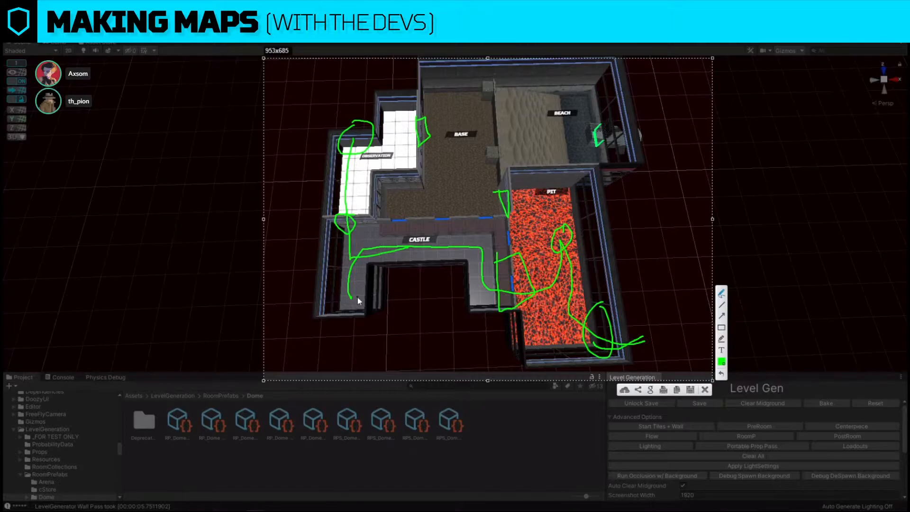
# Mark and circle Castle's outer corner, add short strokes inside Observation's two arms, and close the screen capture
pyautogui.moveTo(322, 295)
pyautogui.mouseDown()
pyautogui.moveTo(334, 323)
pyautogui.moveTo(366, 302)
pyautogui.mouseUp()
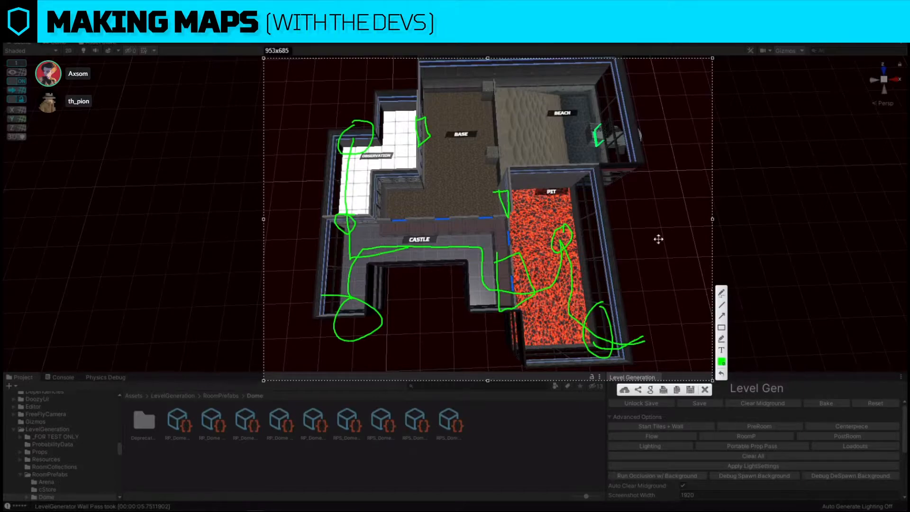
pyautogui.click(721, 293)
pyautogui.moveTo(339, 180); pyautogui.dragTo(370, 176)
pyautogui.hotkey('ctrl', 'z')
pyautogui.moveTo(399, 136)
pyautogui.mouseDown()
pyautogui.moveTo(397, 155)
pyautogui.moveTo(401, 132)
pyautogui.moveTo(404, 163)
pyautogui.moveTo(413, 162)
pyautogui.moveTo(354, 185)
pyautogui.moveTo(362, 173)
pyautogui.mouseUp()
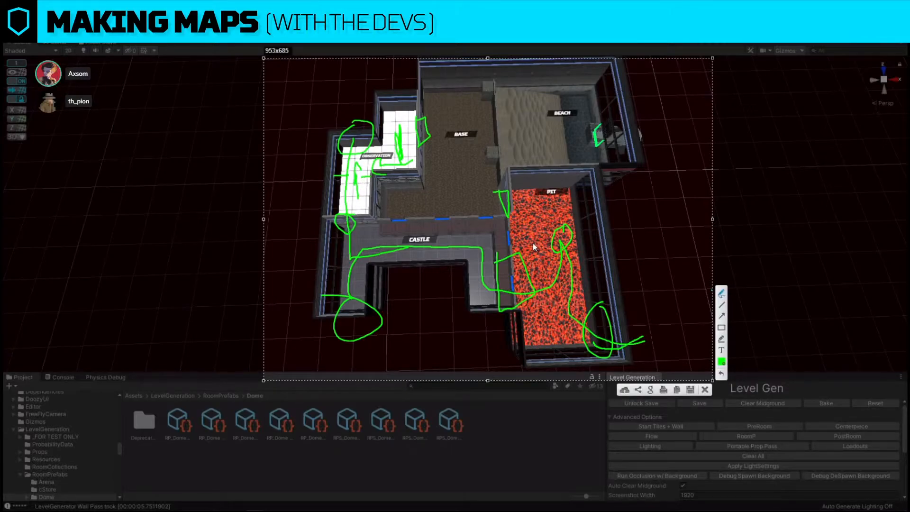
pyautogui.click(705, 389)
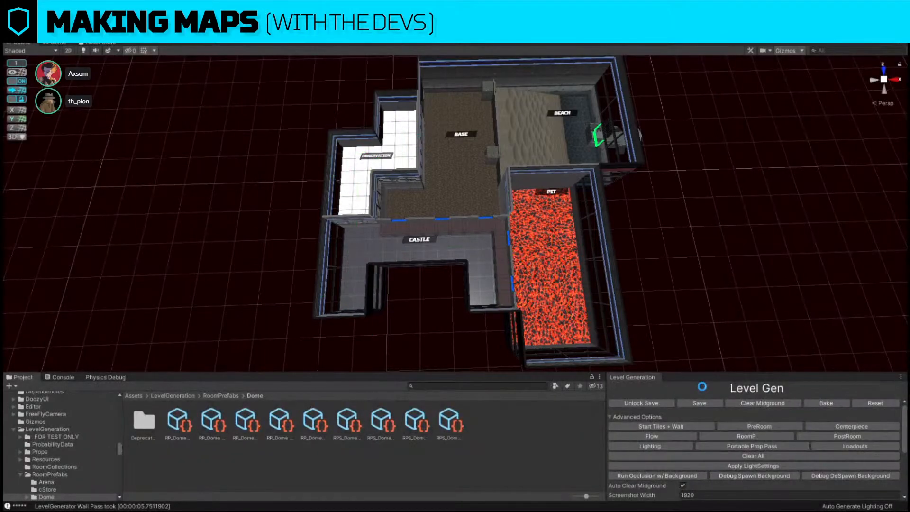
# Run the Flow pass and delete the raised trench platforms along Base's wall to Beach
pyautogui.scroll(2, 594, 291)
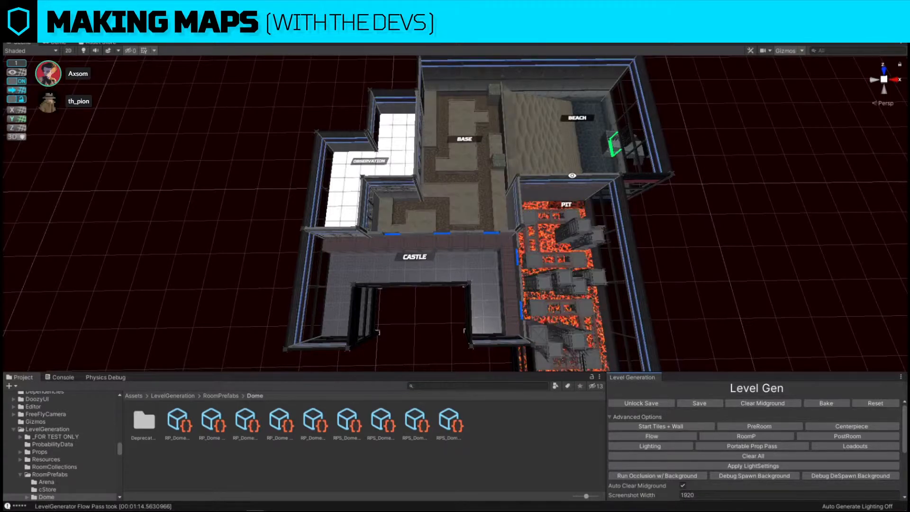
pyautogui.moveTo(512, 205); pyautogui.dragTo(583, 214, button='right')
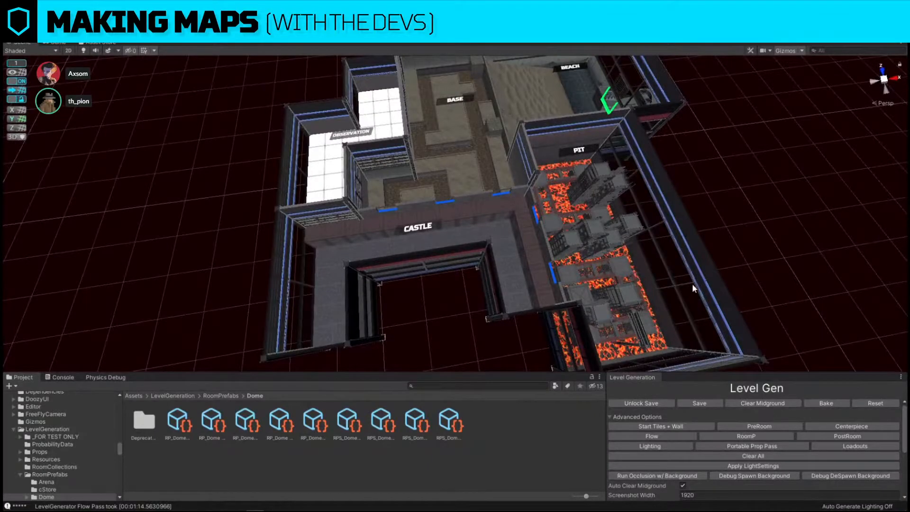
pyautogui.moveTo(544, 258); pyautogui.dragTo(634, 297, button='right')
pyautogui.click(529, 280)
pyautogui.keyDown('shift'); pyautogui.click(245, 272); pyautogui.keyUp('shift')
pyautogui.keyDown('shift'); pyautogui.click(149, 271); pyautogui.keyUp('shift')
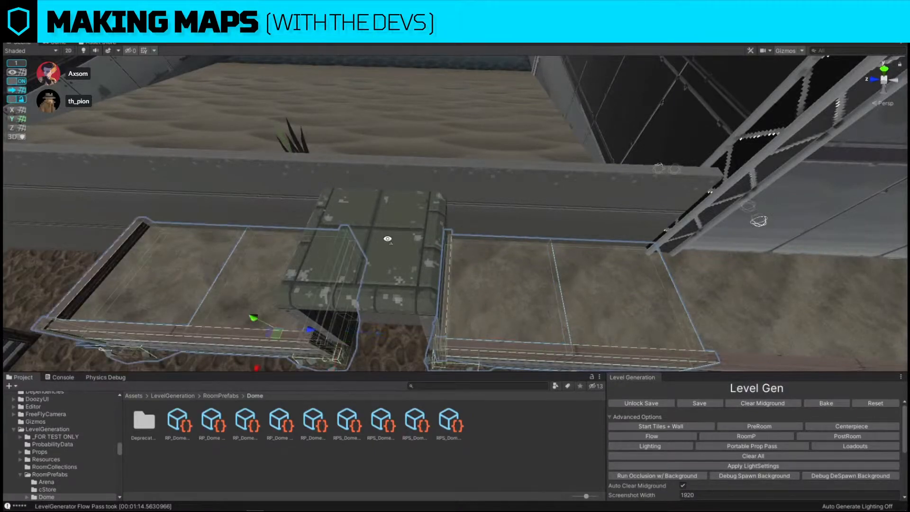
pyautogui.moveTo(386, 238); pyautogui.dragTo(452, 238, button='right')
pyautogui.keyDown('shift'); pyautogui.click(538, 237); pyautogui.keyUp('shift')
pyautogui.keyDown('shift'); pyautogui.click(543, 237); pyautogui.keyUp('shift')
pyautogui.keyDown('shift'); pyautogui.click(544, 236); pyautogui.keyUp('shift')
pyautogui.press('\\')
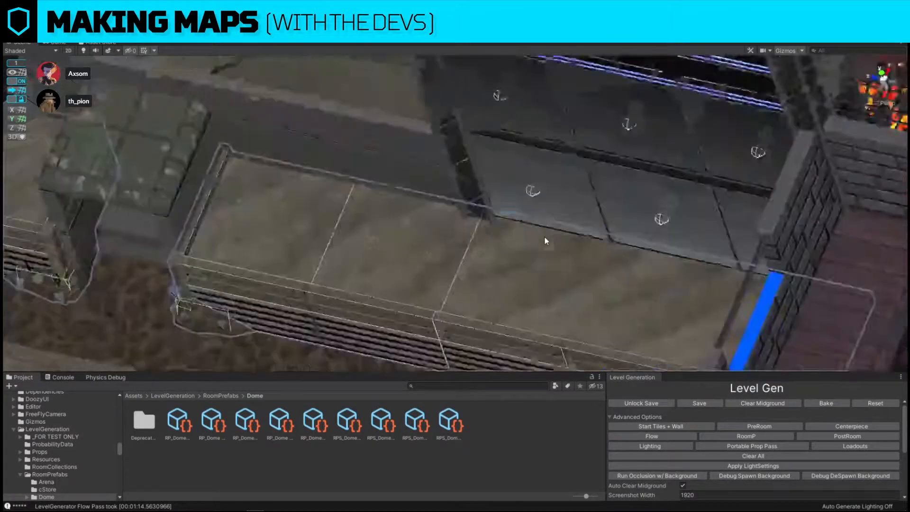
pyautogui.moveTo(544, 236); pyautogui.dragTo(638, 306, button='right')
pyautogui.click(885, 82)
pyautogui.moveTo(631, 162); pyautogui.dragTo(692, 201, button='right')
pyautogui.press('Delete')
# Delete the extra raised trench platforms at the far end of Base near its room label
pyautogui.click(293, 111)
pyautogui.press('Delete')
pyautogui.click(284, 125)
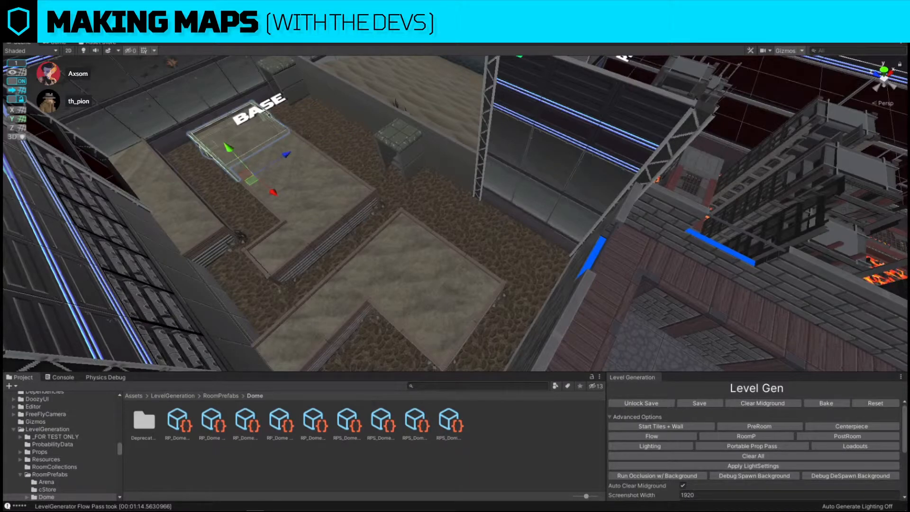
pyautogui.moveTo(437, 243); pyautogui.dragTo(557, 278, button='right')
pyautogui.press('Delete')
pyautogui.scroll(-4, 557, 278)
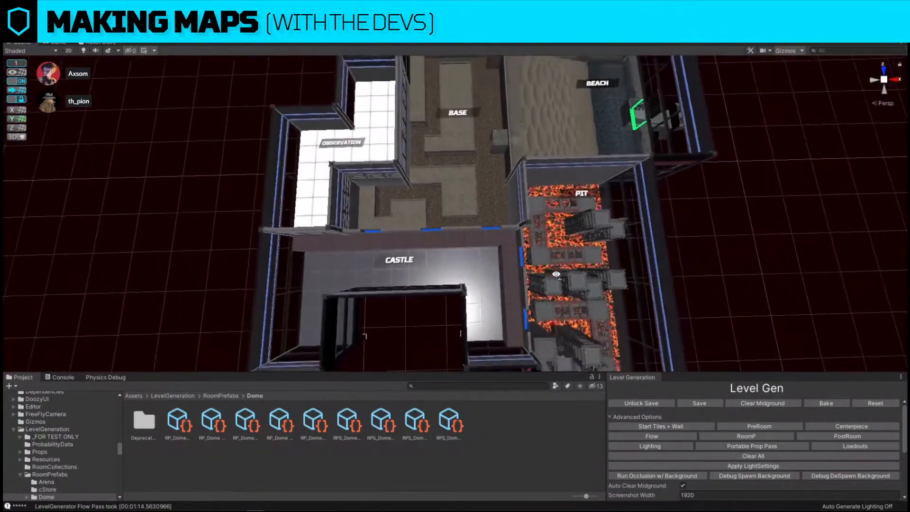
# Run the RoomP pass to add room props, followed by the PostRoom pass
pyautogui.click(764, 431)
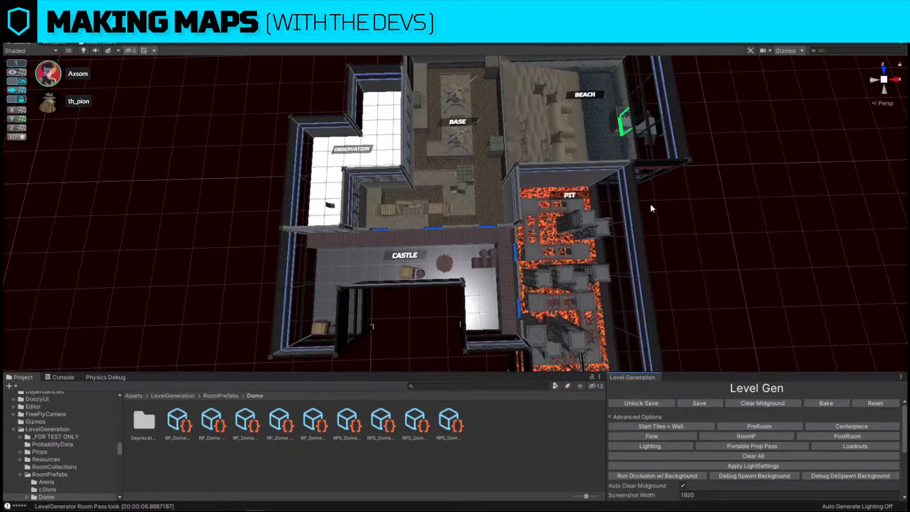
pyautogui.click(462, 139)
pyautogui.moveTo(641, 199); pyautogui.dragTo(787, 267, button='right')
pyautogui.click(790, 269)
pyautogui.click(872, 438)
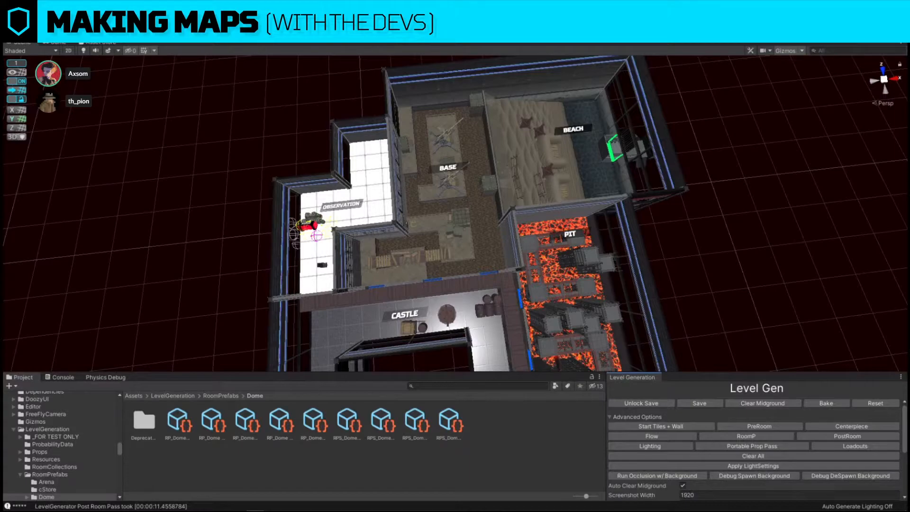
# Select the Observation room and inspect its RP_Dome Observation asset in the Dome room prefabs
pyautogui.click(354, 214)
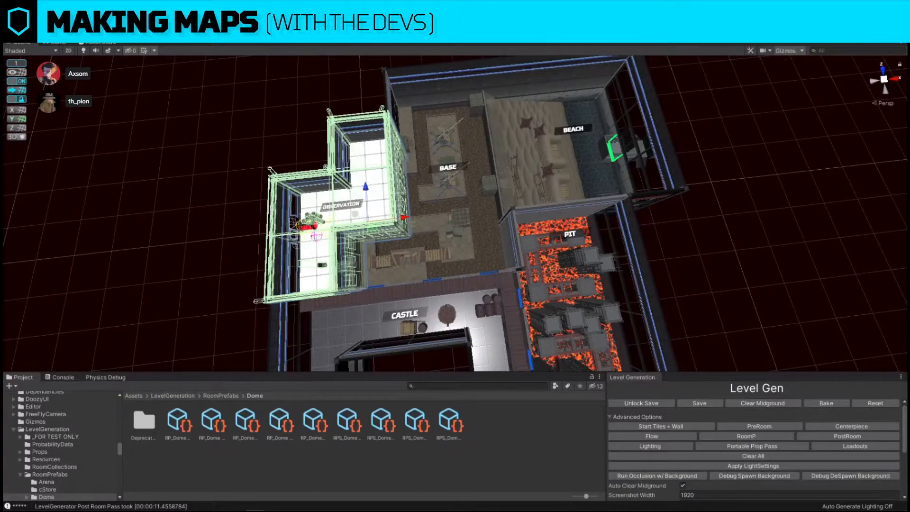
pyautogui.hotkey('ctrl', 'a')
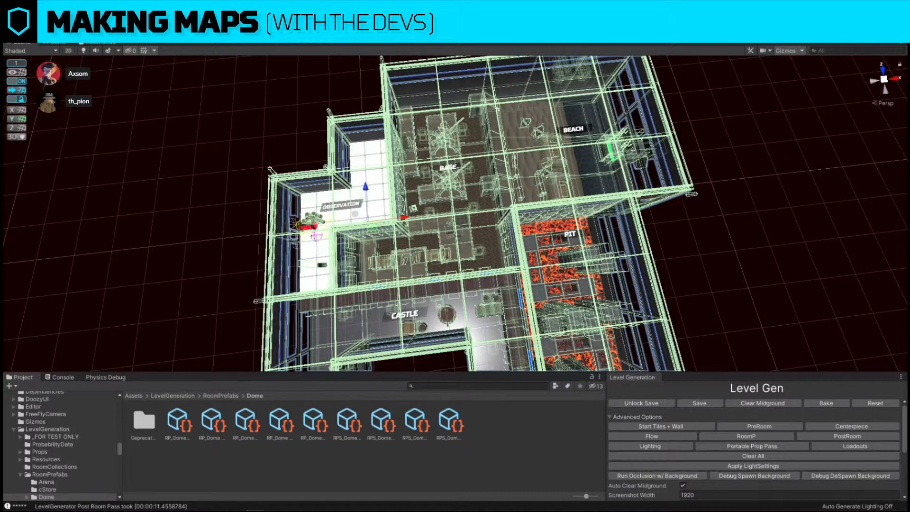
pyautogui.click(292, 422)
pyautogui.click(246, 422)
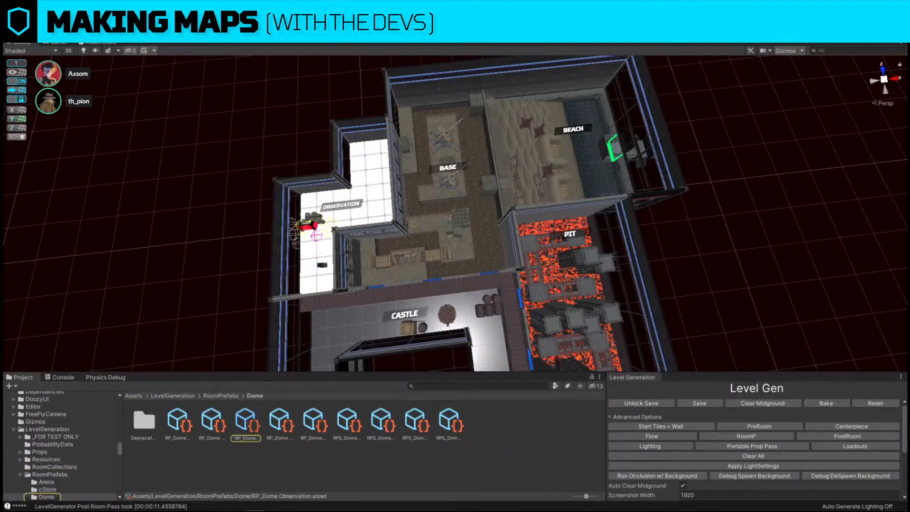
pyautogui.moveTo(909, 135); pyautogui.dragTo(850, 152)
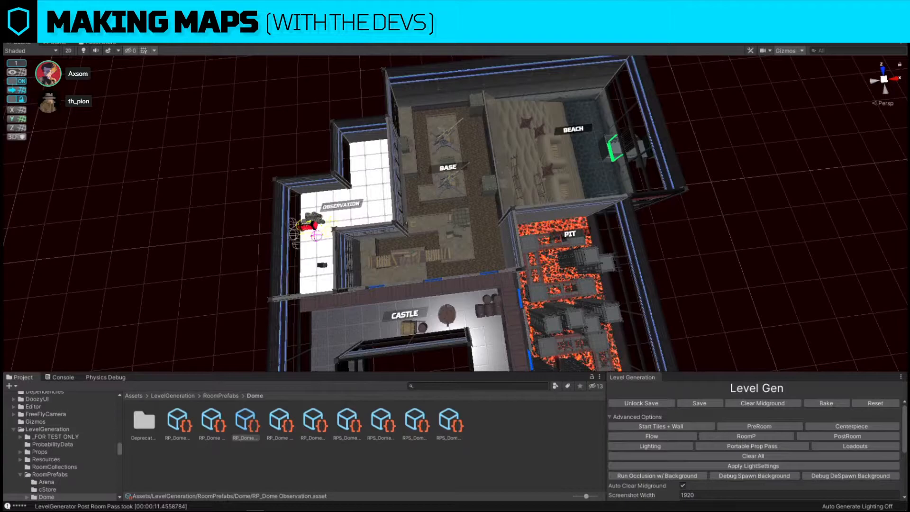
# Select both rows of barbed-wire fences on Beach and move them together toward the middle of the room
pyautogui.moveTo(699, 123); pyautogui.dragTo(665, 151, button='right')
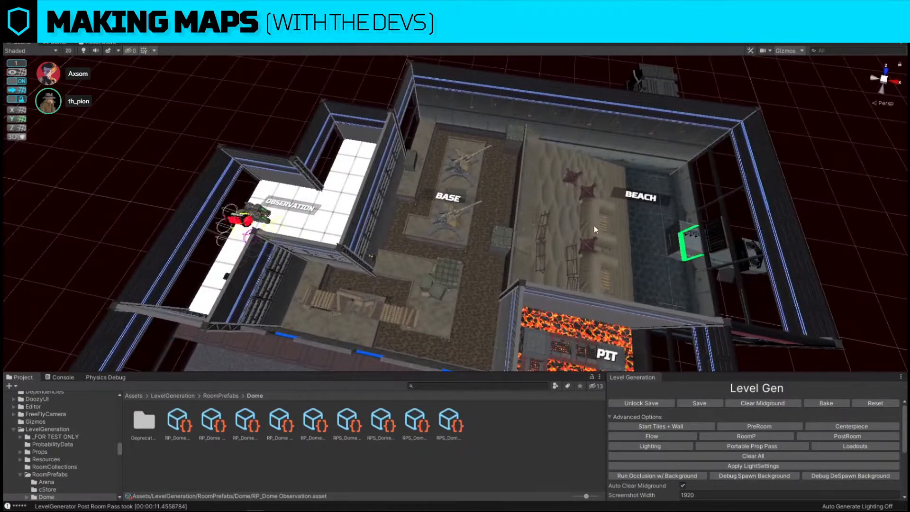
pyautogui.moveTo(595, 272); pyautogui.dragTo(422, 180, button='right')
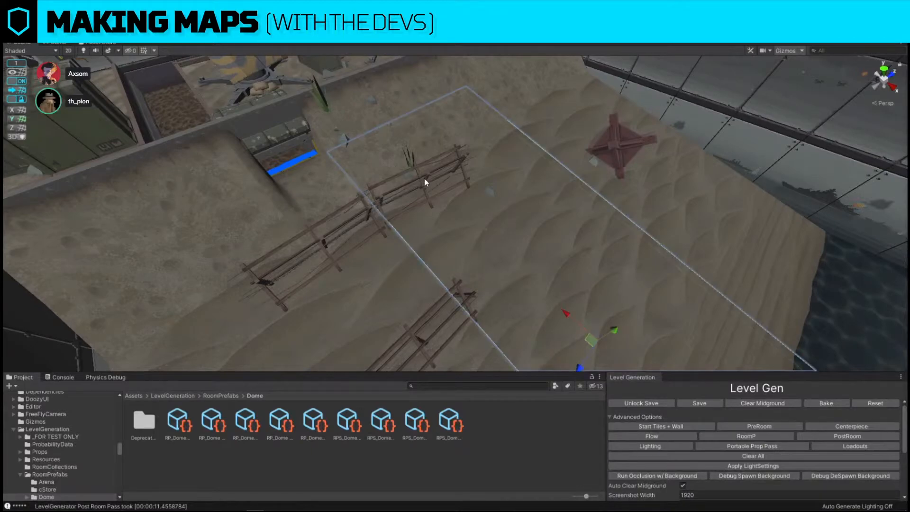
pyautogui.click(424, 178)
pyautogui.keyDown('shift'); pyautogui.click(469, 299); pyautogui.keyUp('shift')
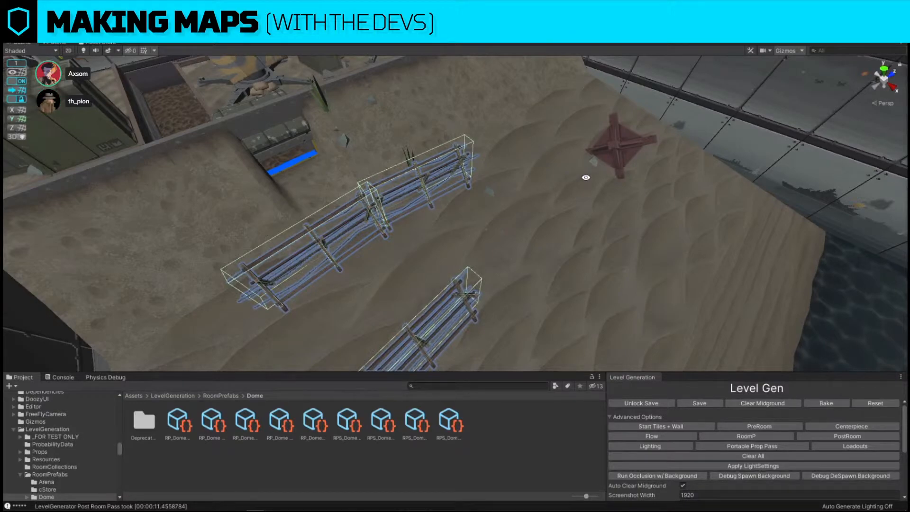
pyautogui.moveTo(591, 175); pyautogui.dragTo(462, 203, button='right')
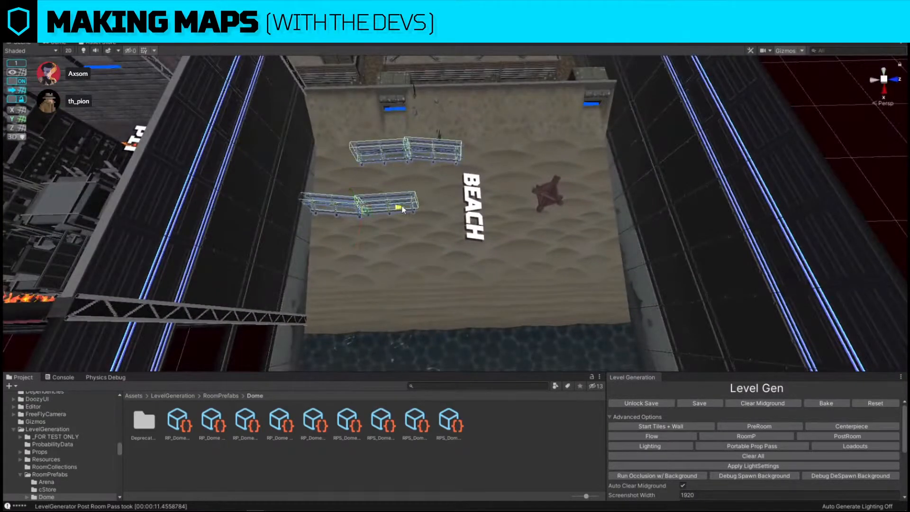
pyautogui.moveTo(401, 209); pyautogui.dragTo(480, 211)
# Delete the middle group of platforms and blocks from the Pit
pyautogui.moveTo(508, 209); pyautogui.dragTo(427, 180, button='right')
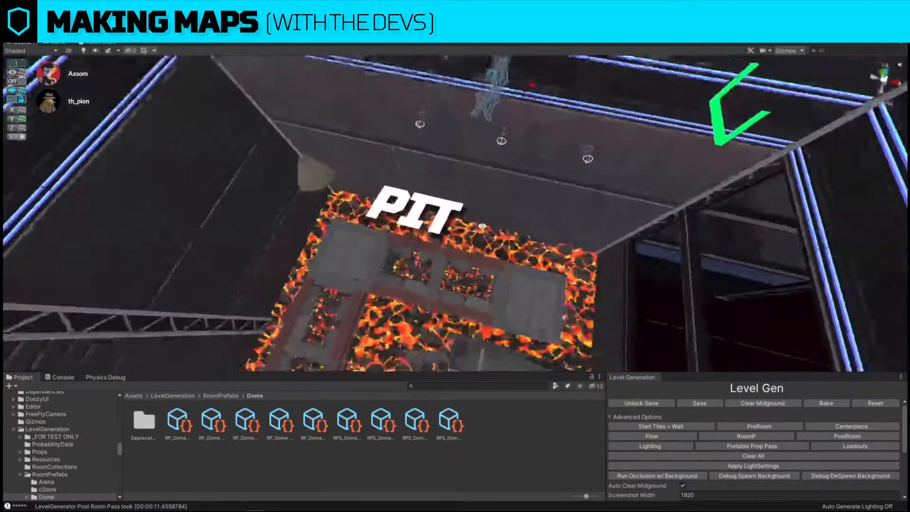
pyautogui.moveTo(481, 226); pyautogui.dragTo(470, 242, button='right')
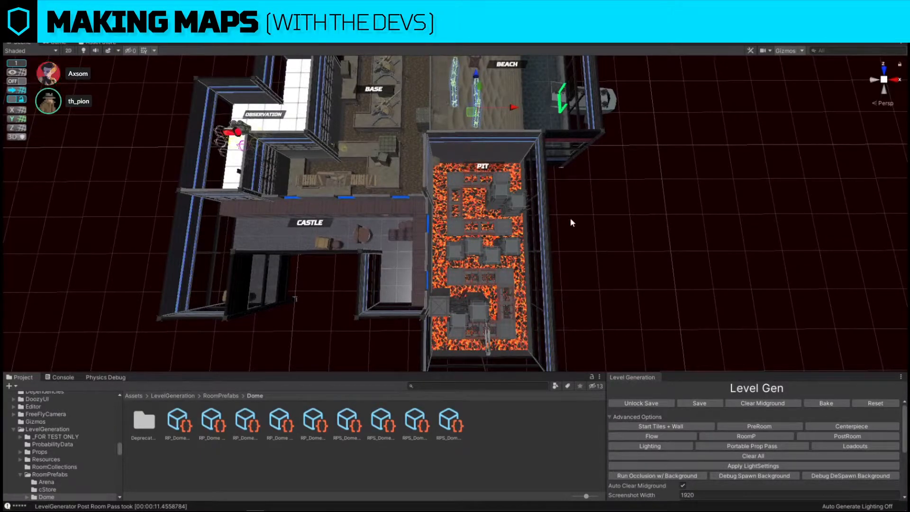
pyautogui.click(487, 247)
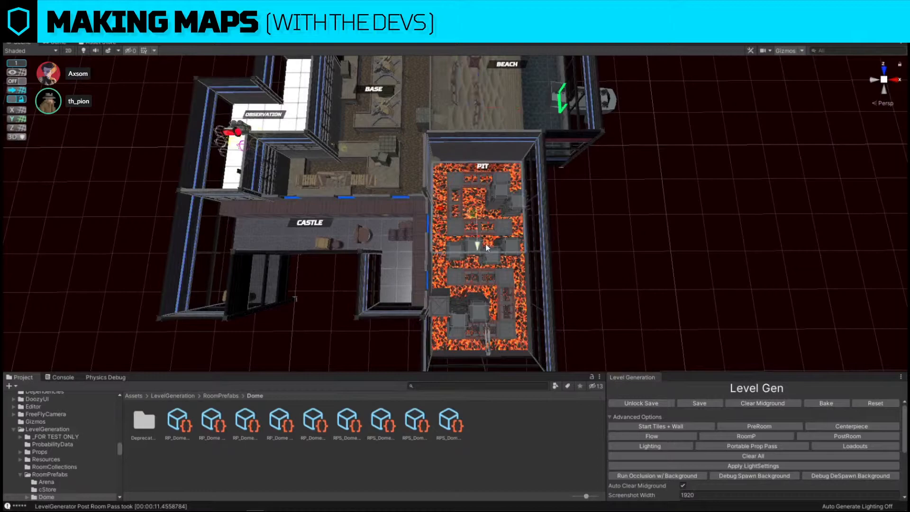
pyautogui.click(490, 259)
pyautogui.press('Delete')
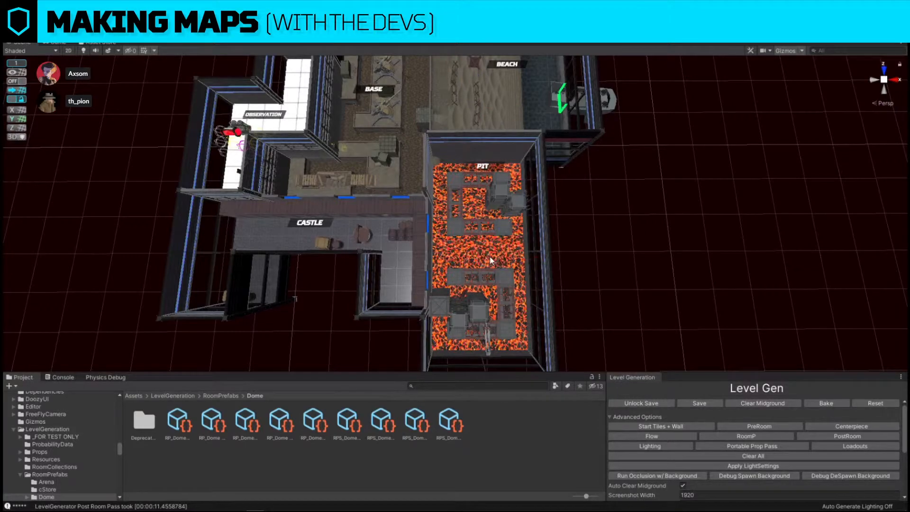
# Turn snapping on, duplicate the short walkway piece in the Pit, and move the copy into the cleared middle gap
pyautogui.scroll(2, 491, 261)
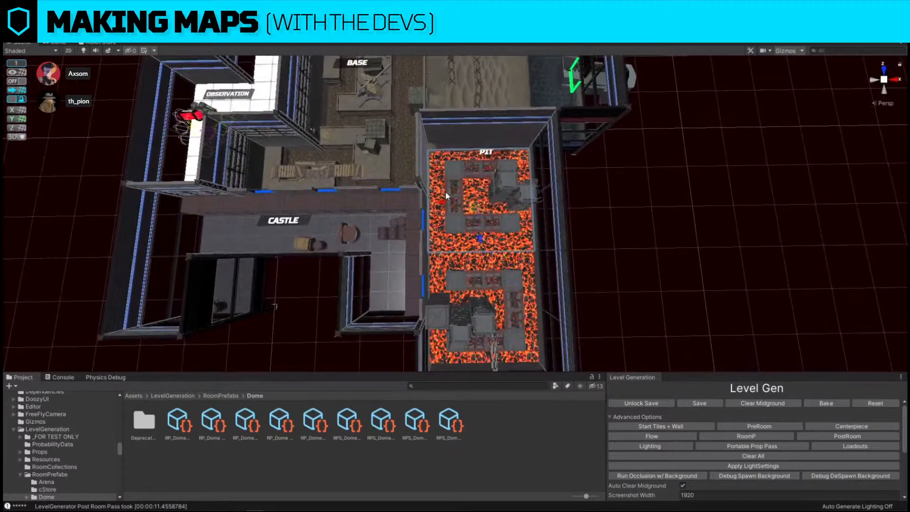
pyautogui.click(447, 192)
pyautogui.click(19, 81)
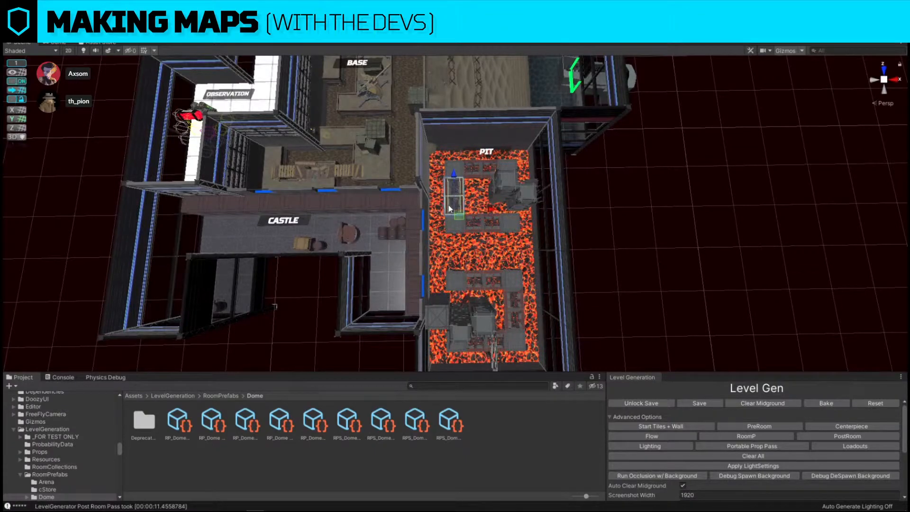
pyautogui.hotkey('ctrl', 'd')
pyautogui.moveTo(457, 219); pyautogui.dragTo(510, 272)
# Select the barbed-wire fences on Beach, turn snapping off, and shift them together along the sand
pyautogui.click(641, 263)
pyautogui.press('s')
pyautogui.moveTo(572, 251); pyautogui.dragTo(399, 208, button='right')
pyautogui.press('w')
pyautogui.press('w')
pyautogui.moveTo(451, 221); pyautogui.dragTo(502, 195, button='right')
pyautogui.click(510, 192)
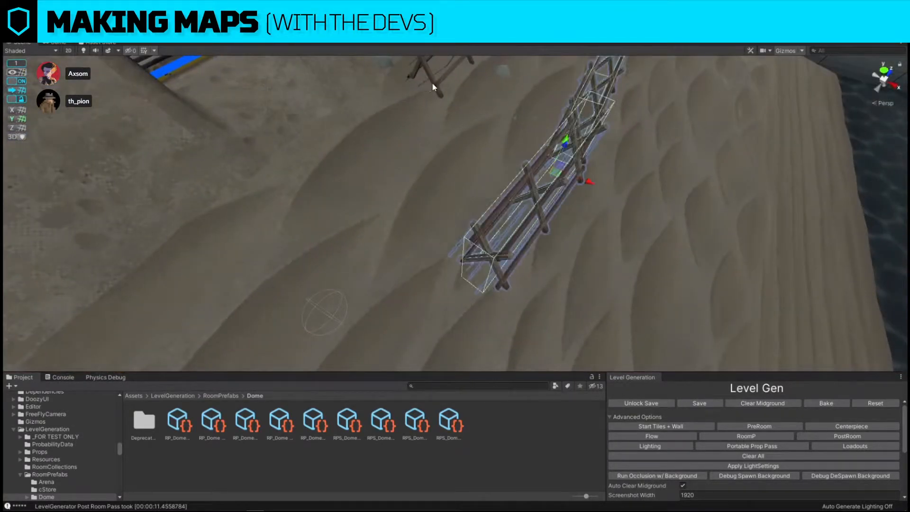
pyautogui.press('w')
pyautogui.moveTo(438, 101); pyautogui.dragTo(434, 144, button='right')
pyautogui.press('s')
pyautogui.click(17, 81)
pyautogui.press('w')
pyautogui.moveTo(303, 189); pyautogui.dragTo(344, 197, button='right')
pyautogui.press('s')
pyautogui.press('w')
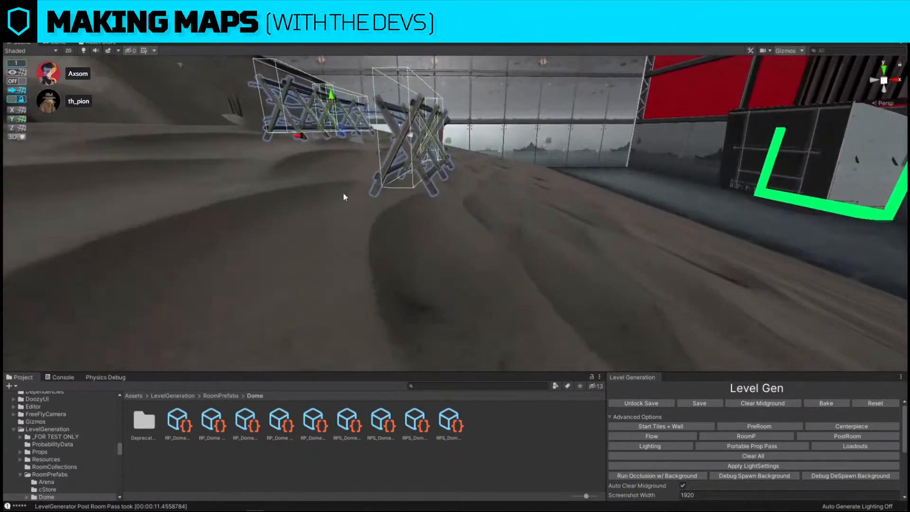
pyautogui.moveTo(341, 135); pyautogui.dragTo(395, 147)
# Move the Beach fence row nearest Base sideways, away from the wooden tank obstacle
pyautogui.moveTo(423, 159); pyautogui.dragTo(368, 98, button='right')
pyautogui.press('w')
pyautogui.click(547, 214)
pyautogui.moveTo(550, 214); pyautogui.dragTo(479, 201, button='right')
pyautogui.press('w')
pyautogui.press('s')
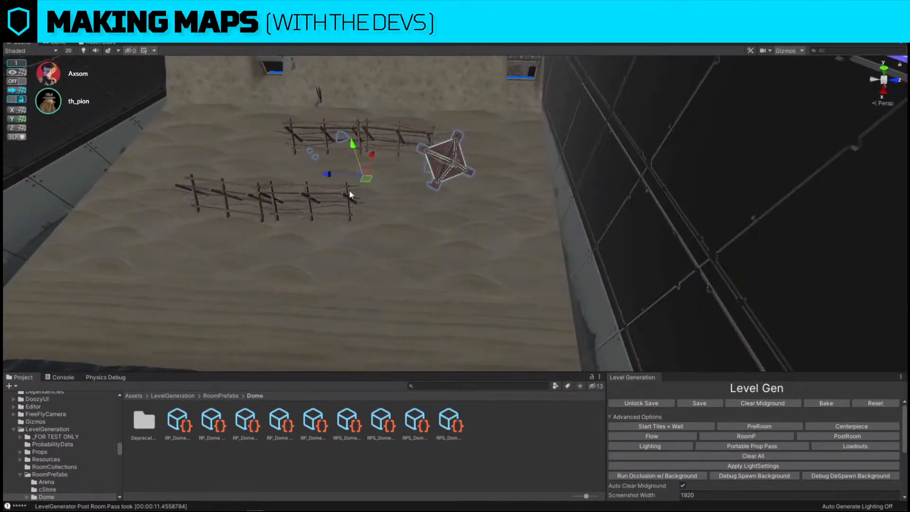
pyautogui.click(397, 128)
pyautogui.moveTo(397, 128); pyautogui.dragTo(396, 128, button='right')
pyautogui.press('a')
pyautogui.moveTo(367, 147); pyautogui.dragTo(269, 143)
pyautogui.hotkey('ctrl', 'z')
pyautogui.moveTo(317, 177); pyautogui.dragTo(316, 177, button='right')
pyautogui.press('a')
pyautogui.moveTo(454, 149); pyautogui.dragTo(358, 148)
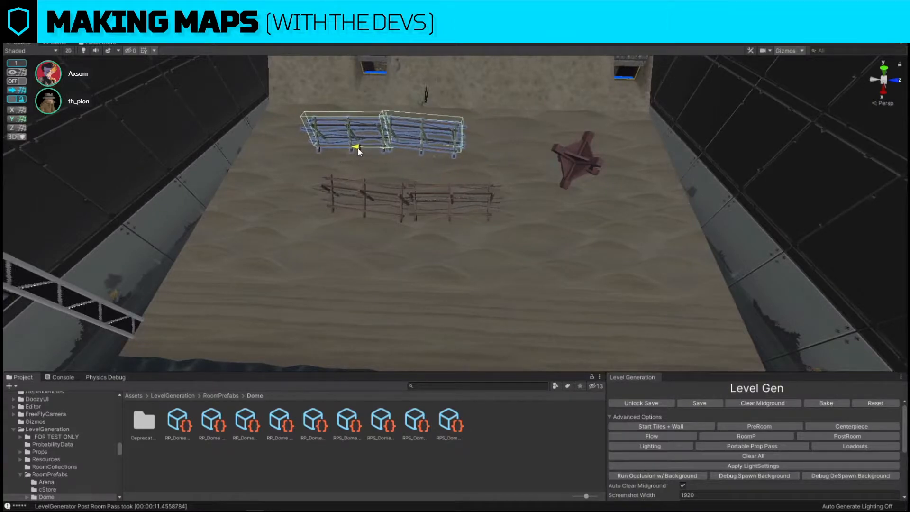
# Move the Beach fence row nearest the water toward the tank obstacle's side and fine-tune its position at ground level
pyautogui.click(411, 204)
pyautogui.moveTo(435, 214); pyautogui.dragTo(471, 212)
pyautogui.moveTo(467, 206); pyautogui.dragTo(573, 148, button='right')
pyautogui.press('w')
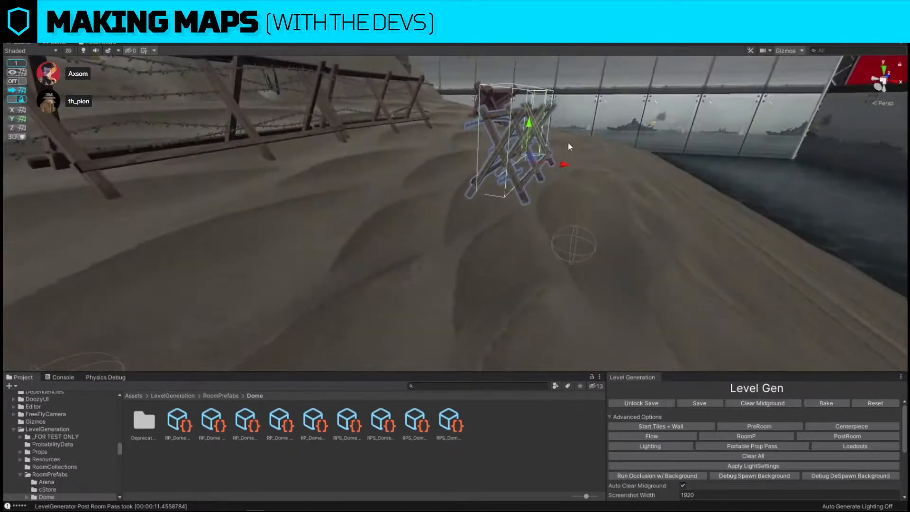
pyautogui.moveTo(539, 159); pyautogui.dragTo(604, 179)
# Delete the wall panel beside the truss column in the wall between Base and Observation
pyautogui.moveTo(604, 179); pyautogui.dragTo(419, 206, button='right')
pyautogui.press('s')
pyautogui.press('w')
pyautogui.press('s')
pyautogui.press('s')
pyautogui.click(418, 205)
pyautogui.press('Delete')
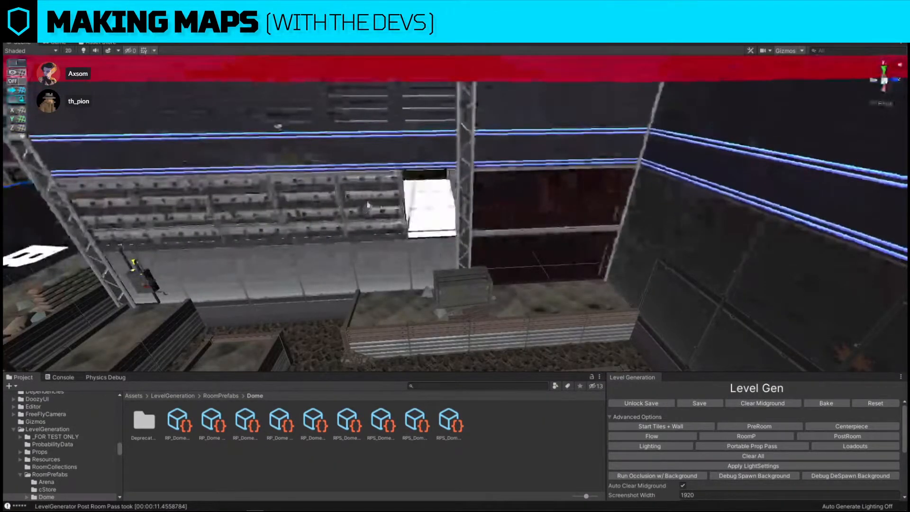
# Search the assets for "obs dd" and replace the wall panel beside the new gap with DoorwayInt_DDay_Obs_F3
pyautogui.click(367, 207)
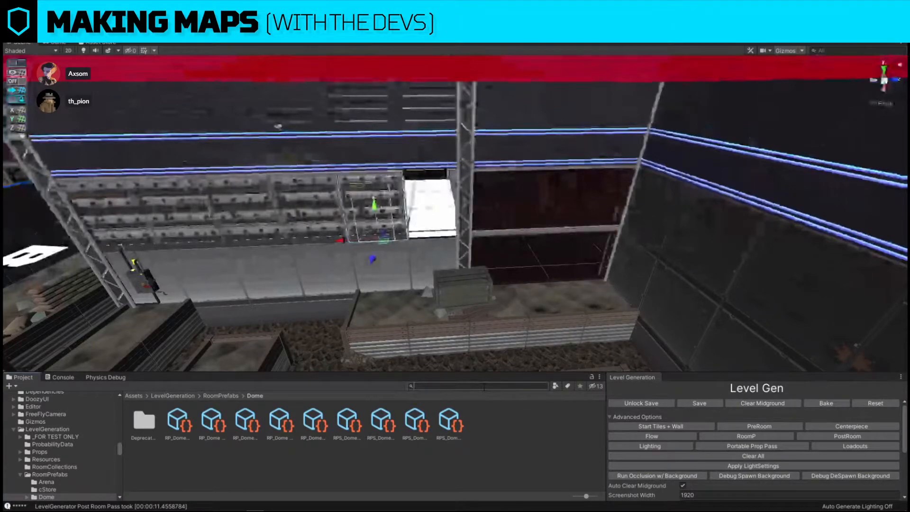
pyautogui.click(484, 388)
pyautogui.write('obs dd')
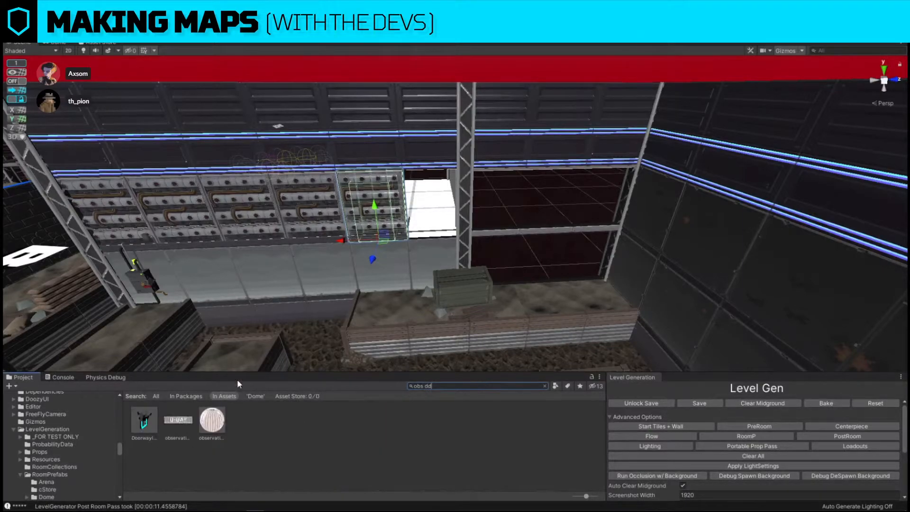
pyautogui.hotkey('ctrl', 'shift', 'r')
pyautogui.moveTo(144, 421); pyautogui.dragTo(445, 286)
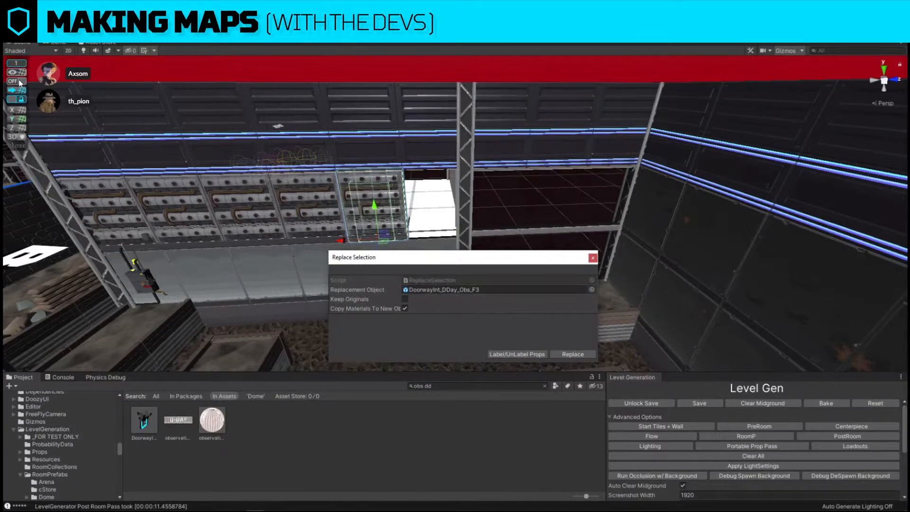
pyautogui.click(573, 354)
pyautogui.scroll(3, 373, 256)
pyautogui.scroll(-6, 372, 252)
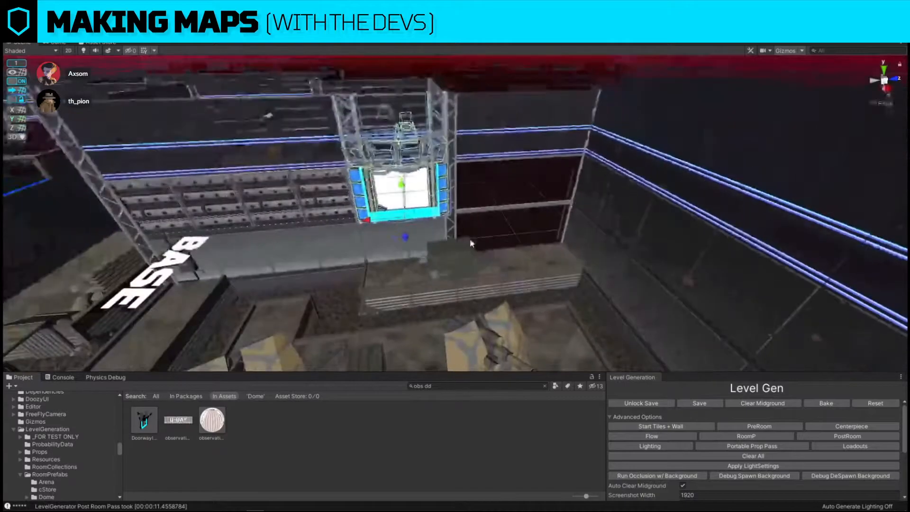
# Delete the loose props in the trench around the supply-crate ramp in Base
pyautogui.click(440, 184)
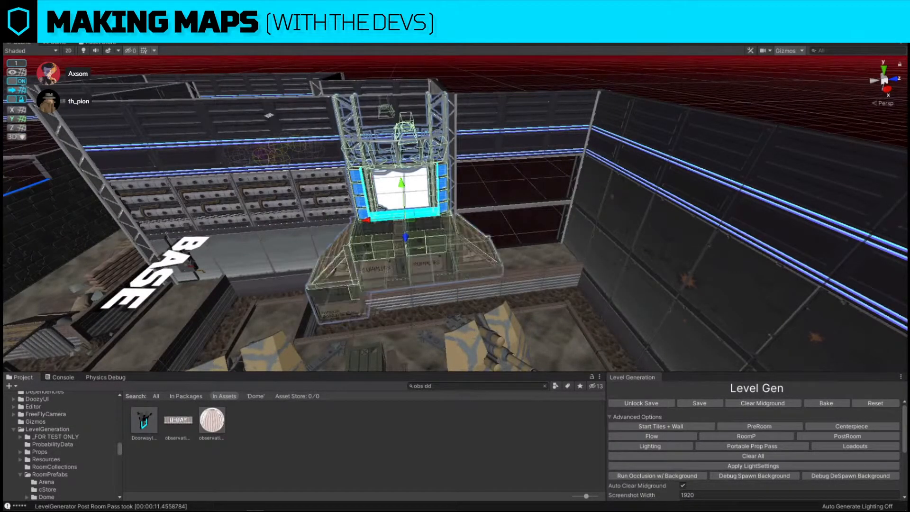
pyautogui.click(659, 95)
pyautogui.moveTo(657, 93); pyautogui.dragTo(637, 188, button='right')
pyautogui.press('w')
pyautogui.click(545, 224)
pyautogui.keyDown('shift'); pyautogui.click(509, 251); pyautogui.keyUp('shift')
pyautogui.press('Delete')
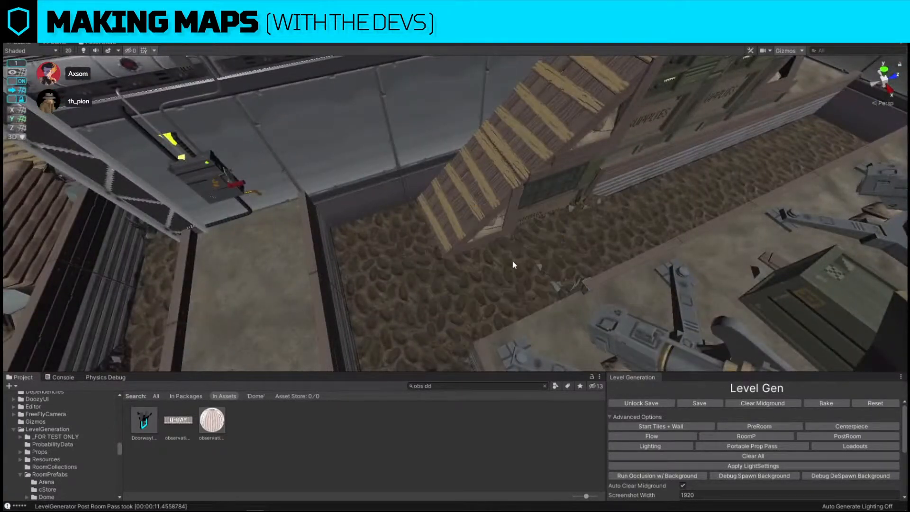
pyautogui.click(557, 322)
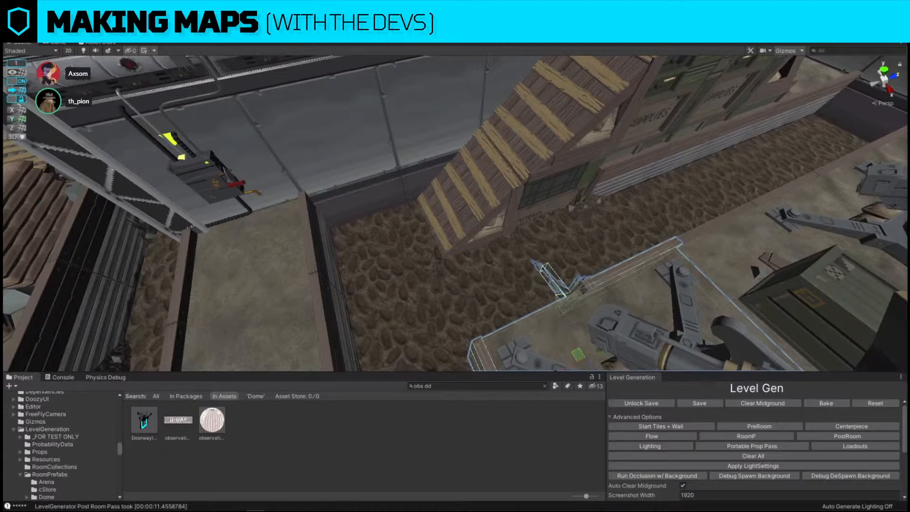
pyautogui.click(550, 279)
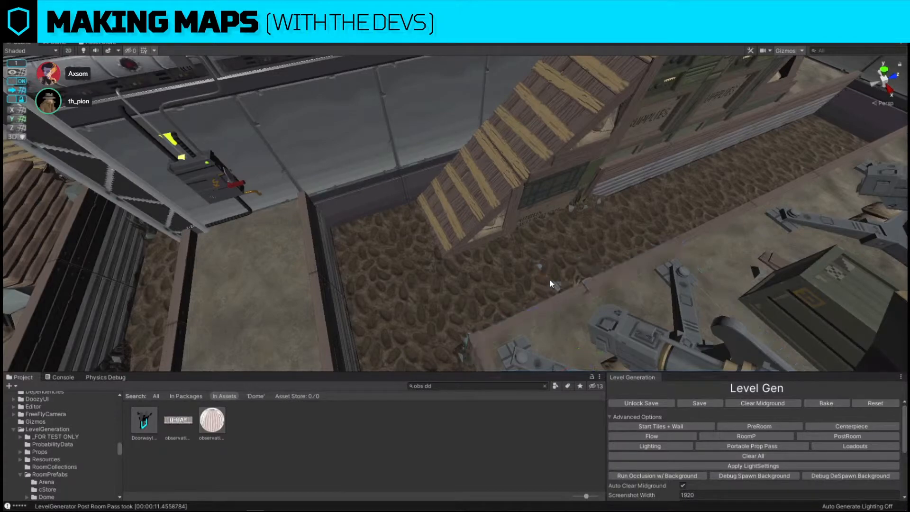
pyautogui.moveTo(697, 176); pyautogui.dragTo(423, 179, button='right')
pyautogui.click(398, 95)
pyautogui.press('Delete')
pyautogui.click(420, 172)
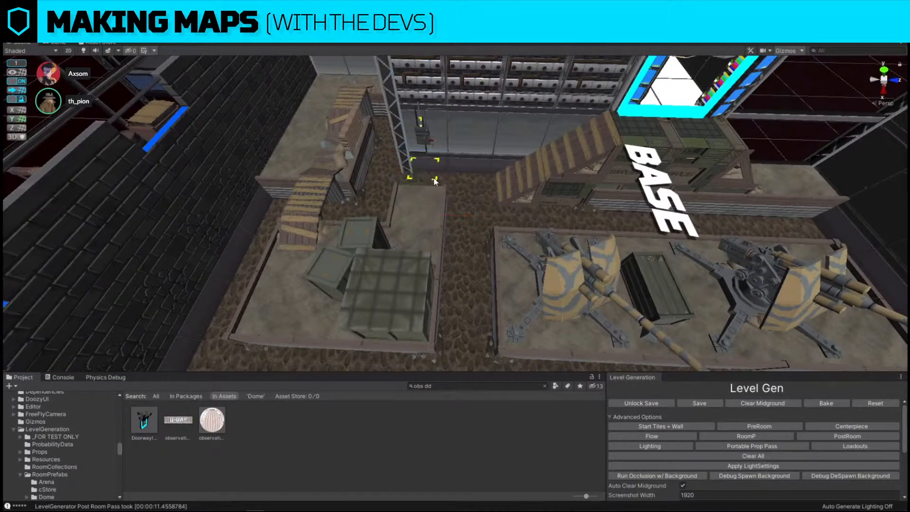
# Delete the camouflaged gun nearest the supply-crate ramp and the stack of green crates on the neighbouring Base platform
pyautogui.click(434, 196)
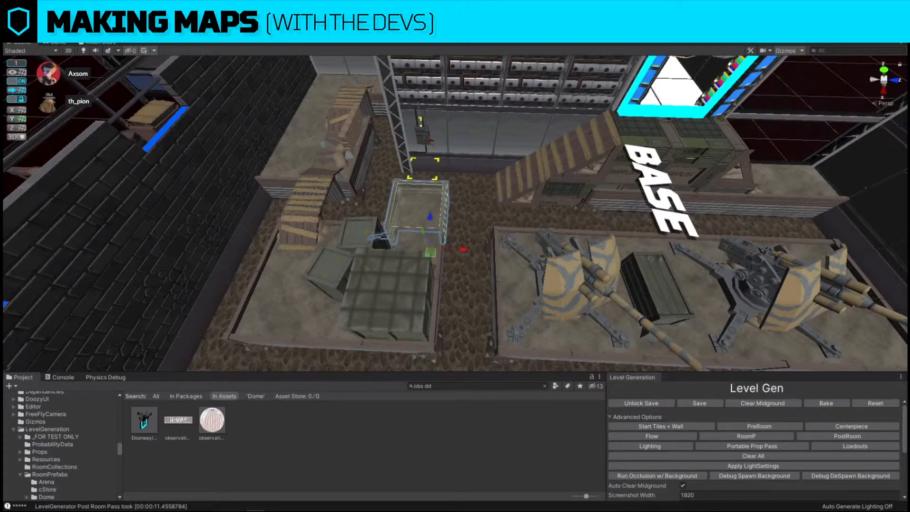
pyautogui.click(420, 147)
pyautogui.moveTo(421, 148); pyautogui.dragTo(540, 163, button='right')
pyautogui.click(440, 238)
pyautogui.moveTo(441, 238); pyautogui.dragTo(388, 235, button='right')
pyautogui.click(386, 239)
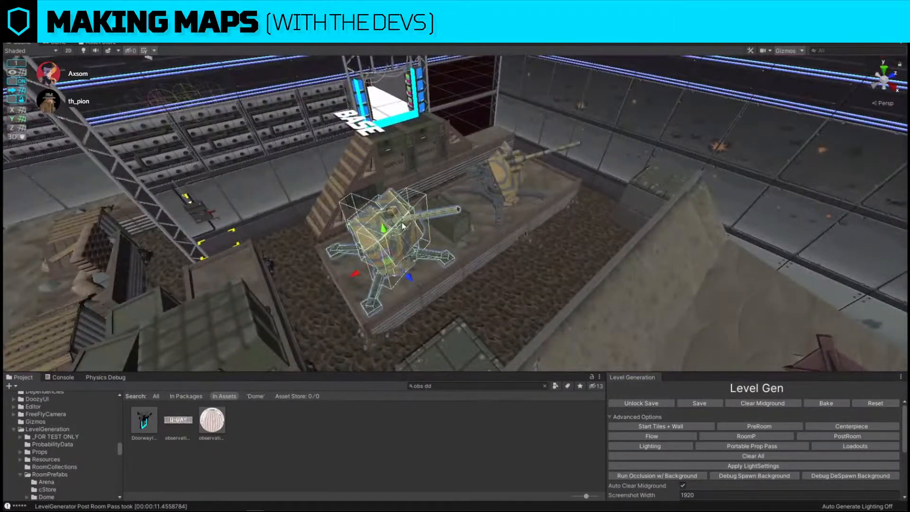
pyautogui.press('Delete')
pyautogui.click(503, 189)
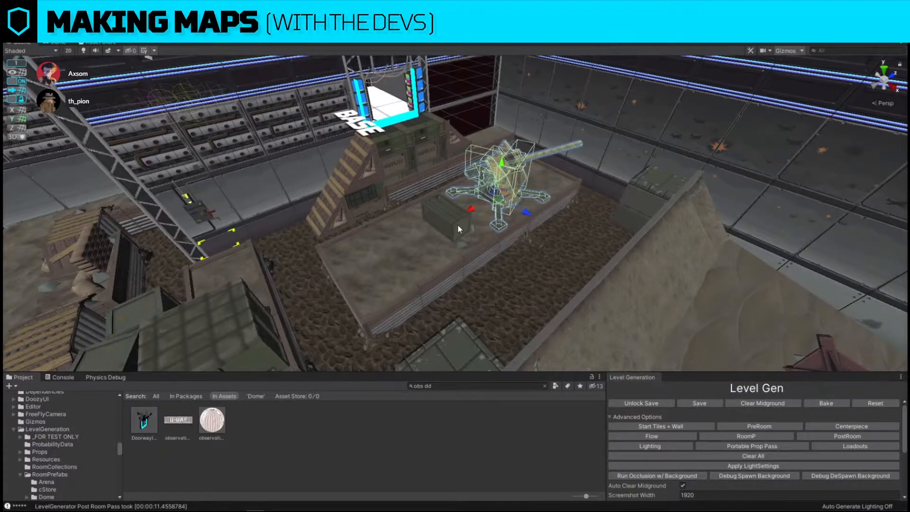
pyautogui.click(458, 229)
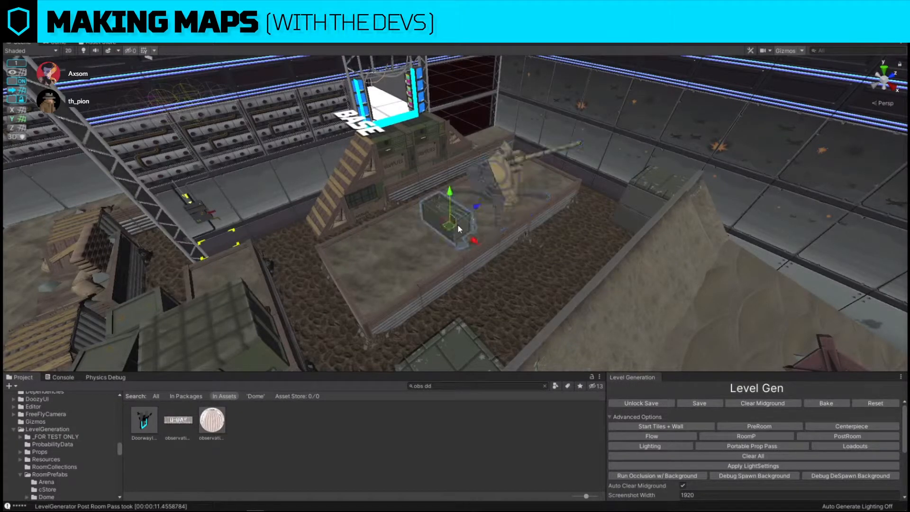
pyautogui.click(479, 203)
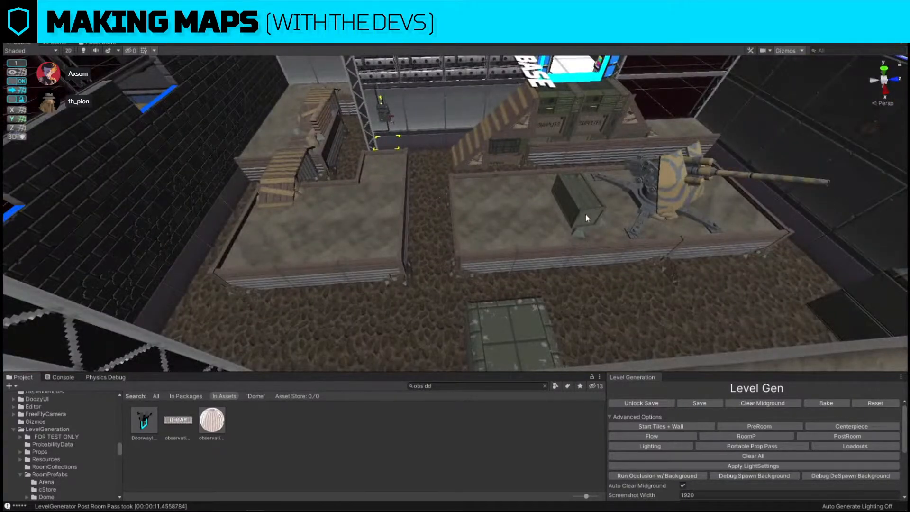
# Duplicate the plank walkway beside the brick wall and place the copy over the edge of the smaller Base platform
pyautogui.click(583, 215)
pyautogui.click(289, 166)
pyautogui.click(329, 116)
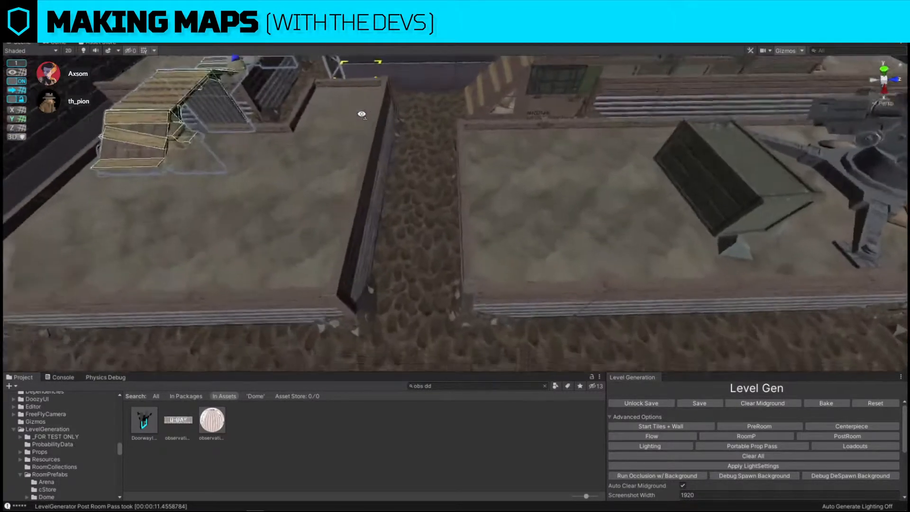
pyautogui.moveTo(362, 108); pyautogui.dragTo(364, 153, button='right')
pyautogui.scroll(-5, 363, 153)
pyautogui.hotkey('ctrl', 'd')
pyautogui.moveTo(362, 102); pyautogui.dragTo(416, 169)
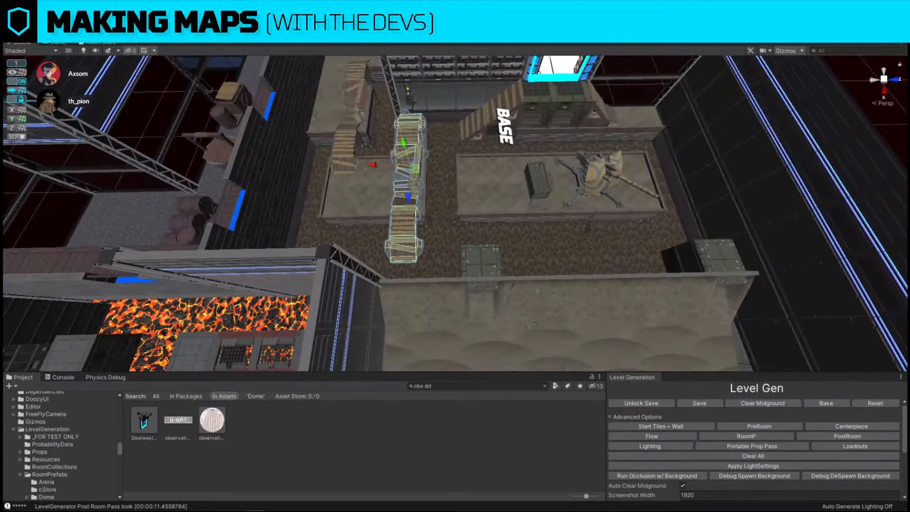
# Replace the duplicated walkway with the prefab cl_dome_base_bridge_3x1 from the Dome Base cluster assets, without keeping the original
pyautogui.click(400, 219)
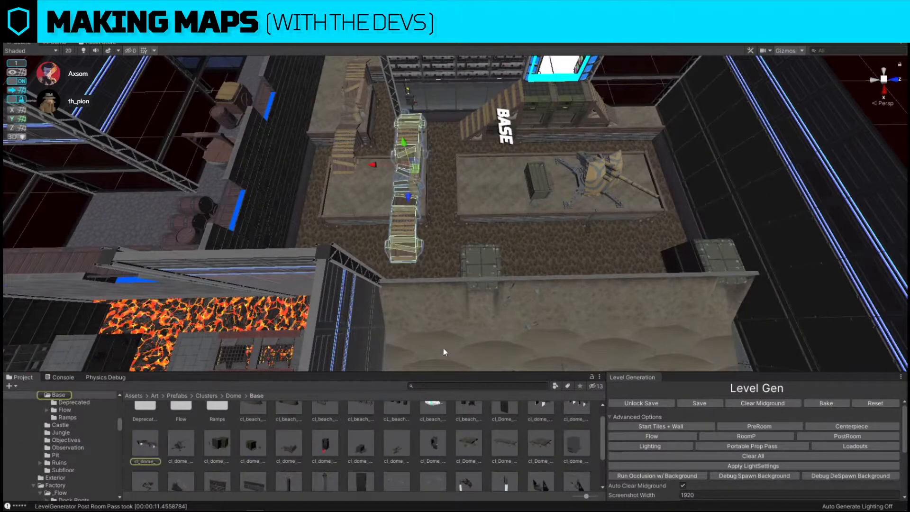
pyautogui.scroll(1, 321, 443)
pyautogui.hotkey('ctrl', 'shift', 'r')
pyautogui.moveTo(539, 423); pyautogui.dragTo(535, 289)
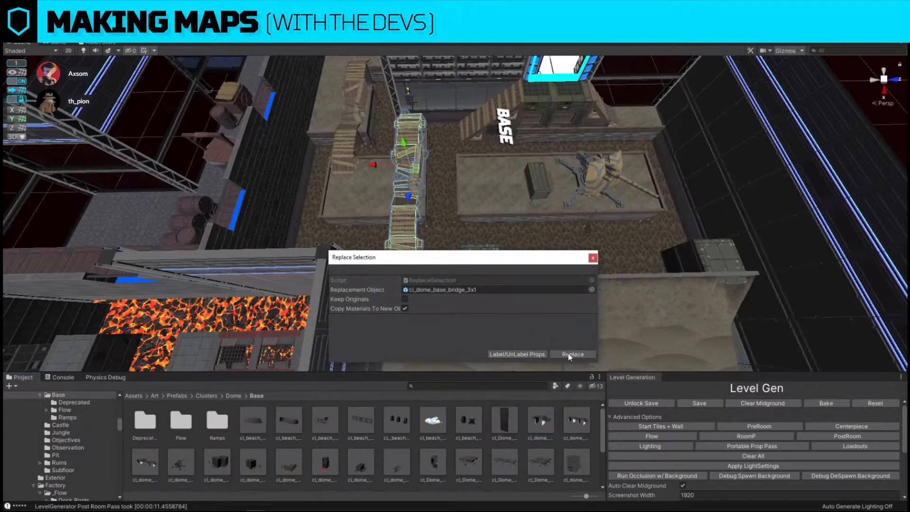
pyautogui.click(573, 355)
# Rotate the new bridge and place it across the trench between the two Base platforms, near their front edges
pyautogui.click(416, 159)
pyautogui.moveTo(415, 159); pyautogui.dragTo(379, 204, button='right')
pyautogui.press('e')
pyautogui.moveTo(360, 210); pyautogui.dragTo(496, 198)
pyautogui.press('w')
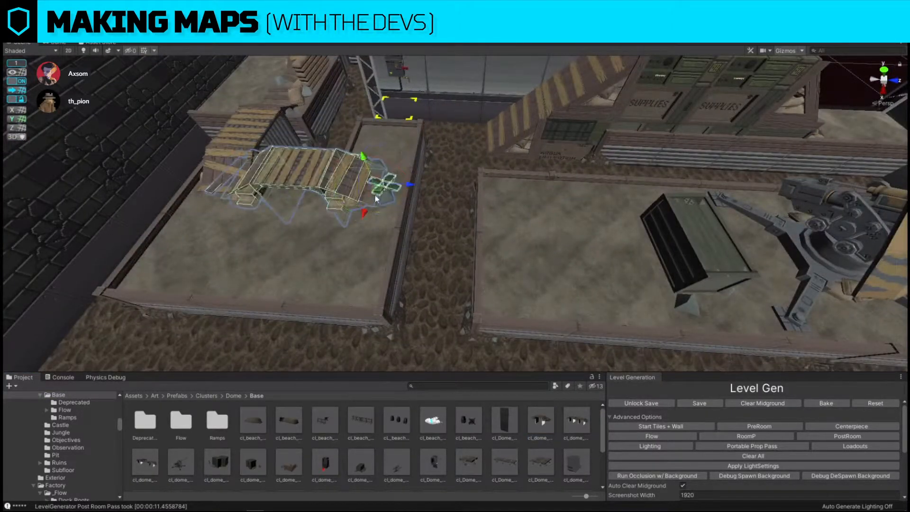
pyautogui.moveTo(372, 192); pyautogui.dragTo(522, 290)
pyautogui.moveTo(523, 290); pyautogui.dragTo(399, 212, button='right')
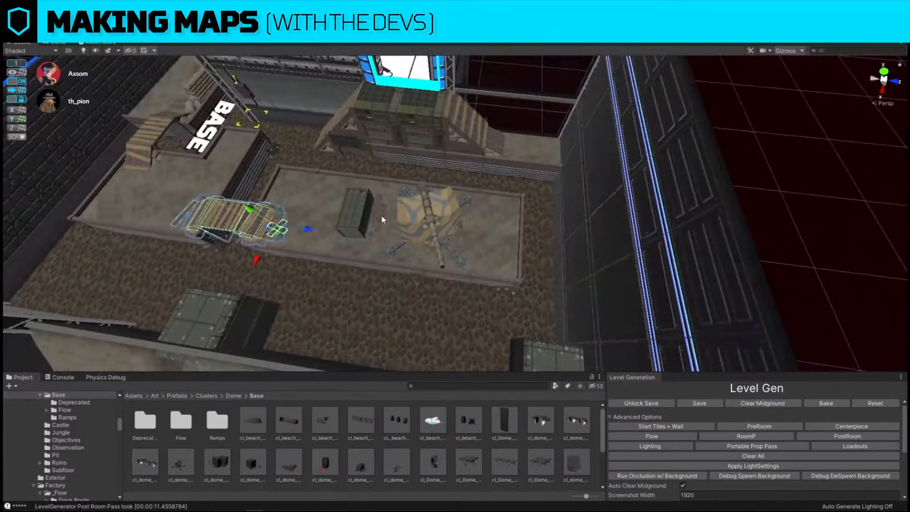
# Move the green container to the front of the smaller platform, rotate it, and delete the remaining gun from the centre platform
pyautogui.click(438, 234)
pyautogui.click(357, 217)
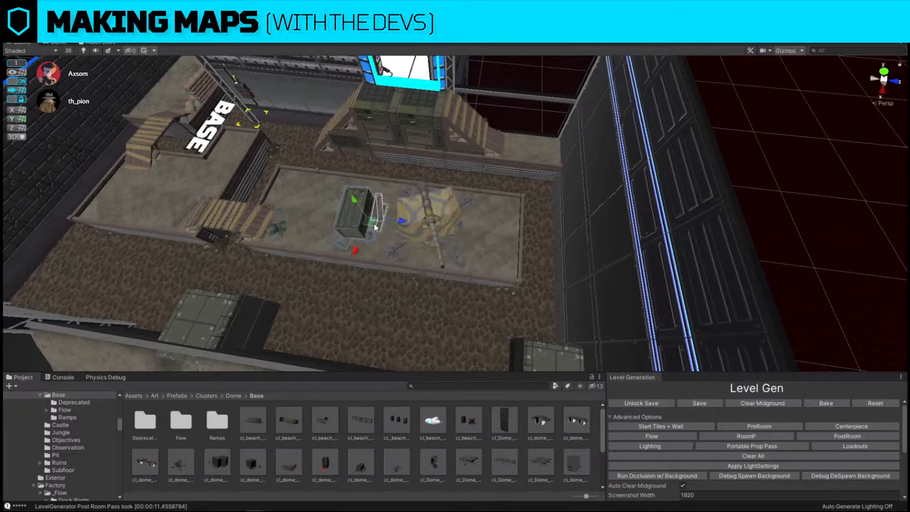
pyautogui.moveTo(367, 224); pyautogui.dragTo(225, 170)
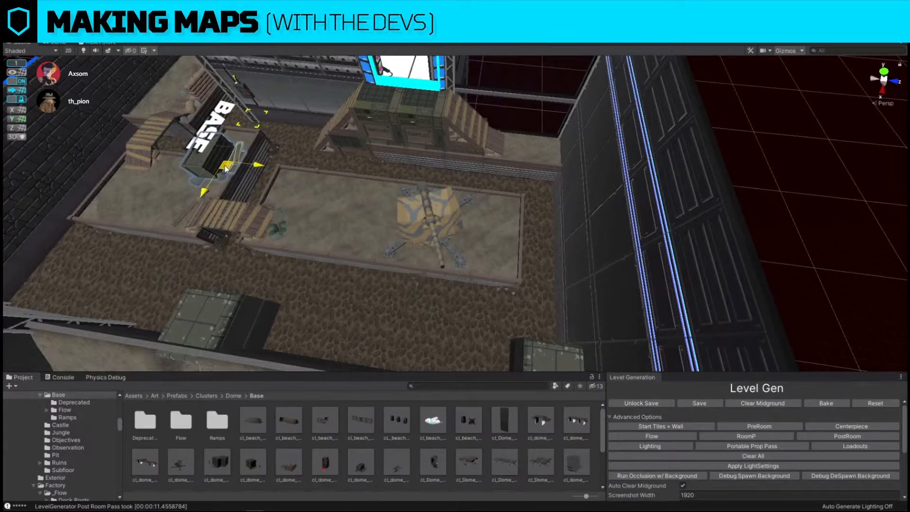
pyautogui.press('f')
pyautogui.press('e')
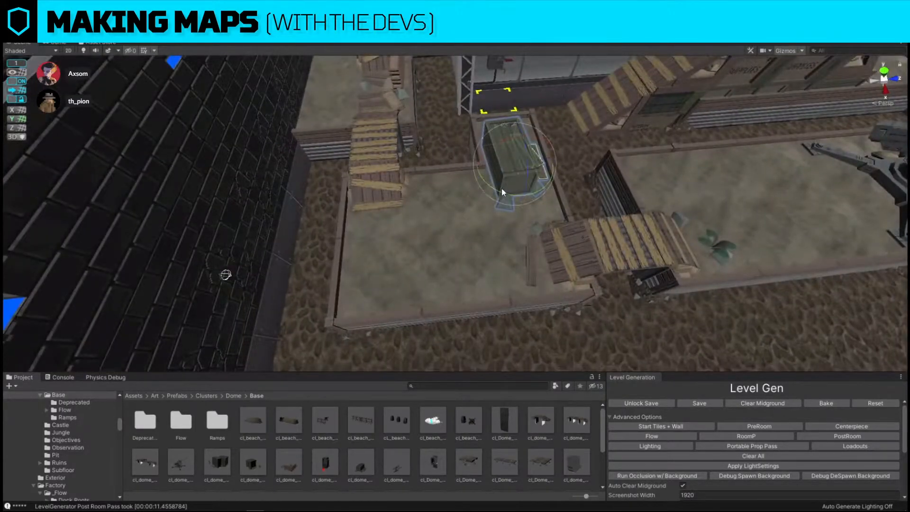
pyautogui.moveTo(503, 189); pyautogui.dragTo(615, 198)
pyautogui.press('w')
pyautogui.moveTo(510, 171); pyautogui.dragTo(391, 283)
pyautogui.press('d')
pyautogui.moveTo(391, 283); pyautogui.dragTo(394, 276, button='right')
pyautogui.click(562, 215)
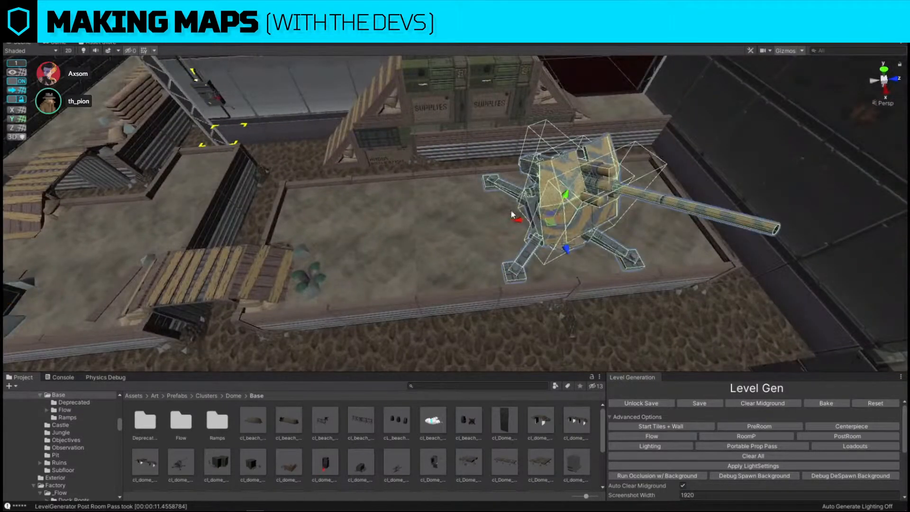
pyautogui.press('Delete')
# Duplicate the bridge, rotate the copy and place it between the centre platform and the raised supply-crate walkway
pyautogui.click(258, 255)
pyautogui.press('w')
pyautogui.moveTo(359, 233); pyautogui.dragTo(321, 256, button='right')
pyautogui.press('s')
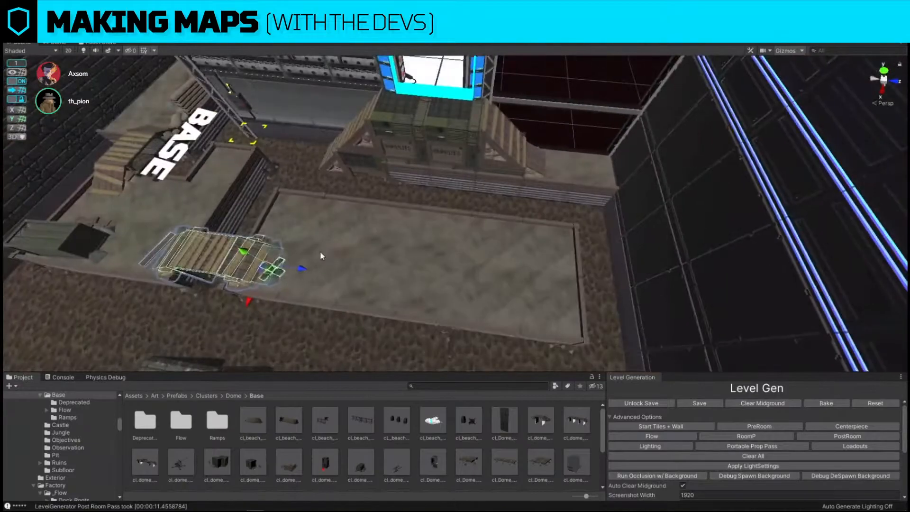
pyautogui.hotkey('ctrl', 'd')
pyautogui.moveTo(278, 272); pyautogui.dragTo(391, 277)
pyautogui.press('e')
pyautogui.press('w')
pyautogui.press('w')
pyautogui.moveTo(429, 276); pyautogui.dragTo(481, 298, button='right')
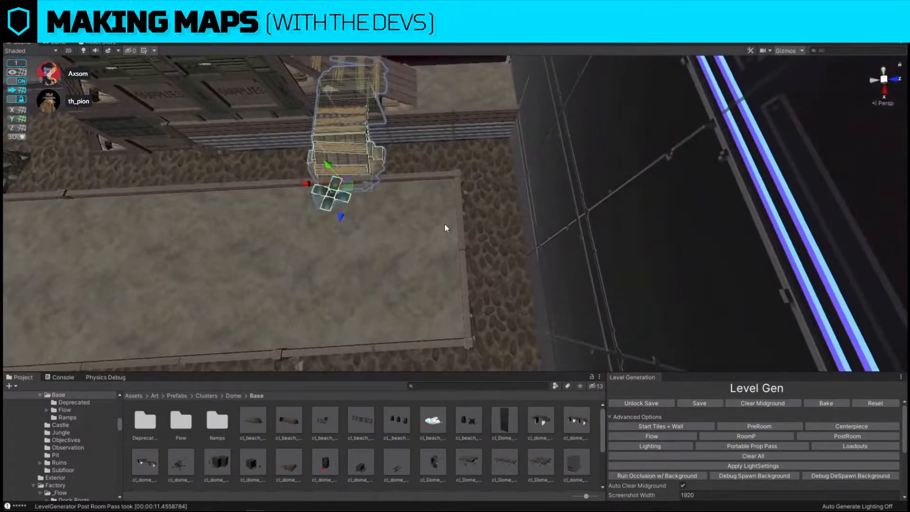
# Move the centre platform's end tile toward the outer wall to open a gap in the platform
pyautogui.click(445, 224)
pyautogui.scroll(-5, 443, 224)
pyautogui.moveTo(411, 243); pyautogui.dragTo(441, 236)
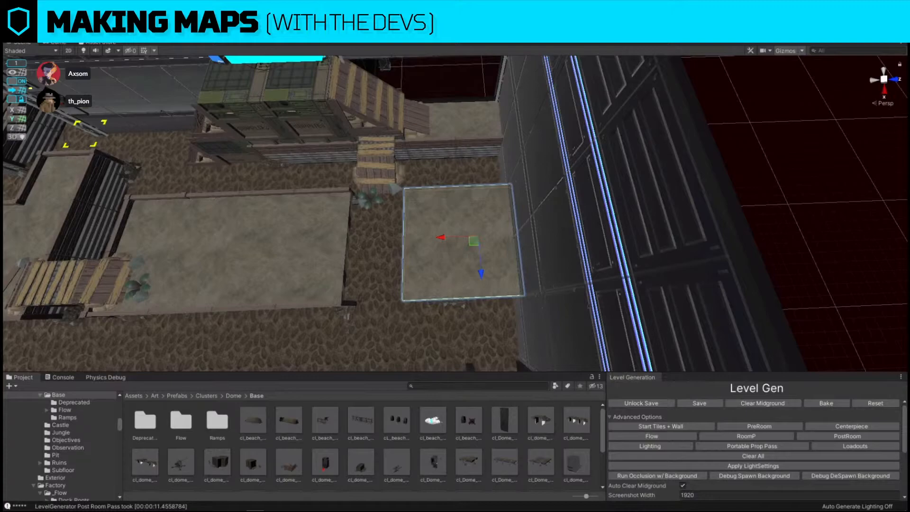
# Swap the centre platform's new end tile for a variant with borders around its three outer sides
pyautogui.click(750, 182)
pyautogui.moveTo(750, 183); pyautogui.dragTo(504, 150, button='right')
pyautogui.click(378, 202)
pyautogui.moveTo(378, 203); pyautogui.dragTo(417, 192, button='right')
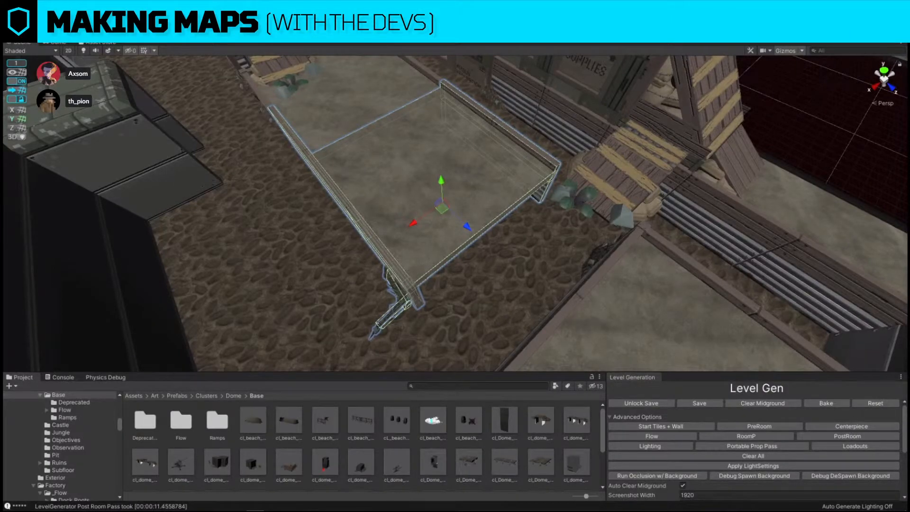
pyautogui.hotkey('ctrl', 'z')
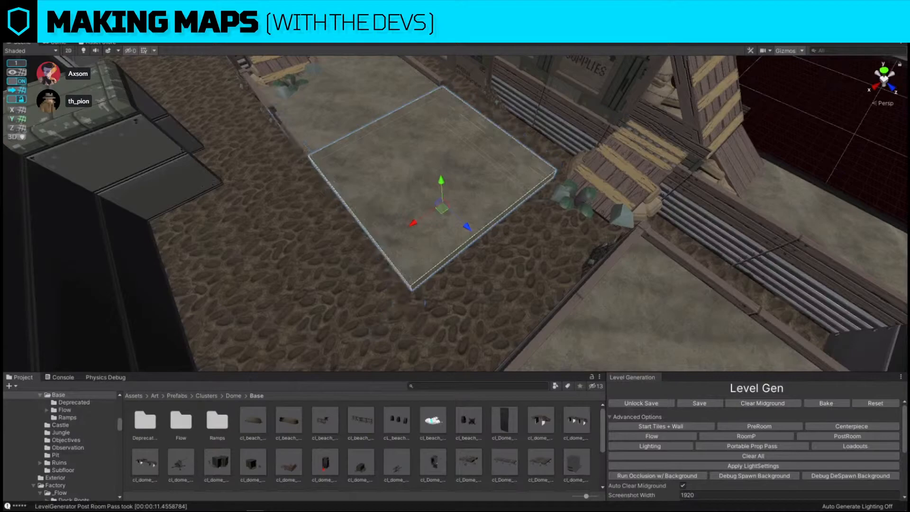
pyautogui.hotkey('ctrl', 'y')
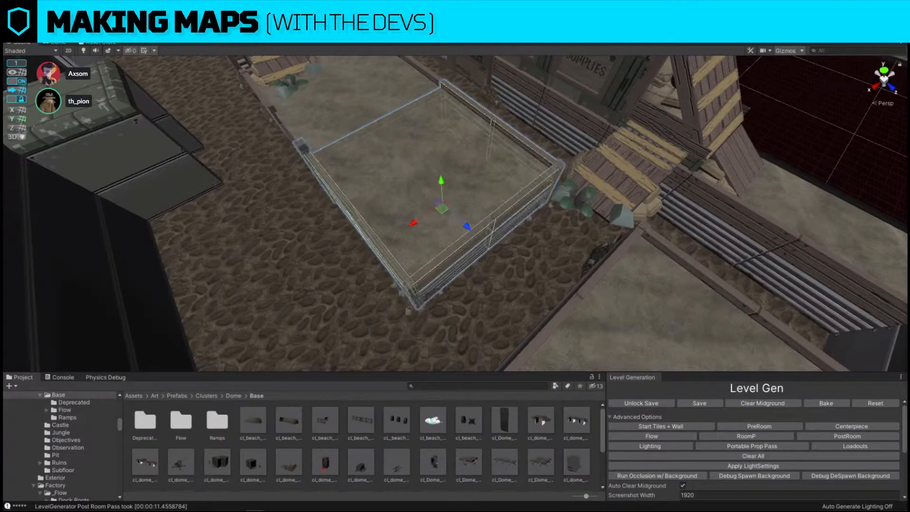
# Slide the corrugated edge panel along the centre platform's front side into the gap in its border
pyautogui.keyDown('alt'); pyautogui.moveTo(556, 290); pyautogui.dragTo(668, 242); pyautogui.keyUp('alt')
pyautogui.press('v')
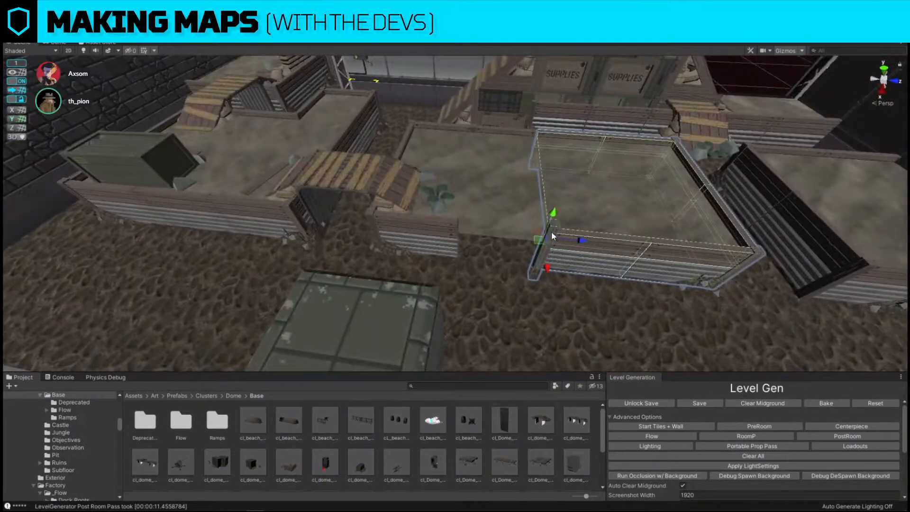
pyautogui.press('Delete')
pyautogui.click(447, 235)
pyautogui.click(592, 249)
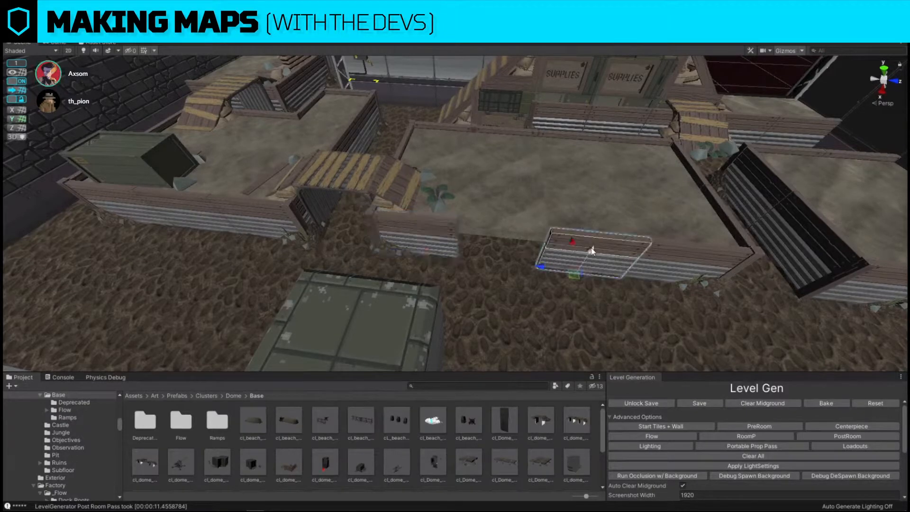
pyautogui.moveTo(541, 267); pyautogui.dragTo(469, 246)
pyautogui.press('w')
pyautogui.moveTo(468, 246); pyautogui.dragTo(500, 178, button='right')
# Place a plank bridge across the gap between the centre platform and its detached end tile
pyautogui.click(456, 184)
pyautogui.keyDown('alt'); pyautogui.moveTo(455, 184); pyautogui.dragTo(433, 218); pyautogui.keyUp('alt')
pyautogui.press('e')
pyautogui.press('w')
pyautogui.moveTo(488, 208); pyautogui.dragTo(353, 216)
pyautogui.moveTo(457, 235); pyautogui.dragTo(421, 157, button='right')
# Shift the bridges at both ends of the centre platform sideways, setting the detached tile's bridge on the Beach side
pyautogui.click(286, 169)
pyautogui.moveTo(414, 159); pyautogui.dragTo(457, 158)
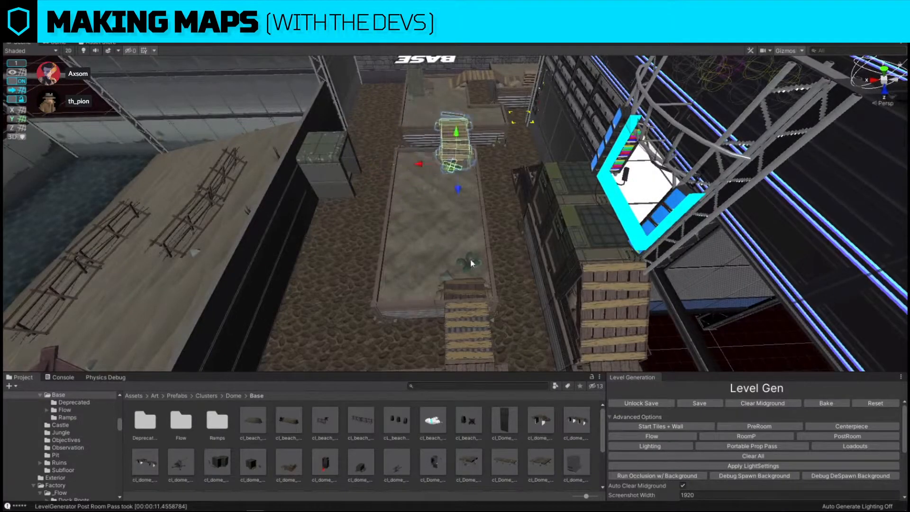
pyautogui.click(466, 293)
pyautogui.moveTo(467, 293); pyautogui.dragTo(477, 256, button='right')
pyautogui.moveTo(491, 209); pyautogui.dragTo(456, 210)
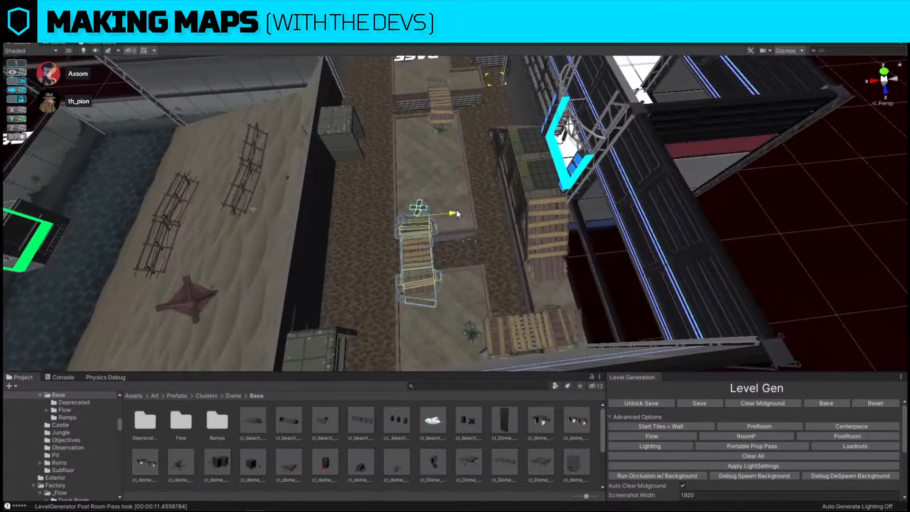
# Move the green-tube terminal from the Observation corner onto the centre platform in Base
pyautogui.scroll(-5, 638, 170)
pyautogui.moveTo(639, 170); pyautogui.dragTo(409, 83, button='right')
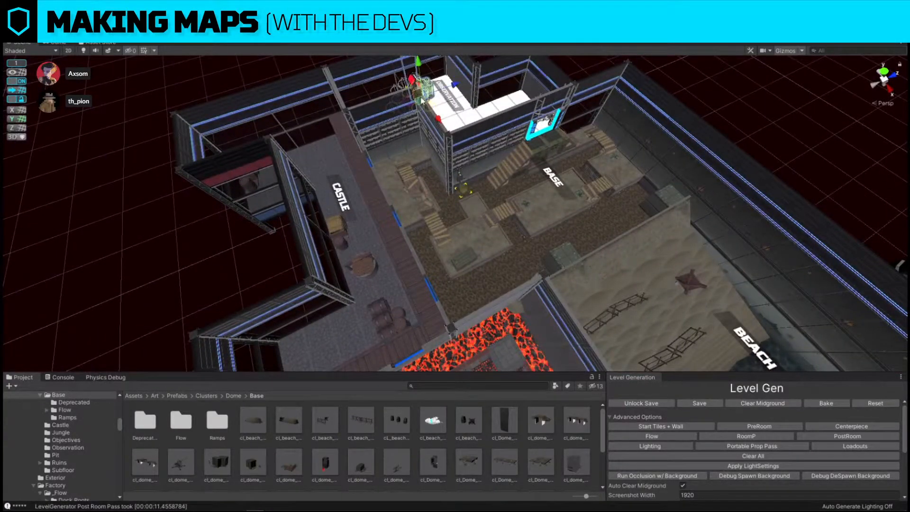
pyautogui.press('Delete')
pyautogui.click(550, 198)
pyautogui.hotkey('ctrl', 'z')
pyautogui.keyDown('ctrl'); pyautogui.keyDown('shift'); pyautogui.moveTo(420, 102); pyautogui.dragTo(556, 193); pyautogui.keyUp('shift'); pyautogui.keyUp('ctrl')
pyautogui.press('w')
# Adjust the terminal's height so its base rests on the centre platform's surface
pyautogui.moveTo(562, 192); pyautogui.dragTo(514, 98, button='right')
pyautogui.moveTo(505, 92); pyautogui.dragTo(499, 208)
pyautogui.press('w')
pyautogui.moveTo(500, 209); pyautogui.dragTo(658, 185, button='right')
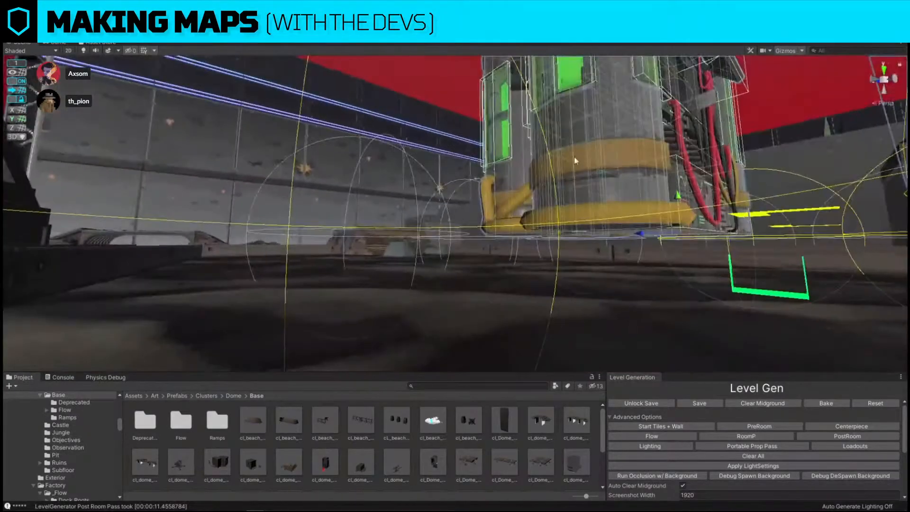
pyautogui.moveTo(467, 195); pyautogui.dragTo(510, 186, button='right')
pyautogui.moveTo(511, 186); pyautogui.dragTo(516, 230)
# Examine the terminal's placement and the space around it from several sides and close up
pyautogui.moveTo(516, 229); pyautogui.dragTo(408, 303, button='right')
pyautogui.click(12, 83)
pyautogui.moveTo(100, 184); pyautogui.dragTo(507, 123, button='right')
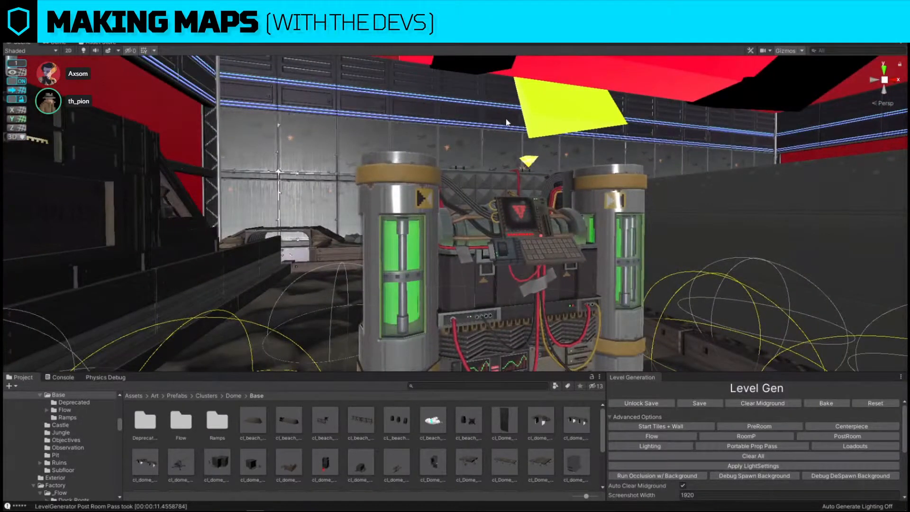
pyautogui.moveTo(350, 199); pyautogui.dragTo(520, 201, button='right')
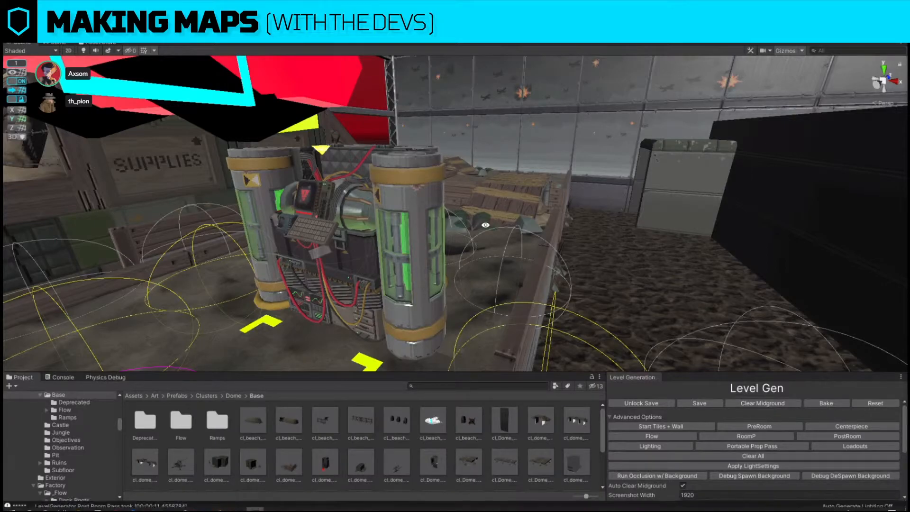
pyautogui.moveTo(441, 235); pyautogui.dragTo(491, 148, button='right')
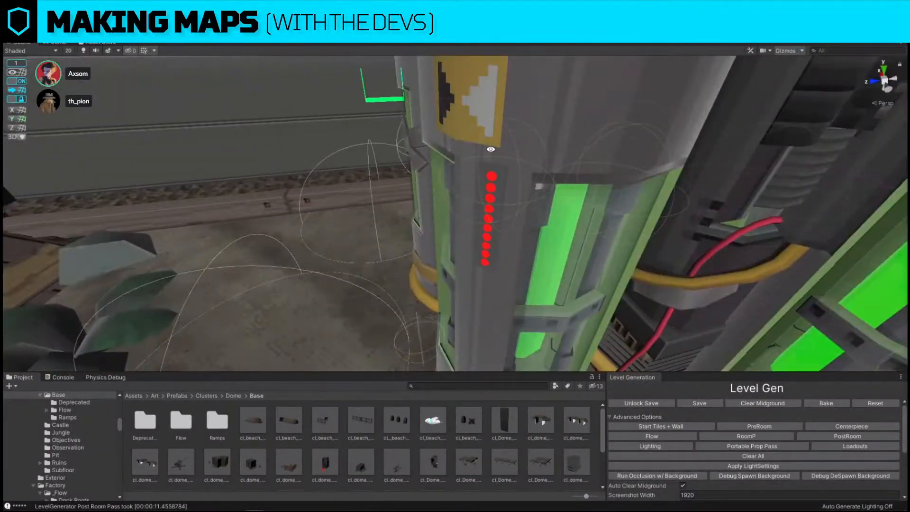
# Inspect the terminal's front, screen and keyboard close up, along with the free floor space around its base
pyautogui.scroll(-8, 679, 157)
pyautogui.keyDown('alt'); pyautogui.moveTo(678, 158); pyautogui.dragTo(428, 200); pyautogui.keyUp('alt')
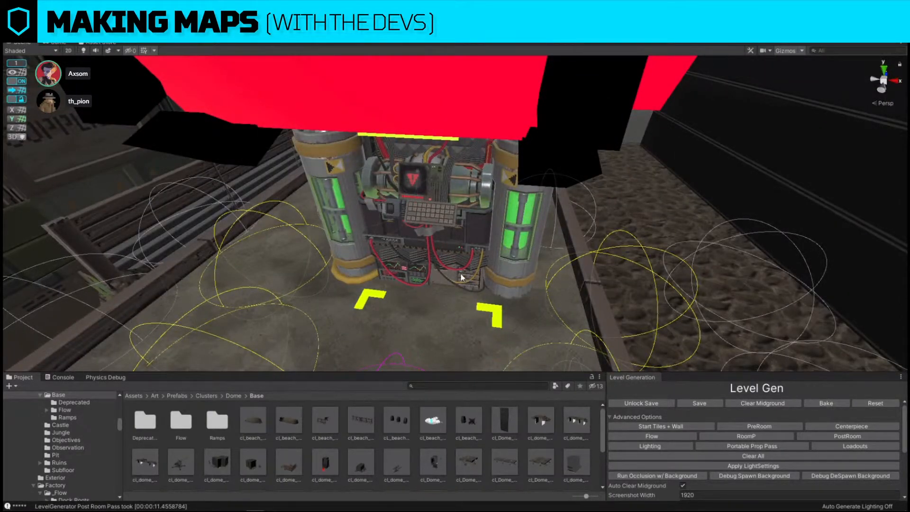
pyautogui.scroll(6, 472, 284)
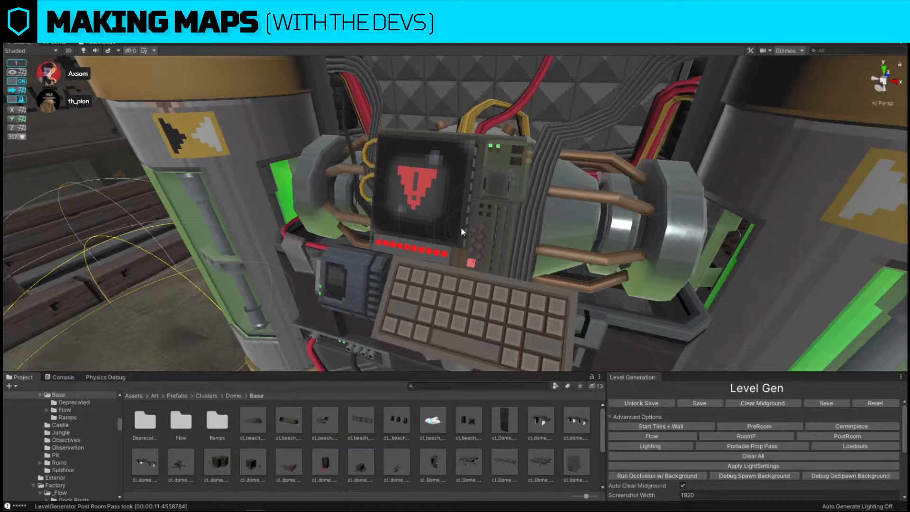
pyautogui.scroll(-10, 463, 236)
pyautogui.keyDown('alt'); pyautogui.moveTo(463, 236); pyautogui.dragTo(507, 132); pyautogui.keyUp('alt')
pyautogui.moveTo(519, 152); pyautogui.dragTo(593, 229, button='right')
# Fine-tune the green-tube terminal's position on the centre platform in Base, checking it from the cyan doorway overlooking the room
pyautogui.click(476, 223)
pyautogui.moveTo(465, 243); pyautogui.dragTo(448, 255)
pyautogui.moveTo(541, 230); pyautogui.dragTo(294, 221, button='right')
pyautogui.moveTo(405, 223); pyautogui.dragTo(448, 223)
pyautogui.moveTo(448, 222); pyautogui.dragTo(467, 172, button='right')
pyautogui.press('s')
pyautogui.click(601, 124)
pyautogui.press('w')
pyautogui.moveTo(602, 124); pyautogui.dragTo(480, 186, button='right')
pyautogui.moveTo(501, 234); pyautogui.dragTo(480, 115)
pyautogui.click(481, 115)
# Search the project for dummy, place the attacker dummy in the cyan doorway, and check the sightline in the Game view
pyautogui.moveTo(481, 115)
pyautogui.mouseDown(button='right')
pyautogui.moveTo(494, 128)
pyautogui.moveTo(465, 108)
pyautogui.moveTo(472, 114)
pyautogui.mouseUp(button='right')
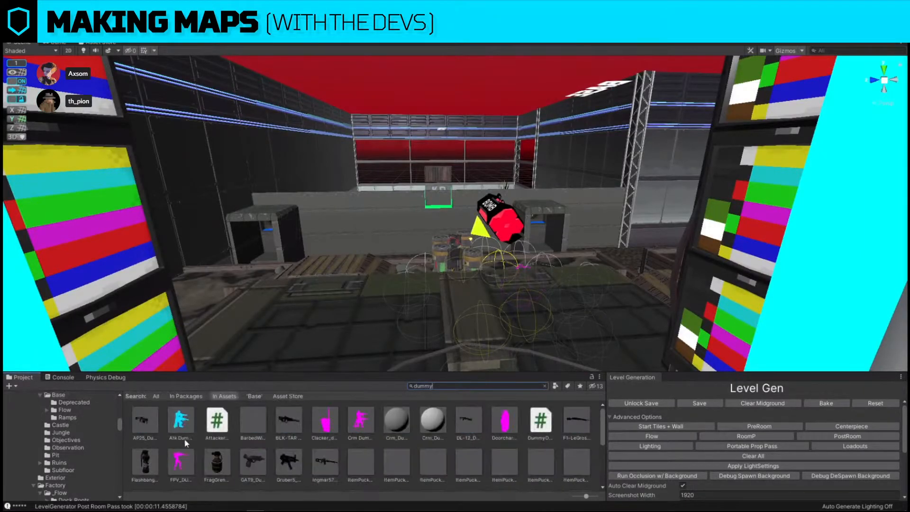
pyautogui.moveTo(214, 446); pyautogui.dragTo(429, 327)
pyautogui.moveTo(429, 327); pyautogui.dragTo(471, 221, button='right')
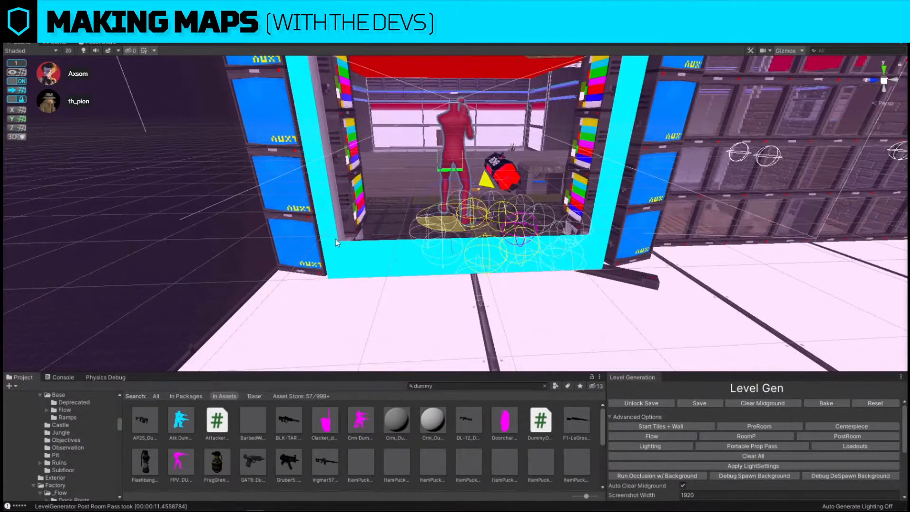
pyautogui.click(52, 43)
pyautogui.click(27, 44)
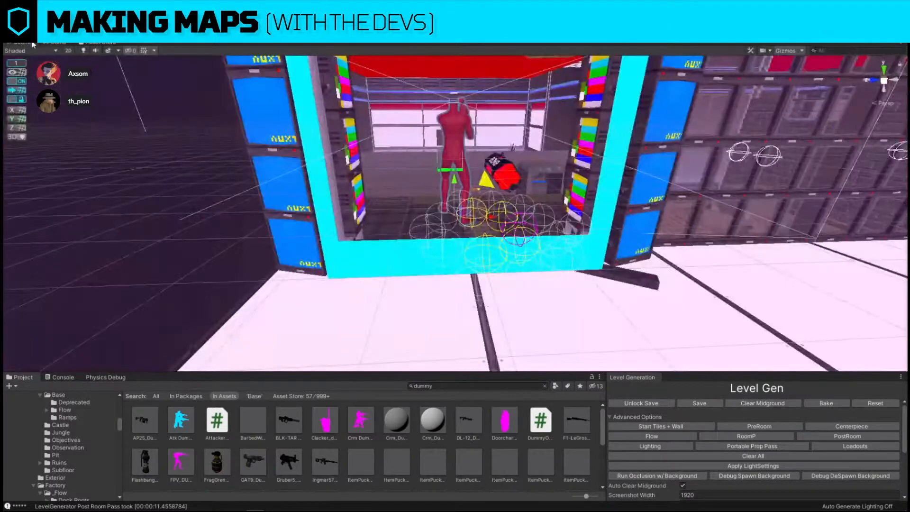
pyautogui.moveTo(414, 230); pyautogui.dragTo(411, 230, button='right')
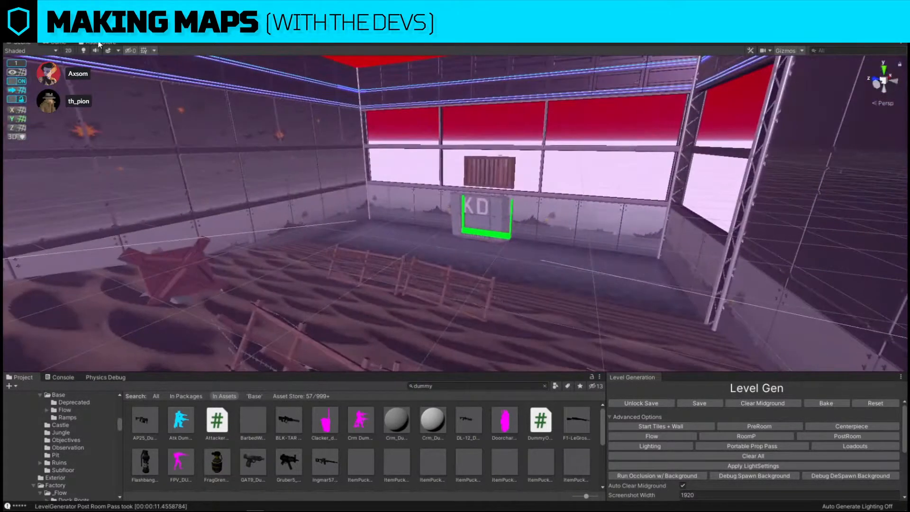
pyautogui.click(61, 43)
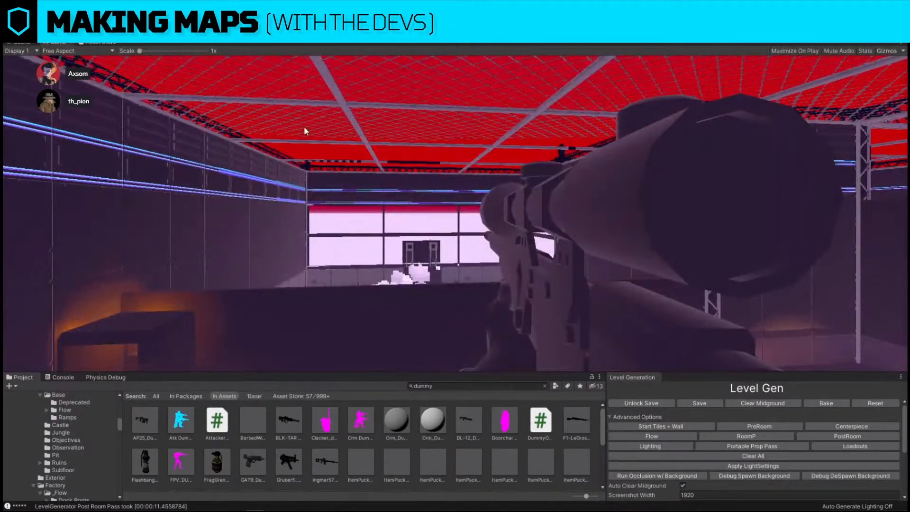
pyautogui.click(25, 46)
# Move the smoking tank trap across the Beach sand in line with the green doorway, and turn grid snapping off
pyautogui.moveTo(421, 177); pyautogui.dragTo(358, 191, button='right')
pyautogui.moveTo(518, 192); pyautogui.dragTo(480, 247, button='right')
pyautogui.click(337, 189)
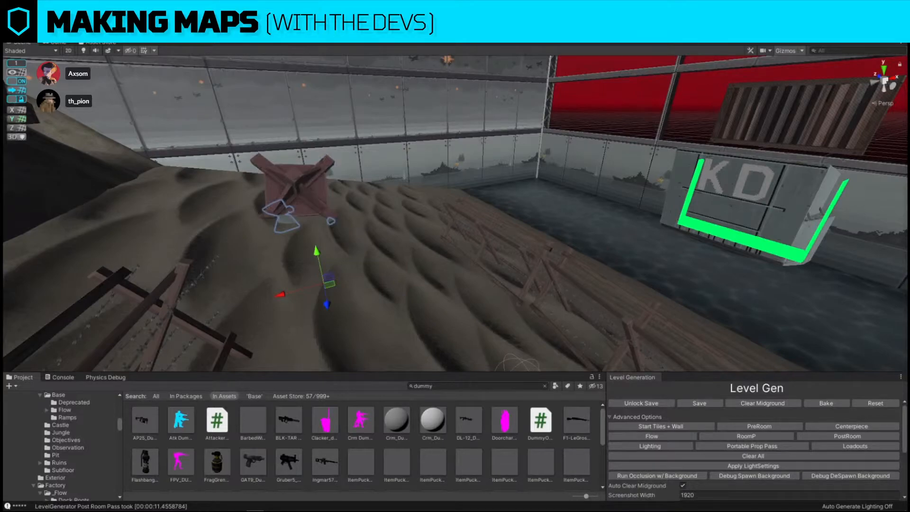
pyautogui.moveTo(584, 172); pyautogui.dragTo(571, 166, button='right')
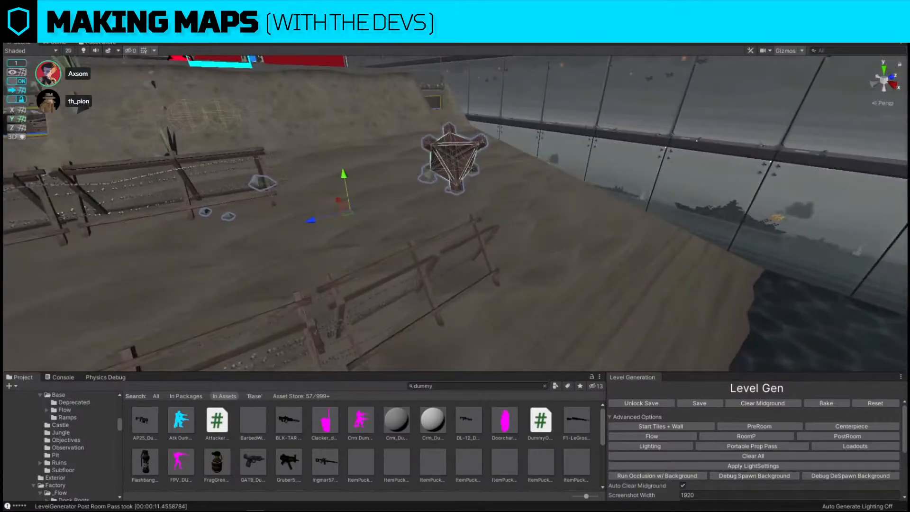
pyautogui.click(453, 157)
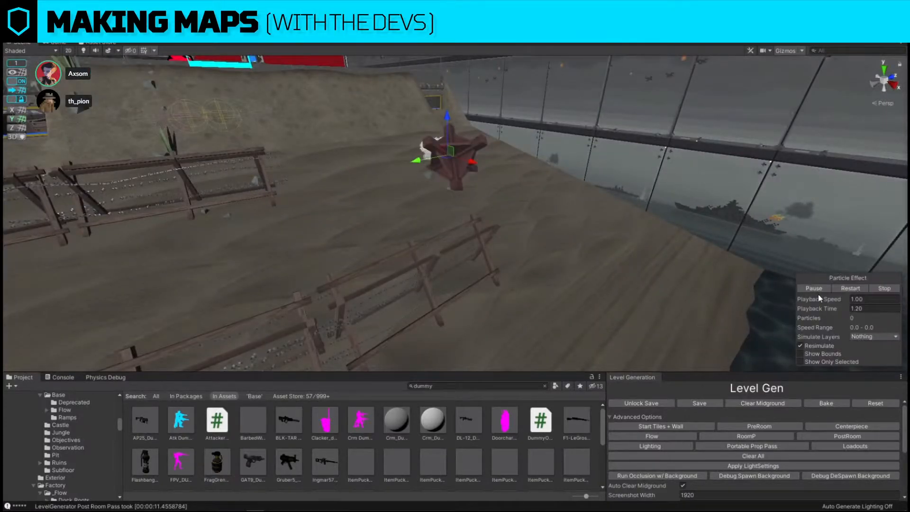
pyautogui.moveTo(525, 245); pyautogui.dragTo(389, 212, button='right')
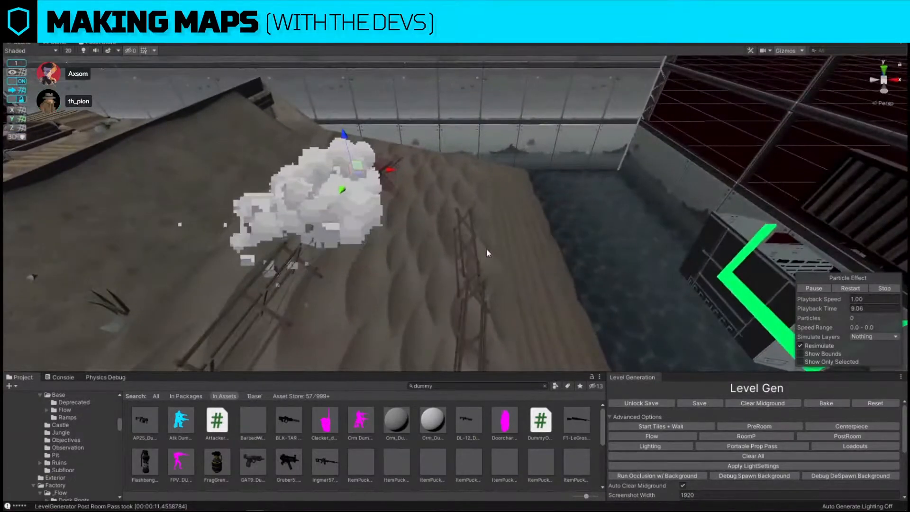
pyautogui.moveTo(368, 252); pyautogui.dragTo(590, 293)
pyautogui.moveTo(588, 262); pyautogui.dragTo(438, 182, button='right')
pyautogui.moveTo(316, 157); pyautogui.dragTo(5, 141, button='right')
pyautogui.click(15, 85)
# Adjust the smoking tank trap's placement on the Beach while judging its smoke from the cyan doorway above Base
pyautogui.moveTo(513, 140); pyautogui.dragTo(732, 206, button='right')
pyautogui.press('w')
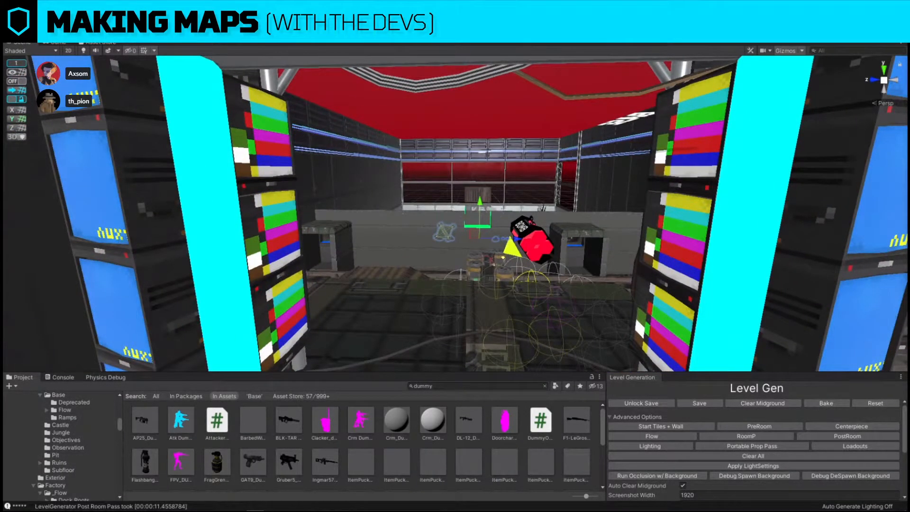
pyautogui.click(445, 232)
pyautogui.moveTo(445, 232); pyautogui.dragTo(461, 222, button='right')
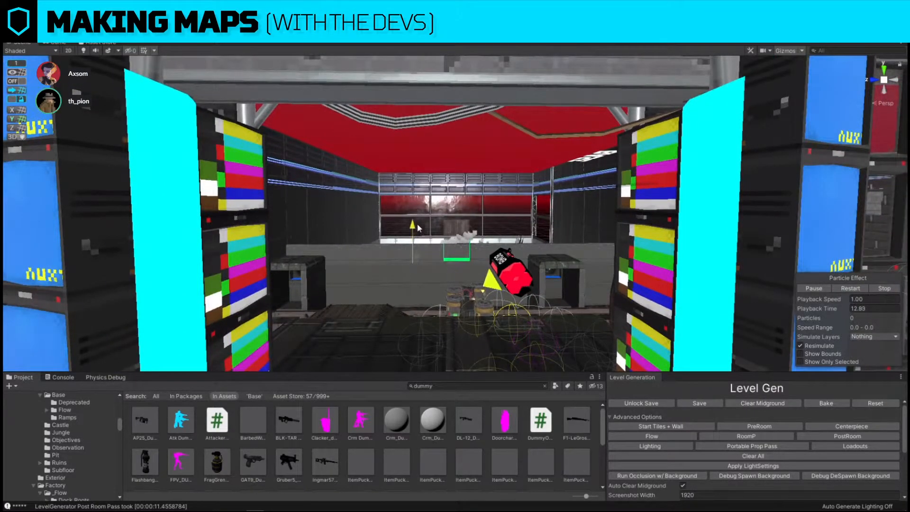
pyautogui.press('w')
pyautogui.moveTo(419, 222); pyautogui.dragTo(725, 252, button='right')
pyautogui.click(468, 282)
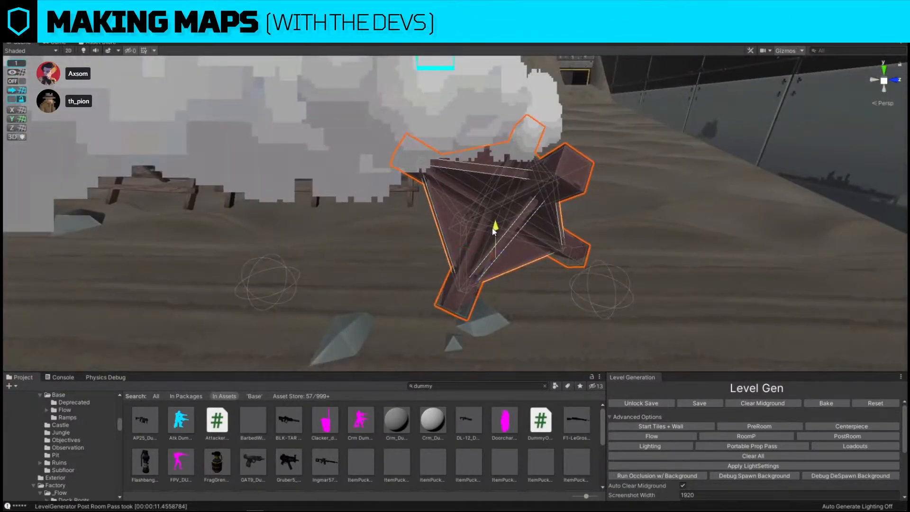
pyautogui.moveTo(493, 229)
pyautogui.mouseDown(button='right')
pyautogui.moveTo(540, 246)
pyautogui.moveTo(447, 230)
pyautogui.moveTo(460, 214)
pyautogui.moveTo(544, 184)
pyautogui.moveTo(542, 167)
pyautogui.moveTo(560, 218)
pyautogui.moveTo(630, 135)
pyautogui.moveTo(689, 150)
pyautogui.moveTo(628, 141)
pyautogui.moveTo(612, 166)
pyautogui.moveTo(532, 204)
pyautogui.moveTo(455, 189)
pyautogui.moveTo(415, 204)
pyautogui.moveTo(478, 223)
pyautogui.mouseUp(button='right')
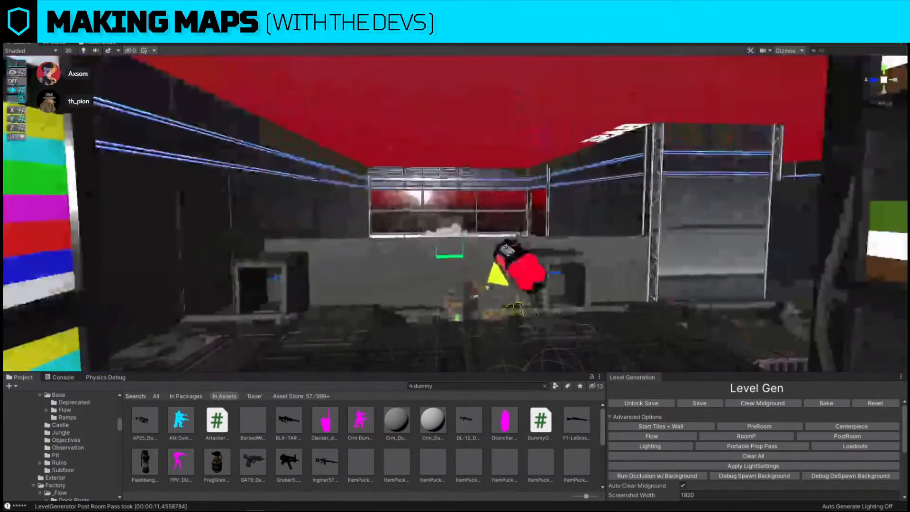
pyautogui.moveTo(617, 146); pyautogui.dragTo(610, 159, button='right')
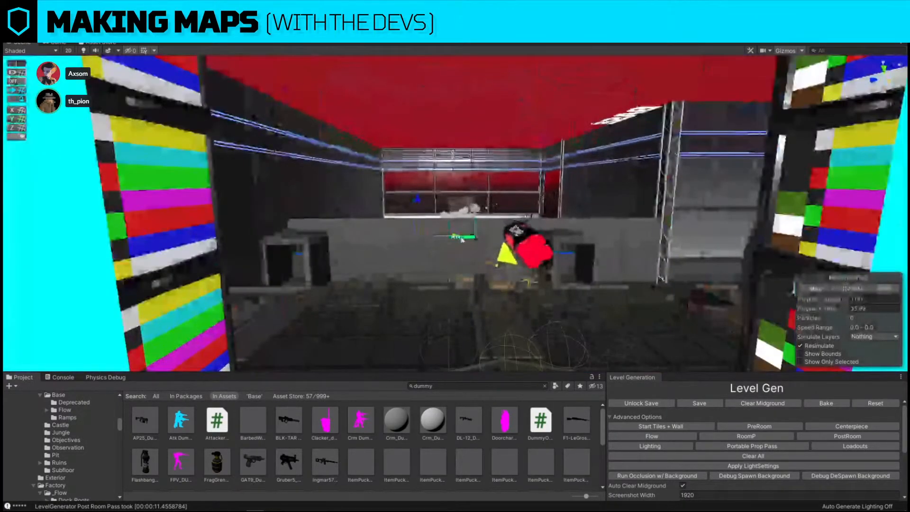
# Examine how the tank trap's smoke covers the sightline between the cyan doorway and the green Beach doorway
pyautogui.moveTo(654, 155); pyautogui.dragTo(787, 244, button='right')
pyautogui.click(437, 326)
pyautogui.moveTo(437, 326)
pyautogui.mouseDown(button='right')
pyautogui.moveTo(591, 278)
pyautogui.moveTo(723, 281)
pyautogui.mouseUp(button='right')
pyautogui.press('f')
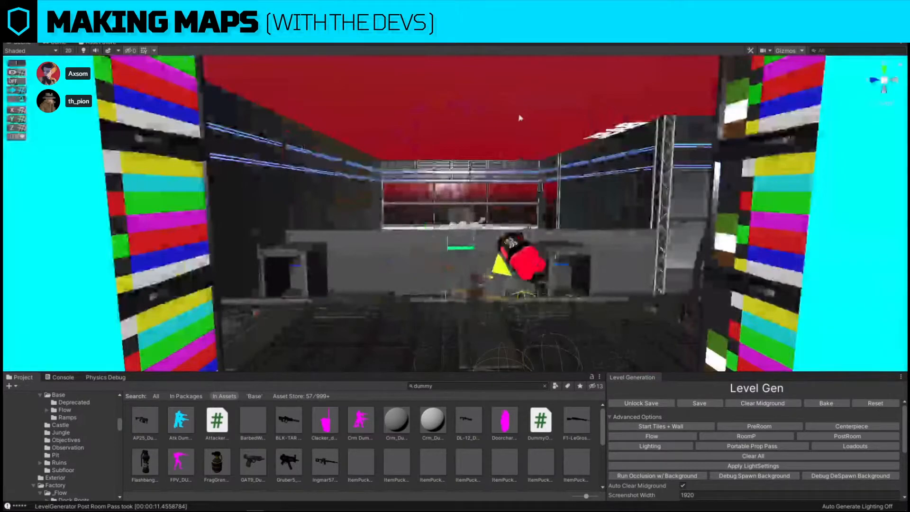
pyautogui.moveTo(524, 117); pyautogui.dragTo(472, 168, button='right')
pyautogui.click(446, 221)
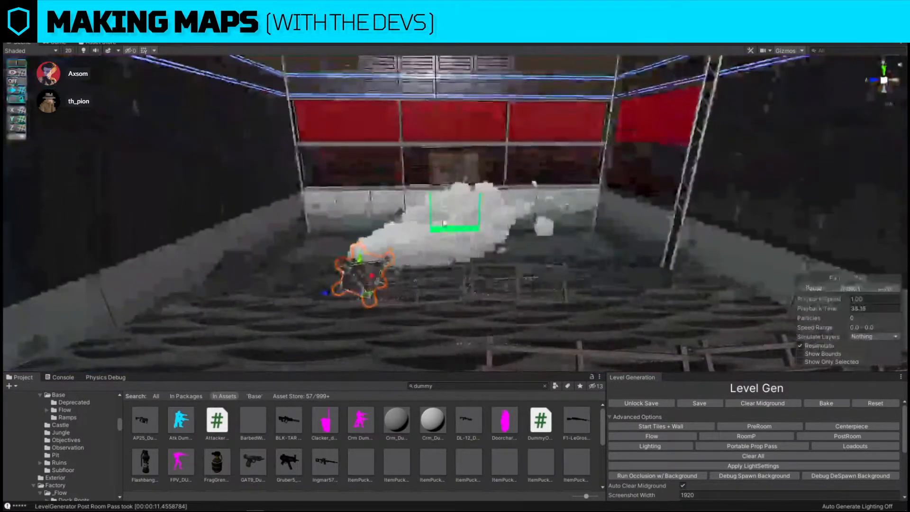
pyautogui.moveTo(441, 226); pyautogui.dragTo(434, 199, button='right')
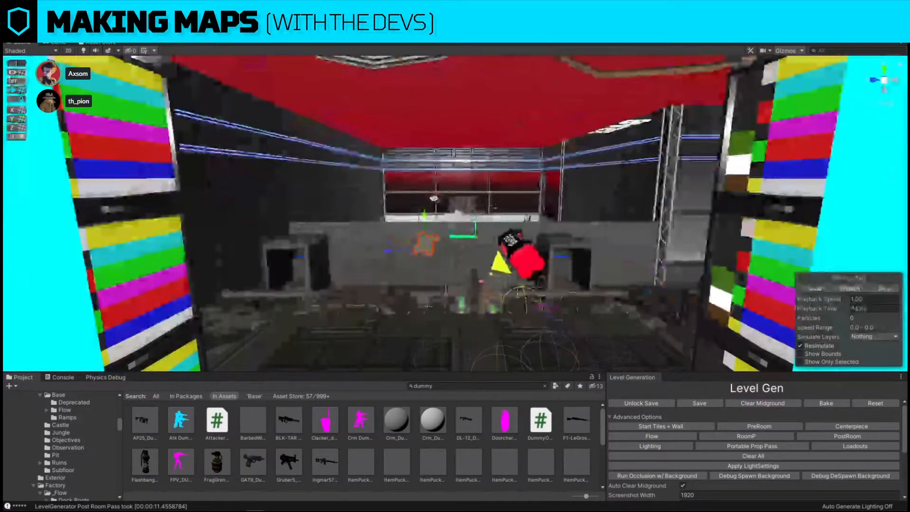
pyautogui.moveTo(393, 132); pyautogui.dragTo(477, 221, button='right')
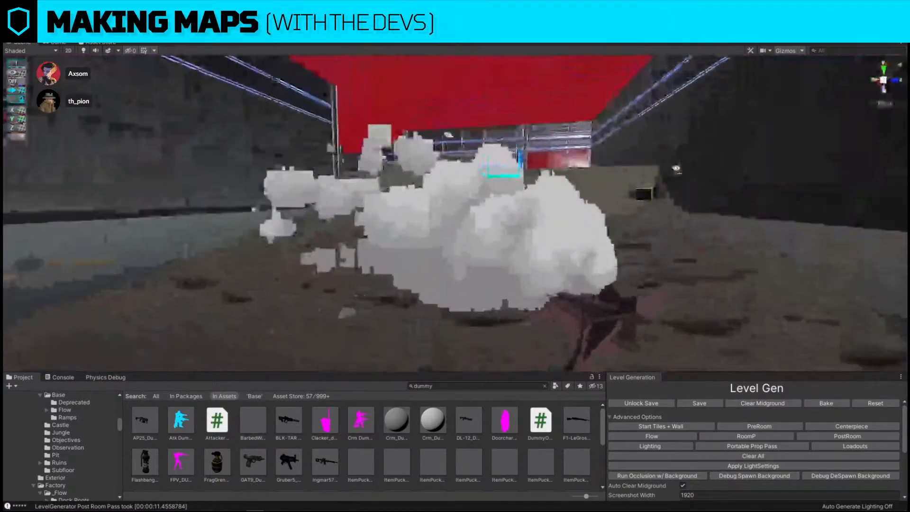
pyautogui.moveTo(676, 168); pyautogui.dragTo(577, 301, button='right')
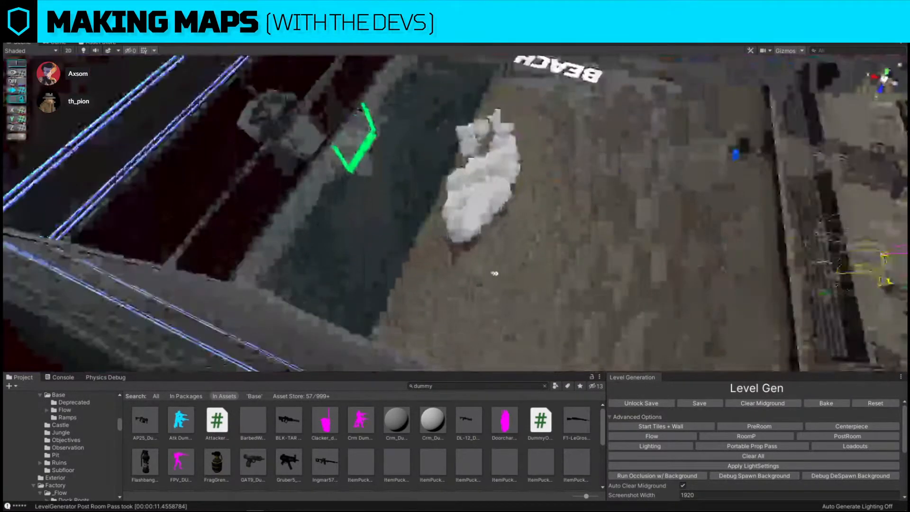
# Search the project for pit red and replace the selected Pit exterior wall section with the DoorwayExt_Pit_Red_F2 doorway
pyautogui.moveTo(495, 274); pyautogui.dragTo(670, 205, button='right')
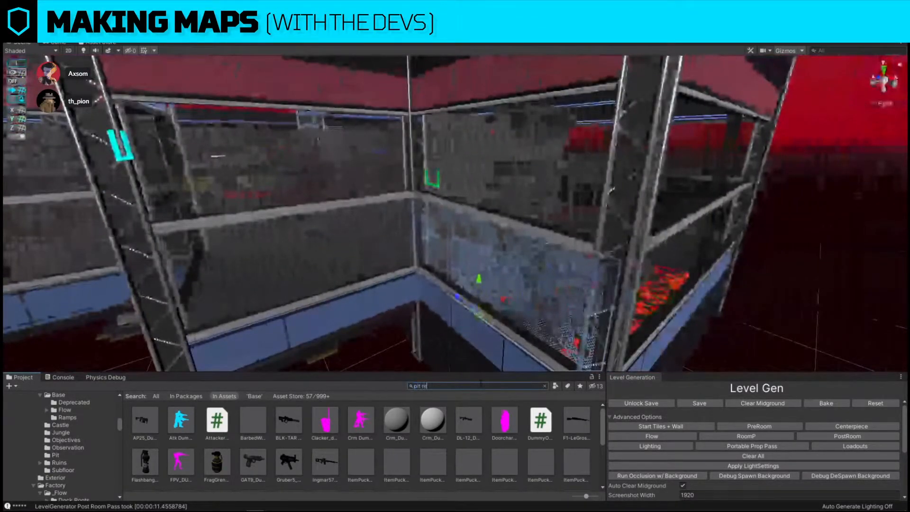
pyautogui.hotkey('ctrl', 'shift', 'r')
pyautogui.moveTo(350, 420); pyautogui.dragTo(464, 285)
pyautogui.moveTo(622, 203); pyautogui.dragTo(483, 222, button='right')
pyautogui.click(573, 354)
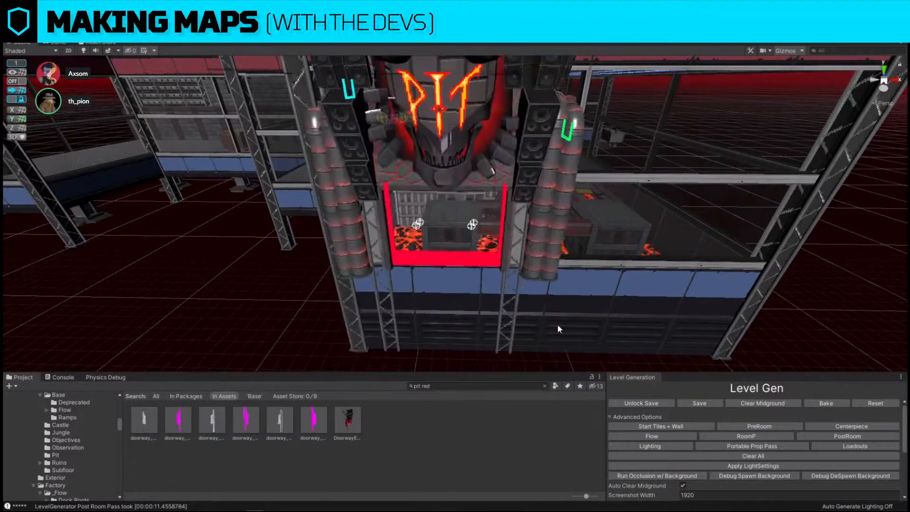
pyautogui.click(542, 208)
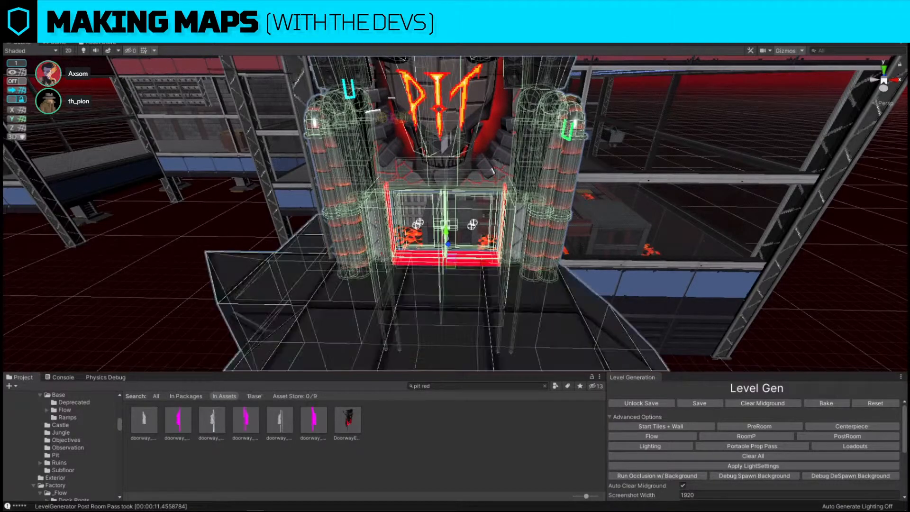
# Locate the Dome exterior wall prefabs and replace the lower window sections beside the red Pit doorway with solid walls
pyautogui.moveTo(653, 283); pyautogui.dragTo(704, 305, button='right')
pyautogui.click(704, 306)
pyautogui.click(599, 217)
pyautogui.moveTo(598, 217); pyautogui.dragTo(543, 164, button='right')
pyautogui.hotkey('alt', 's')
pyautogui.moveTo(622, 246); pyautogui.dragTo(509, 279, button='right')
pyautogui.click(700, 287)
pyautogui.keyDown('shift'); pyautogui.click(533, 277); pyautogui.keyUp('shift')
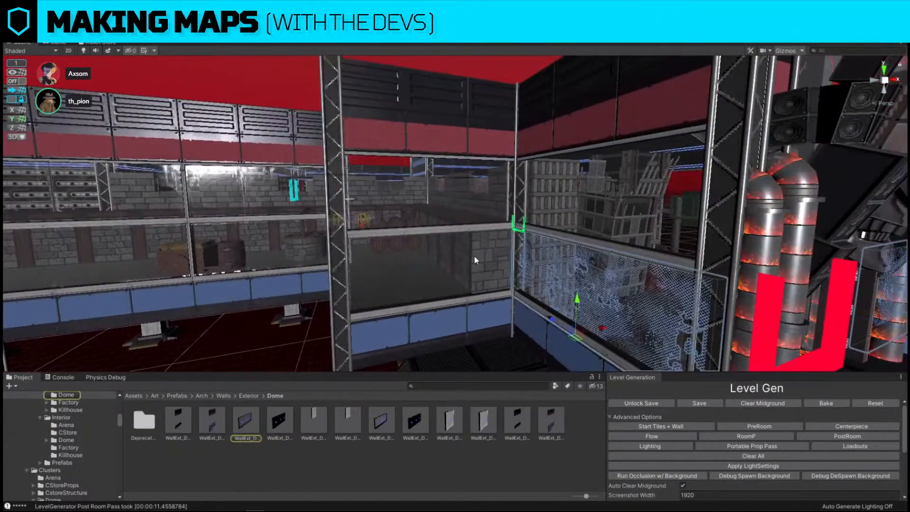
pyautogui.keyDown('shift'); pyautogui.click(474, 256); pyautogui.keyUp('shift')
pyautogui.hotkey('alt', 'r')
pyautogui.moveTo(437, 292); pyautogui.dragTo(437, 290)
pyautogui.click(573, 354)
# Replace the remaining window wall on the other side of the red Pit doorway with WallExt_Dome_F2_3x_Solid
pyautogui.keyDown('shift'); pyautogui.click(481, 196); pyautogui.keyUp('shift')
pyautogui.moveTo(481, 196); pyautogui.dragTo(497, 202, button='right')
pyautogui.keyDown('shift'); pyautogui.click(497, 202); pyautogui.keyUp('shift')
pyautogui.hotkey('alt', 'r')
pyautogui.moveTo(450, 421); pyautogui.dragTo(459, 323)
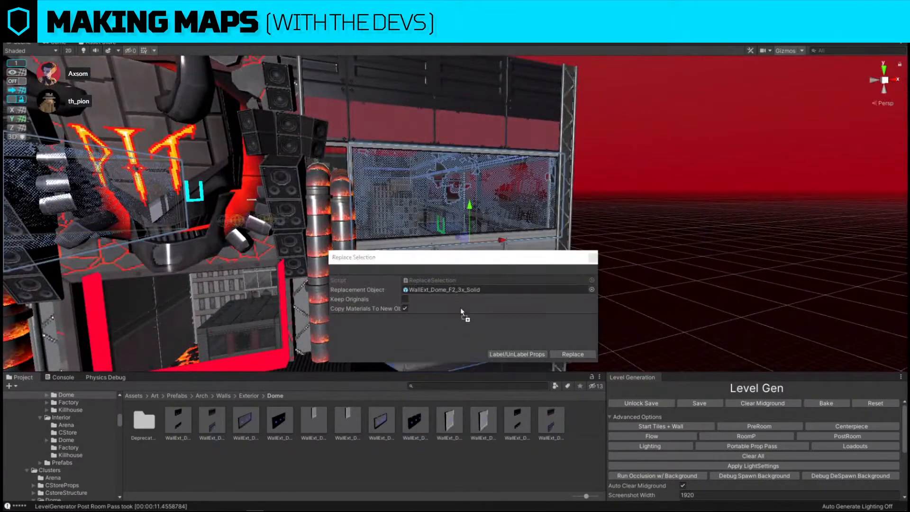
pyautogui.click(556, 354)
# Turn grid snapping back on, then duplicate and shift the stone platform in front of the red Pit doorway
pyautogui.moveTo(647, 296); pyautogui.dragTo(90, 150, button='right')
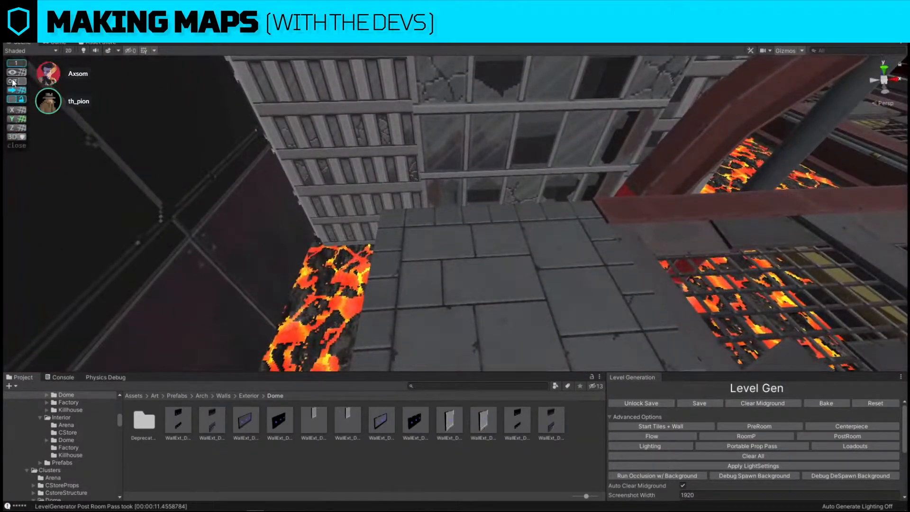
pyautogui.click(477, 230)
pyautogui.moveTo(590, 180); pyautogui.dragTo(377, 270, button='right')
pyautogui.click(424, 236)
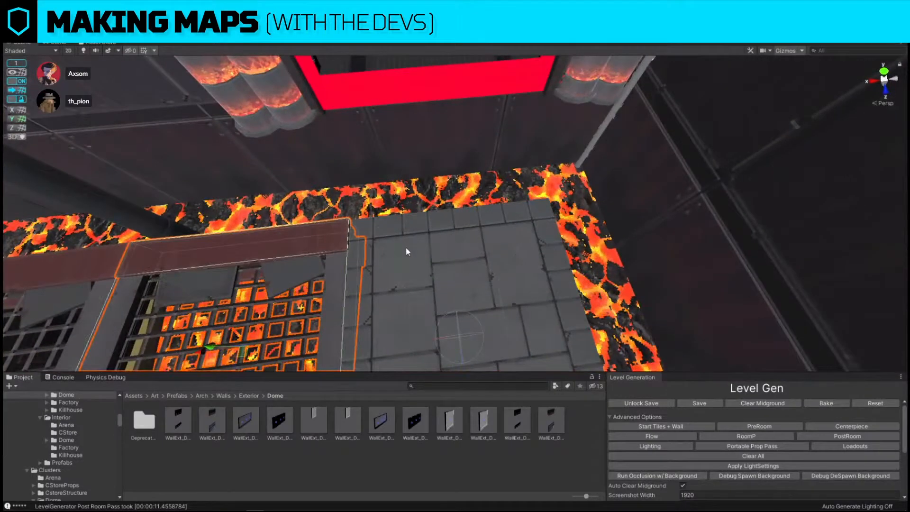
pyautogui.click(452, 330)
pyautogui.moveTo(456, 346); pyautogui.dragTo(375, 243)
pyautogui.hotkey('ctrl', 'd')
# Delete two pieces at the boundary between the Pit and the Castle
pyautogui.moveTo(375, 242); pyautogui.dragTo(442, 218, button='right')
pyautogui.click(434, 201)
pyautogui.press('Delete')
pyautogui.click(447, 203)
pyautogui.press('Delete')
# Locate the red Pit doorway's prefab in the project and open the Dome folder under Doors
pyautogui.click(408, 190)
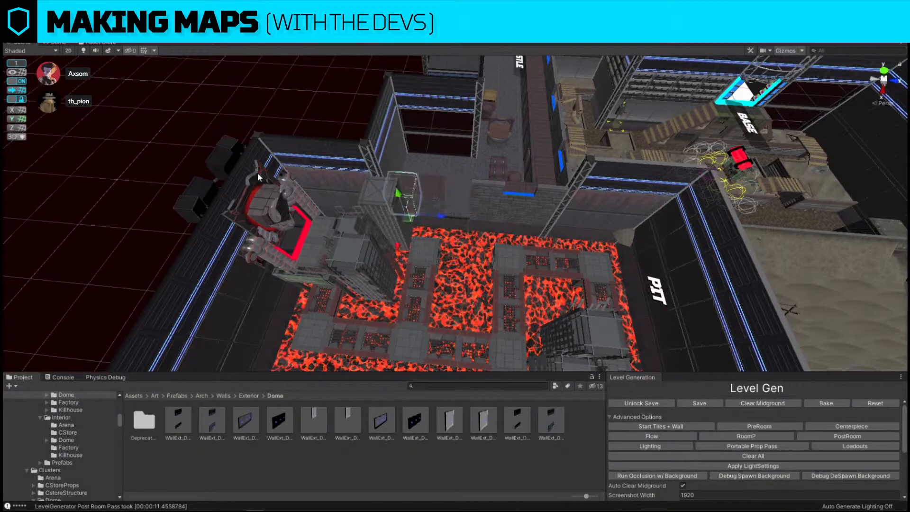
pyautogui.click(265, 182)
pyautogui.click(295, 220)
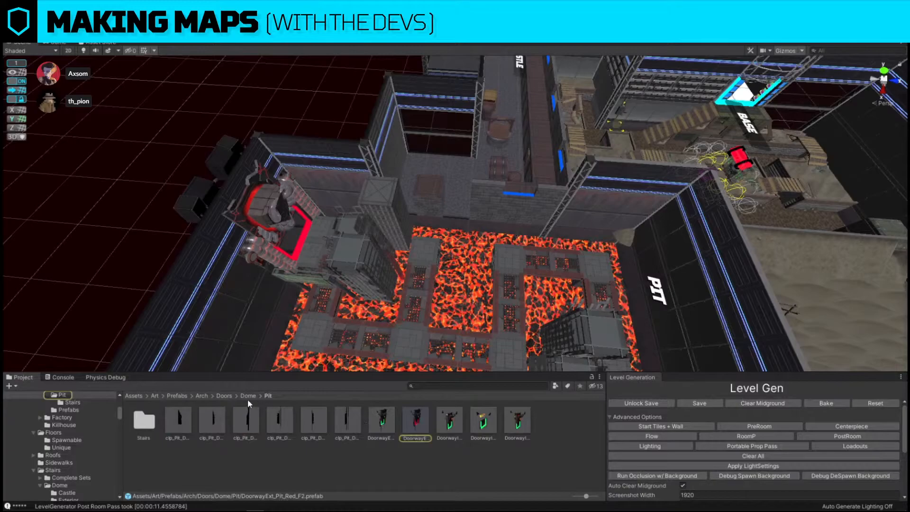
pyautogui.click(248, 396)
pyautogui.click(224, 397)
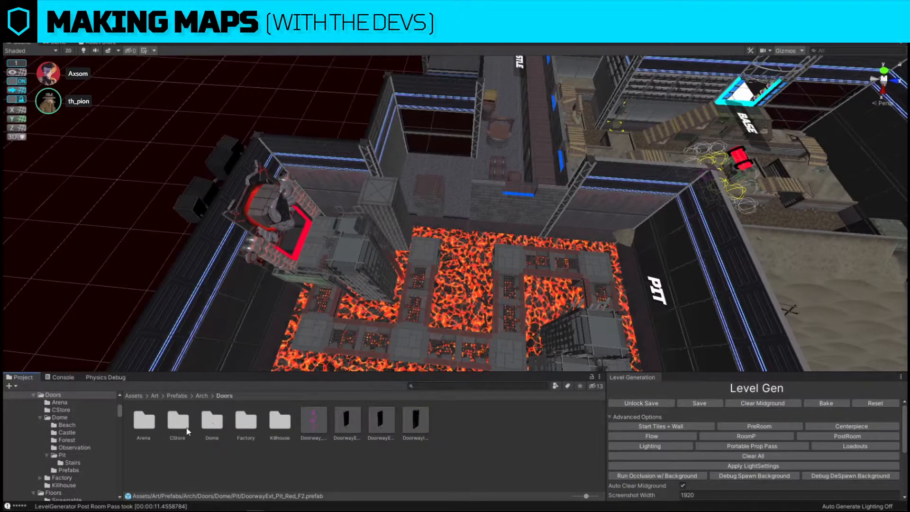
pyautogui.doubleClick(216, 425)
pyautogui.moveTo(474, 265)
pyautogui.mouseDown(button='right')
pyautogui.moveTo(493, 243)
pyautogui.moveTo(466, 252)
pyautogui.mouseUp(button='right')
pyautogui.press('s')
pyautogui.press('w')
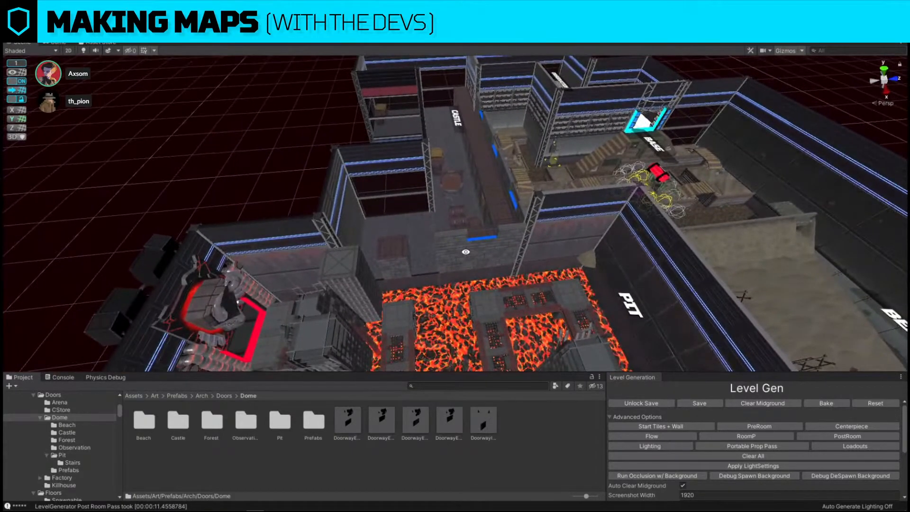
# Replace the wall section between the Castle and the Pit with the Castle doorway DoorwayInt_Dome_Gate
pyautogui.click(400, 265)
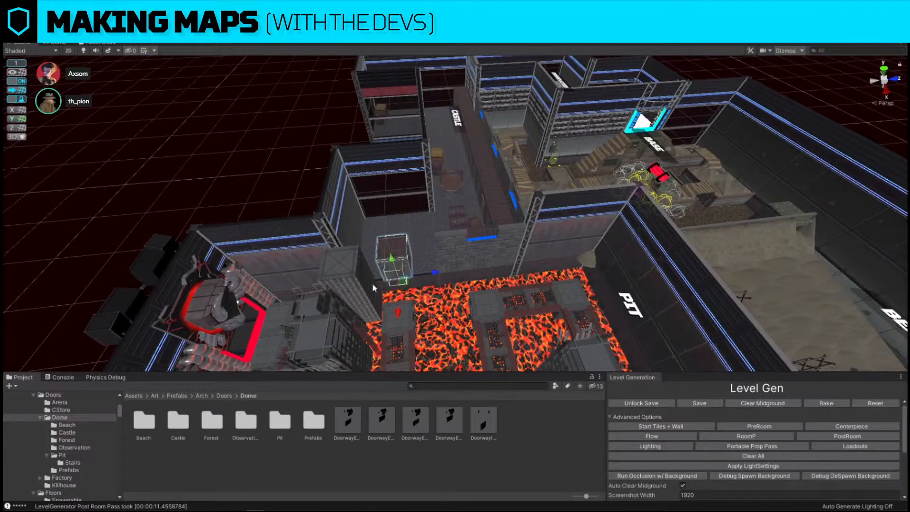
pyautogui.doubleClick(176, 422)
pyautogui.click(399, 263)
pyautogui.hotkey('ctrl', 'shift', 'r')
pyautogui.moveTo(246, 424); pyautogui.dragTo(433, 291)
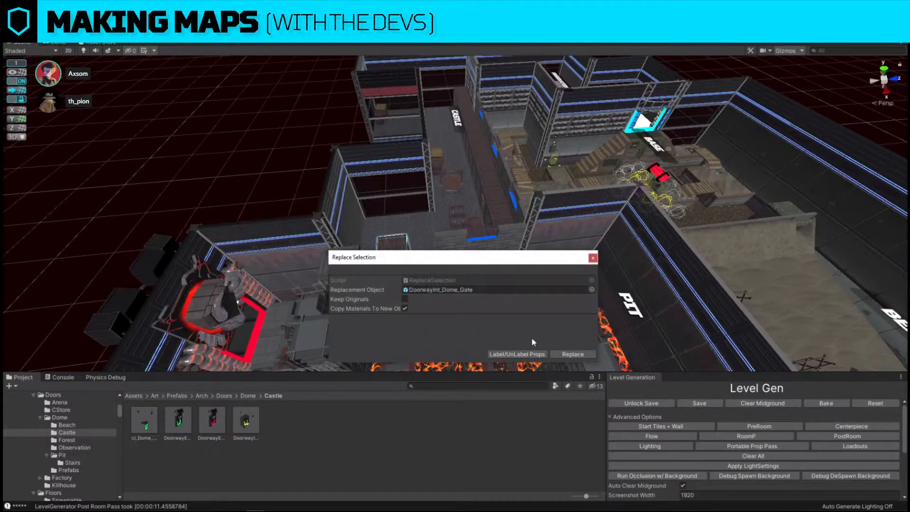
pyautogui.click(574, 354)
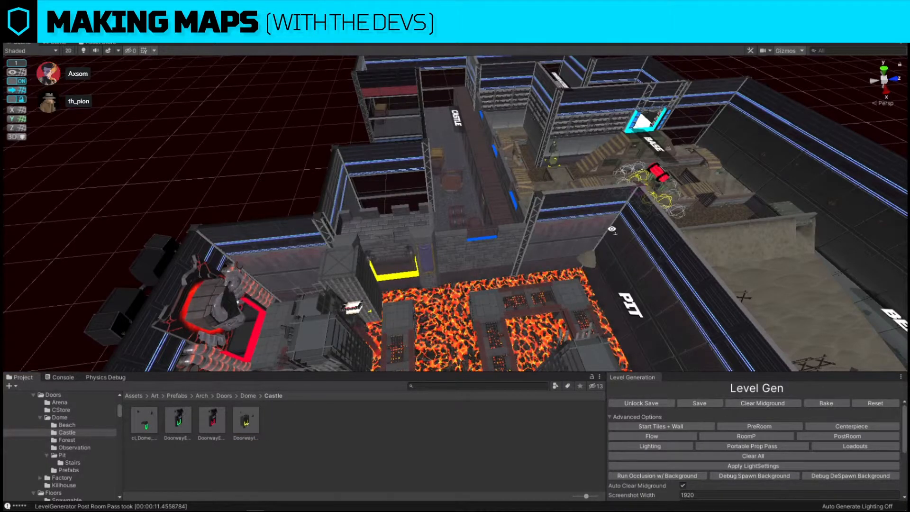
# Bridge the lava towards the platform at the yellow Castle doorway with the grate pair, adding a duplicated single grate to fill the gap
pyautogui.keyDown('alt'); pyautogui.moveTo(502, 223); pyautogui.dragTo(469, 263); pyautogui.keyUp('alt')
pyautogui.click(464, 260)
pyautogui.moveTo(469, 263); pyautogui.dragTo(458, 277, button='right')
pyautogui.moveTo(450, 233); pyautogui.dragTo(512, 229)
pyautogui.click(438, 220)
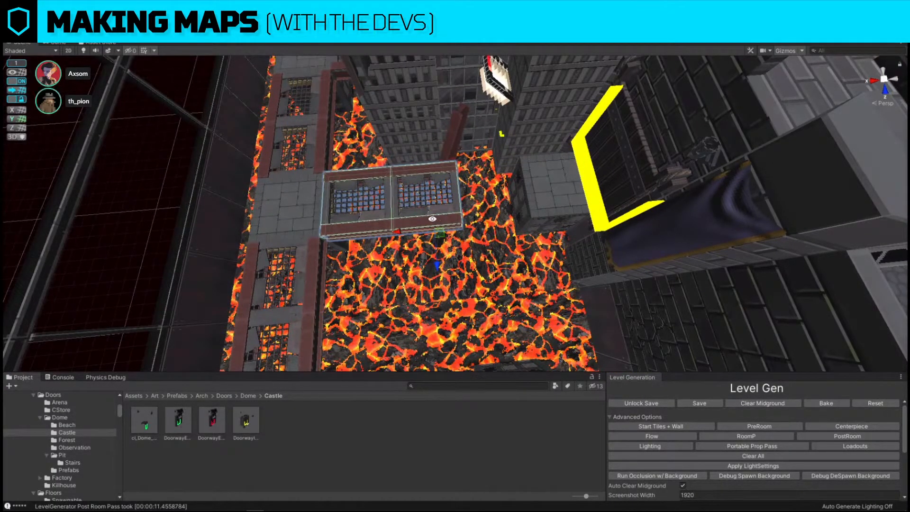
pyautogui.click(410, 222)
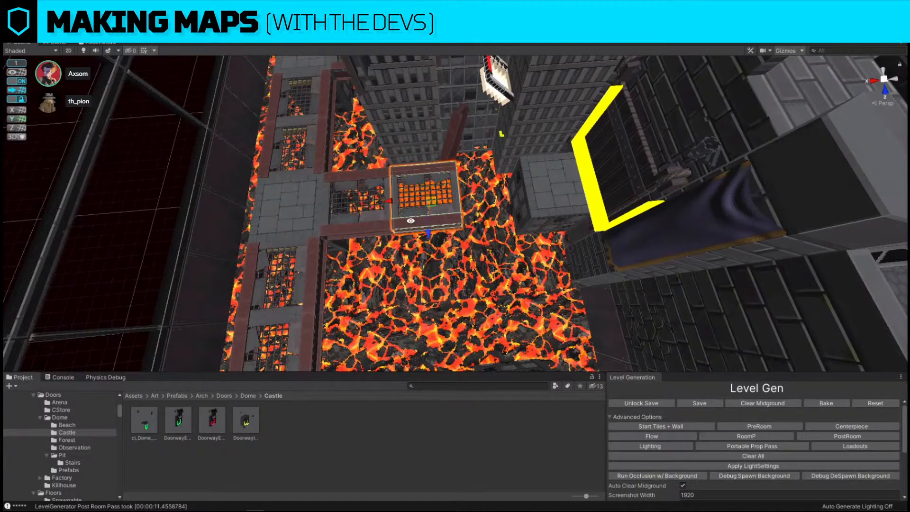
pyautogui.hotkey('ctrl', 'd')
pyautogui.moveTo(389, 201); pyautogui.dragTo(455, 197)
pyautogui.moveTo(456, 197); pyautogui.dragTo(704, 131, button='right')
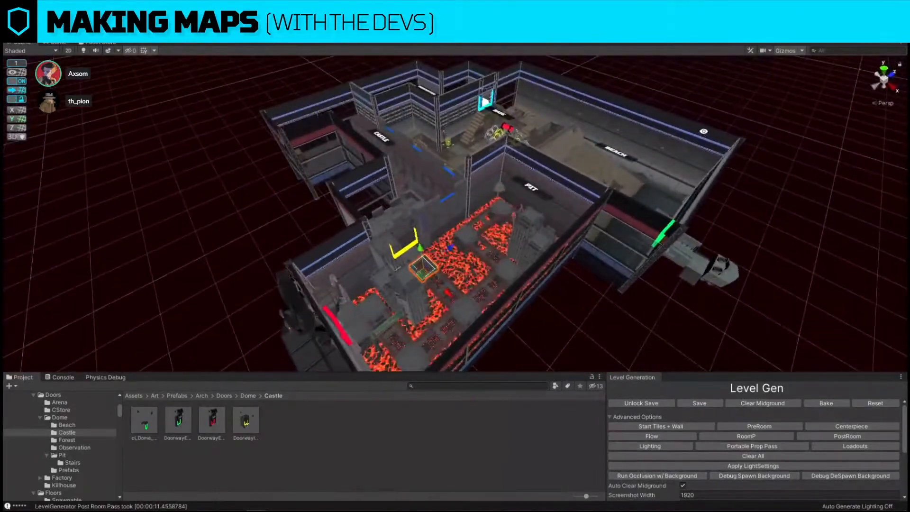
pyautogui.click(746, 209)
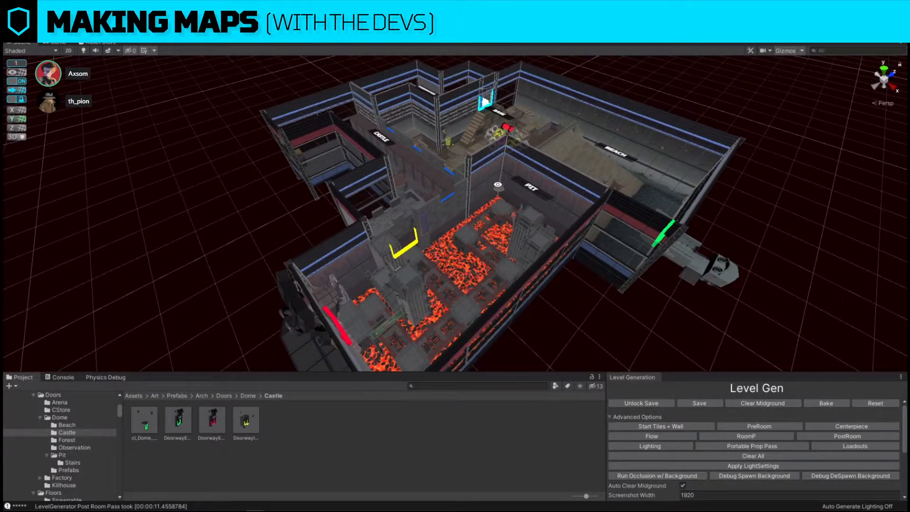
# Delete three wall pieces at the boundary between the Pit and the Base
pyautogui.click(501, 188)
pyautogui.moveTo(501, 188)
pyautogui.mouseDown(button='right')
pyautogui.moveTo(379, 173)
pyautogui.moveTo(705, 141)
pyautogui.moveTo(576, 187)
pyautogui.moveTo(506, 187)
pyautogui.mouseUp(button='right')
pyautogui.press('Delete')
pyautogui.click(488, 177)
pyautogui.press('Delete')
pyautogui.click(513, 163)
pyautogui.press('Delete')
pyautogui.moveTo(528, 252); pyautogui.dragTo(495, 159, button='right')
# Search the assets for "pit dd" and replace the remaining wall section between the Pit and the Base with the found D-Day doorway
pyautogui.moveTo(574, 108); pyautogui.dragTo(427, 380, button='right')
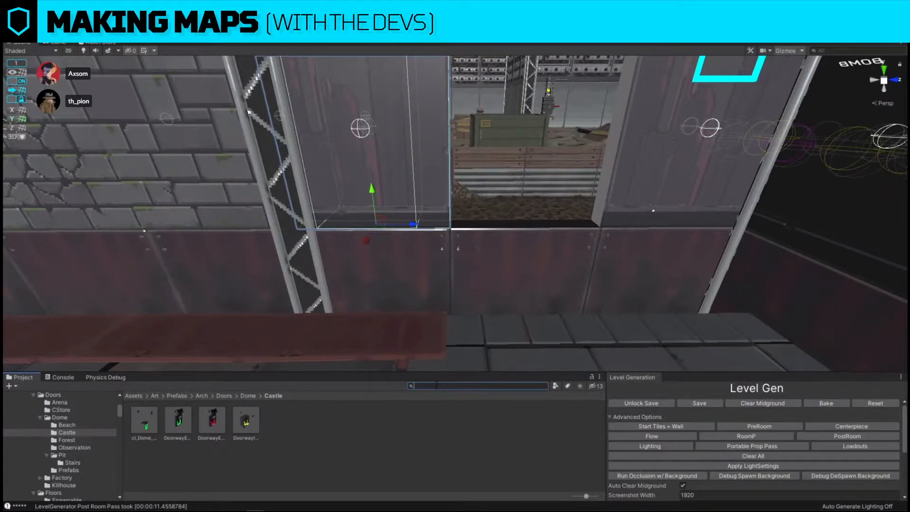
pyautogui.hotkey('ctrl', 'shift', 'r')
pyautogui.moveTo(148, 419); pyautogui.dragTo(487, 290)
pyautogui.click(573, 355)
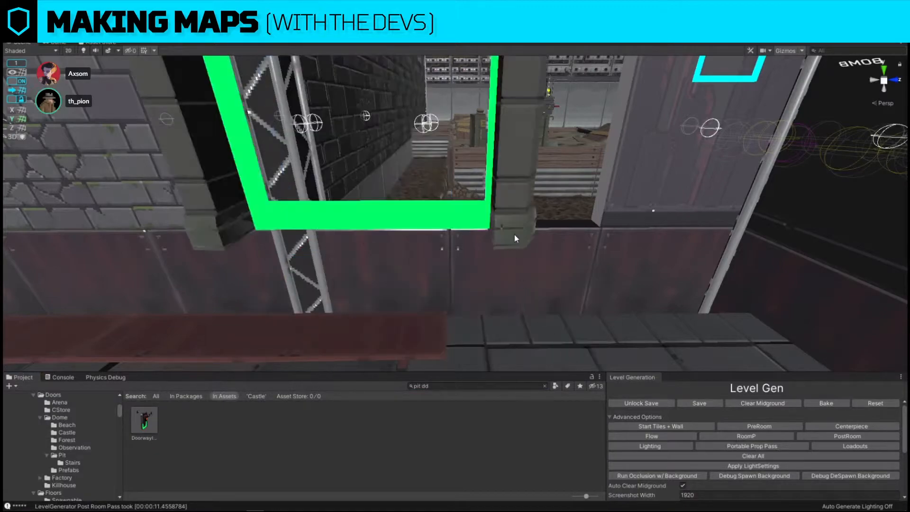
pyautogui.click(497, 161)
pyautogui.scroll(-1, 334, 166)
# Shift the green D-Day doorway along the Pit wall to fit the opening
pyautogui.moveTo(424, 227); pyautogui.dragTo(498, 232)
pyautogui.moveTo(409, 205); pyautogui.dragTo(478, 186, button='right')
pyautogui.click(477, 187)
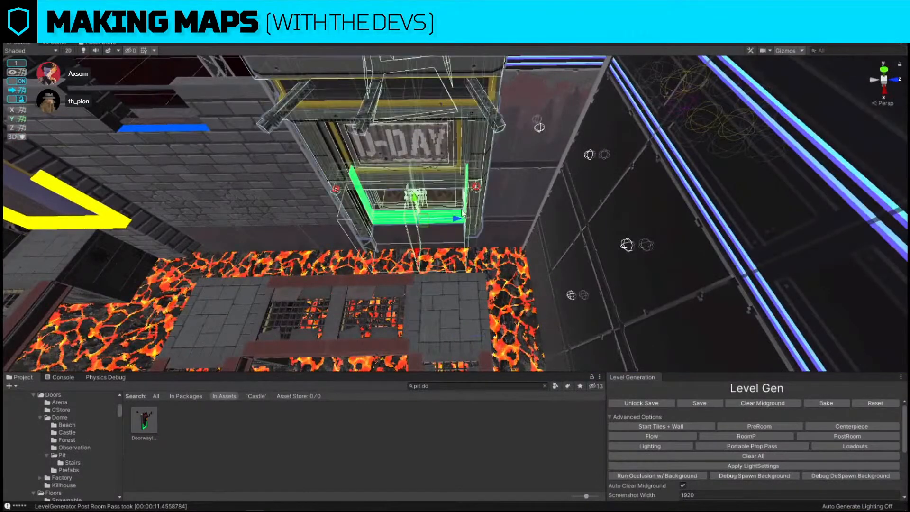
pyautogui.moveTo(471, 223); pyautogui.dragTo(428, 219)
# Duplicate the stone platforms in front of the green D-Day doorway and arrange the copies as a landing in front of it
pyautogui.moveTo(439, 303); pyautogui.dragTo(372, 274, button='right')
pyautogui.hotkey('ctrl', 'd')
pyautogui.moveTo(394, 359); pyautogui.dragTo(407, 278)
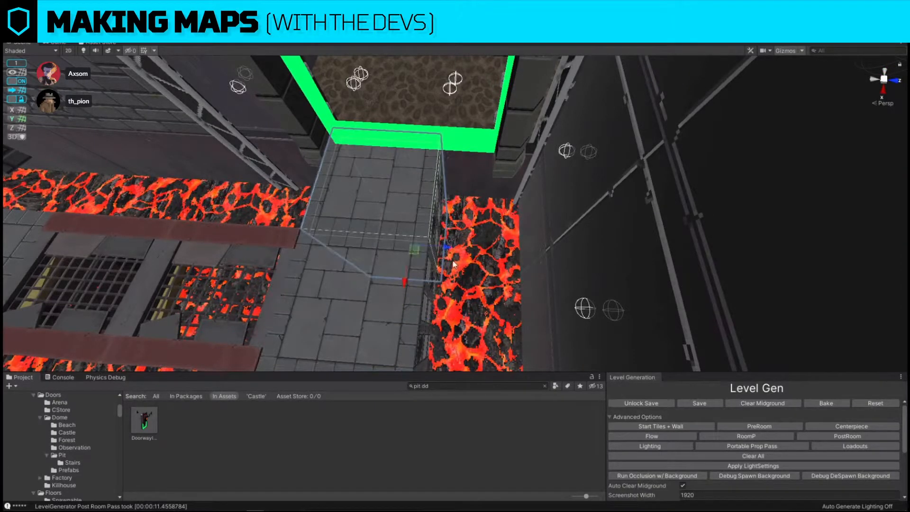
pyautogui.moveTo(444, 244); pyautogui.dragTo(512, 248)
pyautogui.hotkey('ctrl', 'd')
pyautogui.moveTo(478, 290); pyautogui.dragTo(477, 368)
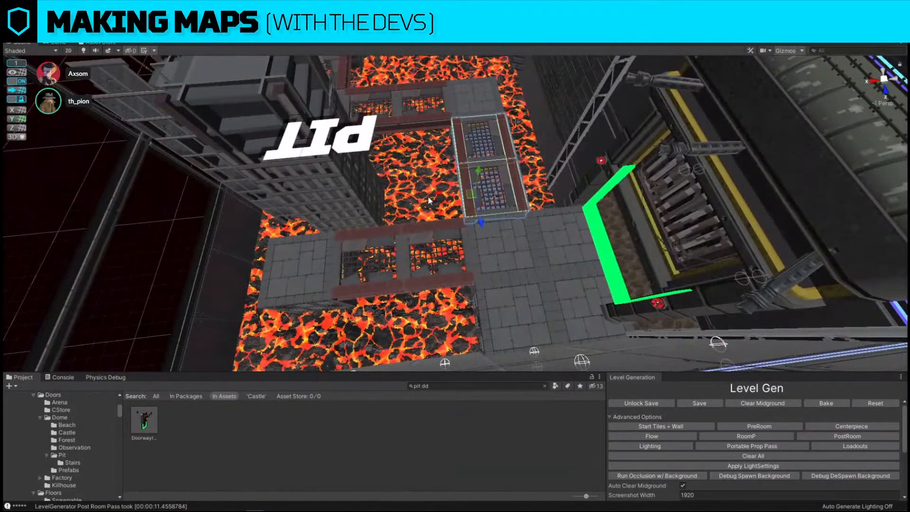
# Move the selected grate pair beside the platform near the PIT label and delete the tower standing there
pyautogui.click(313, 208)
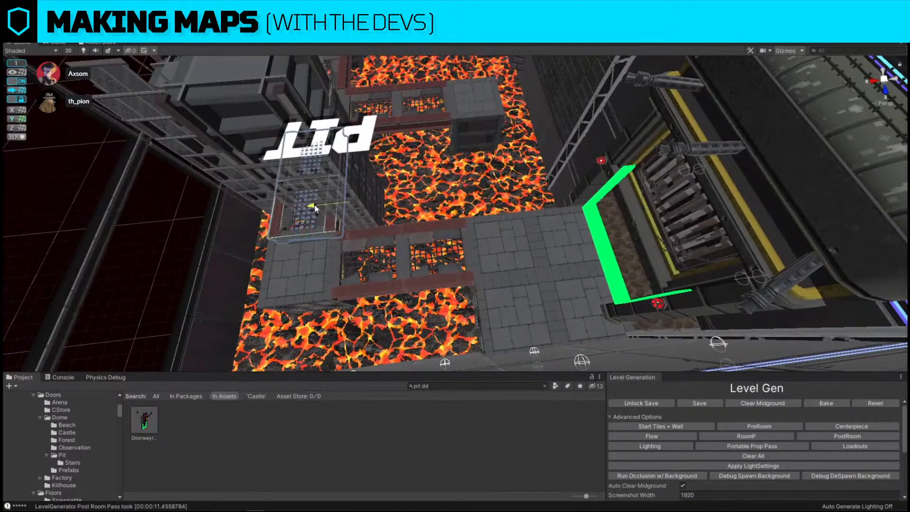
pyautogui.click(262, 107)
pyautogui.scroll(-5, 263, 106)
pyautogui.moveTo(342, 210); pyautogui.dragTo(439, 202)
pyautogui.moveTo(443, 189)
pyautogui.mouseDown(button='right')
pyautogui.moveTo(444, 162)
pyautogui.moveTo(434, 190)
pyautogui.moveTo(438, 176)
pyautogui.mouseUp(button='right')
pyautogui.press('s')
pyautogui.press('e')
pyautogui.press('Delete')
# Duplicate the tower next to the red doorway and move the copy across the Pit towards the green D-Day doorway
pyautogui.click(412, 123)
pyautogui.keyDown('alt'); pyautogui.moveTo(412, 122); pyautogui.dragTo(630, 151); pyautogui.keyUp('alt')
pyautogui.press('w')
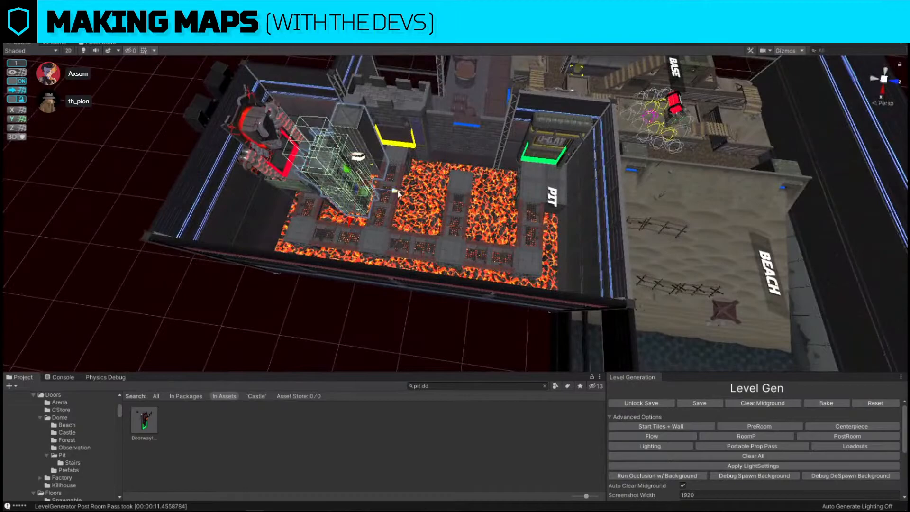
pyautogui.hotkey('ctrl', 'd')
pyautogui.moveTo(397, 195); pyautogui.dragTo(518, 212)
# Bridge the lava along the Castle wall with a grate pair between the yellow doorway's platform and the neighbouring platform
pyautogui.moveTo(514, 207)
pyautogui.mouseDown(button='right')
pyautogui.moveTo(505, 199)
pyautogui.moveTo(498, 207)
pyautogui.mouseUp(button='right')
pyautogui.press('w')
pyautogui.click(452, 262)
pyautogui.keyDown('alt'); pyautogui.moveTo(484, 234); pyautogui.dragTo(462, 219); pyautogui.keyUp('alt')
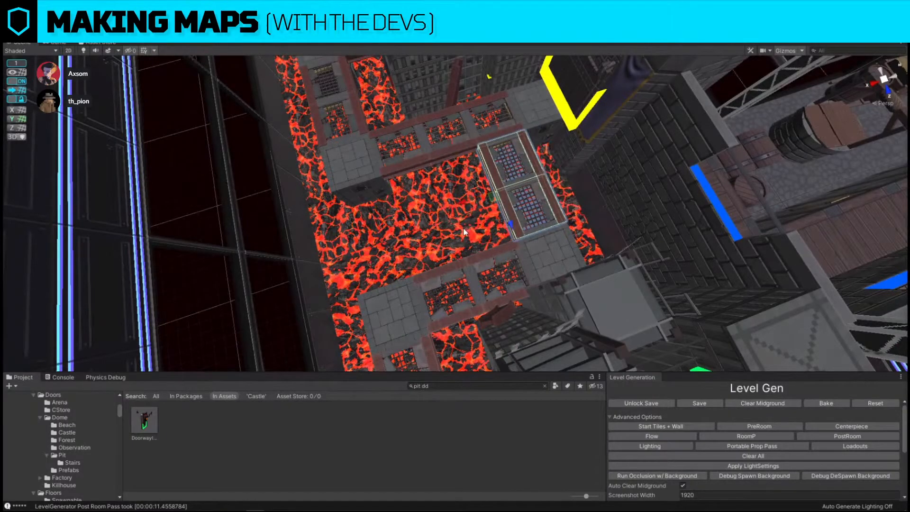
pyautogui.moveTo(461, 218); pyautogui.dragTo(445, 165, button='right')
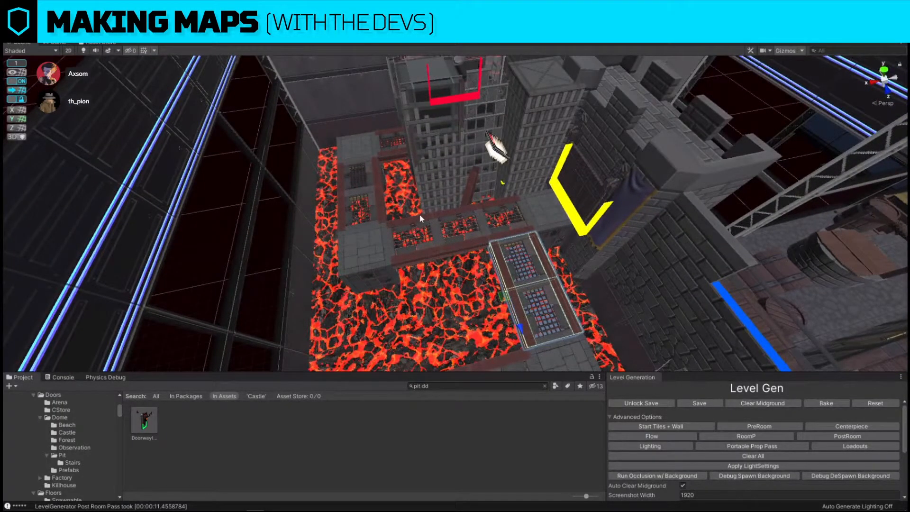
# Delete the extra grate near the yellow Castle doorway and extend the stone platform into its place
pyautogui.click(502, 235)
pyautogui.press('Delete')
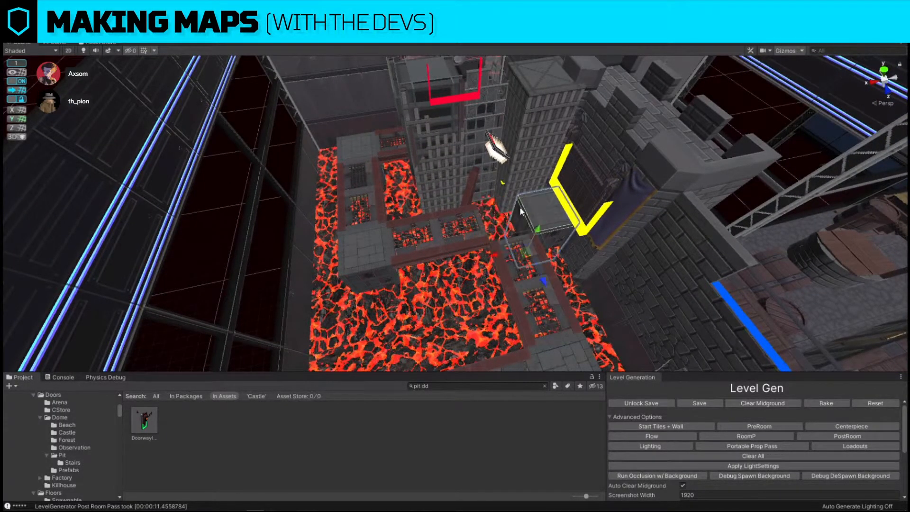
pyautogui.moveTo(524, 208); pyautogui.dragTo(491, 209, button='right')
pyautogui.click(490, 209)
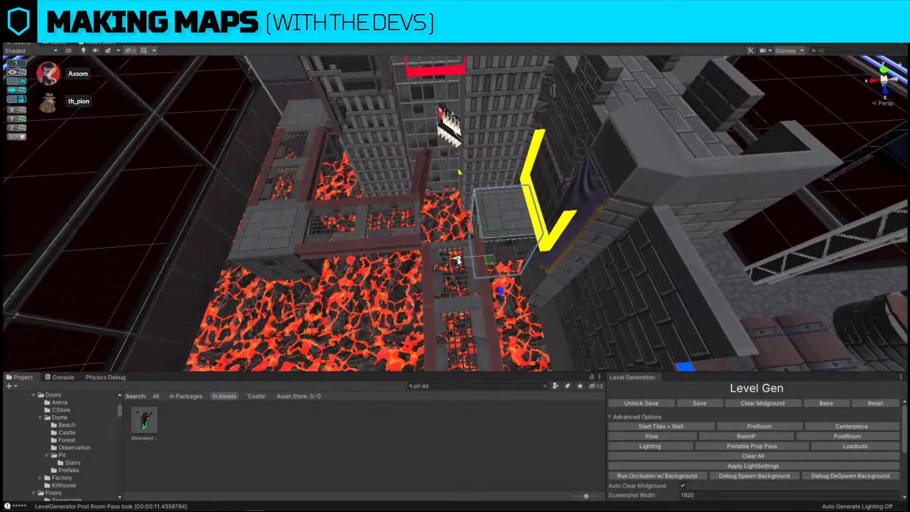
pyautogui.moveTo(458, 260); pyautogui.dragTo(415, 260)
pyautogui.moveTo(414, 261)
pyautogui.mouseDown(button='right')
pyautogui.moveTo(361, 118)
pyautogui.moveTo(552, 203)
pyautogui.moveTo(534, 222)
pyautogui.moveTo(449, 229)
pyautogui.moveTo(488, 224)
pyautogui.moveTo(427, 261)
pyautogui.mouseUp(button='right')
# Move the red-button objective with its yellow marker onto the stone platform along the Castle side of the Pit
pyautogui.click(542, 205)
pyautogui.click(409, 271)
pyautogui.moveTo(409, 270); pyautogui.dragTo(439, 305)
pyautogui.press('e')
pyautogui.moveTo(440, 305); pyautogui.dragTo(366, 302, button='right')
pyautogui.click(455, 248)
pyautogui.moveTo(455, 248); pyautogui.dragTo(468, 297, button='right')
pyautogui.click(406, 344)
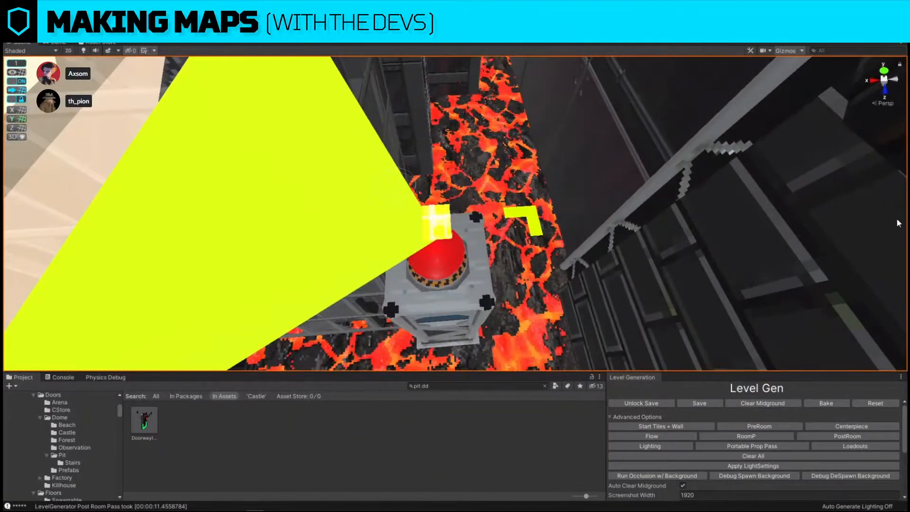
pyautogui.moveTo(531, 225); pyautogui.dragTo(536, 231, button='right')
pyautogui.moveTo(372, 183); pyautogui.dragTo(534, 335)
pyautogui.moveTo(533, 335); pyautogui.dragTo(581, 219, button='right')
pyautogui.moveTo(546, 243); pyautogui.dragTo(478, 243)
pyautogui.click(632, 250)
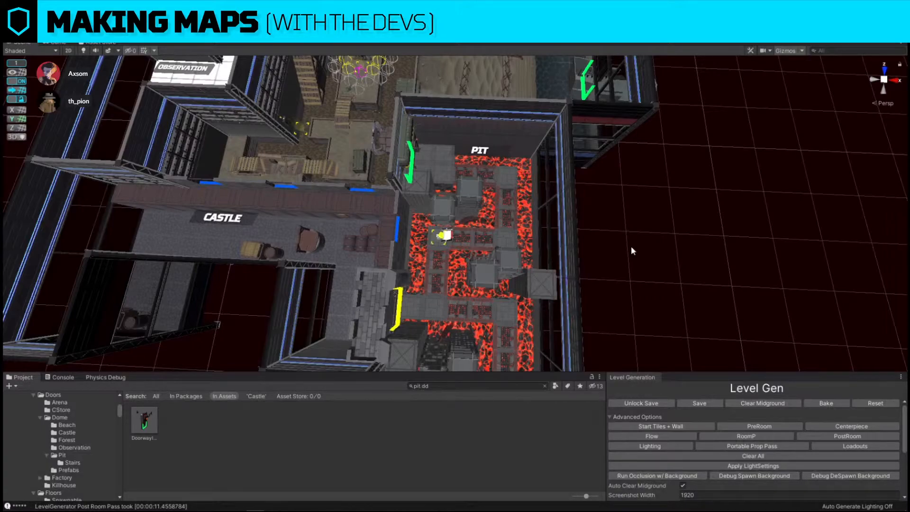
# Search the assets for "obs dday" and delete the middle wall piece between the Castle and Observation
pyautogui.press('s')
pyautogui.moveTo(618, 187); pyautogui.dragTo(630, 146, button='right')
pyautogui.press('a')
pyautogui.moveTo(542, 147); pyautogui.dragTo(516, 133, button='right')
pyautogui.press('w')
pyautogui.press('a')
pyautogui.click(504, 387)
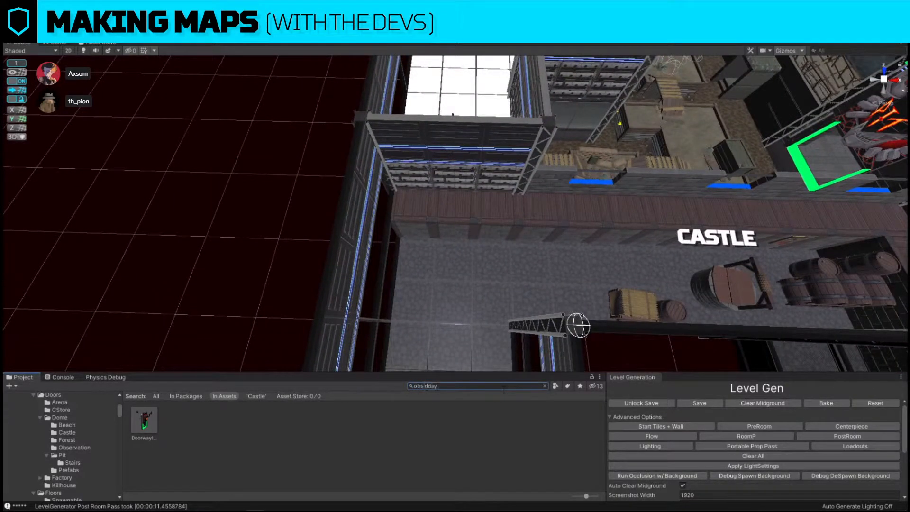
pyautogui.click(447, 173)
pyautogui.press('Delete')
# Replace the wall piece beside the gap with DoorwayInt_DDay_Obs_F3 and shift the doorway along the wall into the opening
pyautogui.click(413, 173)
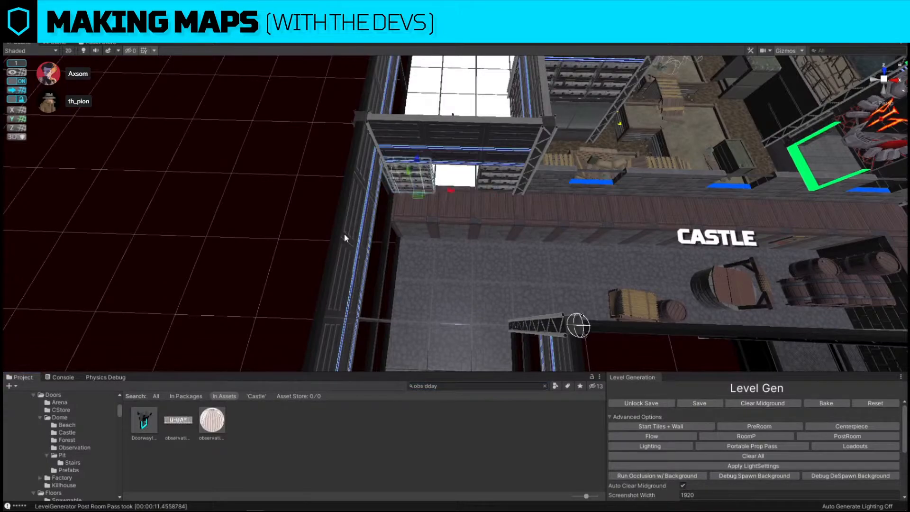
pyautogui.hotkey('ctrl', 'r')
pyautogui.moveTo(144, 419); pyautogui.dragTo(439, 290)
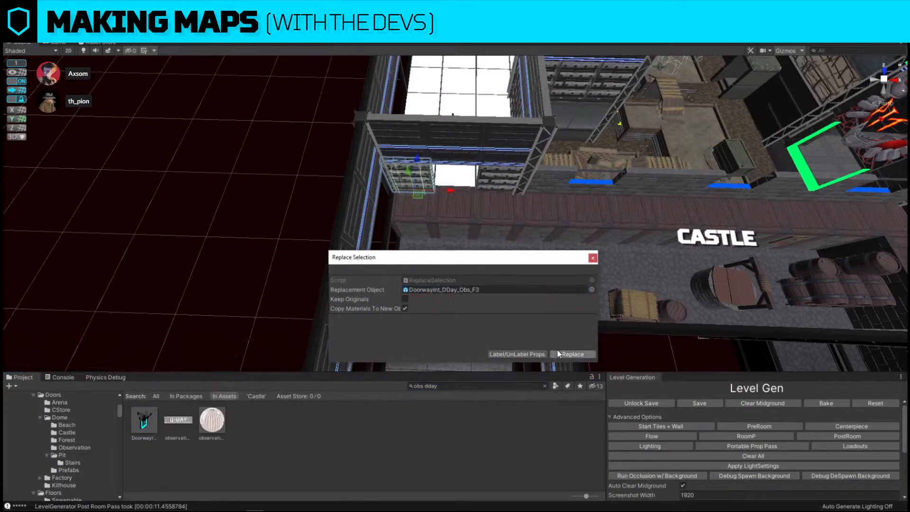
pyautogui.click(572, 355)
pyautogui.click(445, 185)
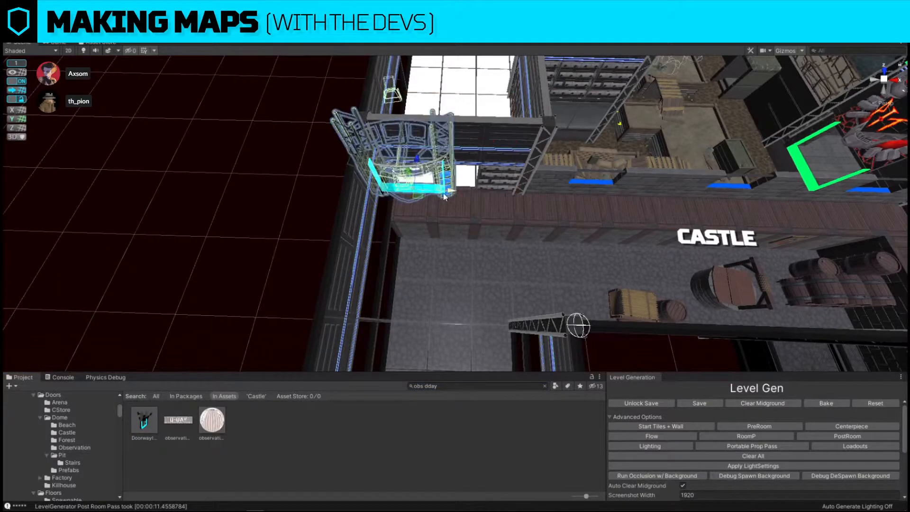
pyautogui.moveTo(444, 196); pyautogui.dragTo(469, 195)
pyautogui.click(275, 188)
# Search the assets for "obs red" and replace the outer Observation wall section with the red exterior doorway
pyautogui.moveTo(274, 187); pyautogui.dragTo(407, 264, button='right')
pyautogui.click(446, 385)
pyautogui.write('obs red')
pyautogui.click(462, 264)
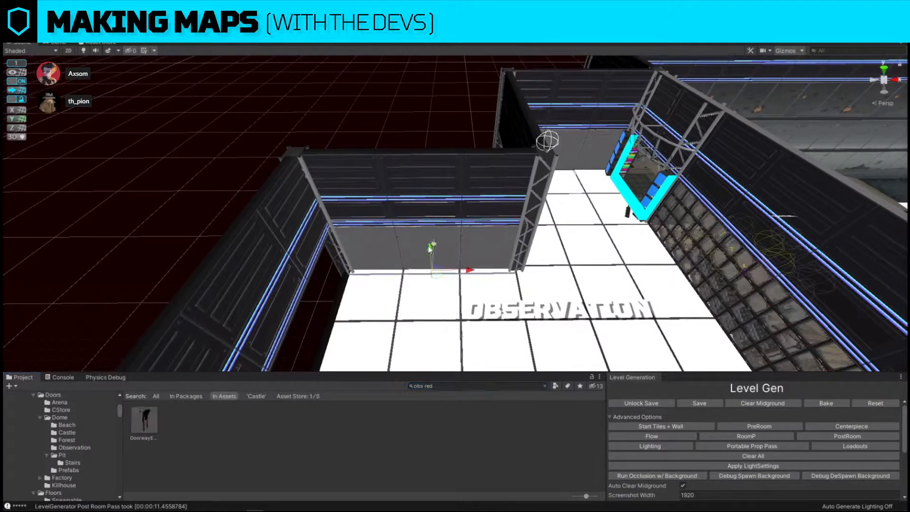
pyautogui.hotkey('ctrl', 'shift', 'r')
pyautogui.moveTo(146, 416); pyautogui.dragTo(448, 291)
pyautogui.keyDown('alt'); pyautogui.moveTo(342, 208); pyautogui.dragTo(668, 228); pyautogui.keyUp('alt')
pyautogui.click(577, 356)
pyautogui.click(629, 223)
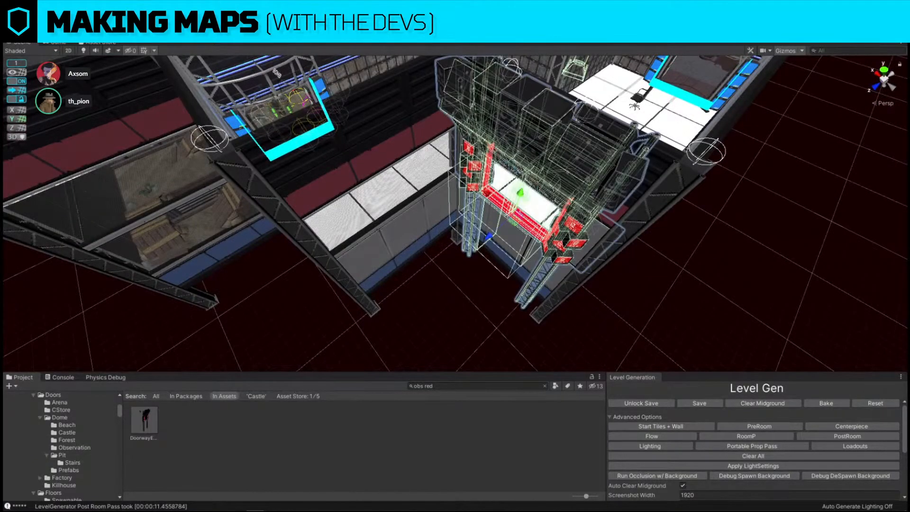
pyautogui.hotkey('ctrl', 'z')
# Replace the exterior window walls around the red Observation doorway with WallExt_Dome_F3_3x_solid
pyautogui.scroll(1, 633, 314)
pyautogui.click(633, 314)
pyautogui.moveTo(633, 314); pyautogui.dragTo(633, 261, button='right')
pyautogui.click(546, 259)
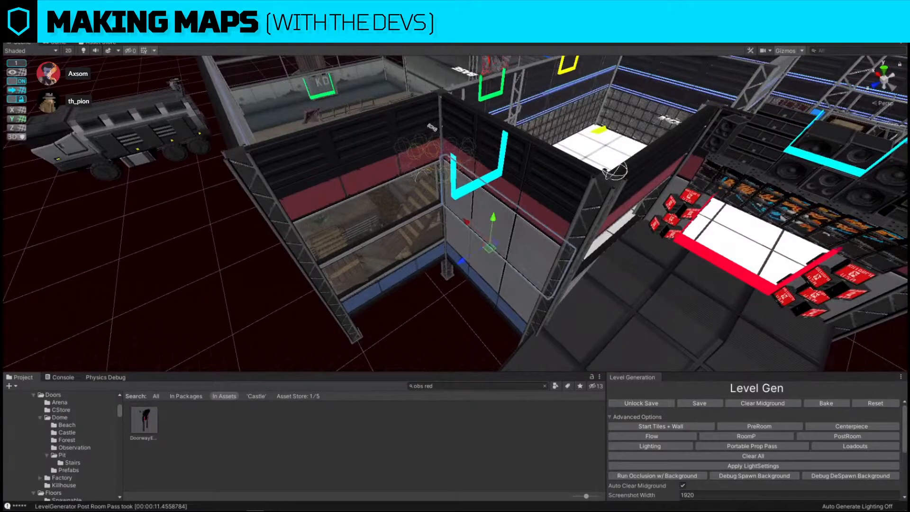
pyautogui.click(601, 246)
pyautogui.moveTo(600, 246); pyautogui.dragTo(539, 239, button='right')
pyautogui.click(485, 242)
pyautogui.hotkey('ctrl', 'z')
pyautogui.click(549, 231)
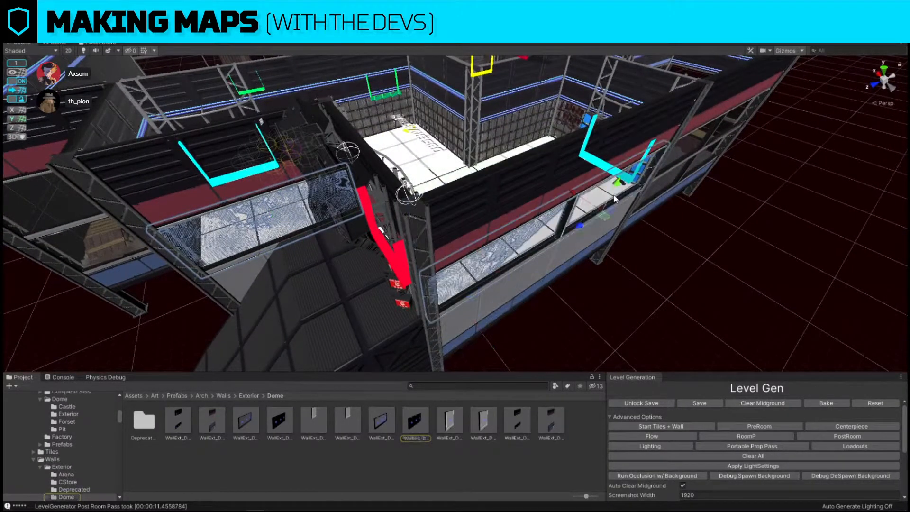
pyautogui.hotkey('ctrl', 'shift', 'r')
pyautogui.moveTo(414, 427); pyautogui.dragTo(473, 290)
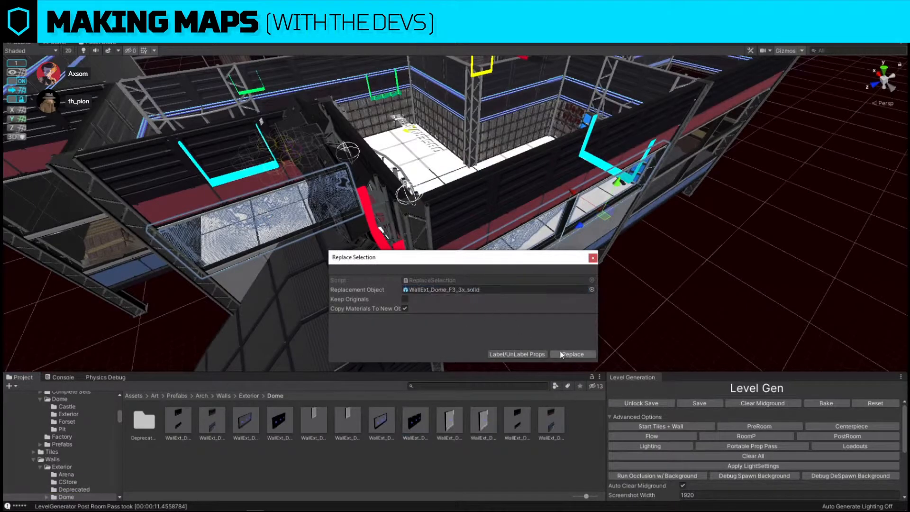
pyautogui.click(564, 355)
# Replace the remaining exterior window sections around the neighbouring outer corner with solid Dome wall prefabs
pyautogui.moveTo(657, 293); pyautogui.dragTo(680, 285, button='right')
pyautogui.moveTo(612, 267); pyautogui.dragTo(551, 276, button='right')
pyautogui.click(455, 206)
pyautogui.hotkey('ctrl', 'shift', 'r')
pyautogui.click(569, 354)
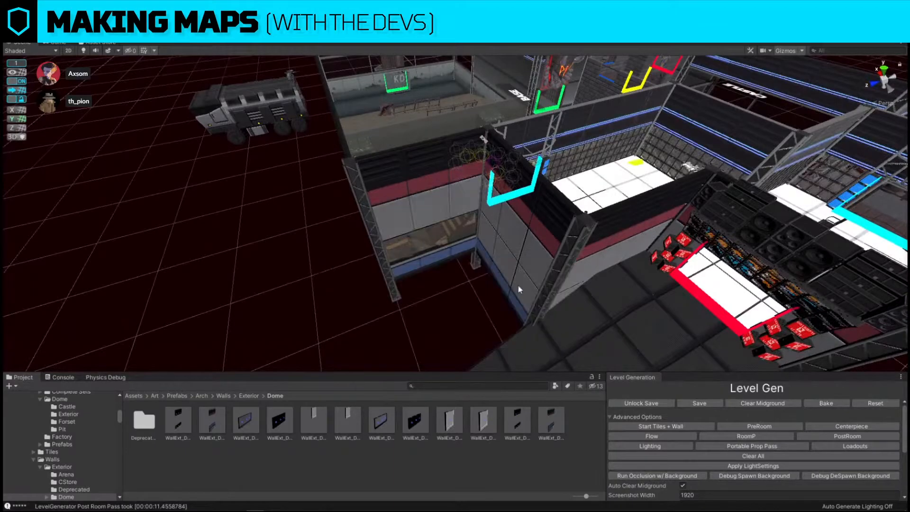
pyautogui.click(445, 233)
pyautogui.hotkey('ctrl', 'shift', 'r')
pyautogui.moveTo(281, 424); pyautogui.dragTo(441, 290)
pyautogui.click(572, 354)
# Delete the barrel stack and the well from the Castle hallway
pyautogui.moveTo(382, 323); pyautogui.dragTo(607, 246, button='right')
pyautogui.click(583, 230)
pyautogui.press('Delete')
pyautogui.click(573, 169)
pyautogui.moveTo(573, 168); pyautogui.dragTo(527, 272, button='right')
pyautogui.click(519, 261)
pyautogui.moveTo(755, 270); pyautogui.dragTo(761, 272)
pyautogui.press('Delete')
# Move the framed picture along the Castle hallway wall towards the CASTLE label
pyautogui.click(476, 159)
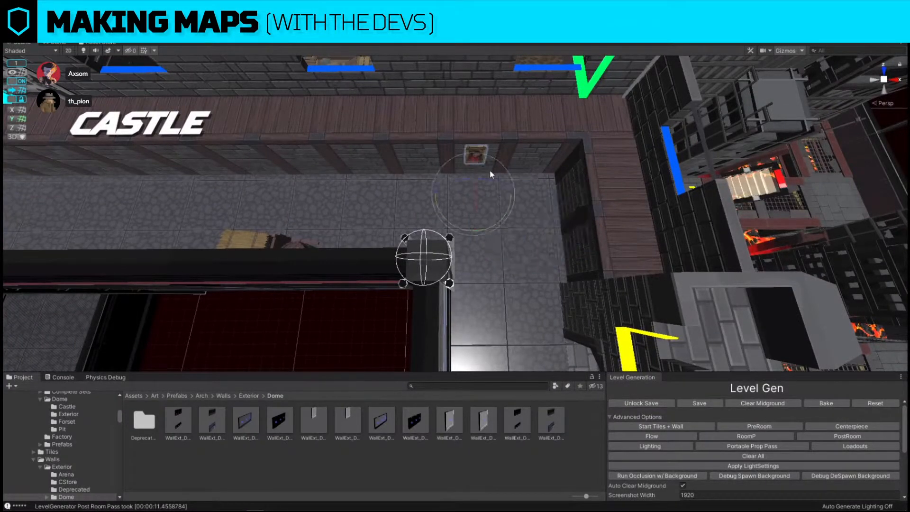
pyautogui.press('w')
pyautogui.moveTo(519, 201); pyautogui.dragTo(363, 223)
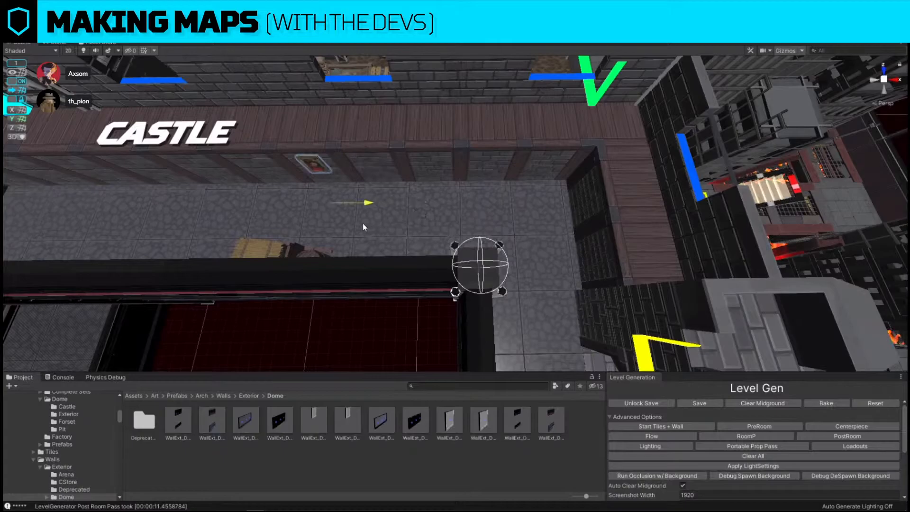
# Search the assets for "fort stair", then duplicate the Castle hallway cart and shift the copy towards the Observation doorway
pyautogui.click(290, 252)
pyautogui.moveTo(304, 242)
pyautogui.mouseDown(button='right')
pyautogui.moveTo(386, 183)
pyautogui.moveTo(367, 221)
pyautogui.mouseUp(button='right')
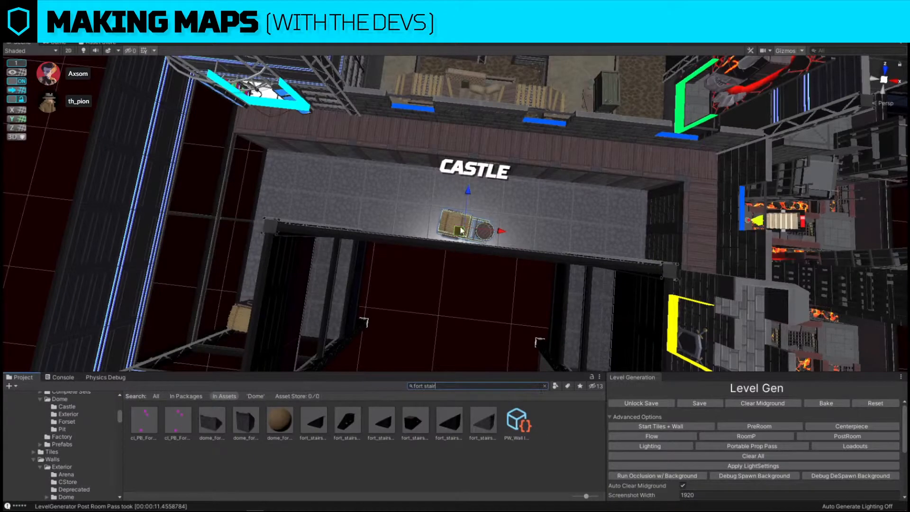
pyautogui.moveTo(459, 235); pyautogui.dragTo(540, 223)
pyautogui.hotkey('ctrl', 'z')
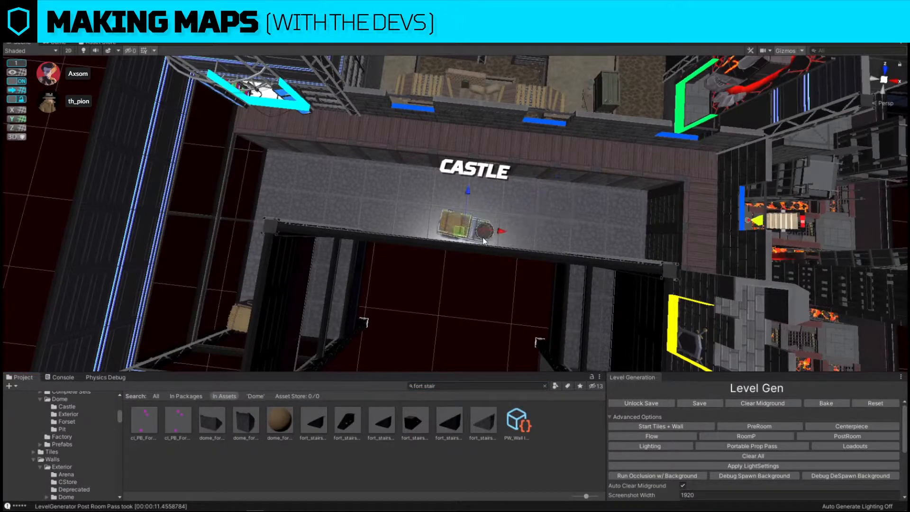
pyautogui.hotkey('ctrl', 'd')
pyautogui.moveTo(459, 233); pyautogui.dragTo(396, 221)
pyautogui.moveTo(397, 220); pyautogui.dragTo(412, 236, button='right')
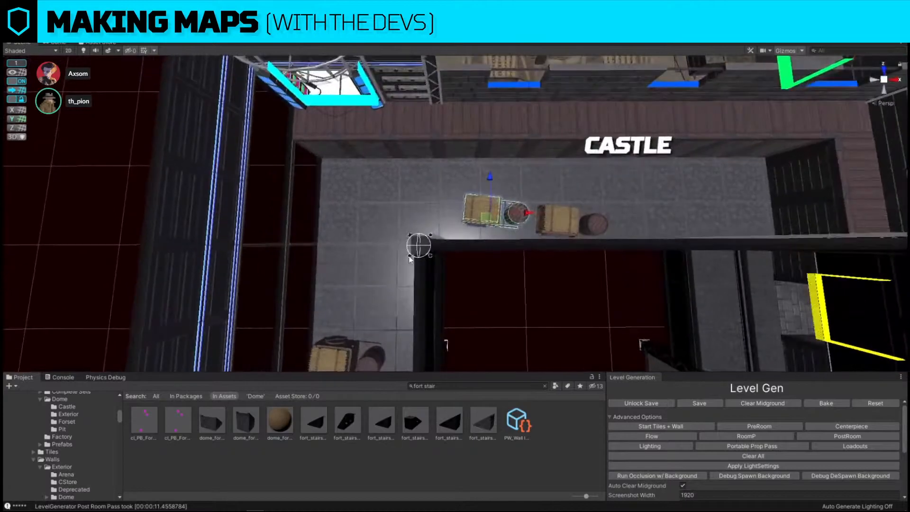
# Replace the duplicated cart with a fort stairs prefab
pyautogui.hotkey('ctrl', 'shift', 'r')
pyautogui.moveTo(367, 421); pyautogui.dragTo(469, 290)
pyautogui.click(573, 354)
pyautogui.click(503, 219)
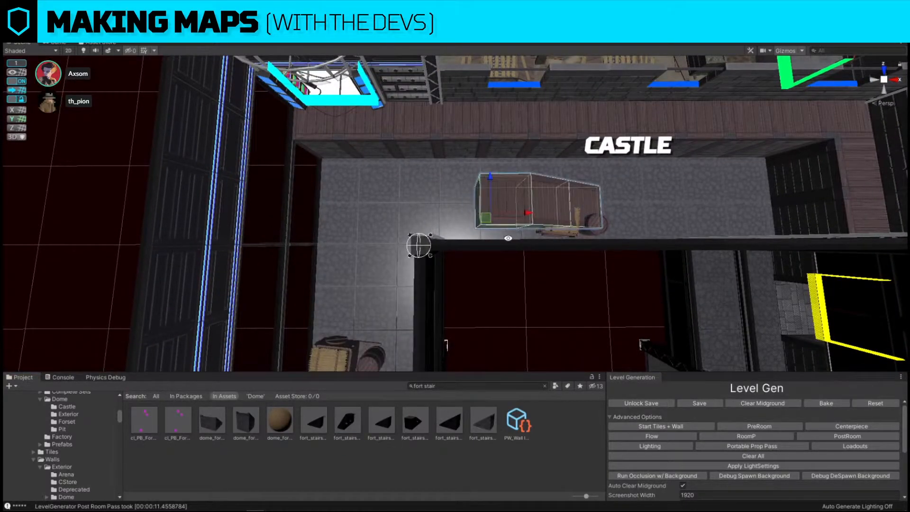
# Rotate the fort stairs and fit them against the wooden walkway below the cyan Observation doorway, then turn grid snapping back on
pyautogui.press('e')
pyautogui.moveTo(492, 249); pyautogui.dragTo(337, 178)
pyautogui.press('w')
pyautogui.moveTo(594, 191); pyautogui.dragTo(478, 139, button='right')
pyautogui.press('w')
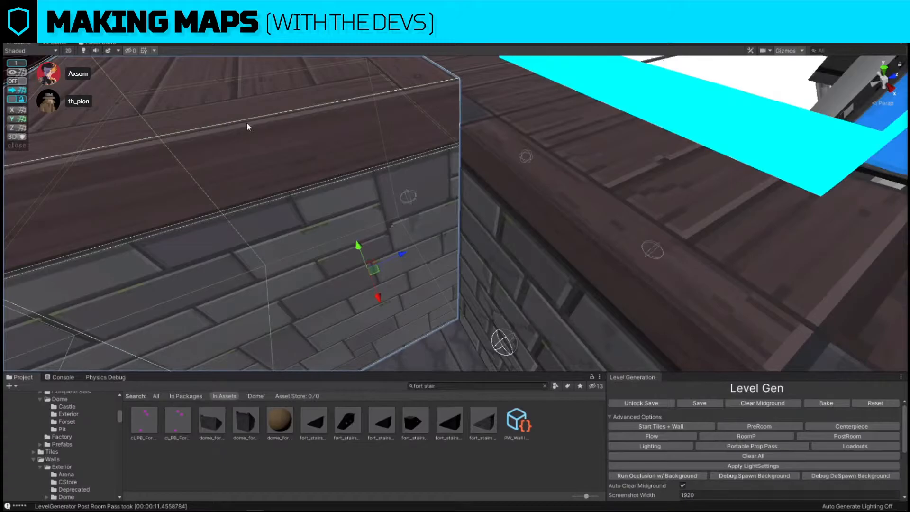
pyautogui.moveTo(247, 126); pyautogui.dragTo(244, 115, button='right')
pyautogui.moveTo(401, 237); pyautogui.dragTo(423, 159, button='right')
pyautogui.press('w')
pyautogui.click(18, 83)
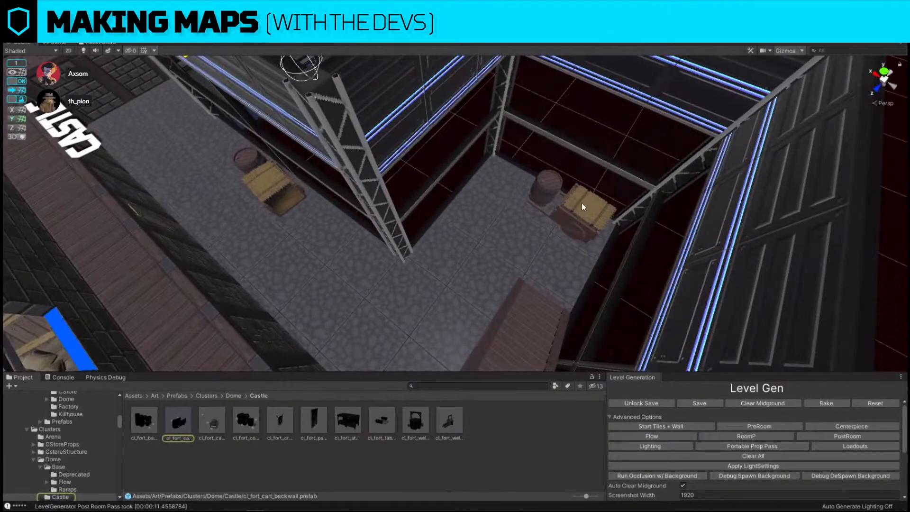
# Replace the cart and barrel in the corner at the end of the Castle corridor with the cl_fort_stands prefab
pyautogui.click(582, 203)
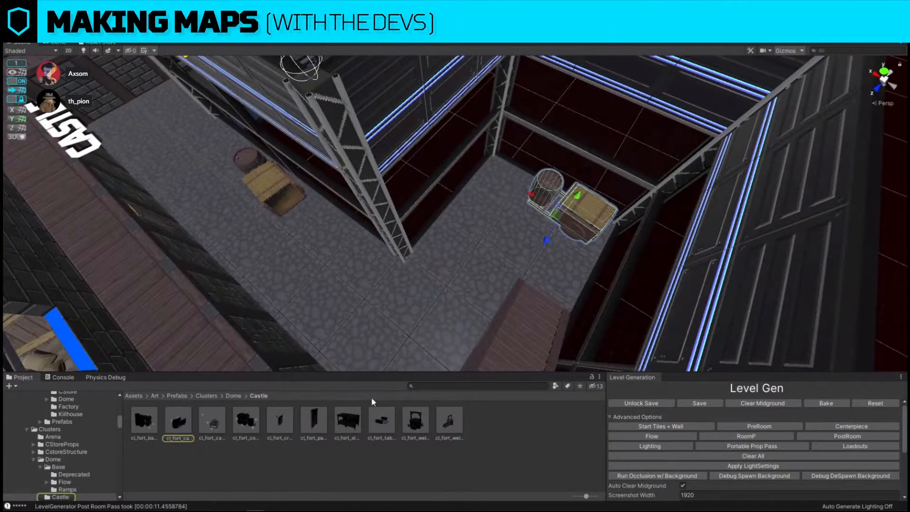
pyautogui.moveTo(351, 434); pyautogui.dragTo(465, 291)
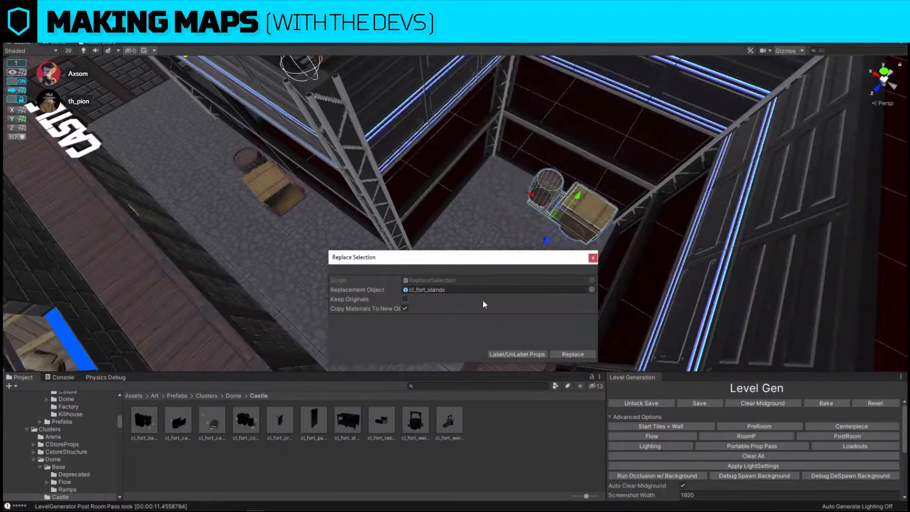
pyautogui.click(573, 354)
# Rotate the fort stand and fit it across the corridor's dead end, with grid snapping switched off
pyautogui.press('f')
pyautogui.moveTo(509, 228); pyautogui.dragTo(617, 225)
pyautogui.press('w')
pyautogui.moveTo(452, 194); pyautogui.dragTo(368, 189)
pyautogui.press('f')
pyautogui.keyDown('alt'); pyautogui.moveTo(489, 313); pyautogui.dragTo(266, 199); pyautogui.keyUp('alt')
pyautogui.scroll(-3, 473, 231)
pyautogui.keyDown('alt'); pyautogui.moveTo(473, 232); pyautogui.dragTo(412, 184); pyautogui.keyUp('alt')
pyautogui.scroll(3, 411, 184)
pyautogui.moveTo(385, 186); pyautogui.dragTo(424, 154, button='right')
pyautogui.click(502, 234)
pyautogui.moveTo(448, 201); pyautogui.dragTo(738, 186, button='right')
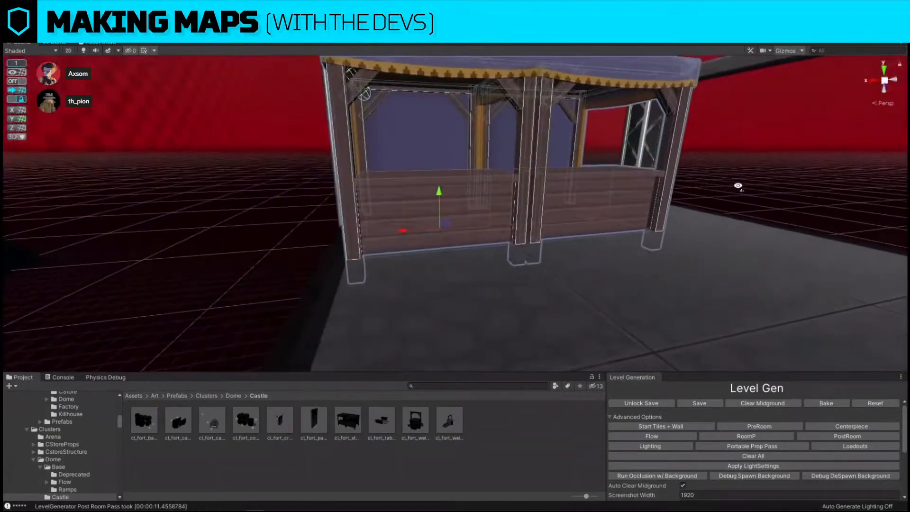
# Spawn the loadouts and run the lighting pass, checking the console log for the generator output
pyautogui.click(848, 447)
pyautogui.moveTo(550, 324); pyautogui.dragTo(476, 347, button='right')
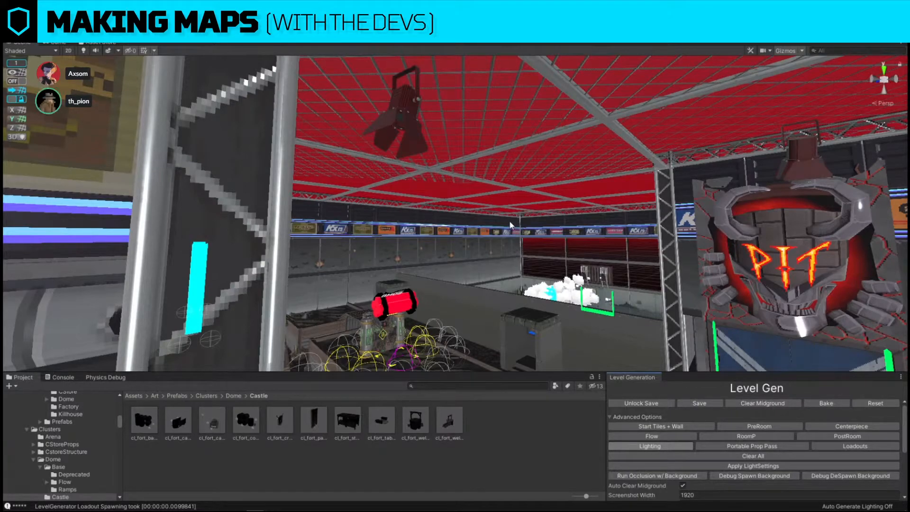
pyautogui.click(69, 378)
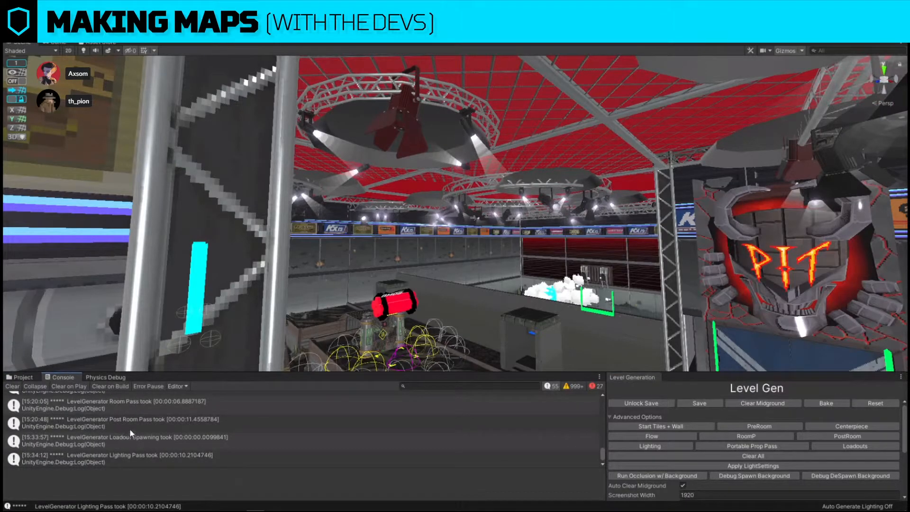
pyautogui.click(28, 379)
# Examine the Castle, Pit, Observation and Base rooms from above to review the layout
pyautogui.moveTo(269, 297); pyautogui.dragTo(330, 355, button='right')
pyautogui.press('s')
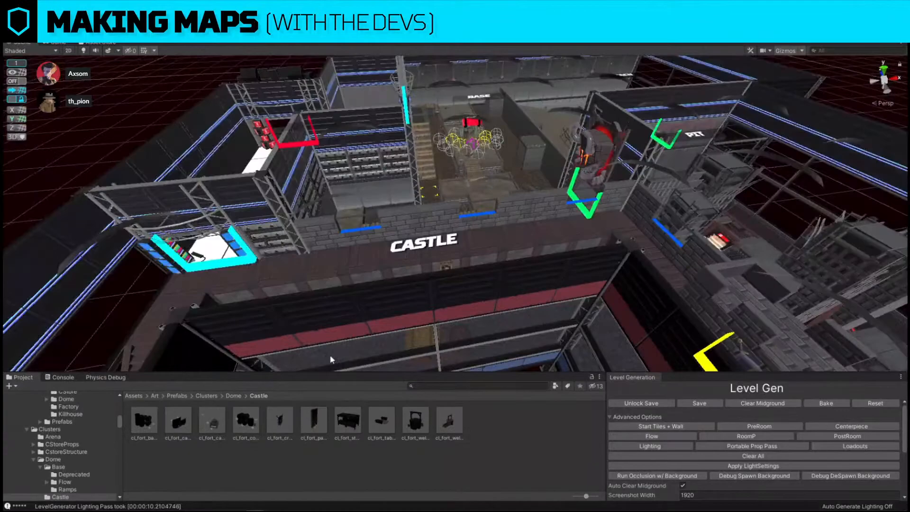
pyautogui.scroll(3, 331, 359)
pyautogui.moveTo(410, 304); pyautogui.dragTo(533, 291, button='middle')
pyautogui.moveTo(532, 291); pyautogui.dragTo(511, 354, button='right')
pyautogui.scroll(-4, 486, 259)
pyautogui.moveTo(486, 259); pyautogui.dragTo(474, 277, button='right')
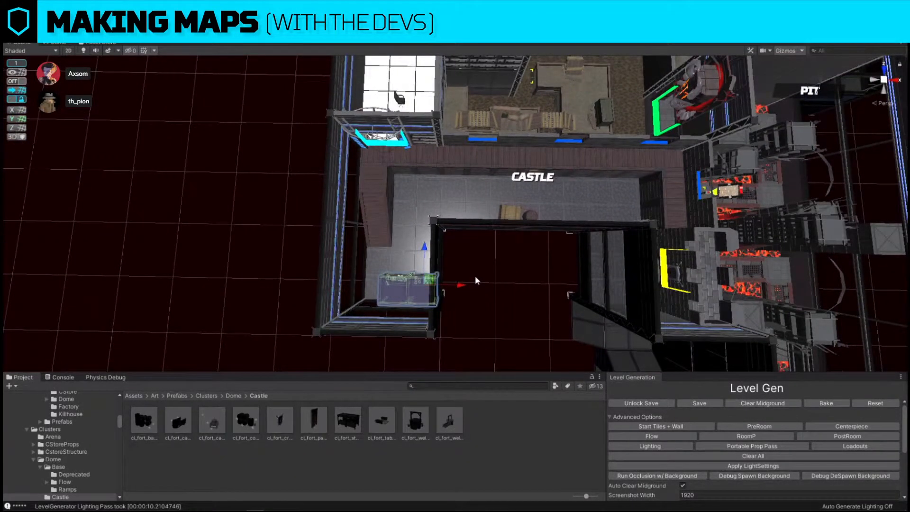
pyautogui.click(489, 263)
pyautogui.press('d')
pyautogui.moveTo(488, 263); pyautogui.dragTo(490, 264, button='right')
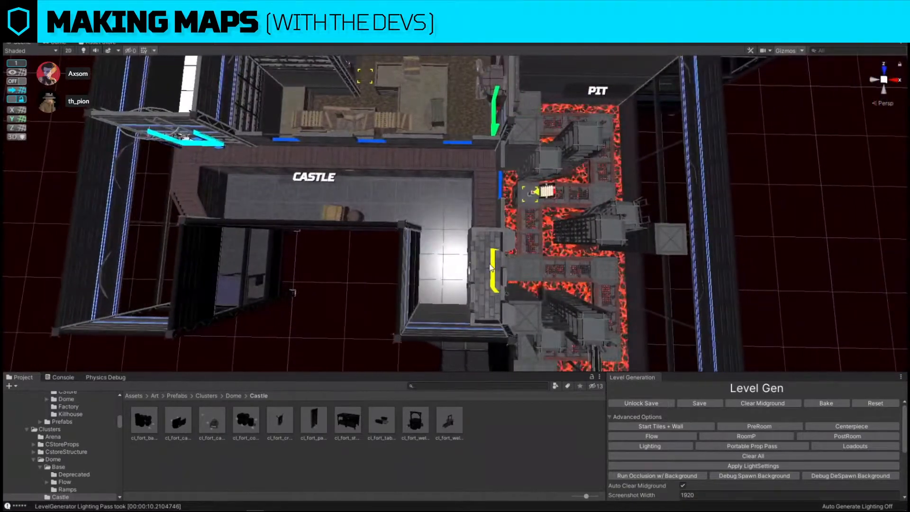
pyautogui.scroll(-5, 491, 267)
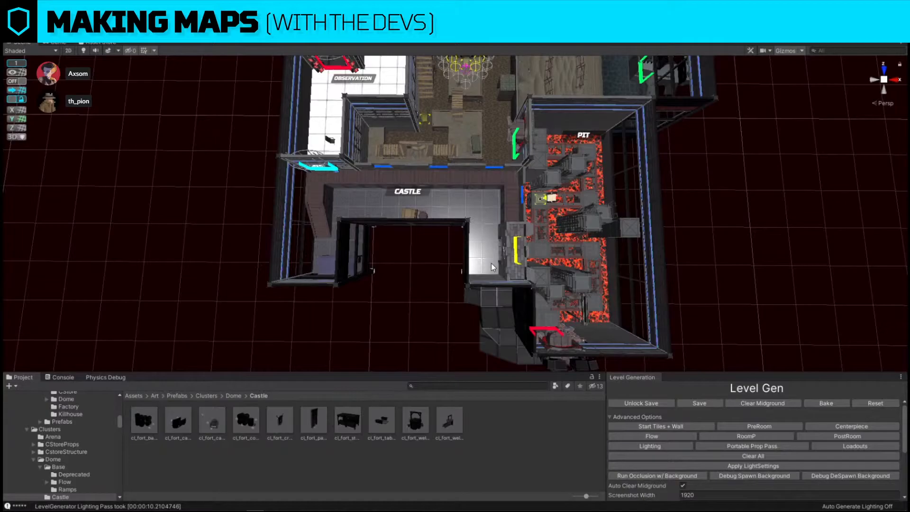
pyautogui.moveTo(491, 263); pyautogui.dragTo(454, 216, button='right')
pyautogui.press('w')
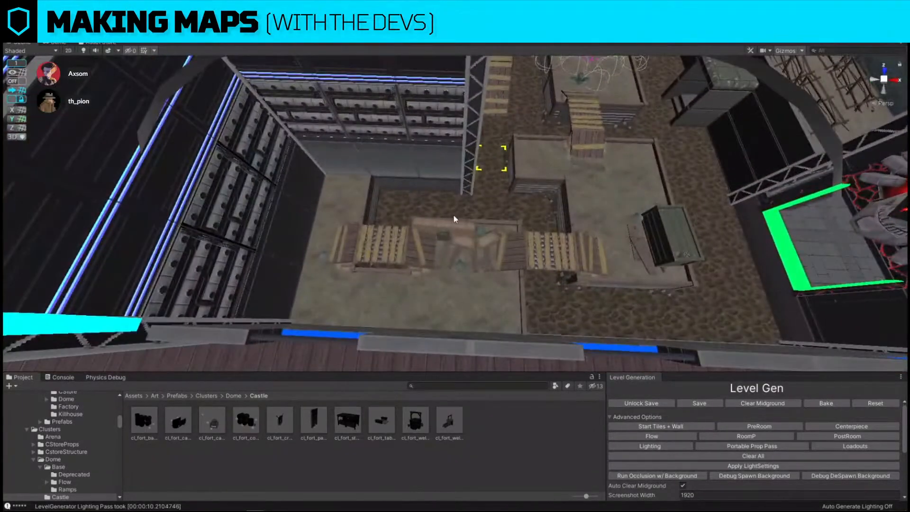
pyautogui.scroll(-10, 405, 246)
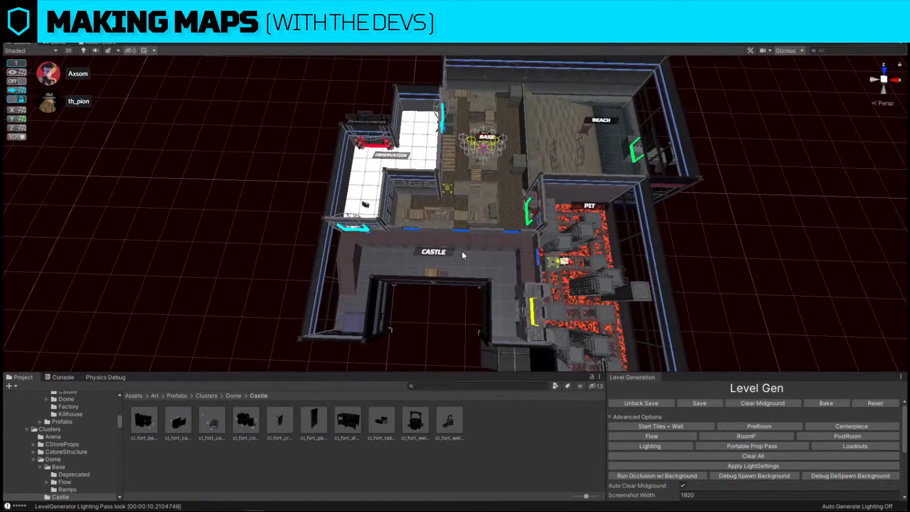
pyautogui.moveTo(462, 252); pyautogui.dragTo(463, 251, button='right')
pyautogui.scroll(10, 587, 206)
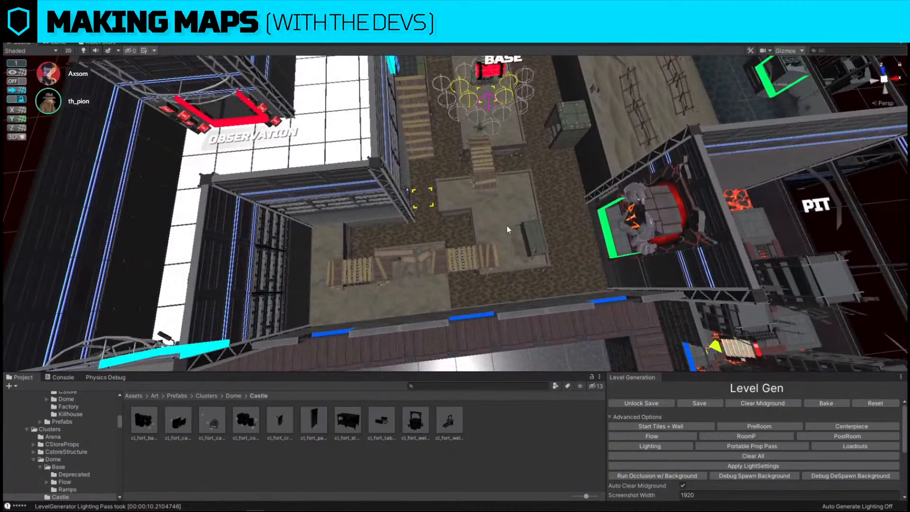
# Place a copy of the Base's dirt platform in front of the green Pit doorway and turn grid snapping on
pyautogui.moveTo(508, 227); pyautogui.dragTo(564, 214, button='right')
pyautogui.scroll(3, 564, 213)
pyautogui.click(434, 258)
pyautogui.moveTo(445, 236); pyautogui.dragTo(510, 259, button='right')
pyautogui.scroll(3, 510, 259)
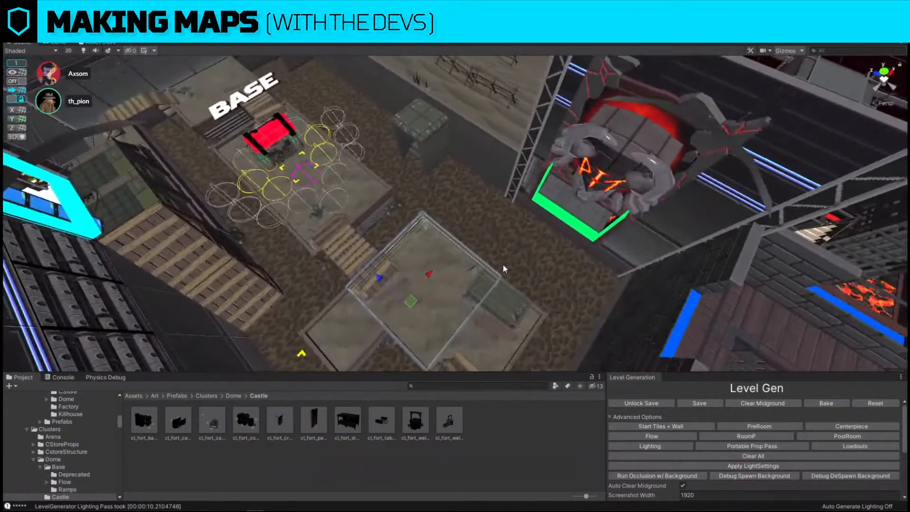
pyautogui.moveTo(408, 312); pyautogui.dragTo(487, 258)
pyautogui.click(15, 82)
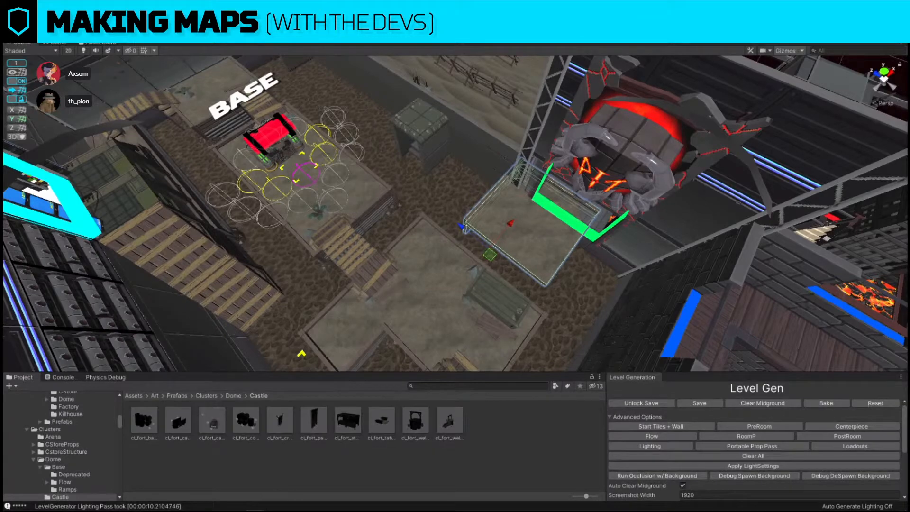
# Replace the copied platform at the Pit doorway with the cl_Dome_WallInt_Ramp_Door prefab from the Dome Base cluster
pyautogui.click(522, 223)
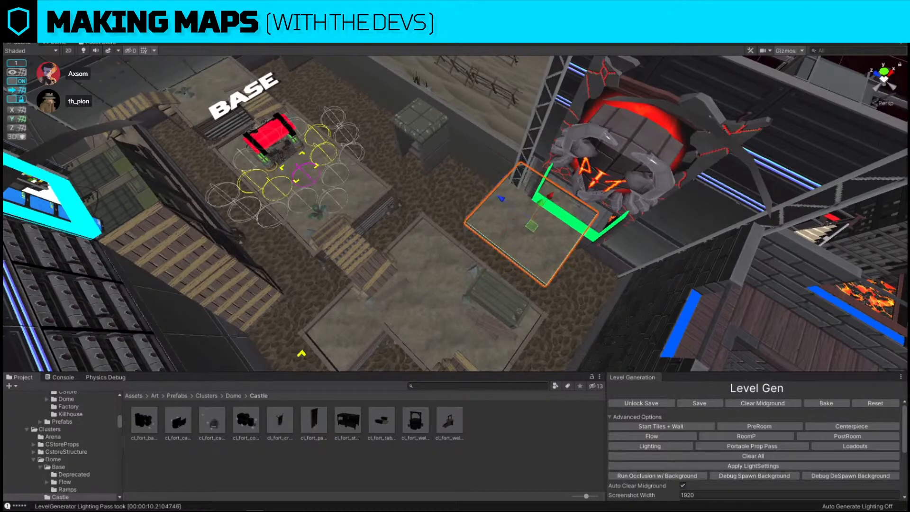
pyautogui.click(551, 237)
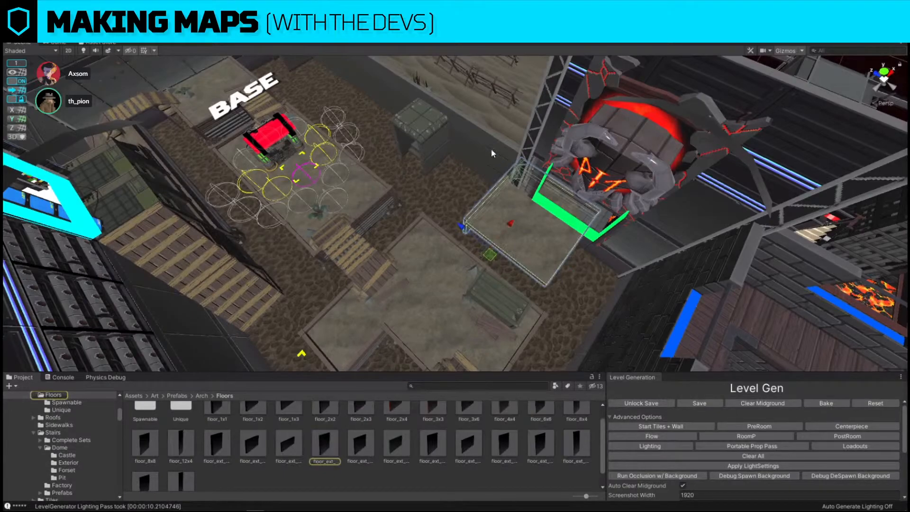
pyautogui.moveTo(484, 106); pyautogui.dragTo(393, 116, button='right')
pyautogui.click(551, 159)
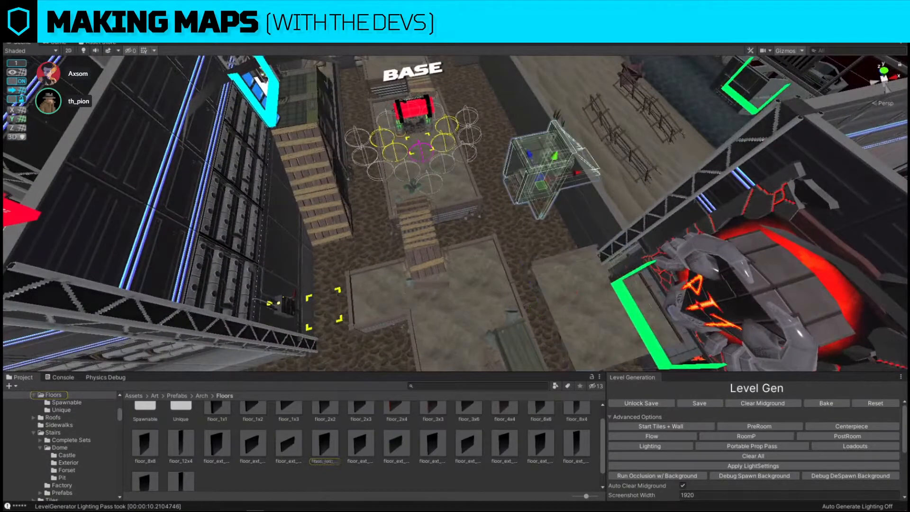
pyautogui.click(621, 306)
pyautogui.scroll(-3, 528, 435)
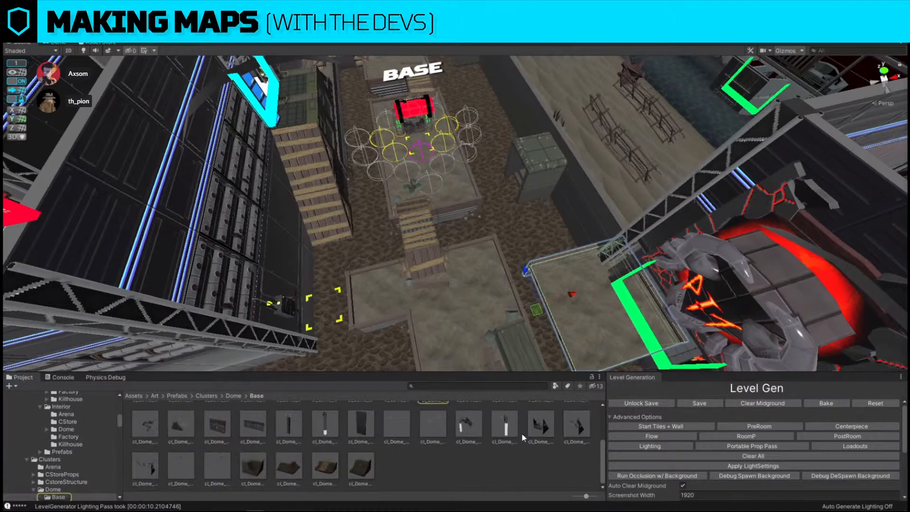
pyautogui.hotkey('ctrl', 'shift', 'r')
pyautogui.moveTo(331, 466); pyautogui.dragTo(516, 289)
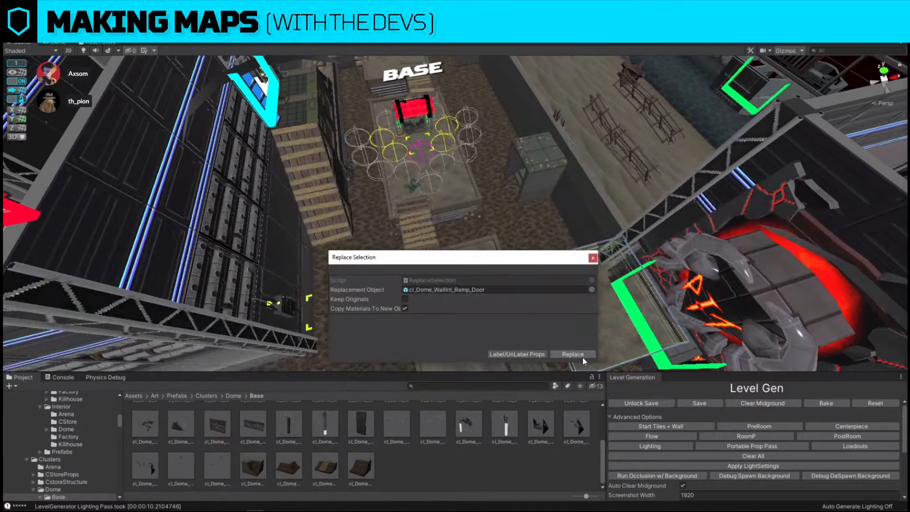
pyautogui.click(583, 354)
# Move the door ramp up against the green Pit doorway
pyautogui.moveTo(573, 299); pyautogui.dragTo(419, 187, button='right')
pyautogui.moveTo(409, 192); pyautogui.dragTo(399, 91)
pyautogui.moveTo(411, 148); pyautogui.dragTo(551, 118, button='right')
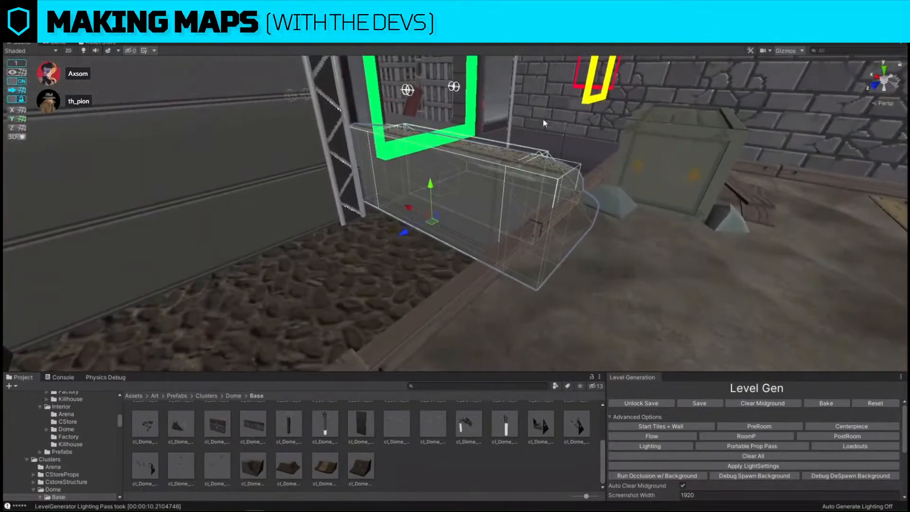
pyautogui.moveTo(439, 201); pyautogui.dragTo(439, 204)
pyautogui.moveTo(439, 204); pyautogui.dragTo(360, 262, button='right')
# Rotate the door ramp so it slopes from the Pit threshold down to the Base trench floor
pyautogui.press('e')
pyautogui.moveTo(459, 332); pyautogui.dragTo(448, 348, button='right')
pyautogui.moveTo(428, 357); pyautogui.dragTo(401, 325)
pyautogui.hotkey('ctrl', 'z')
pyautogui.moveTo(459, 313)
pyautogui.mouseDown(button='right')
pyautogui.moveTo(461, 329)
pyautogui.moveTo(465, 300)
pyautogui.mouseUp(button='right')
pyautogui.moveTo(466, 295); pyautogui.dragTo(493, 184)
pyautogui.press('w')
pyautogui.press('w')
pyautogui.moveTo(489, 184); pyautogui.dragTo(451, 98, button='right')
# Hide the R_MapOverdraw layer and inspect the Pit doorway without its coloured markers
pyautogui.click(847, 32)
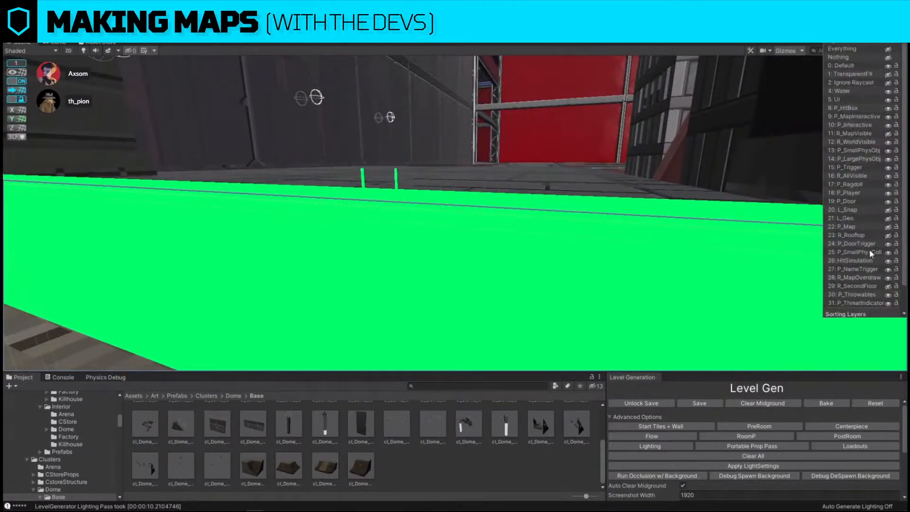
pyautogui.click(889, 277)
pyautogui.moveTo(558, 186); pyautogui.dragTo(517, 143, button='right')
pyautogui.click(517, 143)
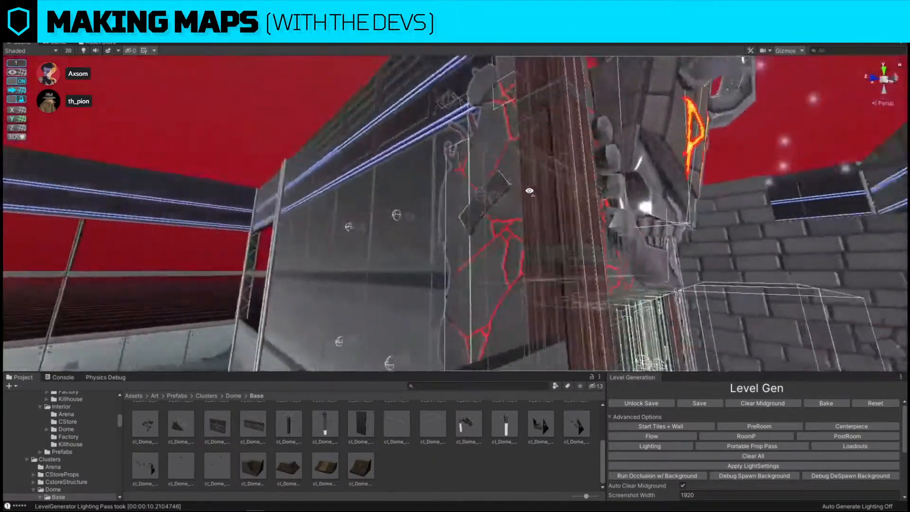
pyautogui.moveTo(530, 191); pyautogui.dragTo(476, 121, button='right')
pyautogui.click(648, 151)
pyautogui.moveTo(649, 150); pyautogui.dragTo(527, 297, button='right')
# Slide the door ramp until it sits flush with the Pit doorway threshold
pyautogui.click(539, 283)
pyautogui.press('f')
pyautogui.moveTo(421, 221); pyautogui.dragTo(394, 225)
pyautogui.moveTo(394, 225); pyautogui.dragTo(480, 227, button='right')
pyautogui.moveTo(597, 228); pyautogui.dragTo(518, 208, button='right')
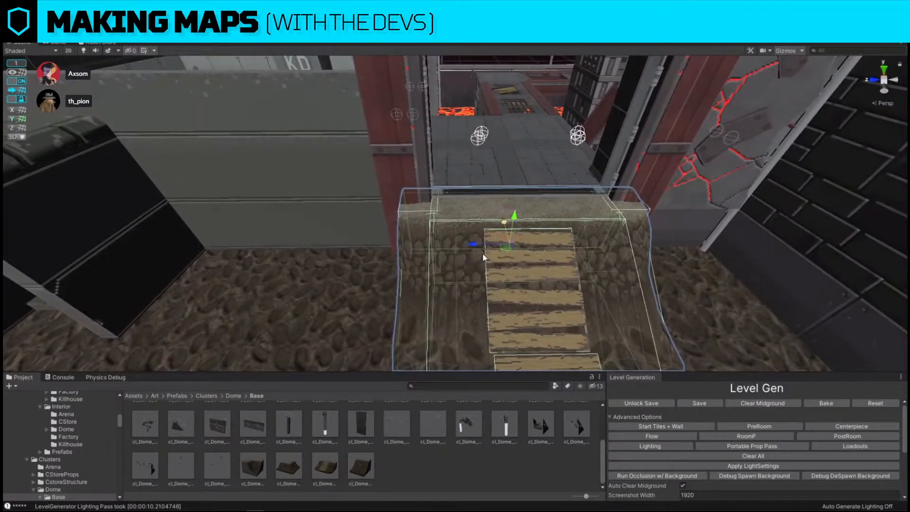
# Duplicate the door ramp towards the Base crate and replace the copy with another ramp prefab from the Dome Base cluster
pyautogui.hotkey('ctrl', 'd')
pyautogui.moveTo(472, 246); pyautogui.dragTo(389, 252)
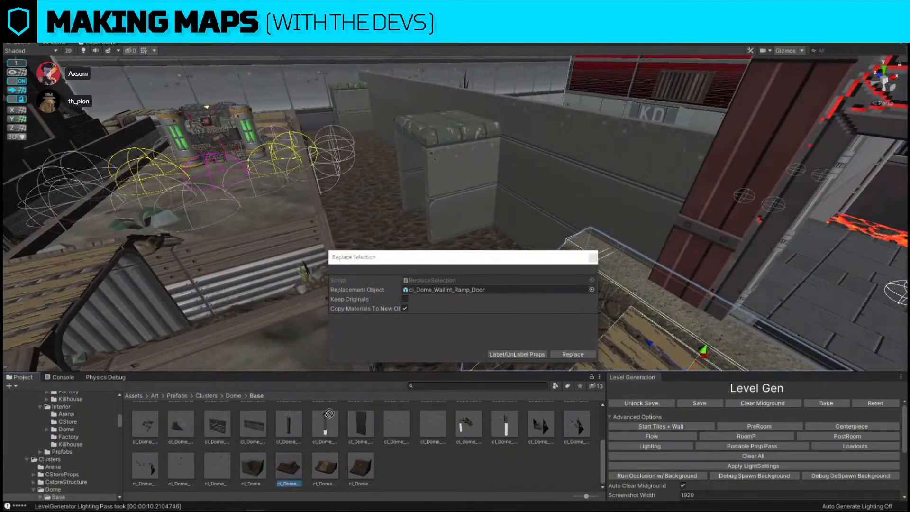
pyautogui.moveTo(329, 413); pyautogui.dragTo(447, 294)
pyautogui.click(573, 354)
# Shift the new side piece beside the door ramp and replace it with dome_trench_ramp_corner_out
pyautogui.click(615, 300)
pyautogui.moveTo(629, 291); pyautogui.dragTo(696, 331, button='right')
pyautogui.moveTo(447, 190); pyautogui.dragTo(350, 177)
pyautogui.click(428, 210)
pyautogui.click(389, 185)
pyautogui.hotkey('ctrl', 'shift', 'r')
pyautogui.moveTo(467, 423); pyautogui.dragTo(485, 290)
pyautogui.click(572, 354)
# Rotate the trench ramp corner and move it against the door ramp's side nearest the crate
pyautogui.click(402, 184)
pyautogui.moveTo(458, 217); pyautogui.dragTo(370, 271, button='right')
pyautogui.press('e')
pyautogui.moveTo(352, 215); pyautogui.dragTo(248, 271)
pyautogui.press('w')
pyautogui.moveTo(331, 201); pyautogui.dragTo(383, 271)
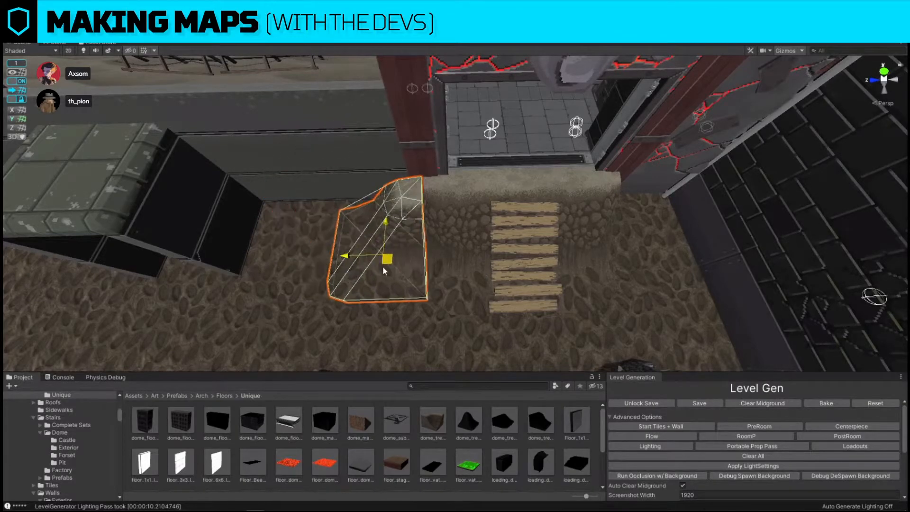
# Adjust the corner piece's height, turn grid snapping off, and slide the piece flush against the wall and door ramp
pyautogui.moveTo(397, 264); pyautogui.dragTo(640, 235, button='right')
pyautogui.moveTo(549, 284); pyautogui.dragTo(312, 256, button='right')
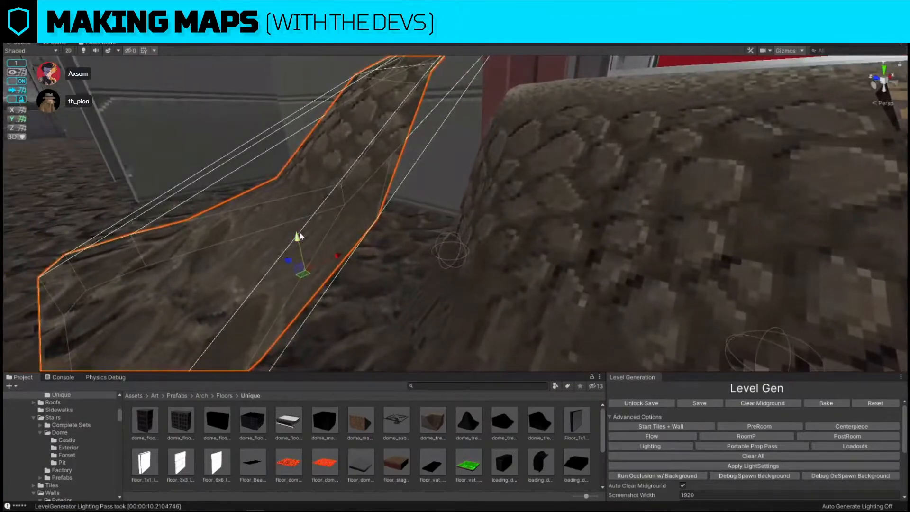
pyautogui.moveTo(299, 235); pyautogui.dragTo(307, 259)
pyautogui.moveTo(307, 259); pyautogui.dragTo(410, 203, button='right')
pyautogui.click(23, 83)
pyautogui.moveTo(303, 204); pyautogui.dragTo(427, 291, button='right')
pyautogui.moveTo(427, 291); pyautogui.dragTo(386, 274)
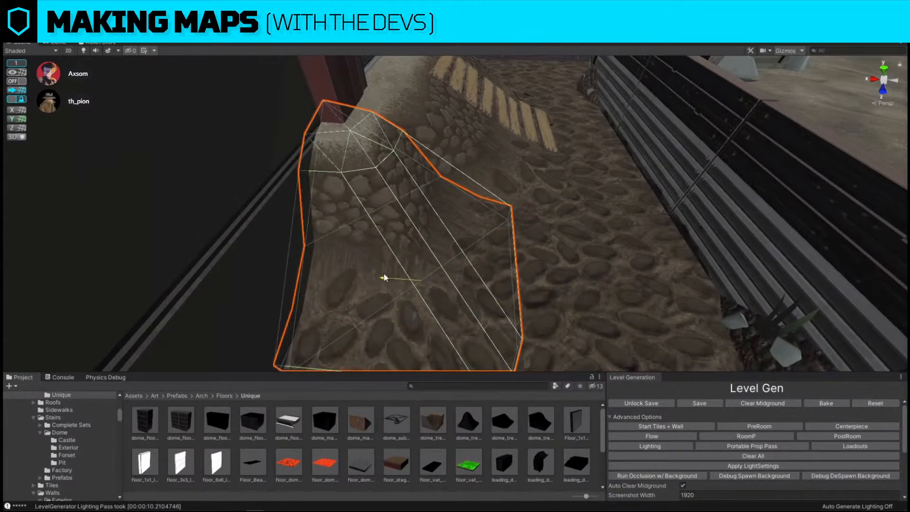
# Place a copy of the trench ramp corner on the door ramp's opposite side, next to the black brick wall
pyautogui.moveTo(514, 234); pyautogui.dragTo(467, 211, button='right')
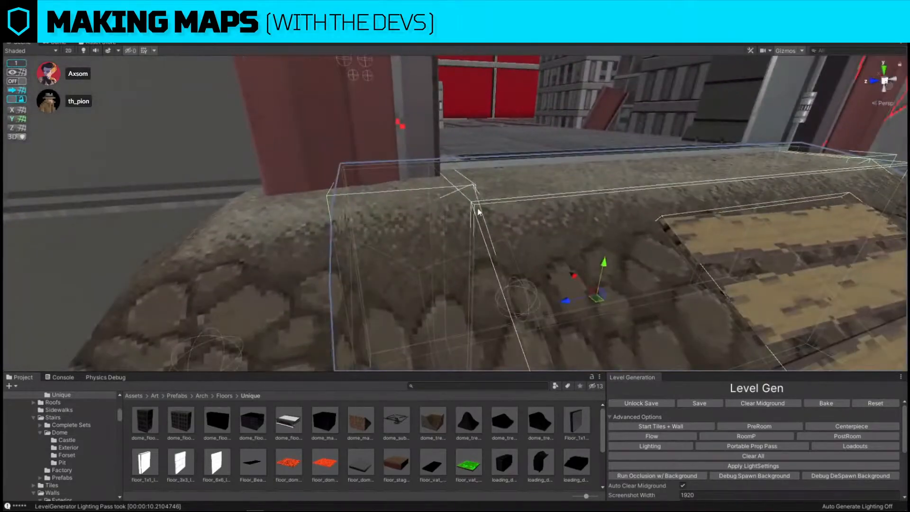
pyautogui.click(293, 258)
pyautogui.moveTo(303, 259); pyautogui.dragTo(536, 274, button='right')
pyautogui.moveTo(231, 240); pyautogui.dragTo(507, 237)
pyautogui.moveTo(507, 237); pyautogui.dragTo(507, 240, button='right')
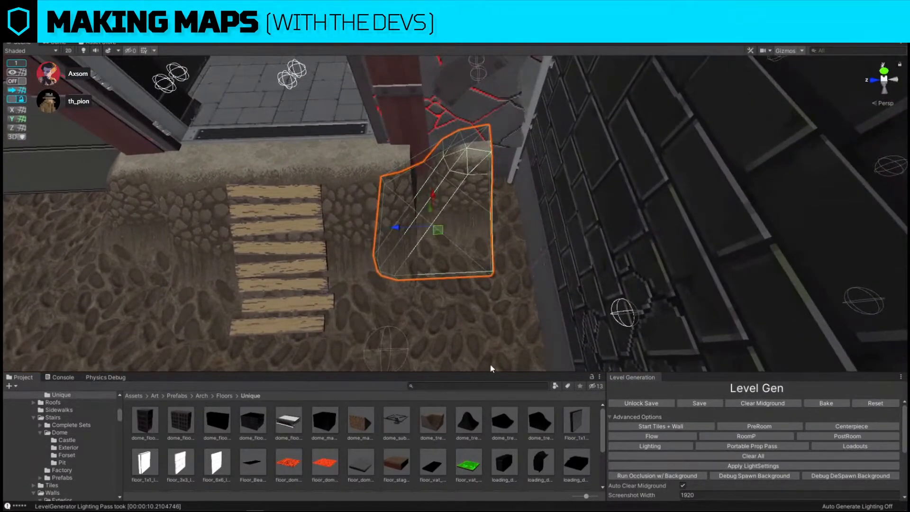
# Replace the copied corner with a straight trench ramp piece, turn grid snapping on and align it with the door ramp
pyautogui.hotkey('ctrl', 'shift', 'r')
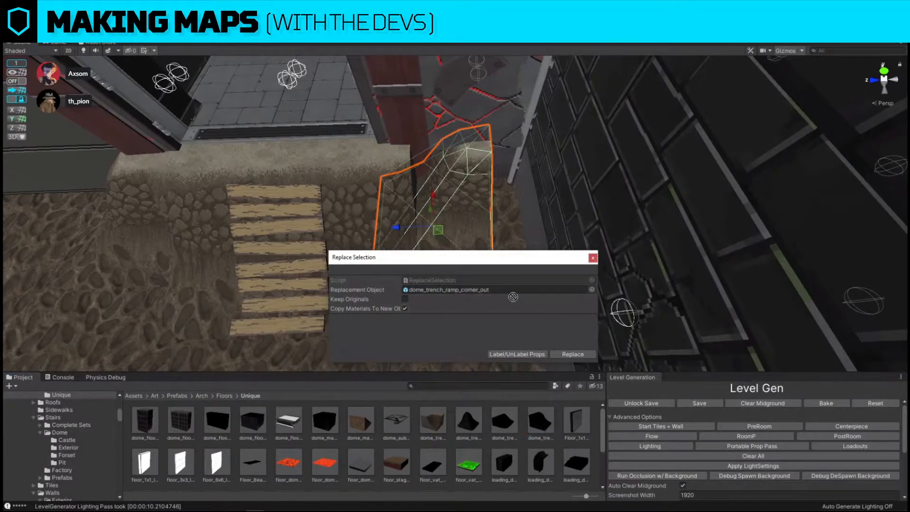
pyautogui.click(573, 354)
pyautogui.click(460, 225)
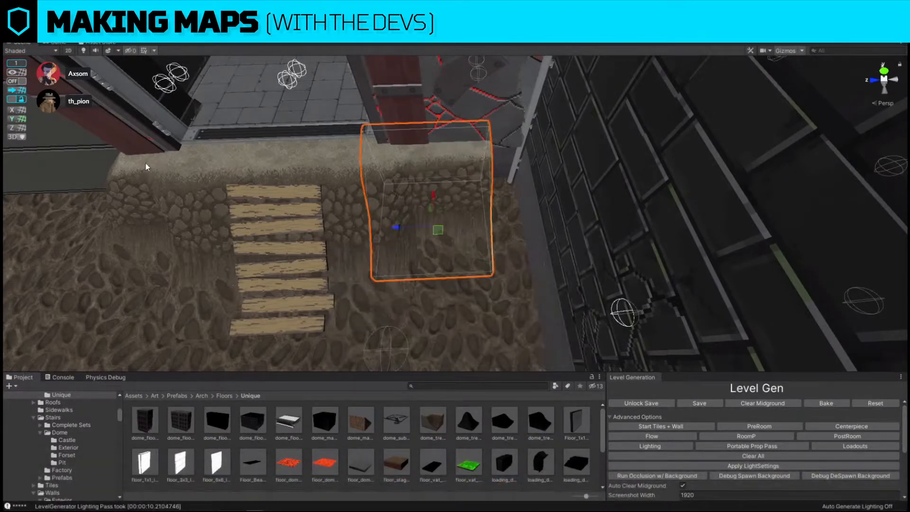
pyautogui.click(16, 81)
pyautogui.moveTo(425, 228); pyautogui.dragTo(437, 228)
# Search the assets for "dummy", try a dummy model at the Pit doorway ramp, and delete it
pyautogui.moveTo(438, 228); pyautogui.dragTo(399, 158, button='right')
pyautogui.click(487, 386)
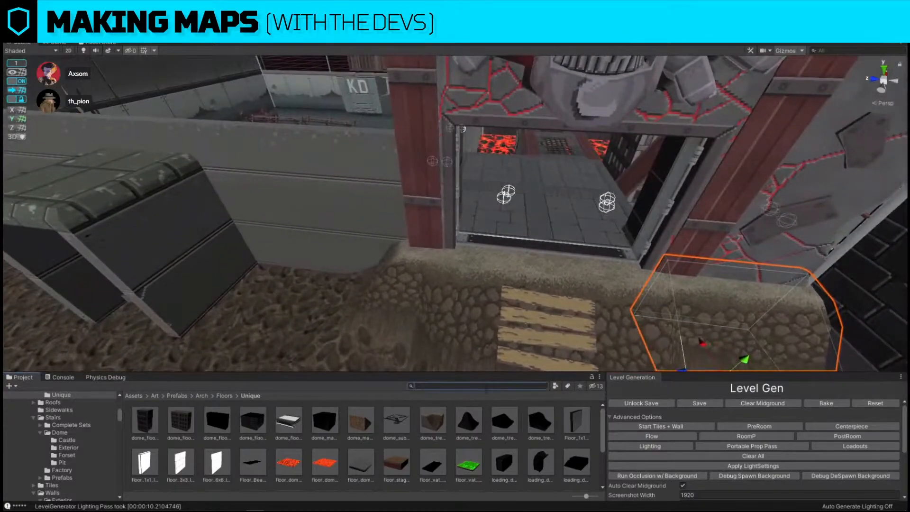
pyautogui.press('w')
pyautogui.moveTo(442, 250); pyautogui.dragTo(677, 345, button='right')
pyautogui.moveTo(377, 424); pyautogui.dragTo(541, 309)
pyautogui.moveTo(541, 309); pyautogui.dragTo(494, 285, button='right')
pyautogui.moveTo(474, 280); pyautogui.dragTo(409, 279)
pyautogui.moveTo(437, 243); pyautogui.dragTo(468, 274, button='right')
pyautogui.moveTo(473, 280); pyautogui.dragTo(476, 256)
pyautogui.press('Delete')
# Show the L_Snap layer and view the whole map from above with its snap volumes
pyautogui.press('w')
pyautogui.moveTo(593, 263); pyautogui.dragTo(413, 176, button='right')
pyautogui.press('s')
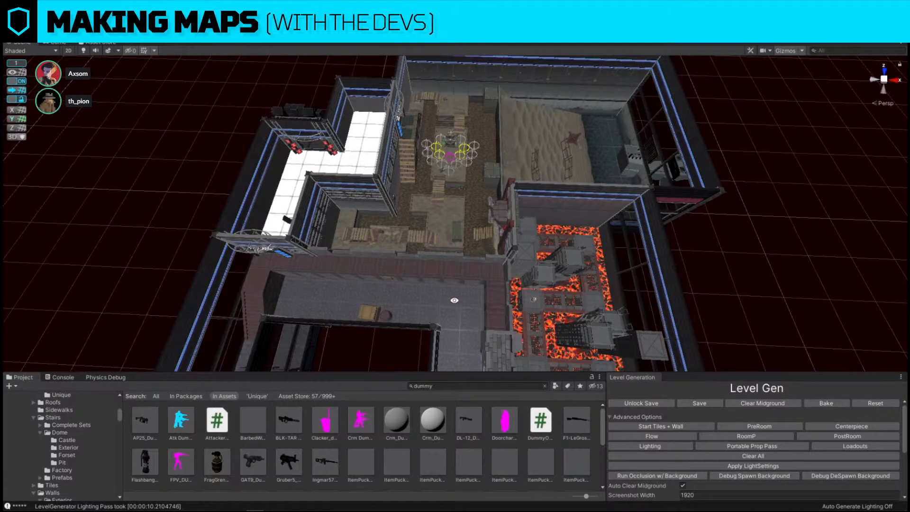
pyautogui.keyDown('alt'); pyautogui.moveTo(450, 274); pyautogui.dragTo(460, 272); pyautogui.keyUp('alt')
pyautogui.click(845, 34)
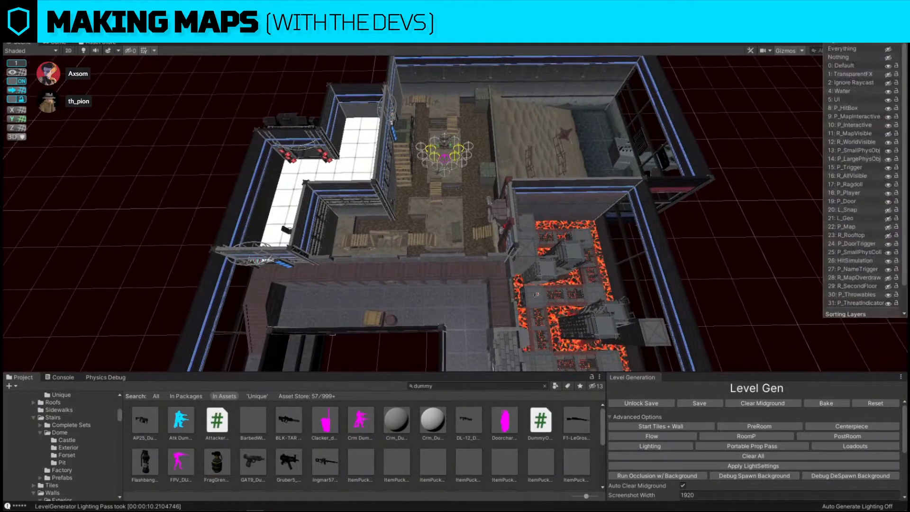
pyautogui.click(890, 210)
pyautogui.keyDown('alt'); pyautogui.moveTo(596, 186); pyautogui.dragTo(595, 219); pyautogui.keyUp('alt')
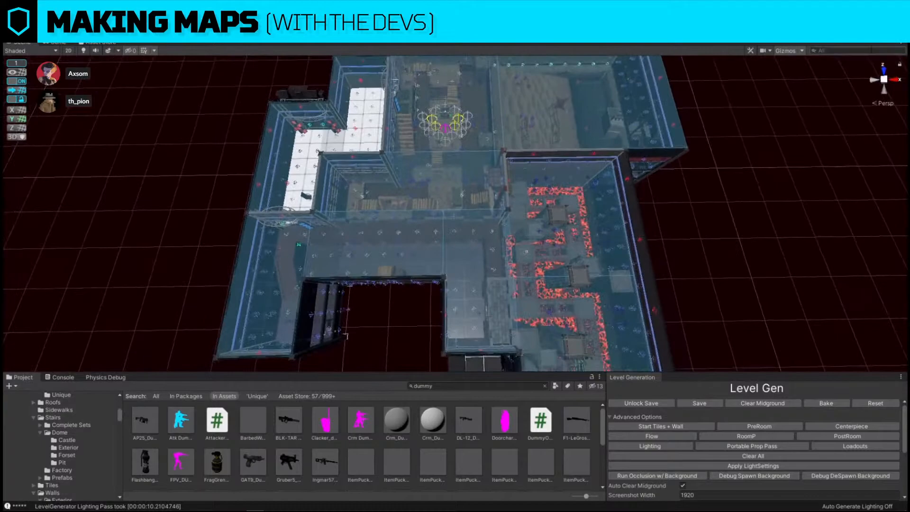
# Hide the L_Snap layer and show the R_MapOverdraw layer for the room labels and doorway markers
pyautogui.click(845, 35)
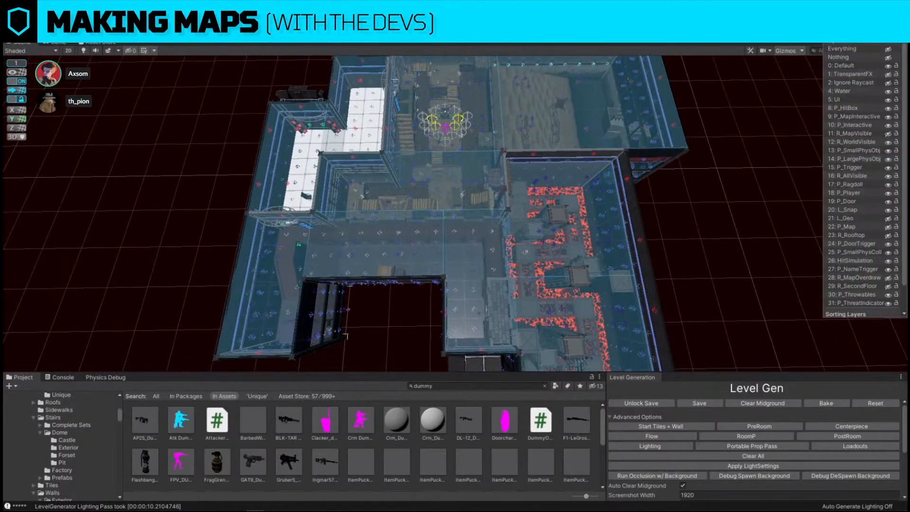
pyautogui.click(889, 210)
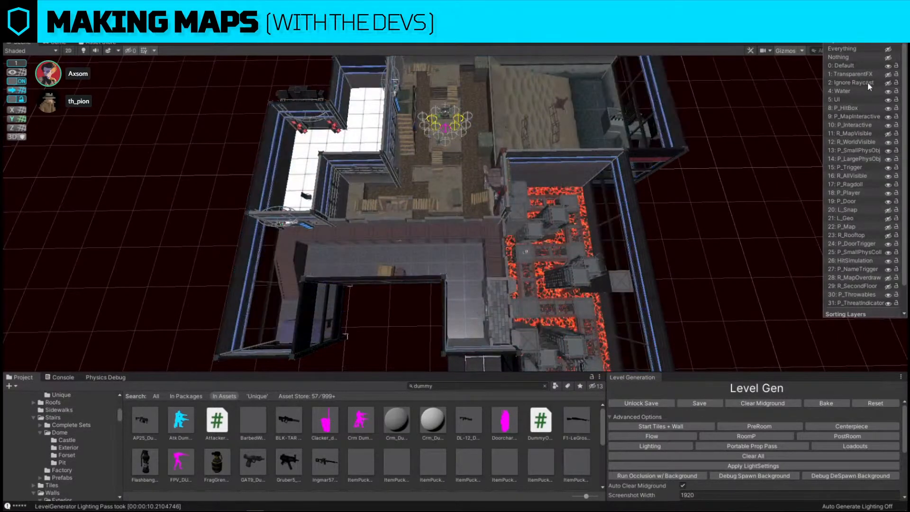
pyautogui.click(888, 278)
pyautogui.click(550, 184)
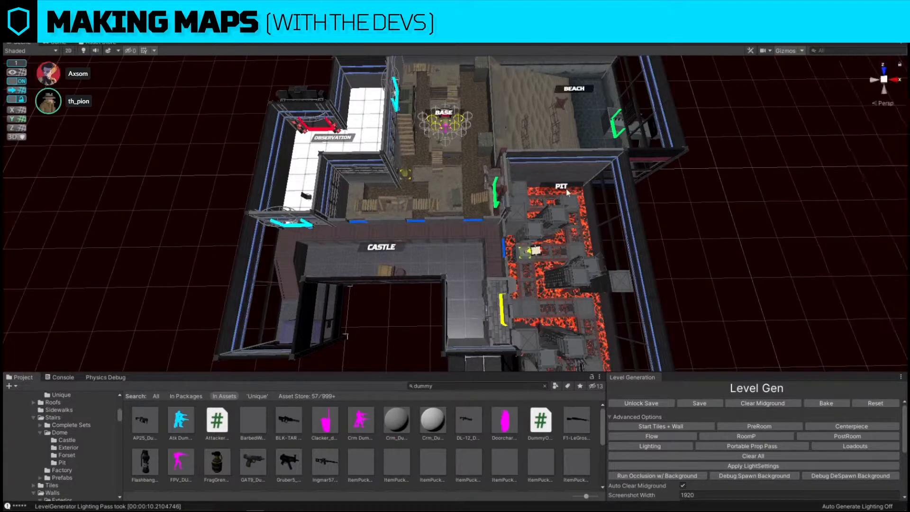
# Move the PIT room label from the far wall to the middle of the Pit room
pyautogui.click(551, 184)
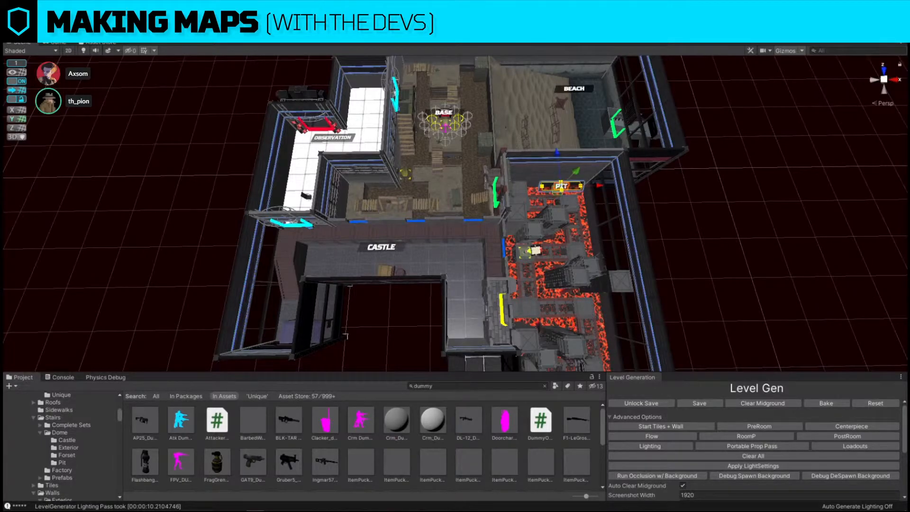
pyautogui.scroll(-3, 563, 180)
pyautogui.moveTo(564, 180); pyautogui.dragTo(545, 152, button='middle')
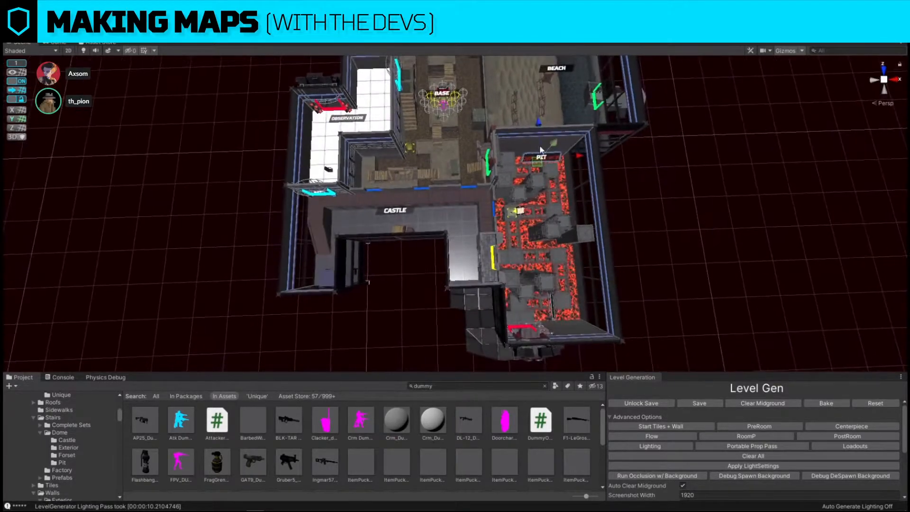
pyautogui.moveTo(539, 115); pyautogui.dragTo(548, 186)
pyautogui.click(642, 207)
pyautogui.moveTo(642, 206); pyautogui.dragTo(591, 198, button='right')
pyautogui.press('w')
pyautogui.press('s')
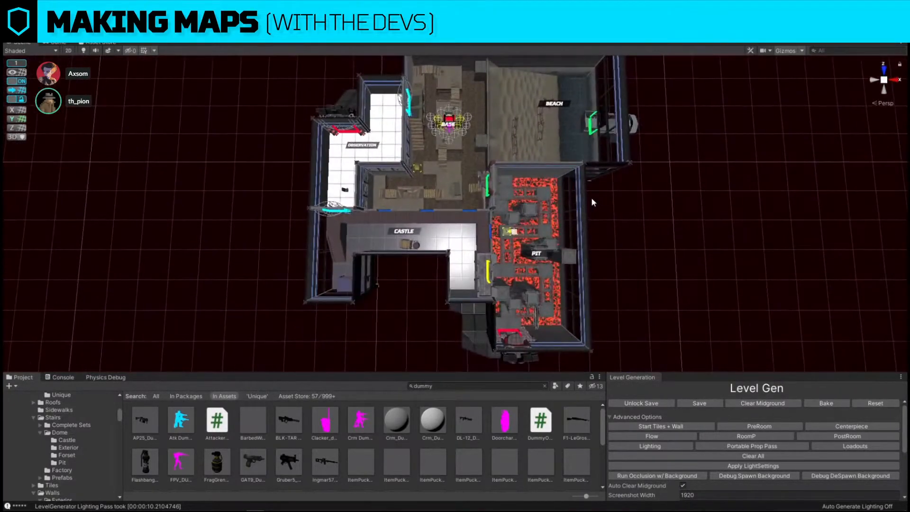
# Sketch green sightlines from Observation, the Castle and the Pit doorway to the Base objective on a screen capture and discard it
pyautogui.press('Print')
pyautogui.moveTo(239, 63)
pyautogui.mouseDown()
pyautogui.moveTo(773, 363)
pyautogui.moveTo(783, 356)
pyautogui.mouseUp()
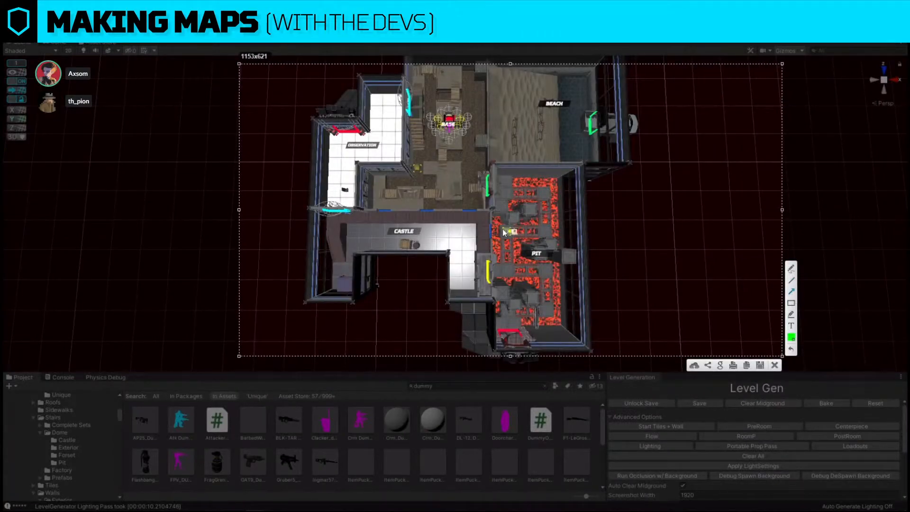
pyautogui.moveTo(404, 193); pyautogui.dragTo(454, 117)
pyautogui.moveTo(384, 96)
pyautogui.mouseDown()
pyautogui.moveTo(451, 122)
pyautogui.moveTo(493, 194)
pyautogui.mouseUp()
pyautogui.moveTo(450, 124)
pyautogui.mouseDown()
pyautogui.moveTo(474, 222)
pyautogui.moveTo(428, 219)
pyautogui.moveTo(449, 128)
pyautogui.mouseUp()
pyautogui.moveTo(377, 230); pyautogui.dragTo(448, 132)
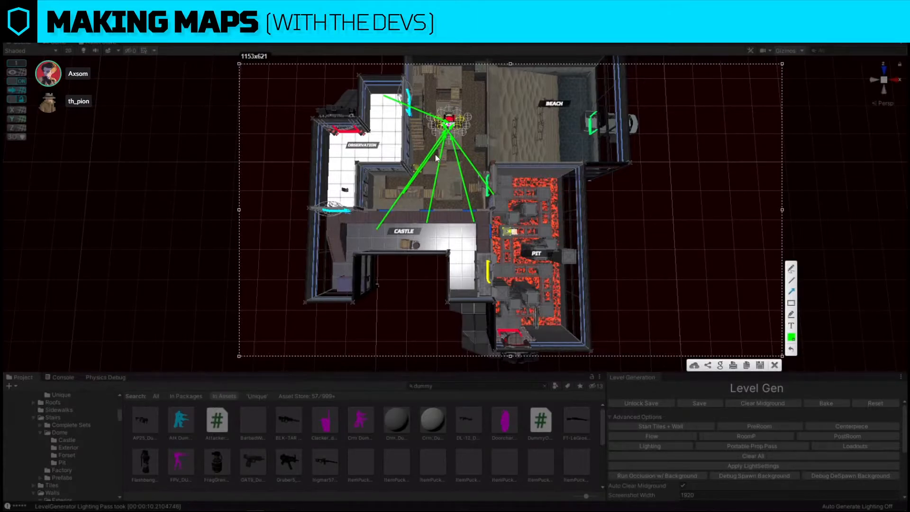
pyautogui.moveTo(430, 155); pyautogui.dragTo(463, 155)
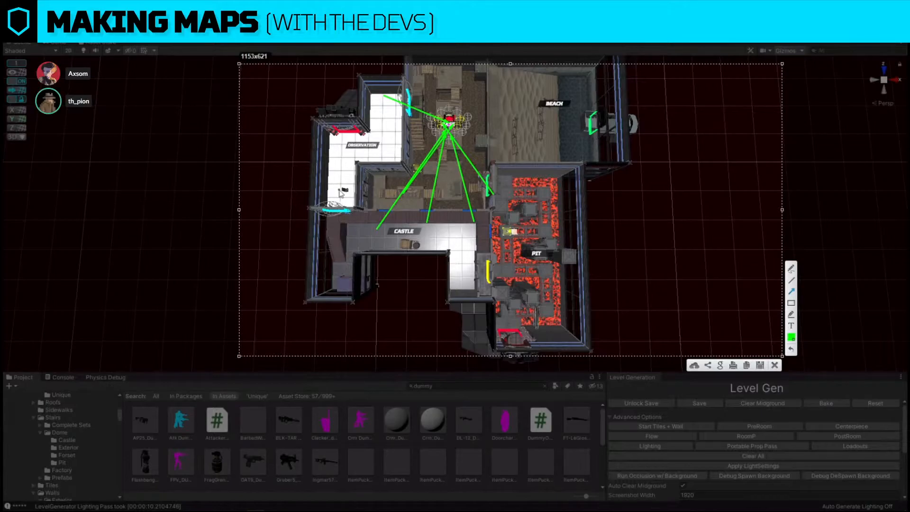
pyautogui.click(775, 366)
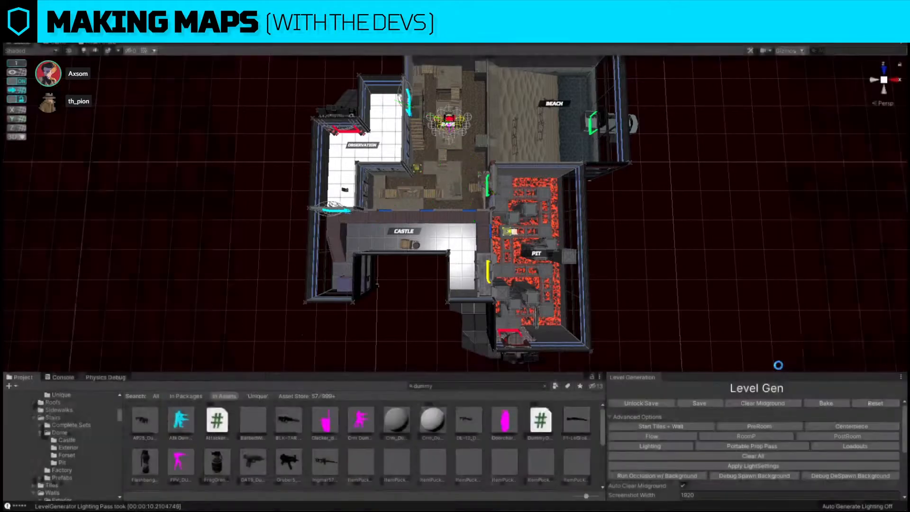
# Move the yellow marker from the Base beside Observation over to the Castle's far end and rotate it
pyautogui.moveTo(613, 253); pyautogui.dragTo(535, 216, button='right')
pyautogui.click(441, 213)
pyautogui.moveTo(667, 204); pyautogui.dragTo(493, 199, button='right')
pyautogui.press('s')
pyautogui.press('Delete')
pyautogui.click(607, 217)
pyautogui.click(673, 219)
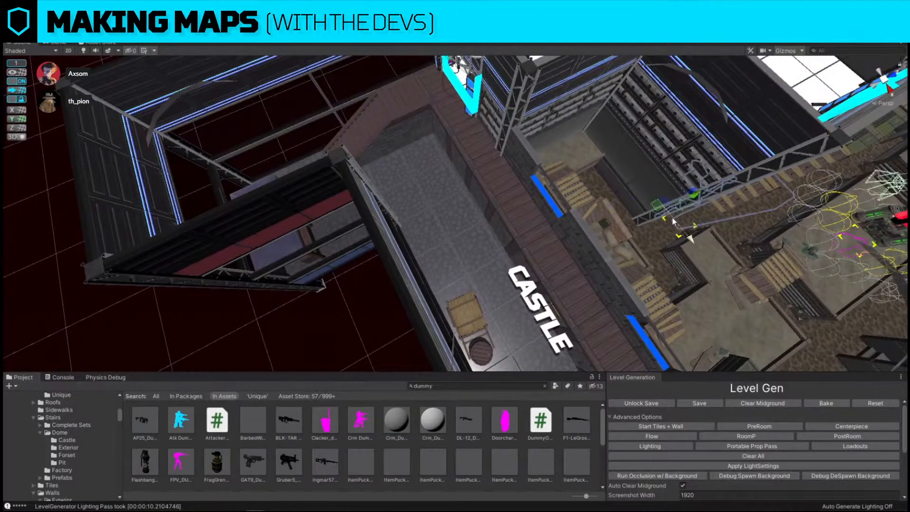
pyautogui.moveTo(655, 208); pyautogui.dragTo(273, 171)
pyautogui.moveTo(273, 171); pyautogui.dragTo(411, 199, button='right')
pyautogui.press('w')
pyautogui.press('e')
pyautogui.moveTo(413, 217); pyautogui.dragTo(500, 224)
pyautogui.press('w')
# Fine-position the marker at the Castle's far end with grid snapping off, and turn snapping back on
pyautogui.moveTo(500, 223); pyautogui.dragTo(647, 252, button='right')
pyautogui.press('w')
pyautogui.moveTo(644, 252); pyautogui.dragTo(358, 254)
pyautogui.click(16, 81)
pyautogui.keyDown('alt'); pyautogui.moveTo(290, 230); pyautogui.dragTo(396, 272); pyautogui.keyUp('alt')
pyautogui.moveTo(401, 305); pyautogui.dragTo(280, 238)
pyautogui.scroll(-3, 383, 269)
pyautogui.moveTo(363, 288); pyautogui.dragTo(394, 290)
pyautogui.press('w')
pyautogui.moveTo(414, 270); pyautogui.dragTo(581, 315, button='right')
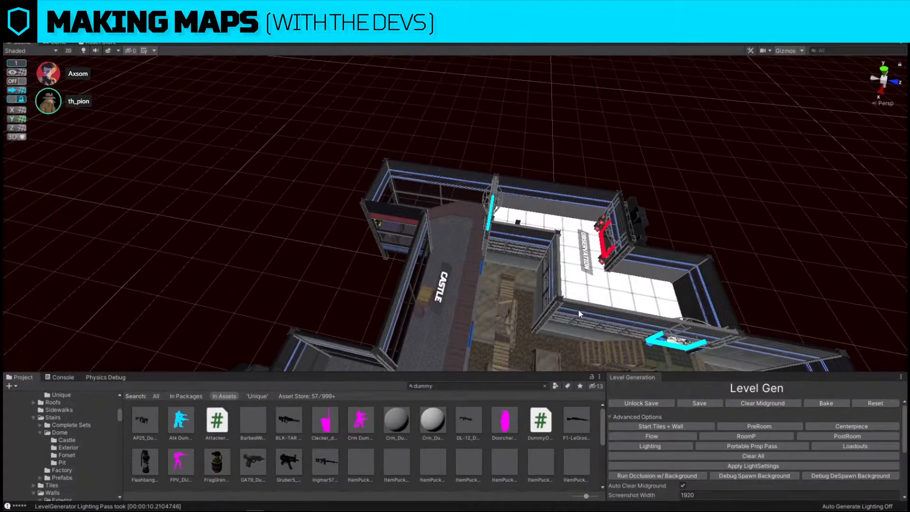
pyautogui.click(19, 84)
# Place a grid wall panel across the Observation corridor against its inner wall, rotated perpendicular to that wall
pyautogui.moveTo(361, 204); pyautogui.dragTo(607, 180, button='right')
pyautogui.click(551, 195)
pyautogui.moveTo(594, 172); pyautogui.dragTo(452, 190)
pyautogui.moveTo(452, 188); pyautogui.dragTo(456, 194, button='right')
pyautogui.press('e')
pyautogui.moveTo(466, 223); pyautogui.dragTo(753, 206)
pyautogui.press('w')
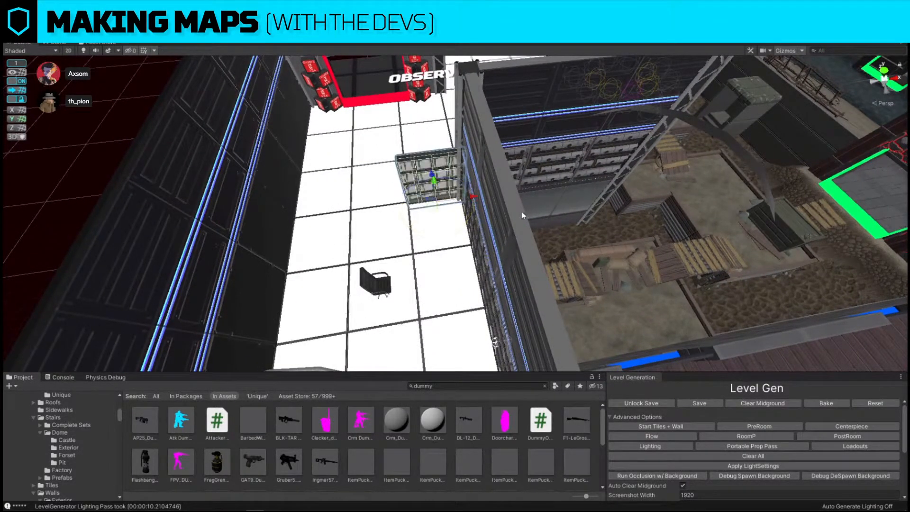
# Duplicate the corridor panel and place the copy against the opposite wall, leaving a gap between them
pyautogui.moveTo(521, 212); pyautogui.dragTo(501, 207, button='right')
pyautogui.hotkey('ctrl', 'd')
pyautogui.moveTo(518, 218); pyautogui.dragTo(413, 216)
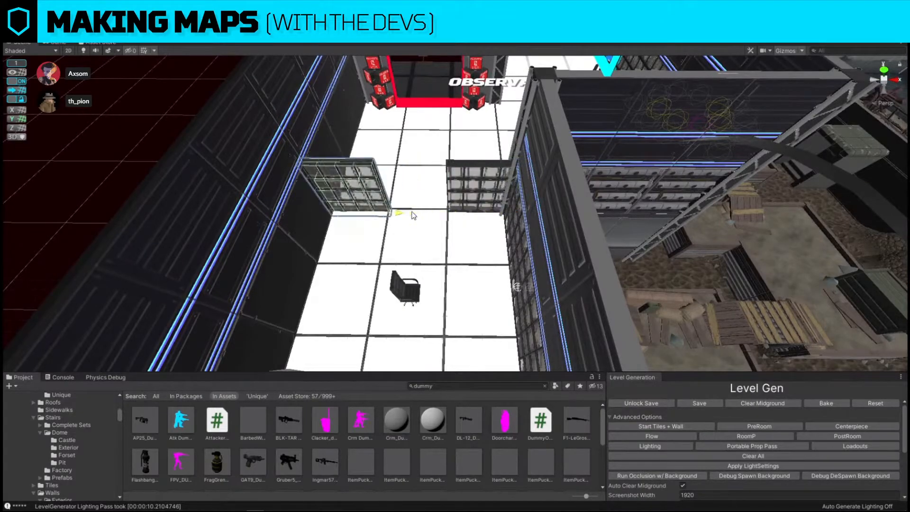
# Duplicate both corridor panels, turn the copies the other way and set them back to back with the originals
pyautogui.keyDown('shift'); pyautogui.click(469, 196); pyautogui.keyUp('shift')
pyautogui.moveTo(468, 195); pyautogui.dragTo(479, 142, button='right')
pyautogui.hotkey('ctrl', 'd')
pyautogui.press('e')
pyautogui.moveTo(499, 236); pyautogui.dragTo(753, 232)
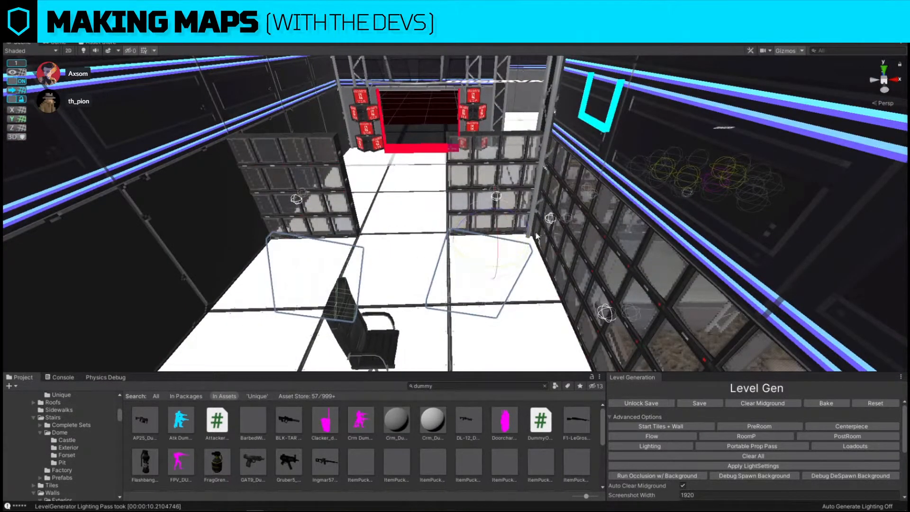
pyautogui.press('w')
pyautogui.moveTo(496, 208); pyautogui.dragTo(486, 57)
# Stand grid wall panels in the middle of the Observation floor near the Base doorway, duplicating them into a longer partition
pyautogui.click(481, 160)
pyautogui.moveTo(492, 117); pyautogui.dragTo(207, 100, button='right')
pyautogui.click(345, 144)
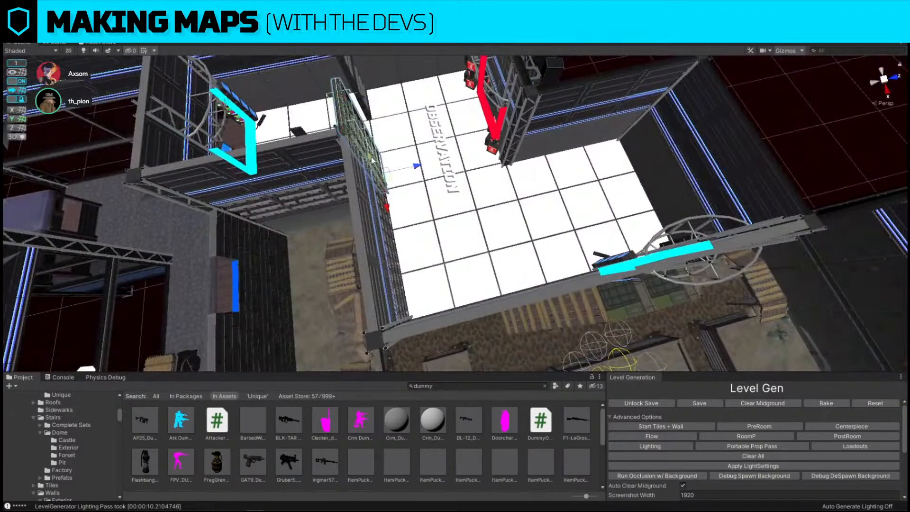
pyautogui.moveTo(389, 184); pyautogui.dragTo(374, 209)
pyautogui.press('e')
pyautogui.press('w')
pyautogui.scroll(3, 398, 207)
pyautogui.moveTo(381, 171); pyautogui.dragTo(579, 171)
pyautogui.scroll(-3, 358, 174)
pyautogui.scroll(3, 579, 171)
pyautogui.moveTo(385, 241); pyautogui.dragTo(571, 241)
pyautogui.hotkey('ctrl', 'd')
# Select the whole freestanding panel row and rotate it, switching the rotation handle from the centre to the end pivot
pyautogui.keyDown('shift'); pyautogui.click(411, 227); pyautogui.keyUp('shift')
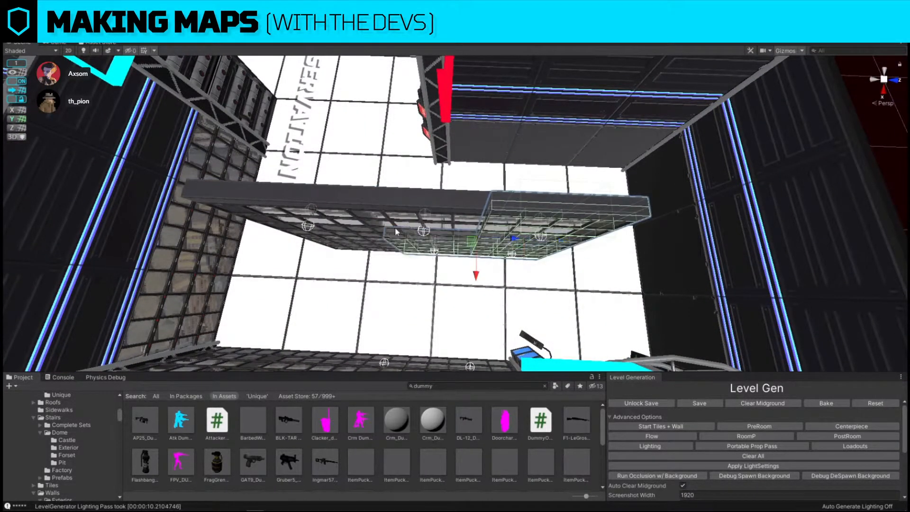
pyautogui.keyDown('alt'); pyautogui.moveTo(403, 229); pyautogui.dragTo(452, 207); pyautogui.keyUp('alt')
pyautogui.scroll(-1, 452, 207)
pyautogui.press('e')
pyautogui.moveTo(466, 254); pyautogui.dragTo(740, 212)
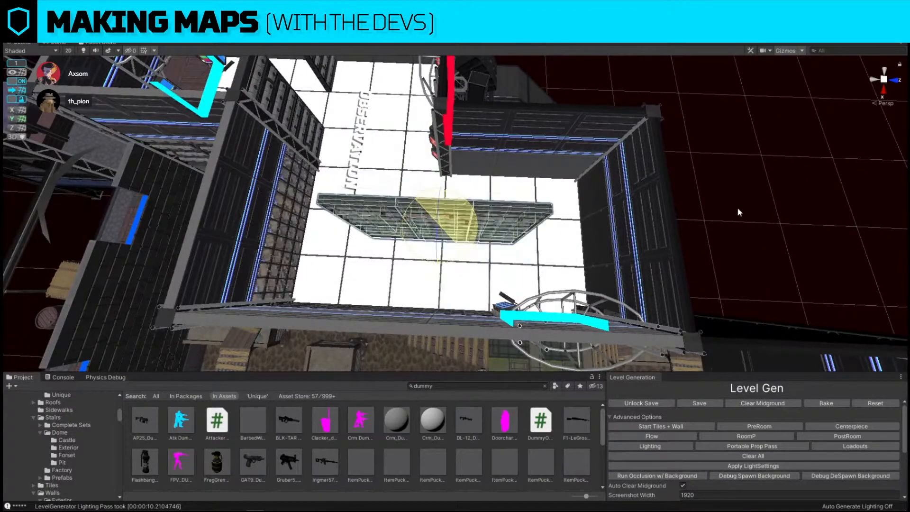
pyautogui.press('z')
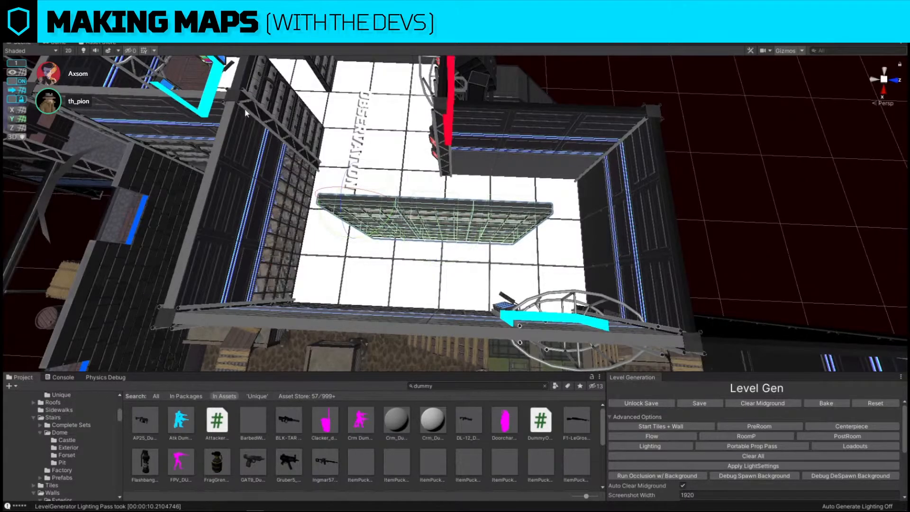
pyautogui.moveTo(374, 235); pyautogui.dragTo(697, 211)
pyautogui.click(697, 212)
pyautogui.keyDown('alt'); pyautogui.moveTo(422, 171); pyautogui.dragTo(699, 124); pyautogui.keyUp('alt')
pyautogui.keyDown('alt'); pyautogui.moveTo(715, 125); pyautogui.dragTo(679, 143); pyautogui.keyUp('alt')
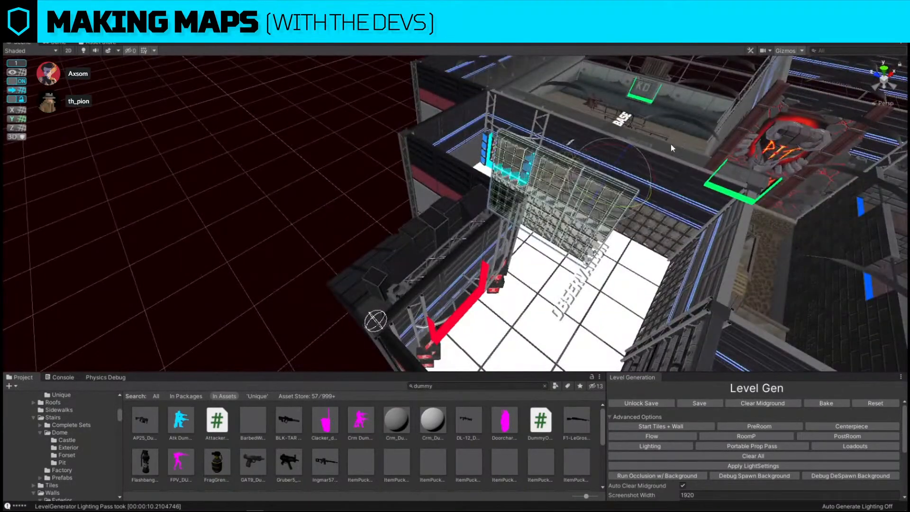
pyautogui.click(295, 221)
pyautogui.keyDown('alt'); pyautogui.moveTo(738, 181); pyautogui.dragTo(462, 237); pyautogui.keyUp('alt')
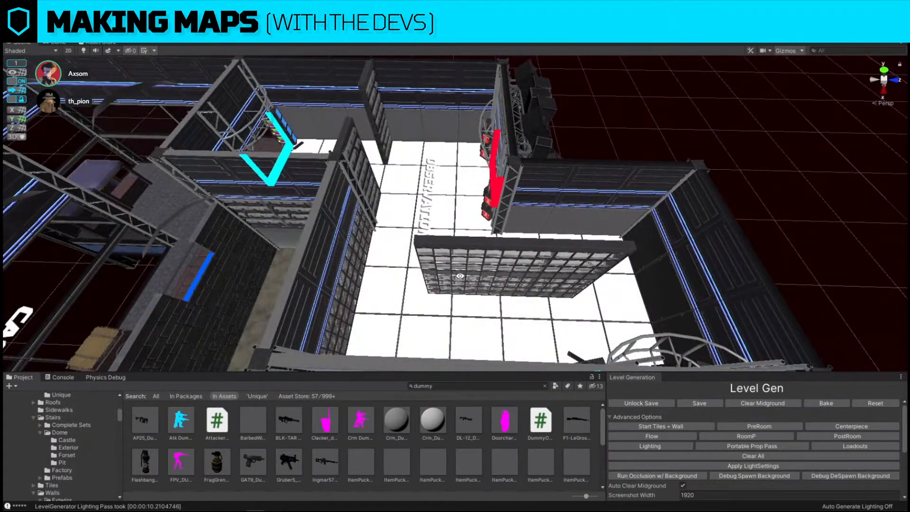
# Examine the new Observation partition up close and its position in the whole map from above
pyautogui.press('w')
pyautogui.moveTo(461, 256); pyautogui.dragTo(463, 180, button='right')
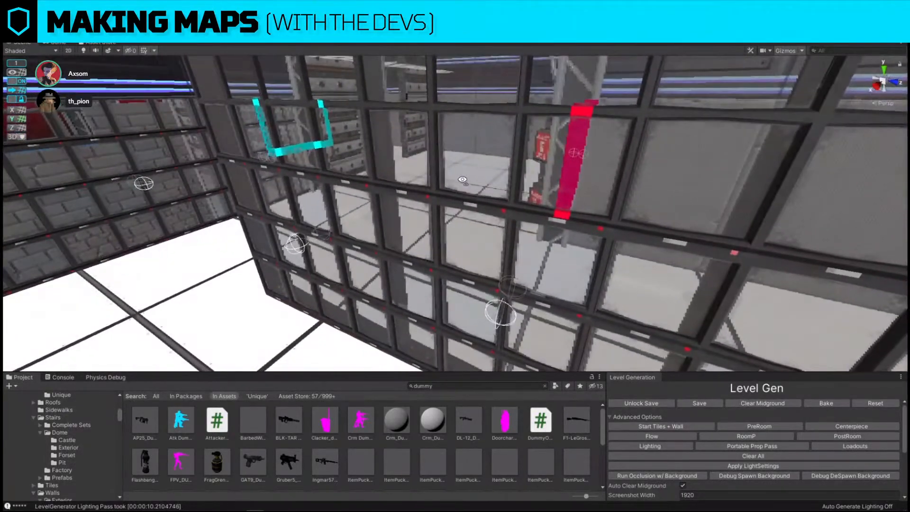
pyautogui.moveTo(501, 203); pyautogui.dragTo(648, 174, button='right')
pyautogui.press('w')
pyautogui.moveTo(363, 134); pyautogui.dragTo(325, 168, button='right')
pyautogui.press('s')
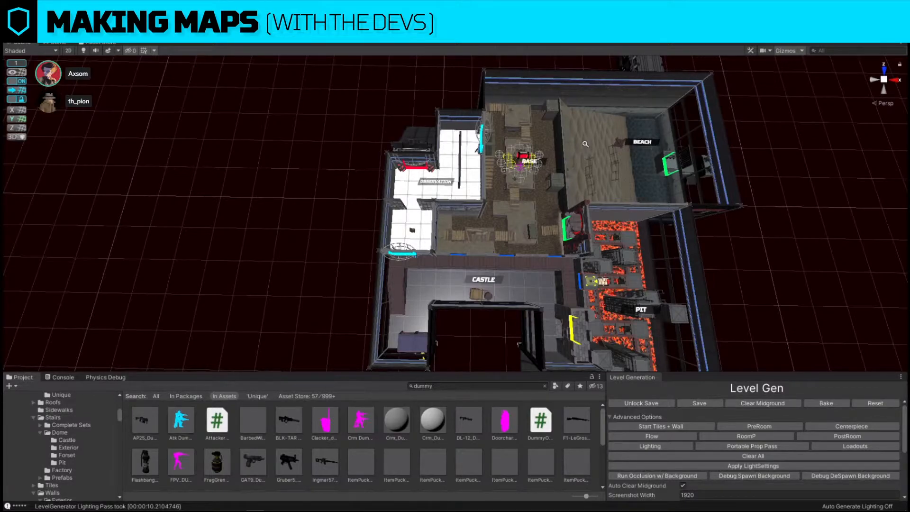
pyautogui.scroll(-1, 588, 146)
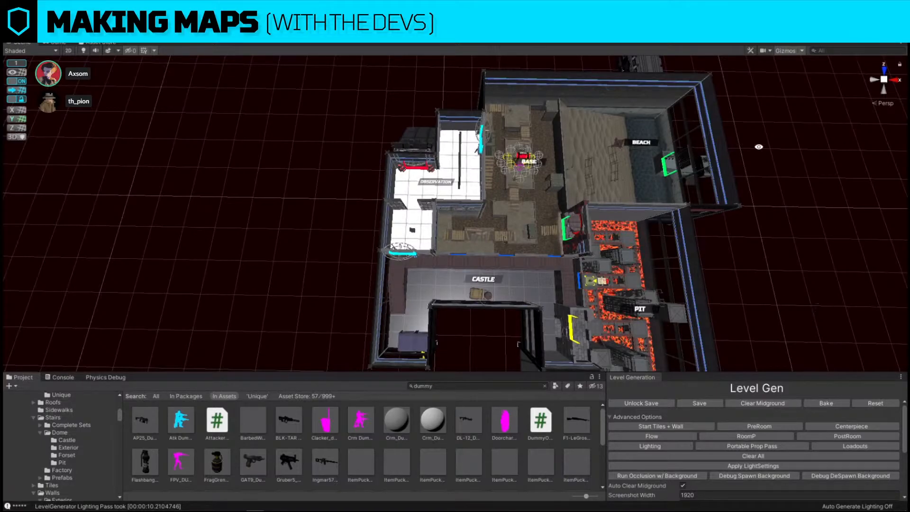
pyautogui.moveTo(544, 162); pyautogui.dragTo(452, 217, button='right')
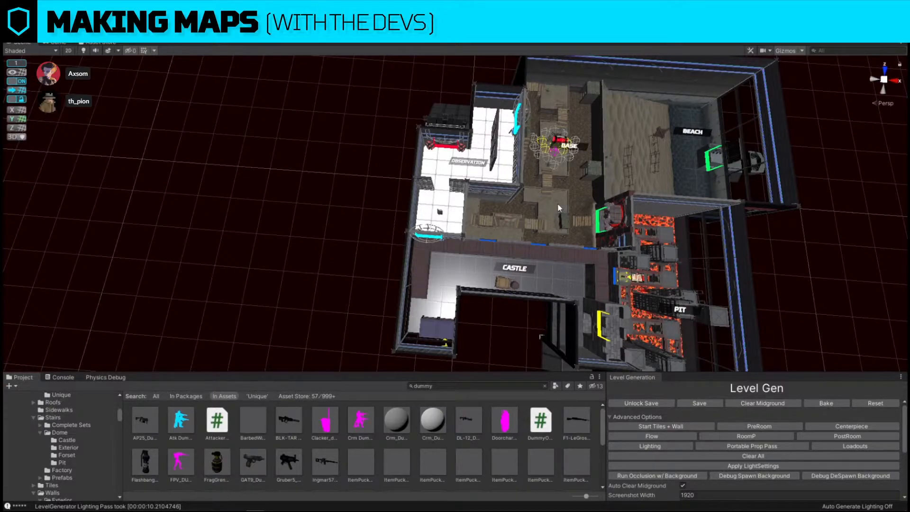
# Examine the view into Observation and its corridor panels through the Castle-side doorway
pyautogui.moveTo(558, 208); pyautogui.dragTo(401, 239, button='right')
pyautogui.press('w')
pyautogui.click(420, 112)
pyautogui.moveTo(420, 112); pyautogui.dragTo(447, 203, button='right')
pyautogui.moveTo(451, 271); pyautogui.dragTo(469, 226, button='right')
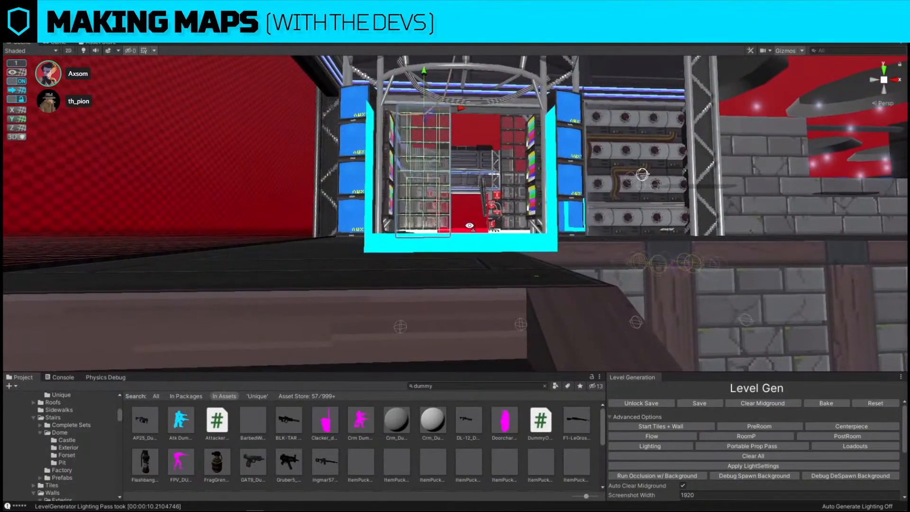
pyautogui.moveTo(464, 169); pyautogui.dragTo(275, 201, button='right')
pyautogui.moveTo(455, 204); pyautogui.dragTo(529, 258, button='right')
pyautogui.press('w')
# Select the yellow-arrow marker by the Castle's far end wall and reposition it along that wall
pyautogui.click(529, 257)
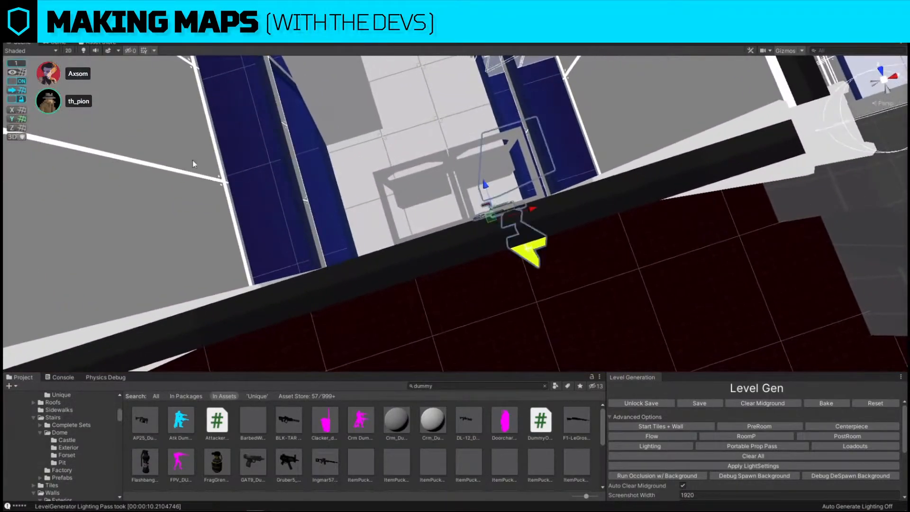
pyautogui.press('s')
pyautogui.moveTo(6, 85); pyautogui.dragTo(481, 130, button='right')
pyautogui.moveTo(453, 175); pyautogui.dragTo(540, 213)
# Examine the simplified blockout geometry of the whole map from above and fly down into the Base
pyautogui.moveTo(540, 213); pyautogui.dragTo(515, 279, button='right')
pyautogui.press('w')
pyautogui.press('w')
pyautogui.press('s')
pyautogui.press('w')
pyautogui.press('s')
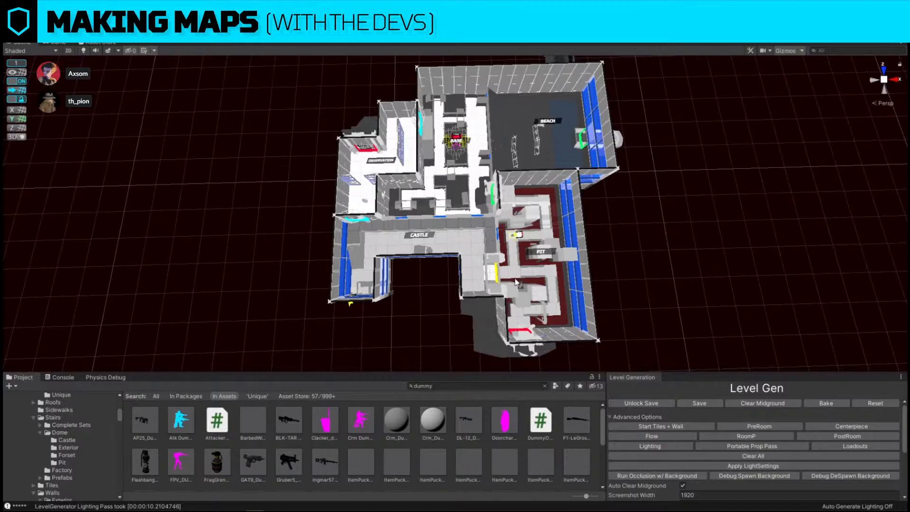
pyautogui.press('w')
pyautogui.moveTo(515, 279); pyautogui.dragTo(445, 86, button='right')
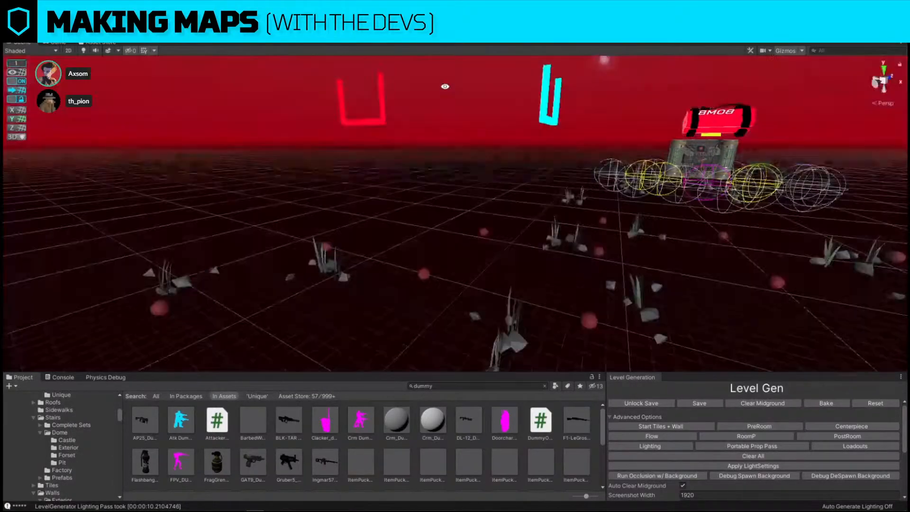
# Inspect the sandbag cover and ramps in the Base at eye level with the full map geometry shown
pyautogui.hotkey('ctrl', 'z')
pyautogui.hotkey('ctrl', 'y')
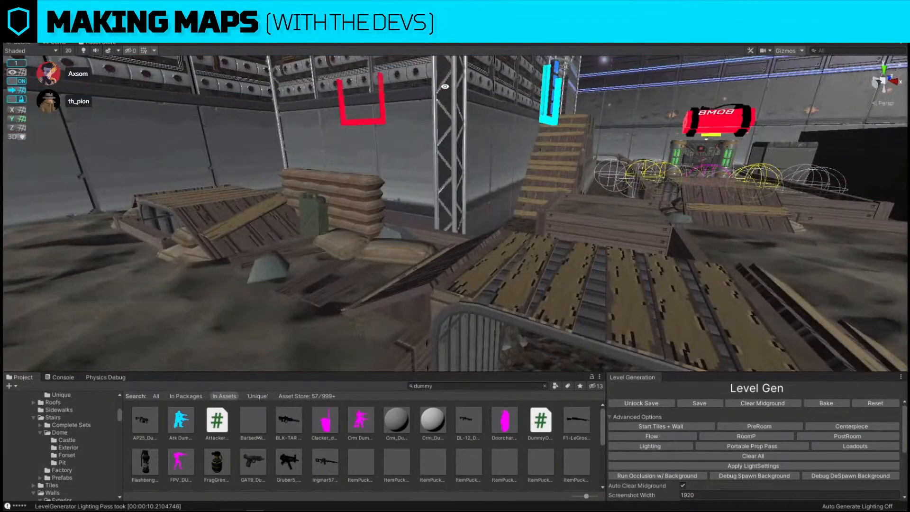
pyautogui.click(372, 191)
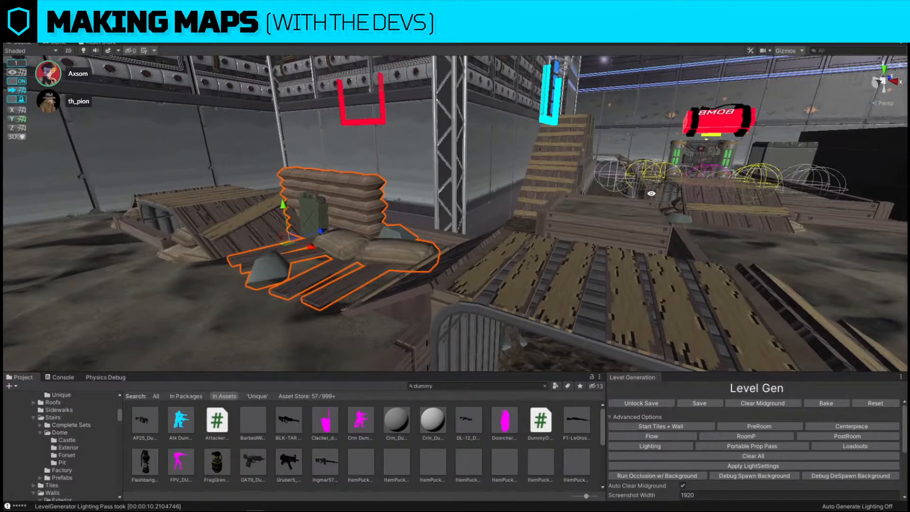
pyautogui.moveTo(653, 194); pyautogui.dragTo(703, 238, button='right')
pyautogui.hotkey('alt', 'c')
pyautogui.hotkey('alt', 'c')
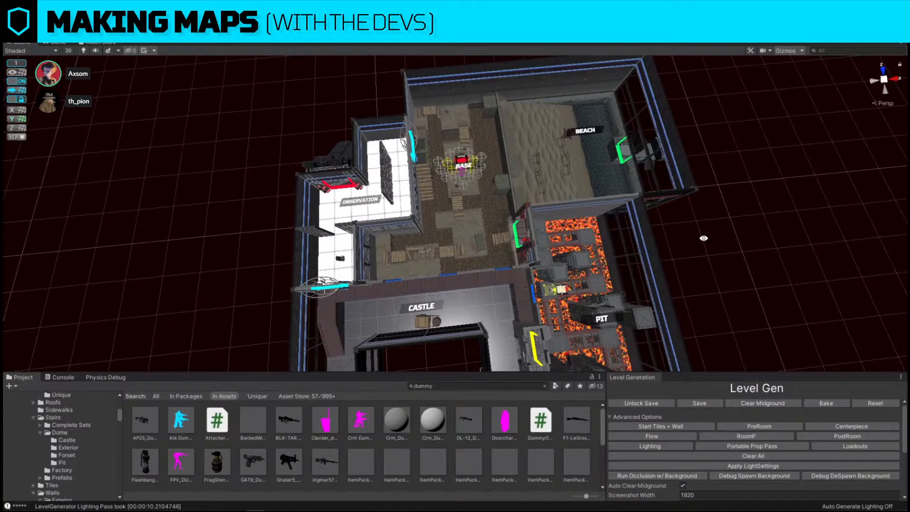
# Review the complete map from above and bring the level generator's seed and level name settings into view
pyautogui.moveTo(612, 114); pyautogui.dragTo(577, 167, button='right')
pyautogui.press('s')
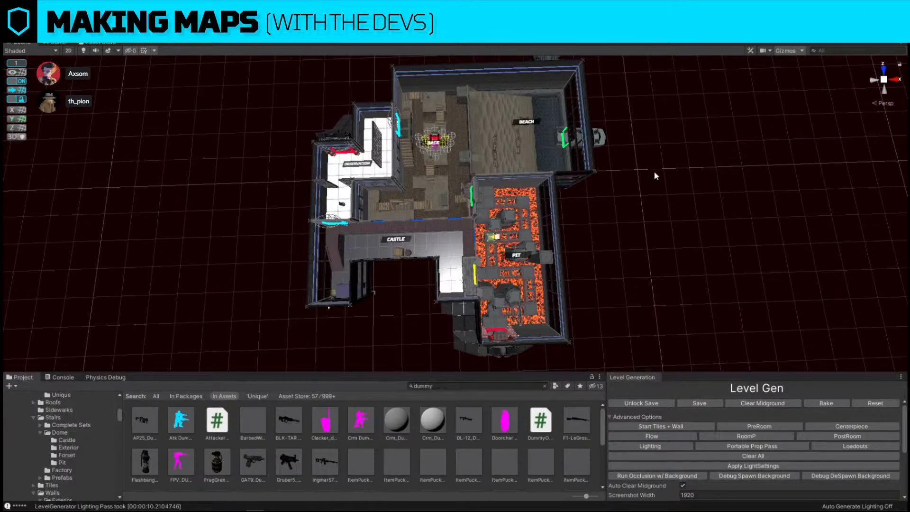
pyautogui.moveTo(544, 199); pyautogui.dragTo(560, 196, button='right')
pyautogui.press('w')
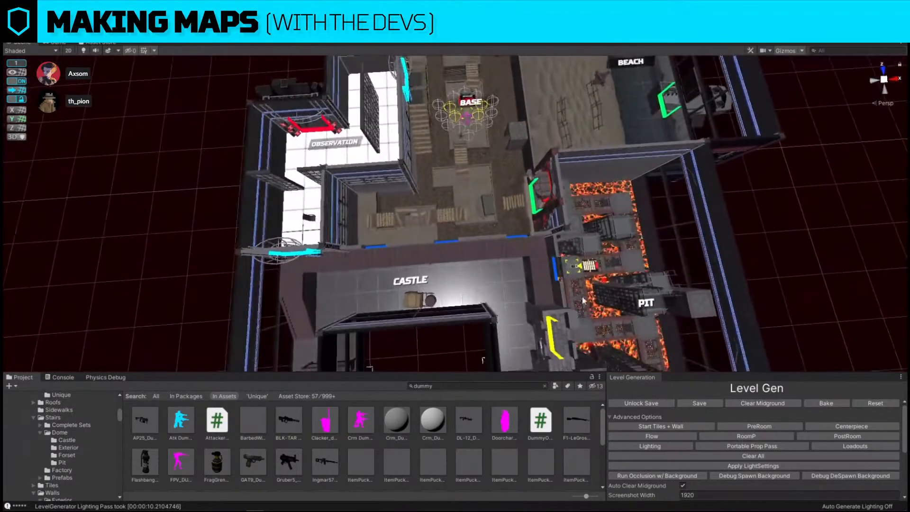
pyautogui.scroll(-5, 673, 446)
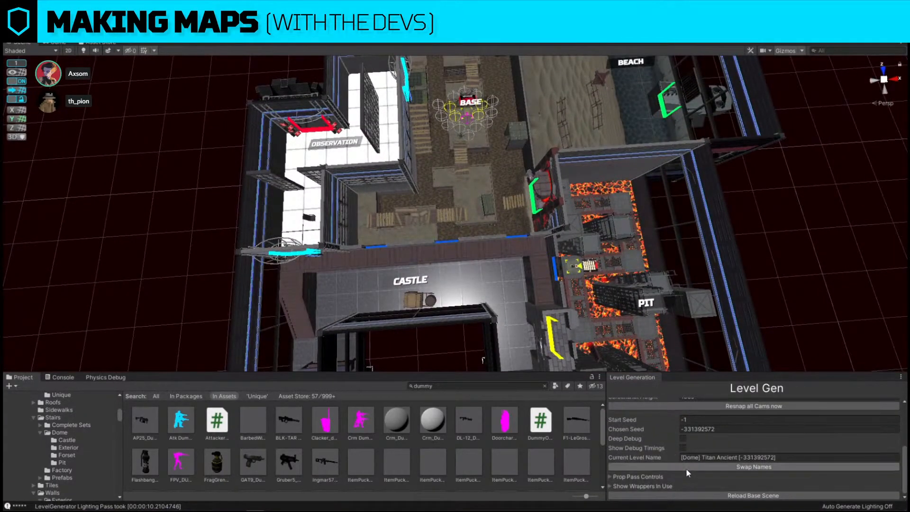
# Select and delete the unwanted piece beside the timber-topped corrugated barrier in the Base
pyautogui.scroll(4, 686, 460)
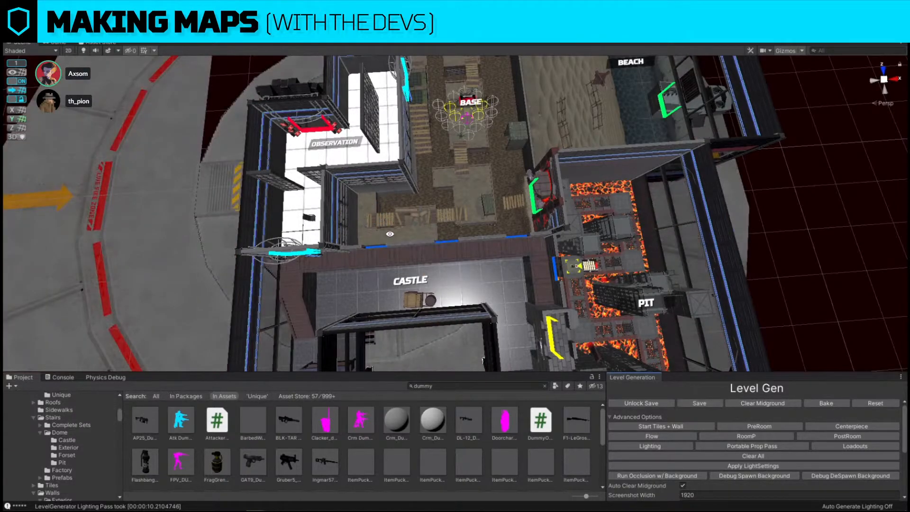
pyautogui.press('w')
pyautogui.moveTo(418, 220); pyautogui.dragTo(572, 315, button='right')
pyautogui.press('w')
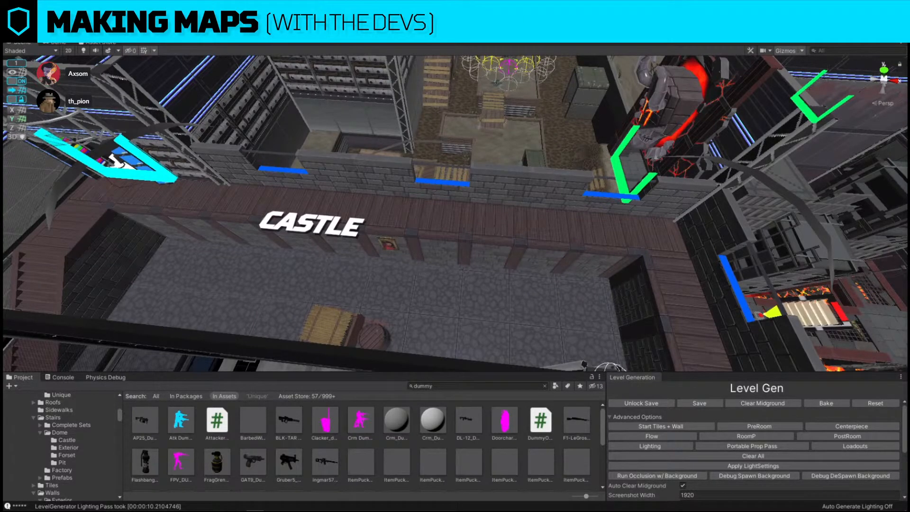
pyautogui.click(449, 127)
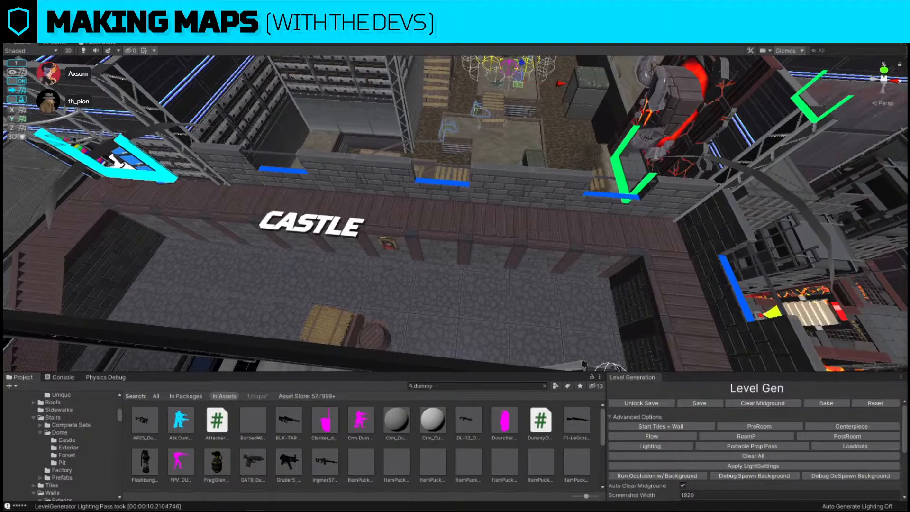
pyautogui.moveTo(449, 157); pyautogui.dragTo(434, 205, button='right')
pyautogui.moveTo(592, 205); pyautogui.dragTo(504, 191, button='right')
pyautogui.click(429, 220)
pyautogui.click(426, 218)
pyautogui.press('Delete')
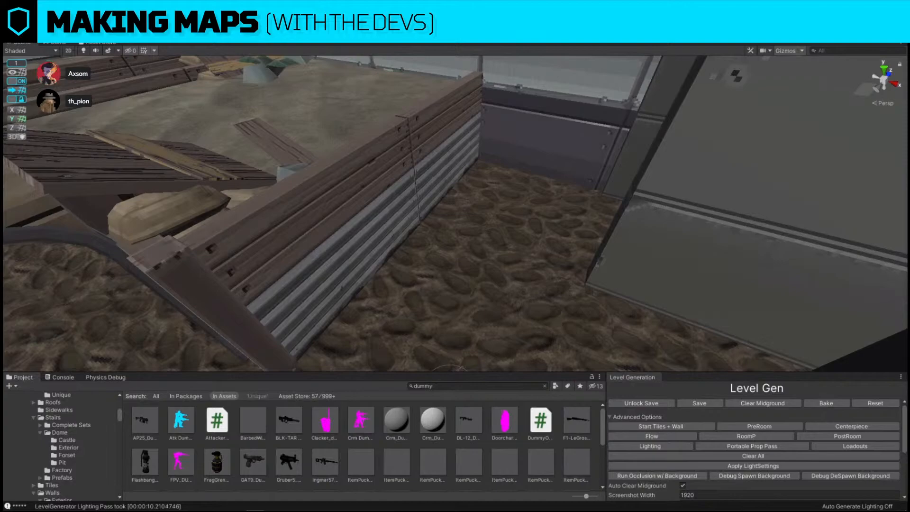
# Select the whole map layout, shift it sideways to centre it on the circular background platform, and save the scene
pyautogui.press('s')
pyautogui.moveTo(534, 251); pyautogui.dragTo(686, 224, button='right')
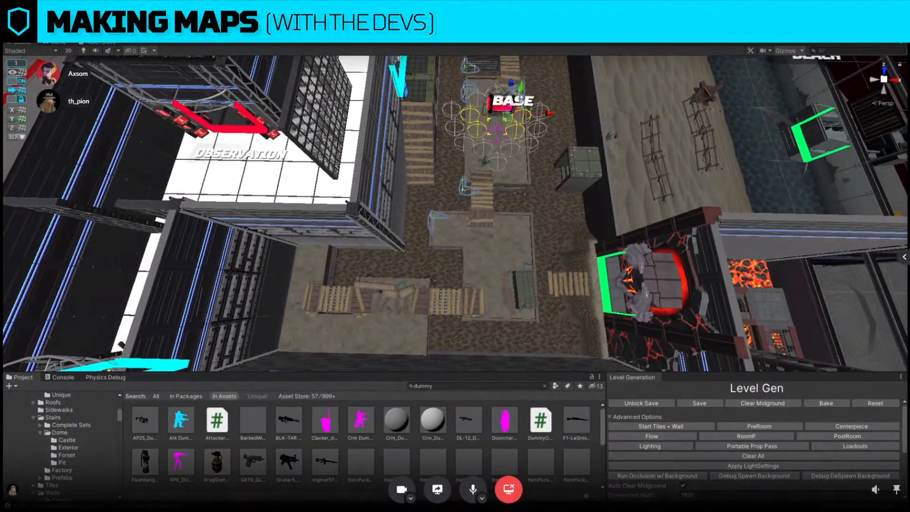
pyautogui.press('s')
pyautogui.moveTo(521, 199); pyautogui.dragTo(621, 118, button='right')
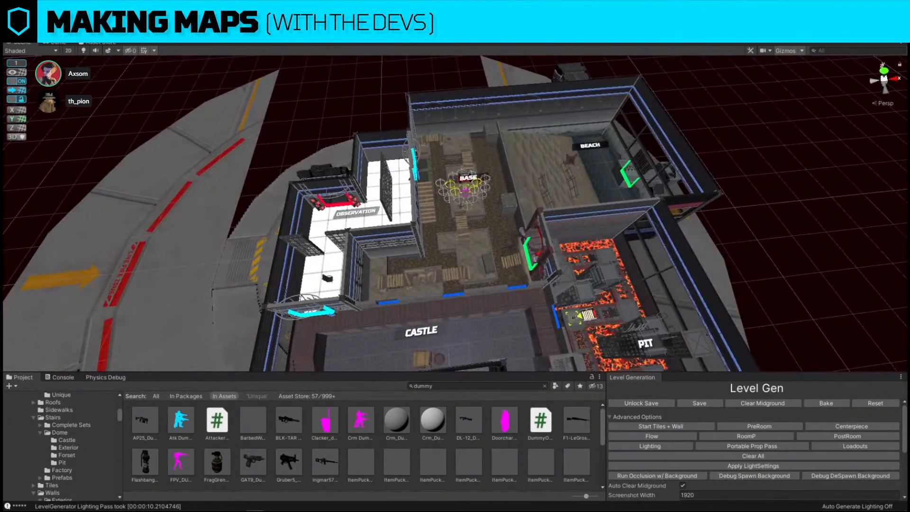
pyautogui.click(633, 119)
pyautogui.moveTo(633, 118); pyautogui.dragTo(609, 167, button='right')
pyautogui.press('s')
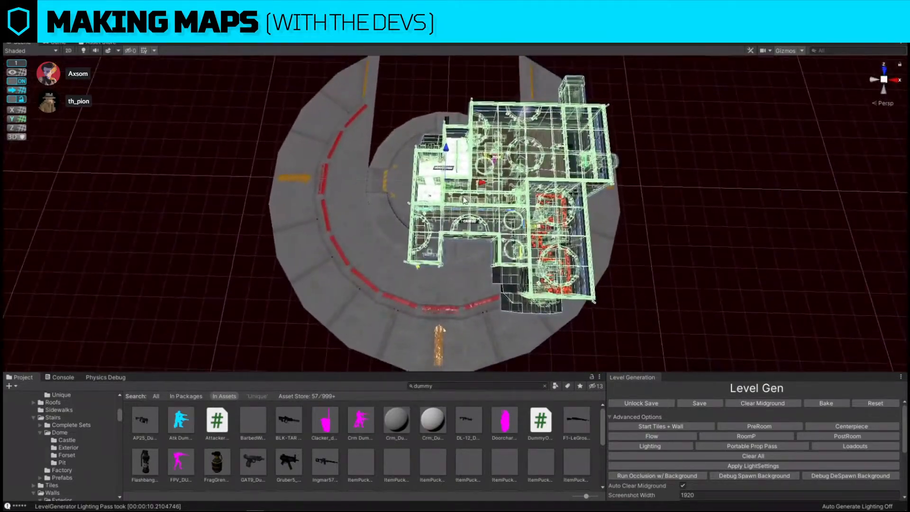
pyautogui.moveTo(446, 183); pyautogui.dragTo(391, 190)
pyautogui.click(665, 184)
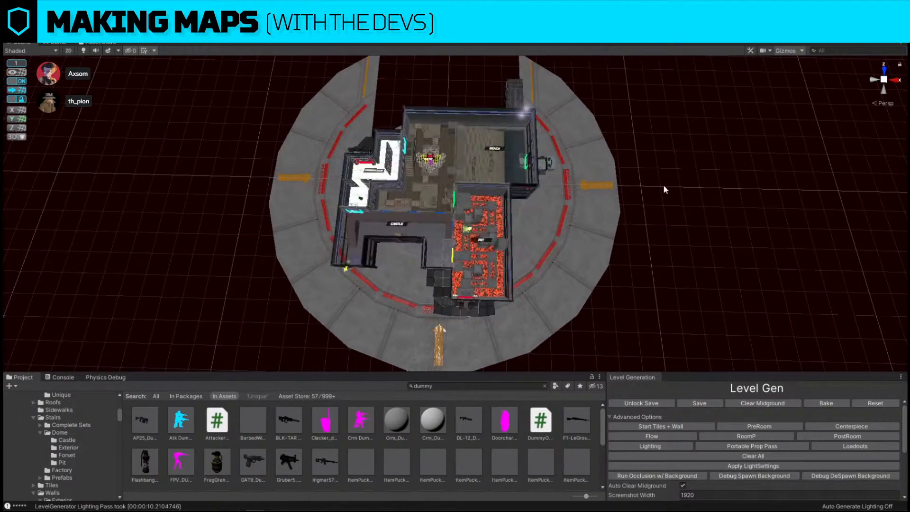
pyautogui.click(9, 17)
pyautogui.click(16, 53)
# Inspect the moved map's rooms against the surrounding platform up close and save the scene
pyautogui.moveTo(476, 222); pyautogui.dragTo(522, 169, button='right')
pyautogui.press('w')
pyautogui.click(523, 169)
pyautogui.keyDown('alt'); pyautogui.moveTo(118, 150); pyautogui.dragTo(442, 246); pyautogui.keyUp('alt')
pyautogui.moveTo(445, 245); pyautogui.dragTo(674, 181, button='right')
pyautogui.click(725, 163)
pyautogui.click(10, 19)
pyautogui.click(32, 53)
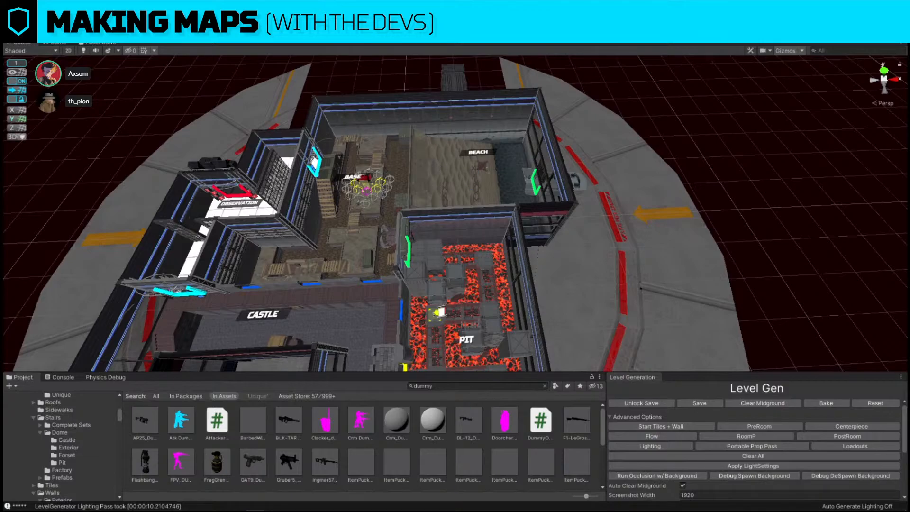
# Check the map's placement from the Beach and Pit side and from overhead, and save the scene again
pyautogui.keyDown('alt'); pyautogui.moveTo(386, 170); pyautogui.dragTo(583, 155); pyautogui.keyUp('alt')
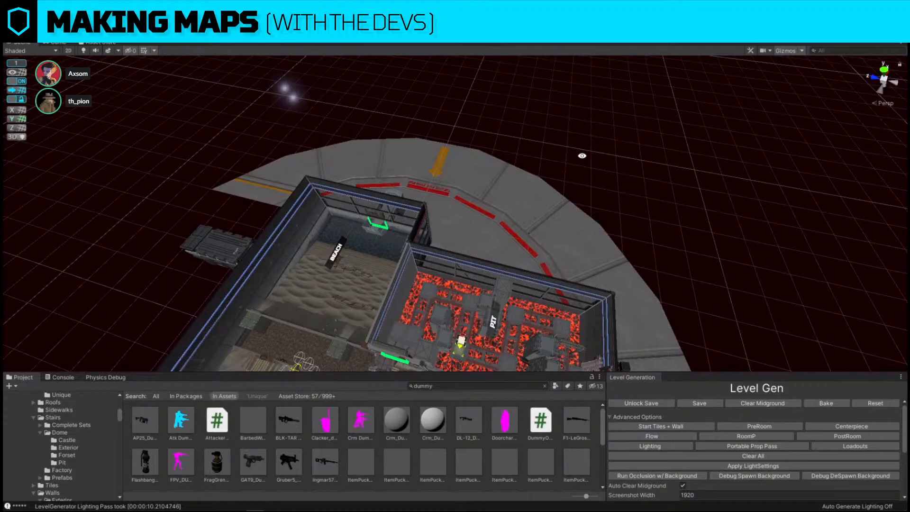
pyautogui.keyDown('alt'); pyautogui.moveTo(655, 146); pyautogui.dragTo(456, 181); pyautogui.keyUp('alt')
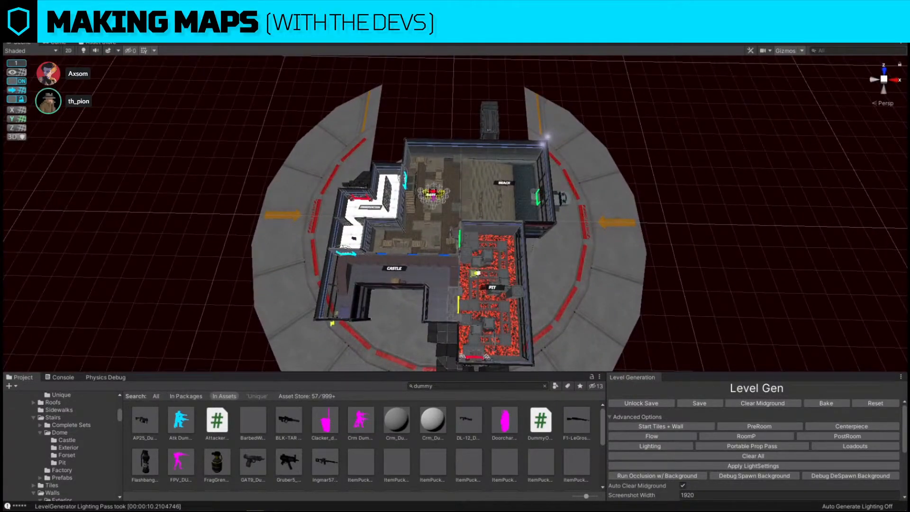
pyautogui.click(12, 37)
pyautogui.click(46, 53)
pyautogui.moveTo(293, 170)
pyautogui.keyDown('alt'); pyautogui.mouseDown()
pyautogui.moveTo(280, 165)
pyautogui.moveTo(300, 173)
pyautogui.mouseUp(); pyautogui.keyUp('alt')
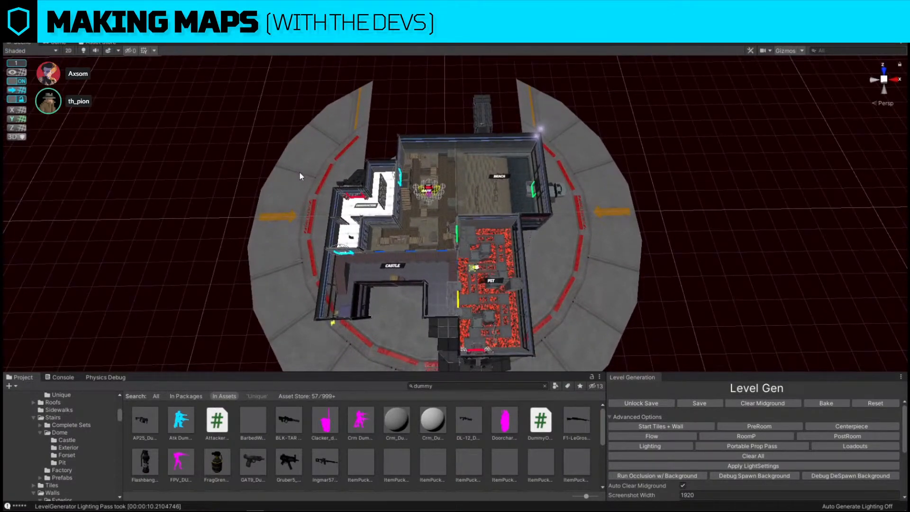